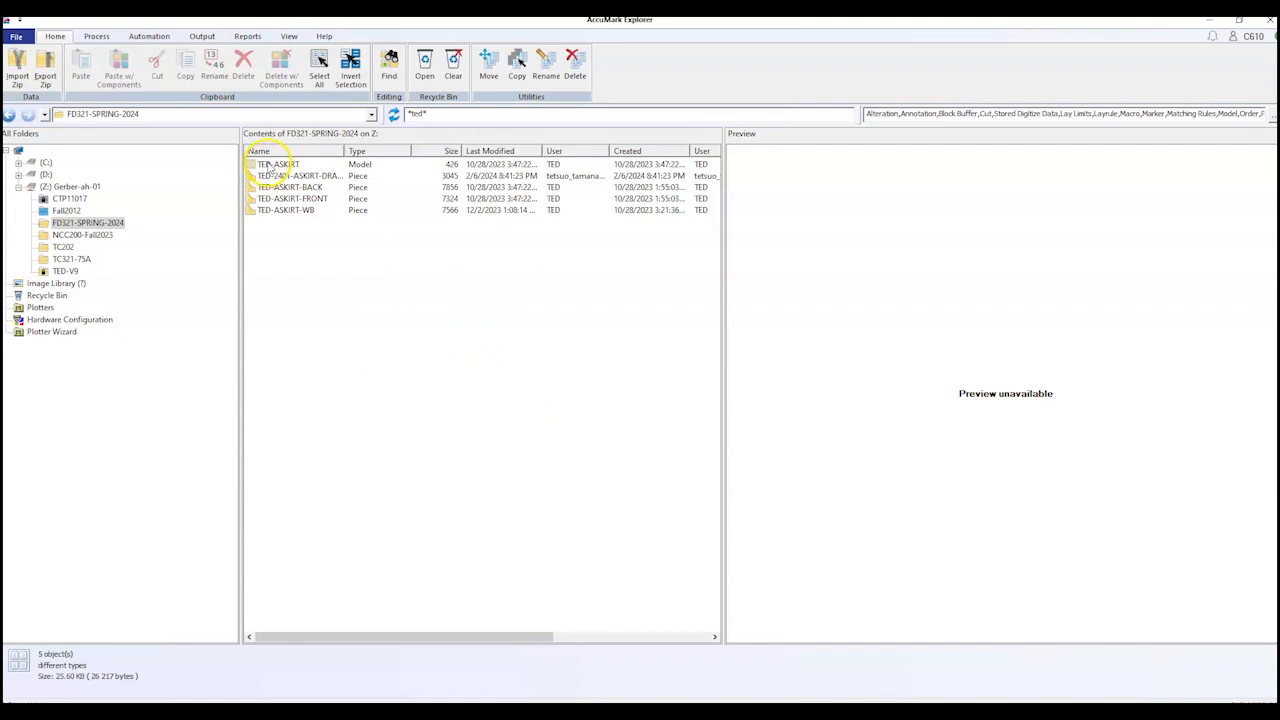
Step: Start a Save As w/ Components copy of TED-ASKIRT and choose FD321-SPRING-2024 as destination
right_click(268, 165)
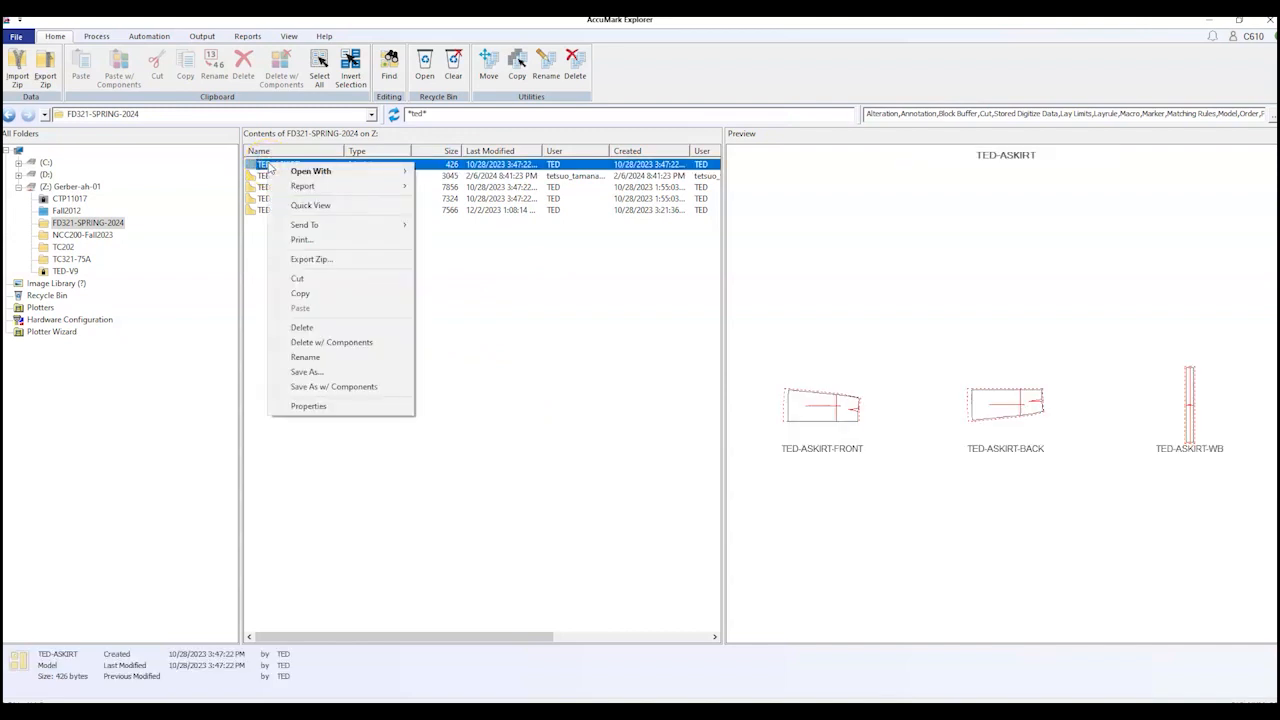
left_click(392, 342)
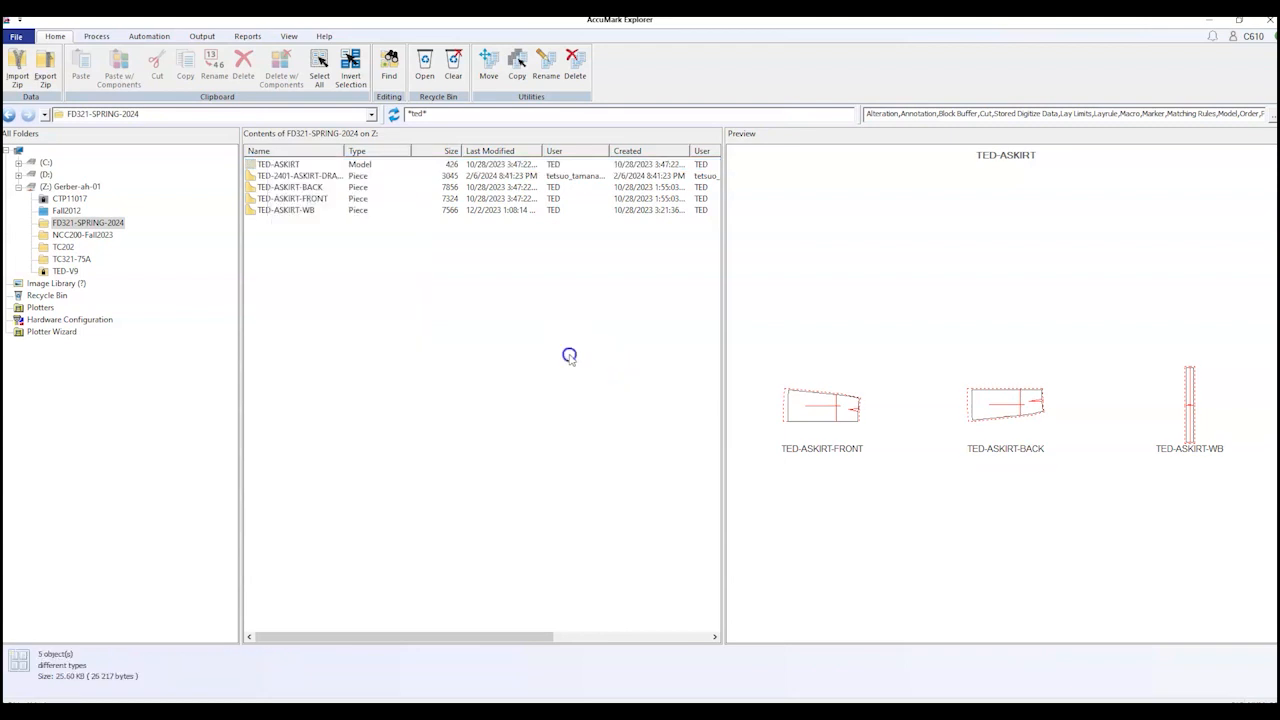
right_click(275, 165)
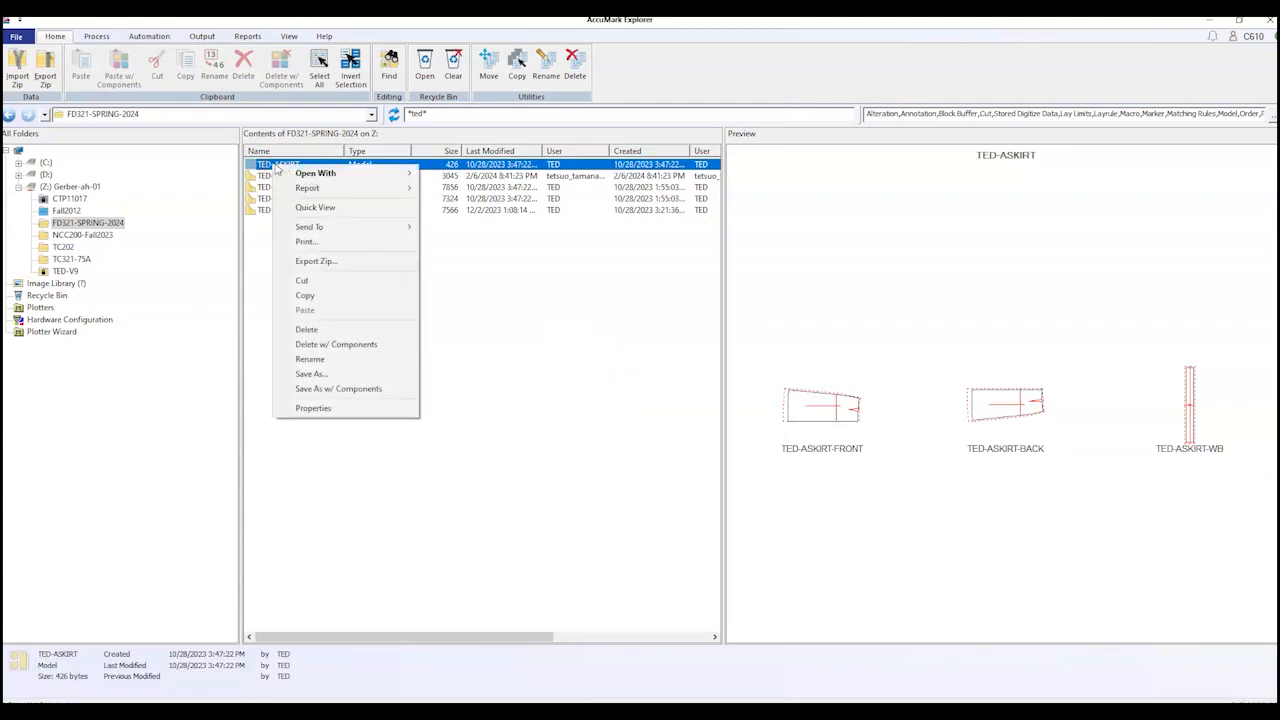
left_click(340, 392)
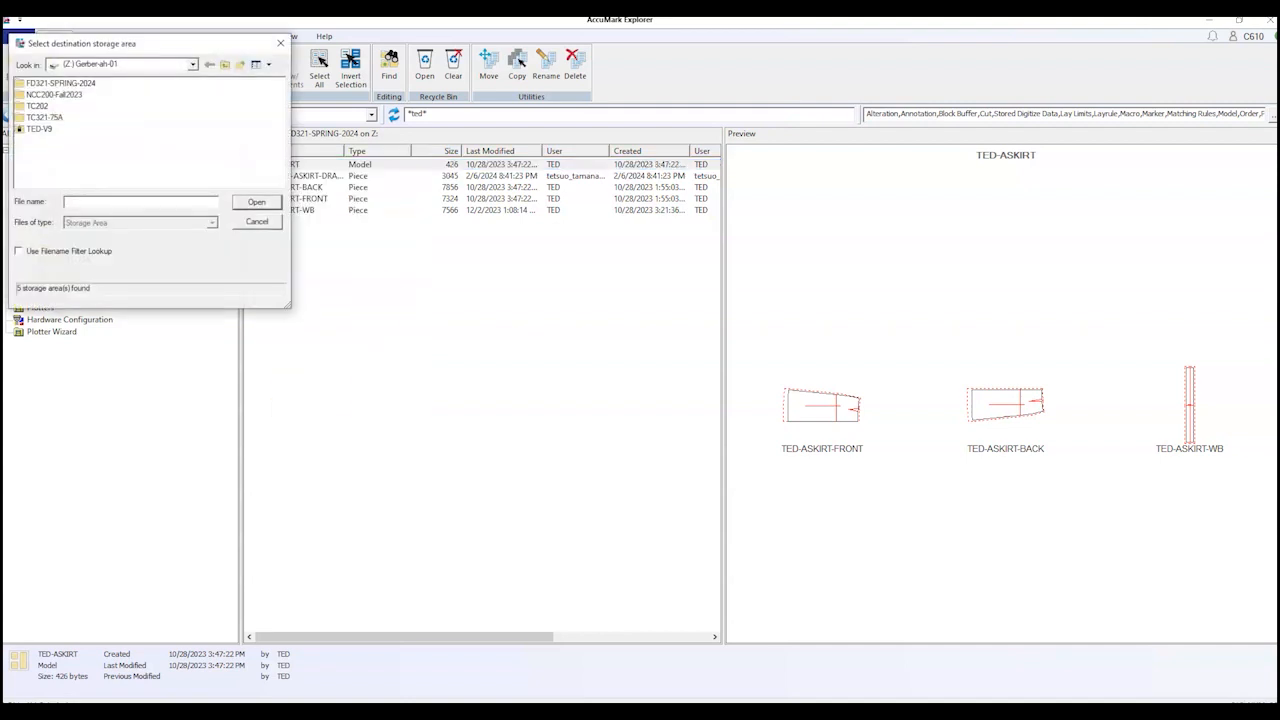
left_click_drag(171, 36, 604, 136)
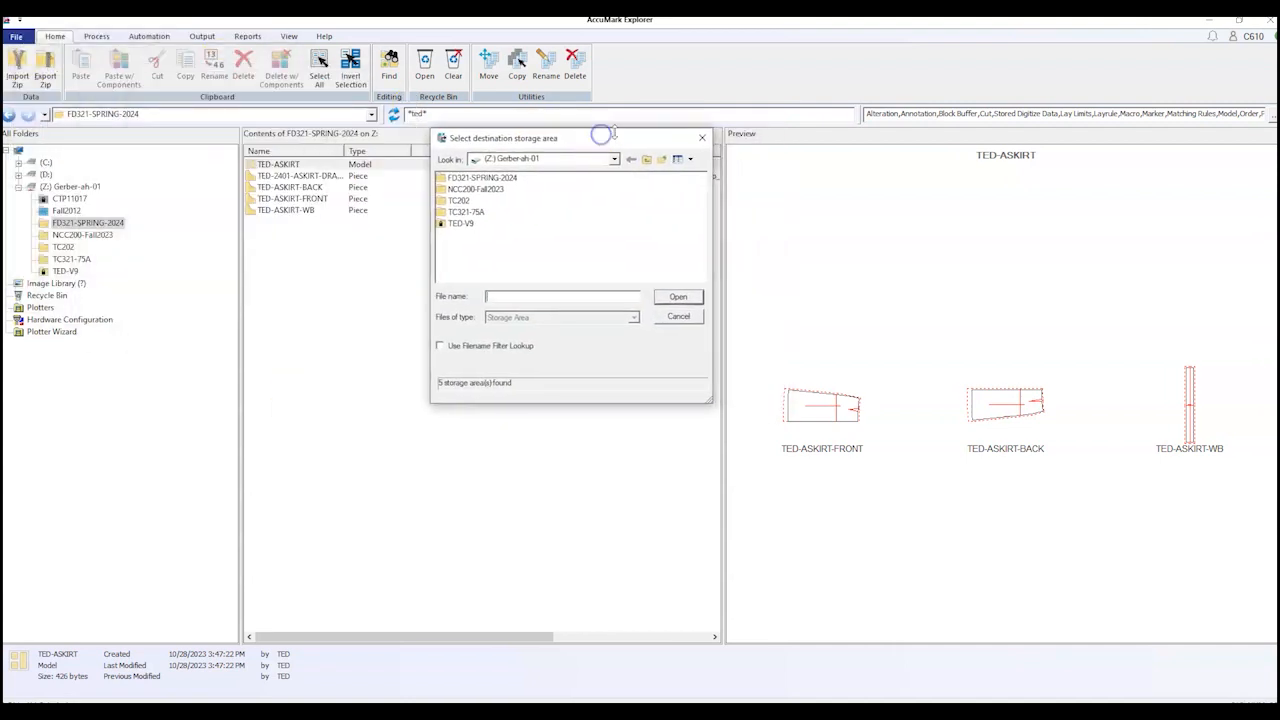
left_click(470, 178)
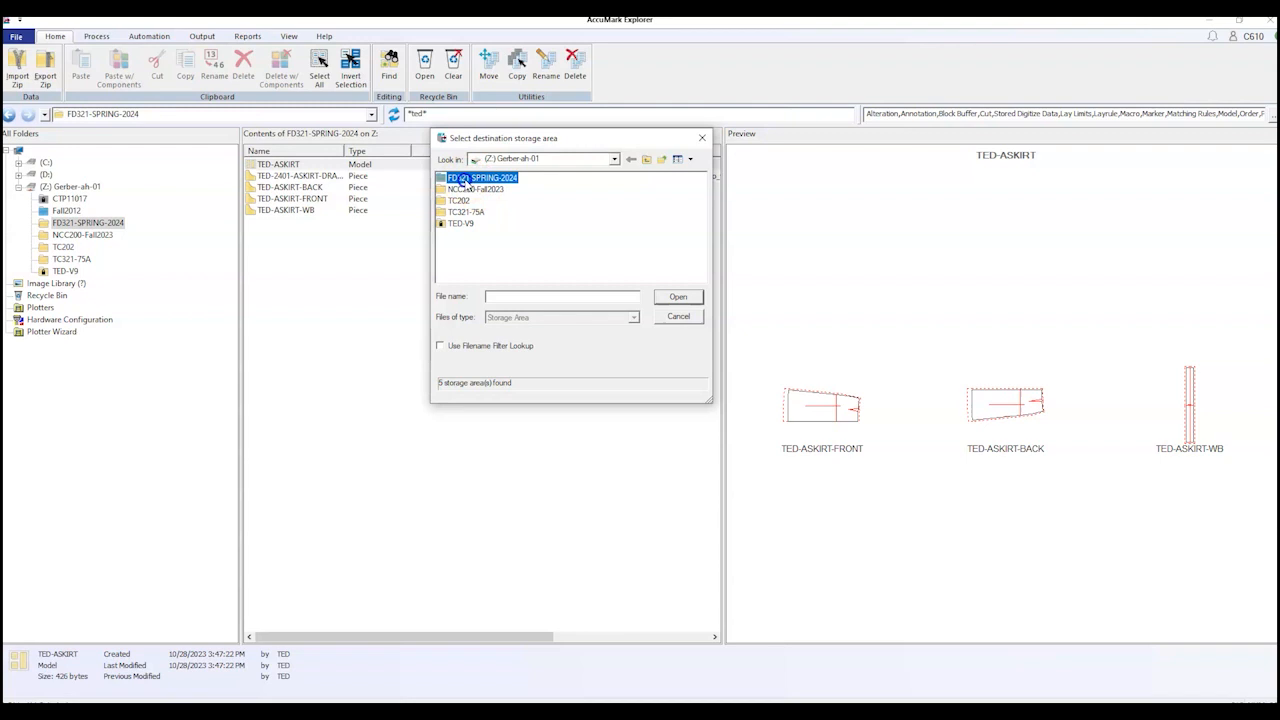
Step: Confirm FD321-SPRING-2024 as destination to reach the Copy Model dialog for TED-ASKIRT
left_click(678, 298)
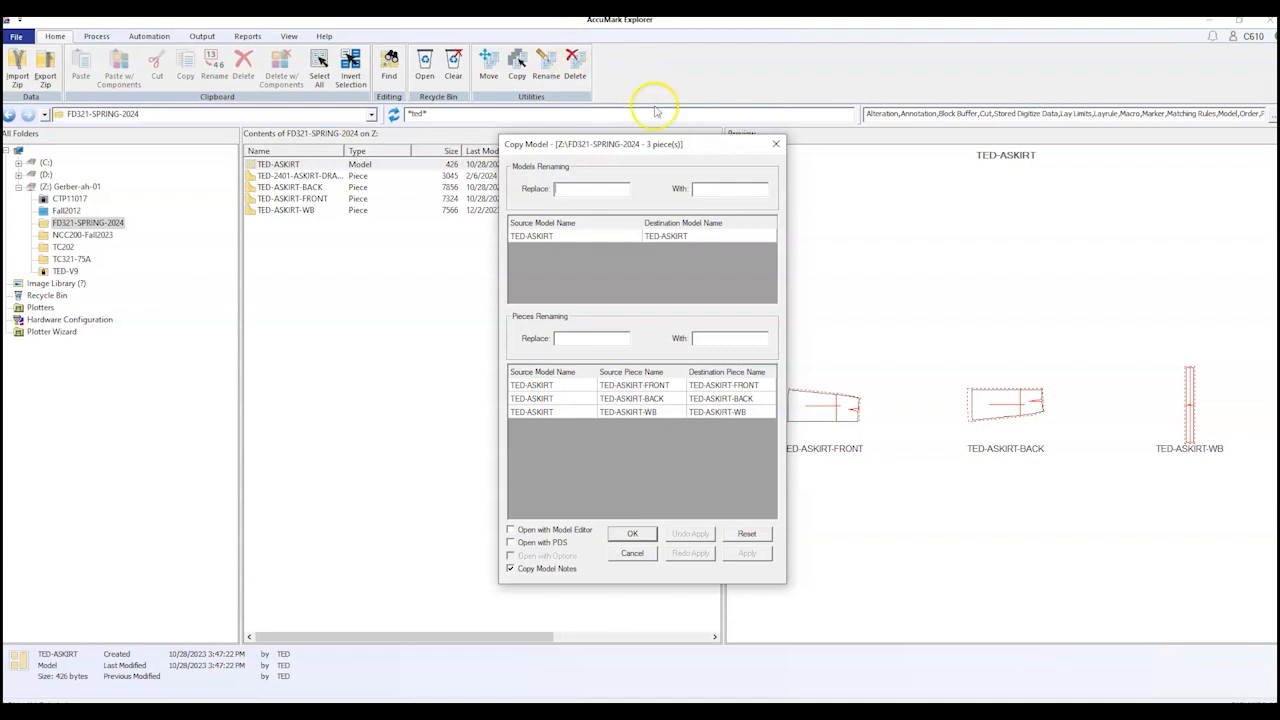
Step: Cancel the TED-ASKIRT copy, change the name filter to * and select YYW-2401
left_click(777, 146)
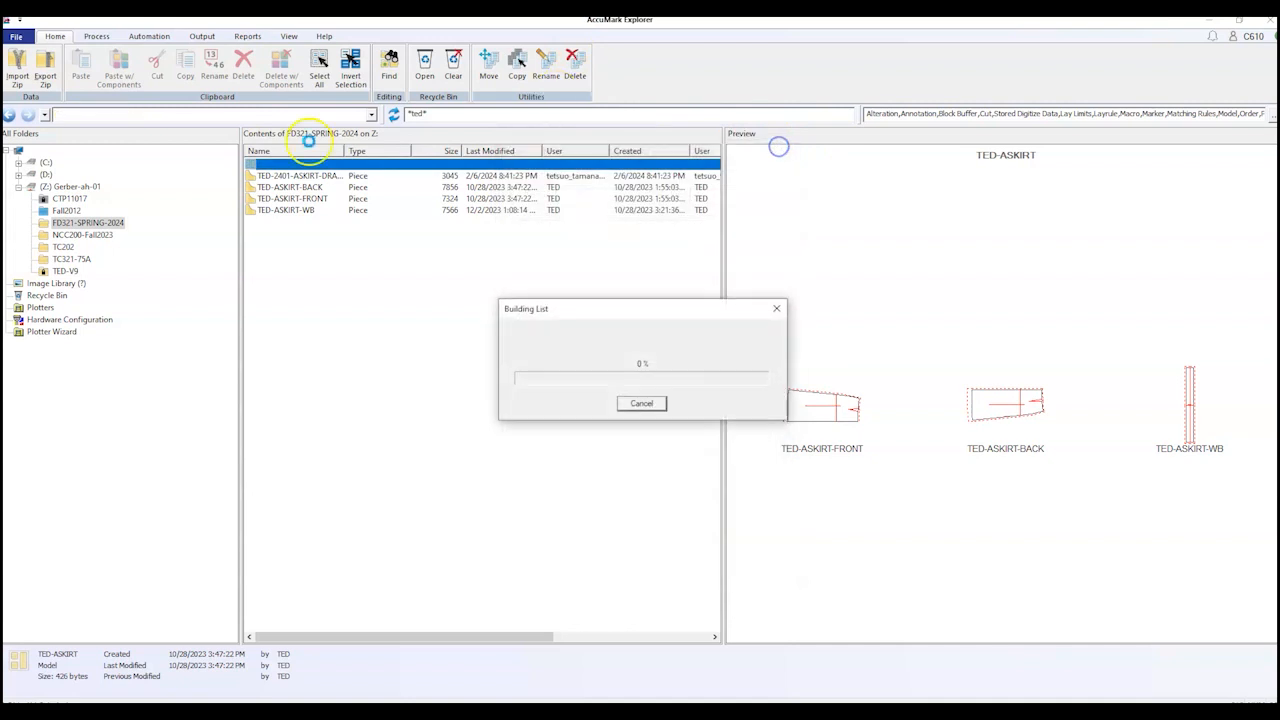
left_click_drag(492, 115, 375, 112)
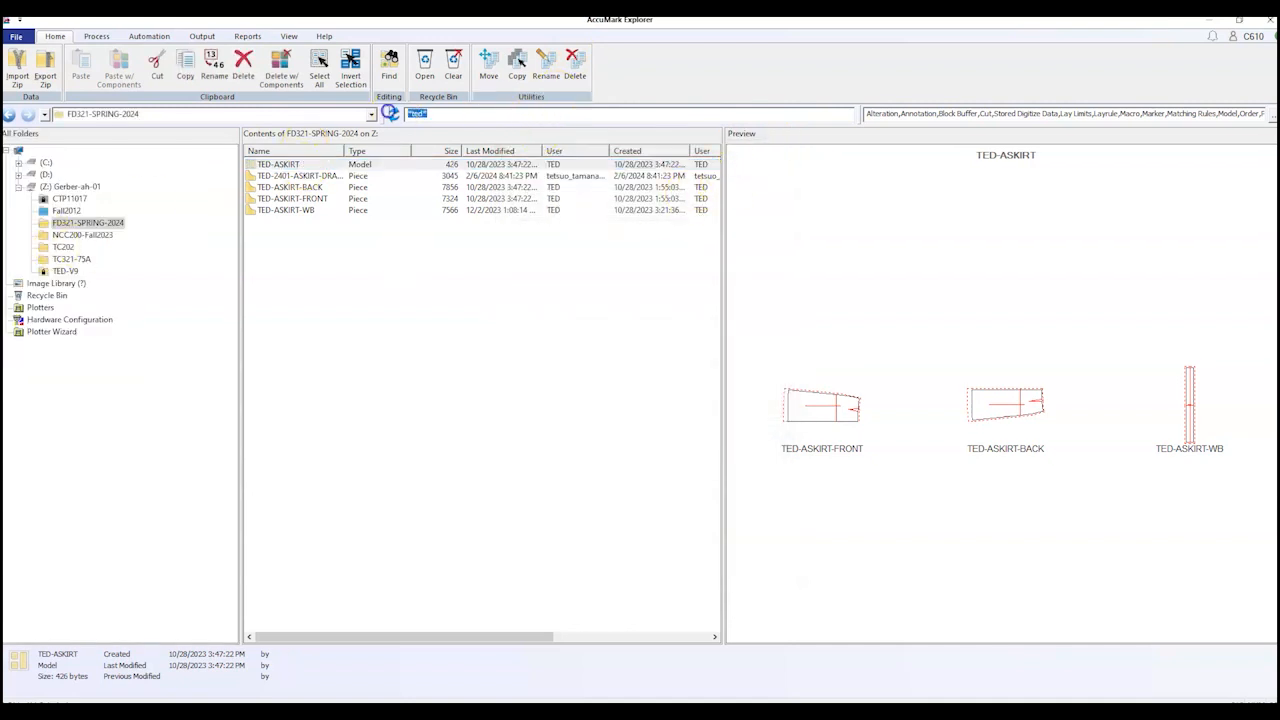
type("*")
left_click(75, 222)
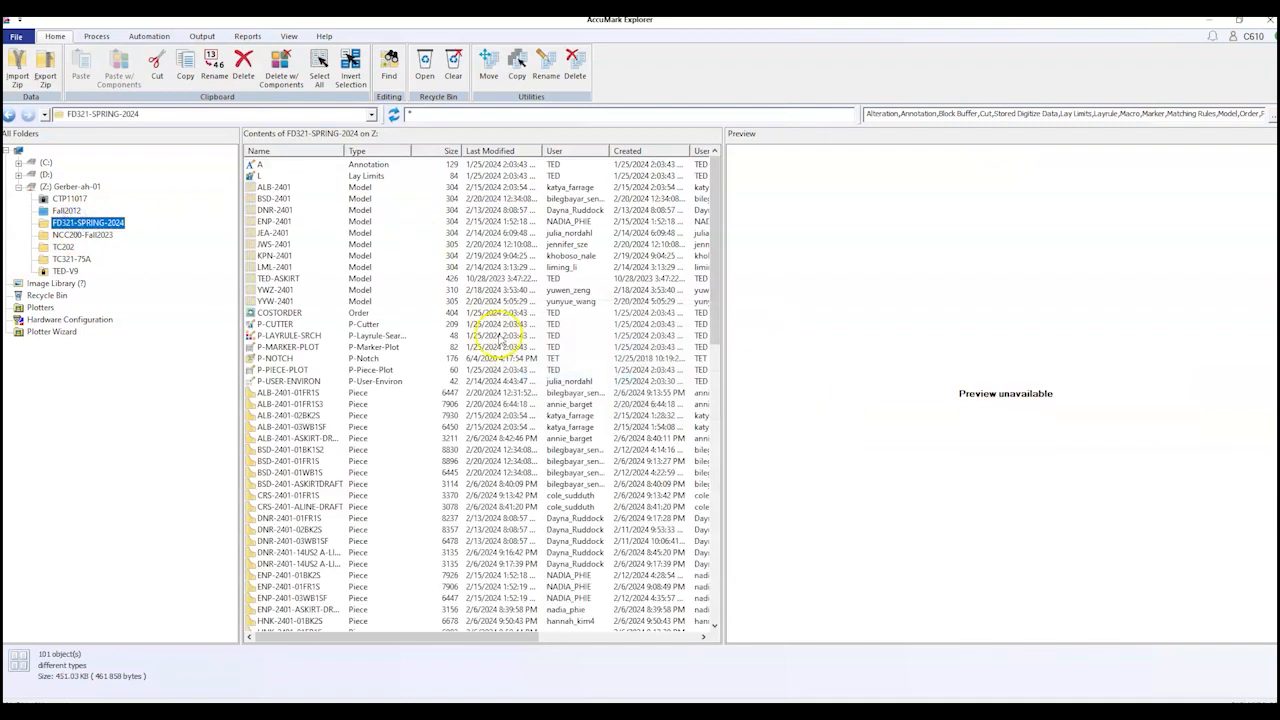
left_click(279, 303)
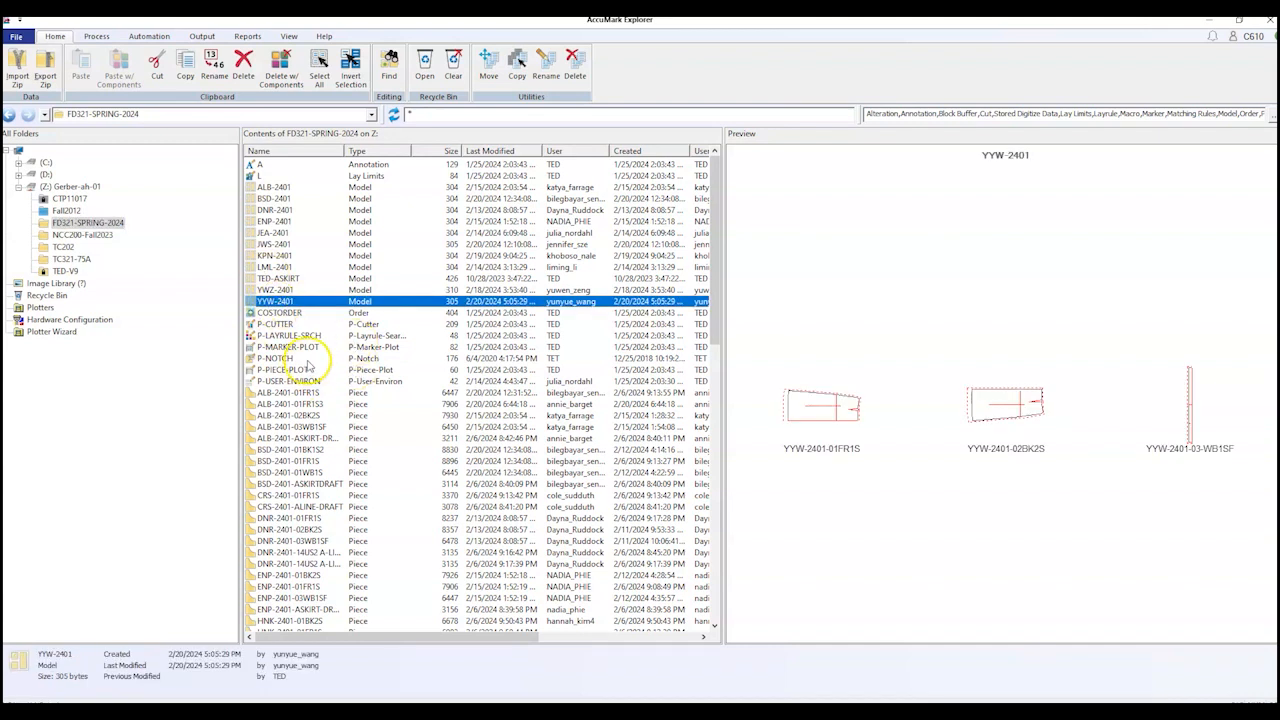
Step: Start copying YYW-2401 with its components into FD321-SPRING-2024
right_click(307, 301)
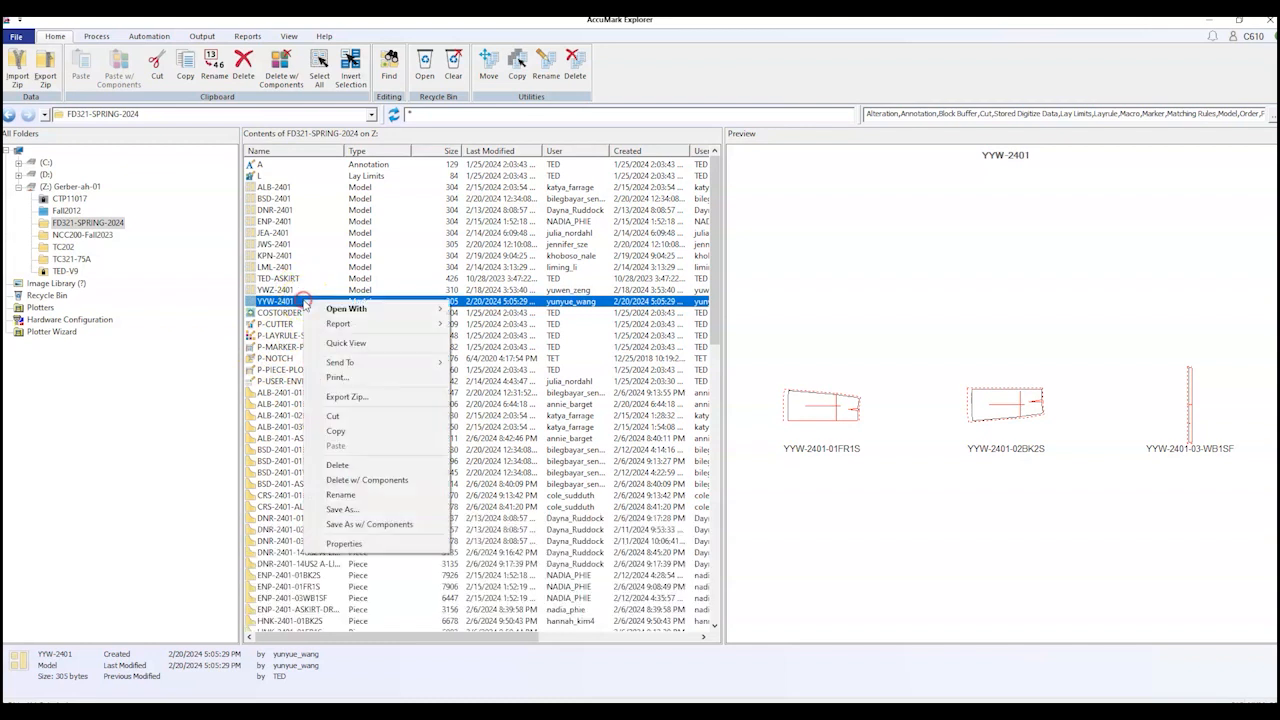
left_click(393, 527)
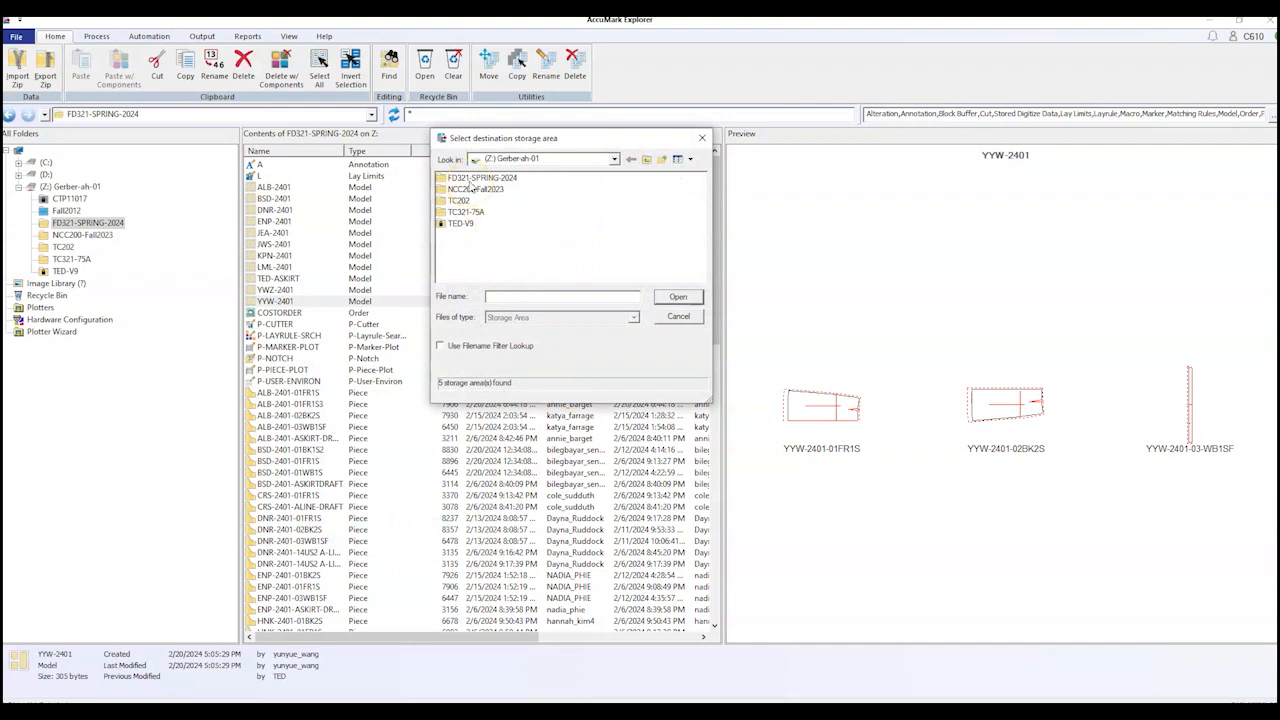
left_click(478, 178)
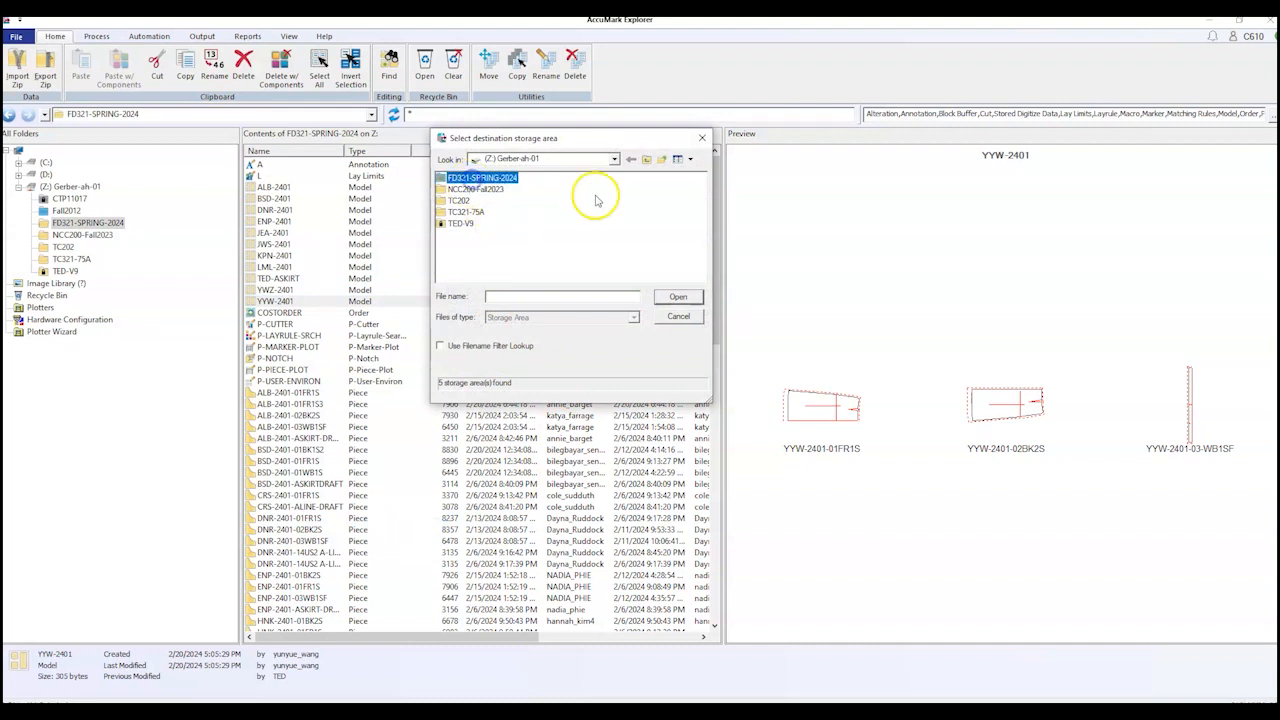
left_click(677, 298)
left_click(564, 188)
Step: Replace 2401 with 2402 in the model and piece names, apply, and create the copy
type("2401")
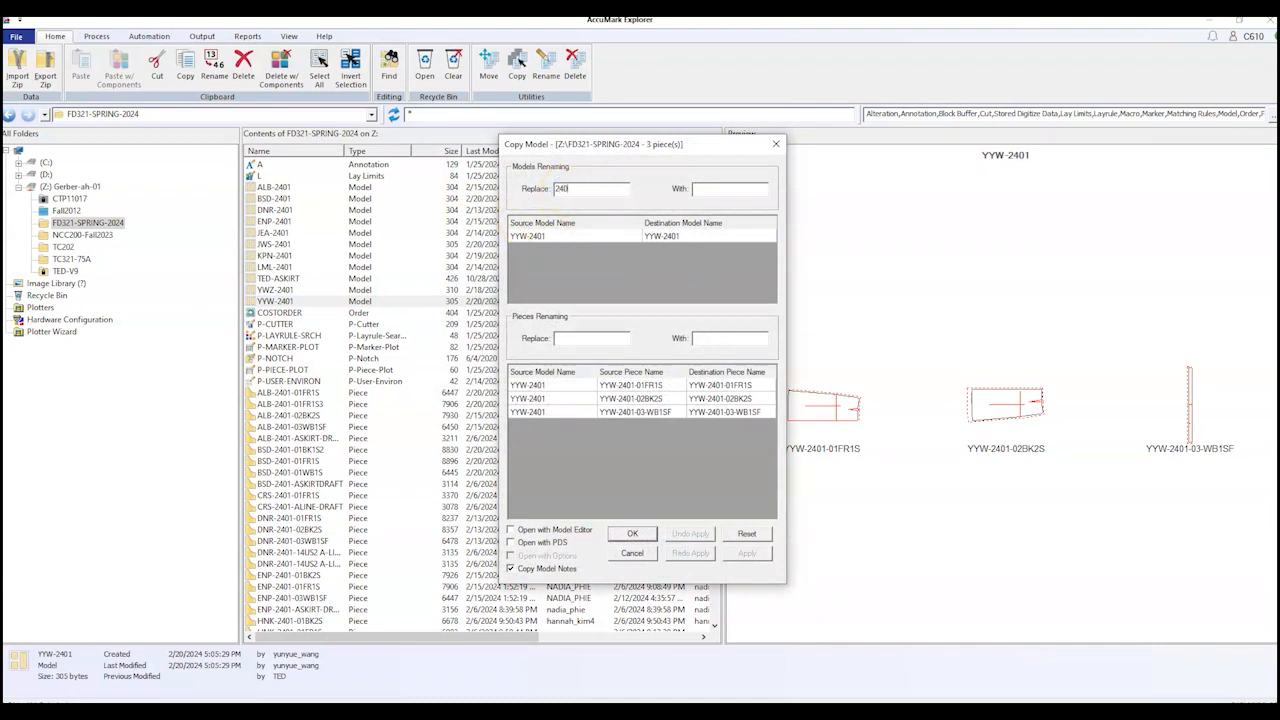
left_click(757, 189)
type("2402")
left_click(572, 339)
type("2401")
left_click(730, 339)
type("2402")
left_click(749, 556)
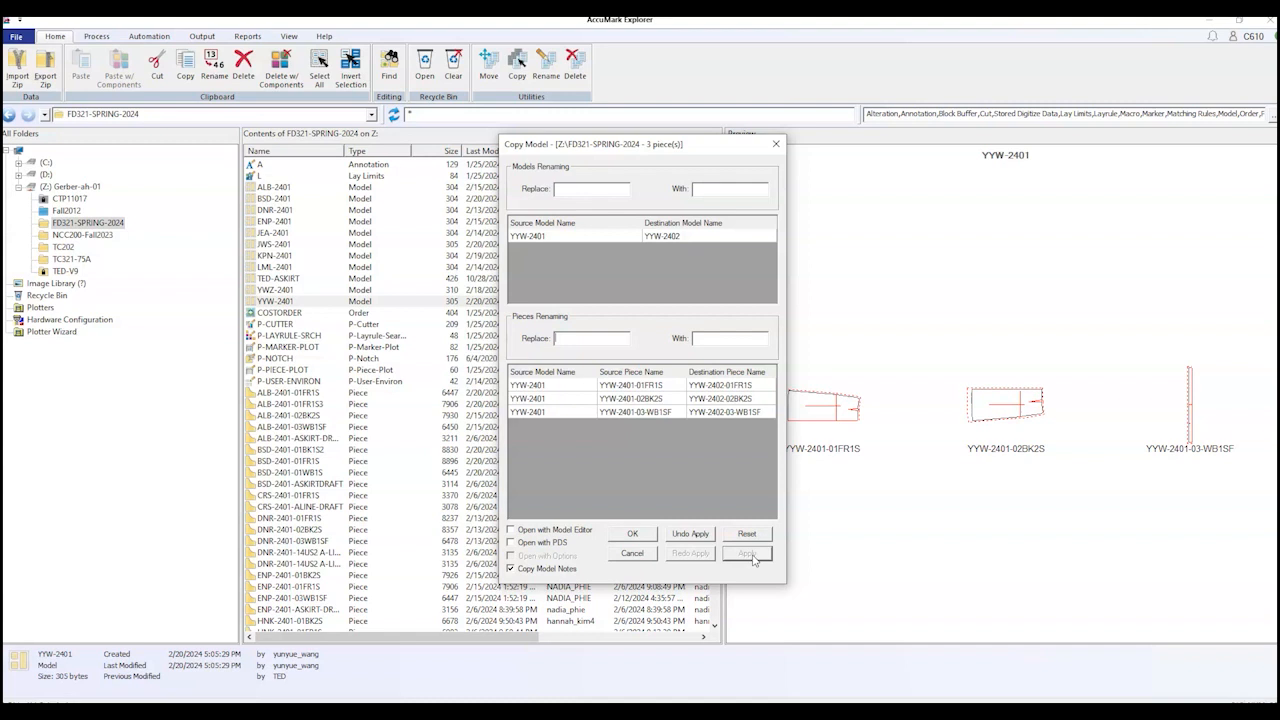
left_click(628, 534)
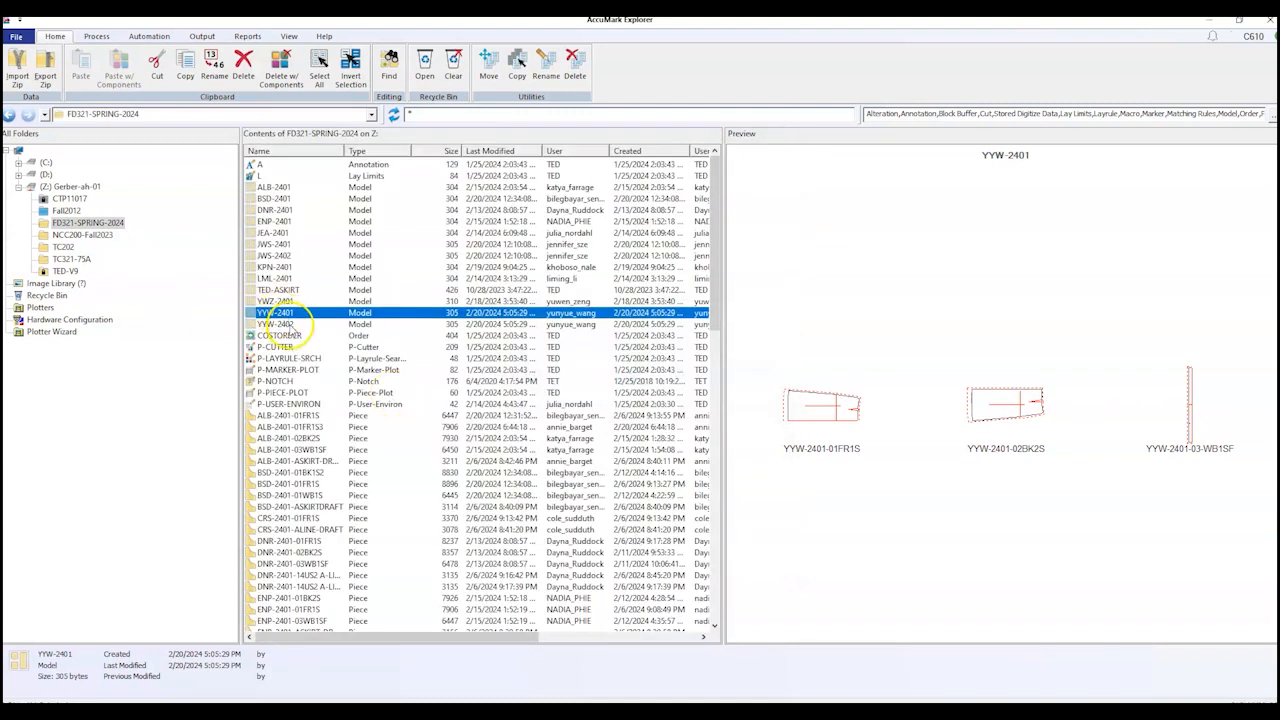
left_click(286, 325)
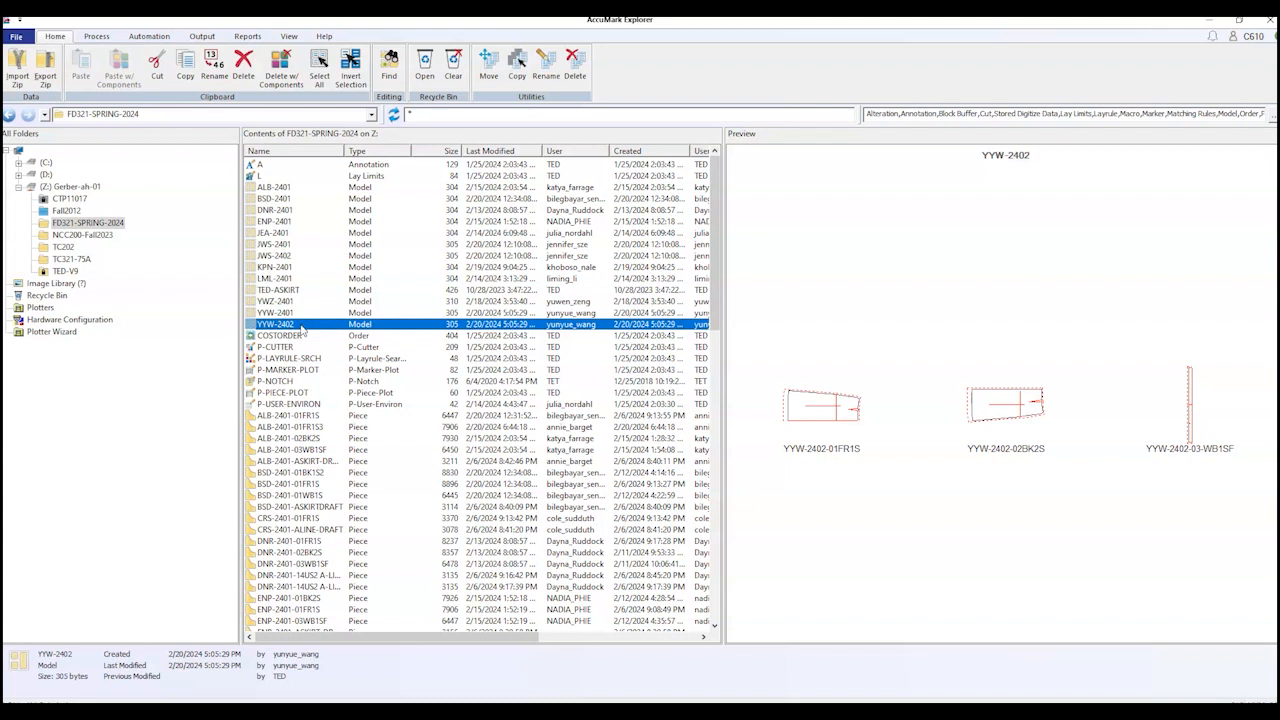
left_click(279, 310)
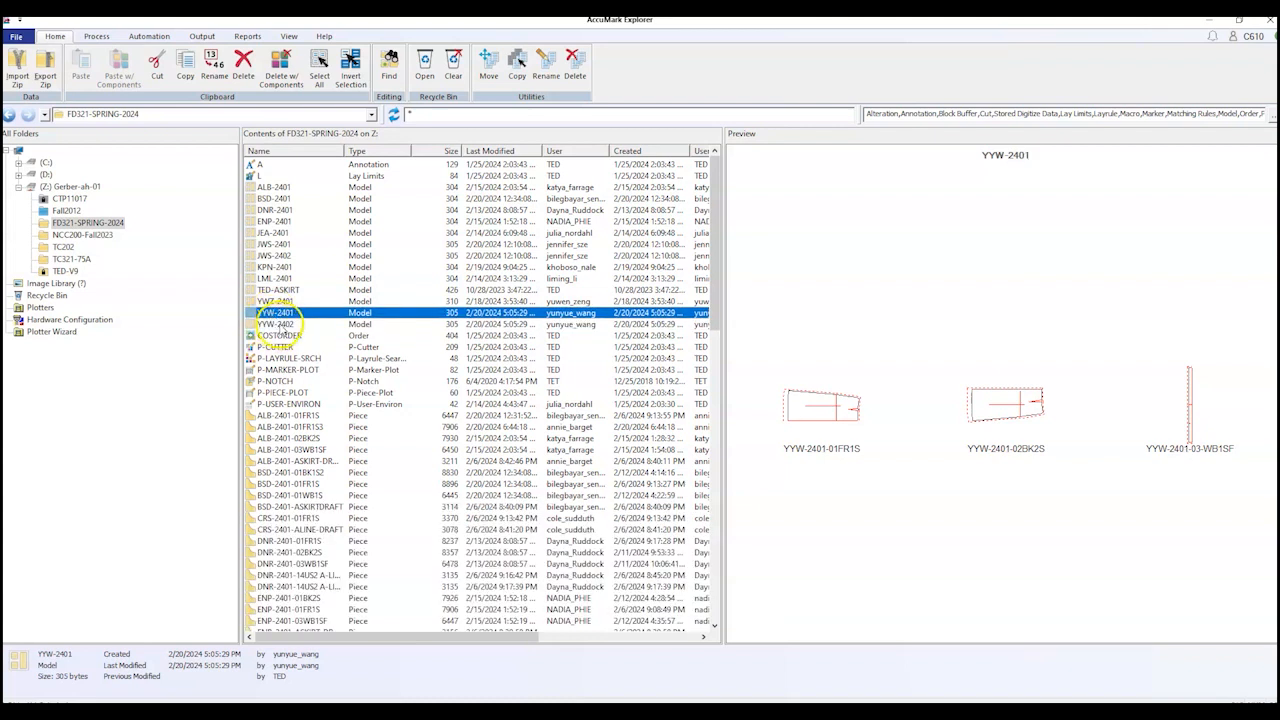
left_click(280, 324)
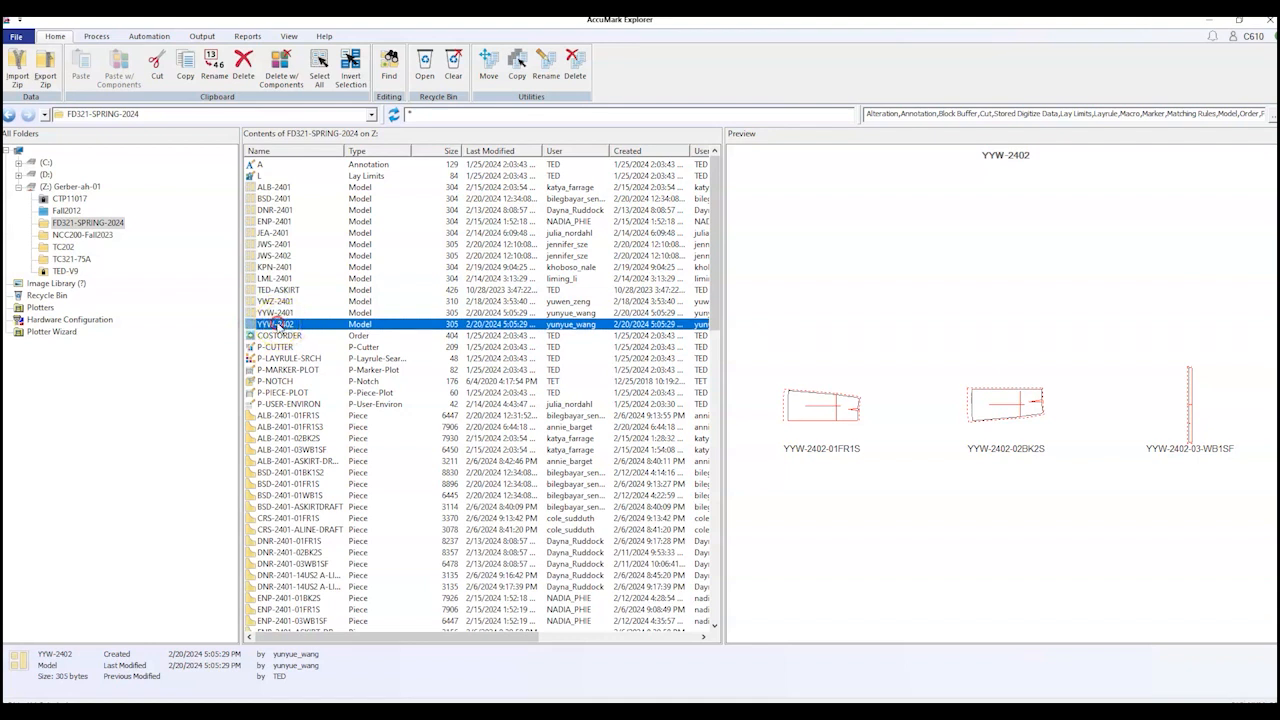
Step: Delete model YYW-2402 with its components, confirming the listed pieces
right_click(288, 327)
left_click(358, 503)
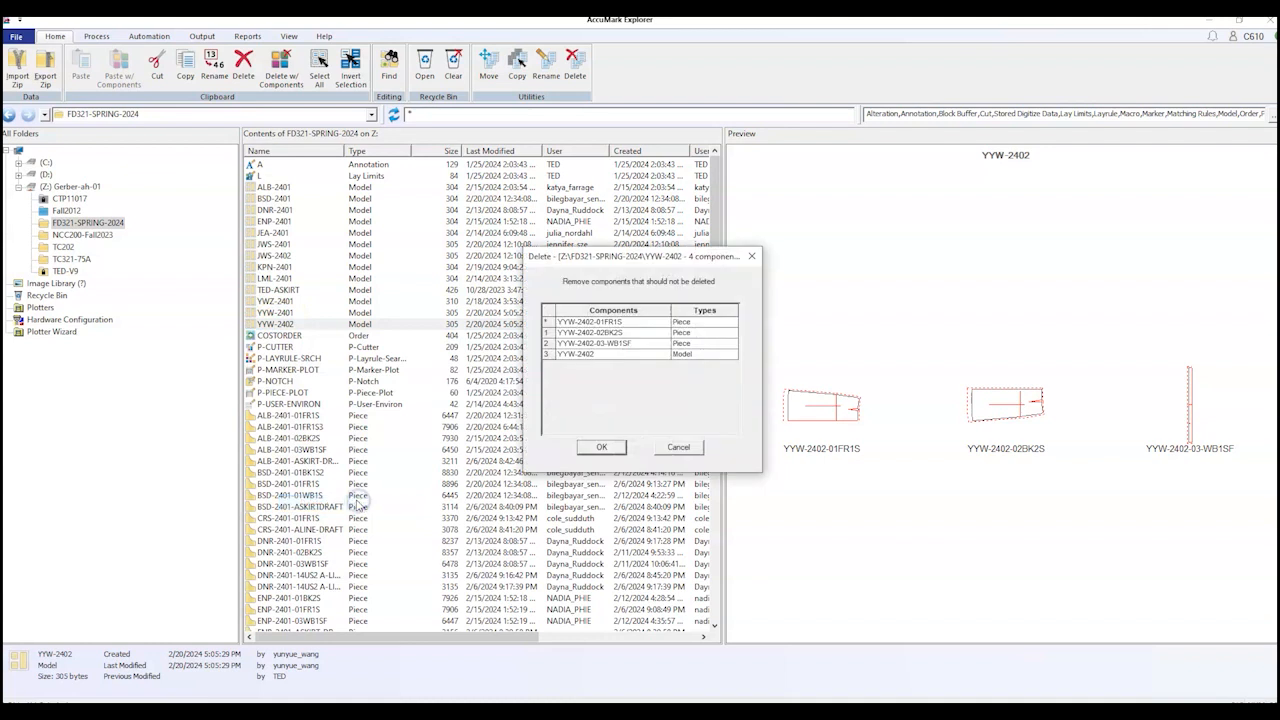
left_click(608, 449)
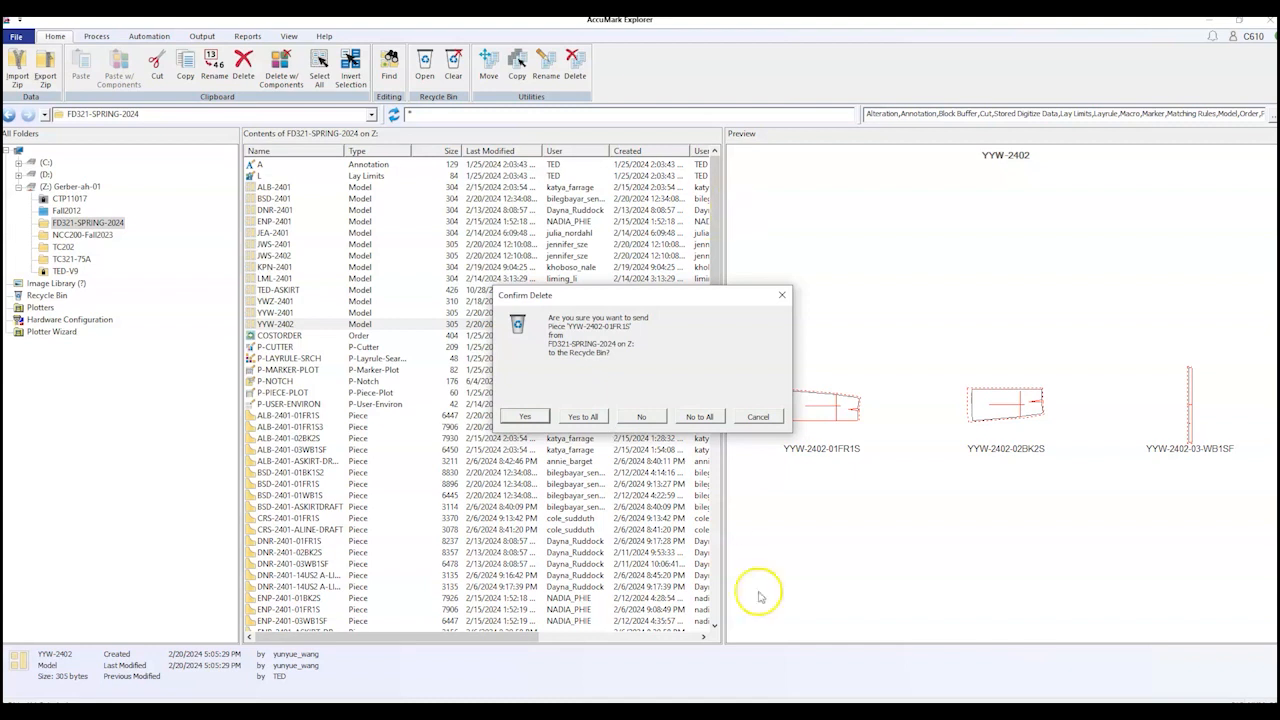
Step: Delete YYW-2402 and its pieces, sending every component to the Recycle Bin
left_click(783, 294)
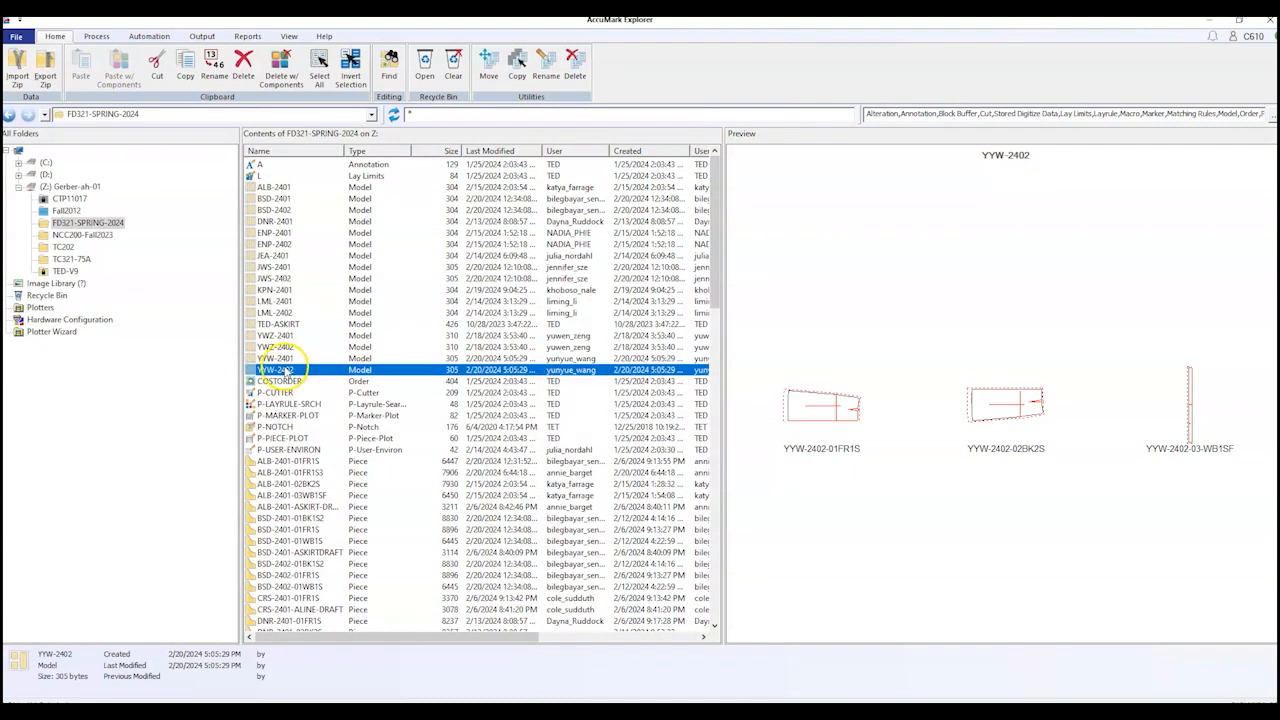
right_click(304, 369)
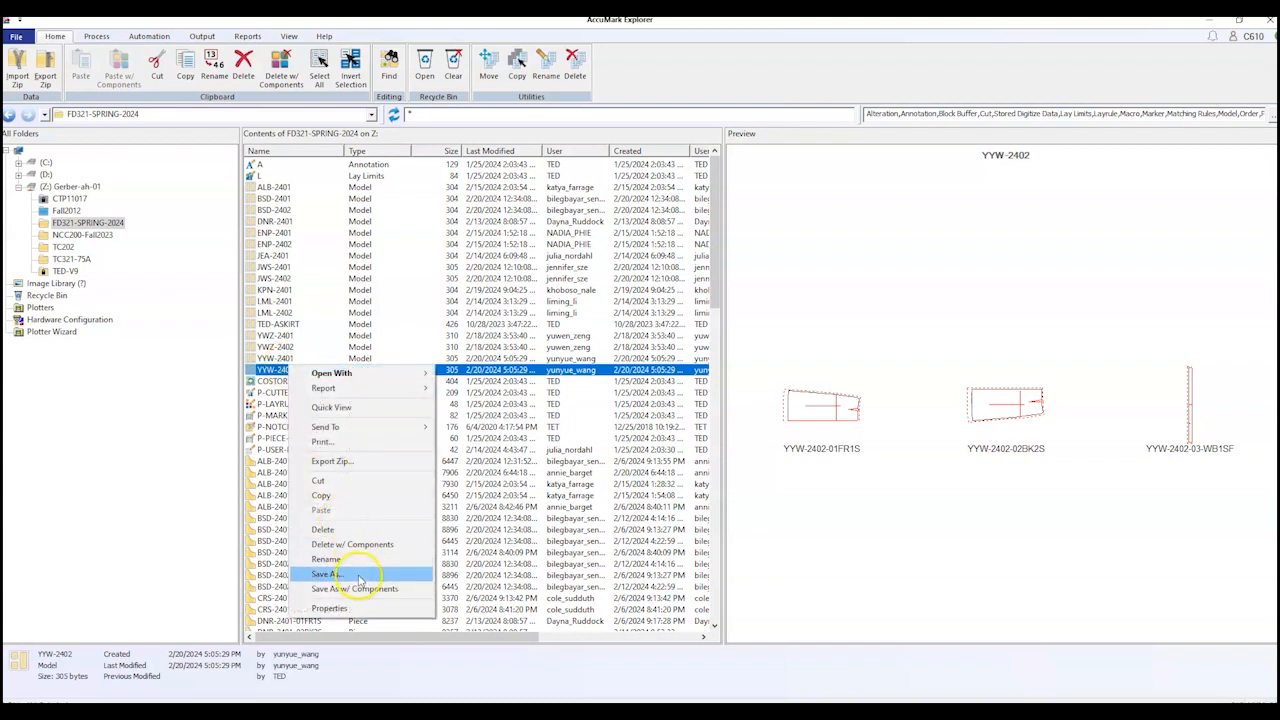
left_click(360, 544)
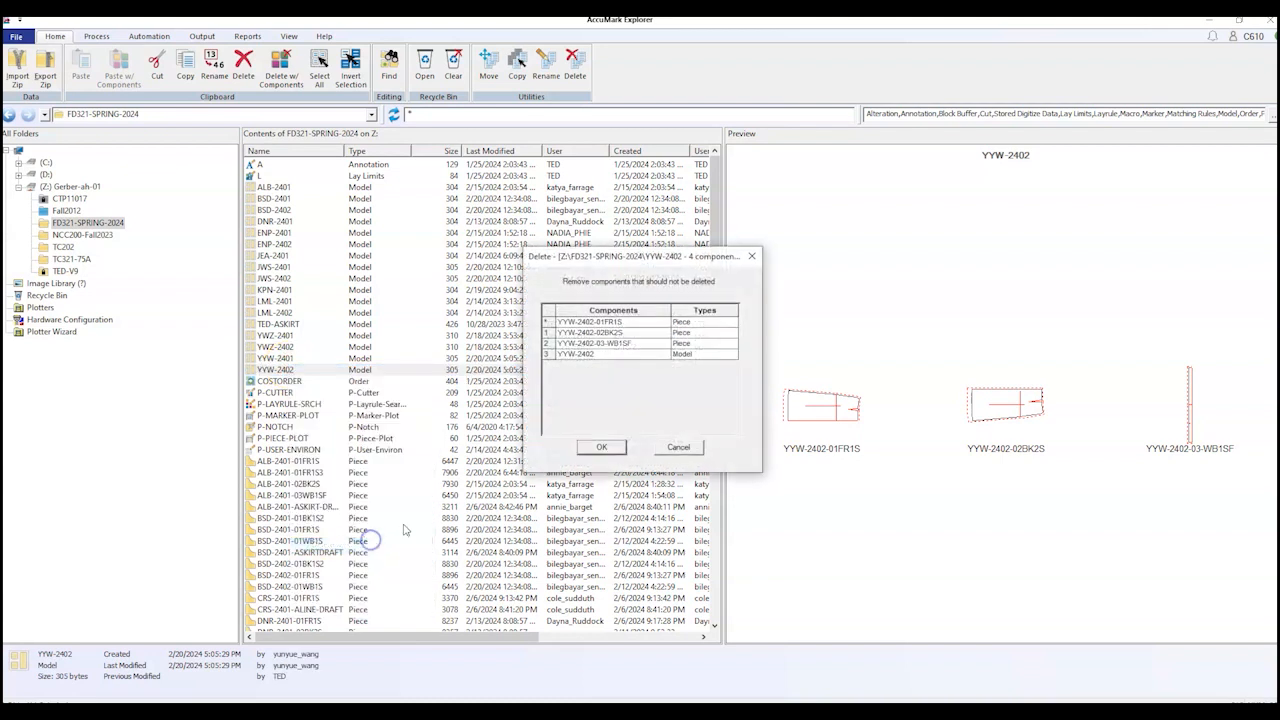
left_click(598, 447)
left_click(595, 415)
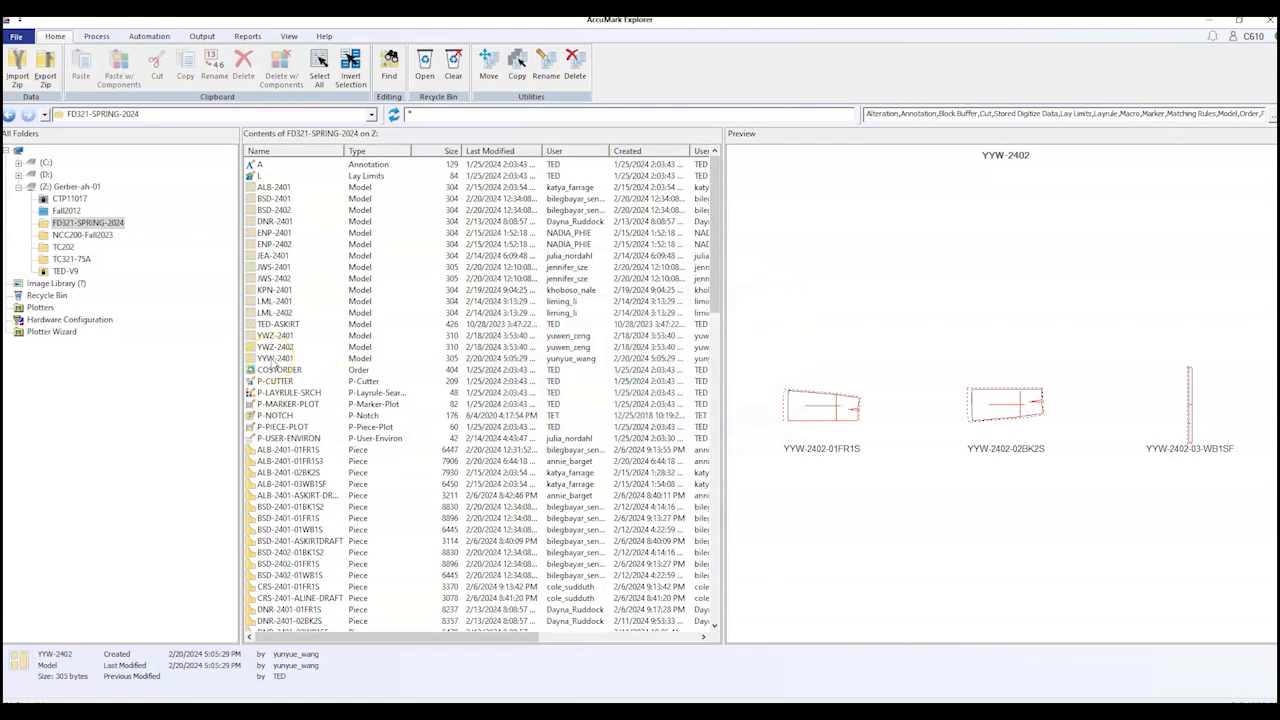
right_click(275, 360)
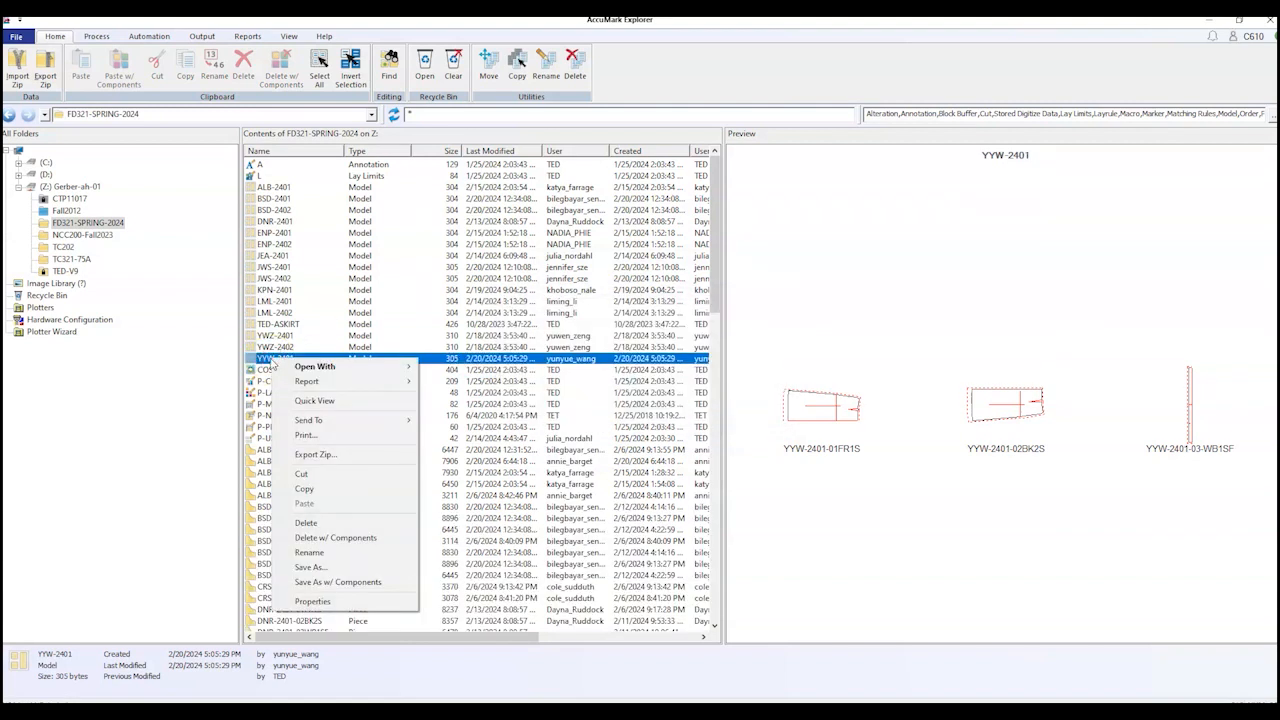
Step: Copy YYW-2401 into FD321-SPRING-2024, replacing model name 2401 with 2402
left_click(352, 582)
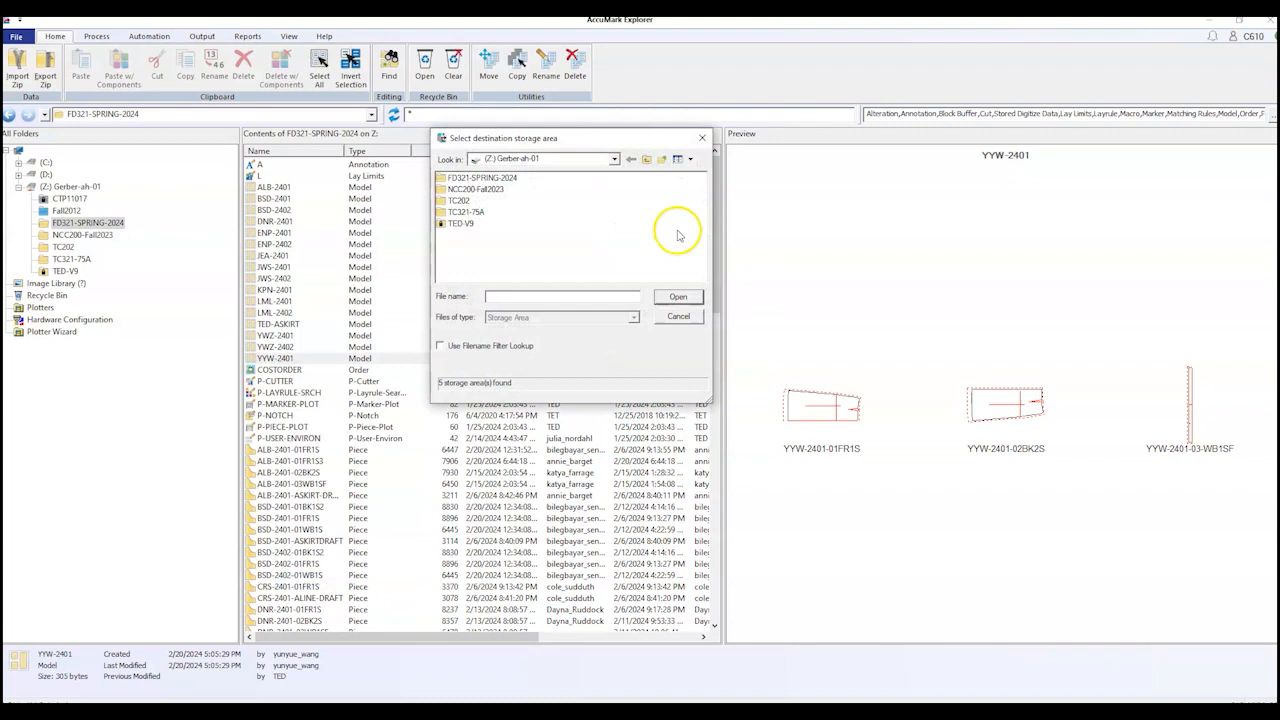
left_click(478, 178)
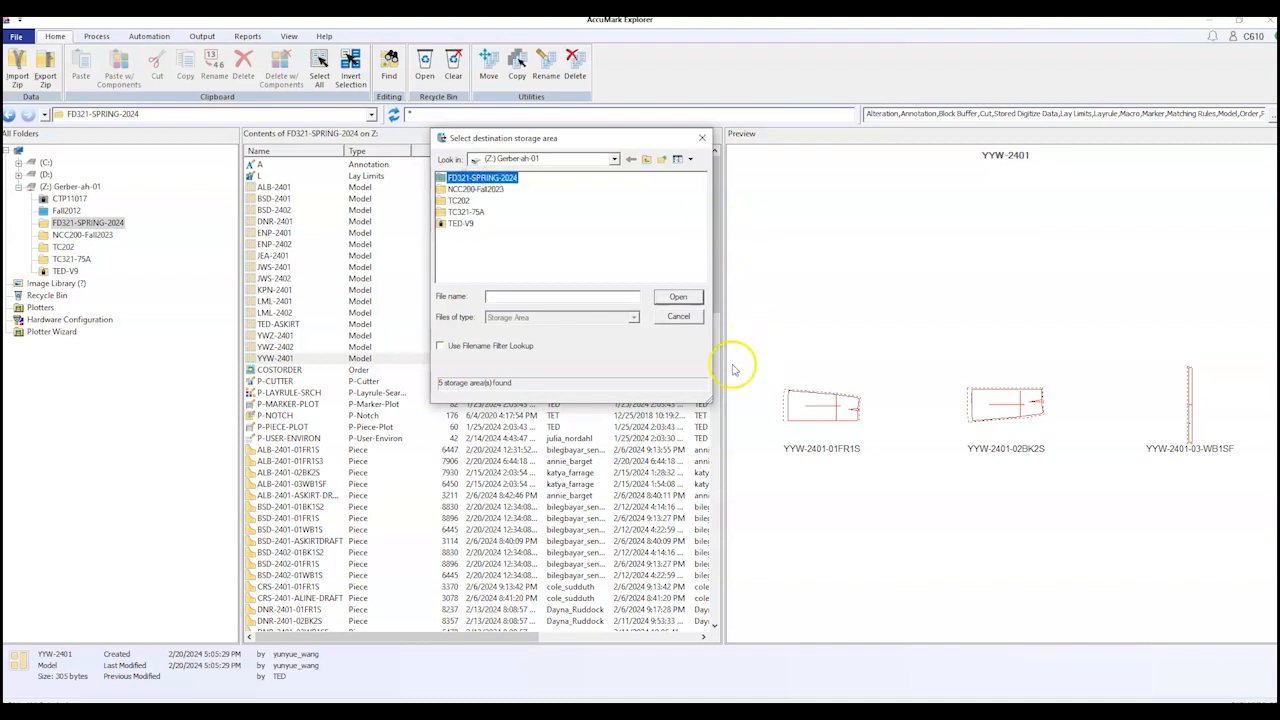
left_click(676, 298)
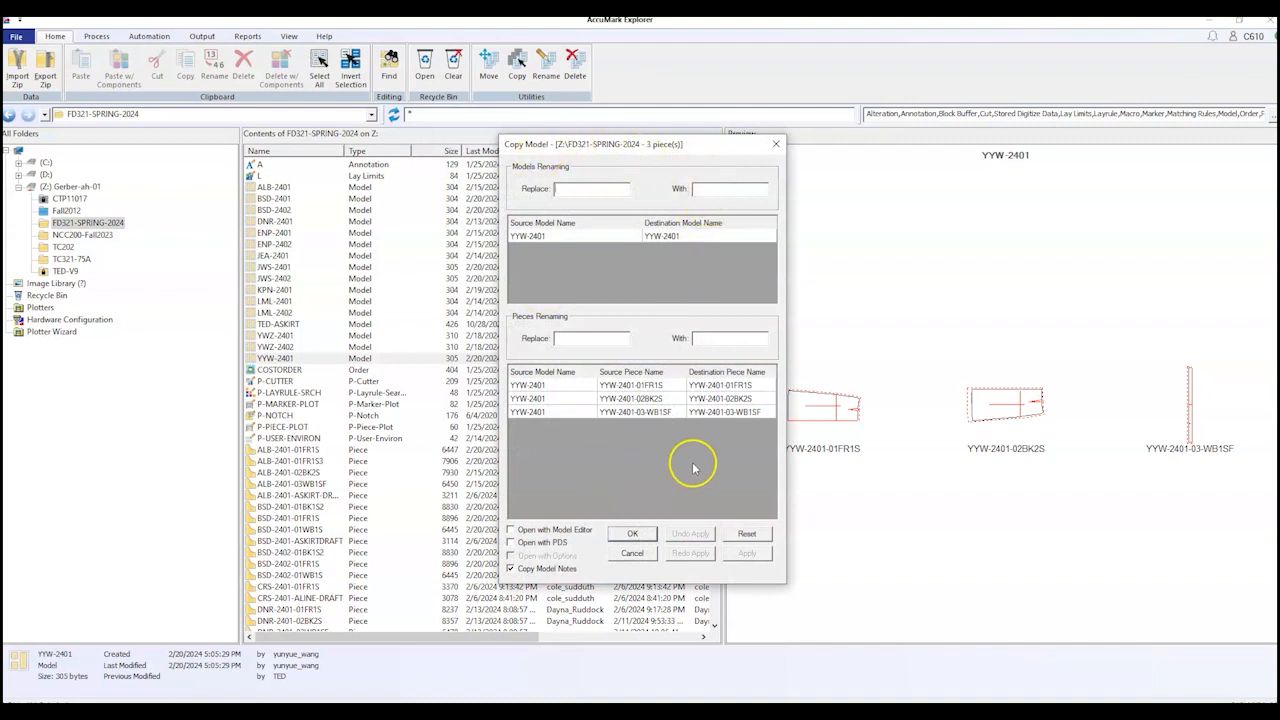
left_click(568, 188)
type("2401")
left_click(709, 187)
type("2402")
left_click(653, 186)
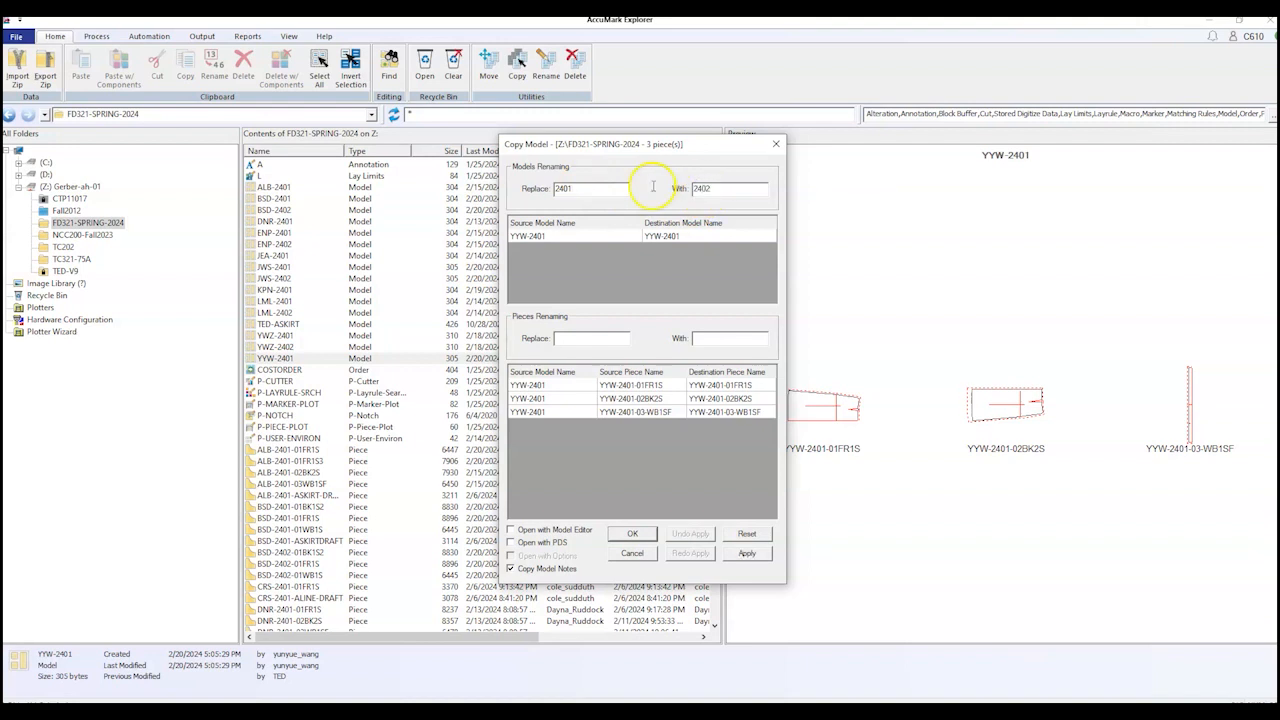
Step: Replace 2401 with 2402 in the piece names, finish the copy and select YYW-2402
left_click(567, 338)
type("2401")
left_click(698, 347)
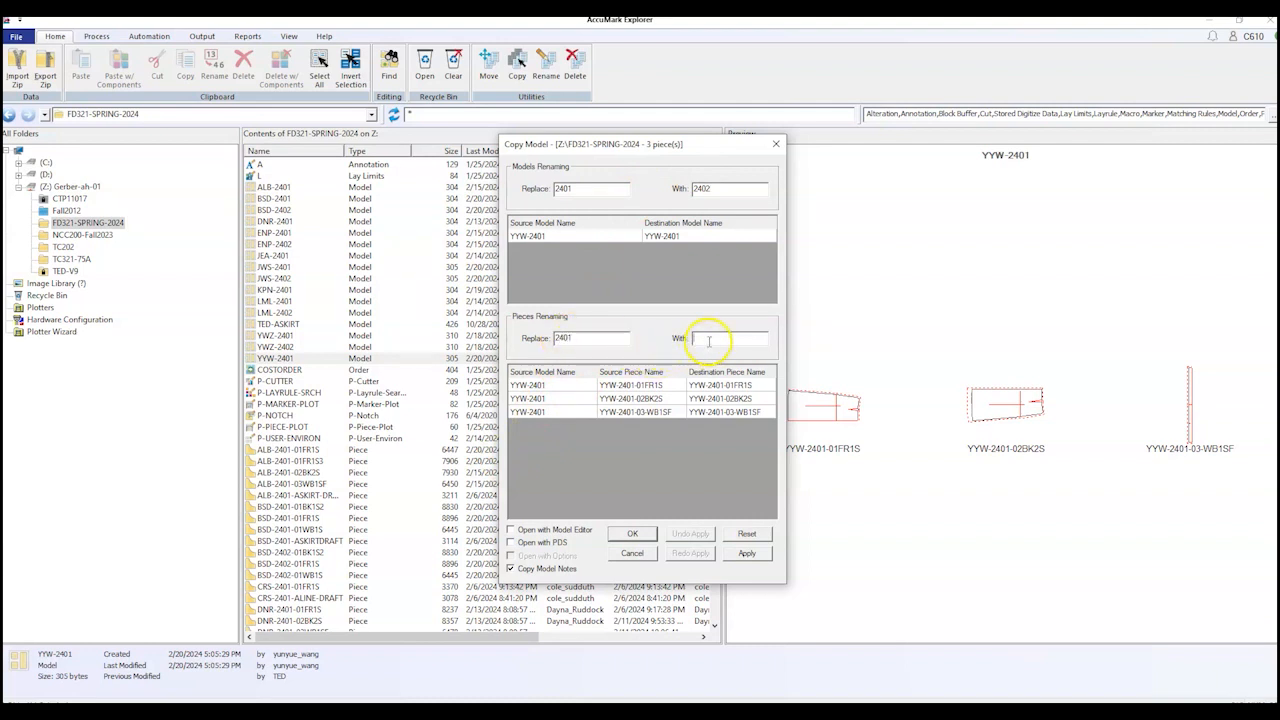
type("2402")
left_click(750, 556)
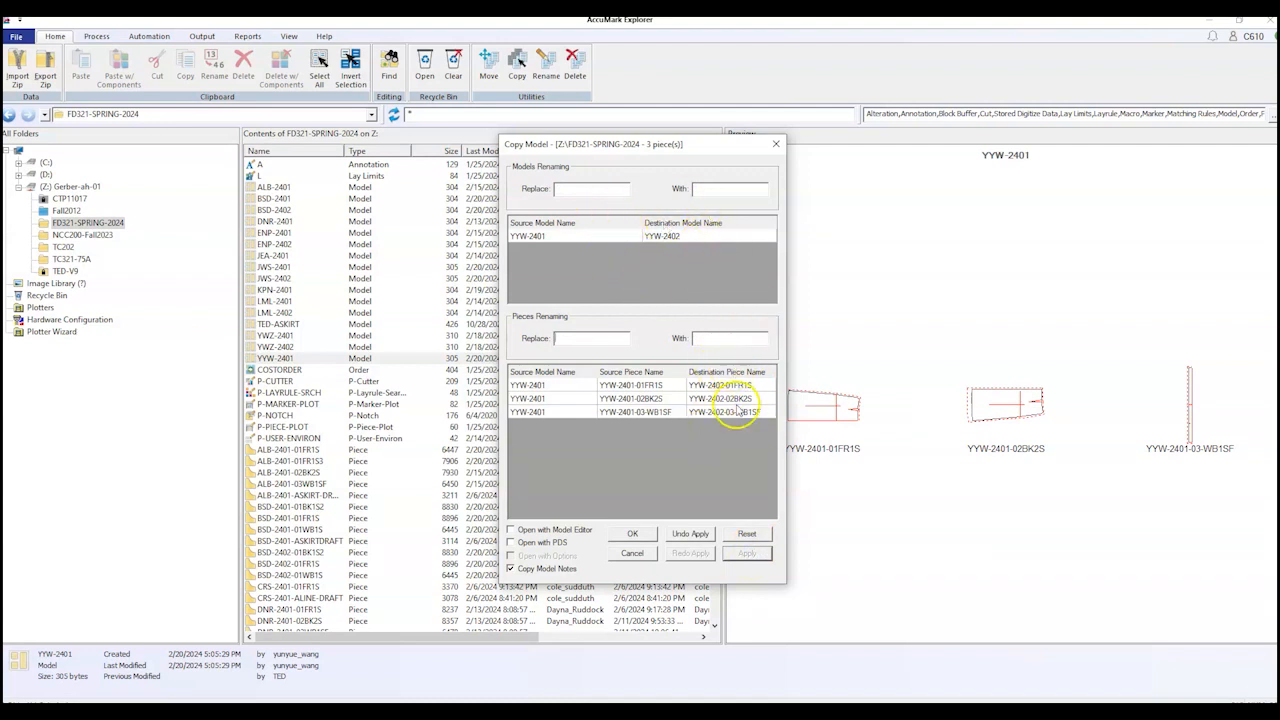
left_click(636, 535)
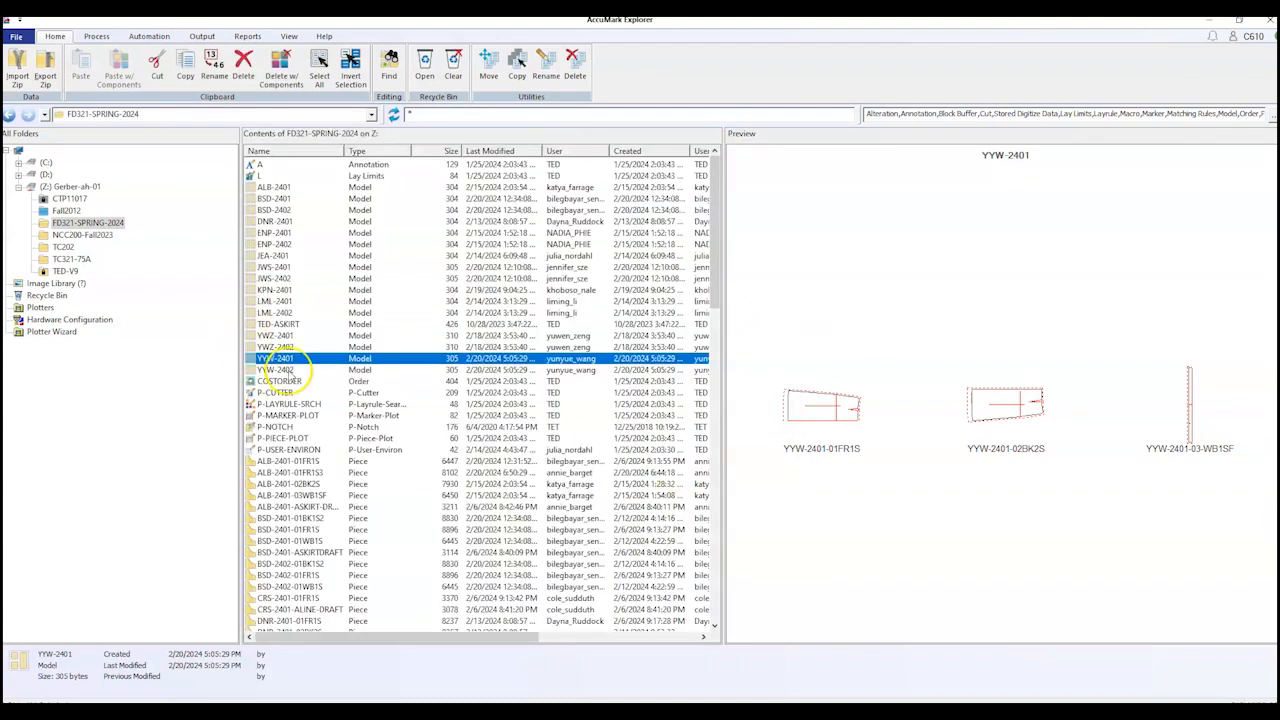
left_click(283, 370)
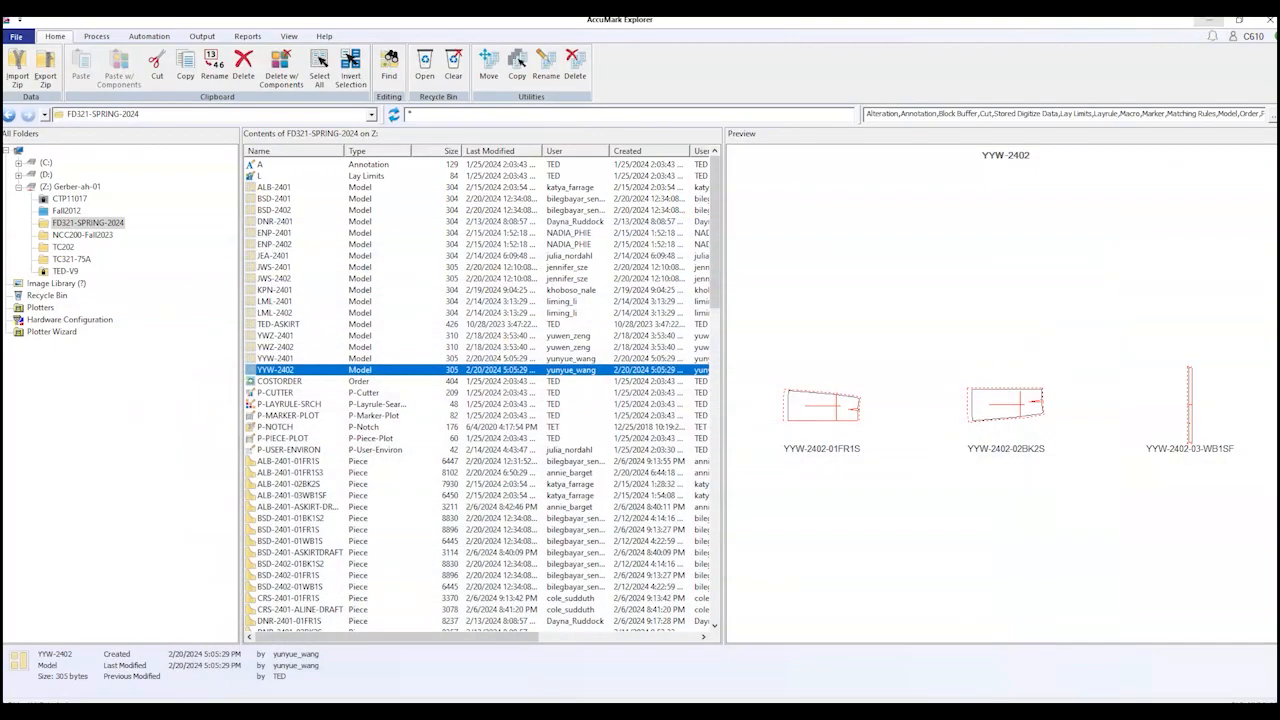
Step: Review the FD321 Gored Skirt PDF's gore seam steps and front and back diagrams
key("alt+Tab")
scroll(720, 330, "up", 2)
scroll(724, 330, "down", 2)
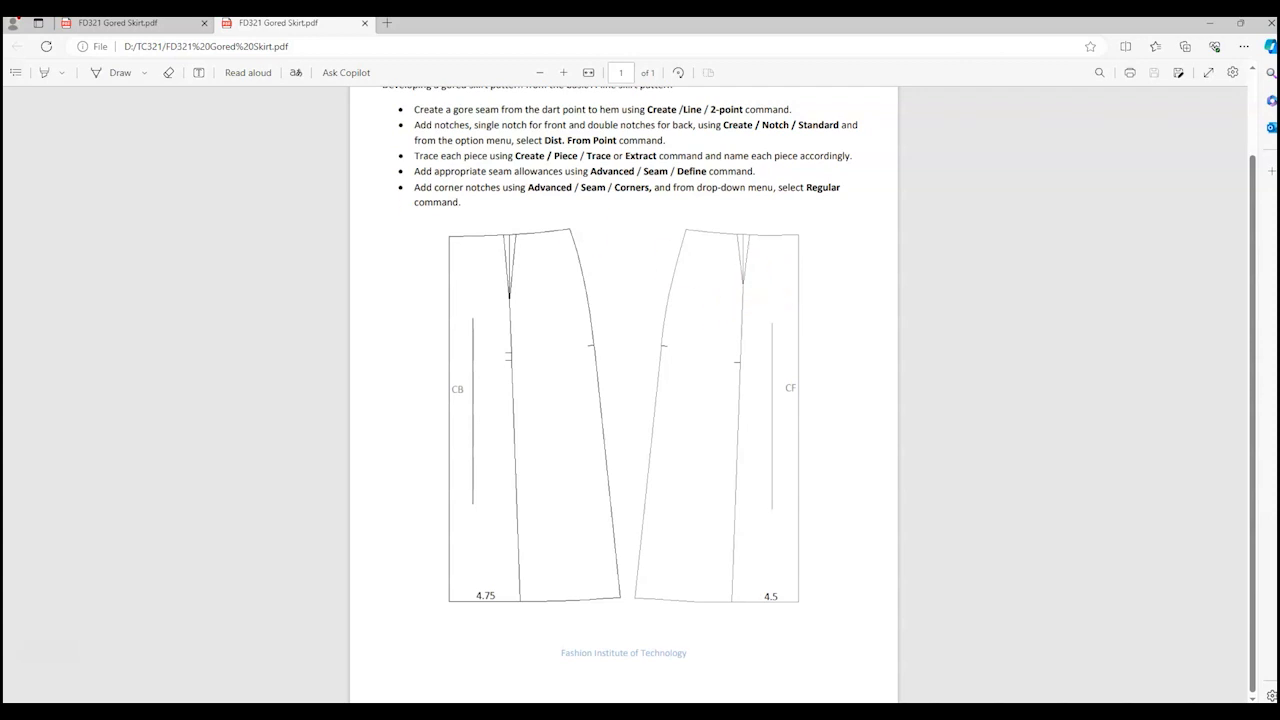
key("alt+Tab")
Step: Start a Save As w/ Components copy of YYW-2402 into FD321-SPRING-2024
left_click(326, 370)
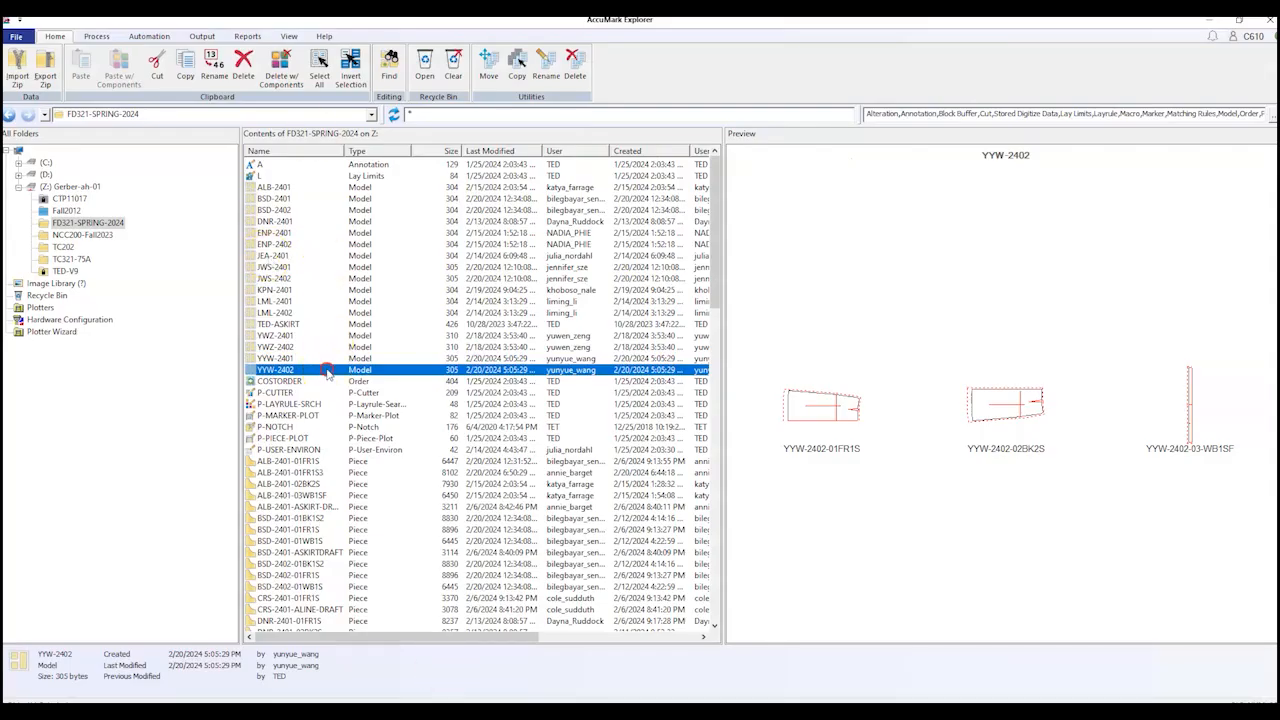
right_click(326, 370)
mouse_move(372, 377)
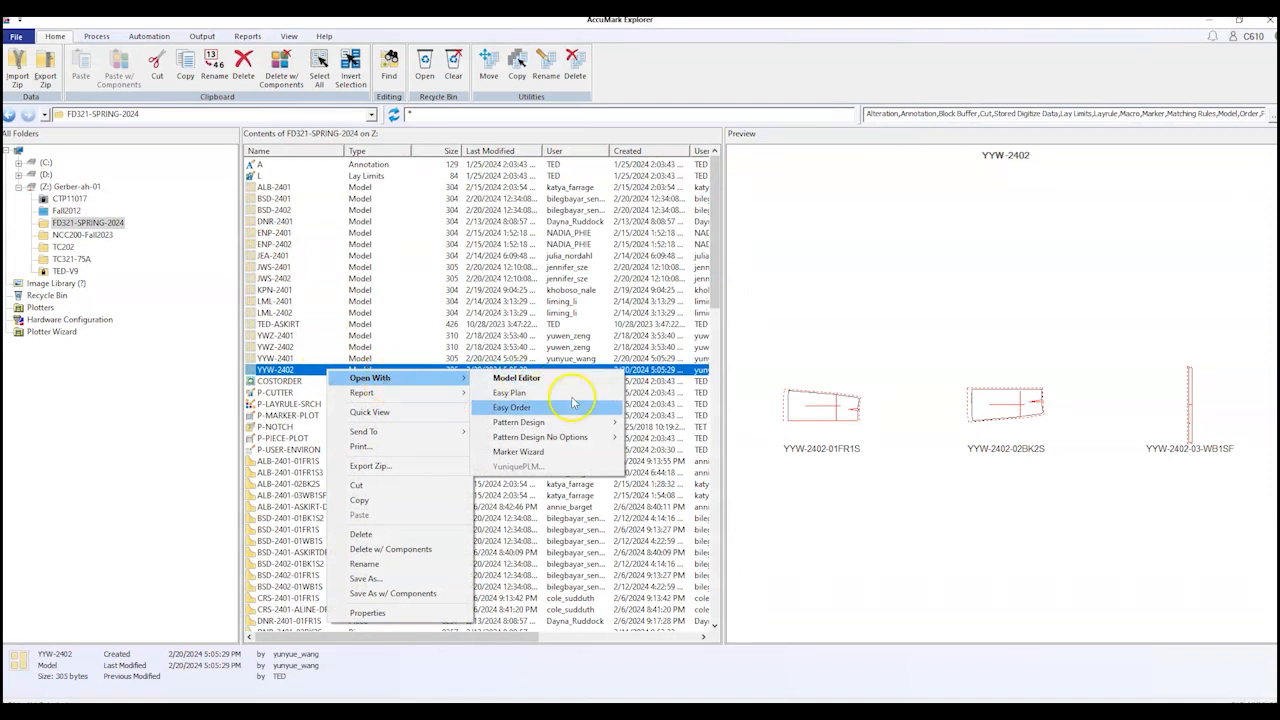
mouse_move(590, 430)
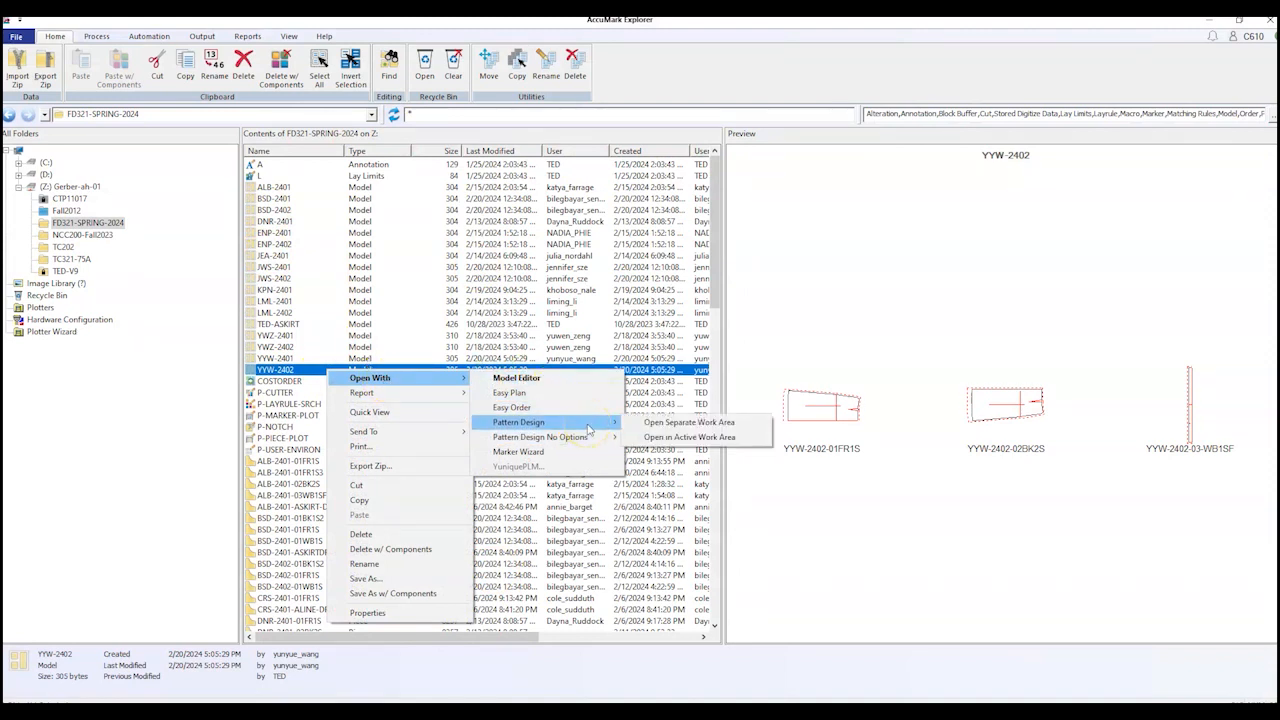
right_click(287, 370)
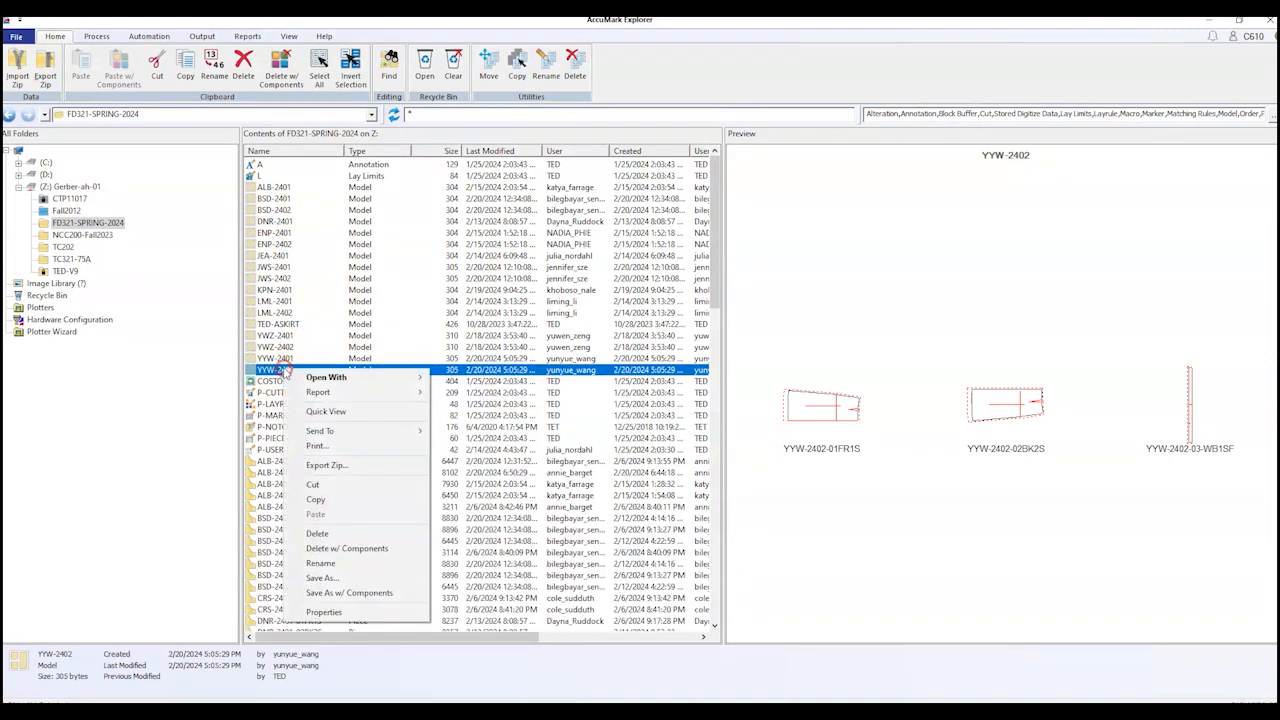
left_click(357, 592)
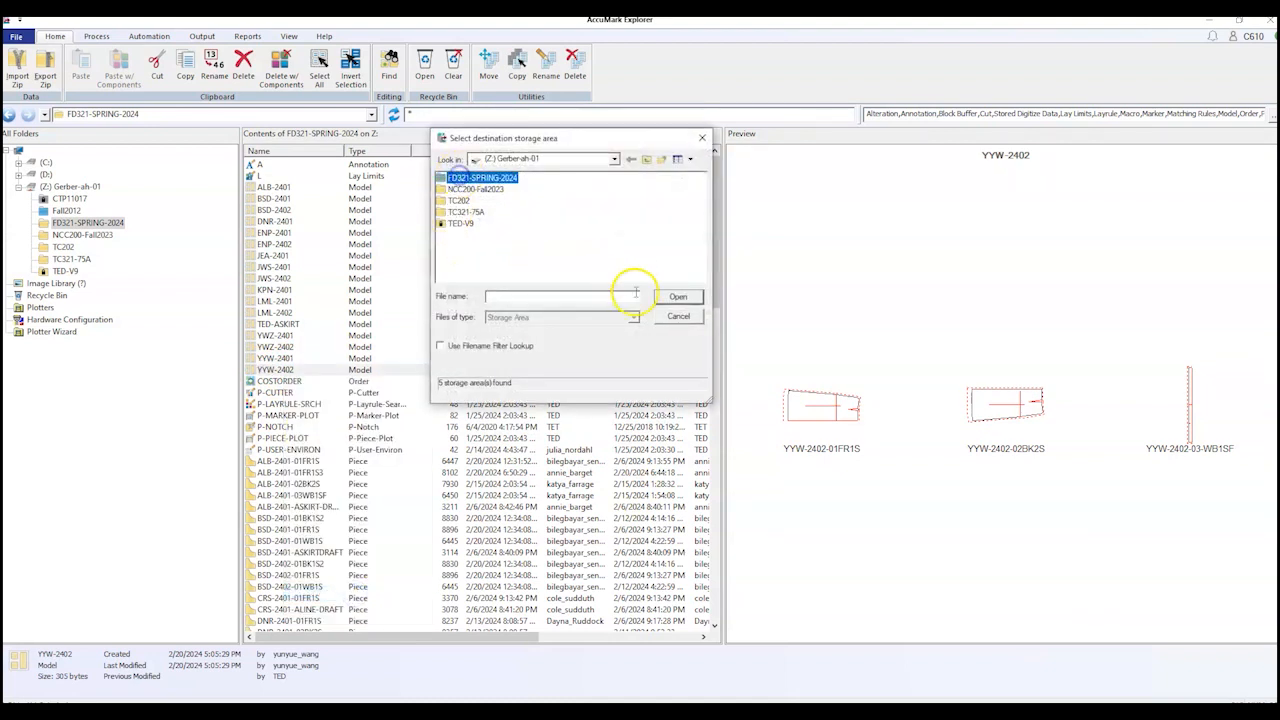
left_click(678, 297)
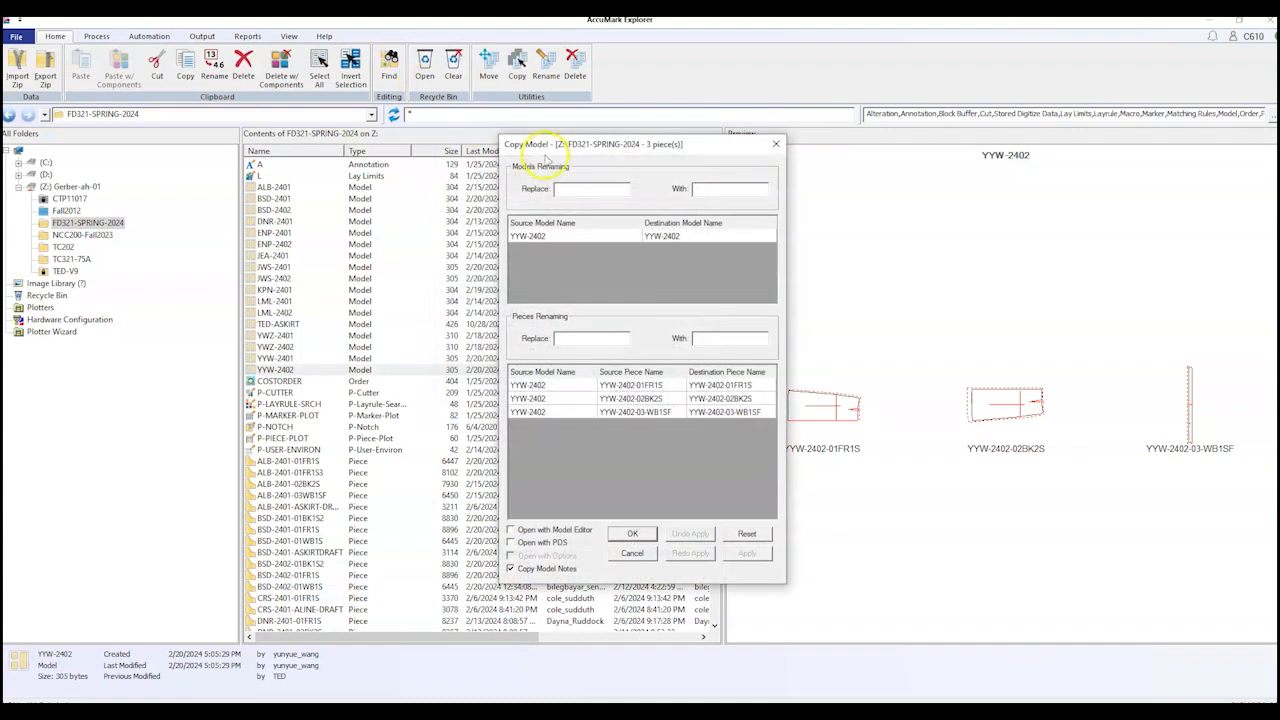
Step: Replace yyw with ted in the model and piece names and finish copying as TED-2402
left_click(591, 186)
type("yyw")
left_click(718, 189)
type("ted")
left_click(578, 339)
type("yyw")
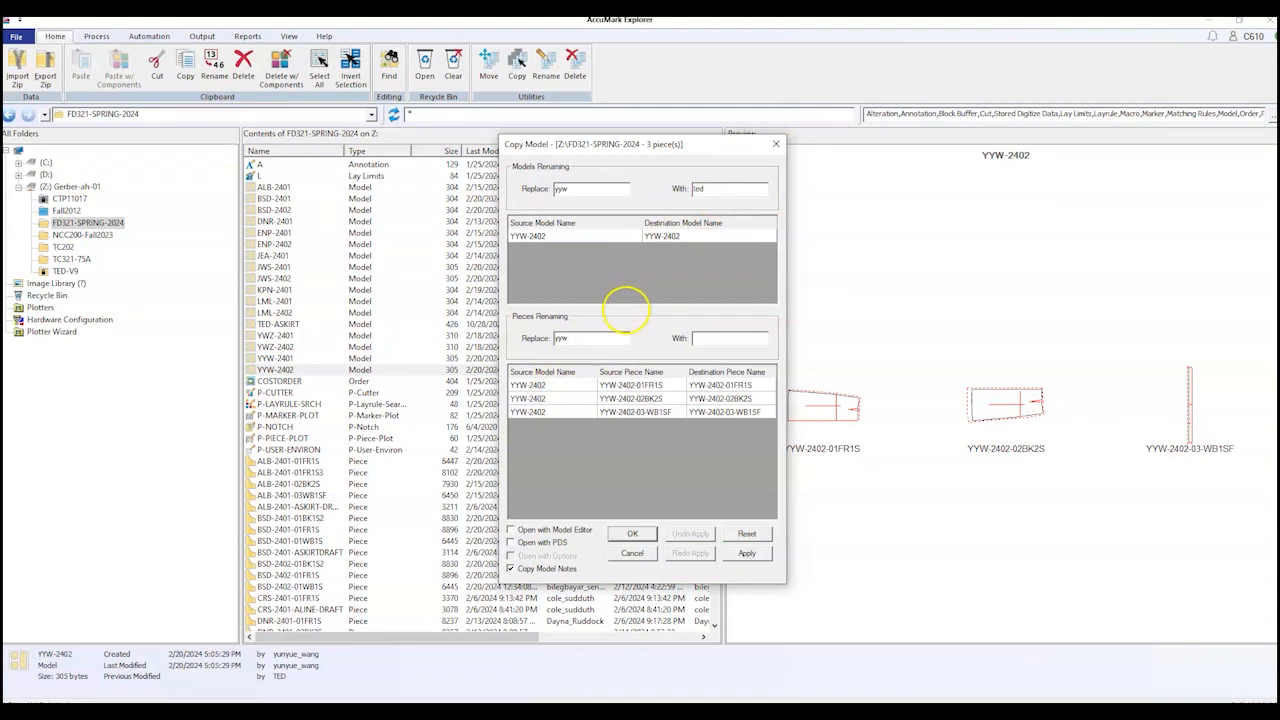
left_click(718, 339)
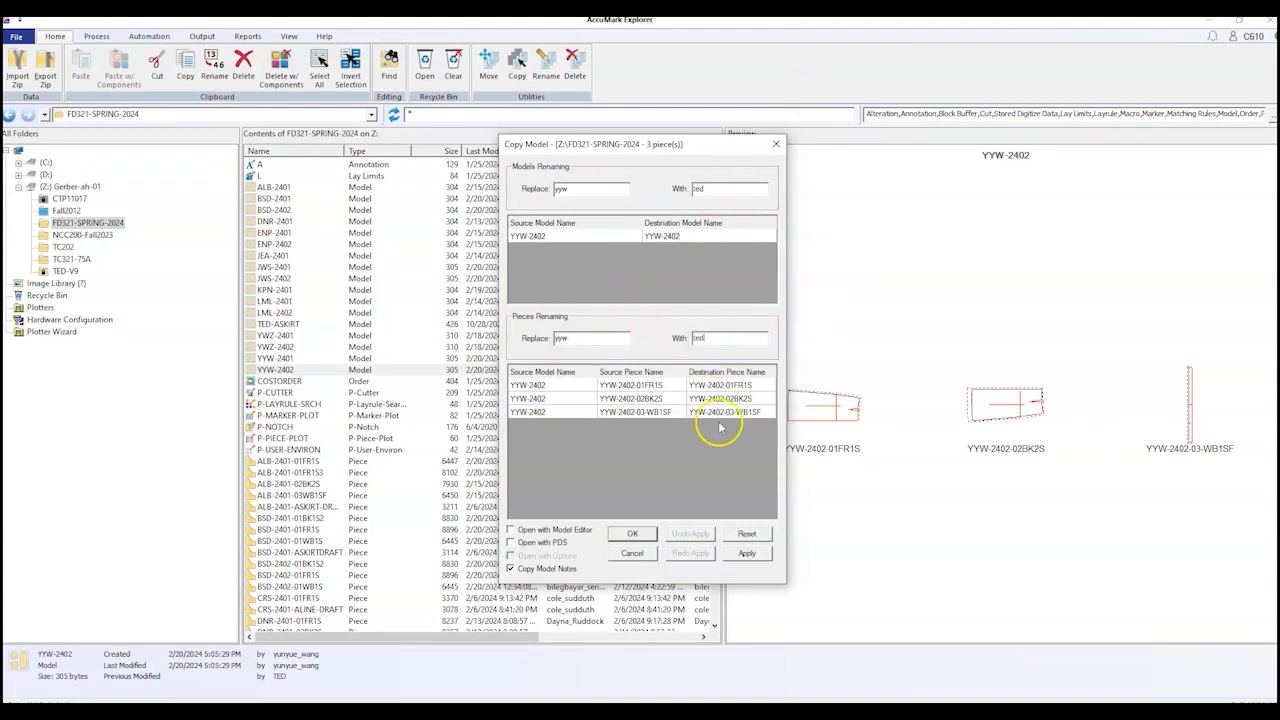
left_click(747, 553)
left_click(649, 535)
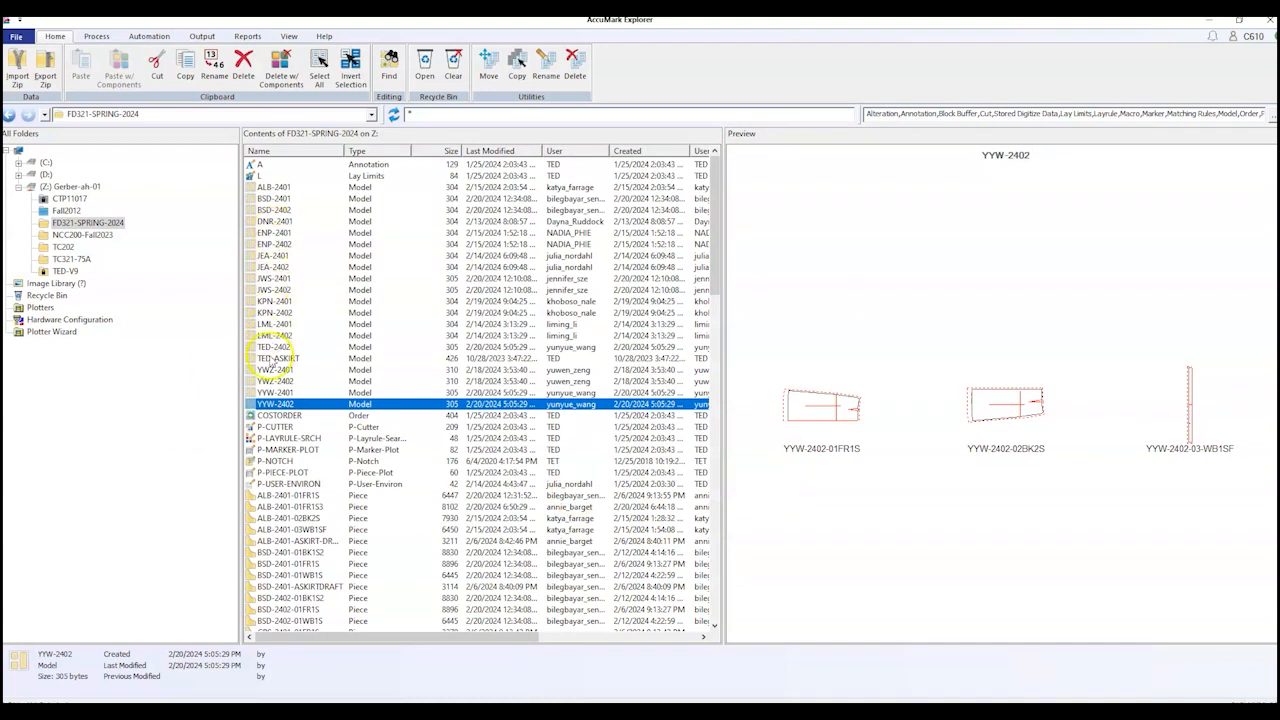
Step: Open model TED-2402 in Pattern Design in a separate work area
left_click(273, 347)
right_click(273, 351)
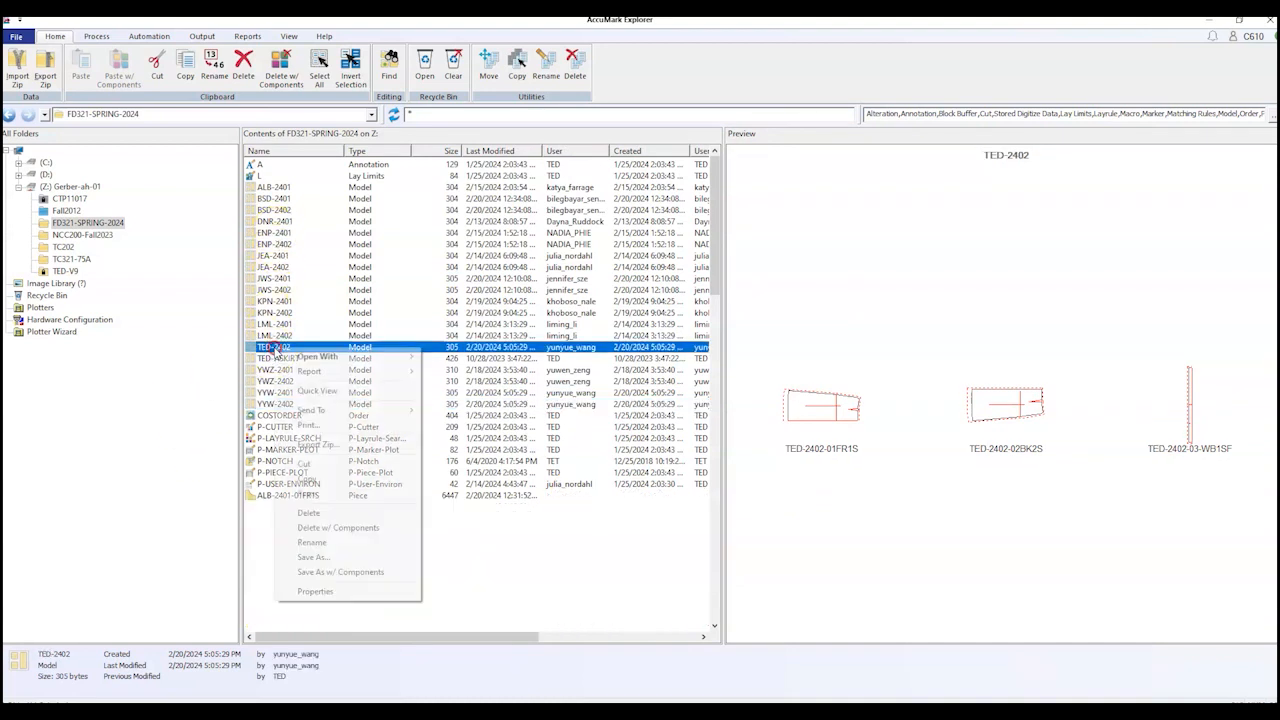
mouse_move(340, 357)
mouse_move(508, 404)
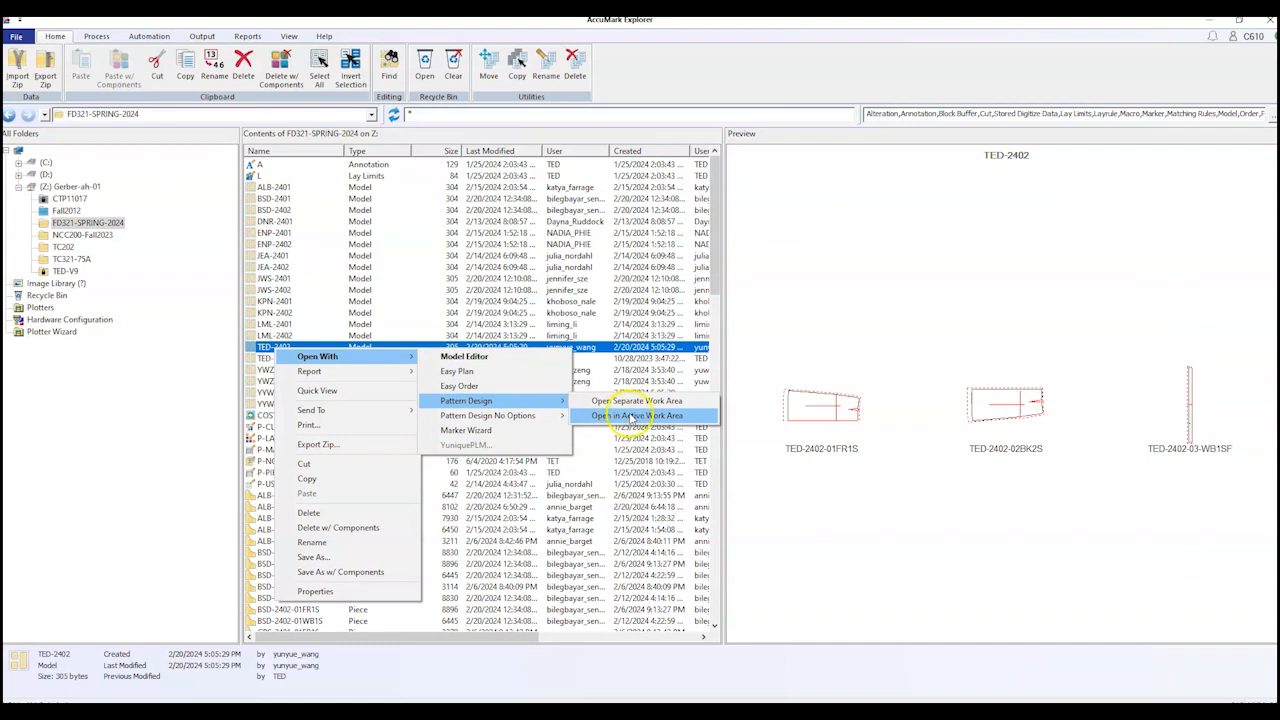
left_click(648, 401)
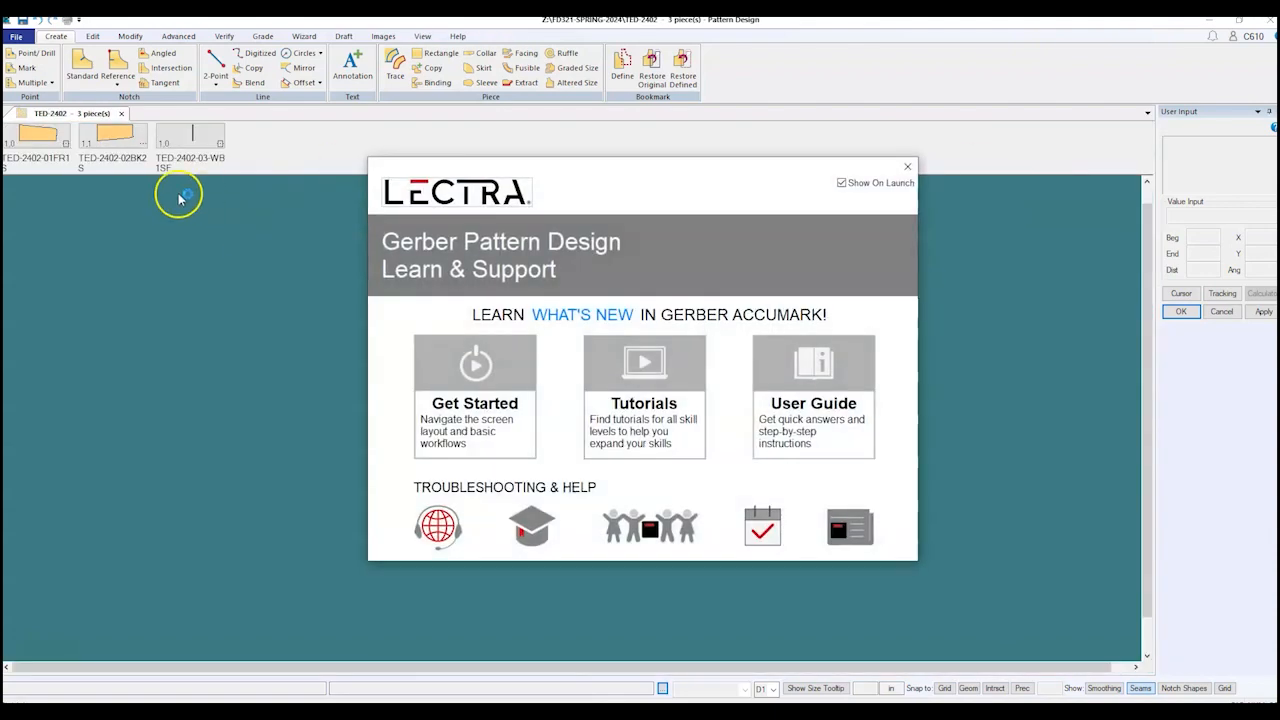
Step: Close the Lectra Learn & Support welcome window and switch to the Edit ribbon
left_click(908, 168)
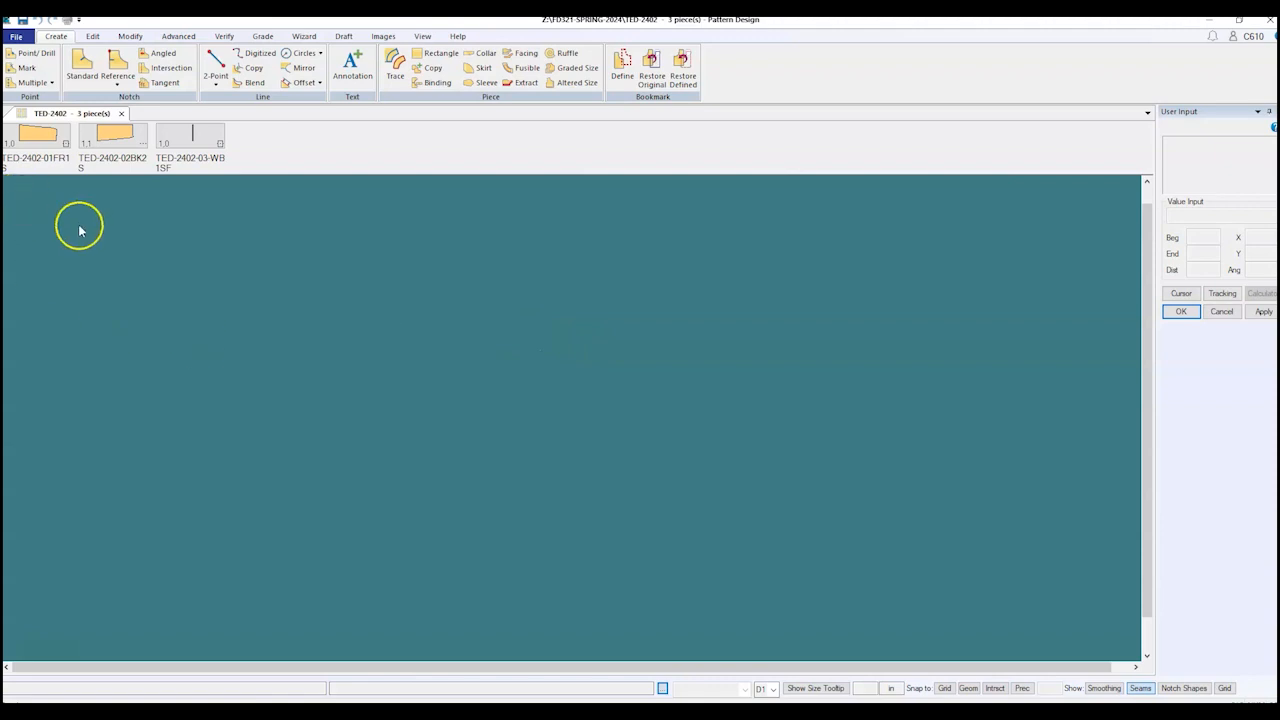
left_click(93, 37)
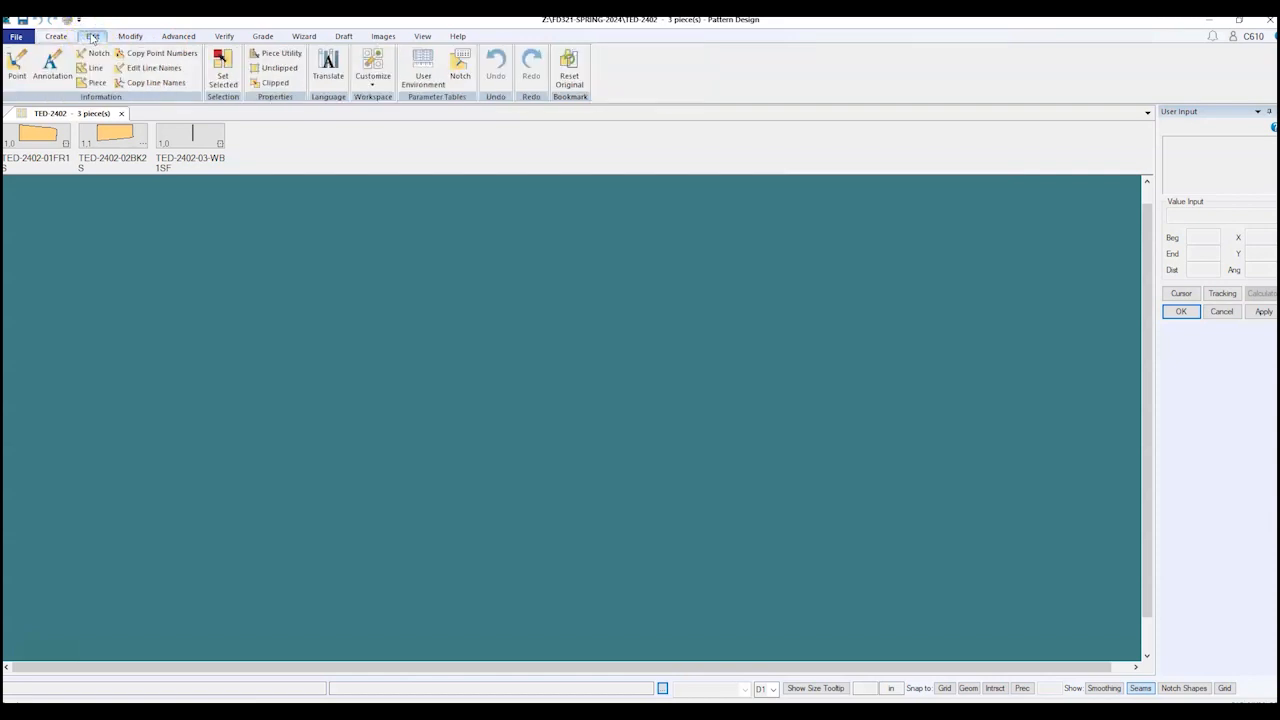
Step: Open Preferences from the Customize menu on the Edit ribbon
left_click(375, 88)
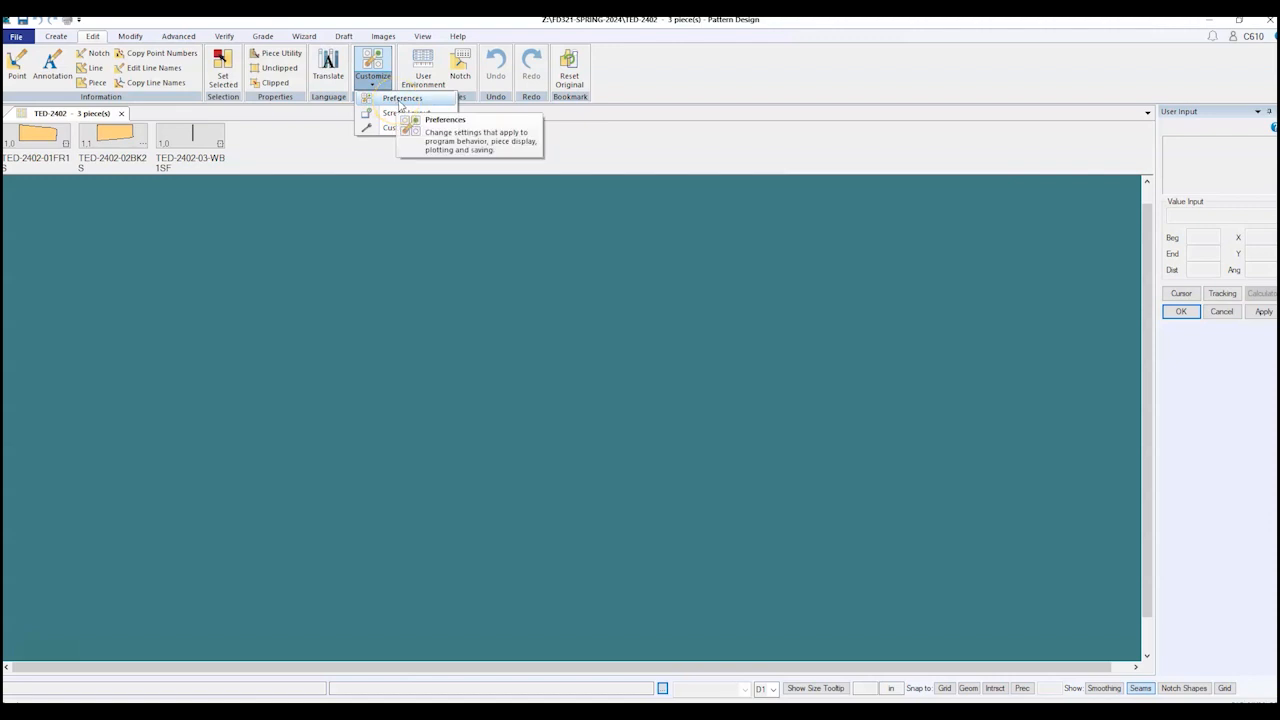
left_click(401, 99)
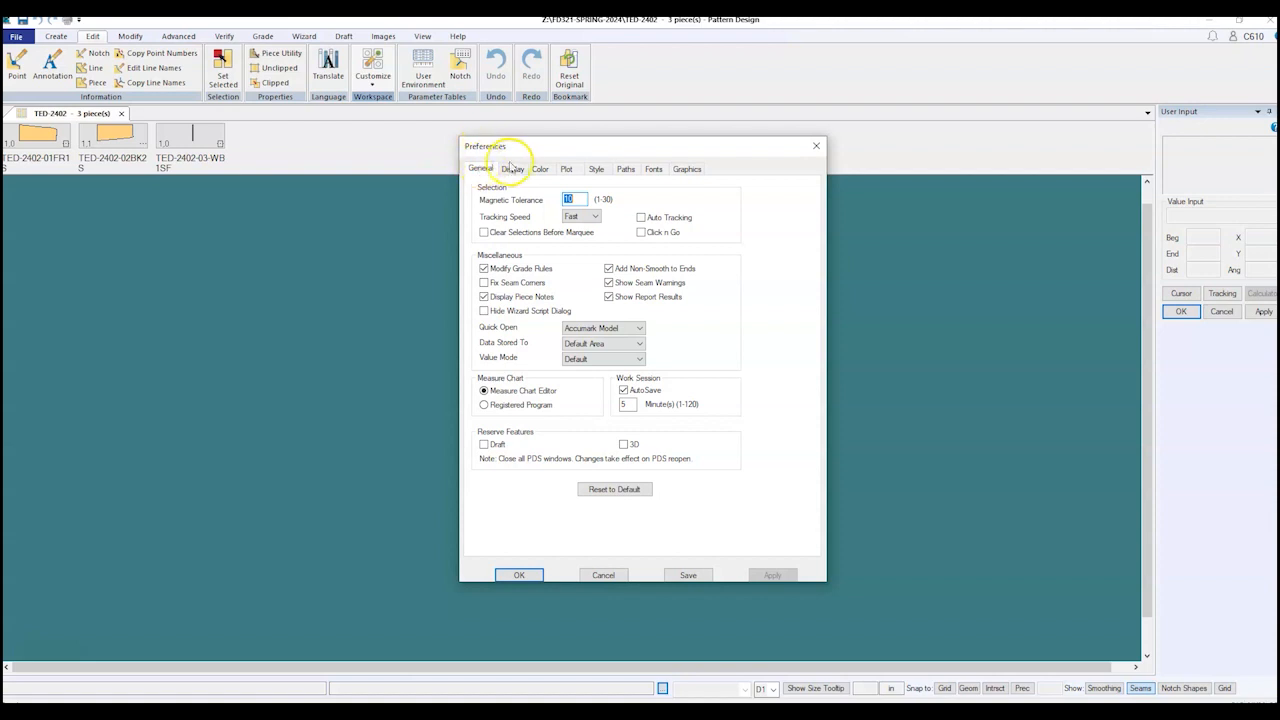
Step: Turn on Symbols in the Display preferences, then bring up the Paths settings
left_click(512, 170)
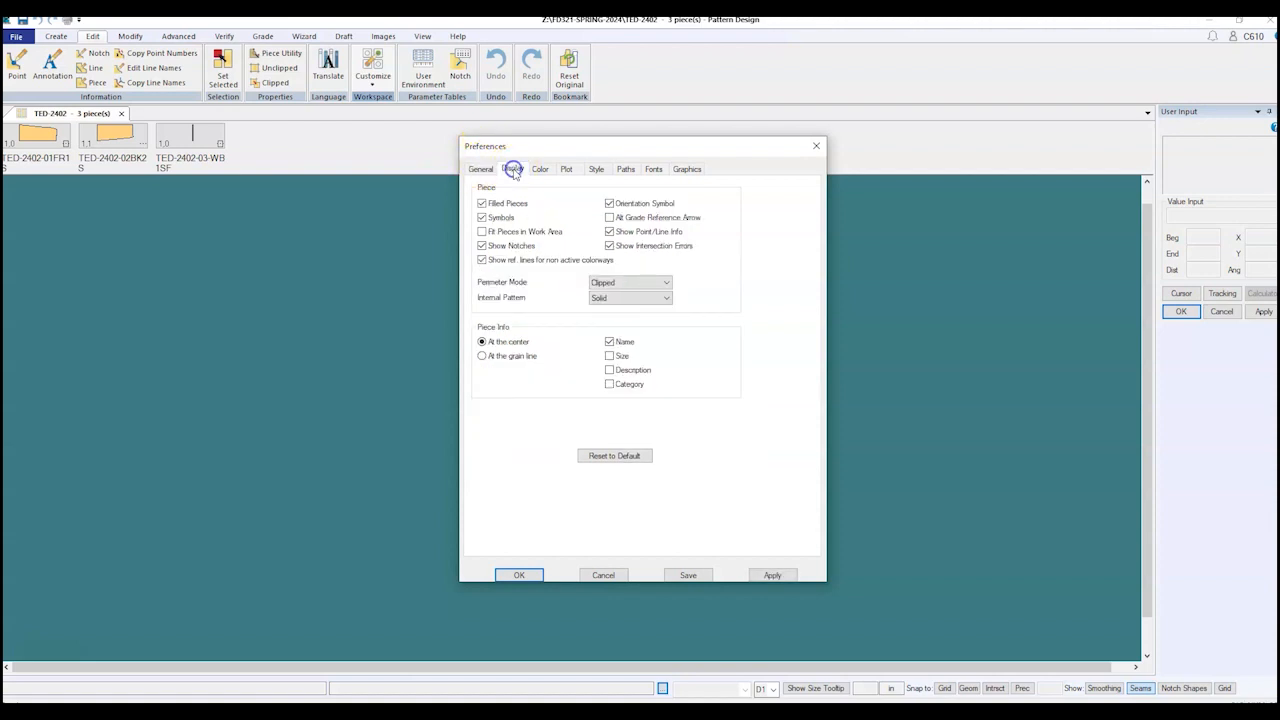
left_click(482, 217)
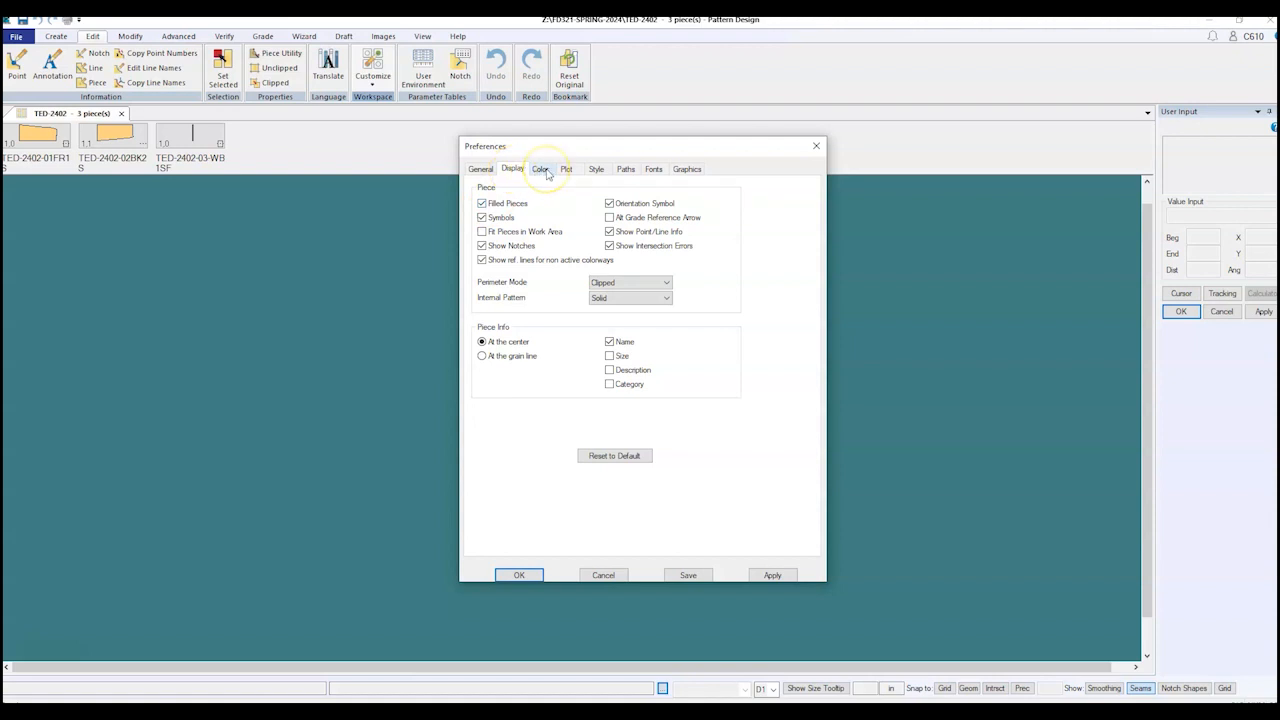
left_click(626, 169)
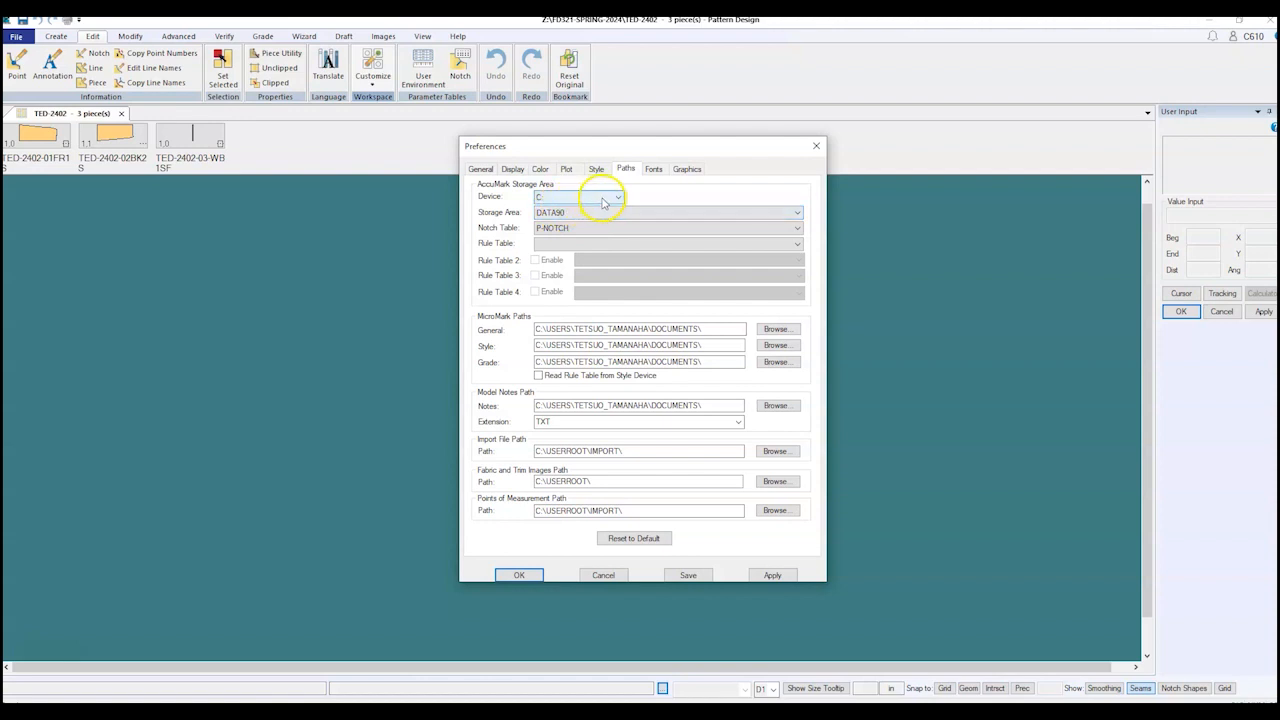
Step: Set the storage path to device Z: and area FD321-SPRING-2024, then apply, save and close
left_click(617, 201)
left_click(590, 229)
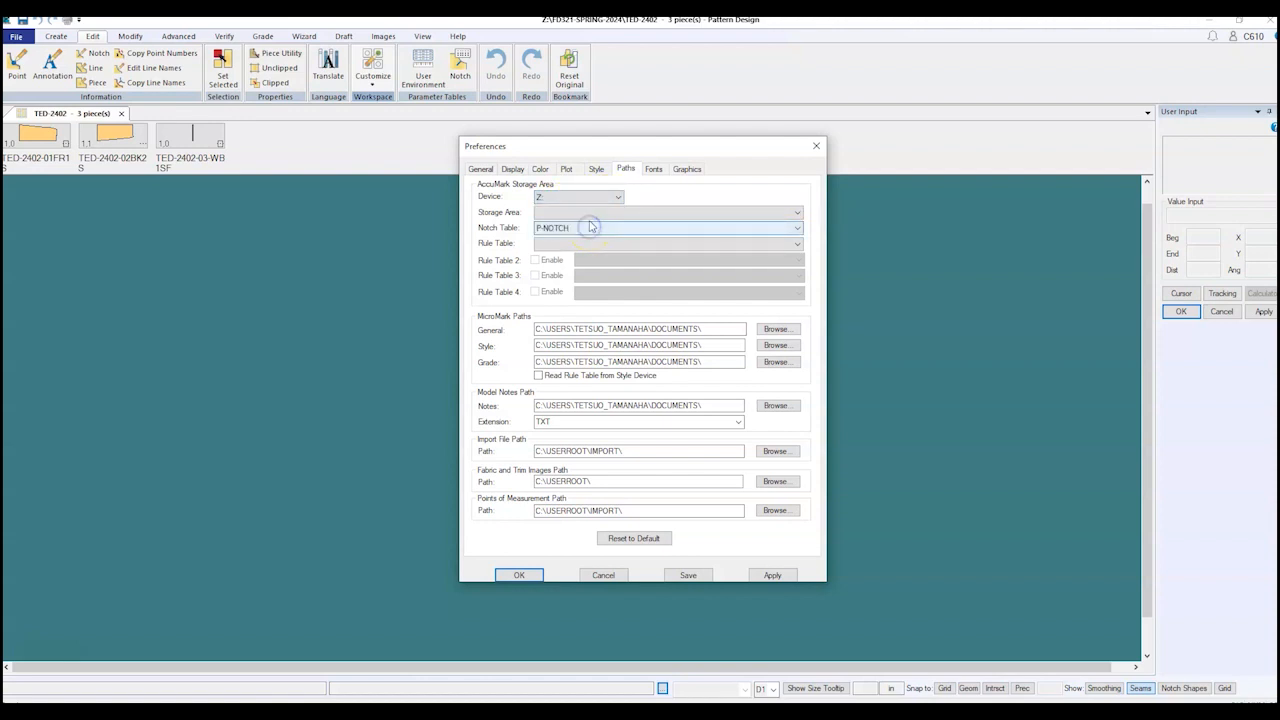
left_click(590, 213)
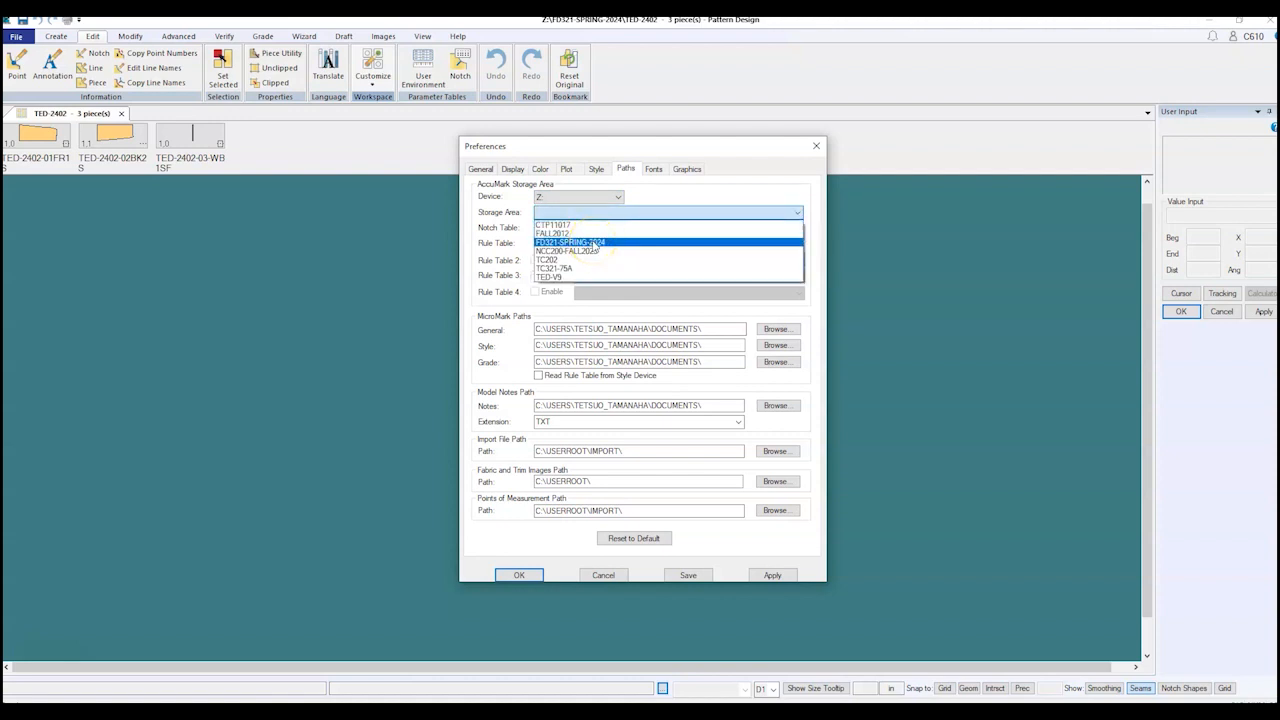
left_click(595, 243)
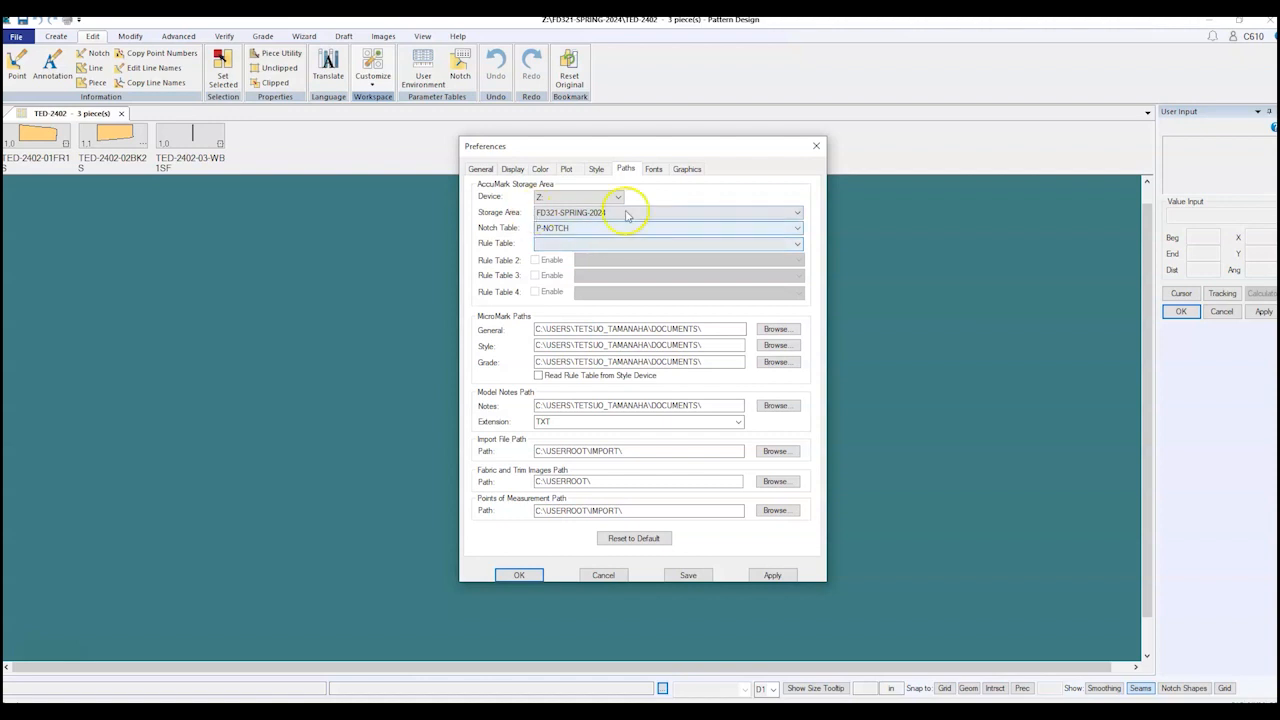
left_click(771, 575)
left_click(697, 575)
left_click(519, 575)
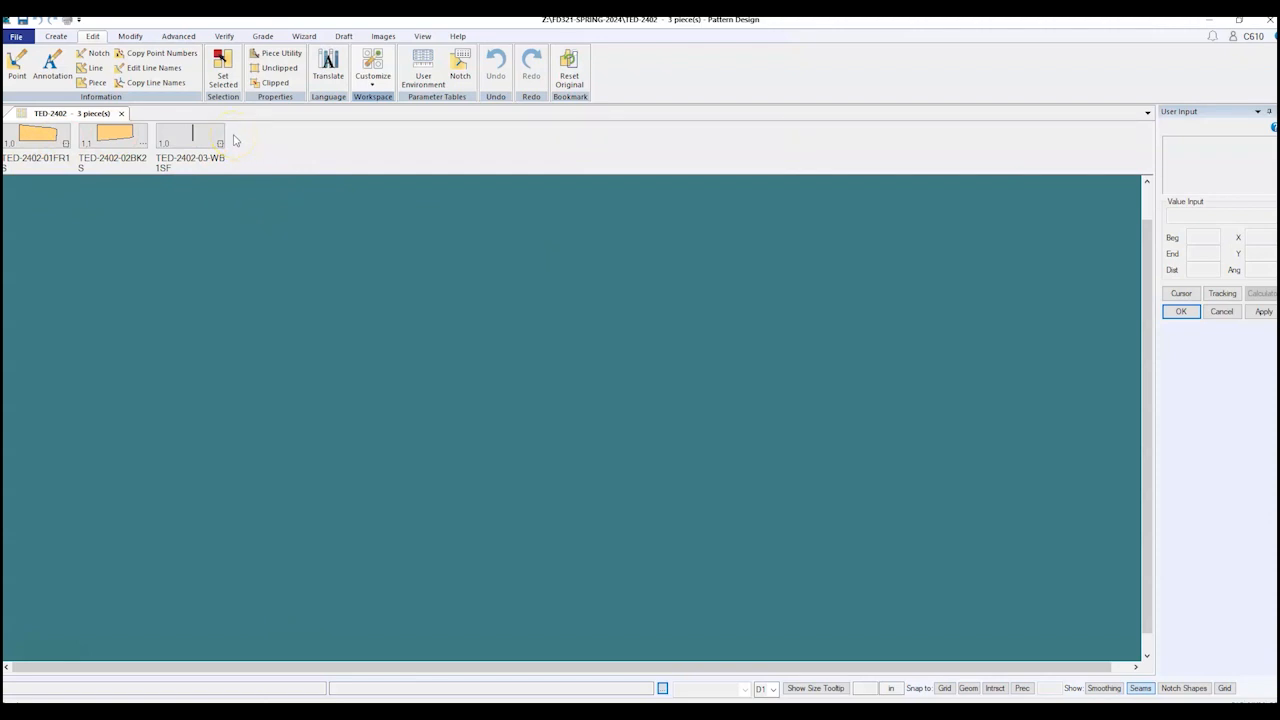
Step: Set the Screen Layout guidelines to Dots at 1.00-inch spacing
left_click(376, 81)
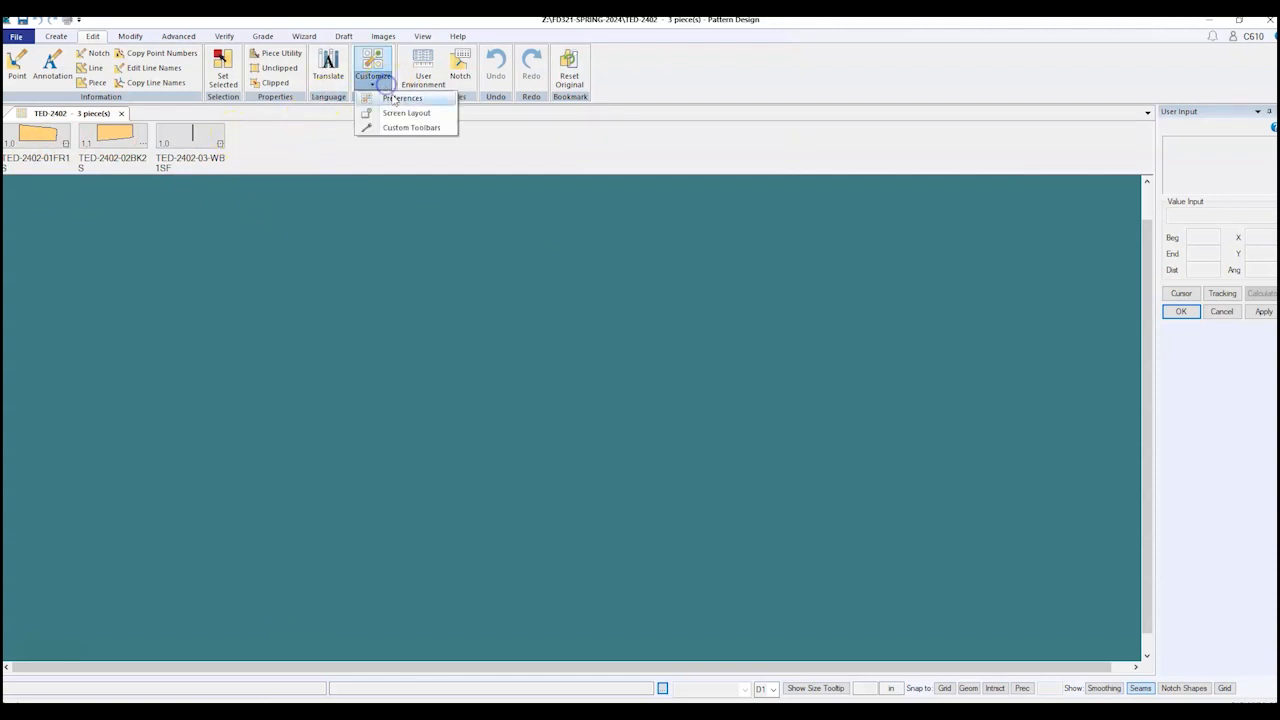
left_click(408, 112)
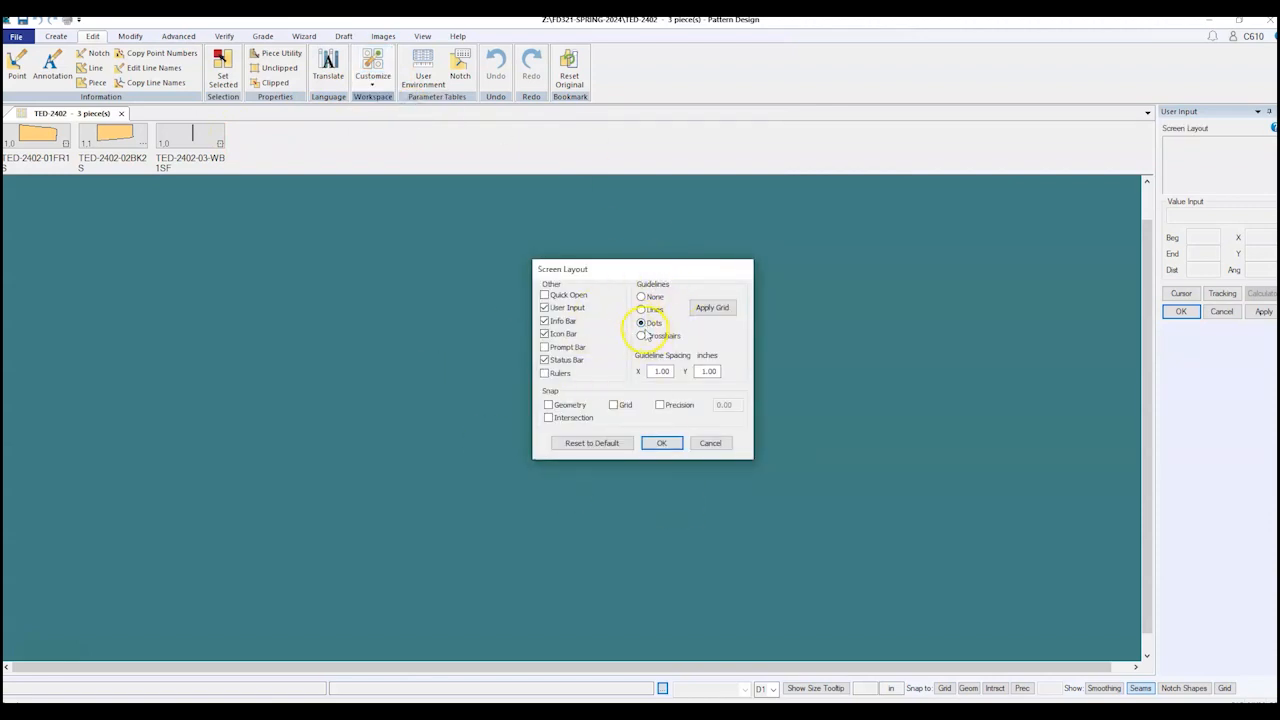
left_click(661, 443)
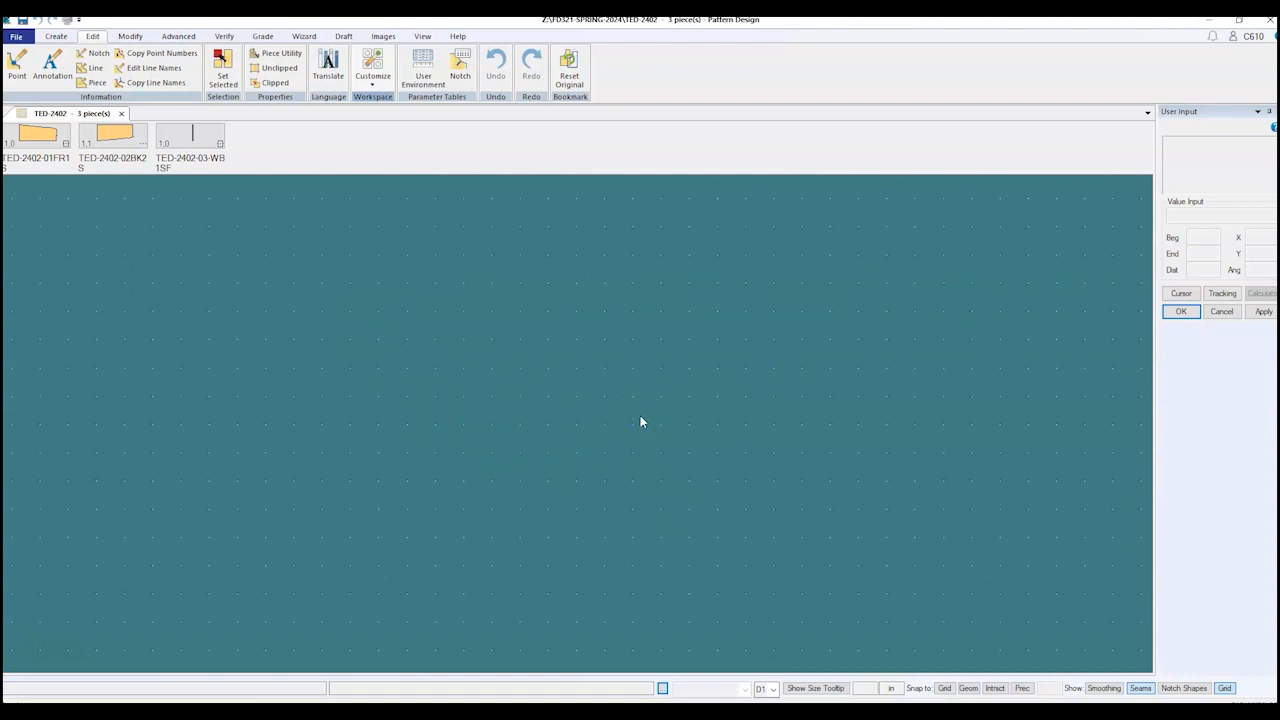
left_click(677, 393)
Step: Place all three TED-2402 pieces on the workspace tiled
right_click(235, 141)
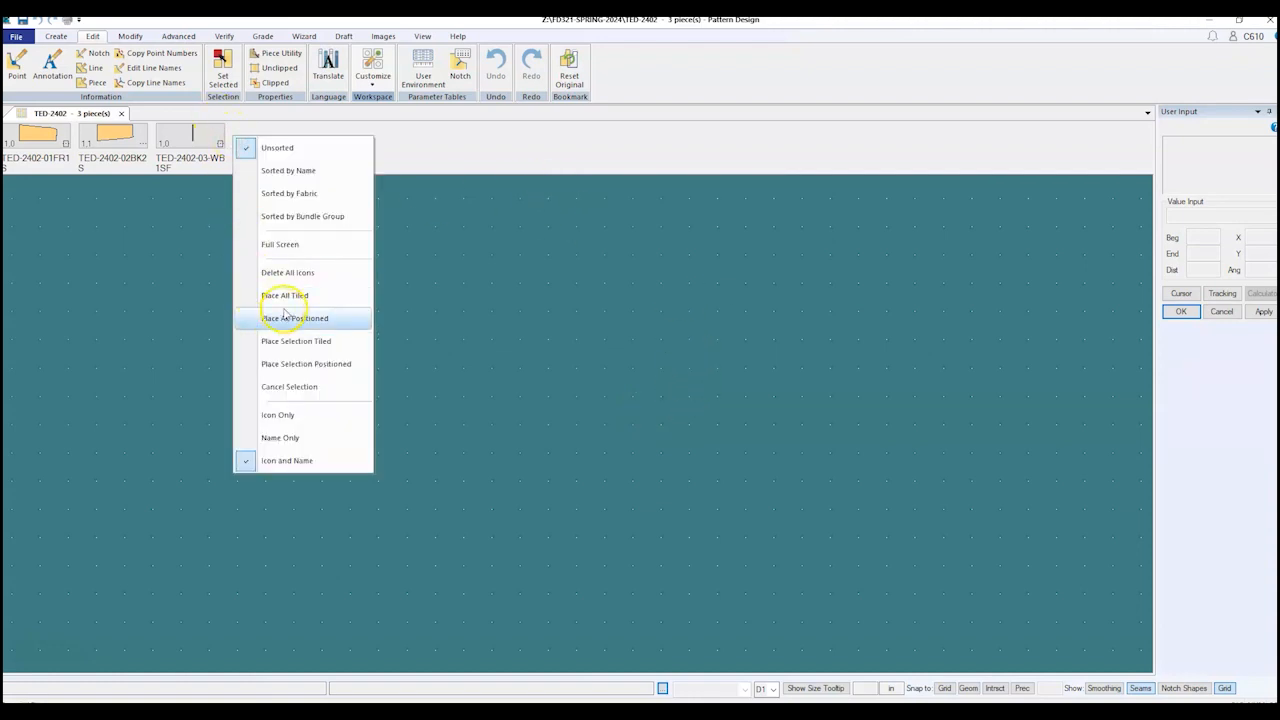
left_click(243, 130)
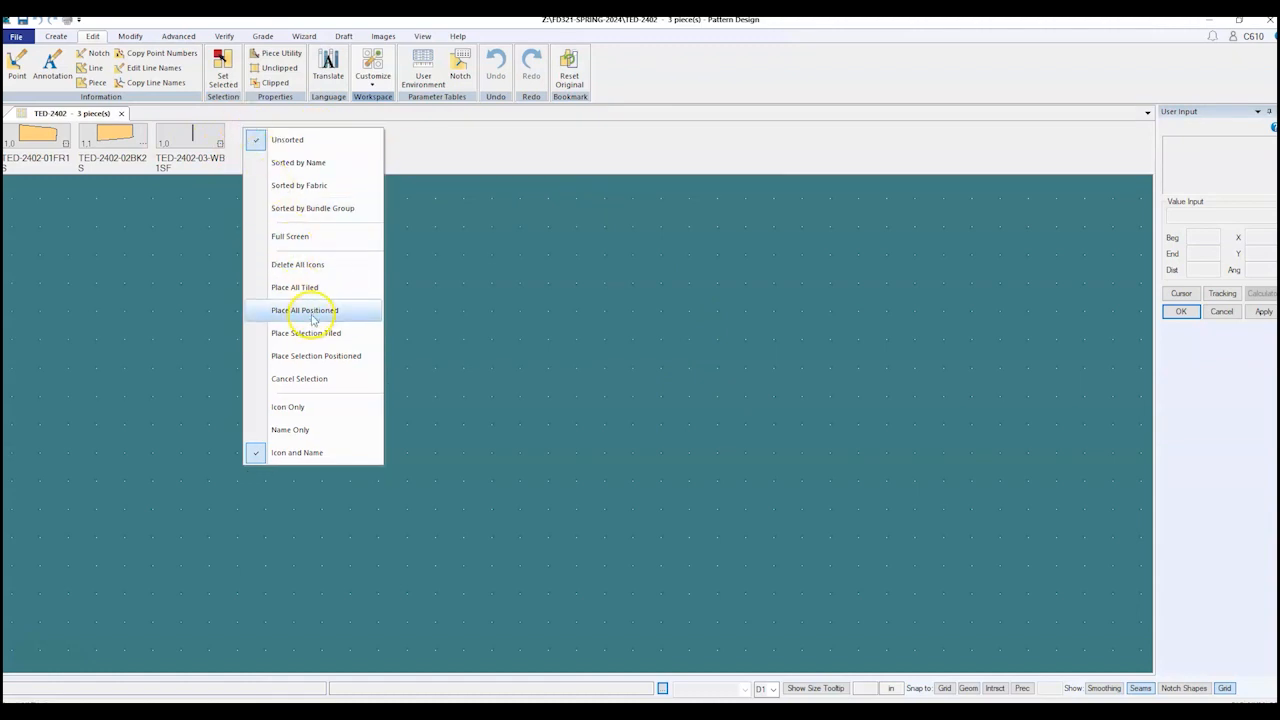
left_click(318, 290)
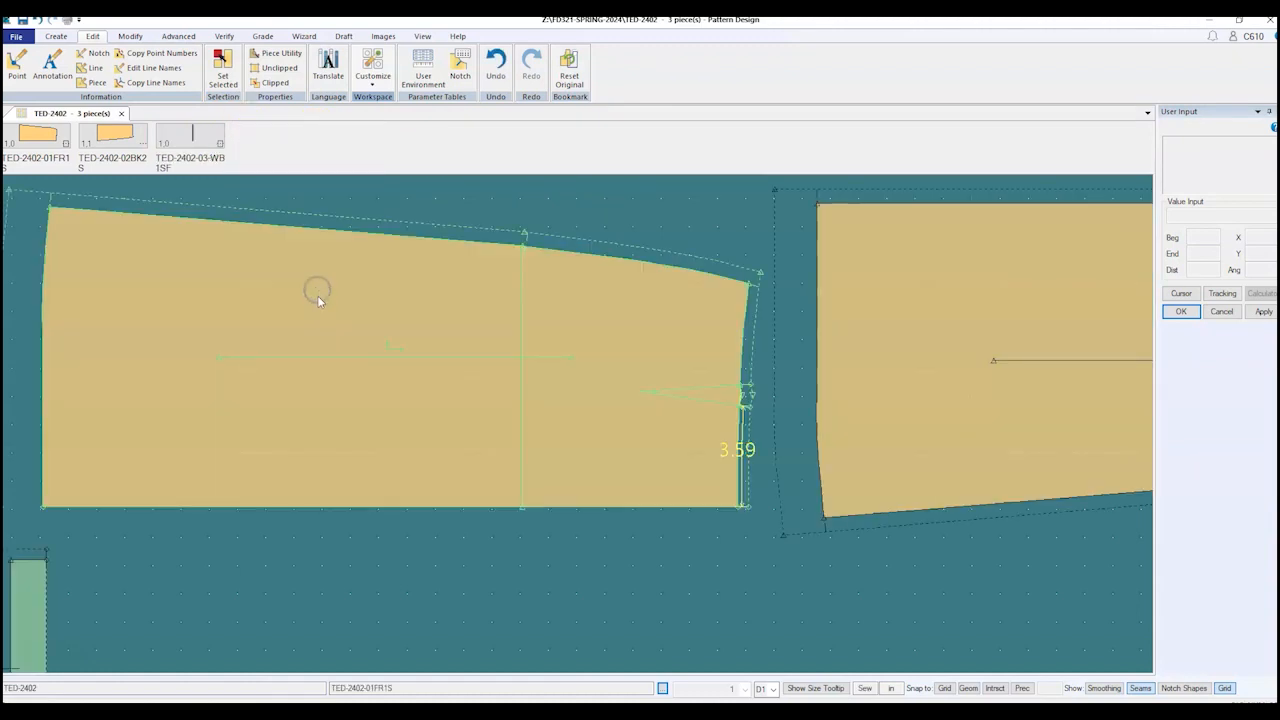
scroll(271, 324, "down", 1)
scroll(271, 324, "down", 2)
Step: Arrange back above front with the waistband upright to their right, hiding measurements with F5
left_click(620, 262)
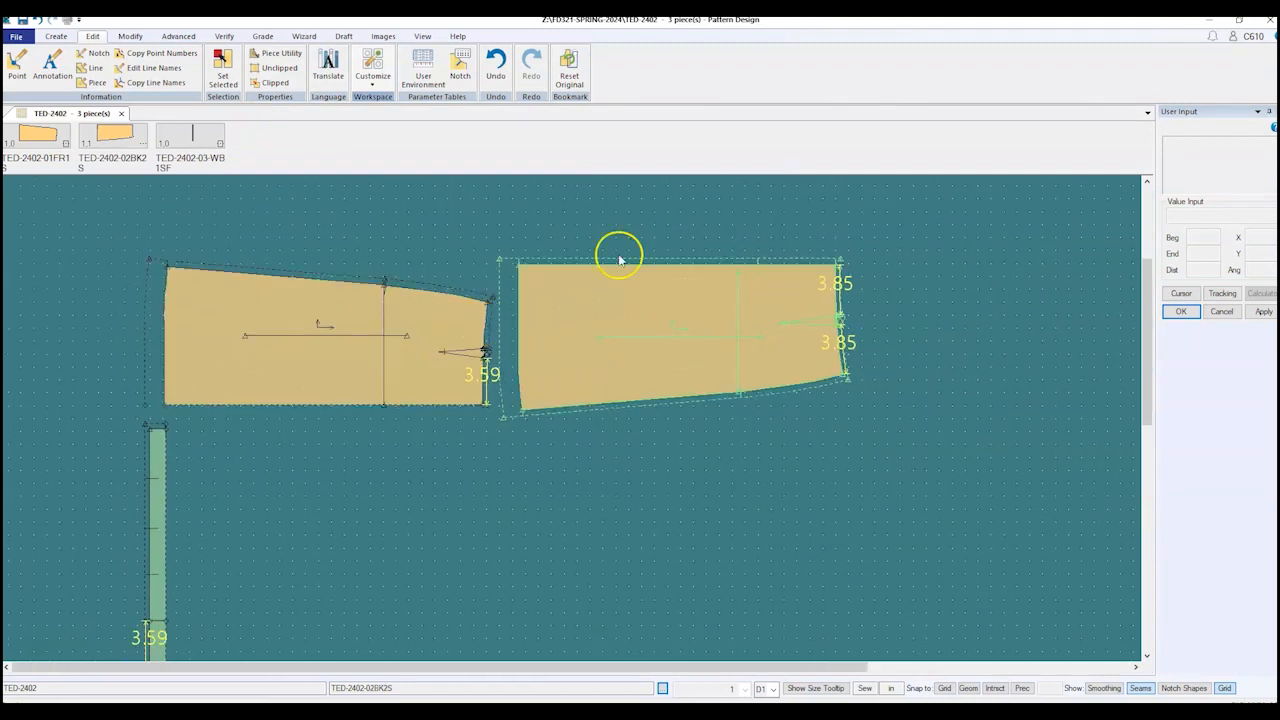
left_click(169, 466)
left_click_drag(157, 500, 50, 315)
left_click_drag(264, 372, 341, 490)
key("ctrl+z")
key("ctrl+z")
key("ctrl+z")
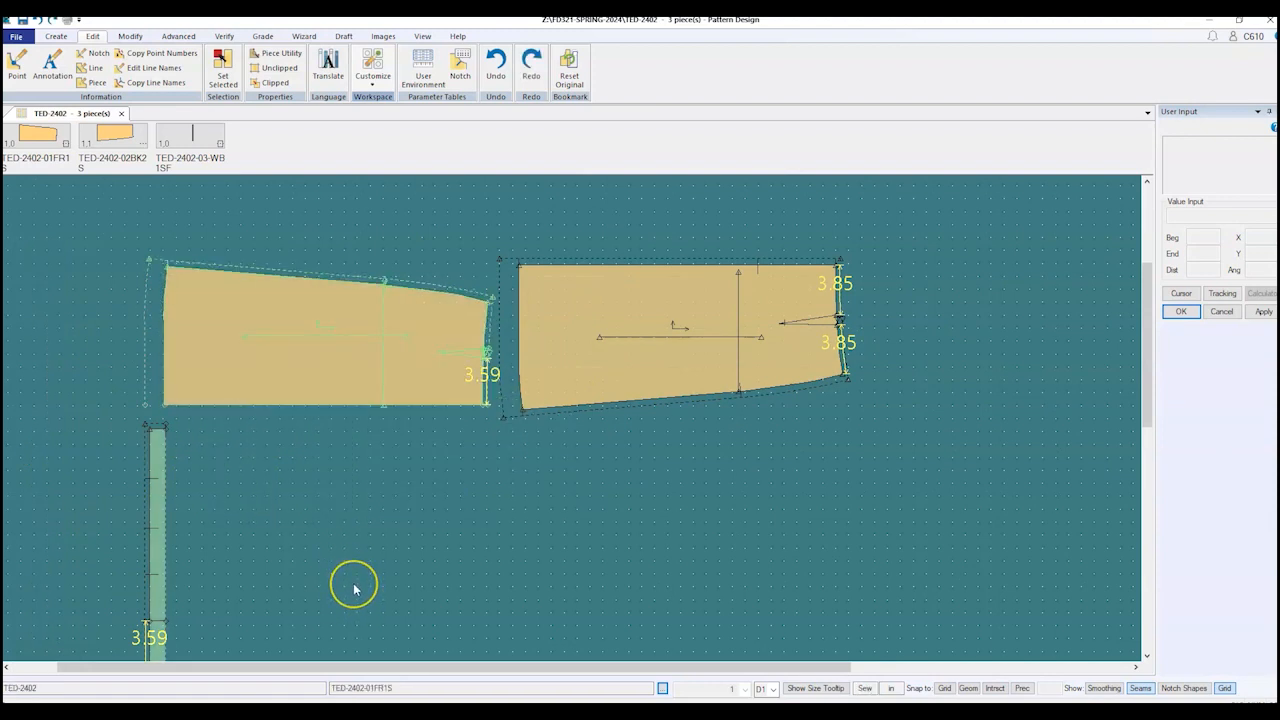
left_click_drag(291, 371, 574, 556)
left_click_drag(603, 360, 560, 337)
left_click_drag(157, 523, 960, 280)
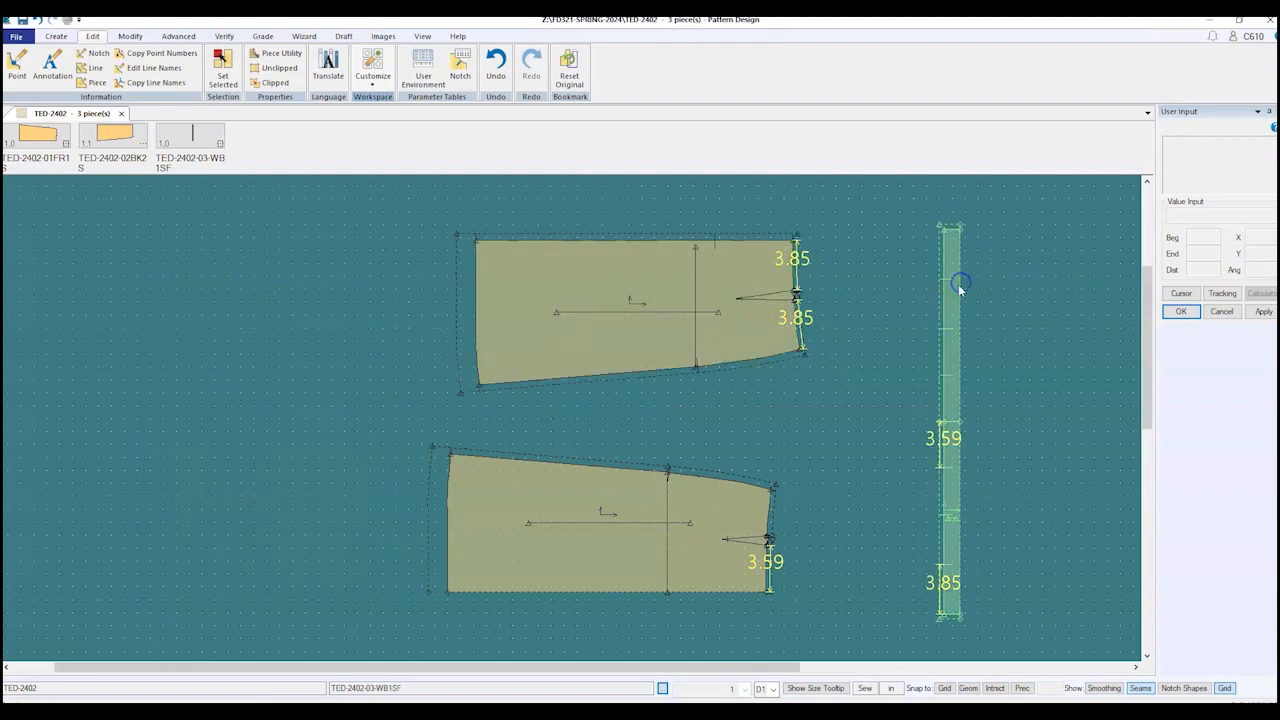
key("F5")
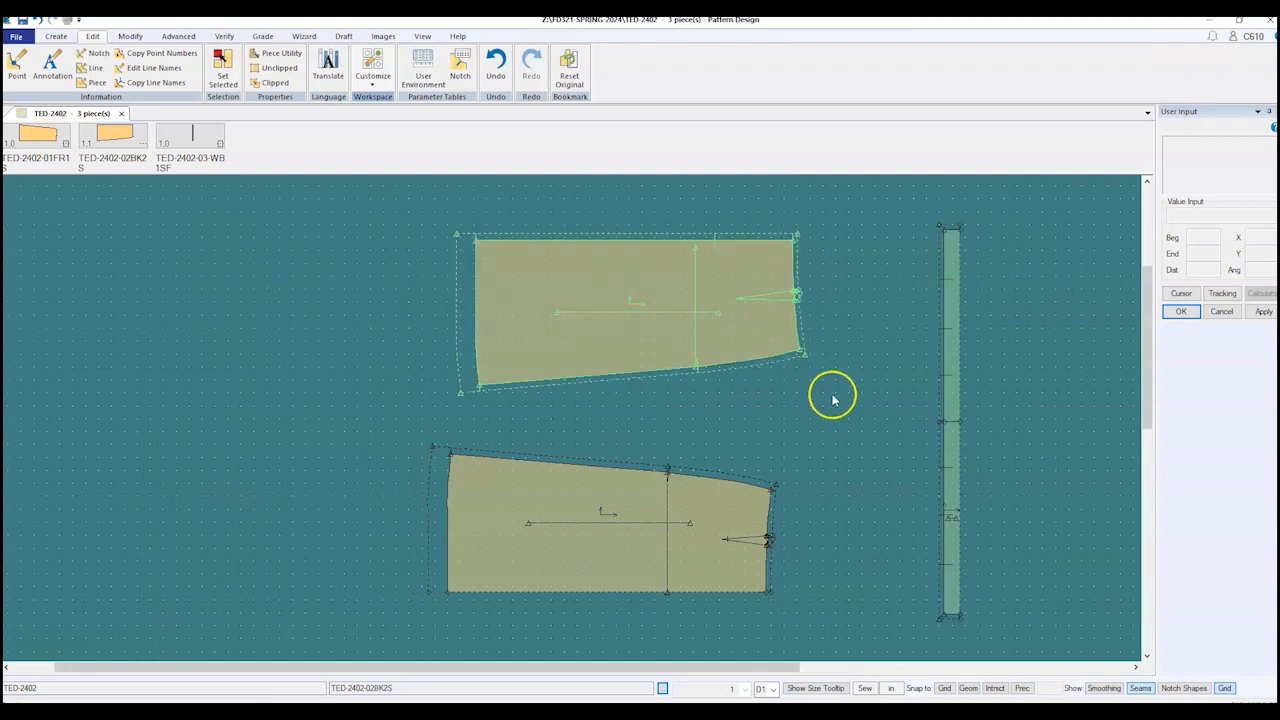
left_click_drag(646, 531, 674, 528)
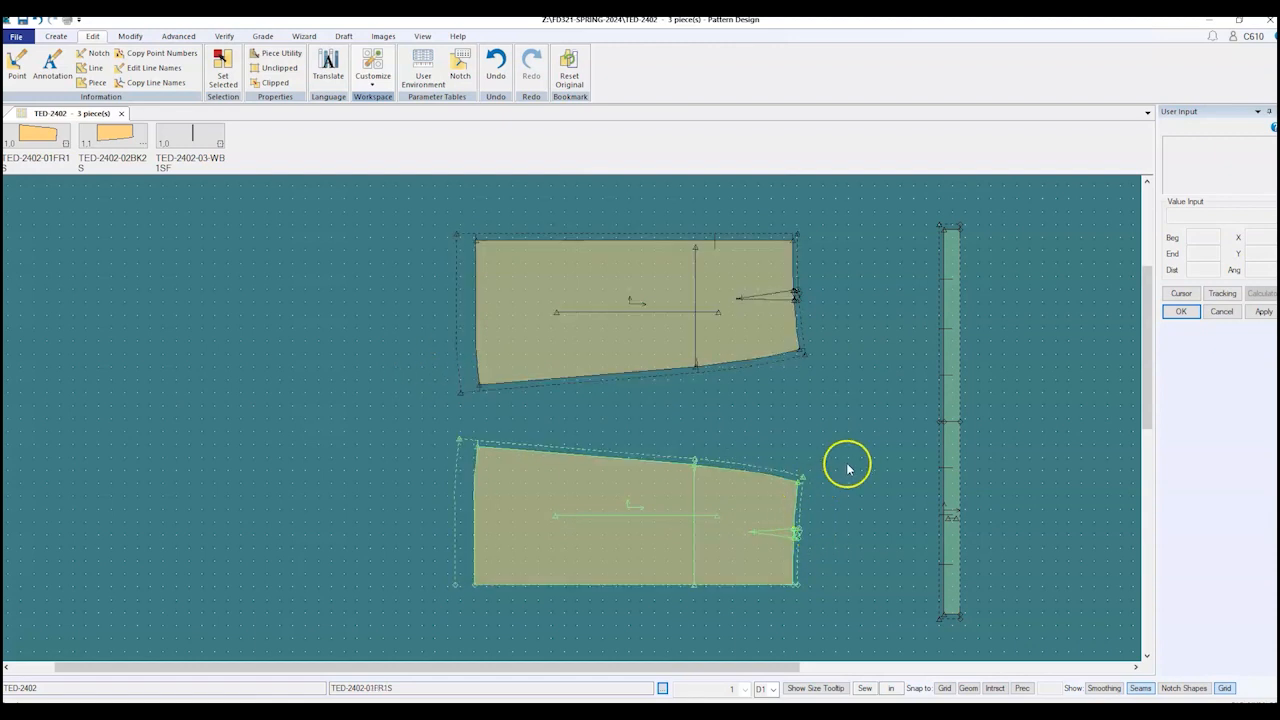
scroll(838, 460, "up", 2)
left_click_drag(577, 309, 575, 333)
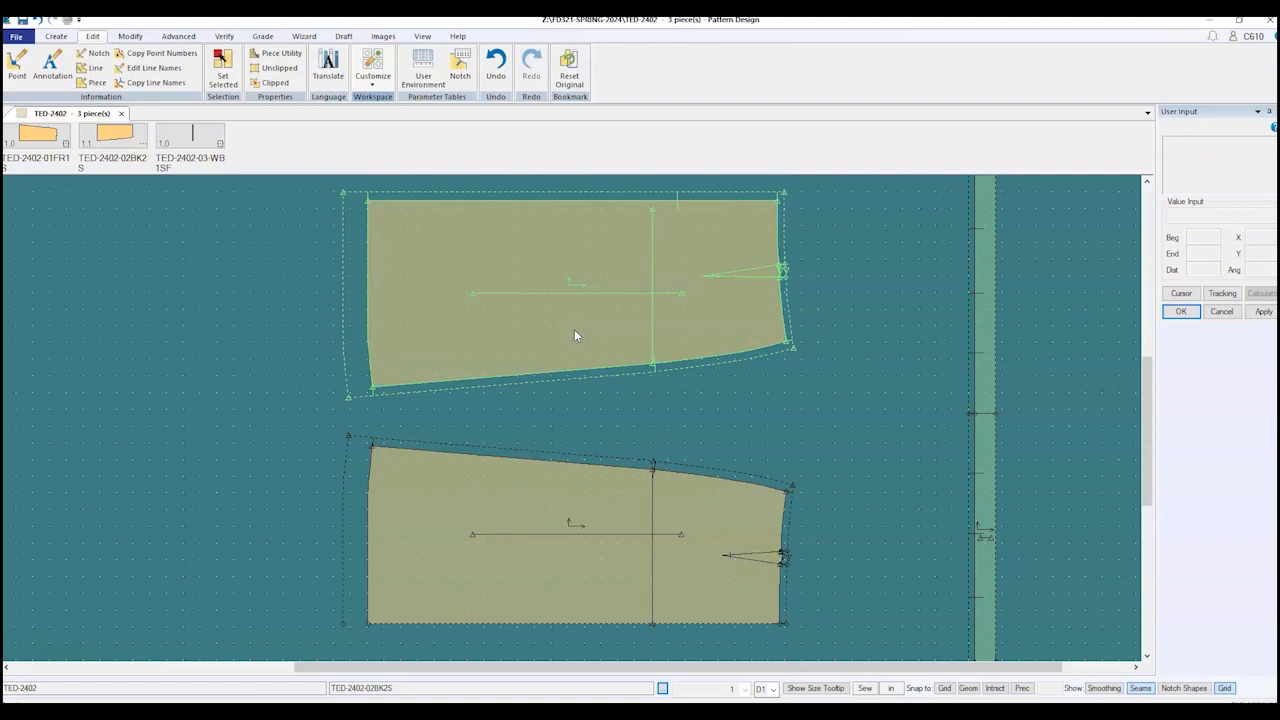
Step: Hide the seam-allowance outlines on the skirt pieces, then switch to the Gored Skirt PDF
left_click(543, 580)
left_click(503, 346)
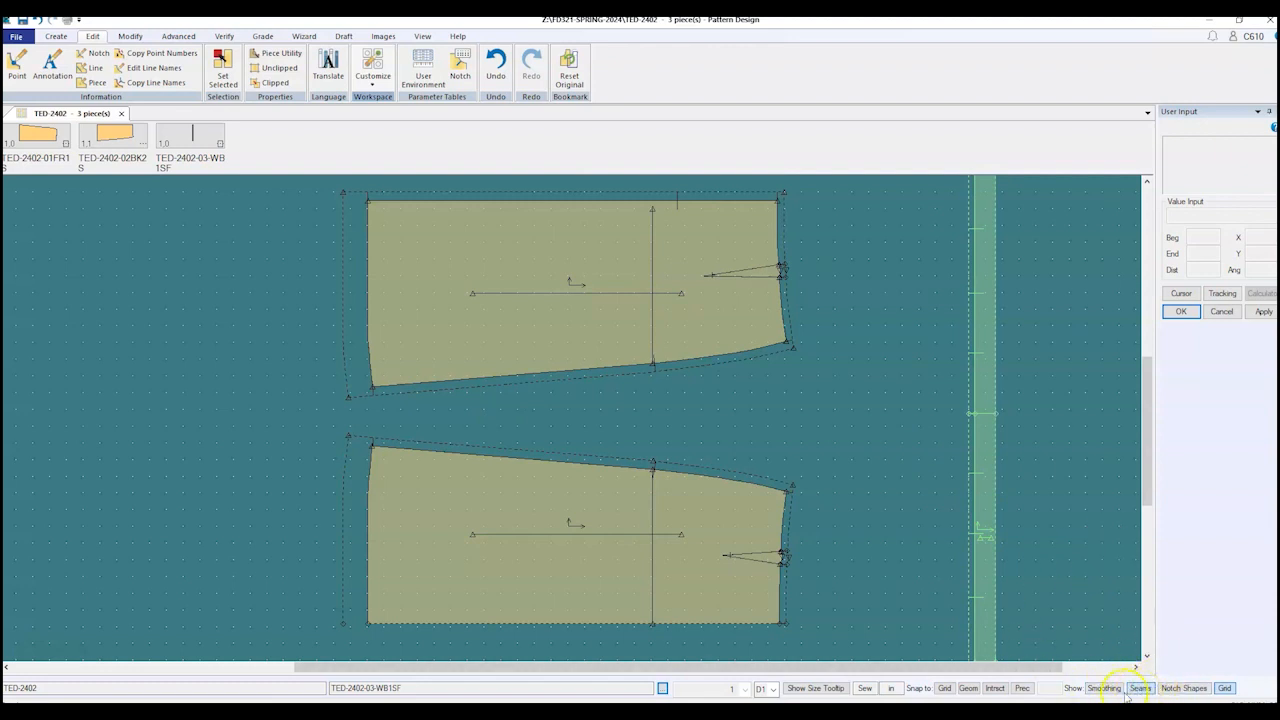
left_click(1141, 688)
left_click(1141, 689)
left_click(1141, 689)
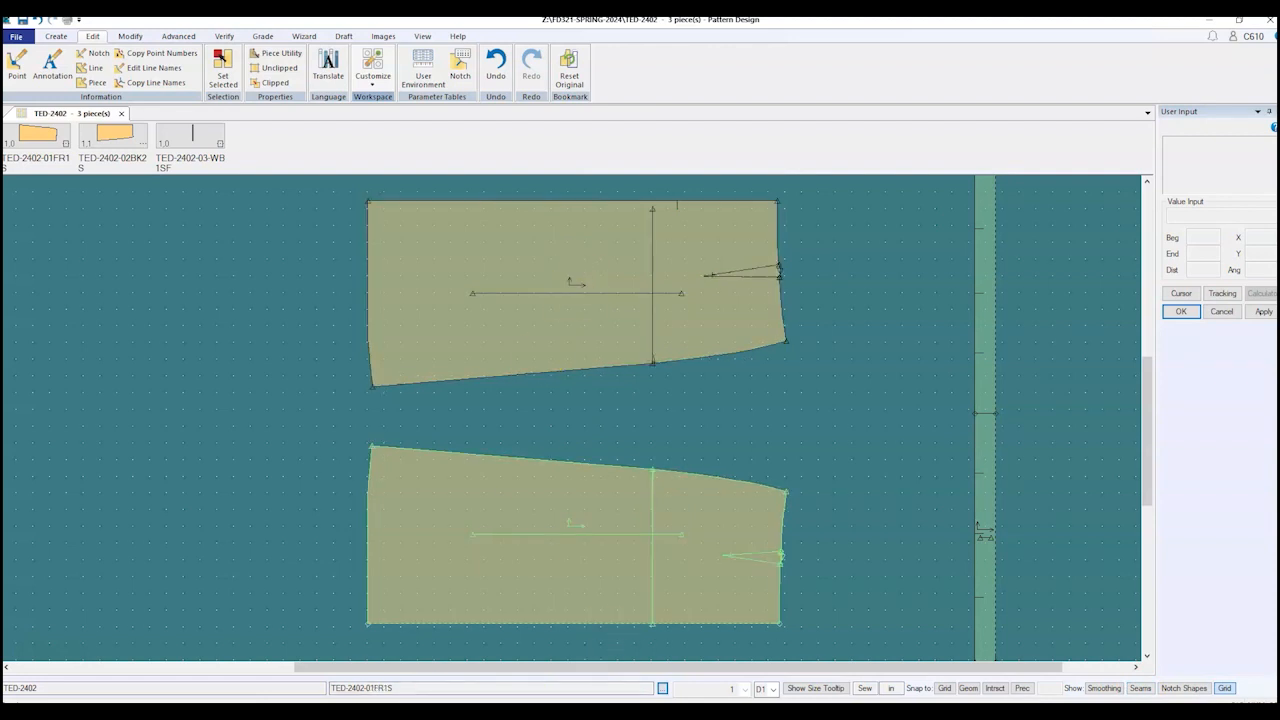
key("alt+Tab")
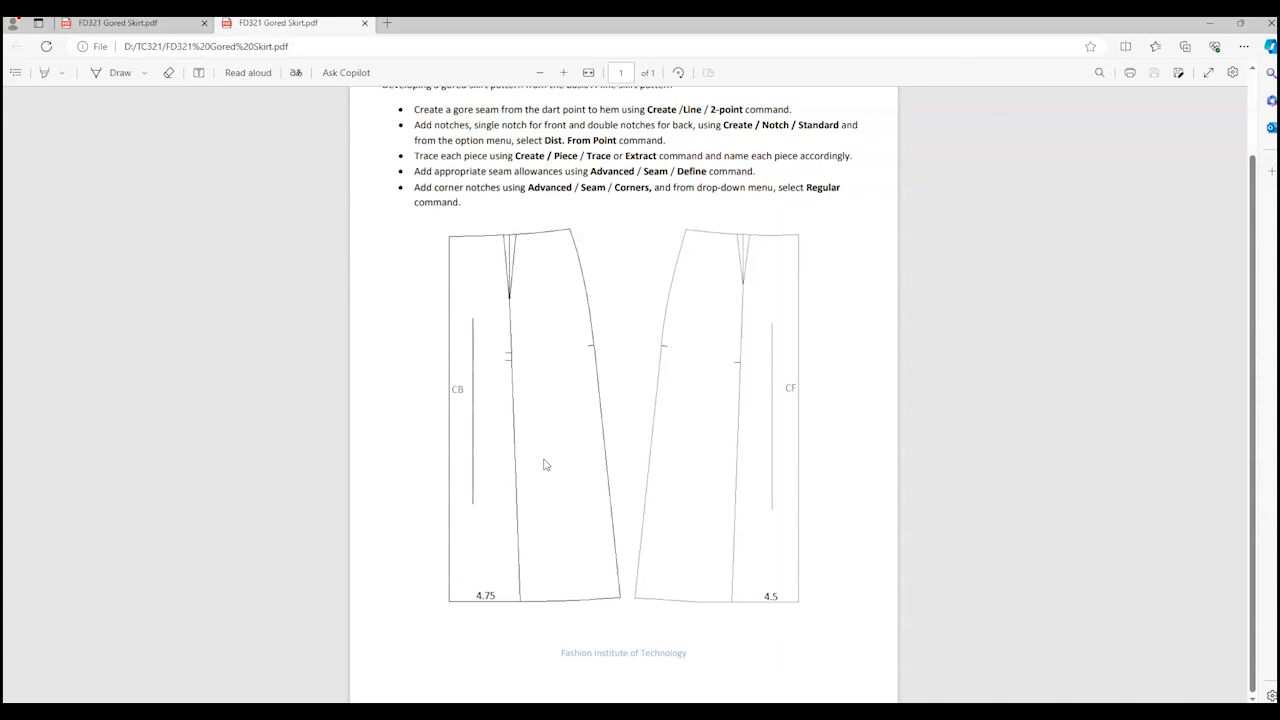
left_click(493, 496)
Step: Back in Pattern Design, start a Create > Line > 2-Point line at the front piece's dart point
mouse_move(542, 712)
left_click(577, 630)
scroll(569, 603, "up", 6)
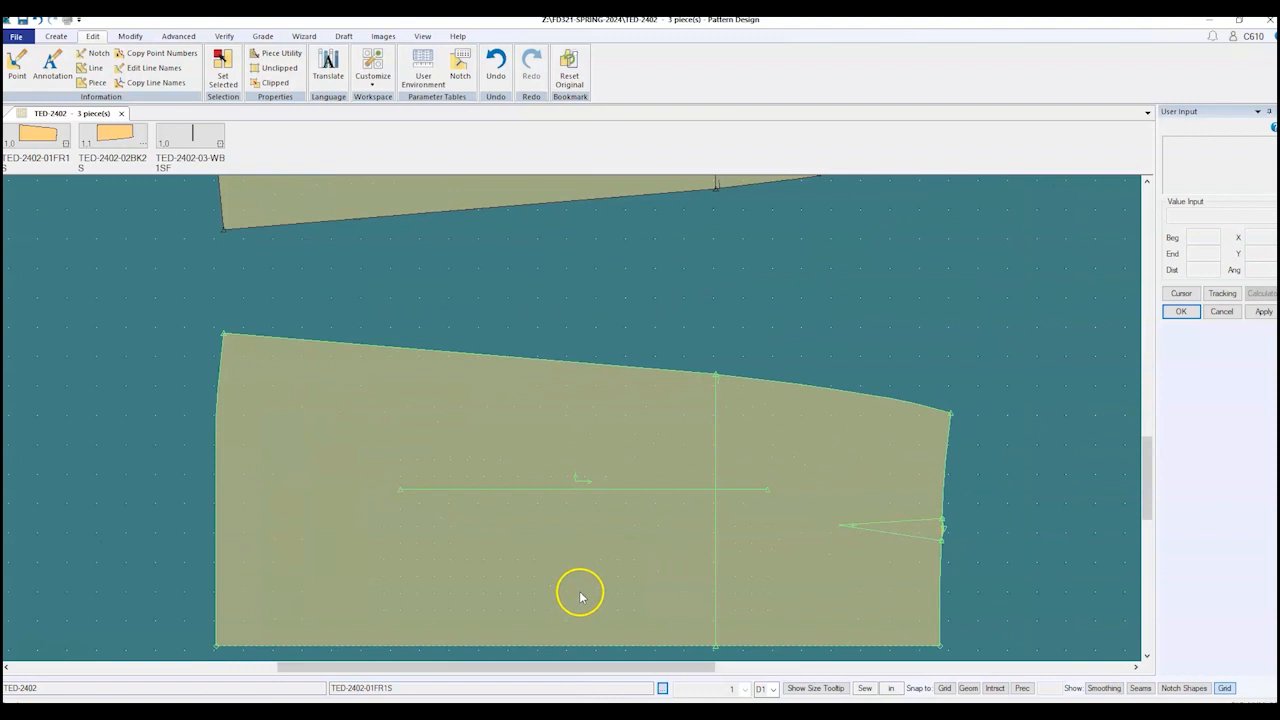
scroll(589, 546, "up", 2)
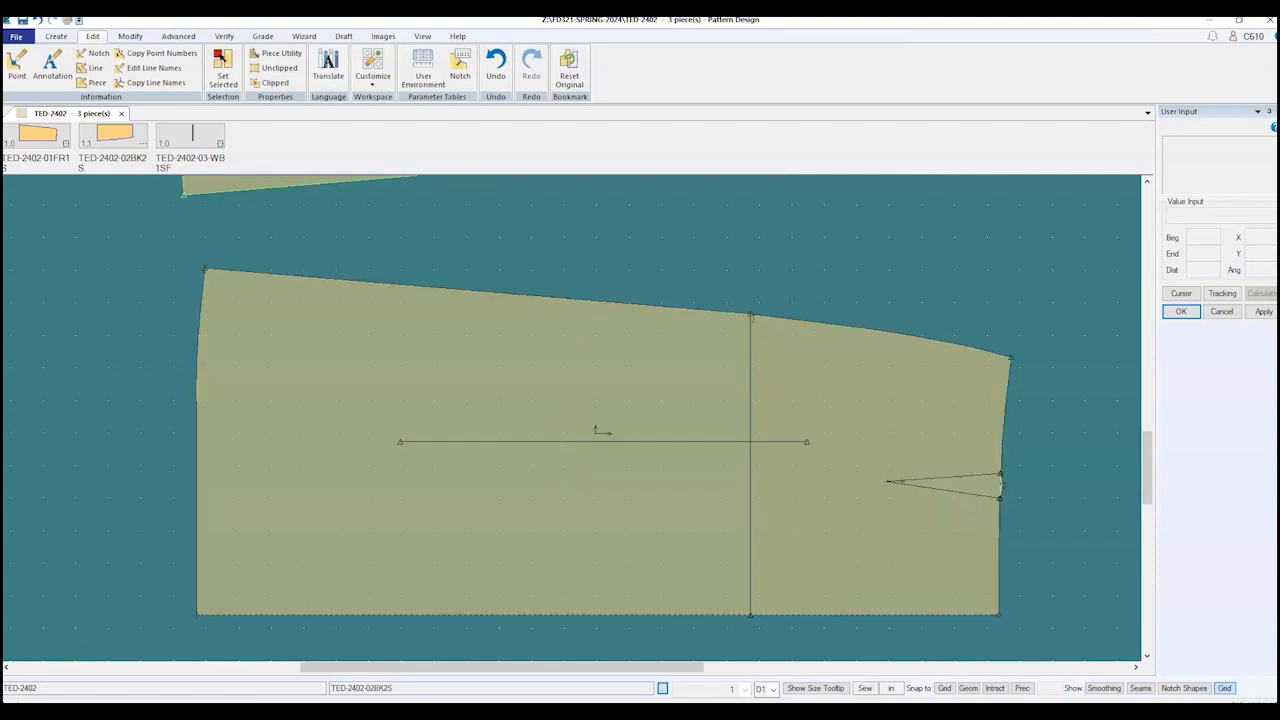
left_click(48, 50)
left_click(55, 36)
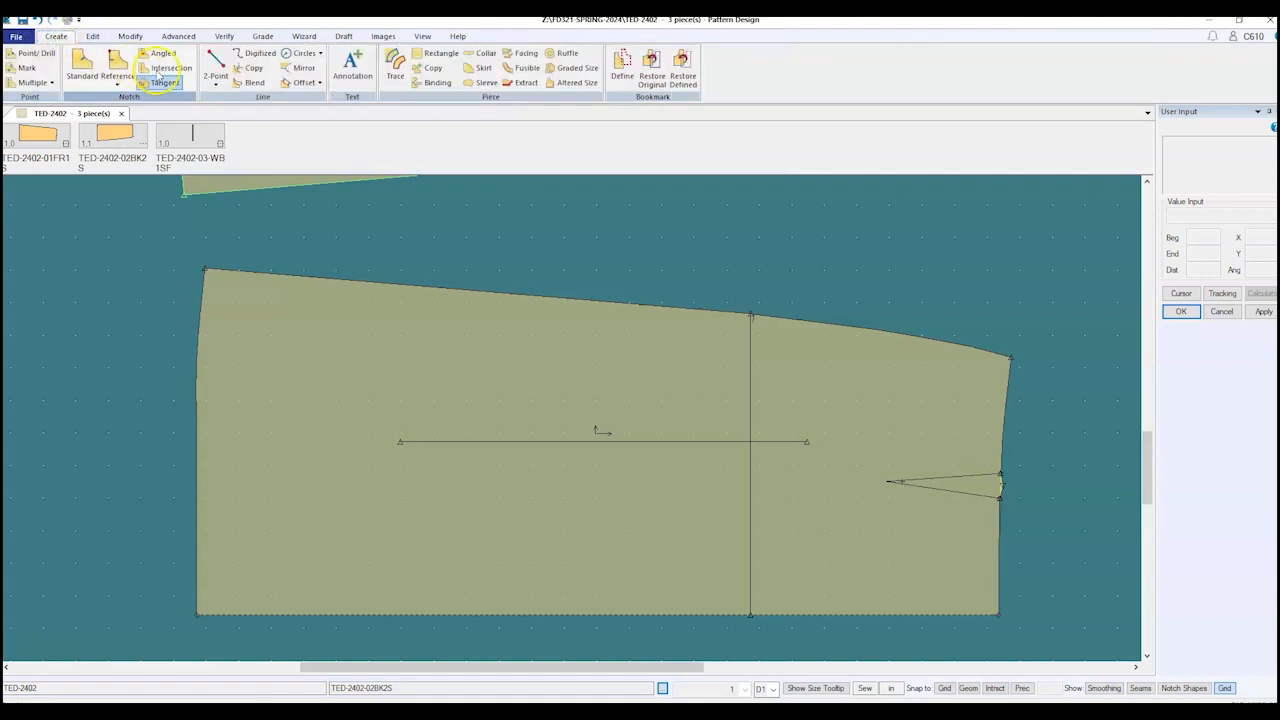
left_click(216, 86)
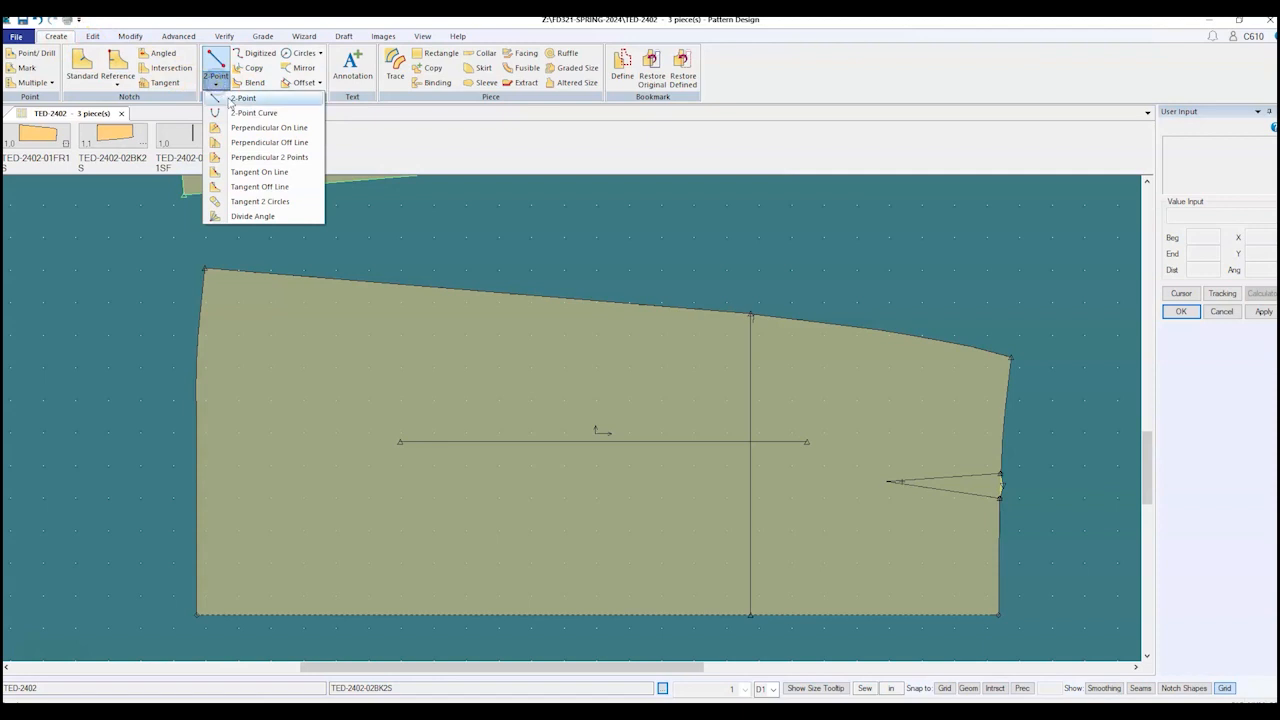
left_click(231, 100)
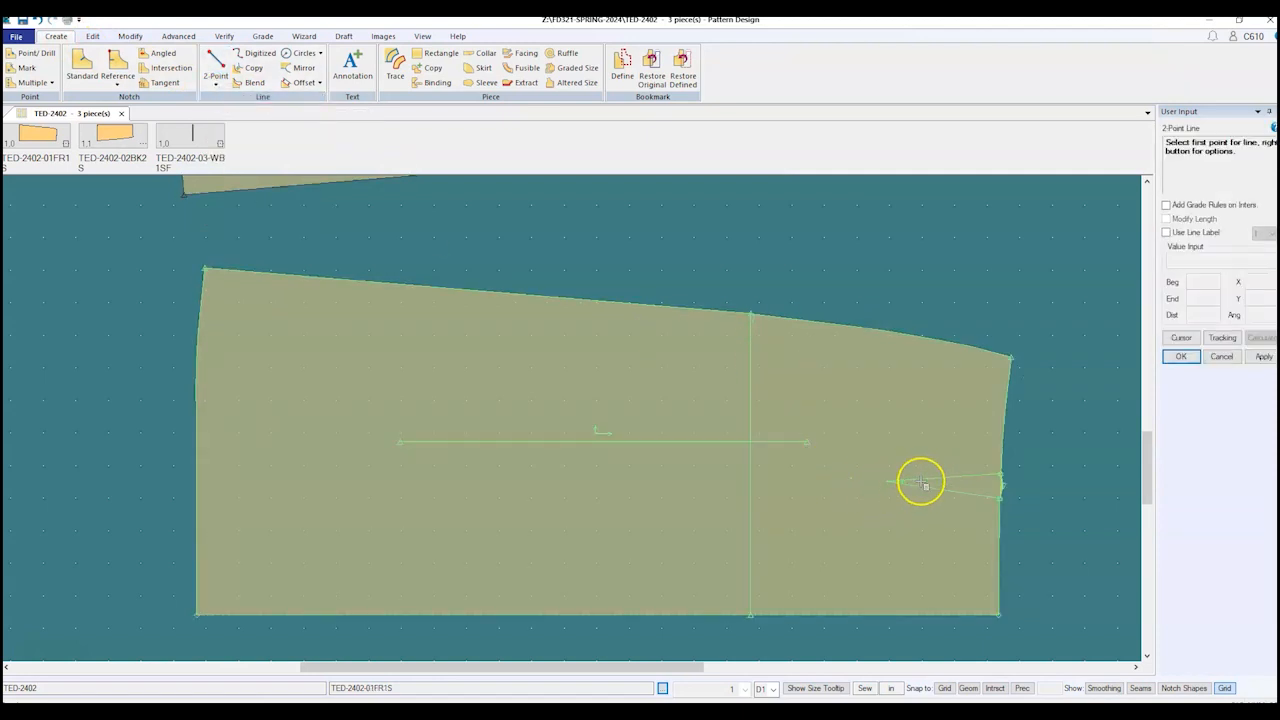
scroll(896, 521, "up", 1)
scroll(893, 458, "up", 2)
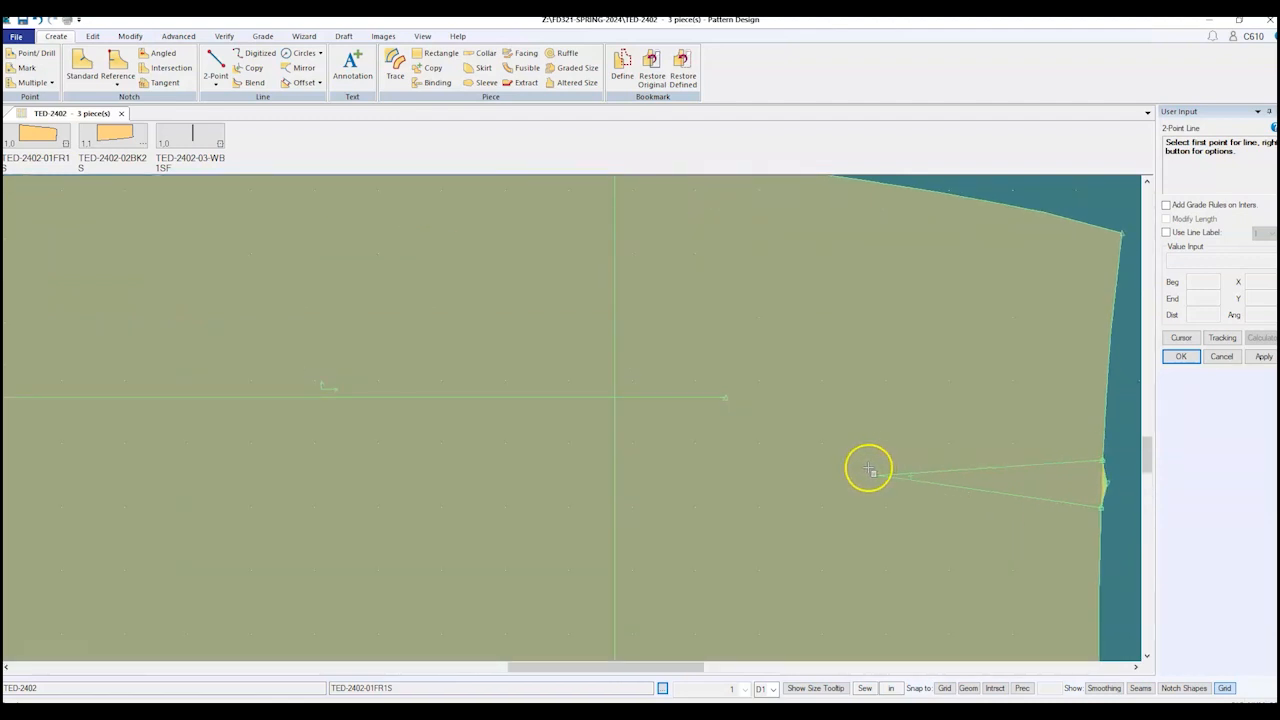
left_click(983, 469)
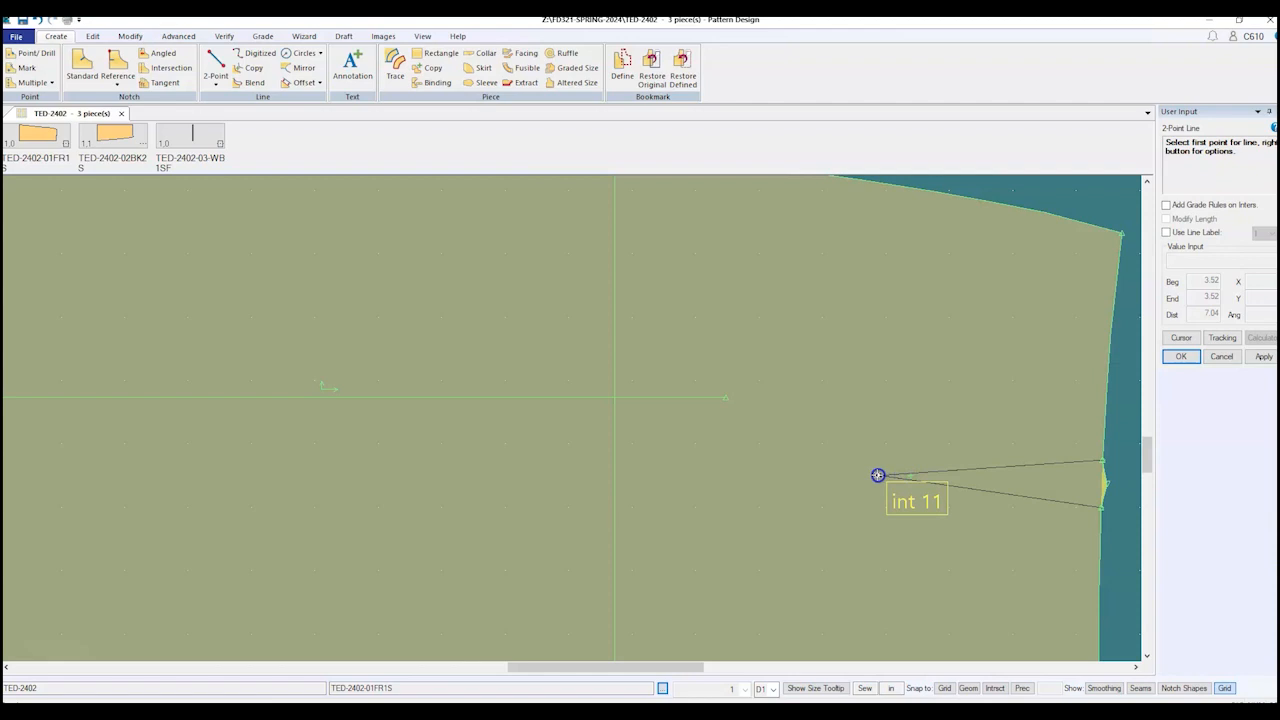
Step: Draw a trial line from the dart point to the left hem edge at 4.5, then undo it
left_click(877, 475)
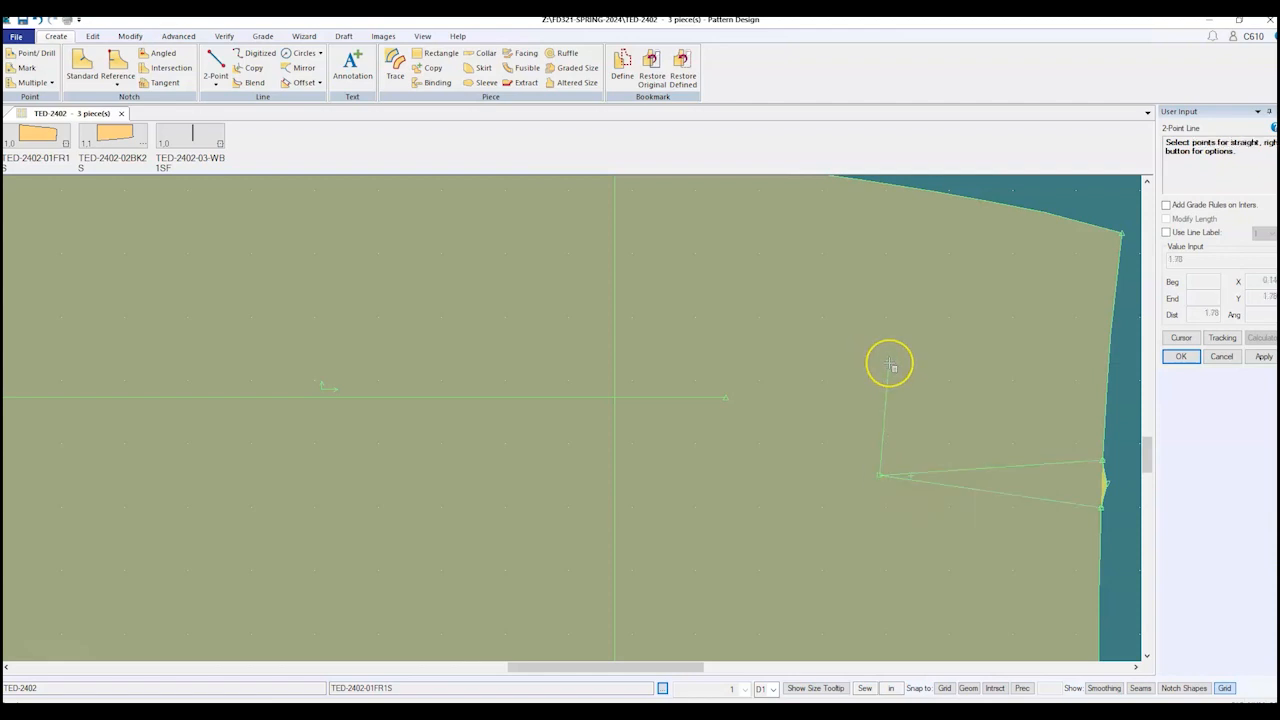
scroll(890, 366, "down", 3)
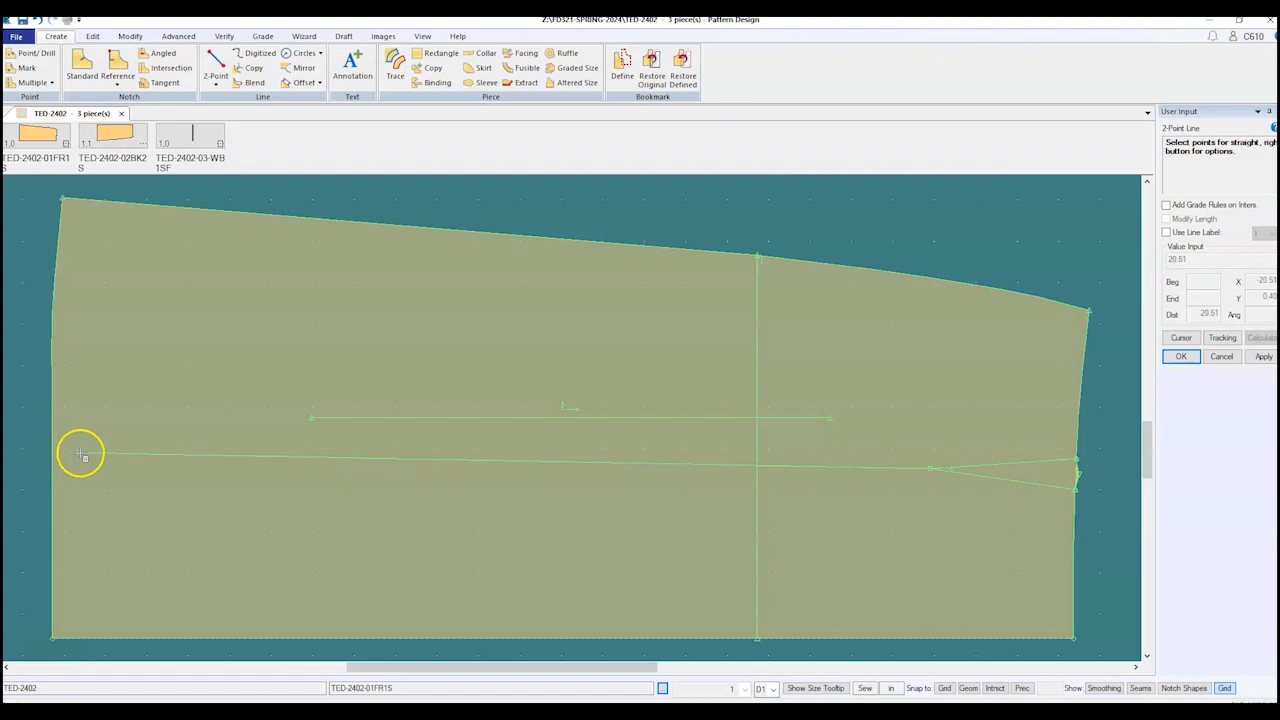
scroll(80, 452, "down", 2)
scroll(45, 480, "up", 1)
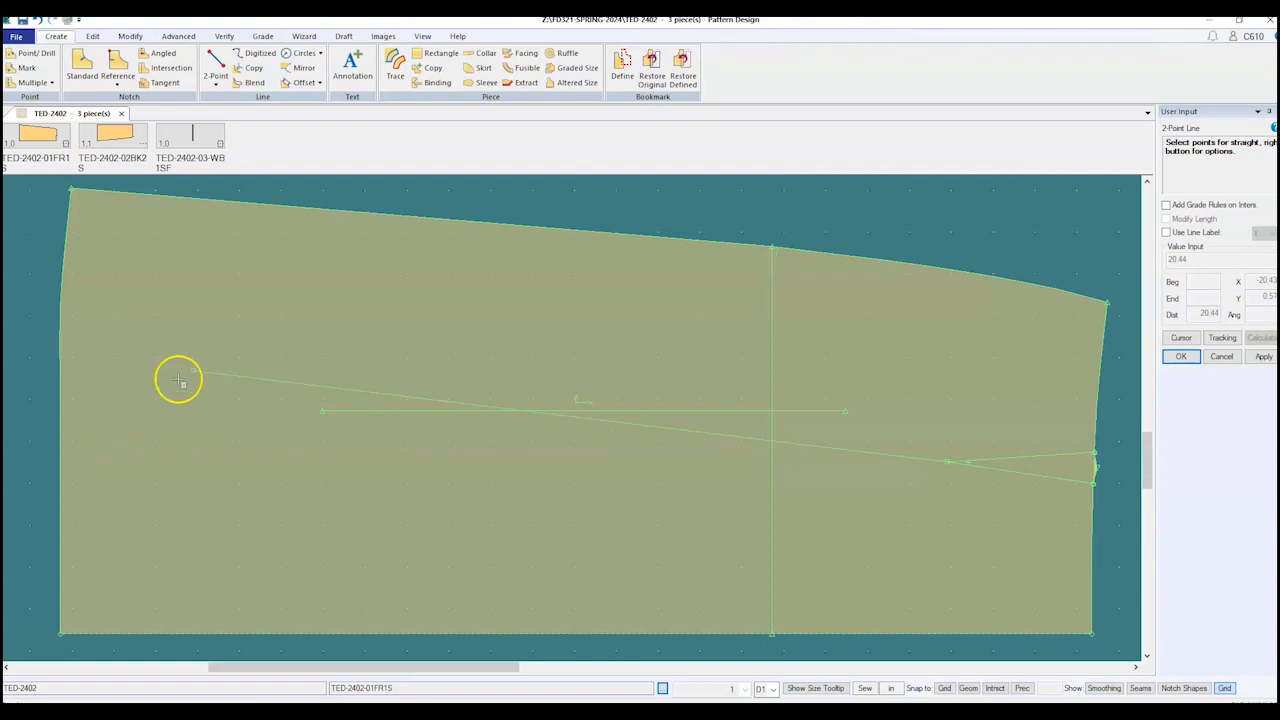
left_click(61, 454)
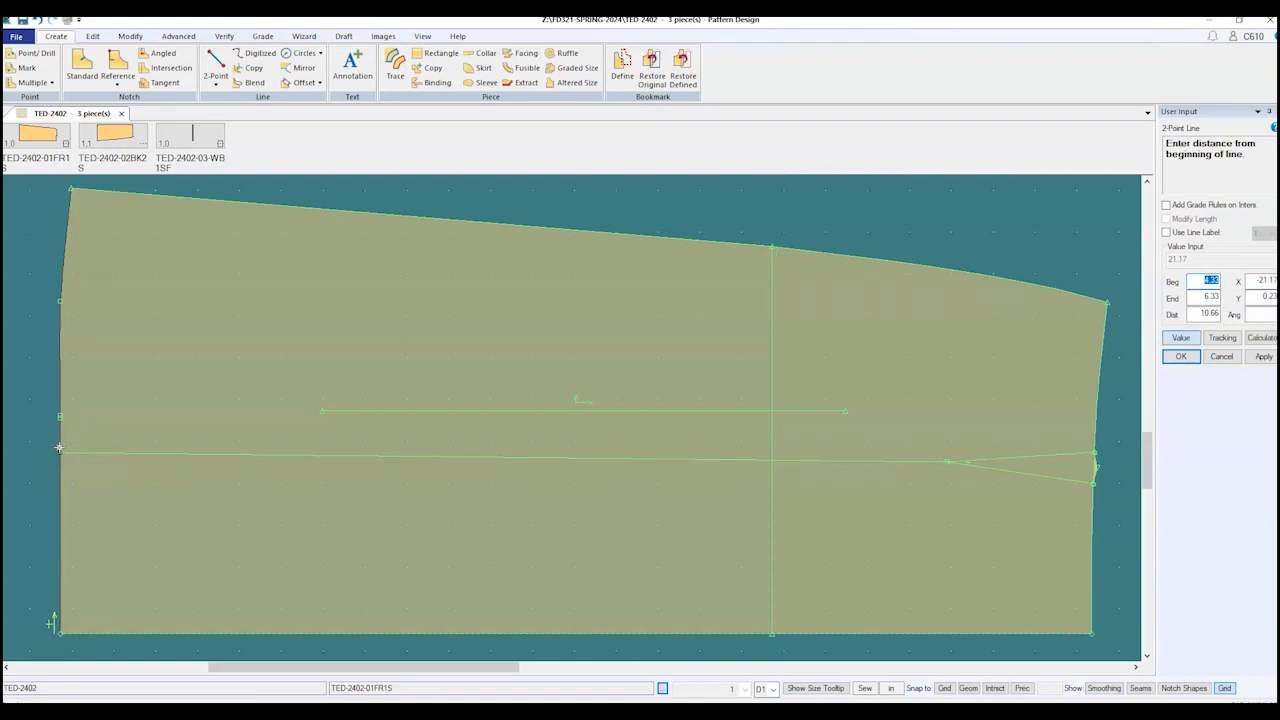
type("4.5")
key("Return")
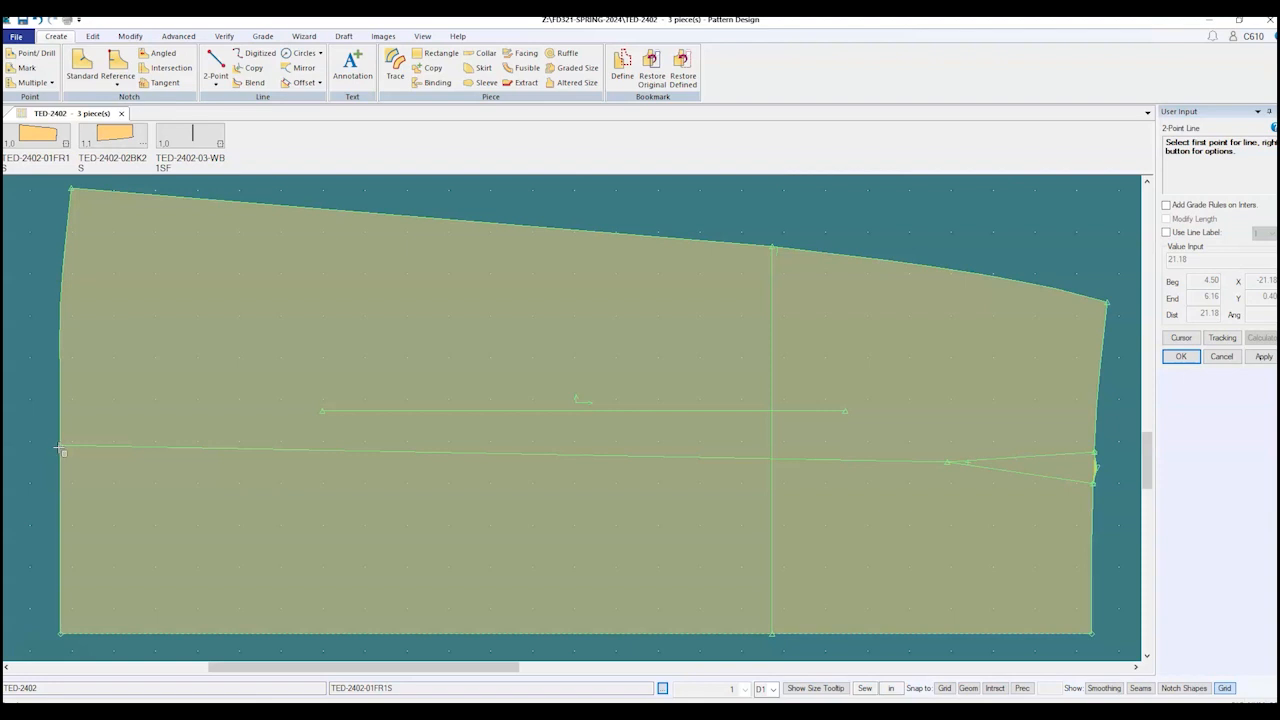
key("ctrl+z")
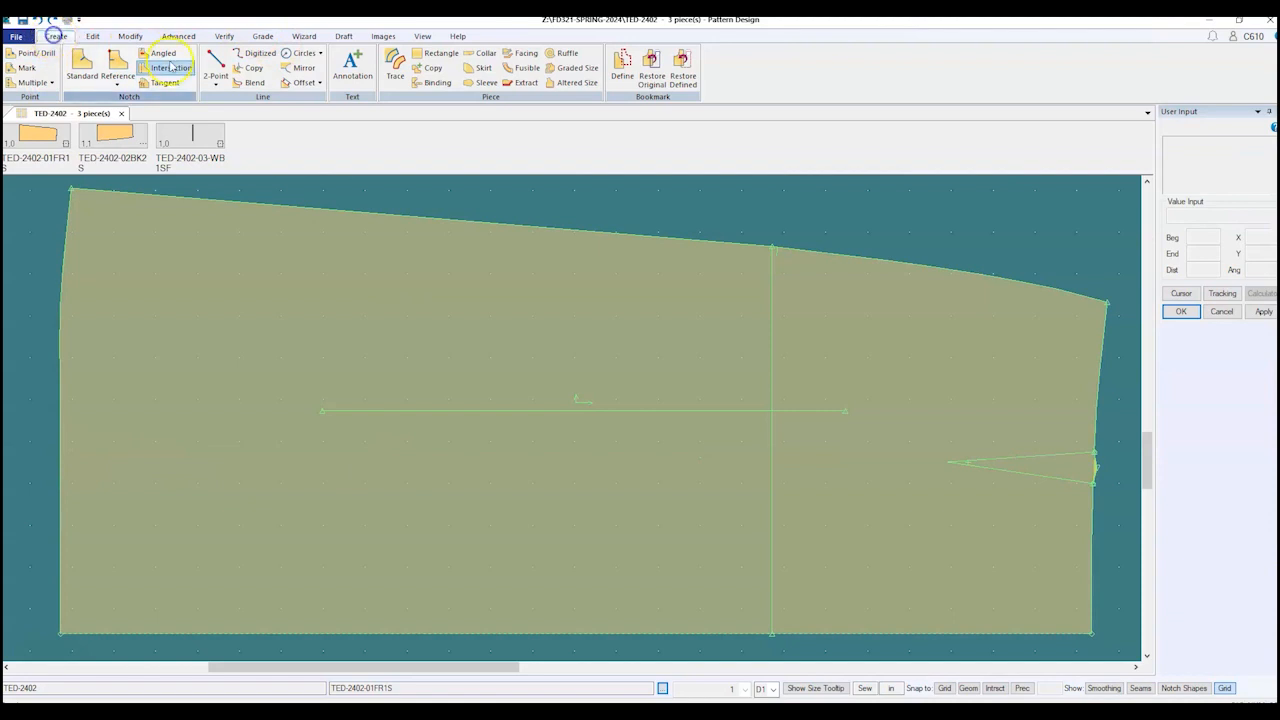
Step: Draw a 21.18-inch 2-Point line from the front dart point to the left hem edge at 4.5
left_click(216, 80)
left_click(240, 98)
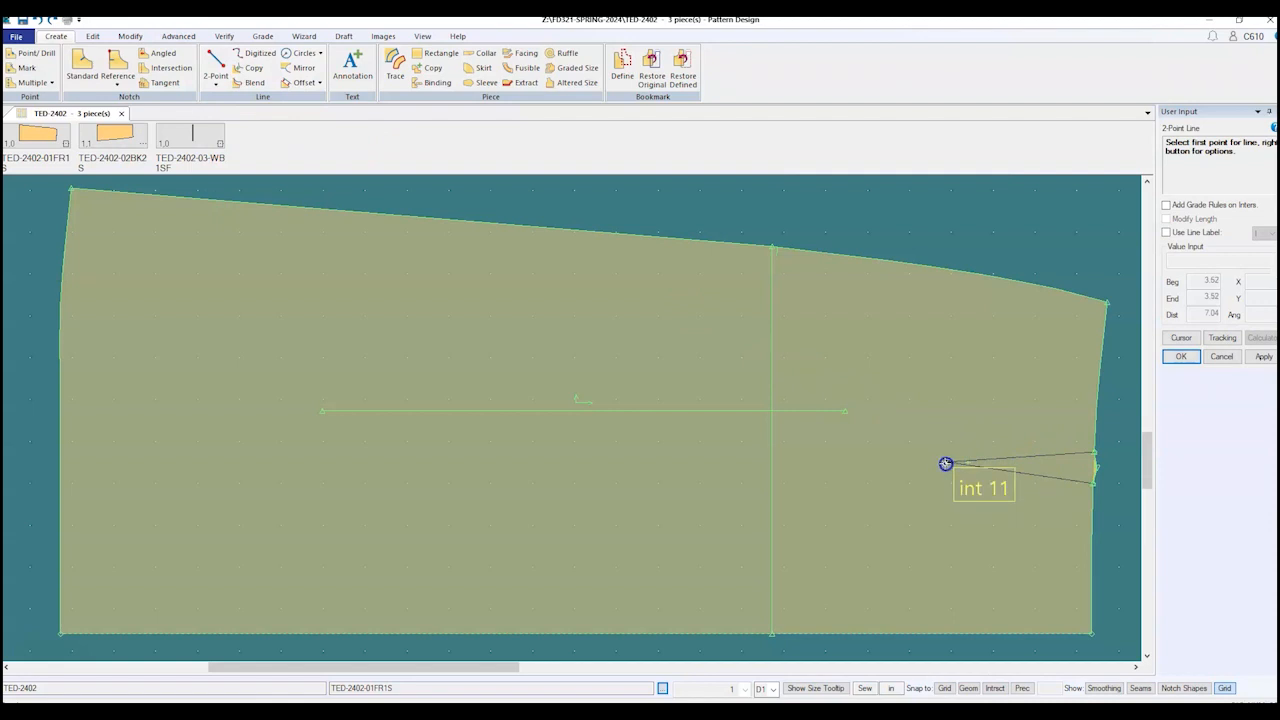
left_click(945, 463)
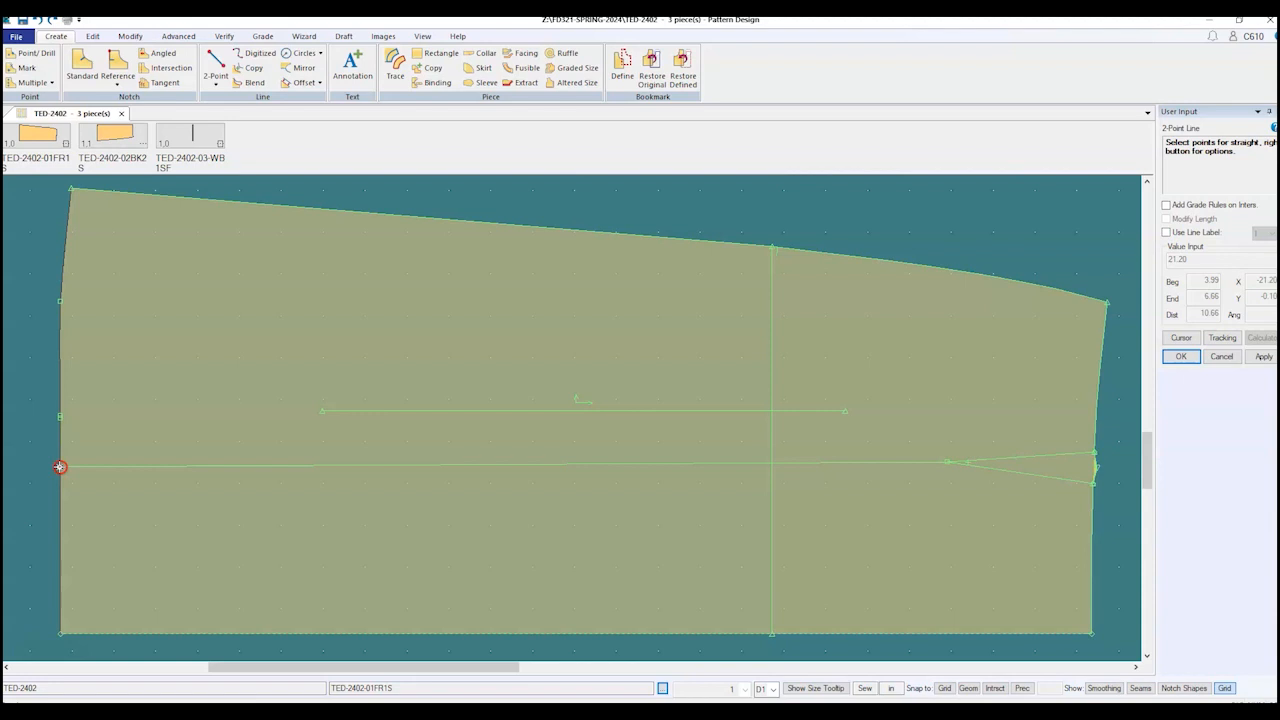
left_click(60, 467)
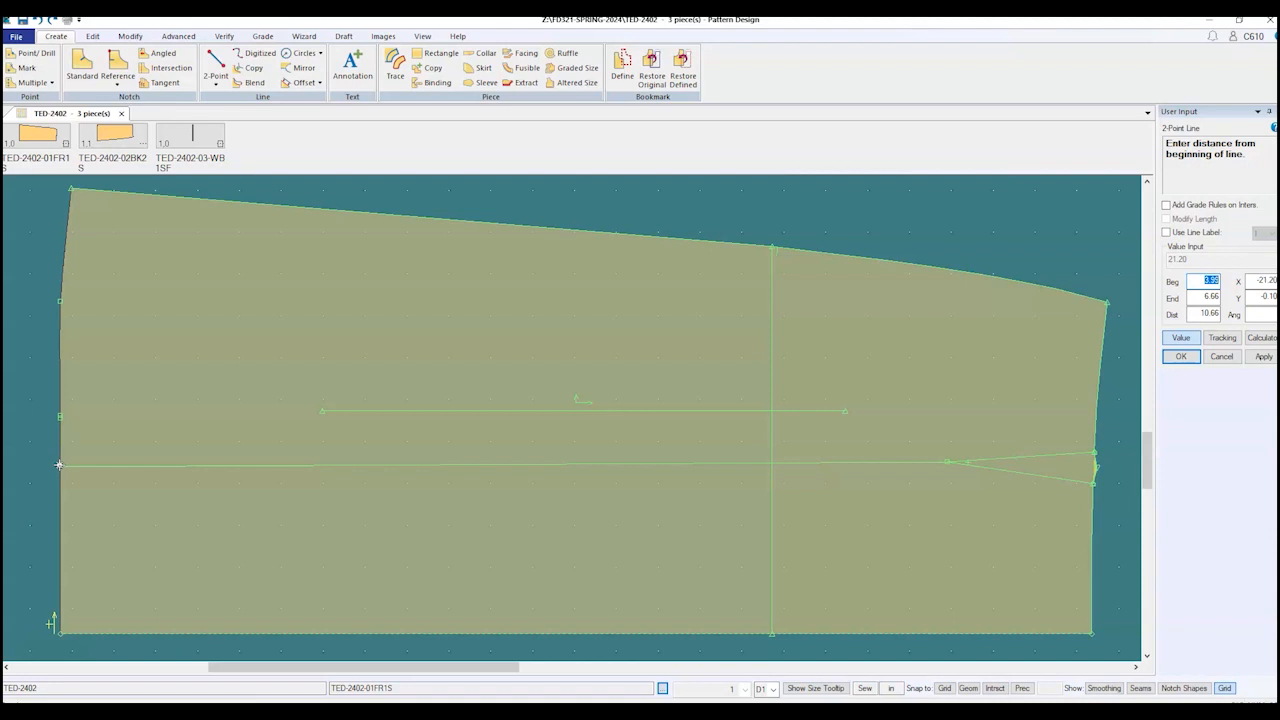
type("4.5")
key("Return")
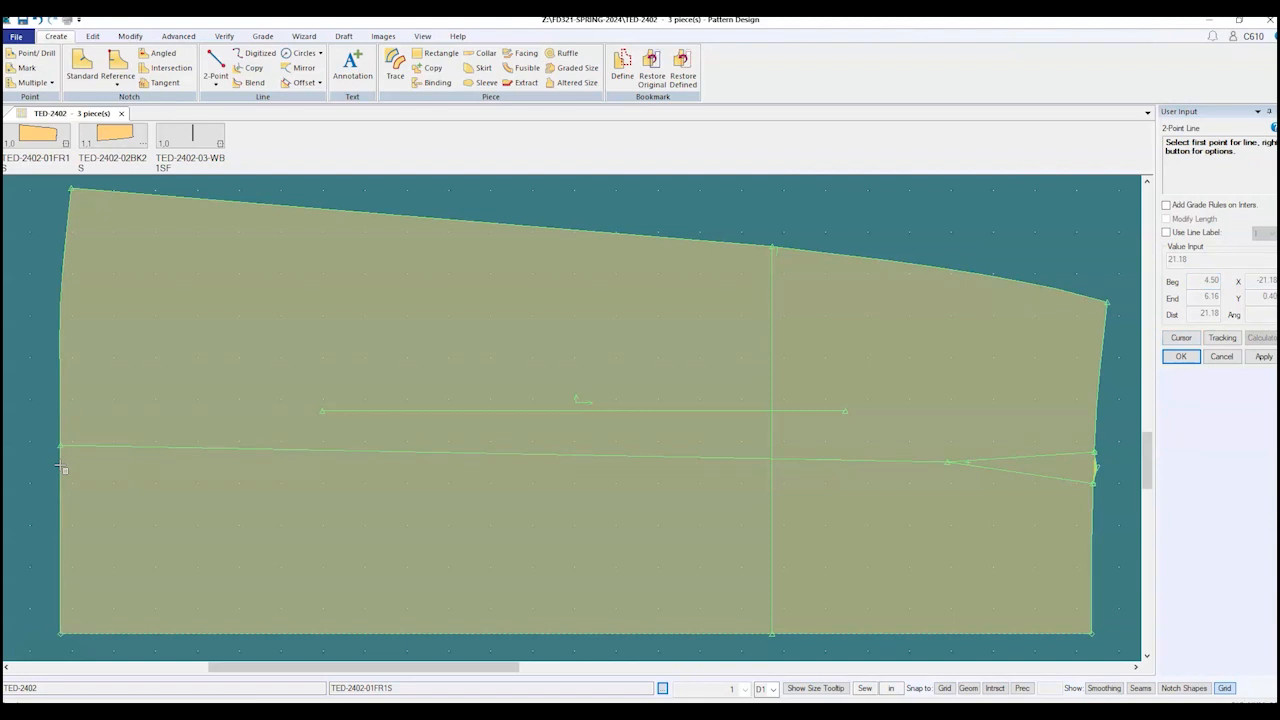
left_click(54, 459)
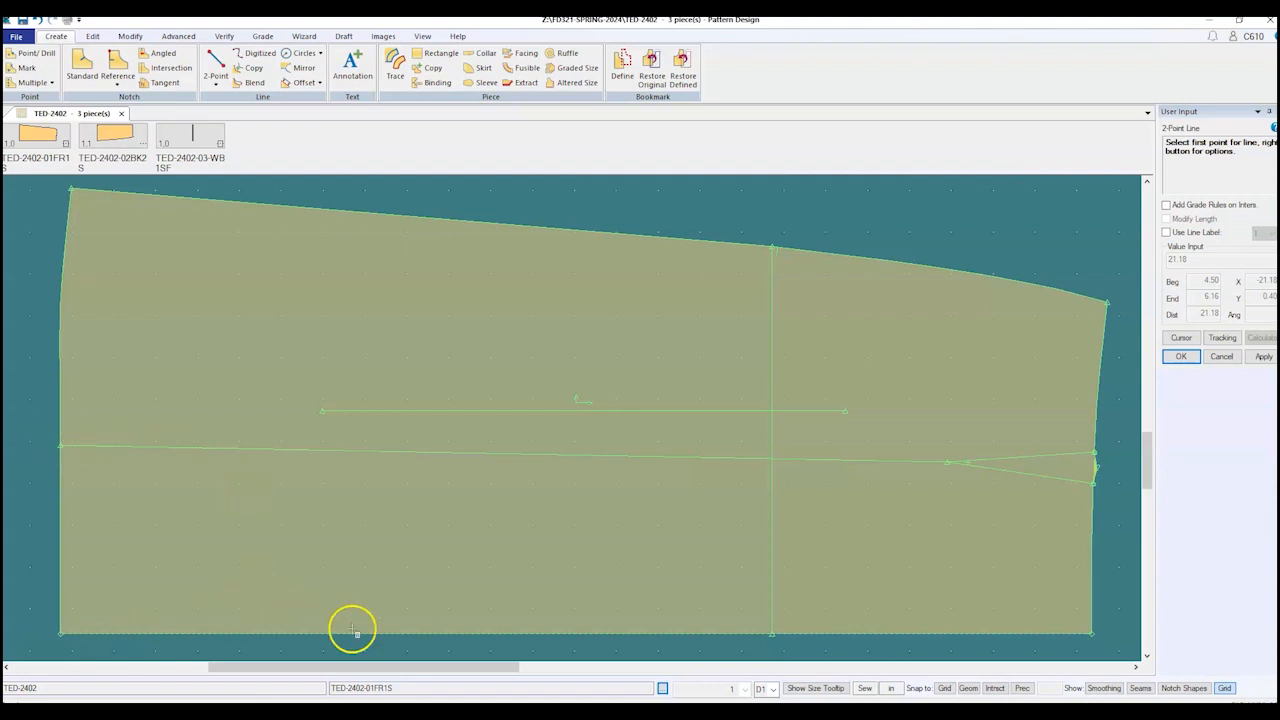
Step: Draw a 2-Point line on the back piece from its dart point to the left edge, ready for exact values
scroll(355, 630, "down", 2)
scroll(737, 491, "down", 1)
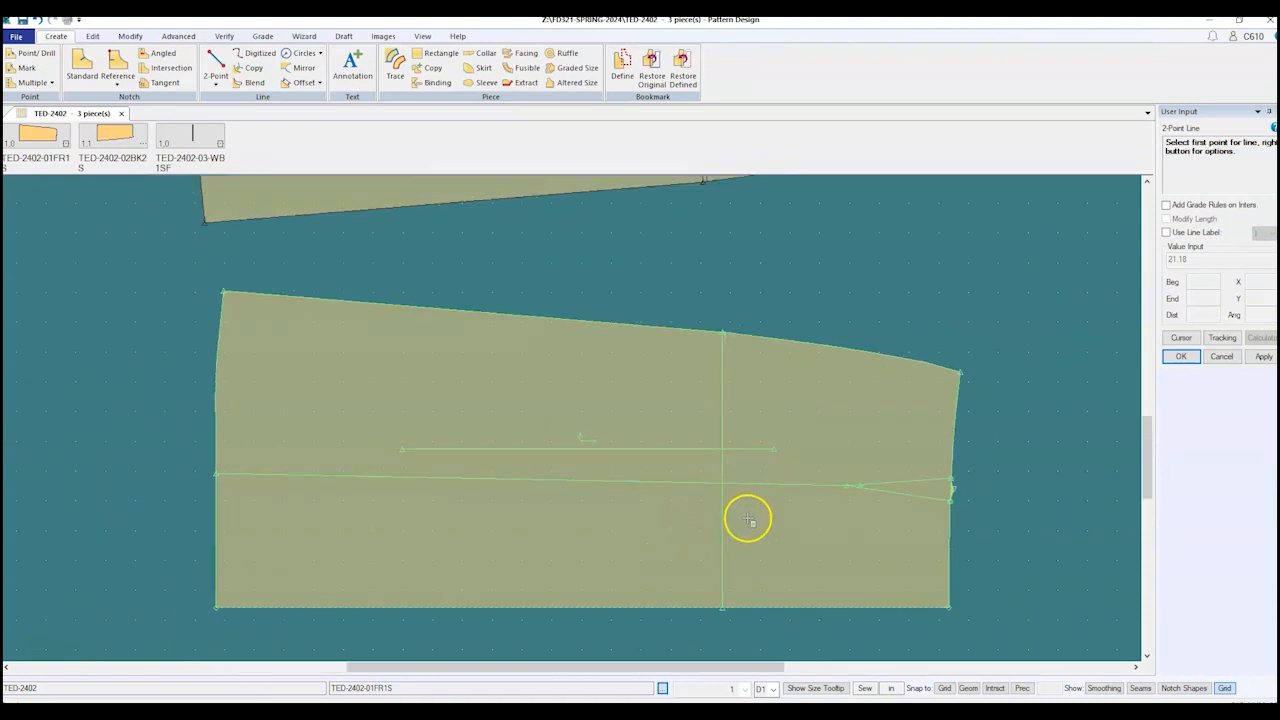
scroll(740, 508, "down", 2)
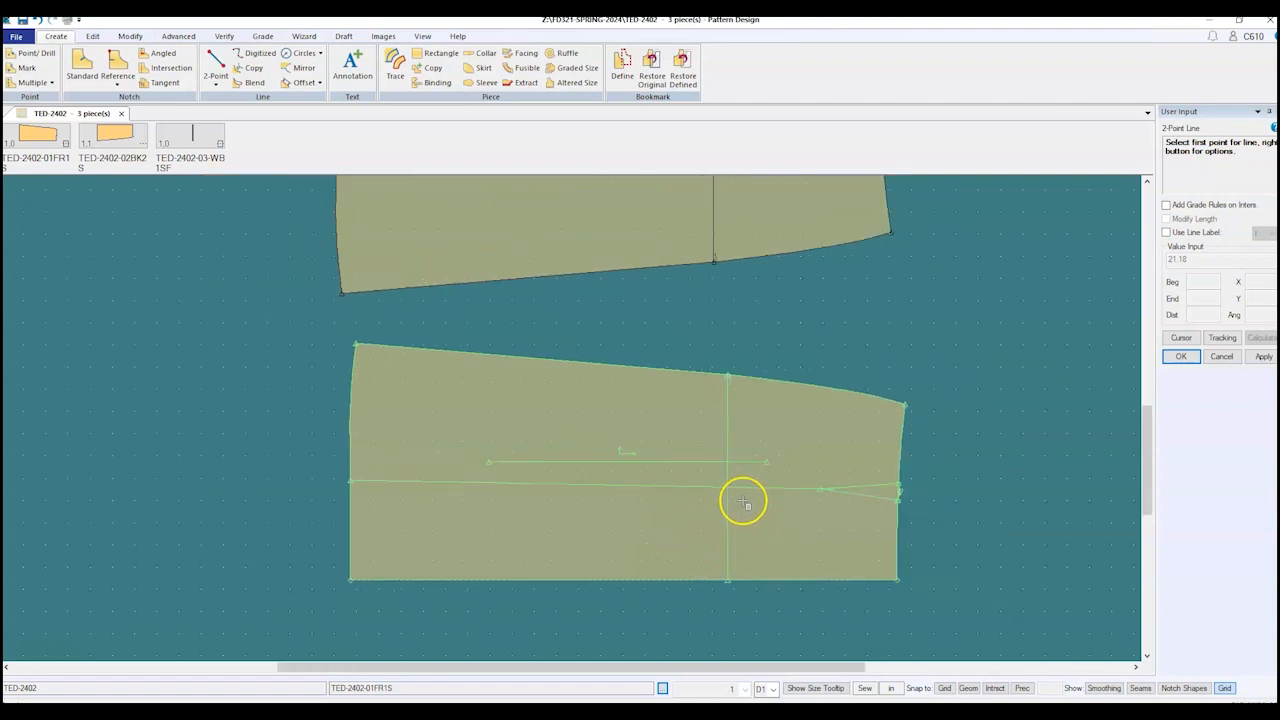
scroll(740, 506, "down", 1)
scroll(831, 280, "up", 1)
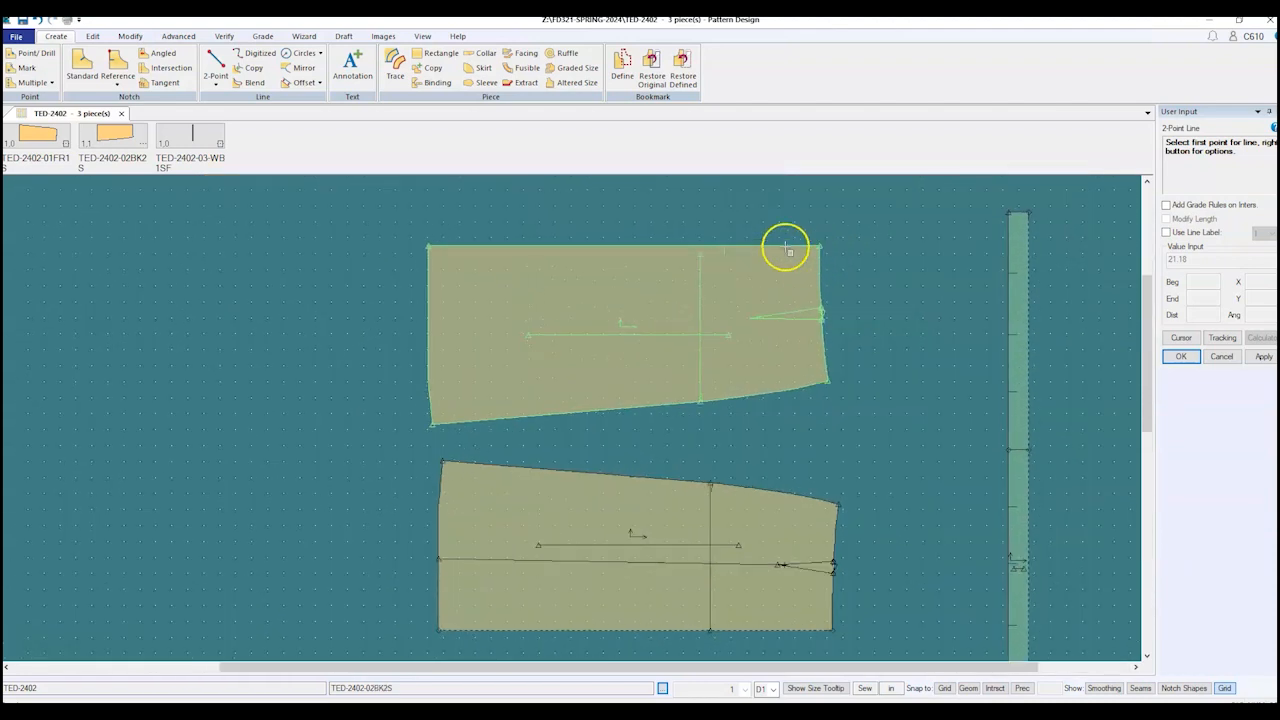
scroll(717, 240, "up", 1)
scroll(591, 232, "up", 1)
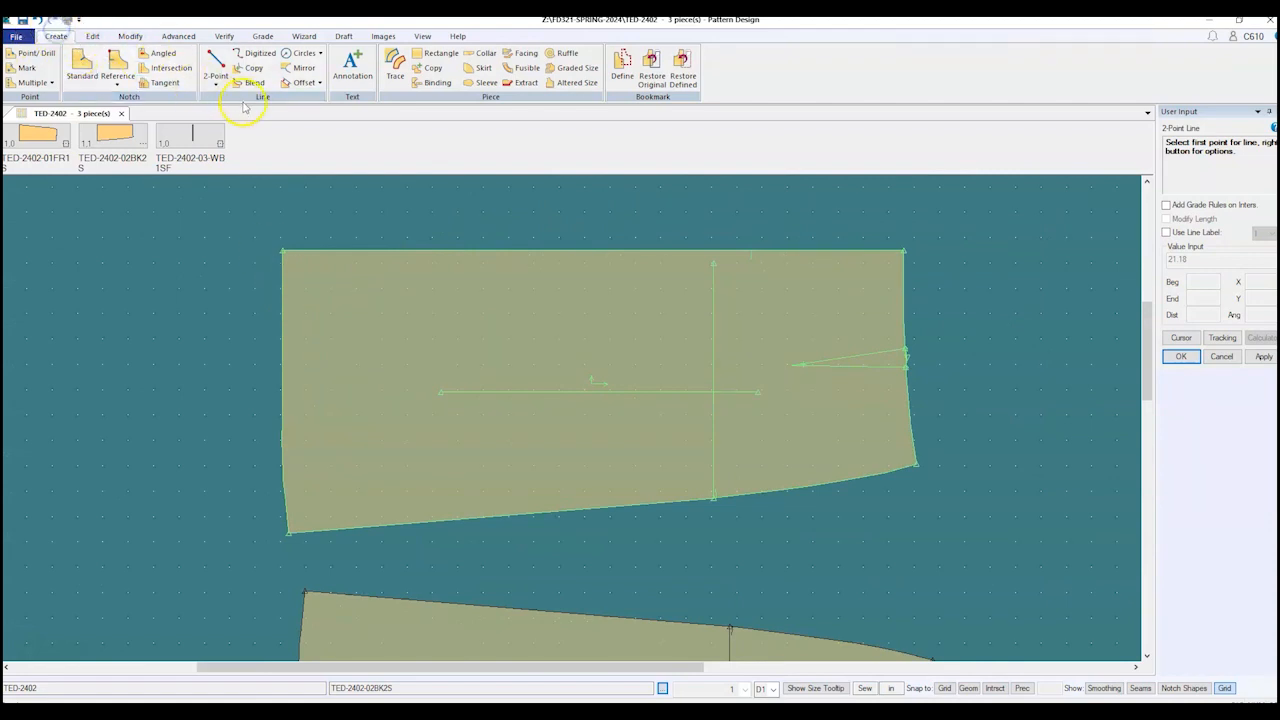
left_click(216, 66)
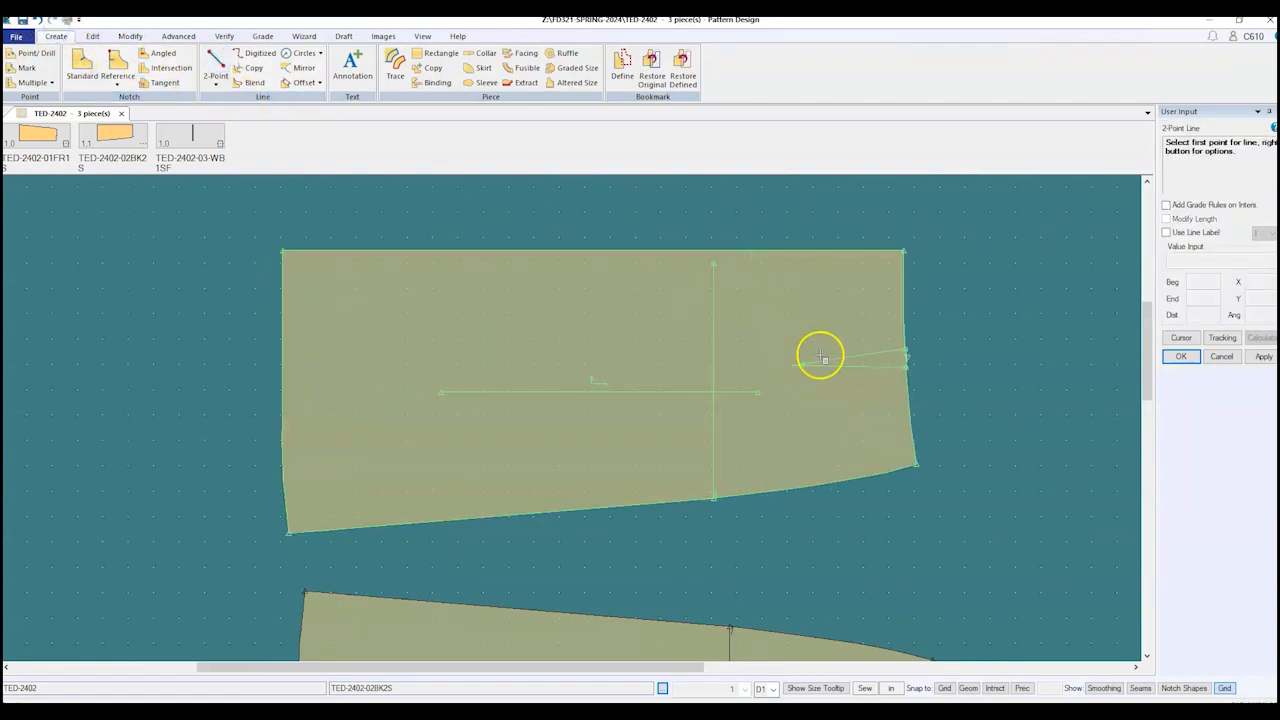
left_click(791, 365)
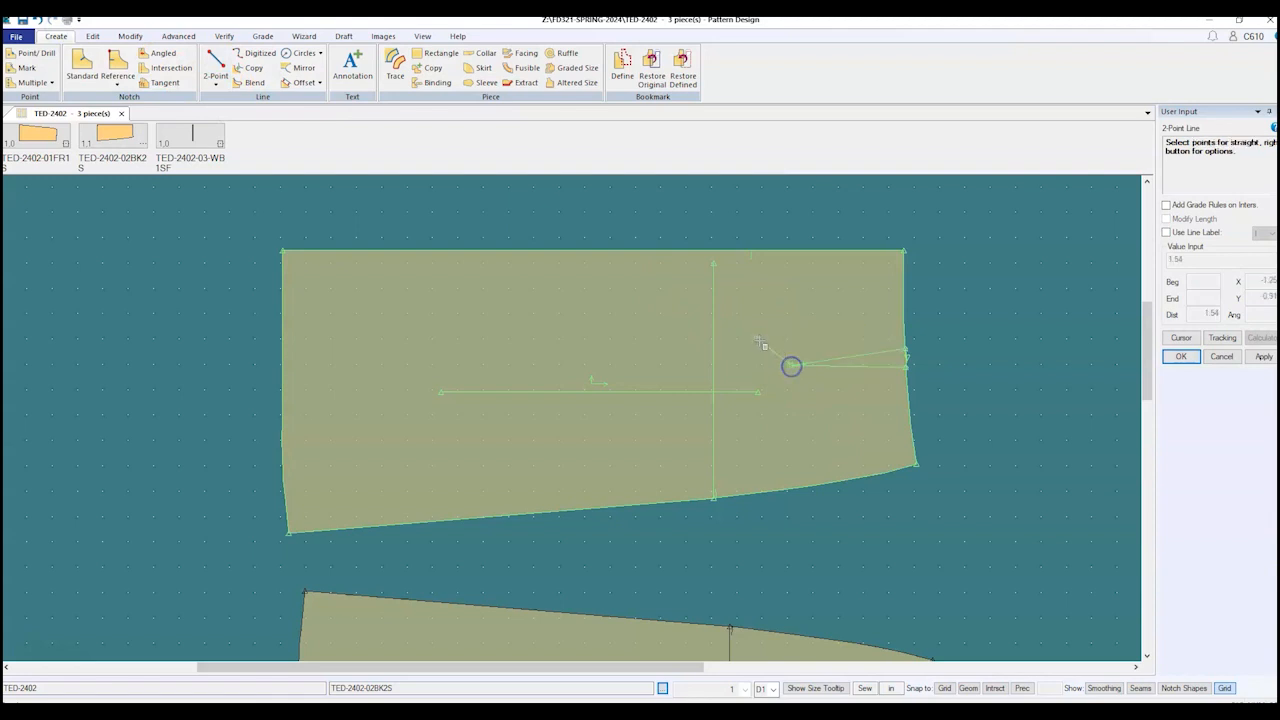
left_click(285, 374)
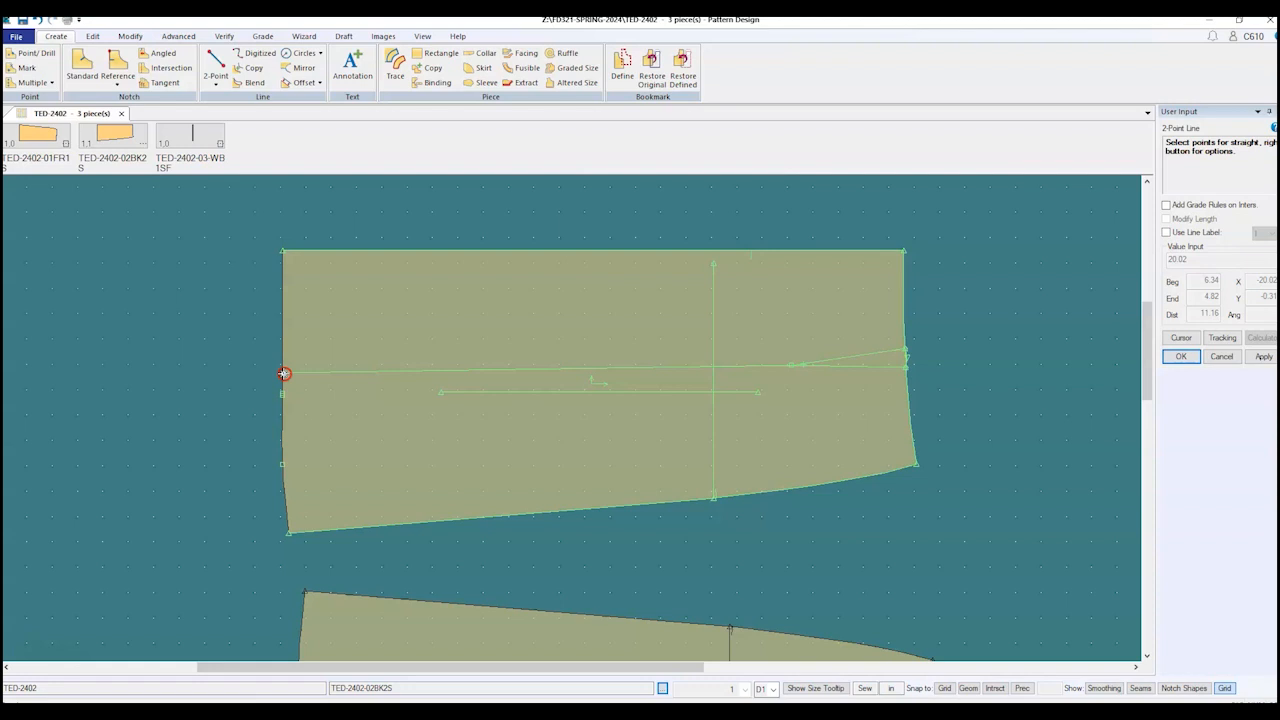
left_click(284, 373)
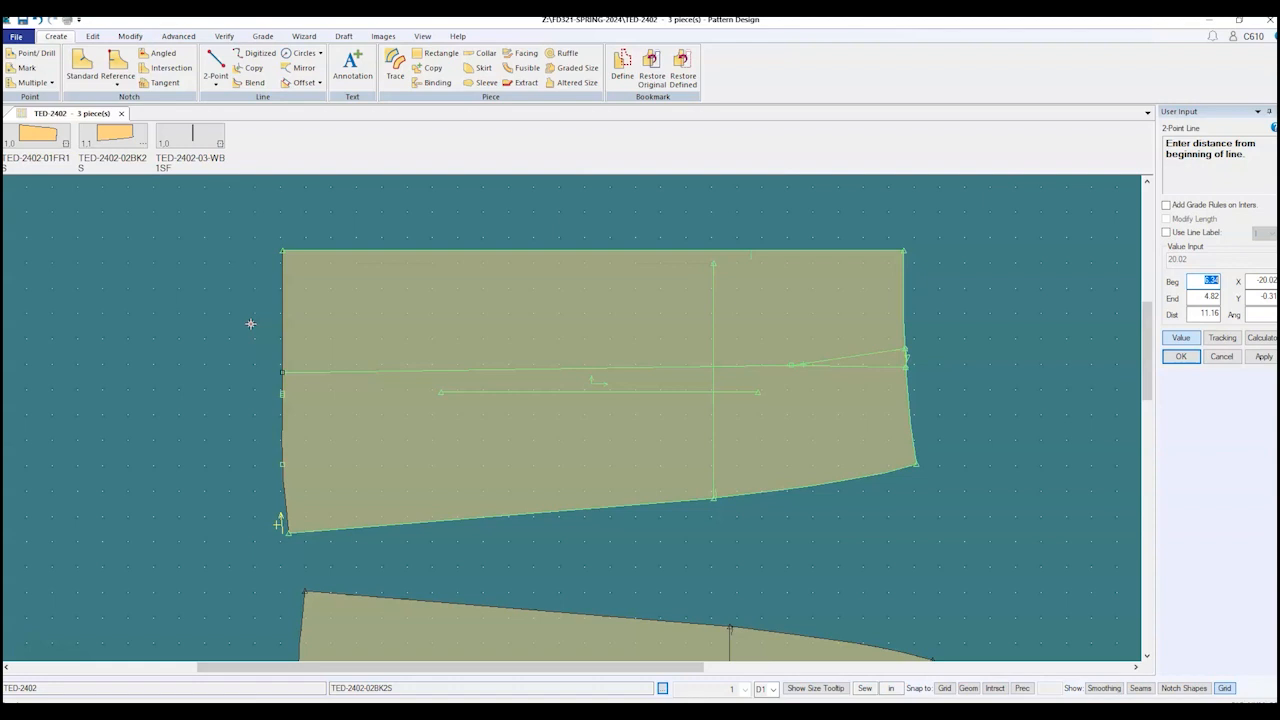
Step: Set the back piece line's end distance to 4.75 and commit it at 20.08 long
key("Tab")
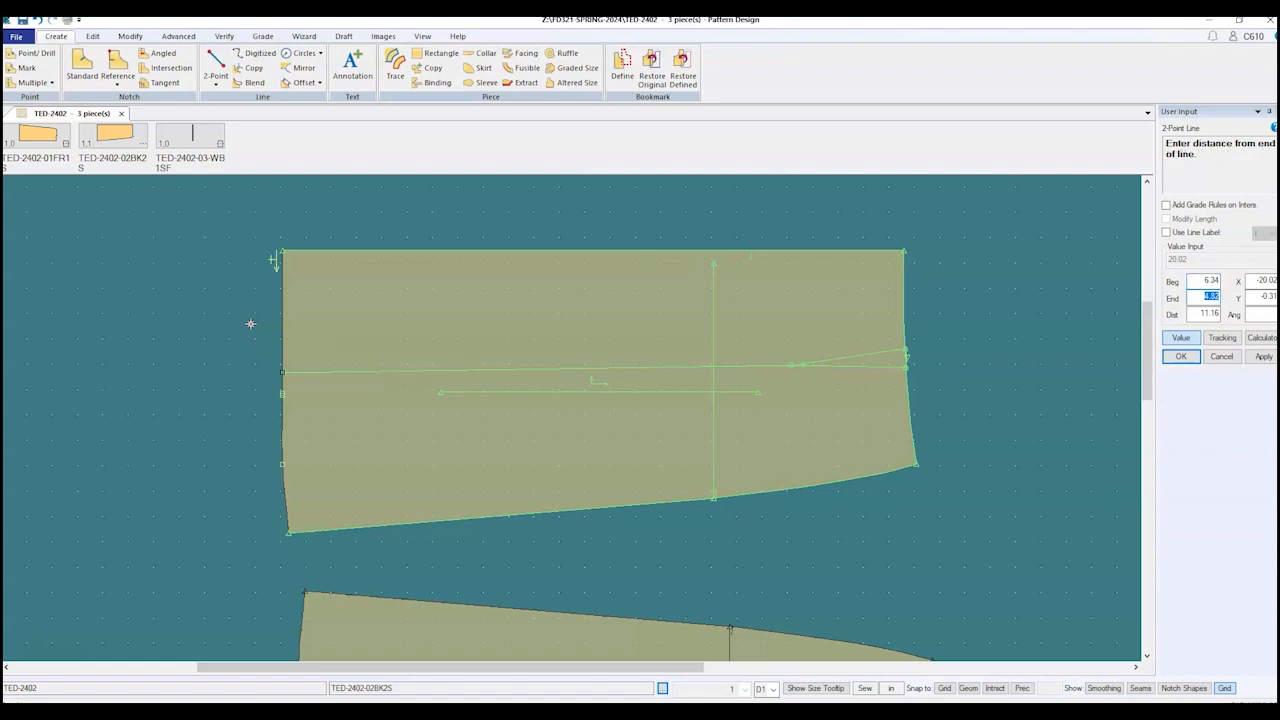
type("4.75")
key("Return")
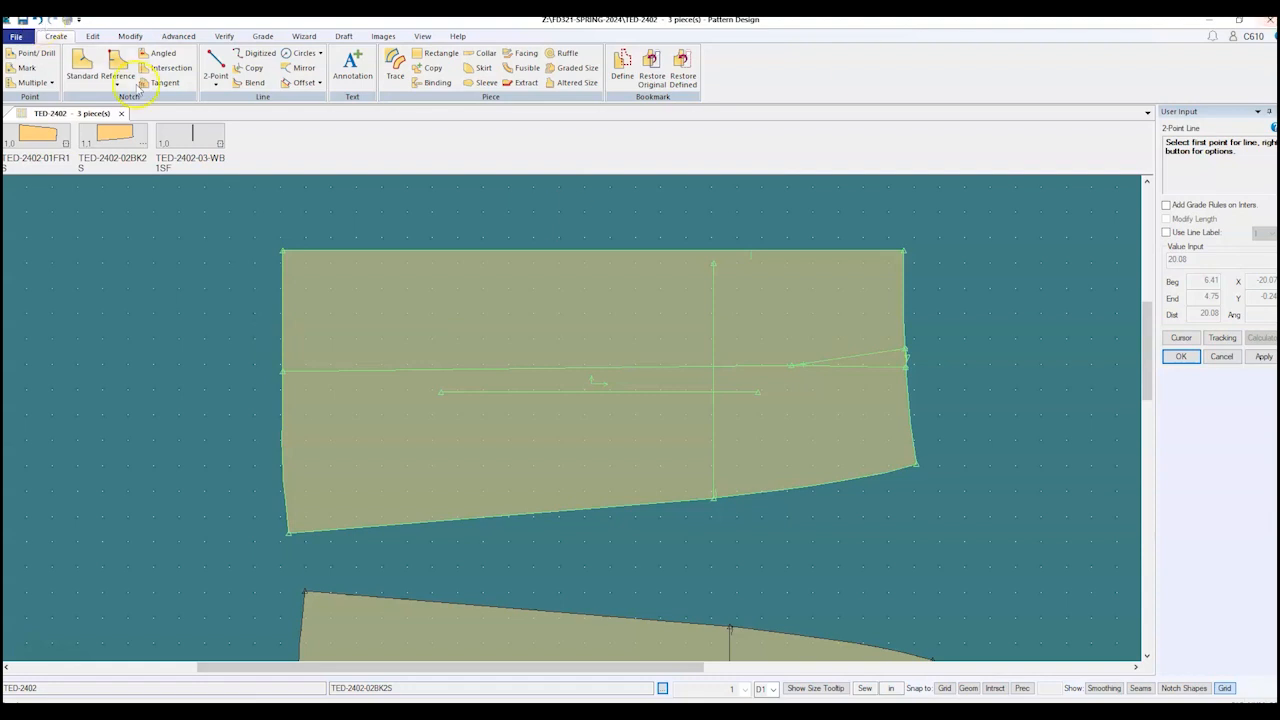
Step: Change the Highlighted colour in Preferences from green to white and save it
left_click(95, 37)
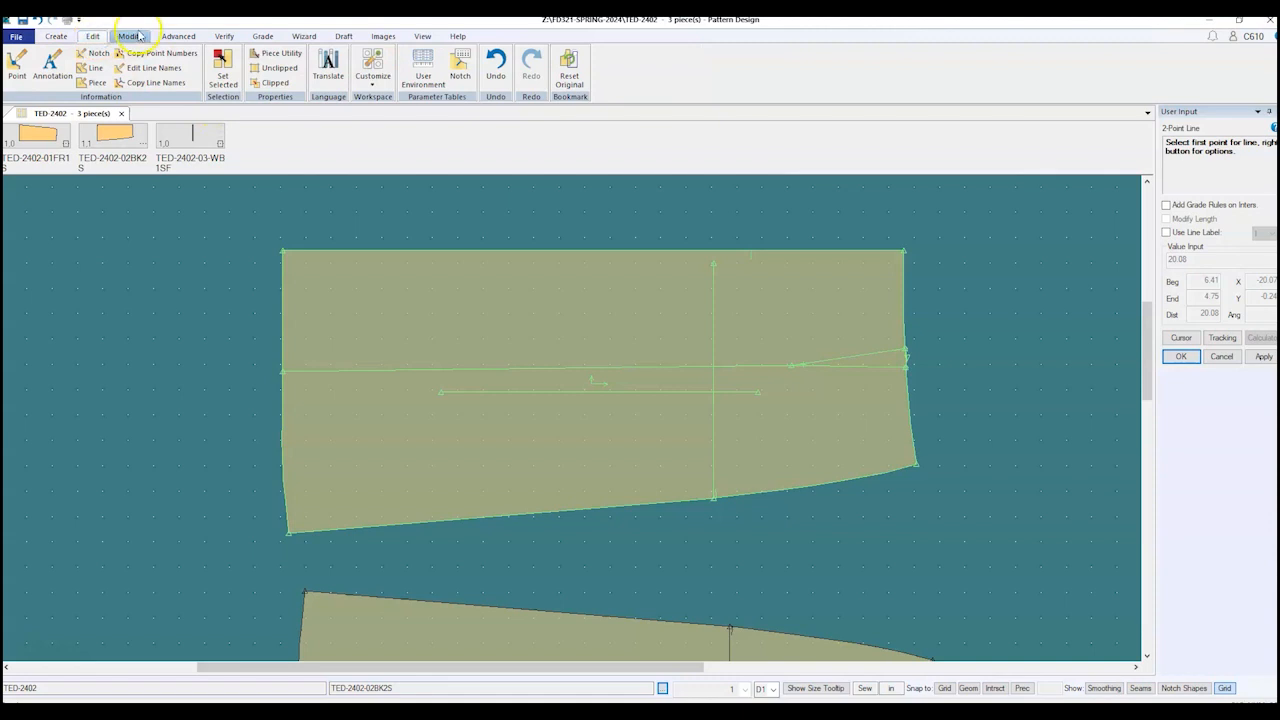
left_click(386, 85)
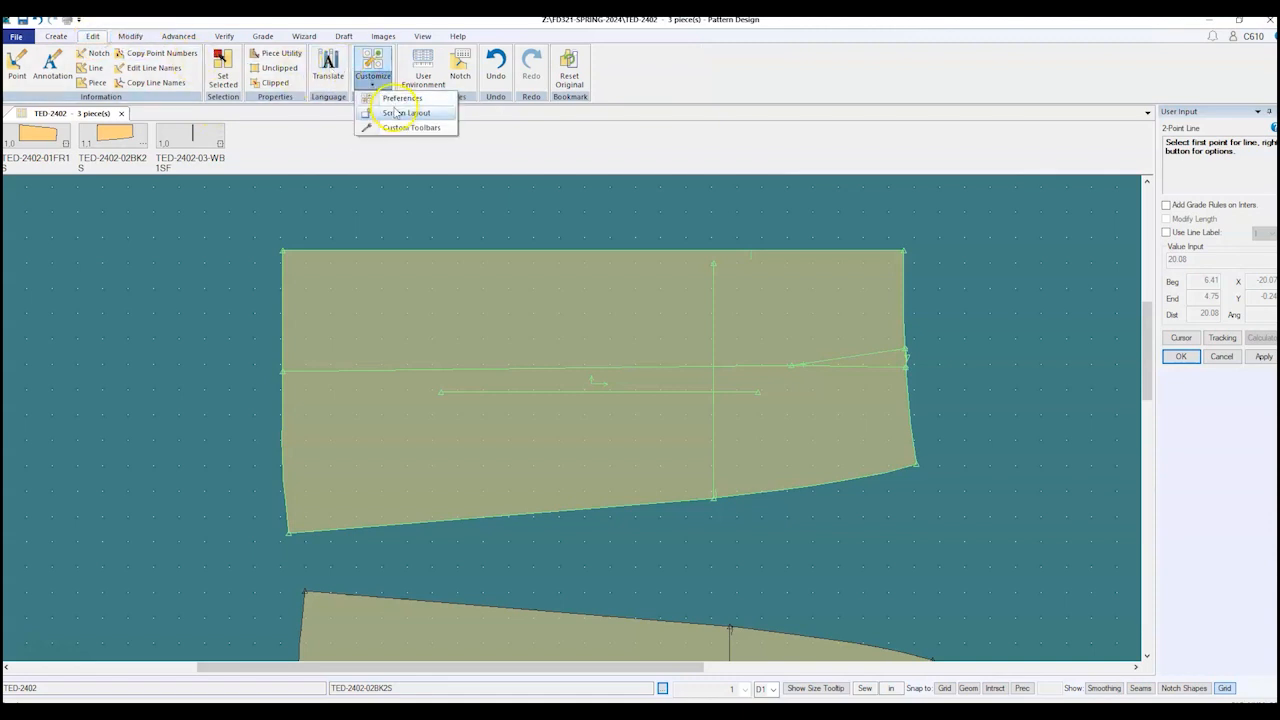
left_click(397, 100)
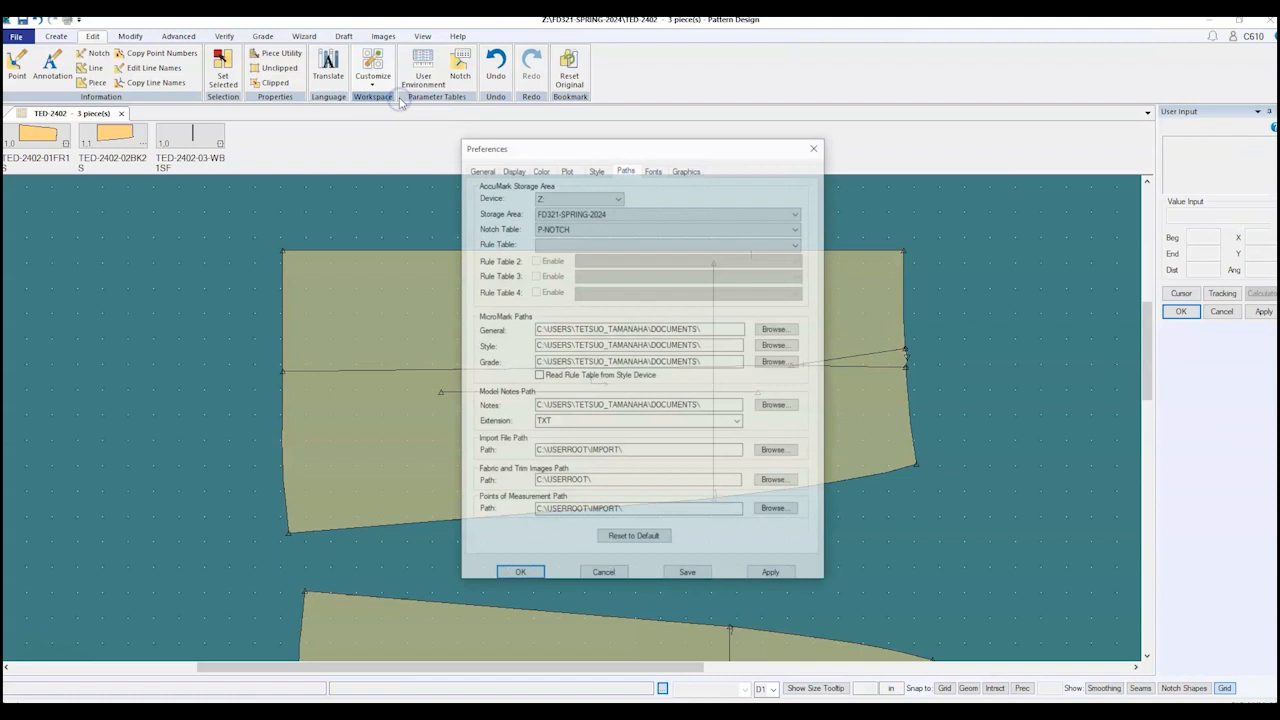
left_click(542, 171)
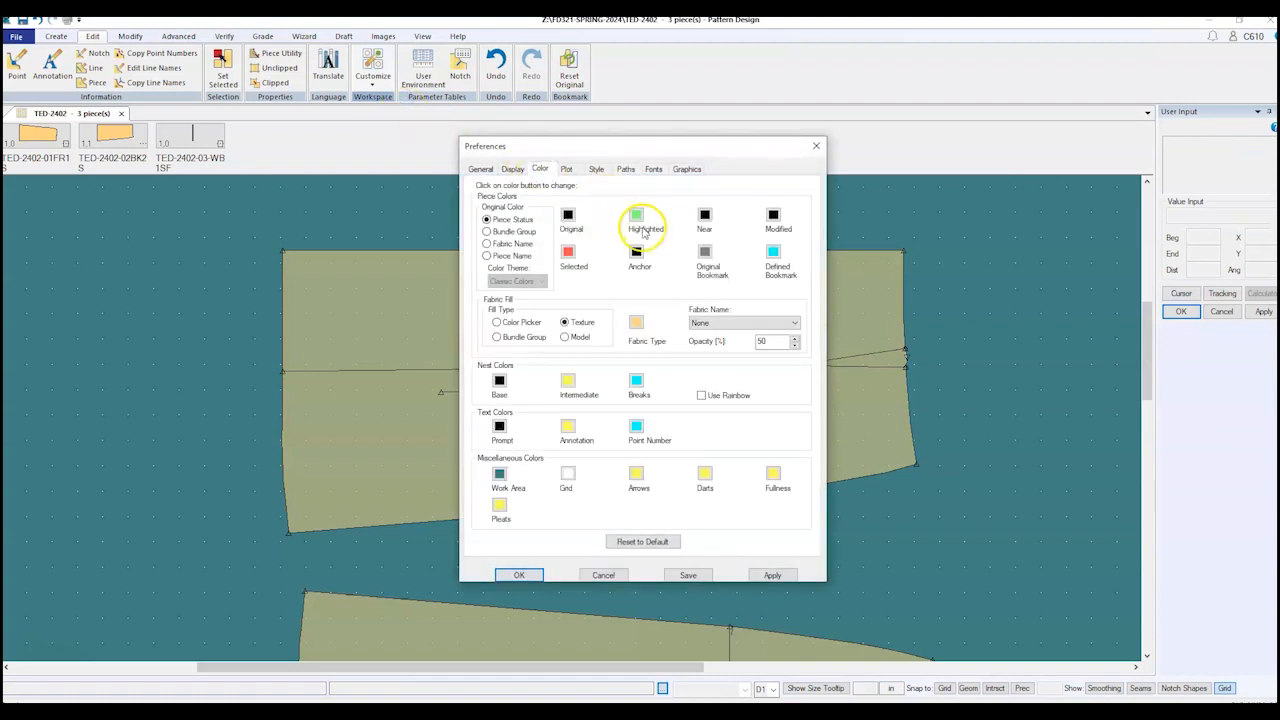
left_click(636, 214)
left_click(659, 259)
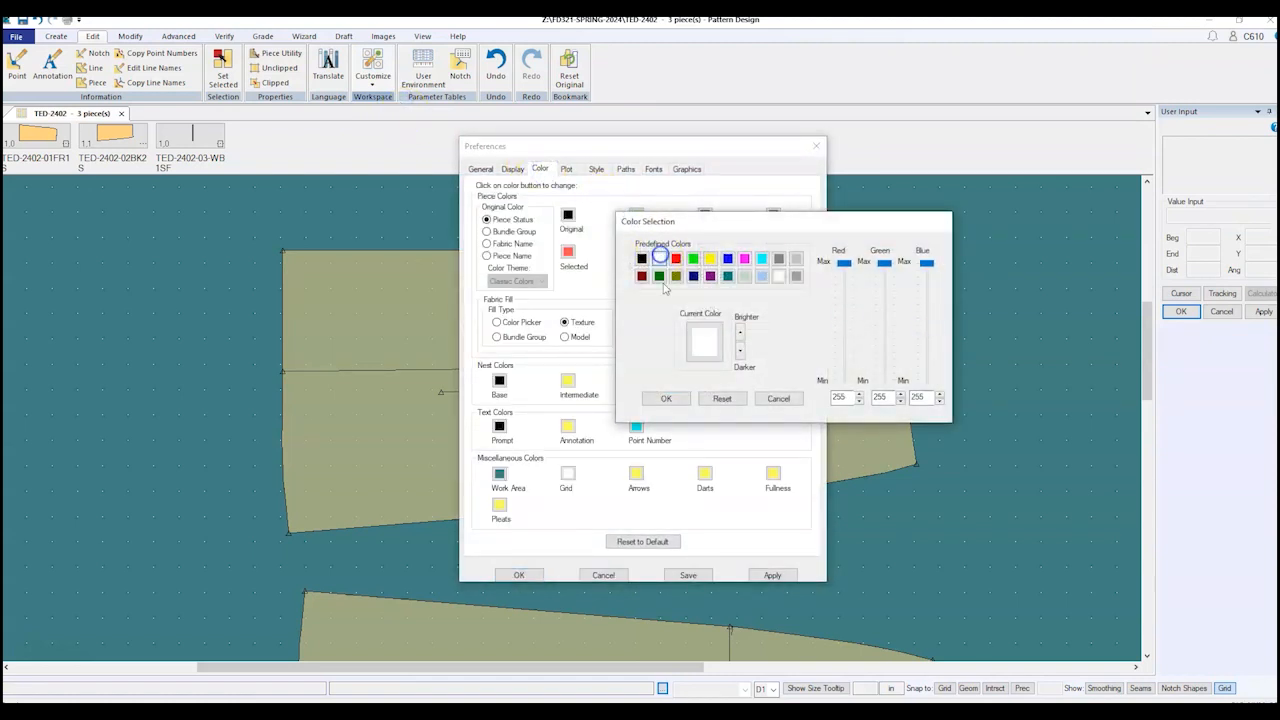
left_click(668, 399)
left_click(773, 575)
left_click(517, 577)
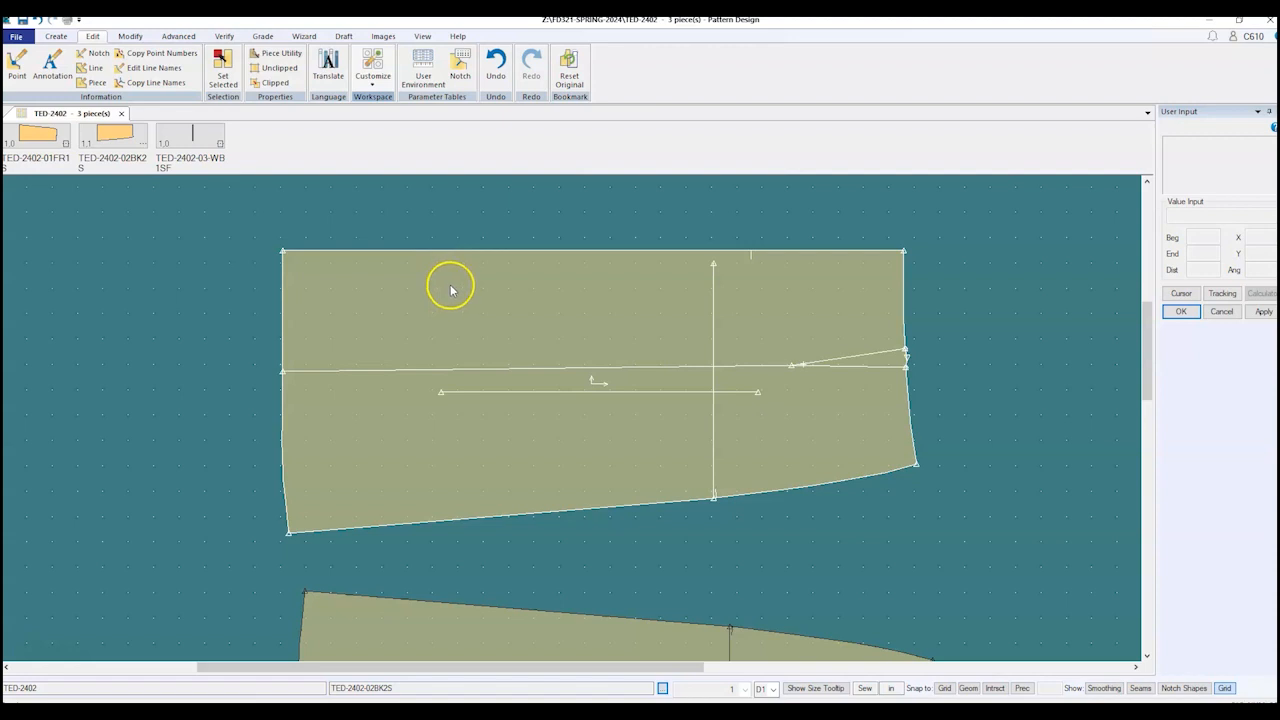
Step: Zoom out to show both skirt pieces and bring up the Windows Start menu
scroll(451, 273, "down", 1)
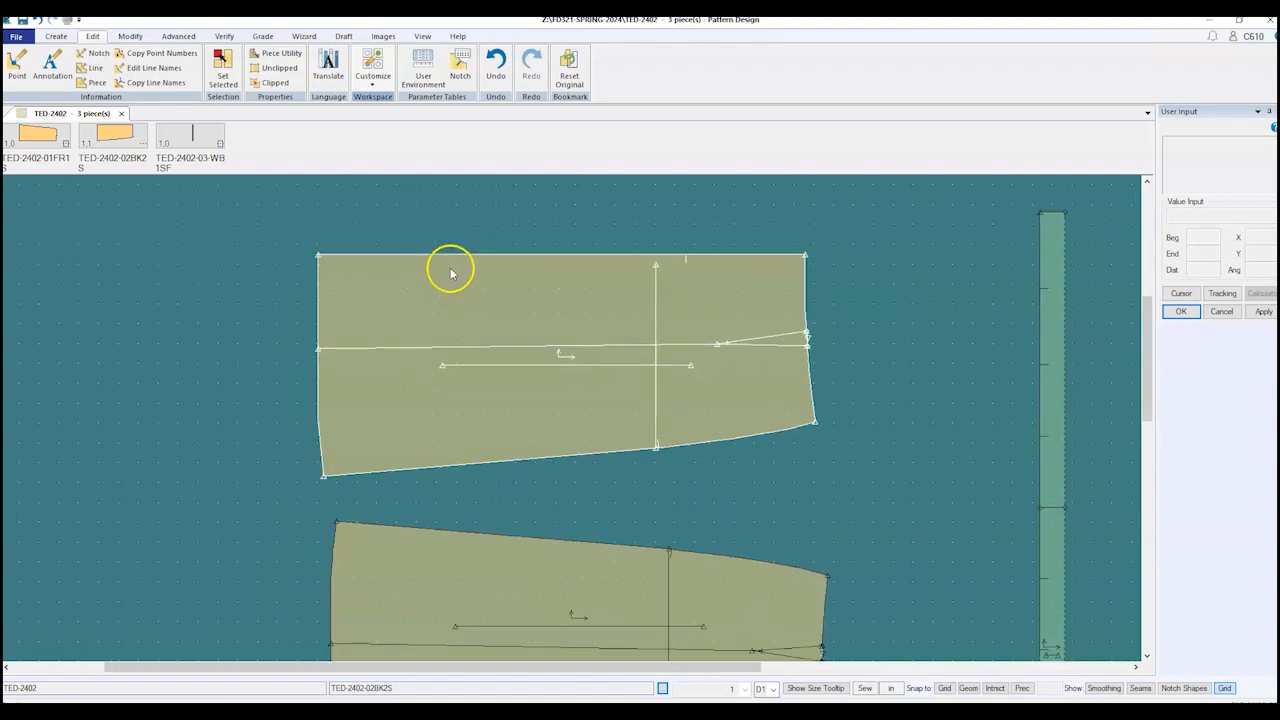
scroll(451, 273, "down", 2)
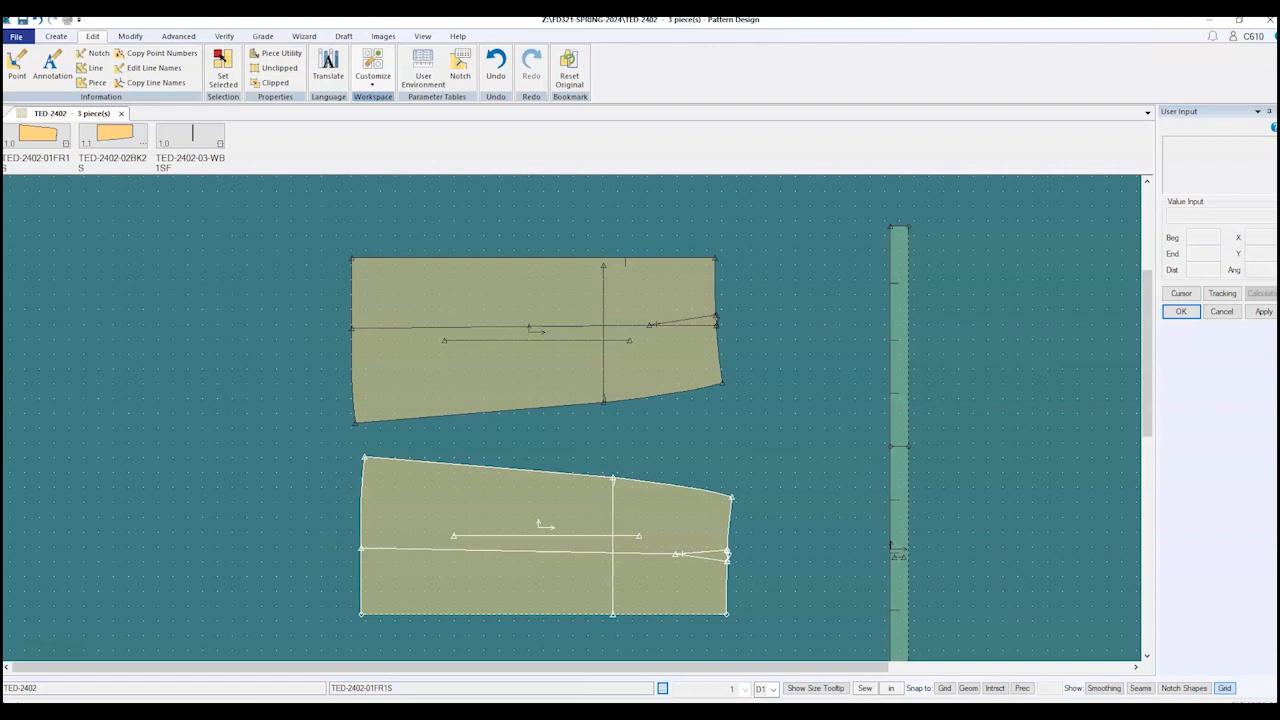
key("super")
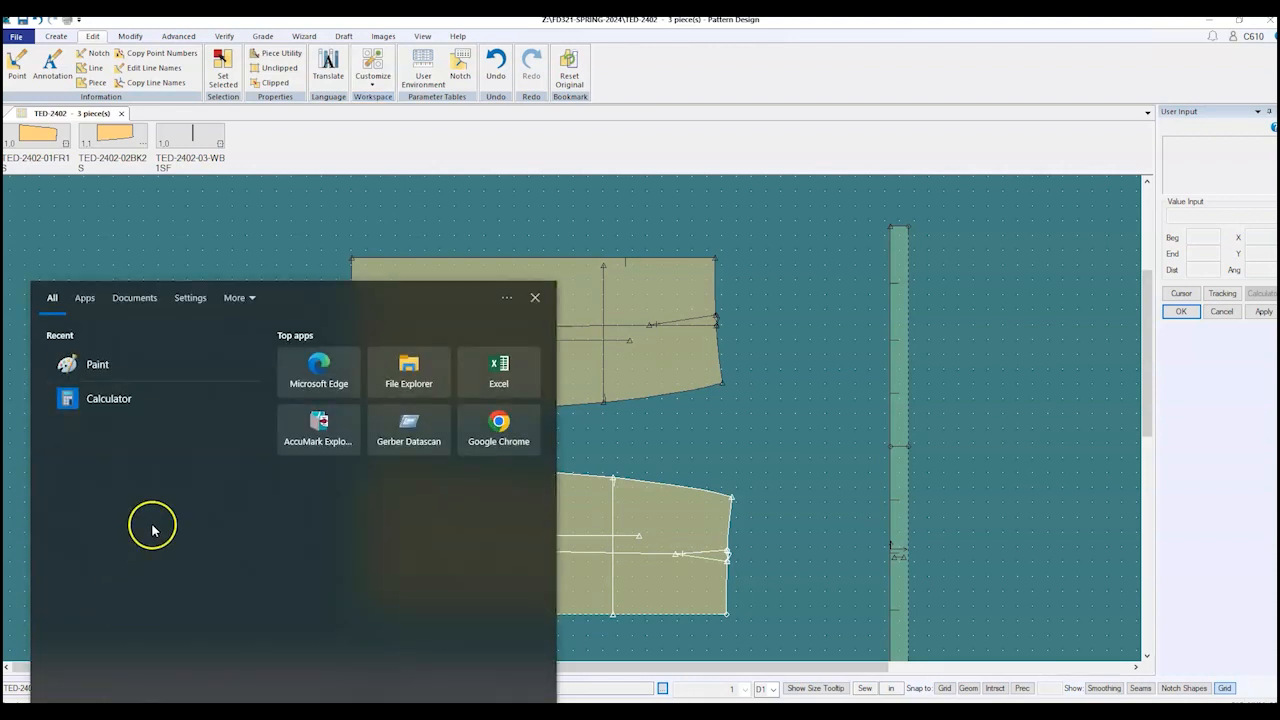
Step: Launch Paint and draw a large text box with font size 48
left_click(100, 365)
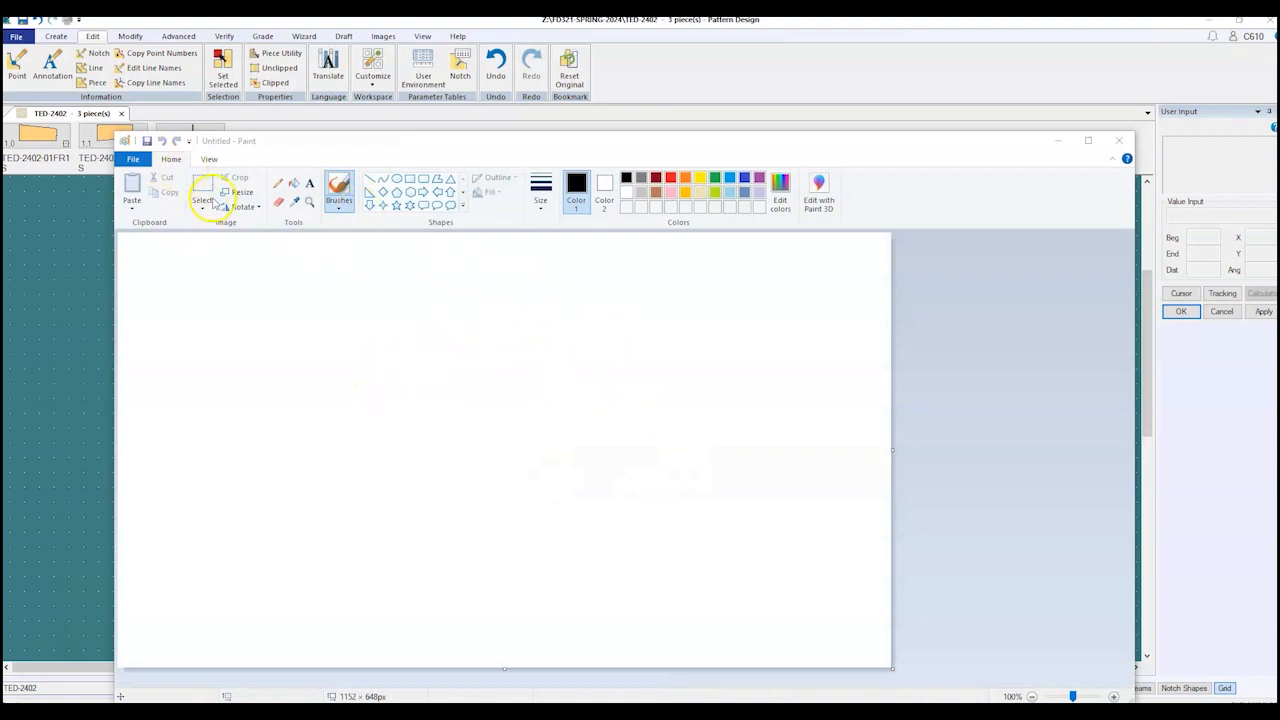
left_click(183, 286)
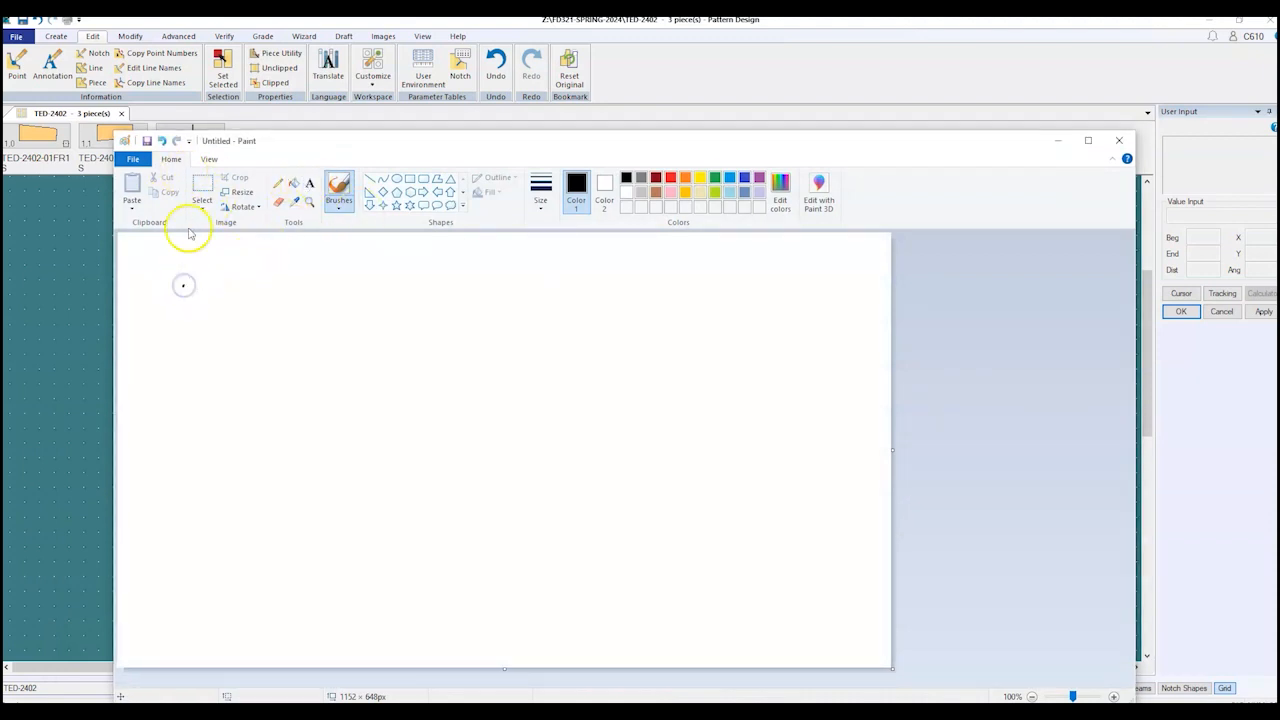
left_click(309, 189)
left_click(189, 286)
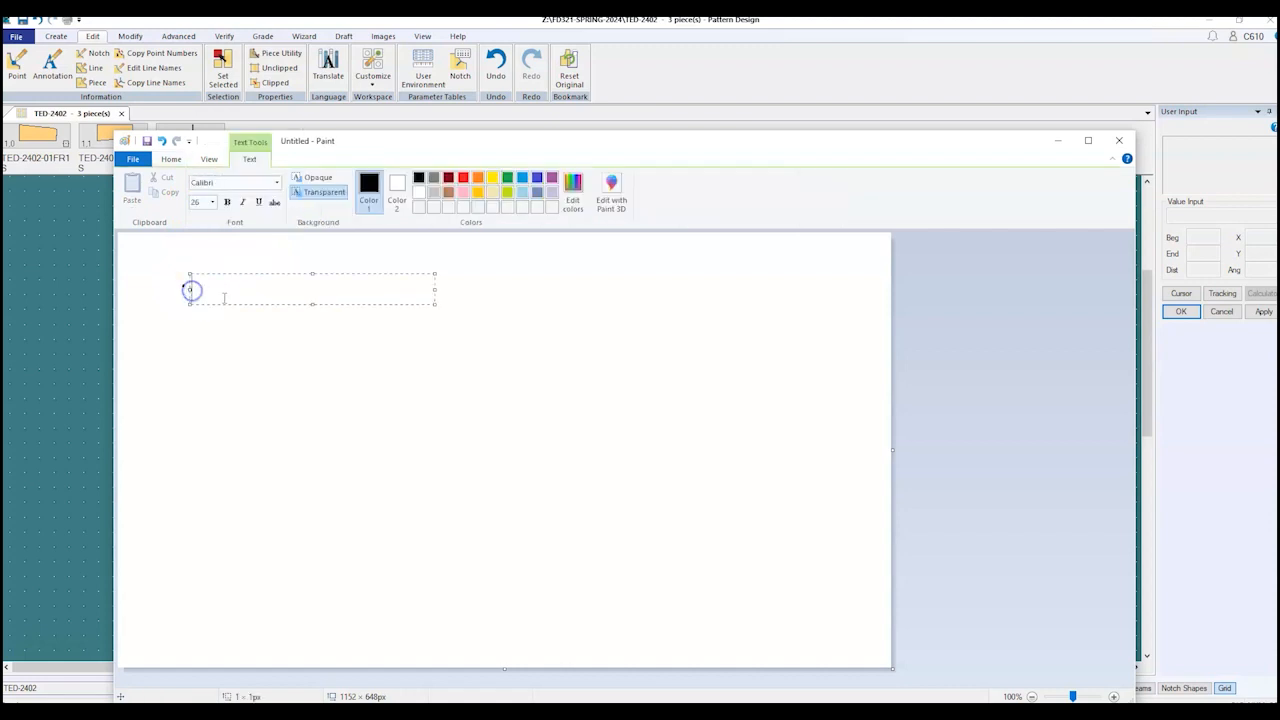
left_click_drag(313, 304, 313, 557)
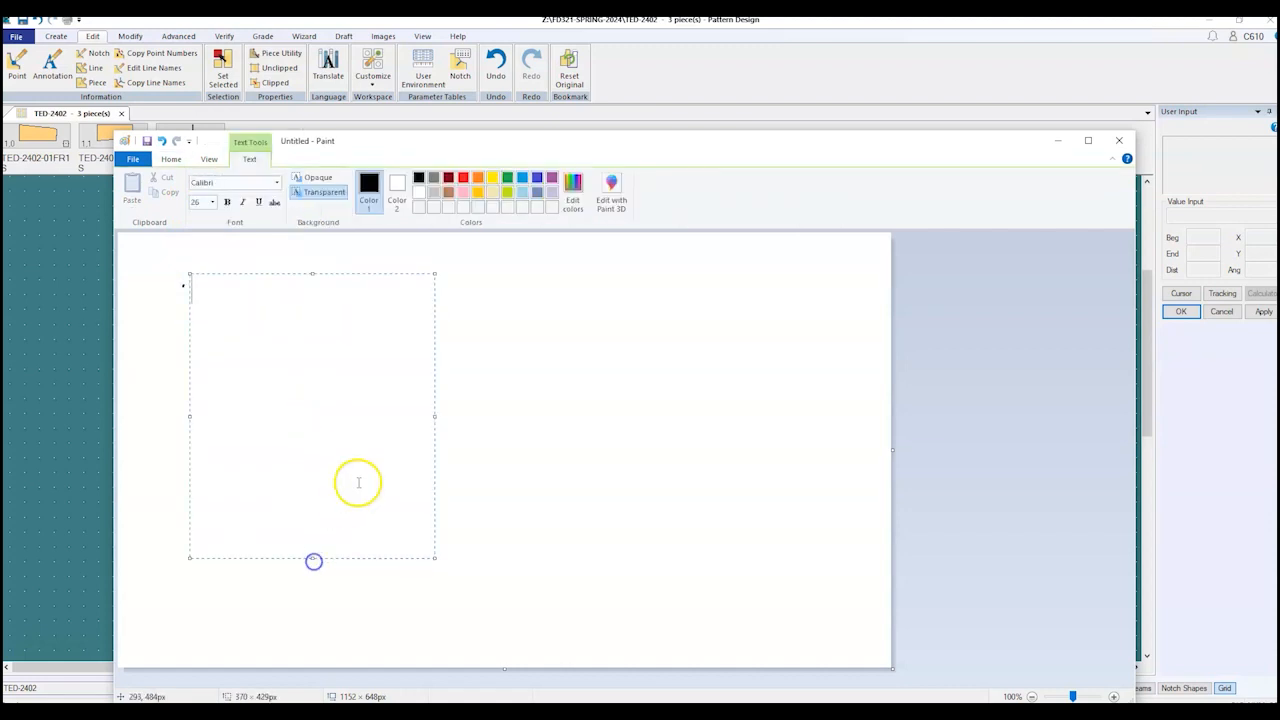
left_click_drag(436, 417, 651, 462)
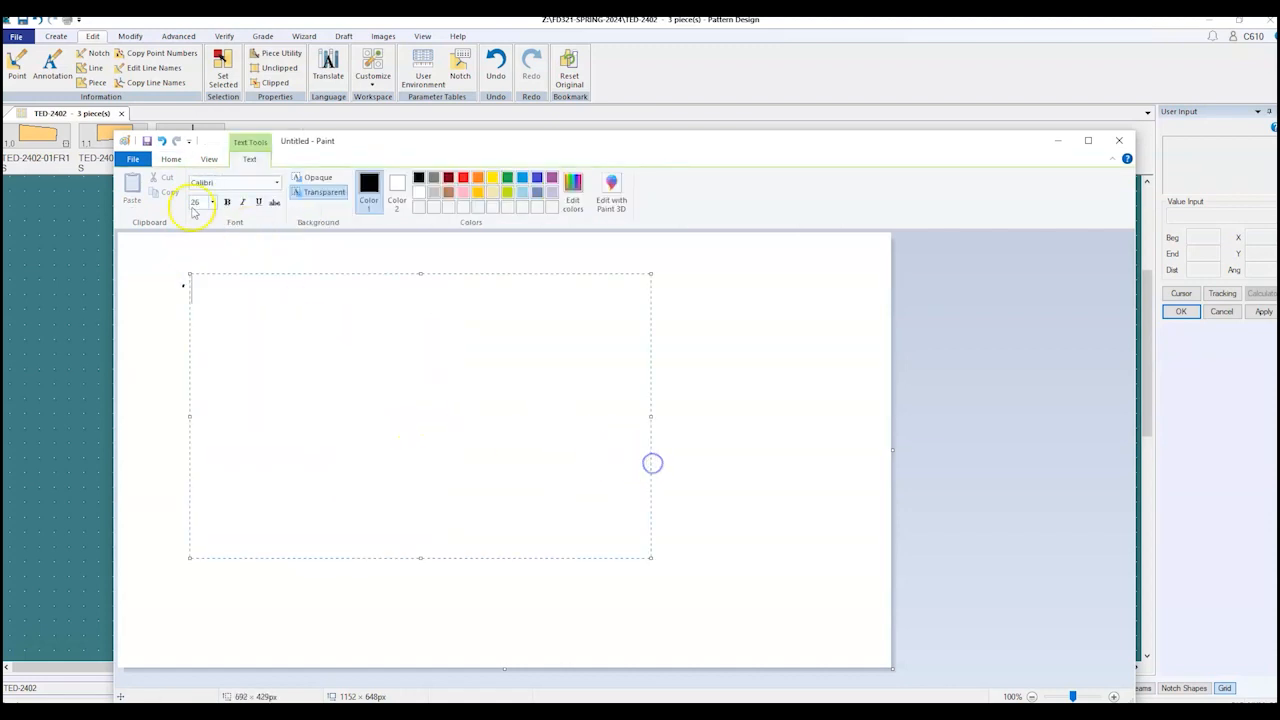
left_click(212, 202)
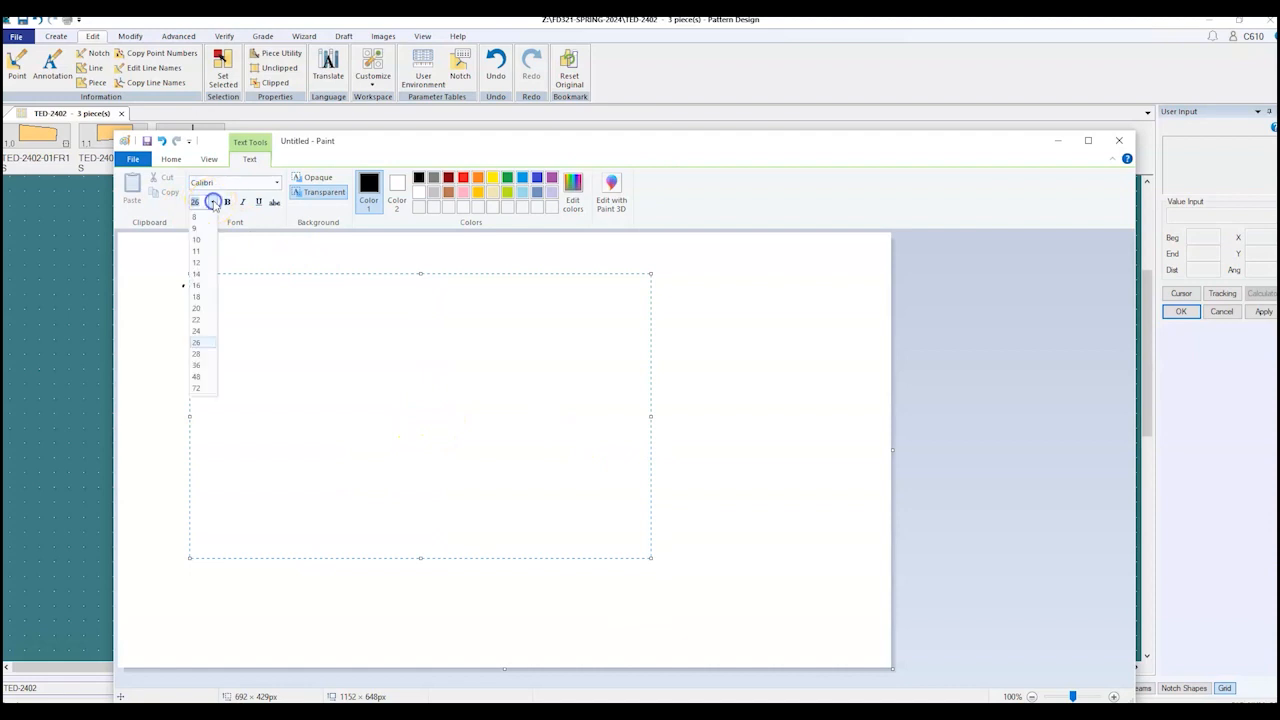
left_click(200, 371)
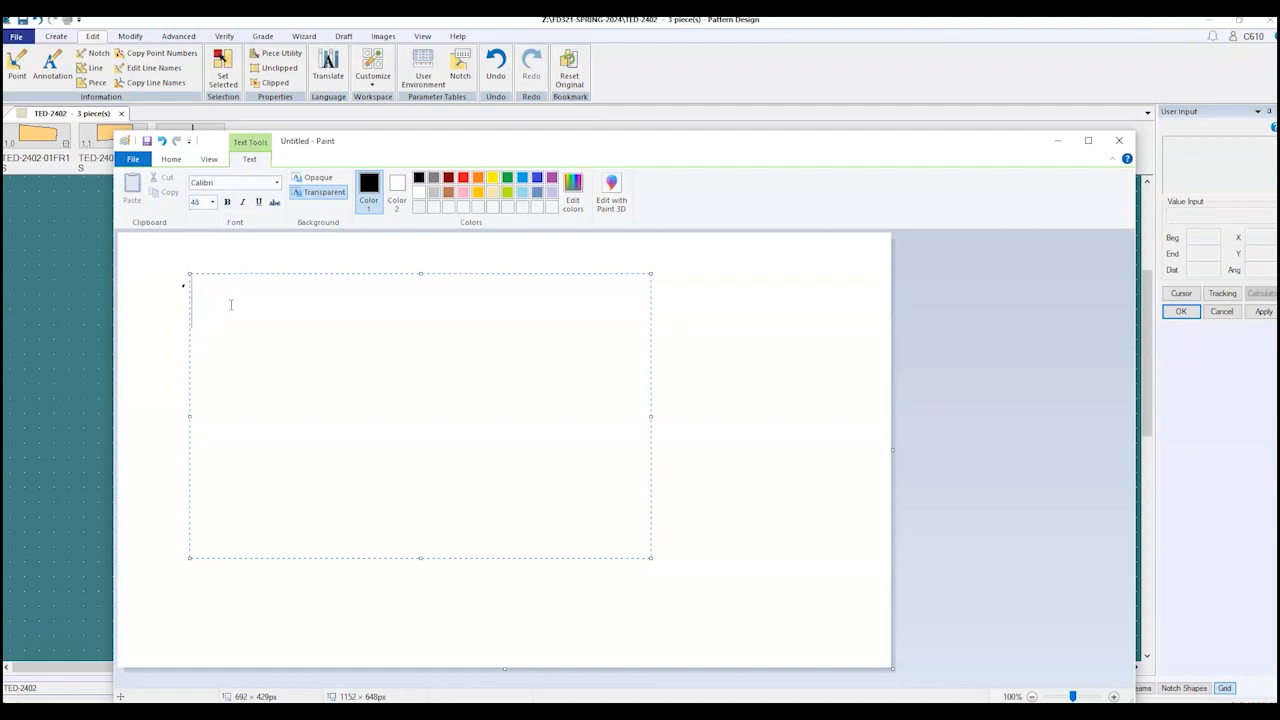
Step: Type the first piece name XXX-2402-01FC1S in the text box
type("XXx-24")
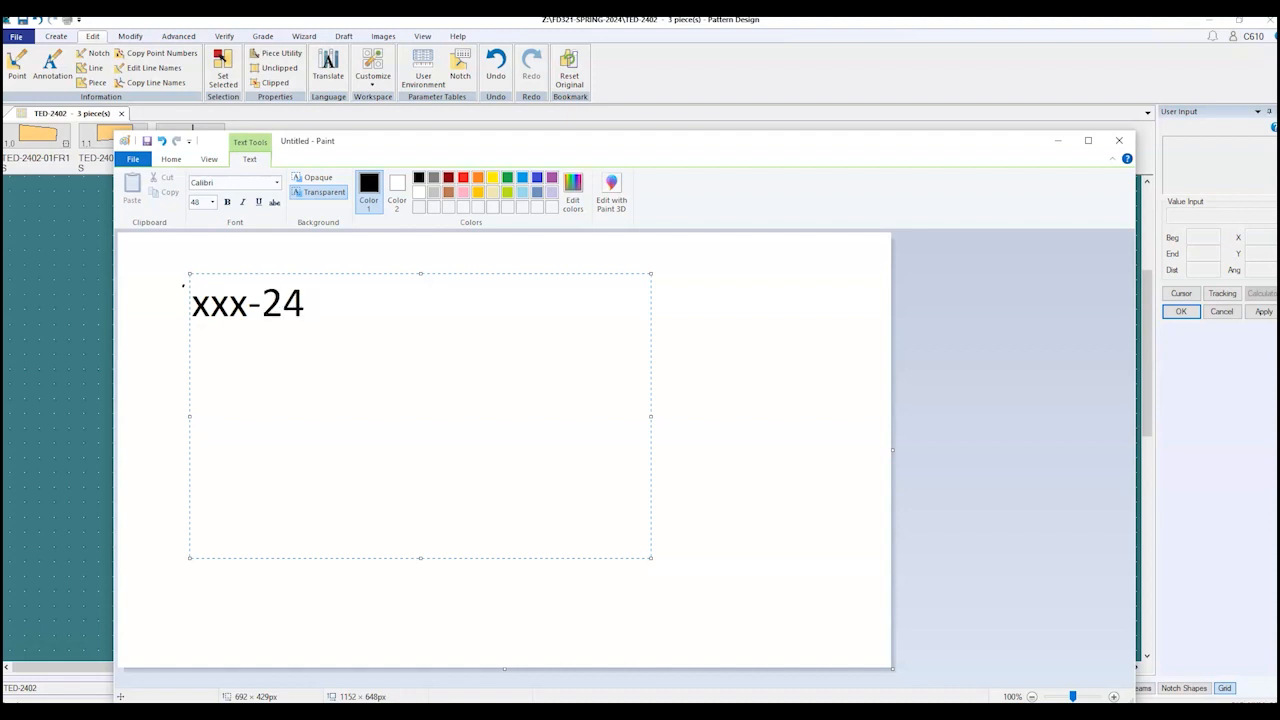
type("02-01")
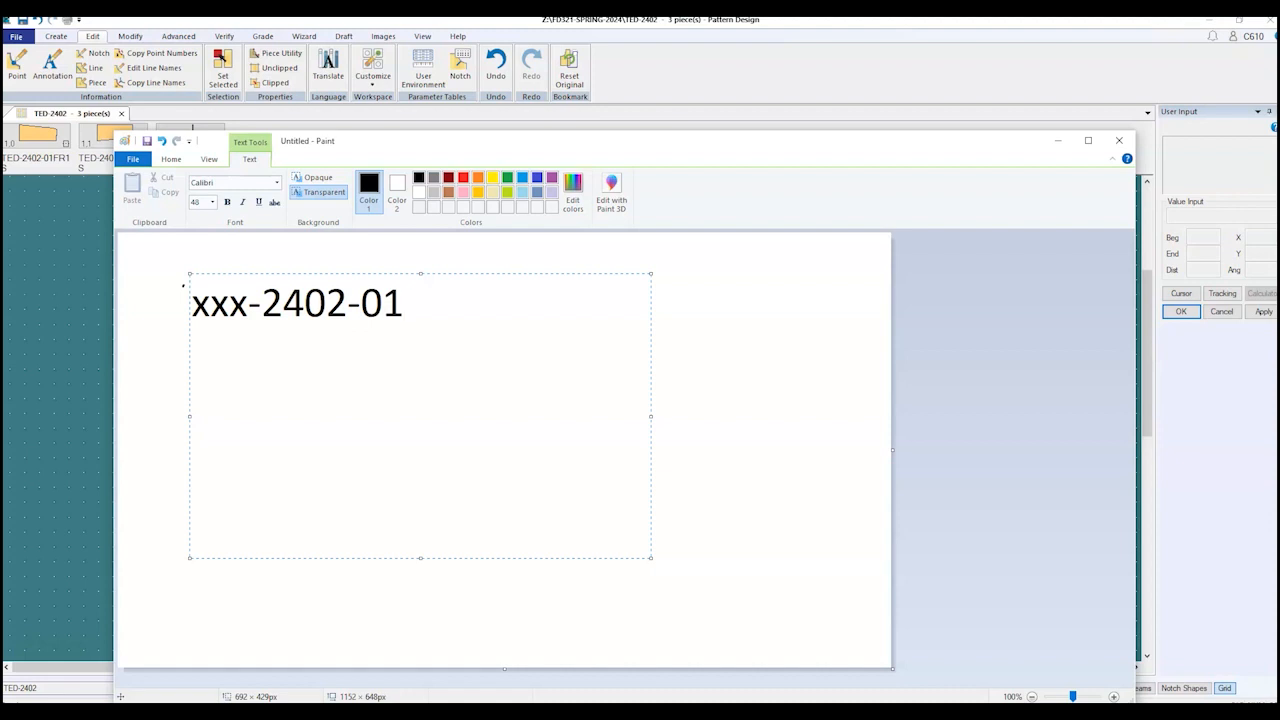
type("FC1S")
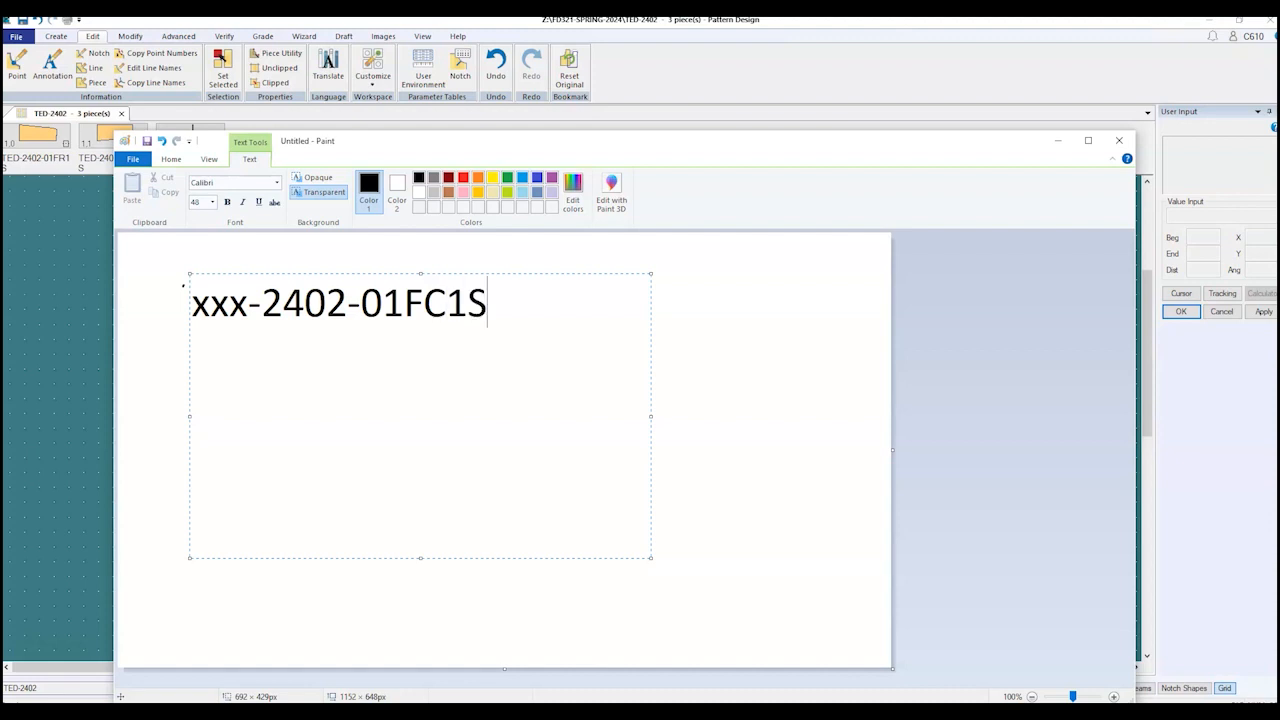
Step: Add a second line XXX-2402-02FS2S and correct the first line's prefix to uppercase XXX
key("Return")
type("XXX")
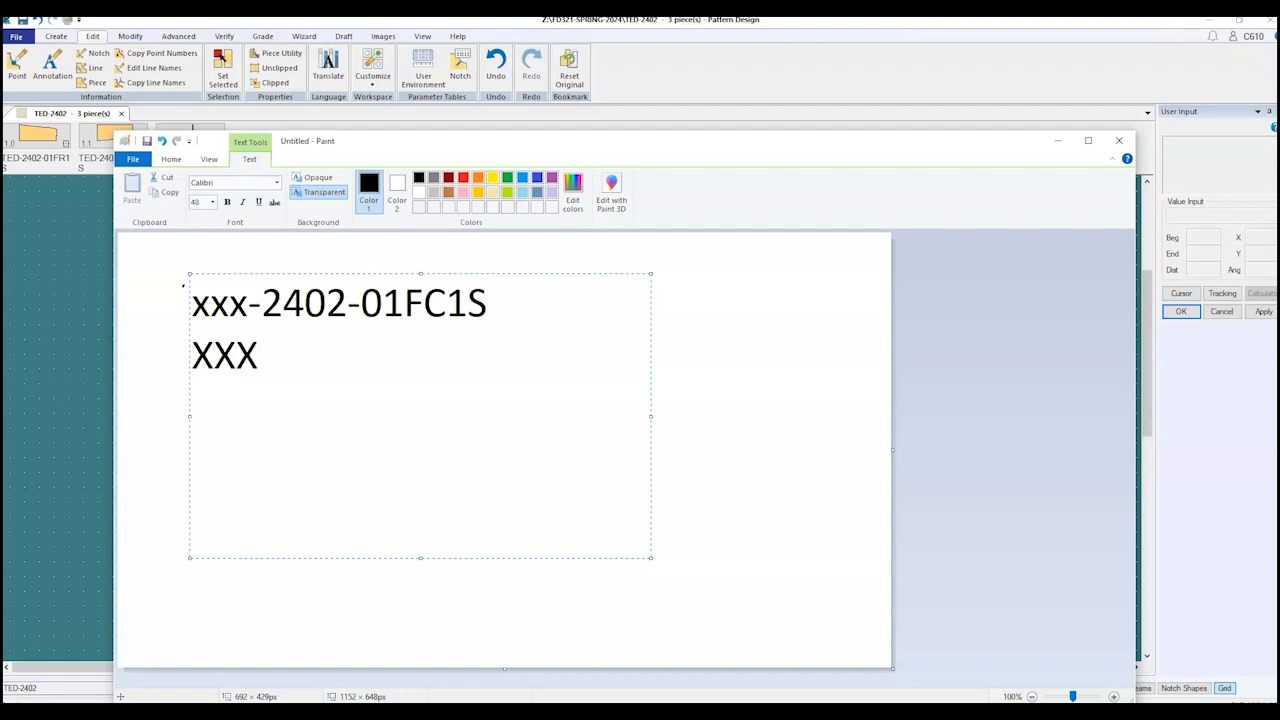
left_click(248, 304)
key("BackSpace")
key("BackSpace")
key("BackSpace")
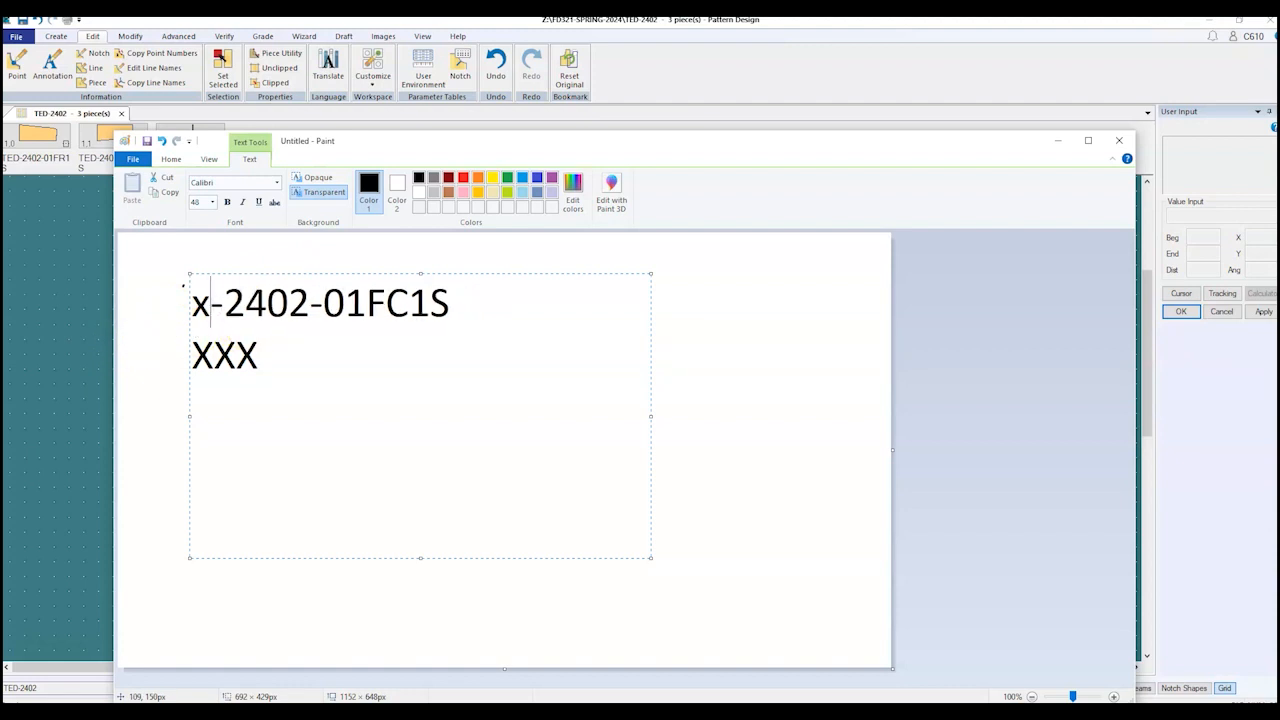
type("XXX")
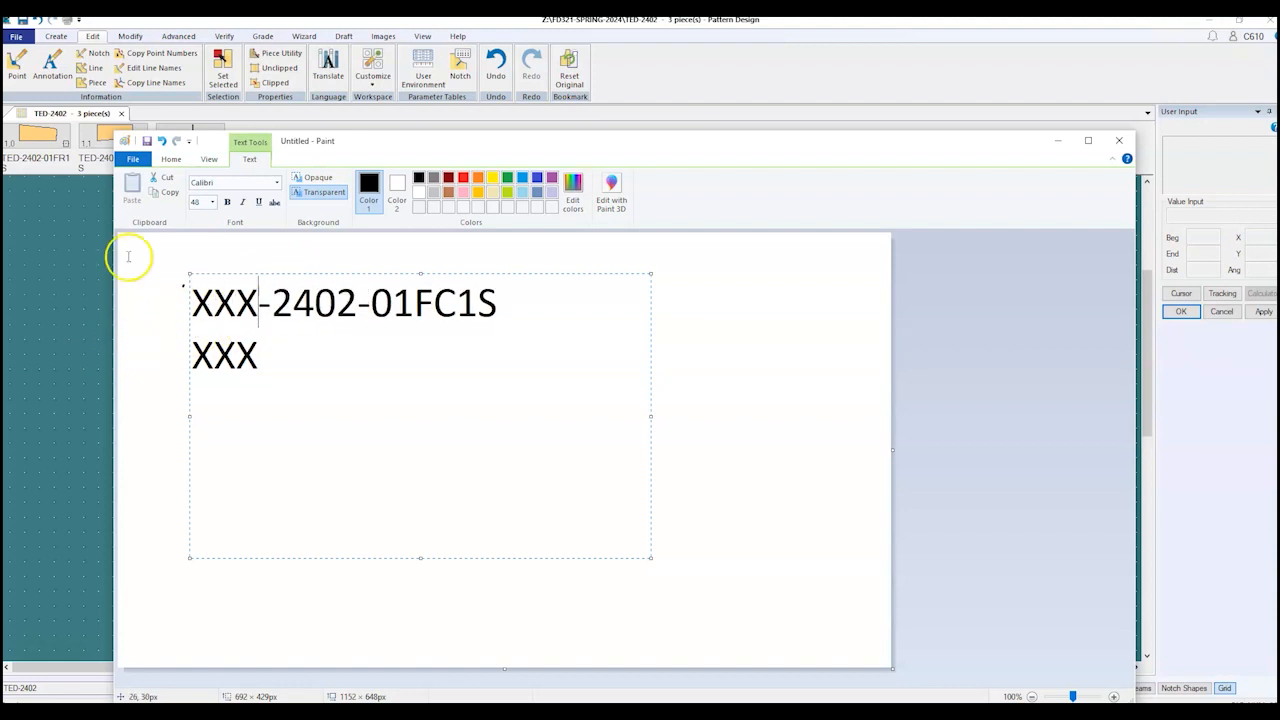
left_click(263, 351)
type("-24")
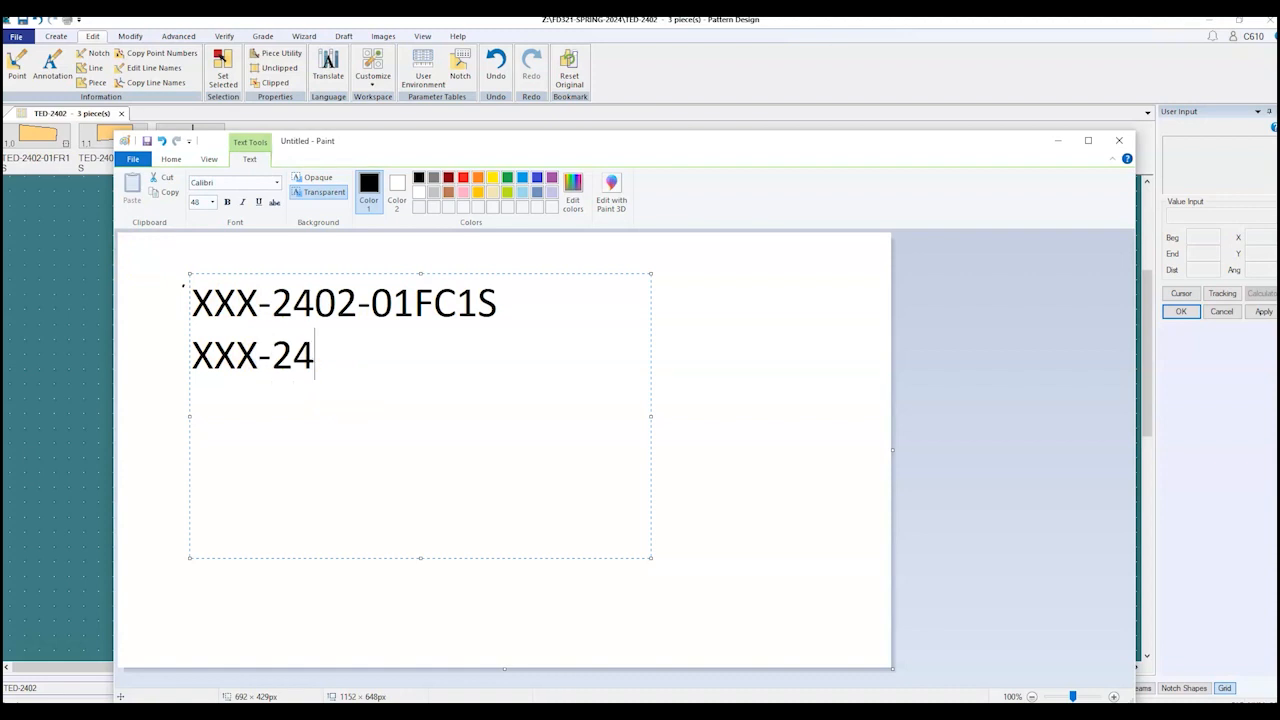
type("02-")
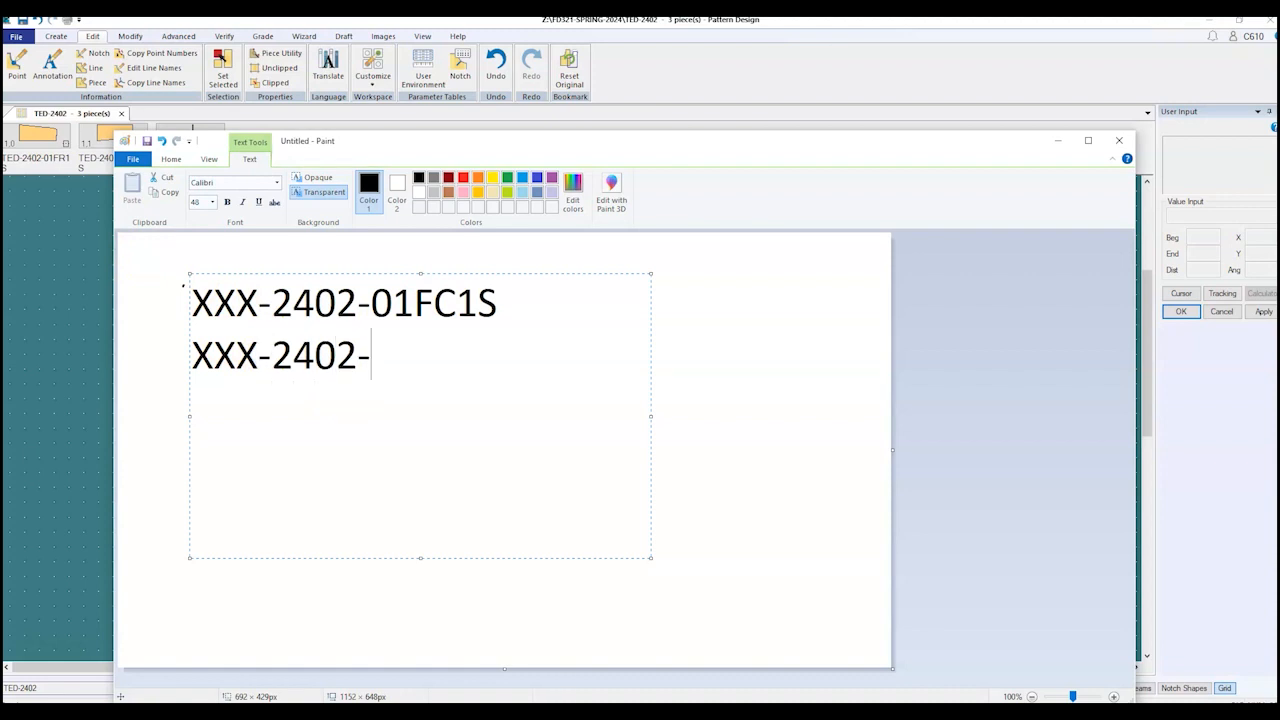
type("02FS")
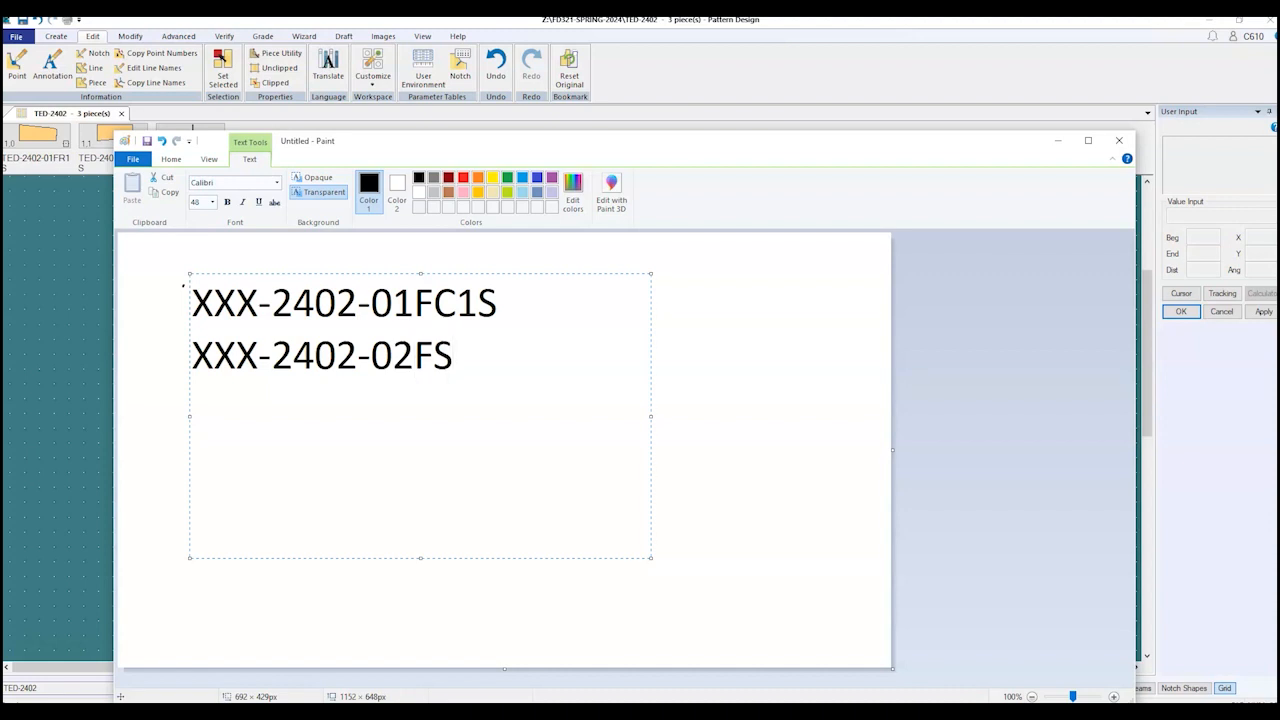
type("2S")
Step: Add the lines XXX-2402-03BC2S and XXX-2402-04BS2S, correcting 2403 to 2402
key("Return")
type("XXX-2402")
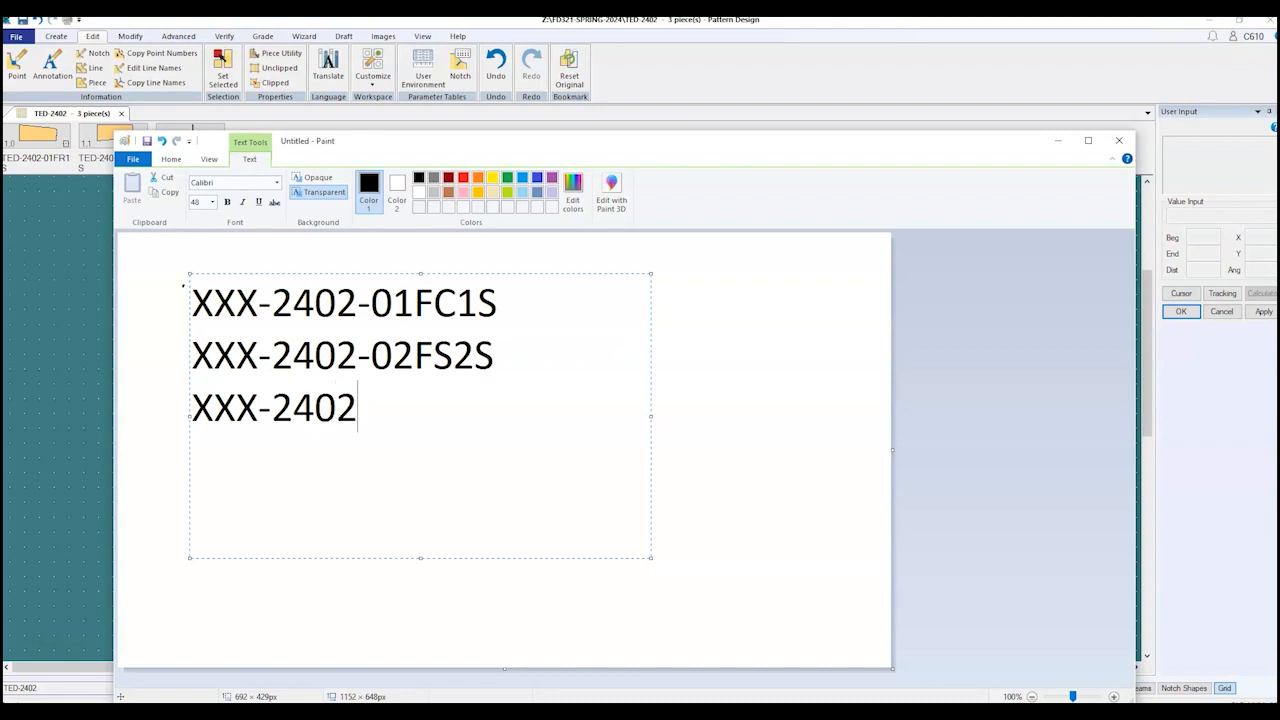
type("-03")
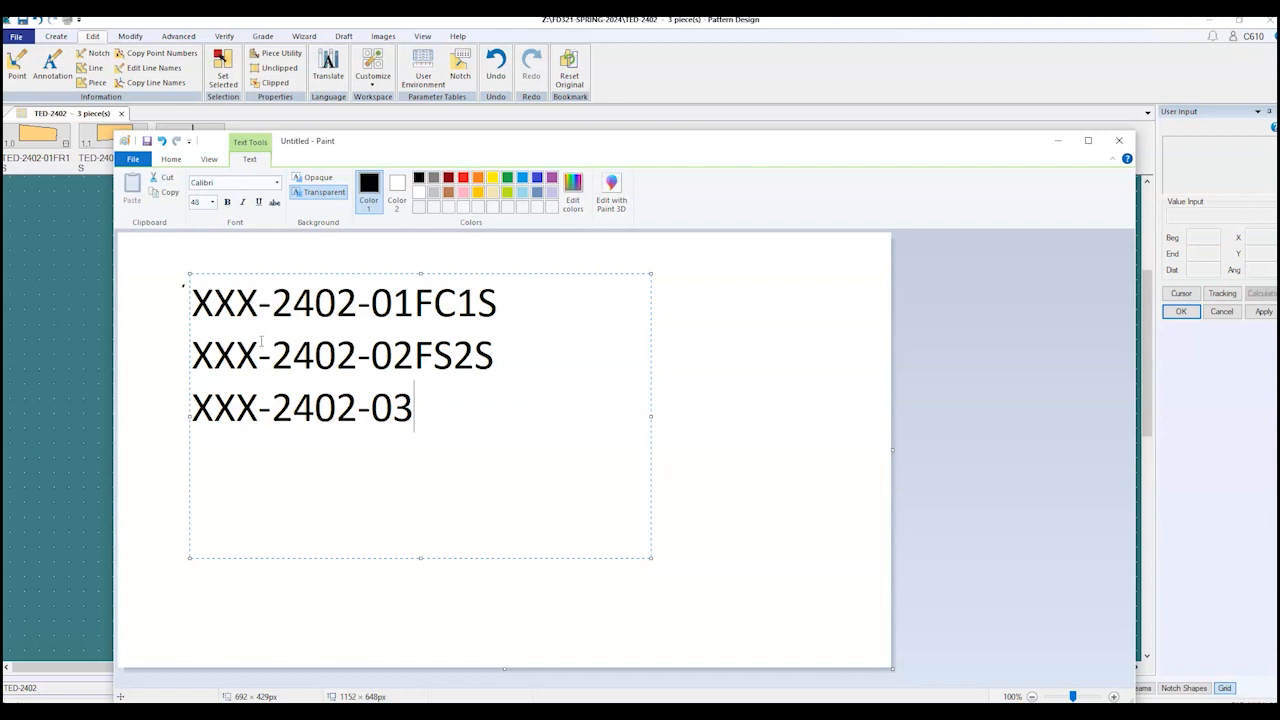
type("BC")
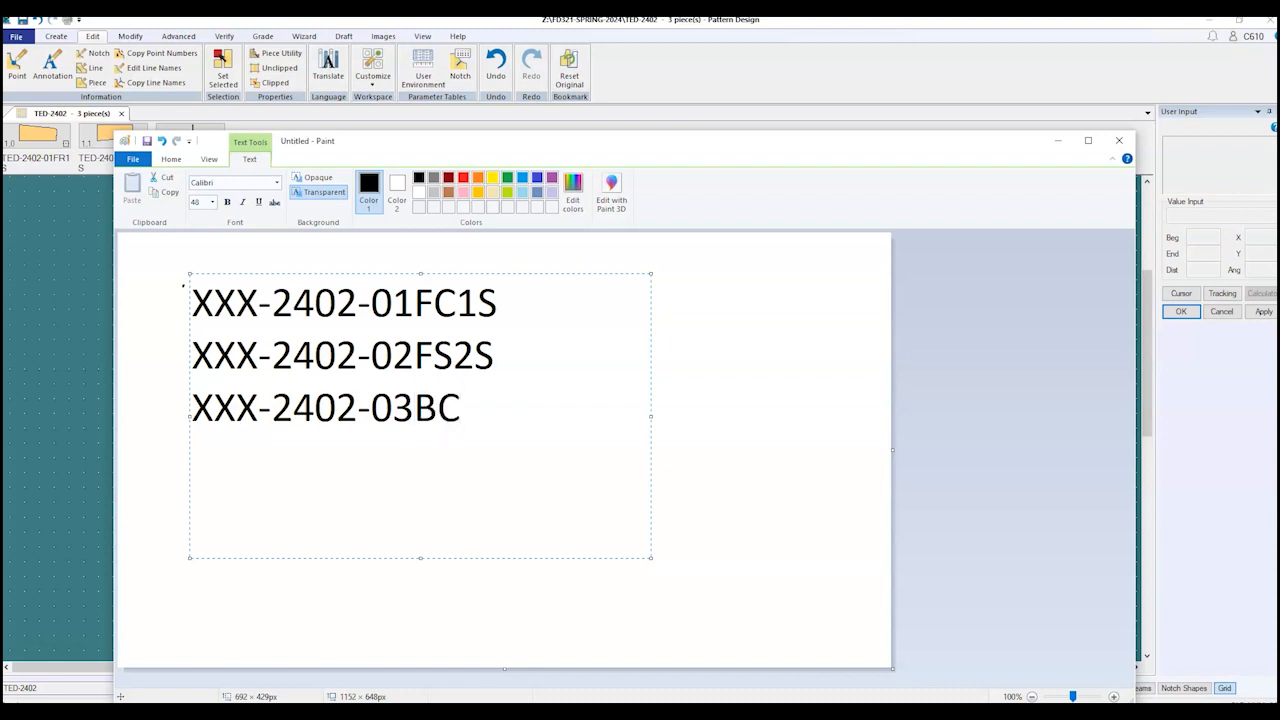
type("2S")
key("Return")
type("XXX")
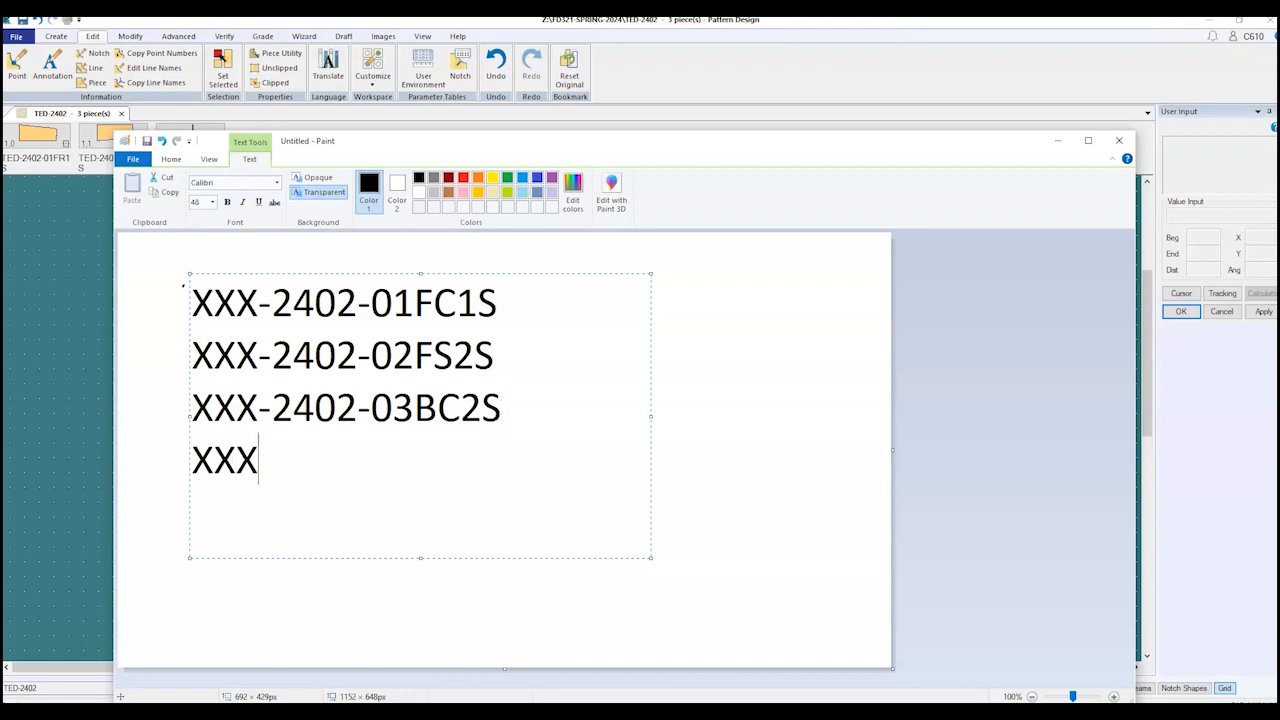
type("-240")
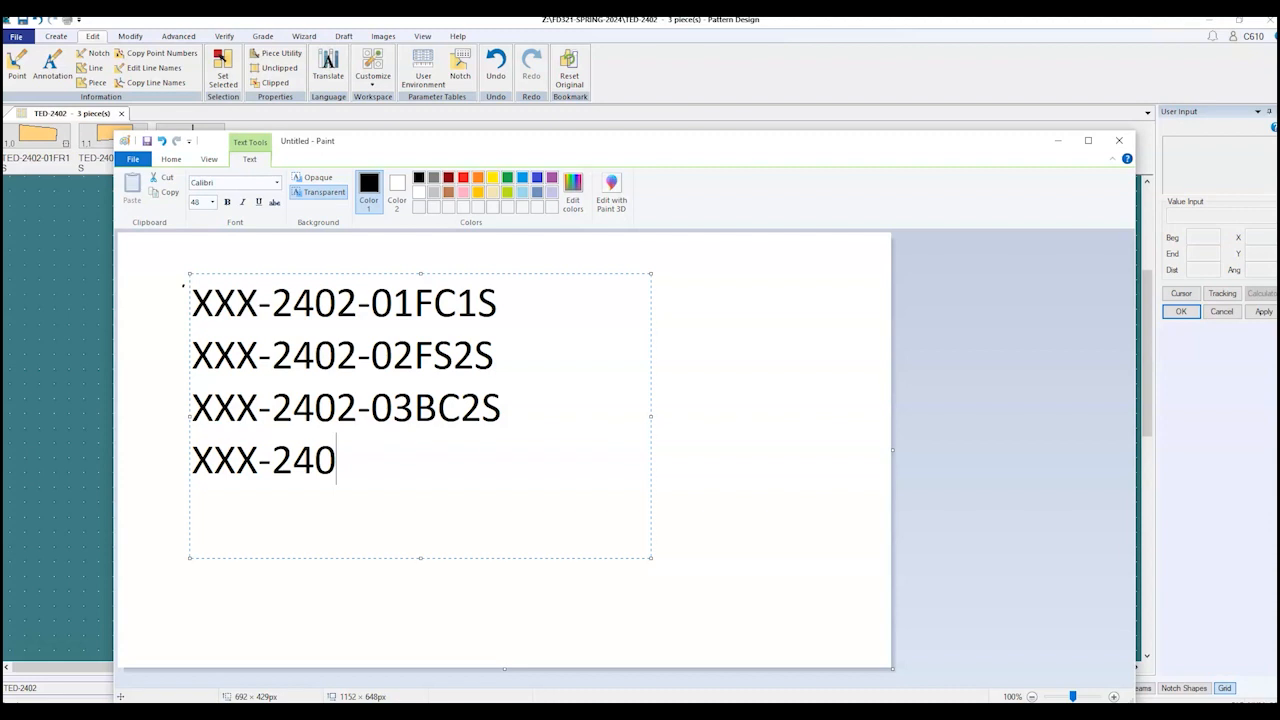
type("3-04B")
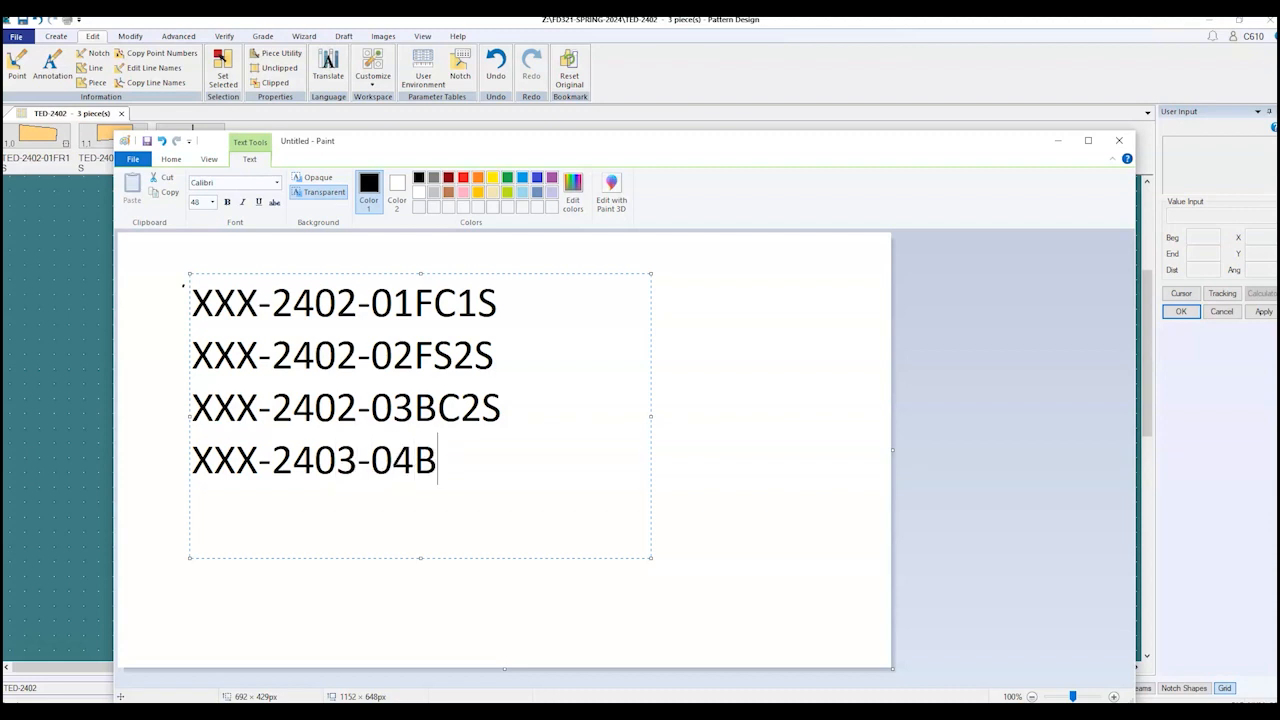
type("S2S")
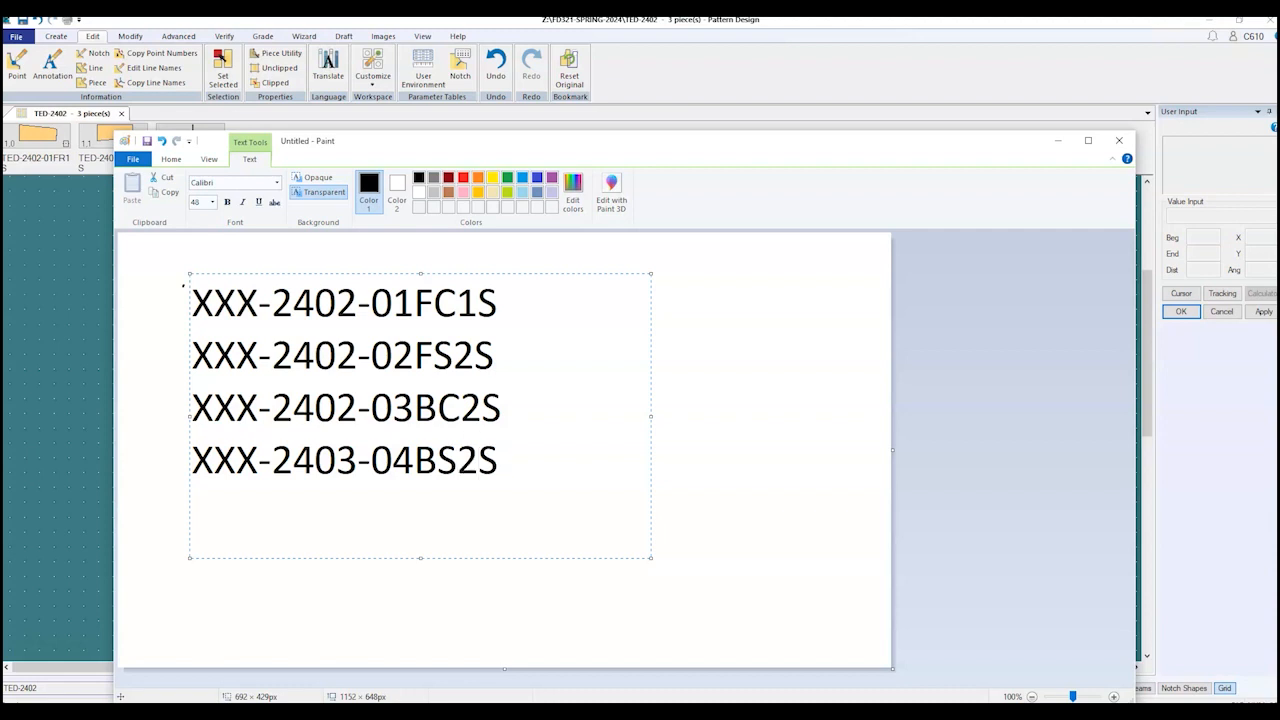
key("Left")
key("Left")
key("Left")
key("Left")
key("Left")
key("Left")
key("Left")
key("BackSpace")
type("2")
key("Right")
key("Right")
key("Right")
key("Right")
key("Right")
key("Right")
key("Right")
Step: Add the fifth name XXX-2402-05WB1SF, commit the text, and minimize Paint
key("Return")
type("XXX")
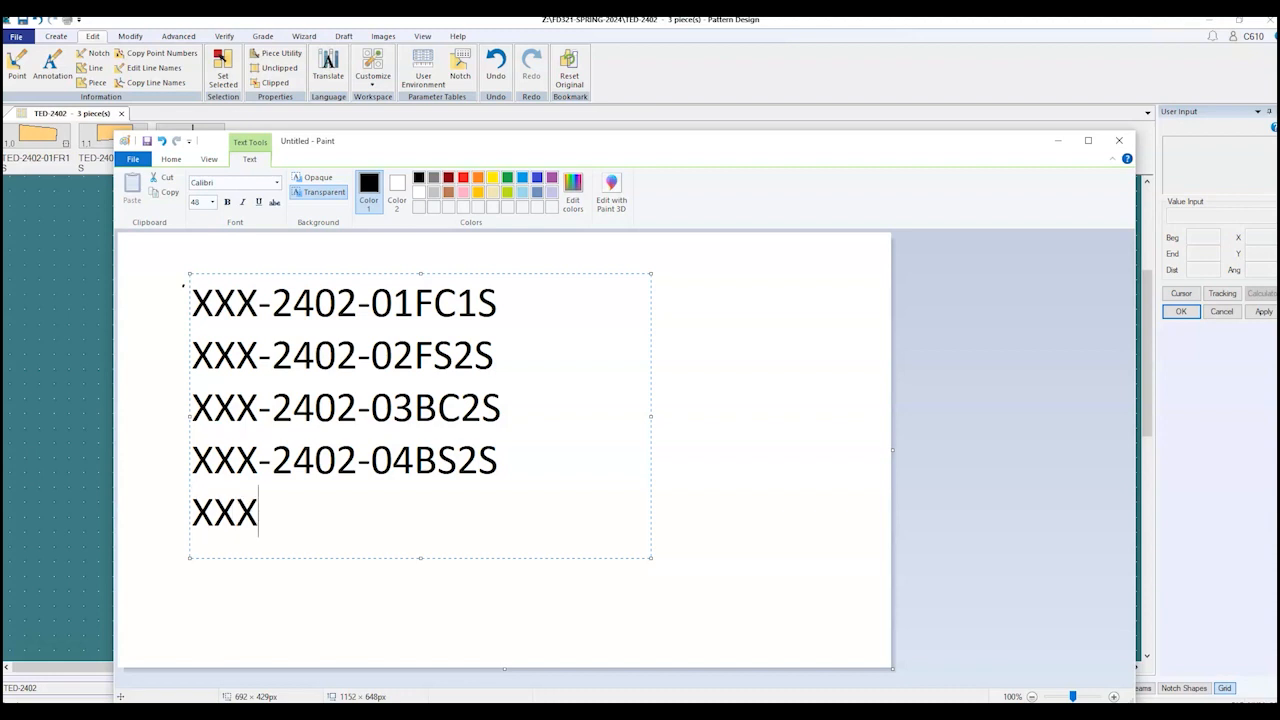
type("-240")
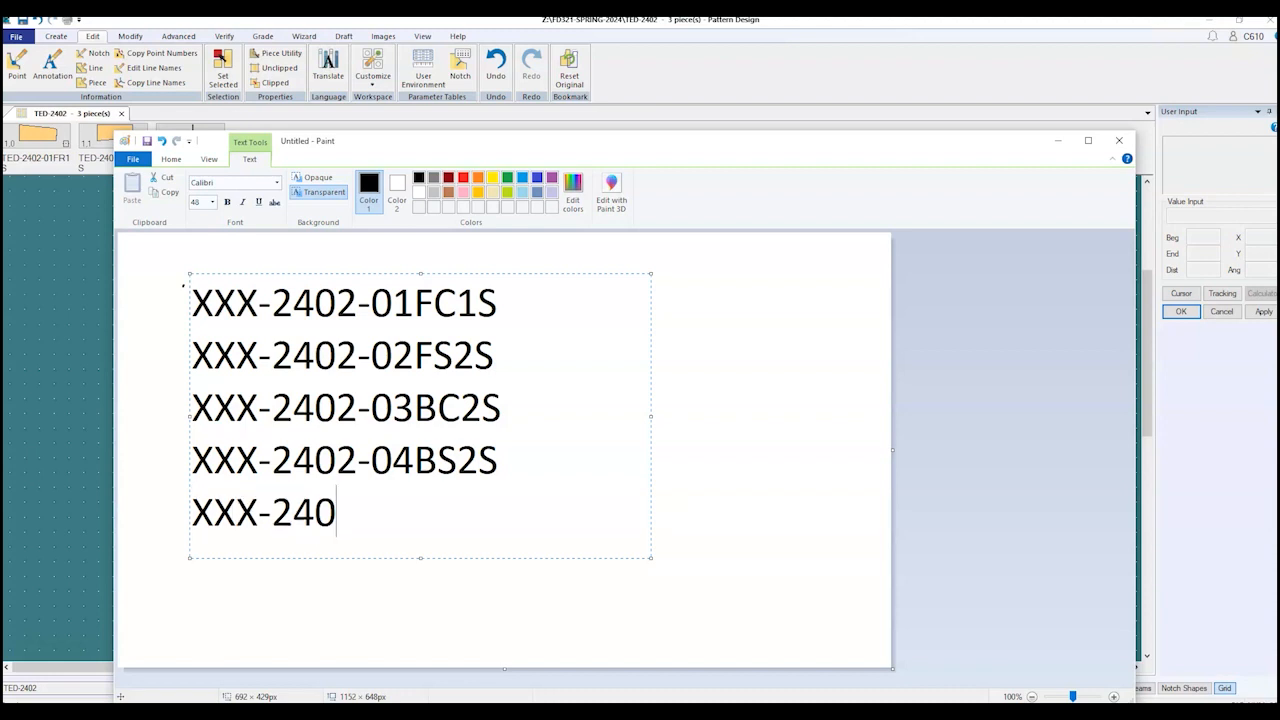
type("2-05")
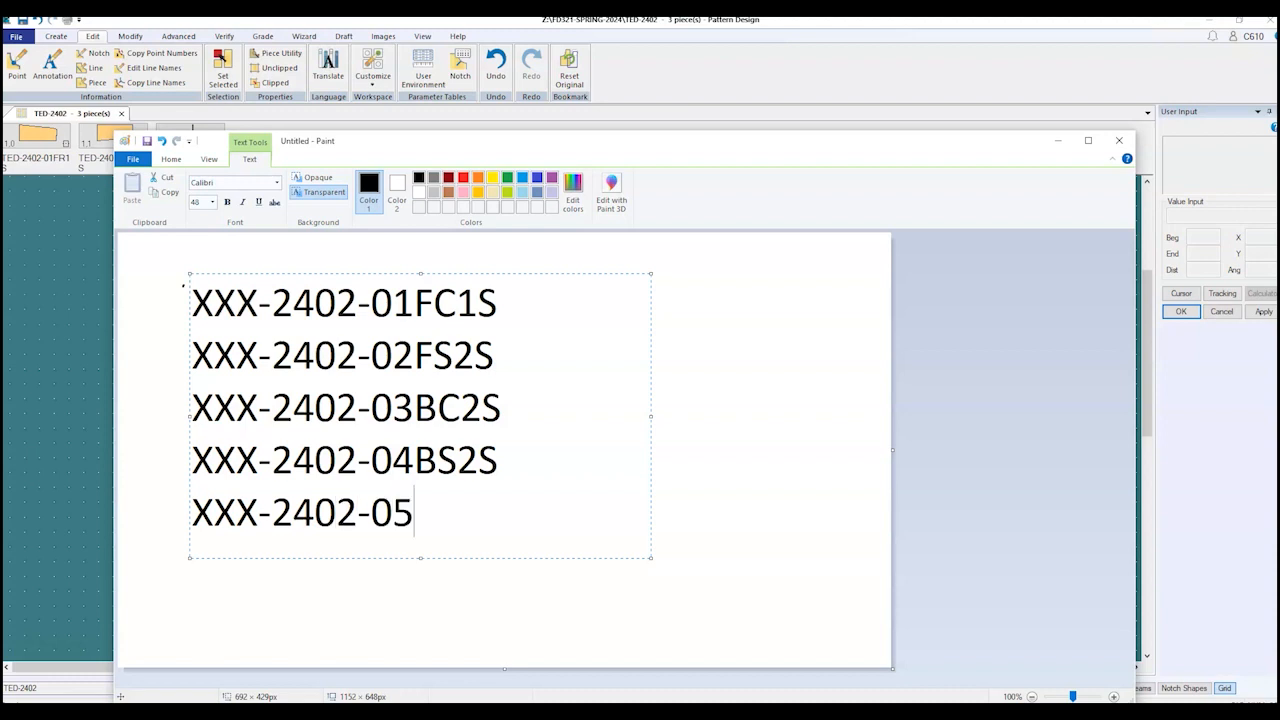
type("WB1SF")
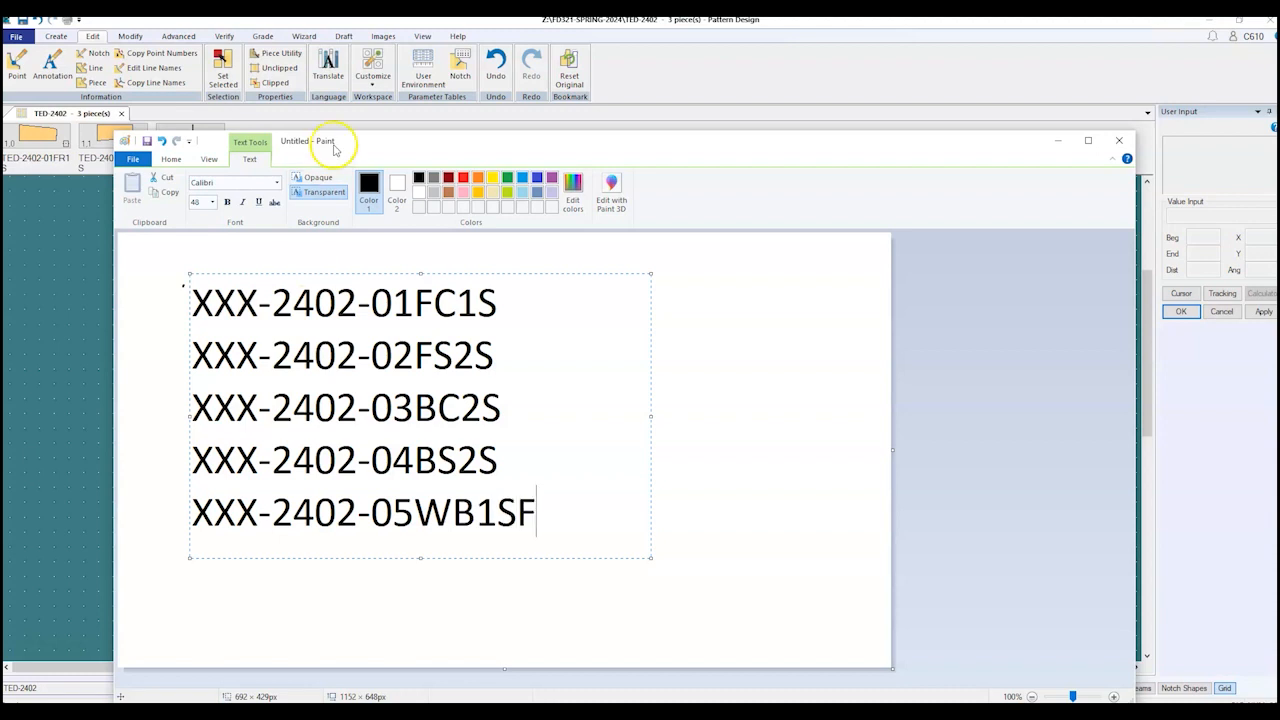
left_click(762, 421)
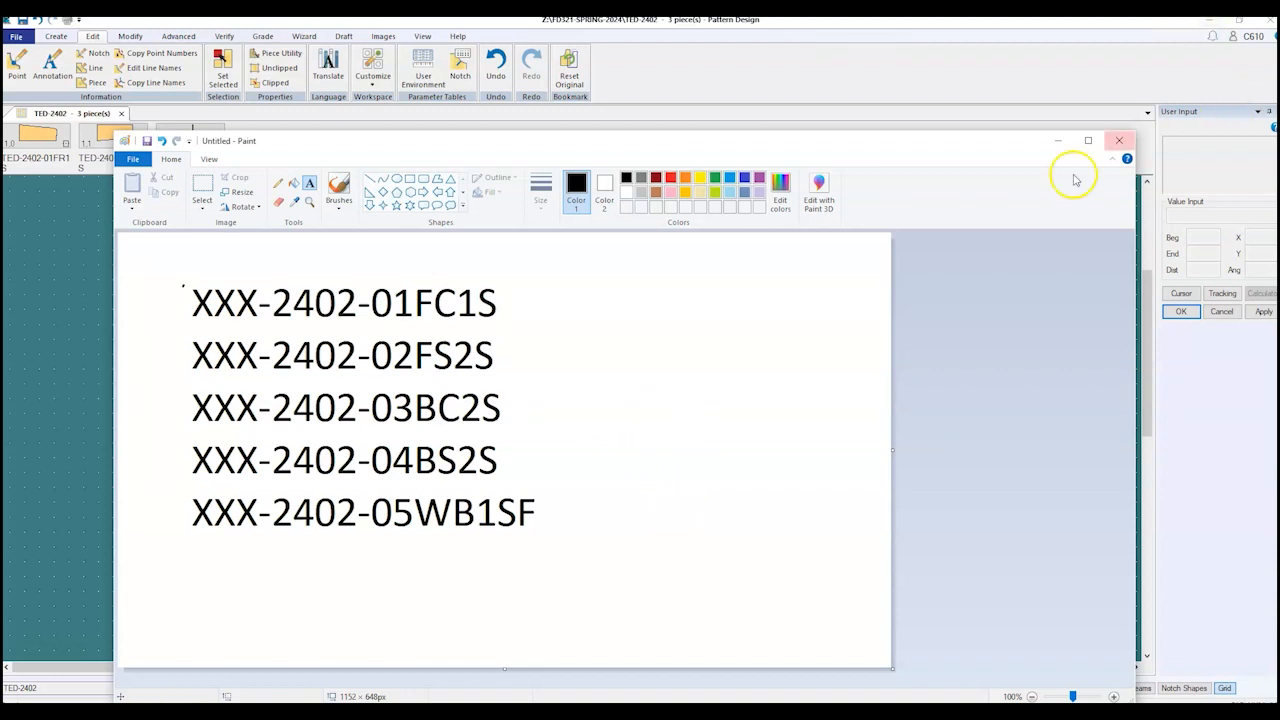
left_click(1056, 146)
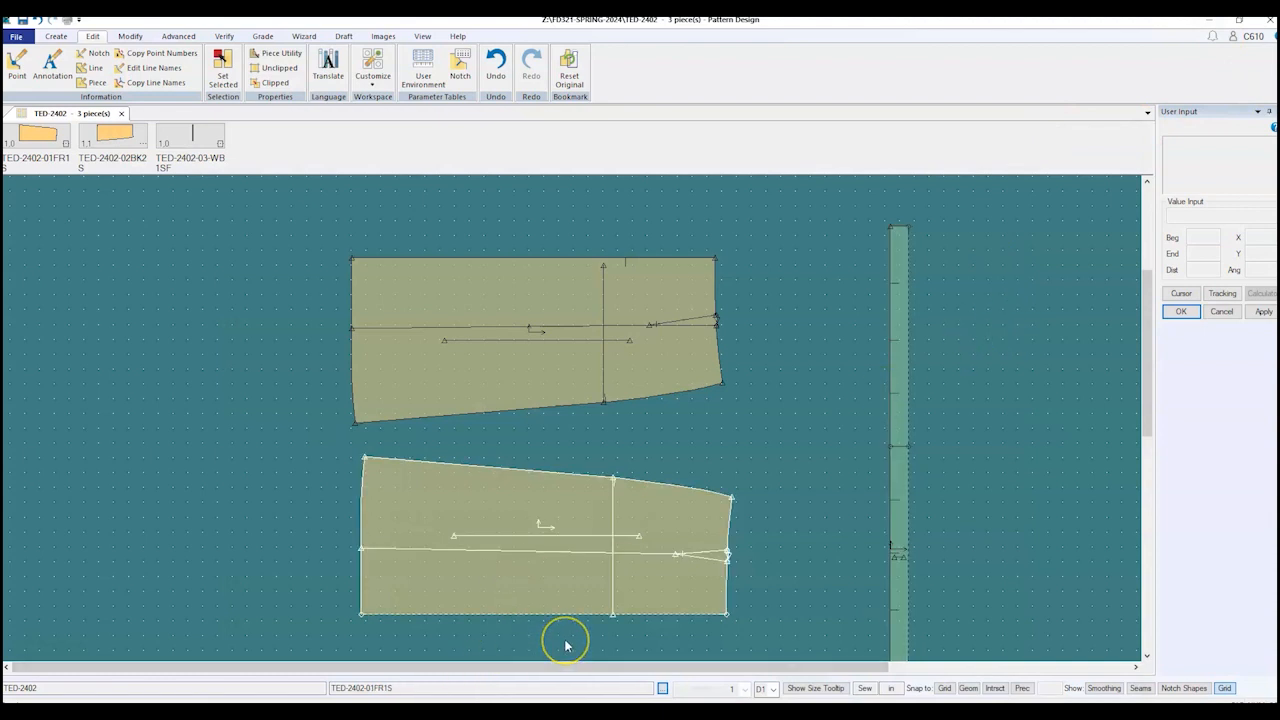
Step: Zoom to the TED-2402-01FR1S piece, start Trace, and finish selecting its perimeter lines
key("F9")
scroll(597, 572, "down", 2)
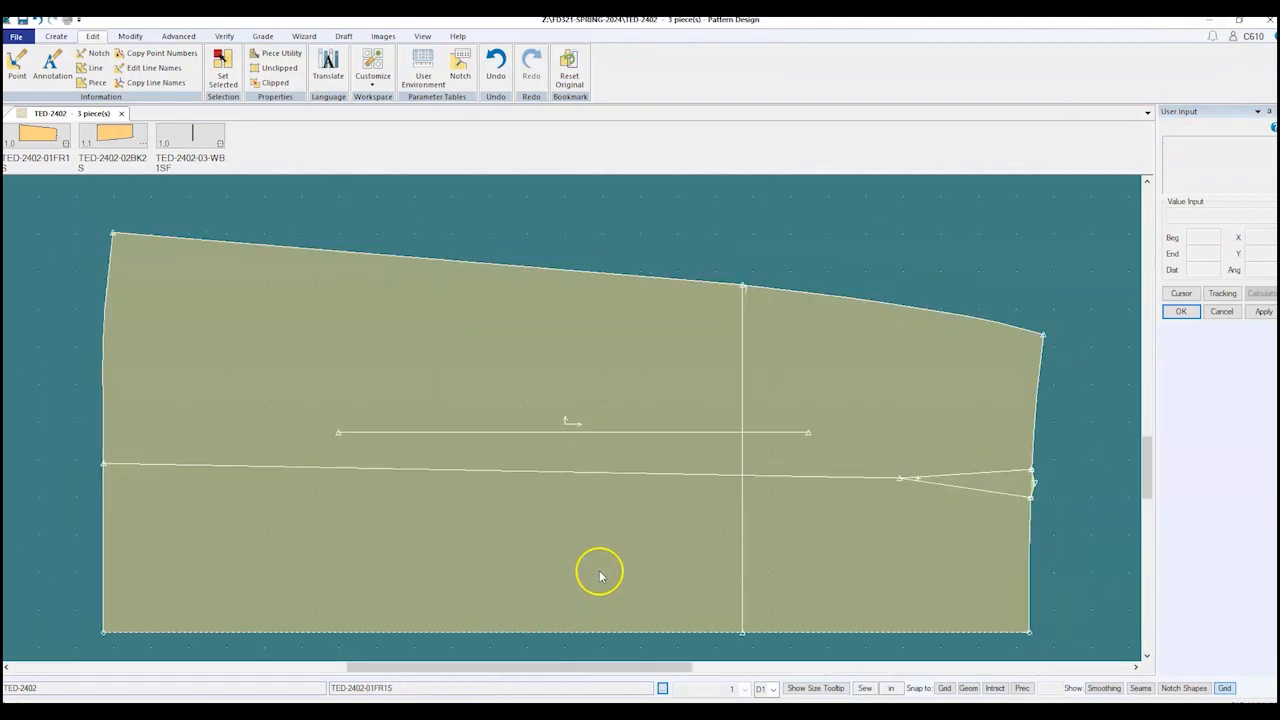
scroll(597, 567, "down", 1)
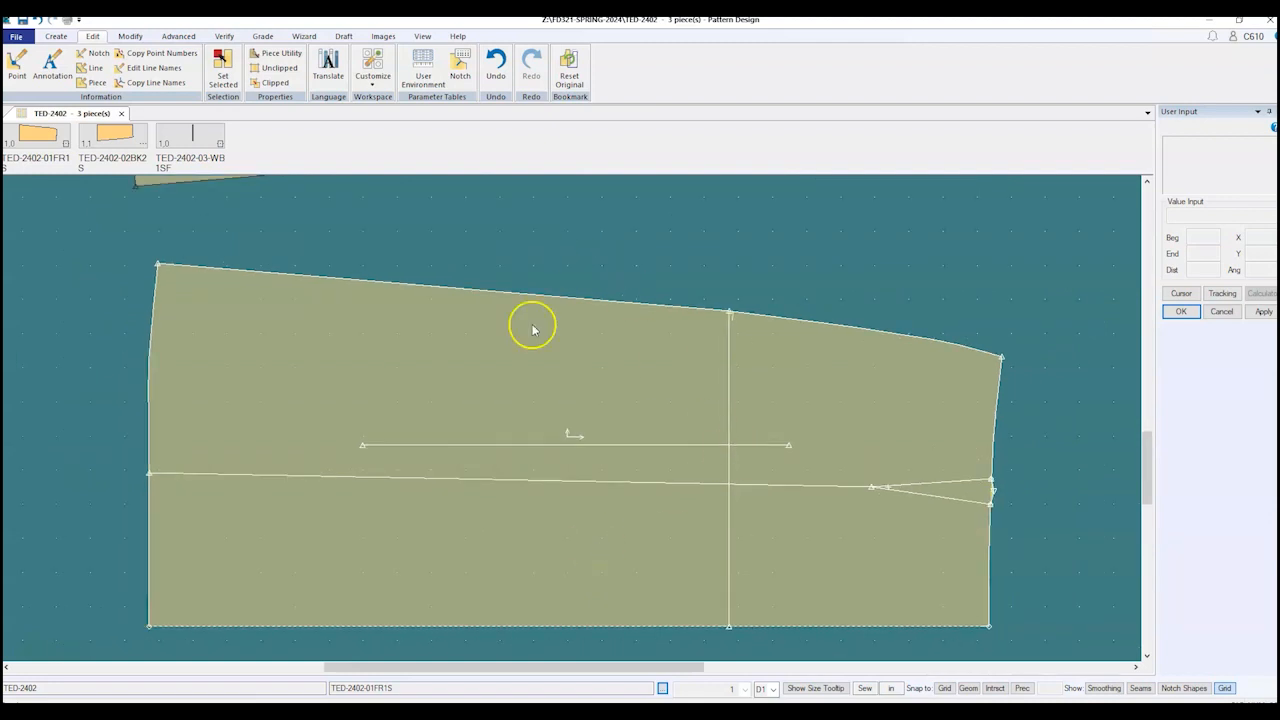
left_click(57, 37)
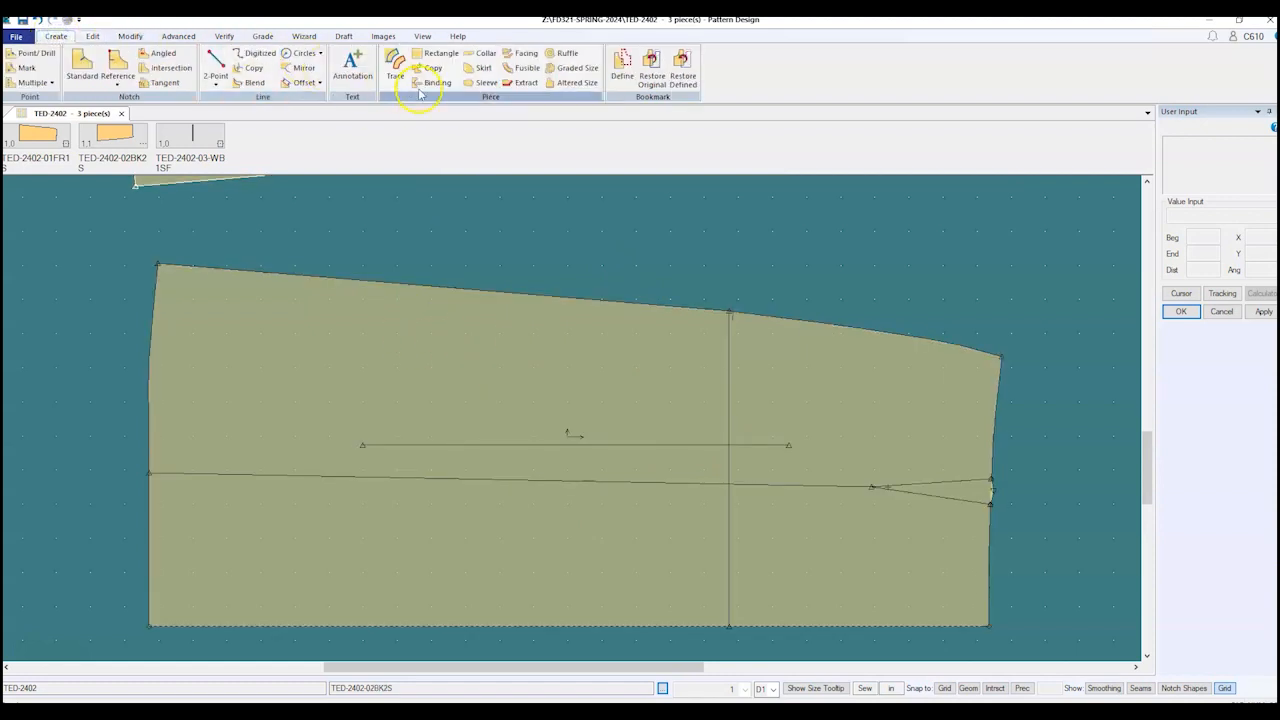
left_click(396, 70)
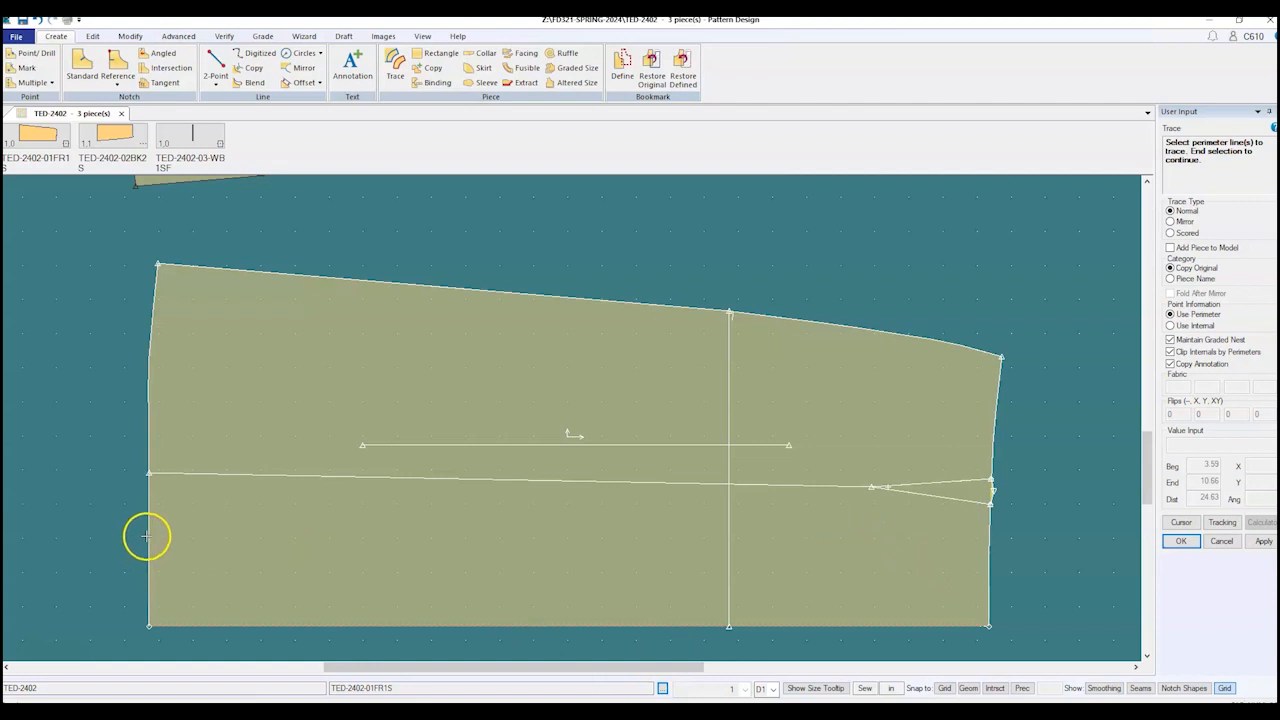
right_click(129, 374)
left_click(134, 375)
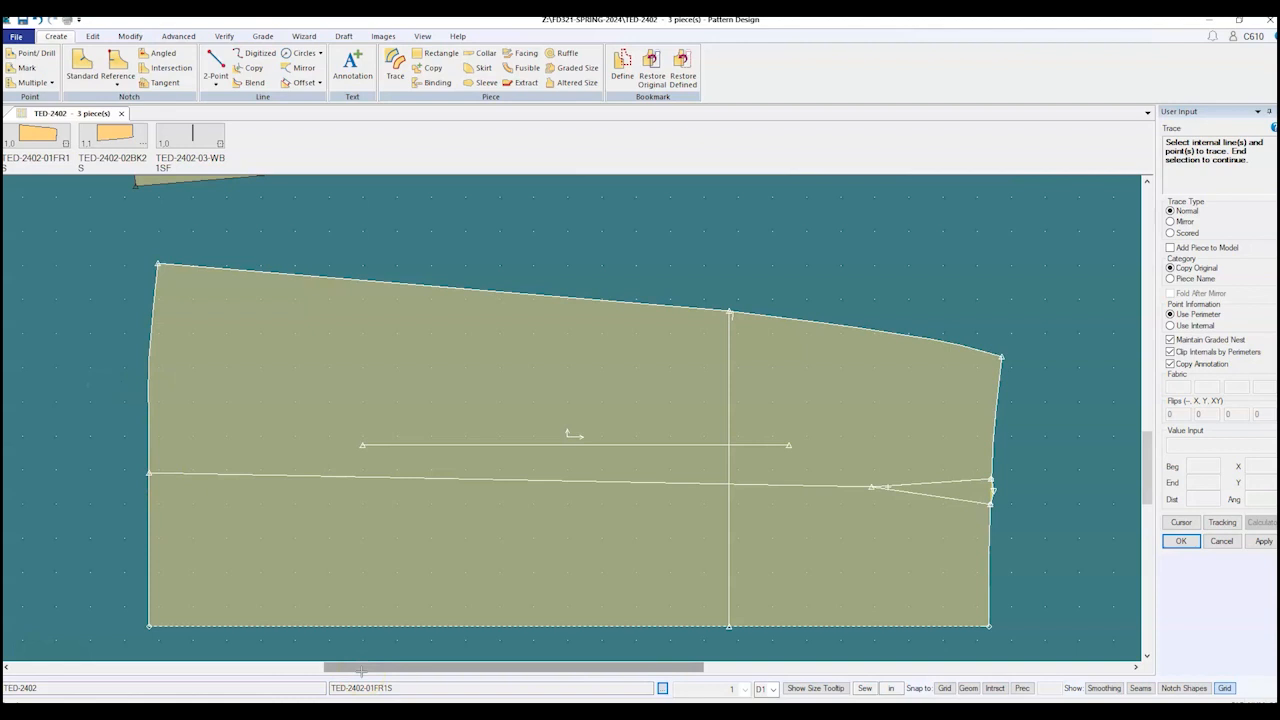
scroll(177, 654, "down", 4)
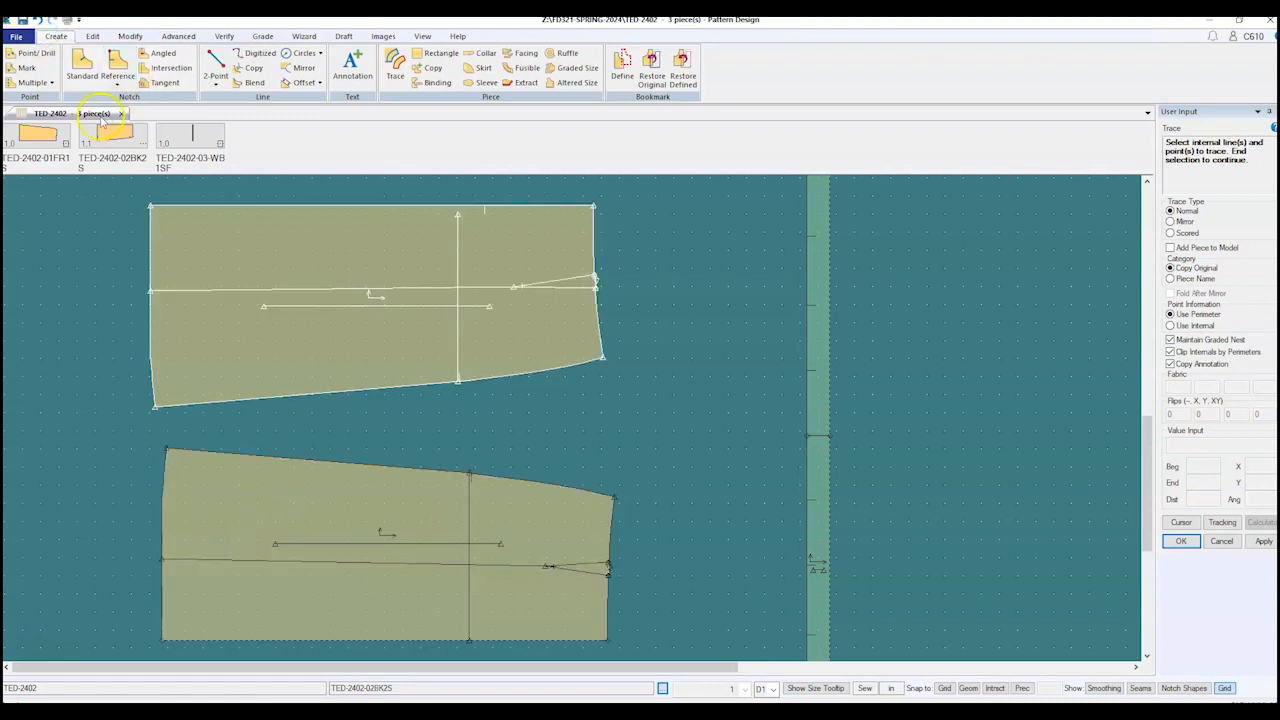
Step: Place standard notches on the horizontal lines of the lower and upper skirt pieces
left_click(83, 63)
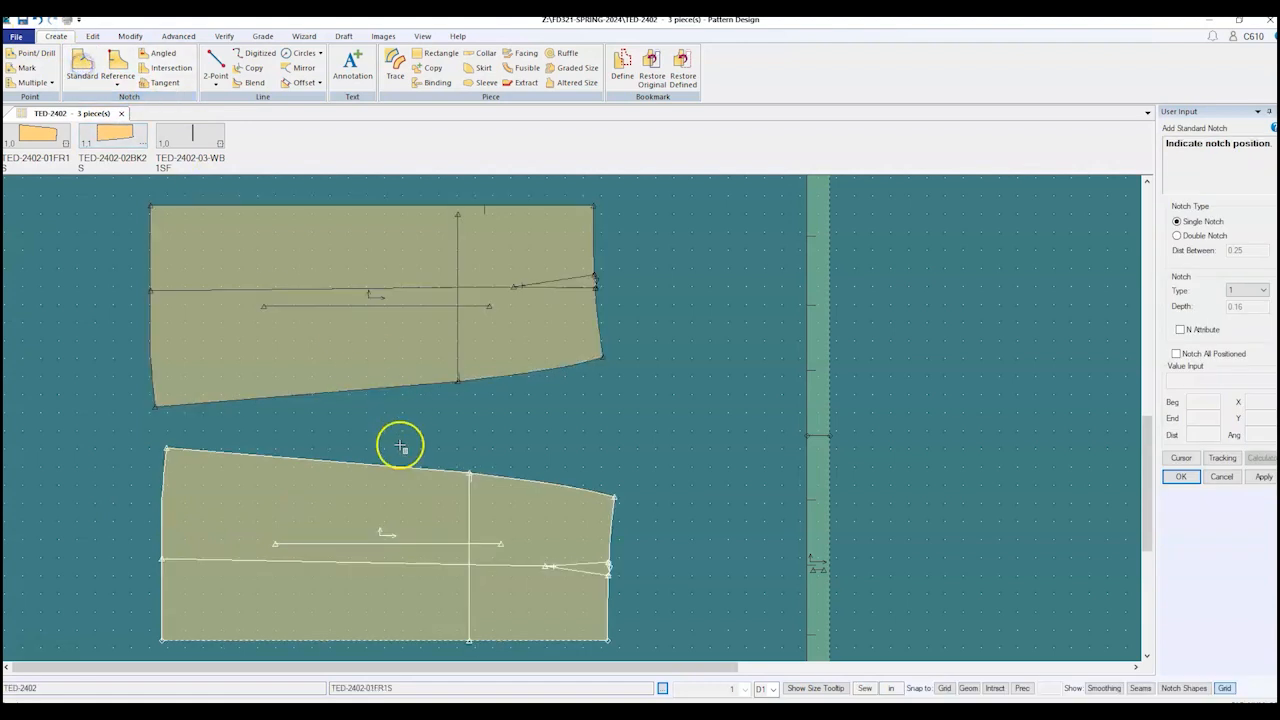
left_click(436, 563)
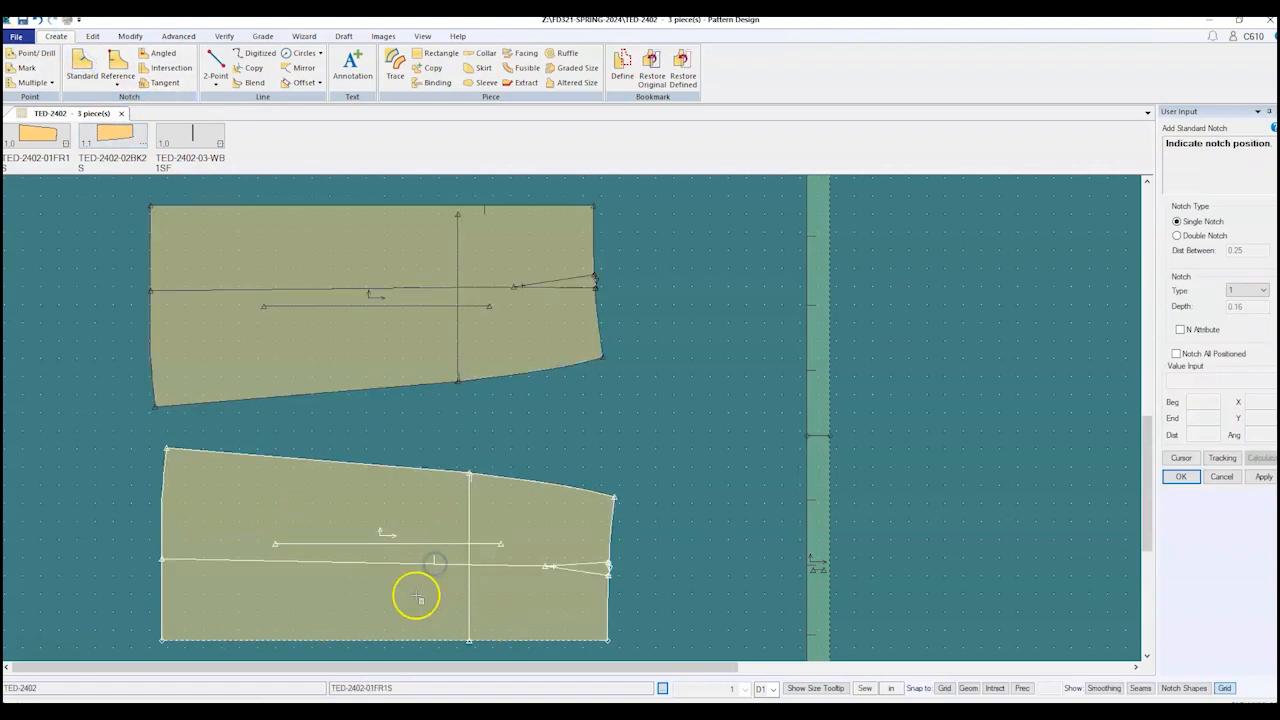
left_click(428, 286)
left_click(421, 286)
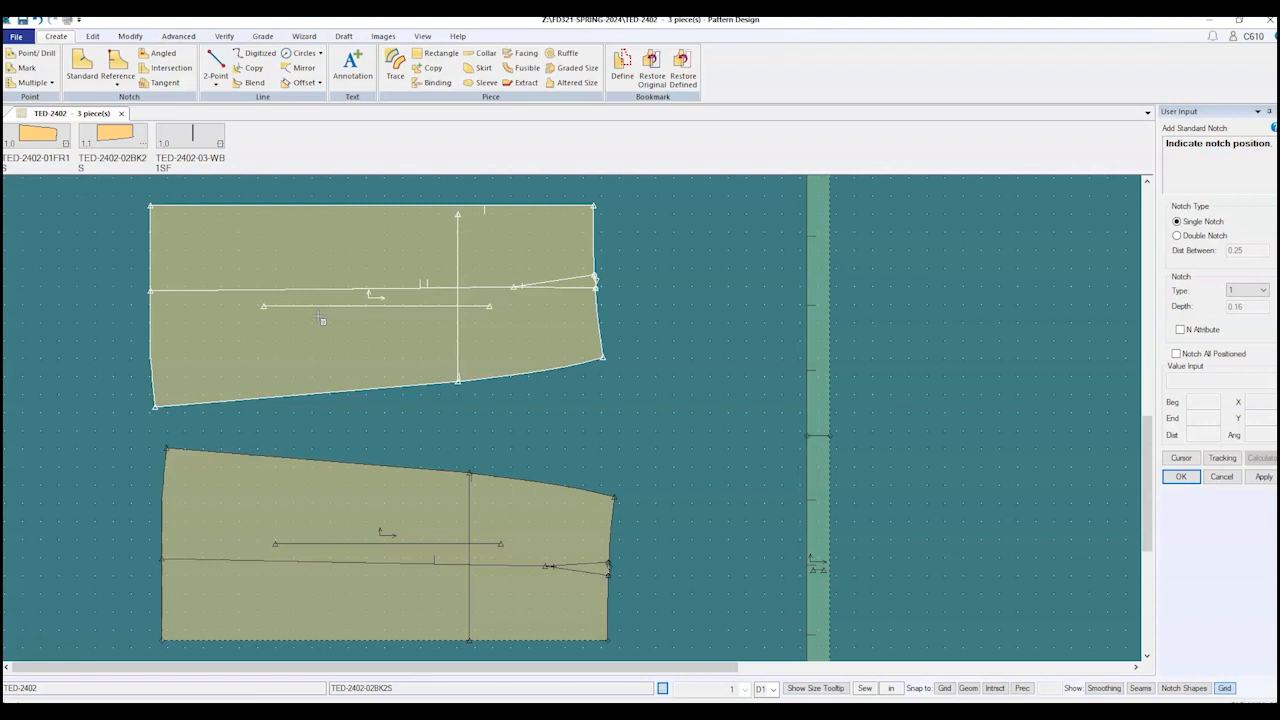
Step: End notch placement, then select and zoom to fit the front skirt piece
left_click(375, 578)
scroll(425, 590, "up", 2)
scroll(441, 588, "down", 2)
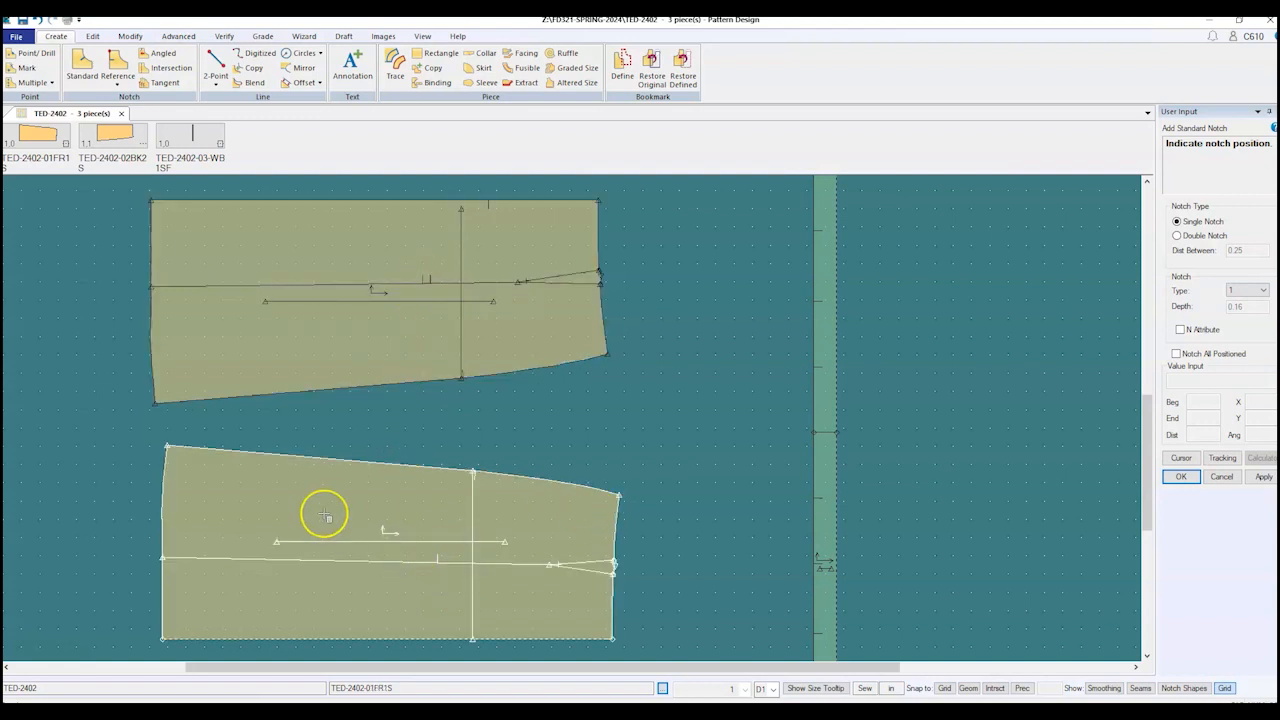
right_click(103, 503)
left_click(103, 503)
left_click(237, 582)
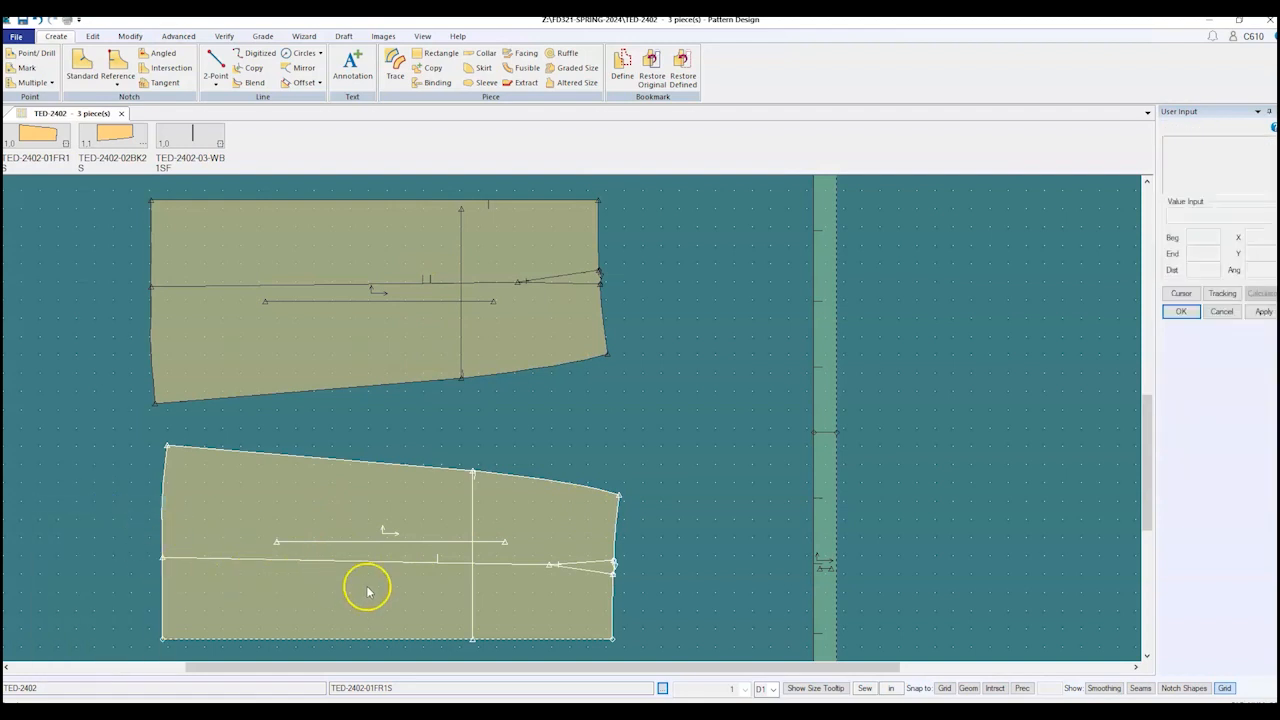
key("F9")
Step: Trace the gore panel's bottom edge, left edge, gore seam, dart leg and right edge
scroll(503, 548, "down", 1)
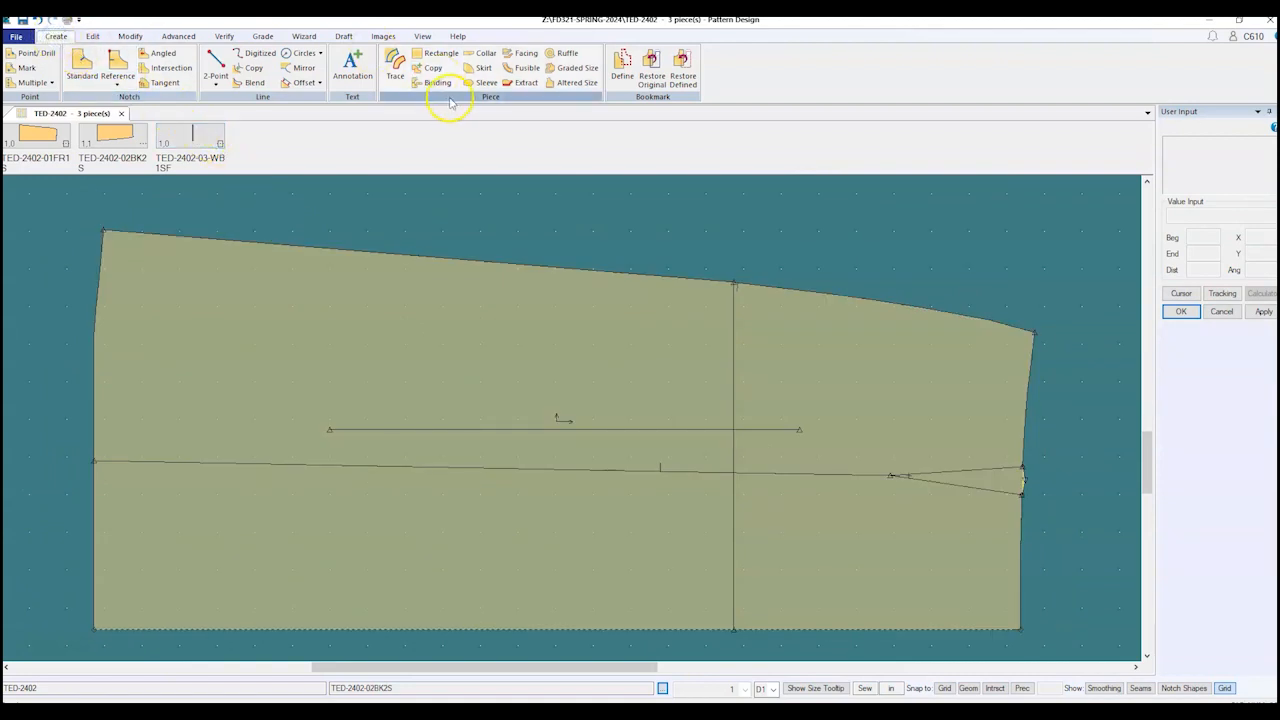
left_click(392, 70)
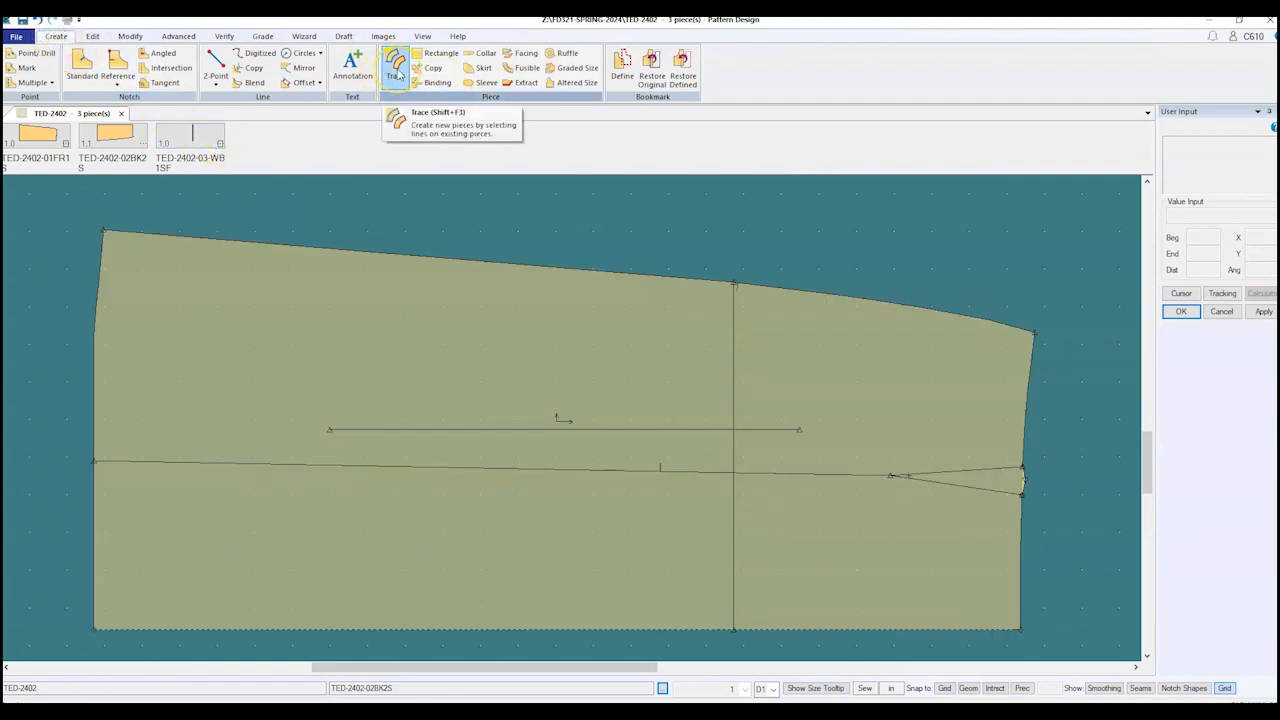
left_click(398, 72)
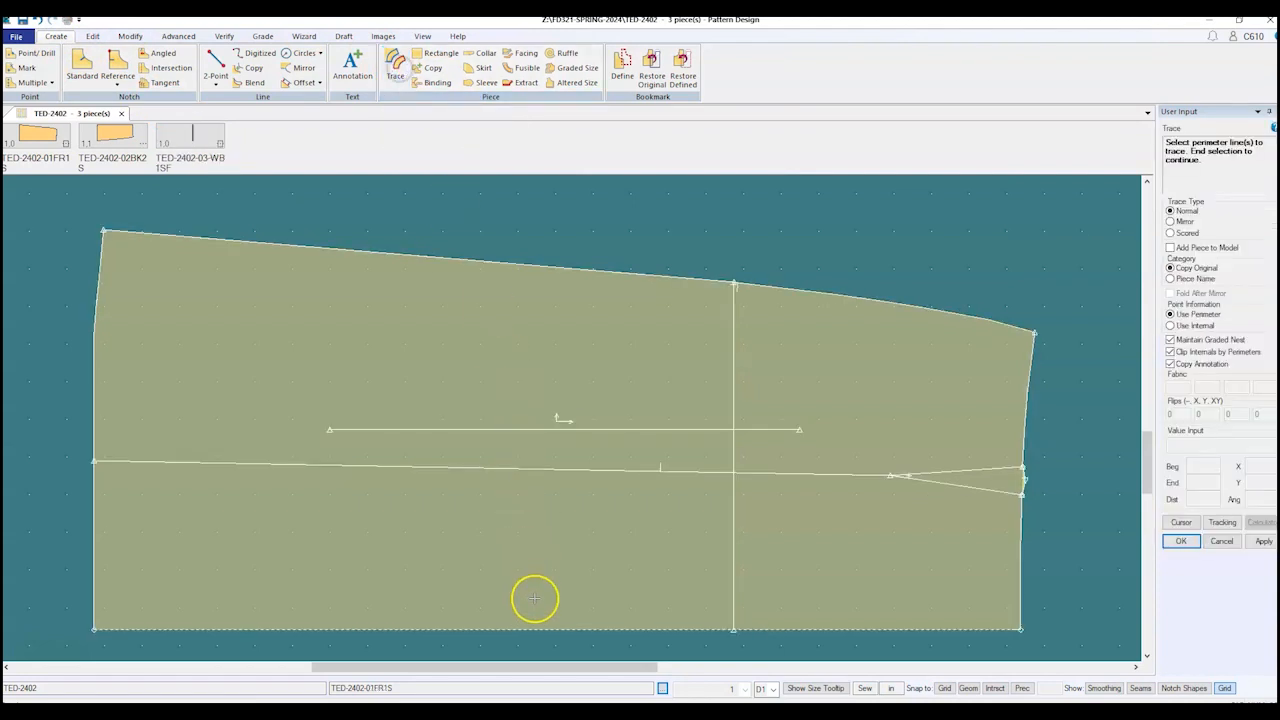
left_click(547, 633)
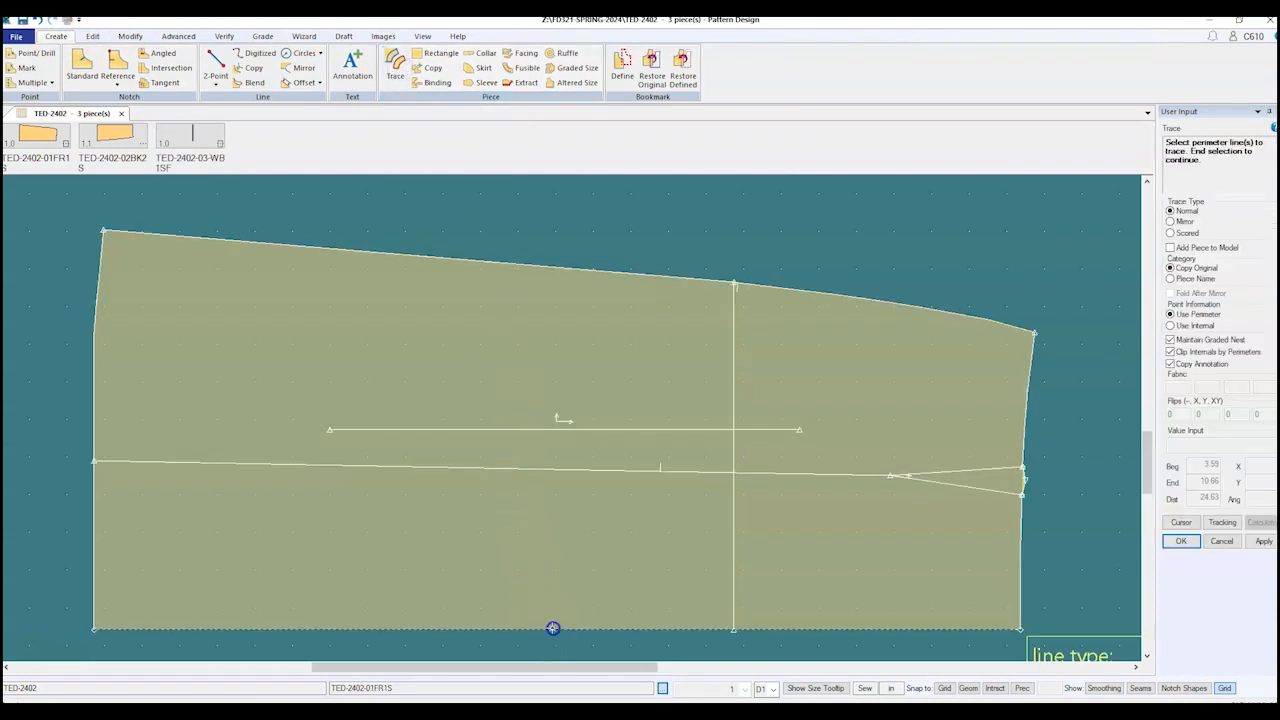
left_click(94, 506)
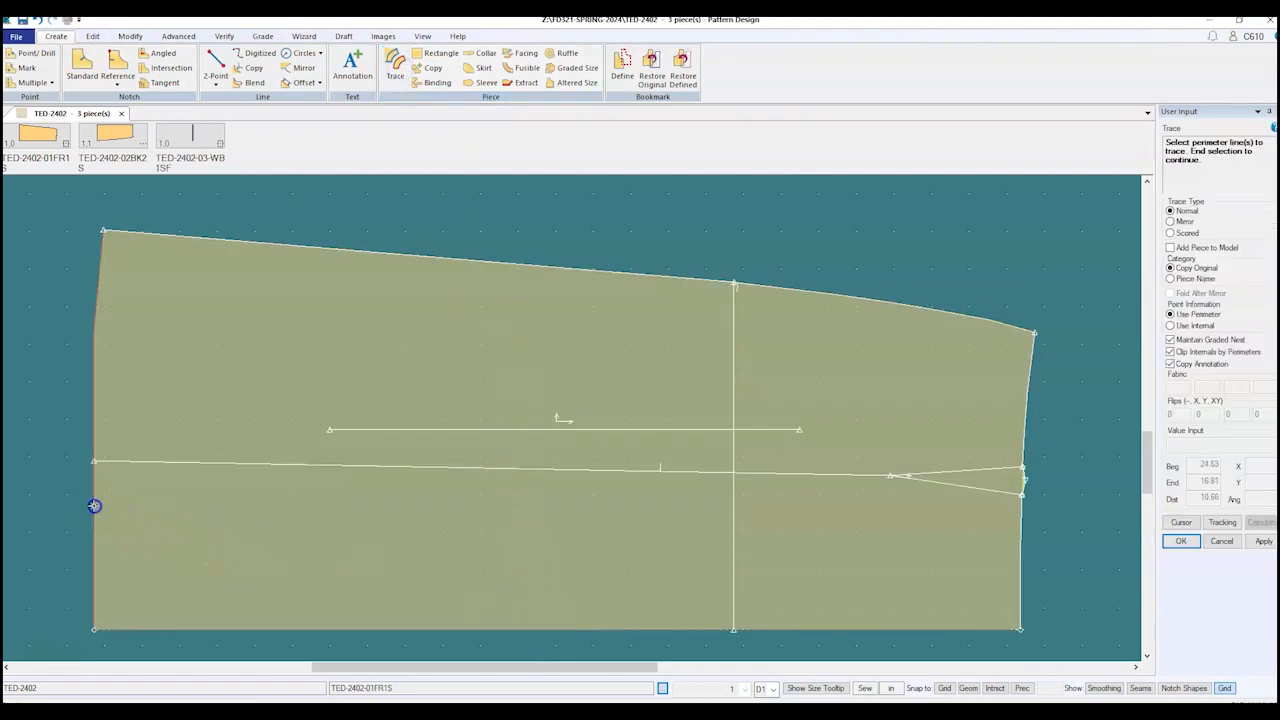
left_click(183, 464)
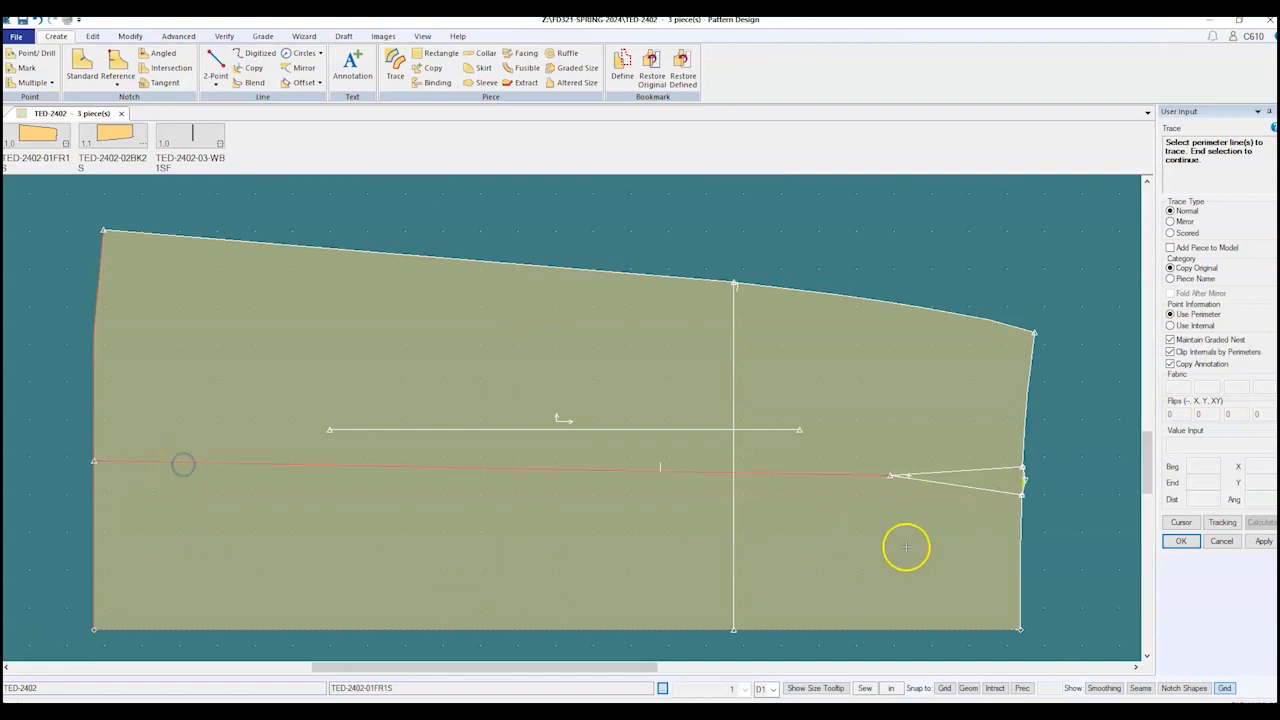
left_click(1000, 492)
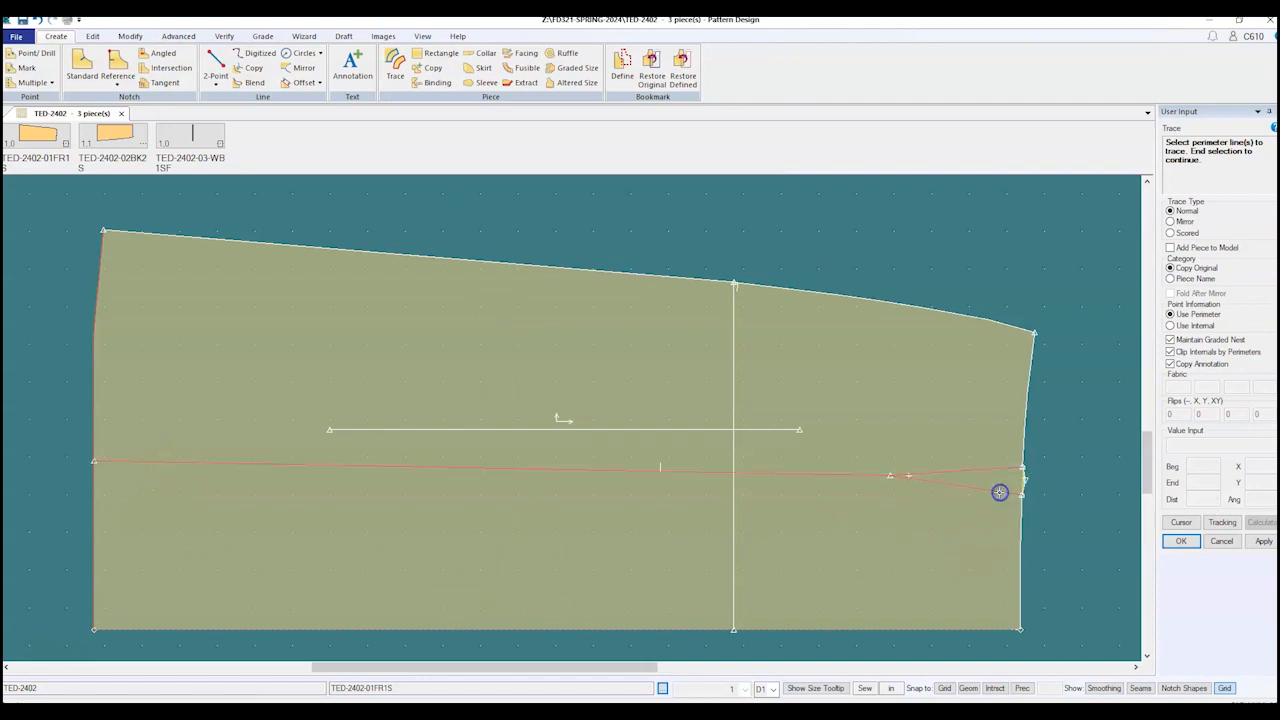
left_click(1021, 525)
left_click(1018, 522)
right_click(948, 268)
left_click(945, 264)
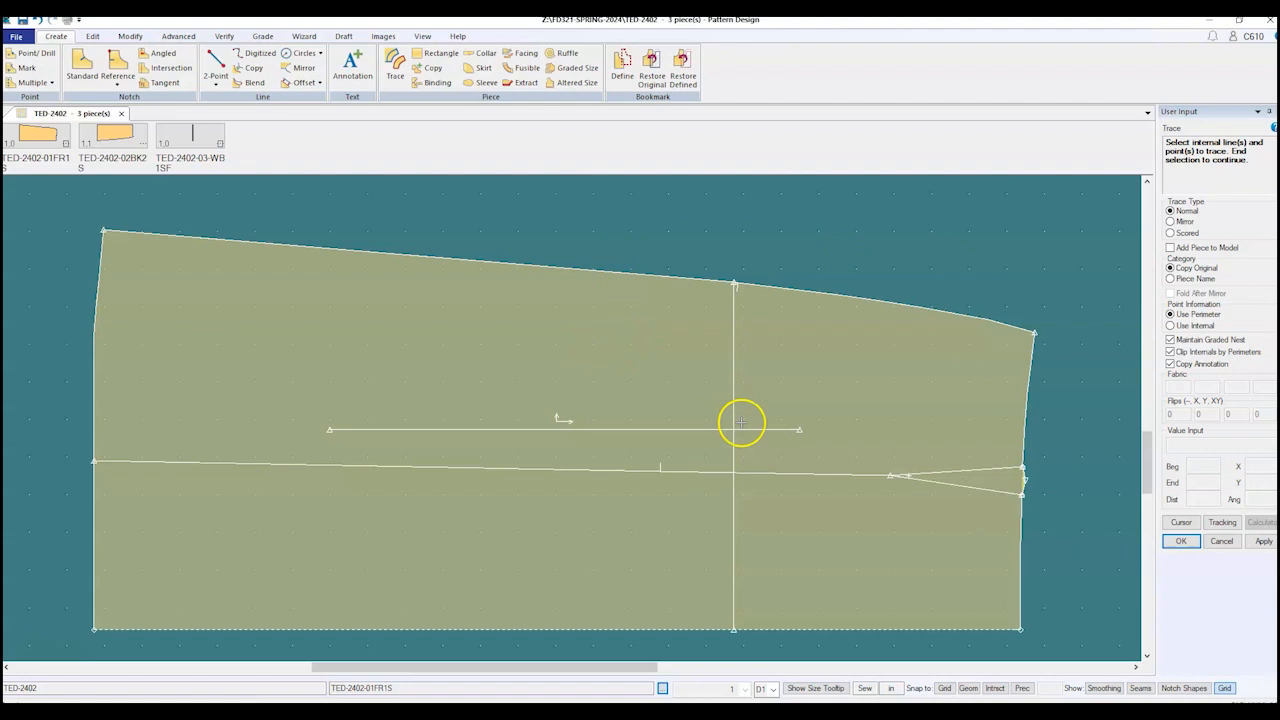
Step: Confirm the trace, place the new piece below, name it TED-2402-01FC1S, and end Trace
scroll(495, 374, "down", 2)
right_click(667, 230)
left_click(700, 236)
scroll(366, 391, "down", 3)
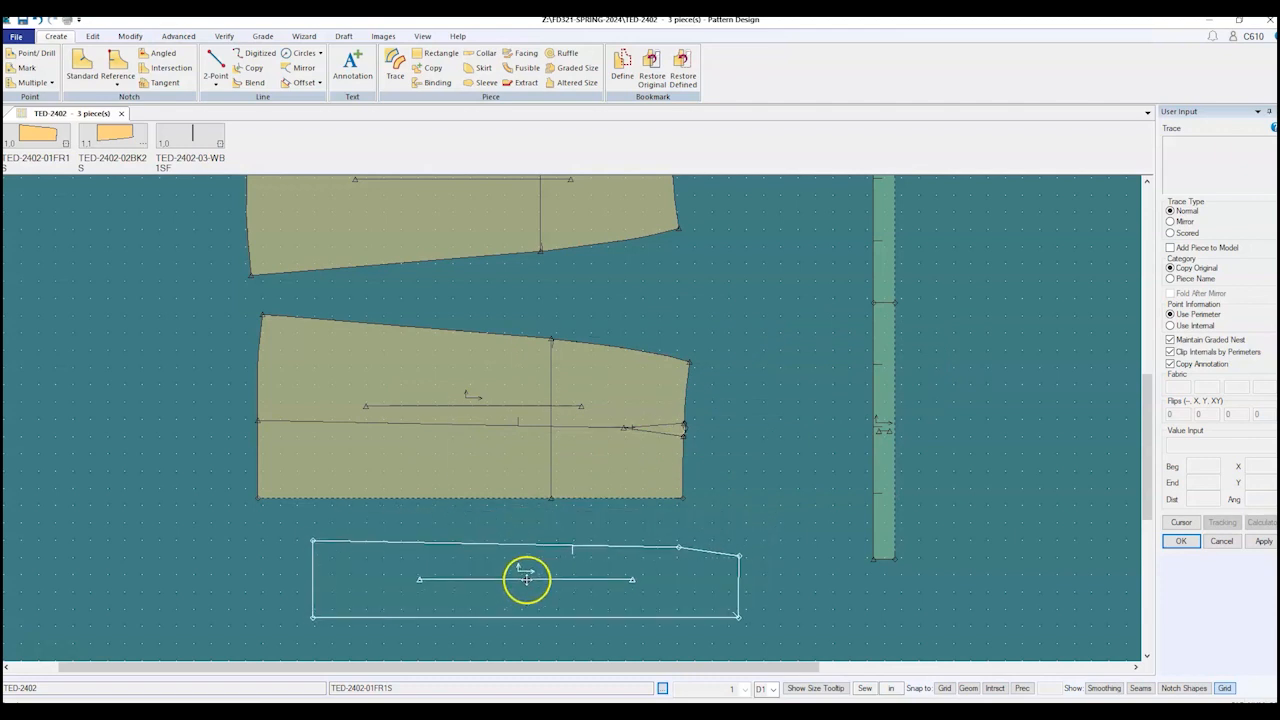
left_click(527, 579)
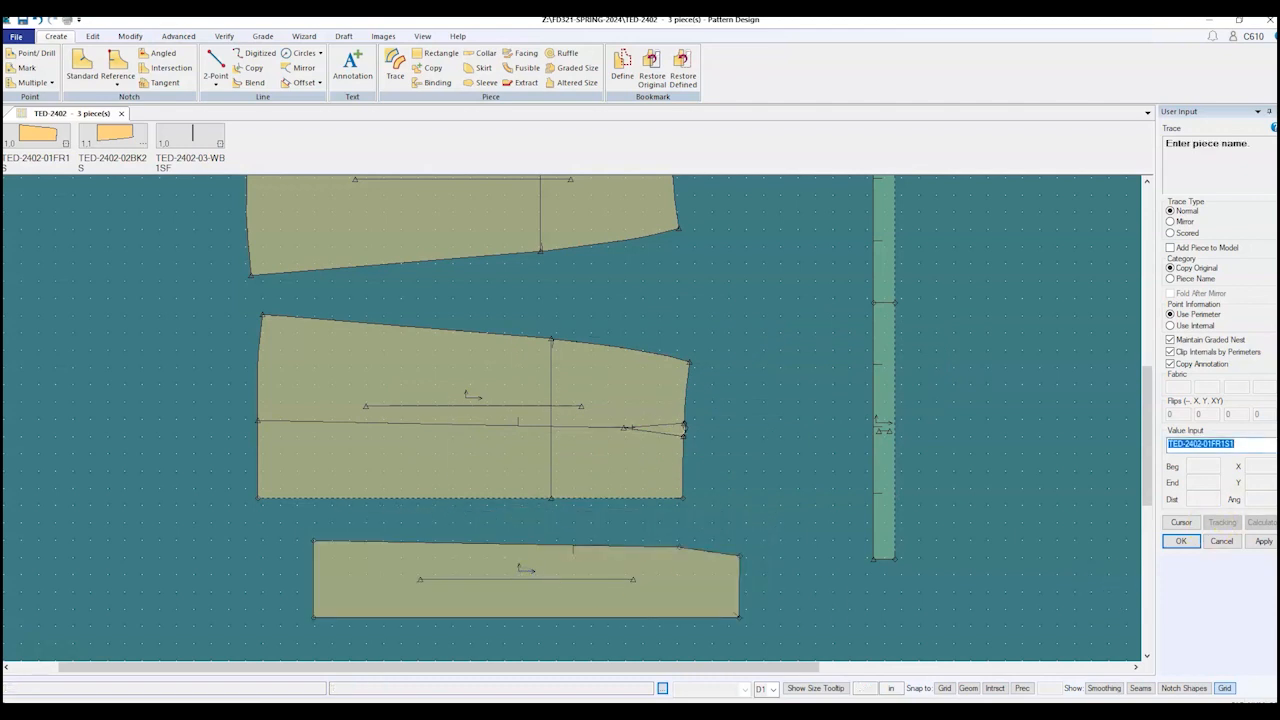
left_click(1088, 71)
key("Return")
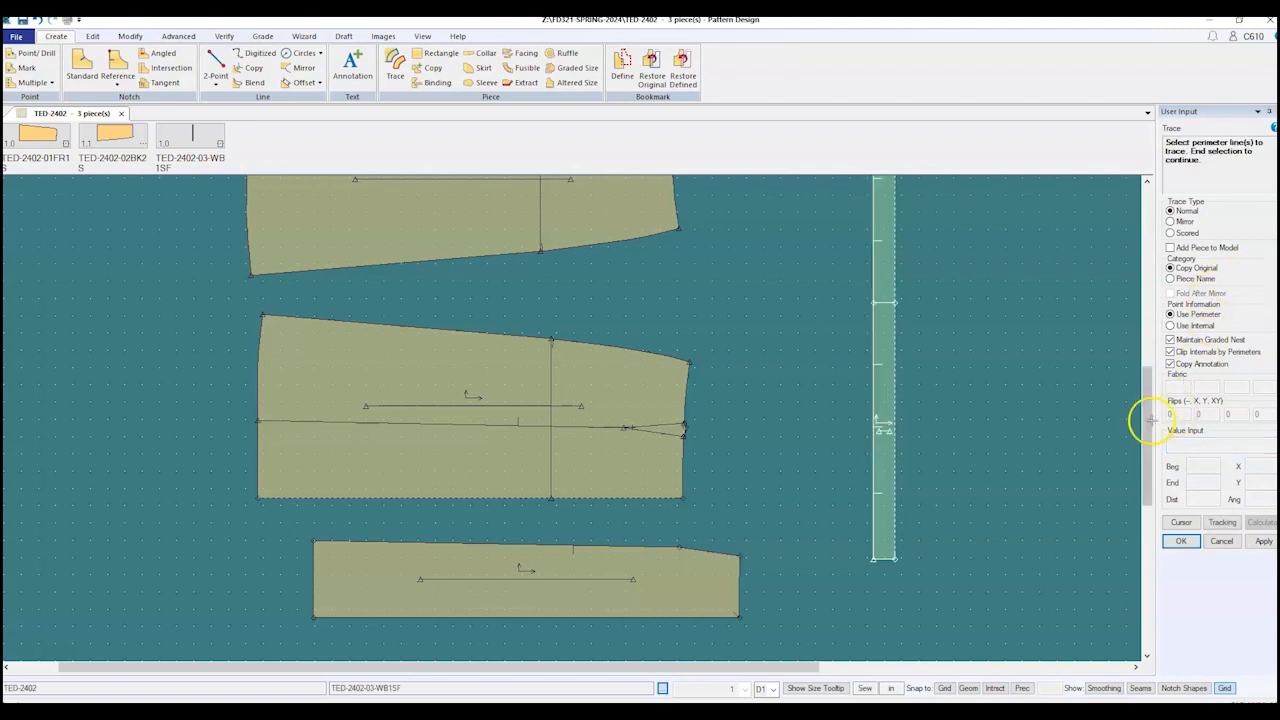
right_click(729, 454)
left_click(729, 455)
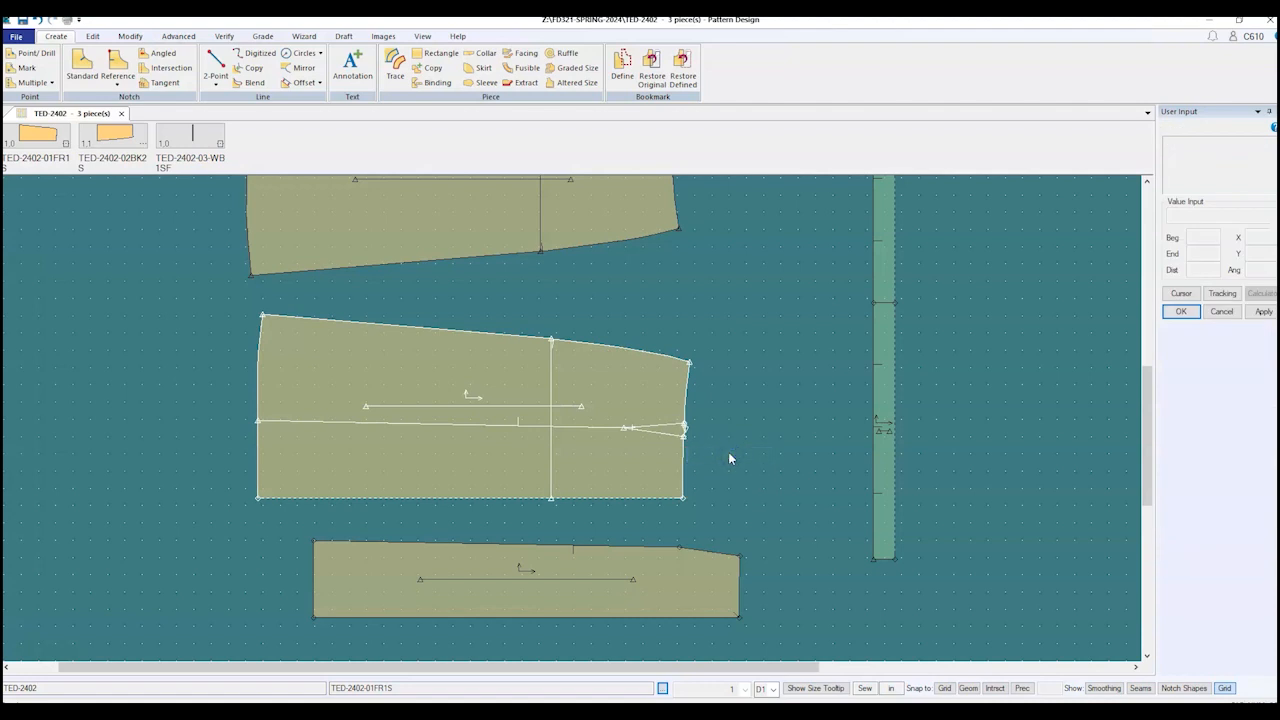
left_click(503, 582)
Step: Drop the new piece in place, then bring up the Windows Start menu over the Gored Skirt PDF
left_click(520, 577)
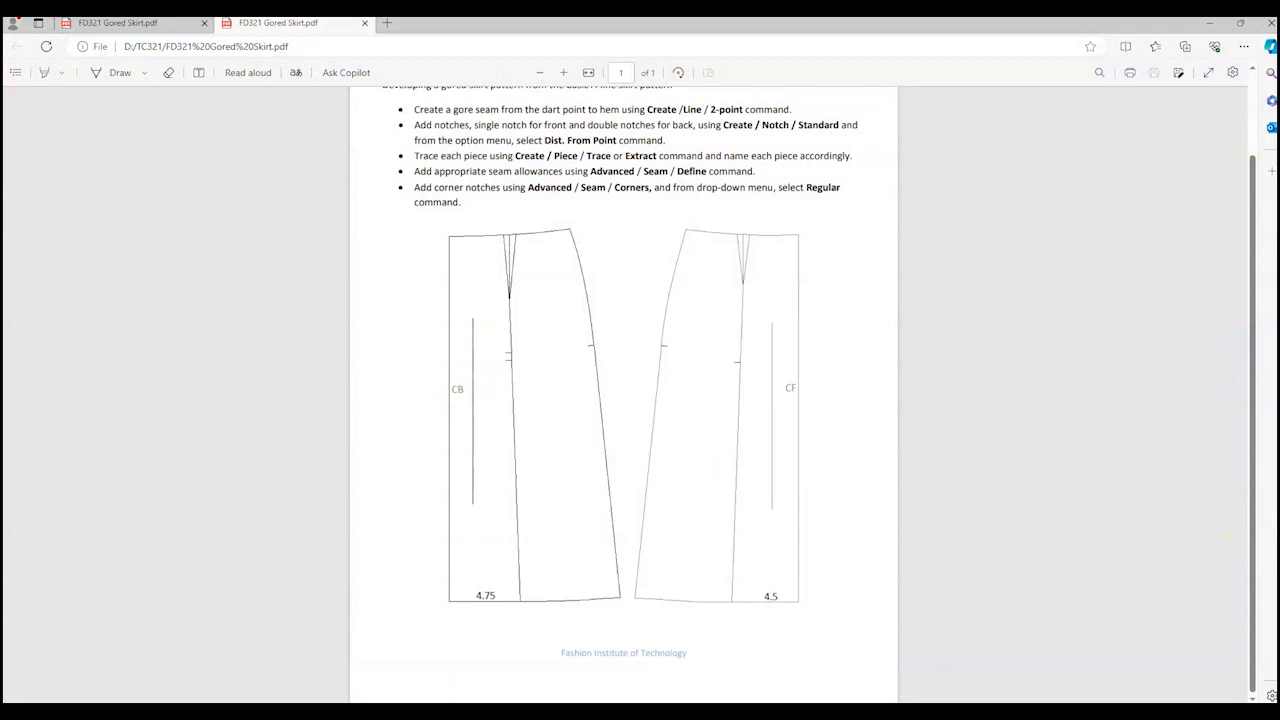
mouse_move(410, 712)
key("super")
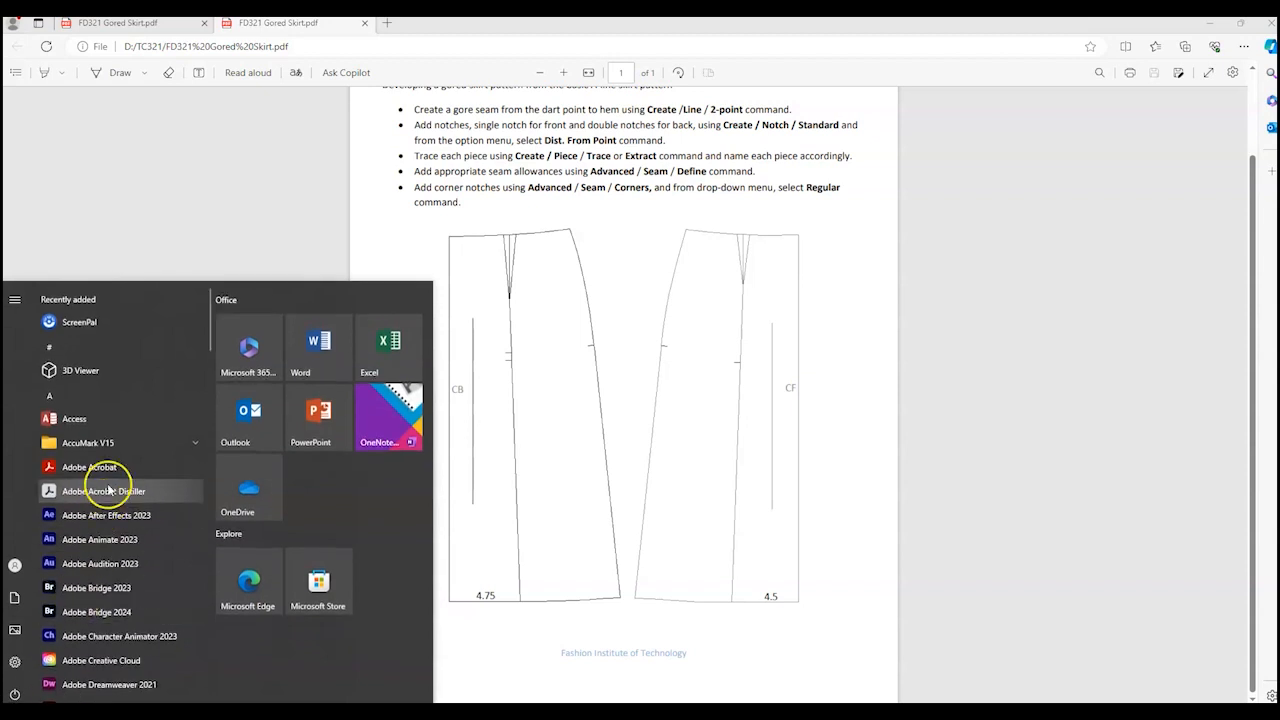
Step: Relaunch Pattern Design from the AccuMark V15 group and open the latest PDSAutoSave.sav autosave
left_click(115, 443)
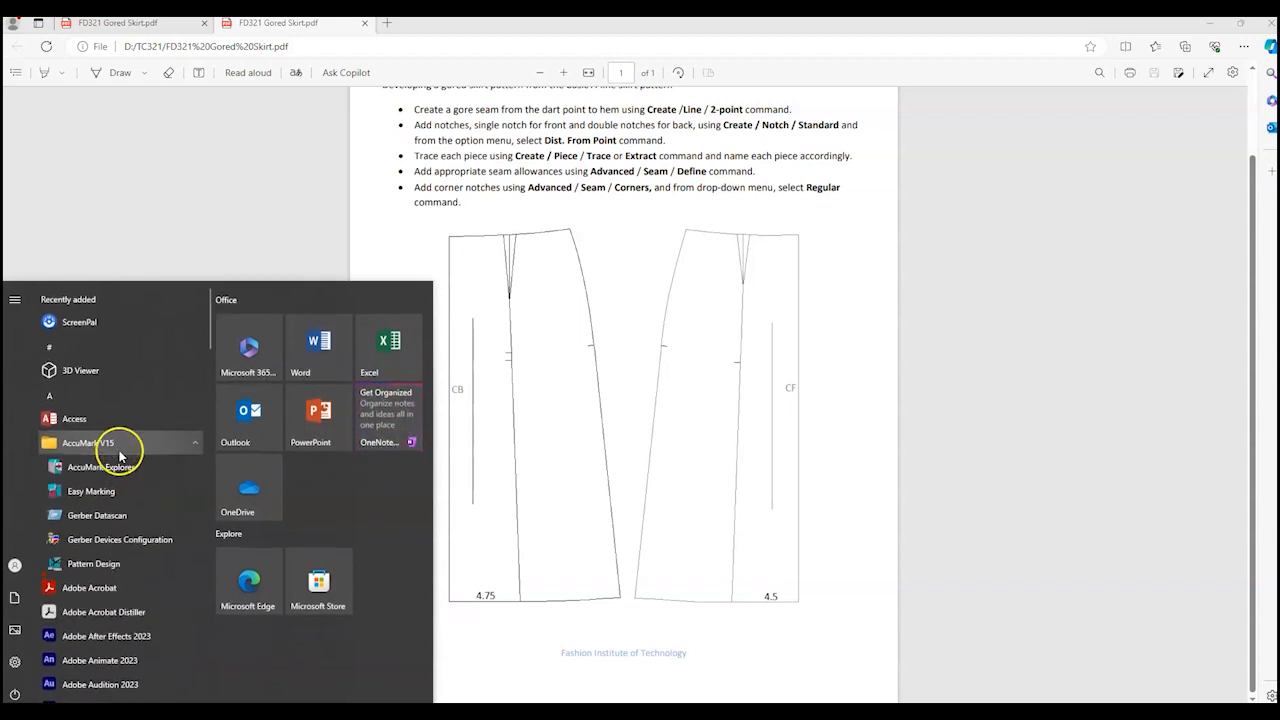
left_click(95, 564)
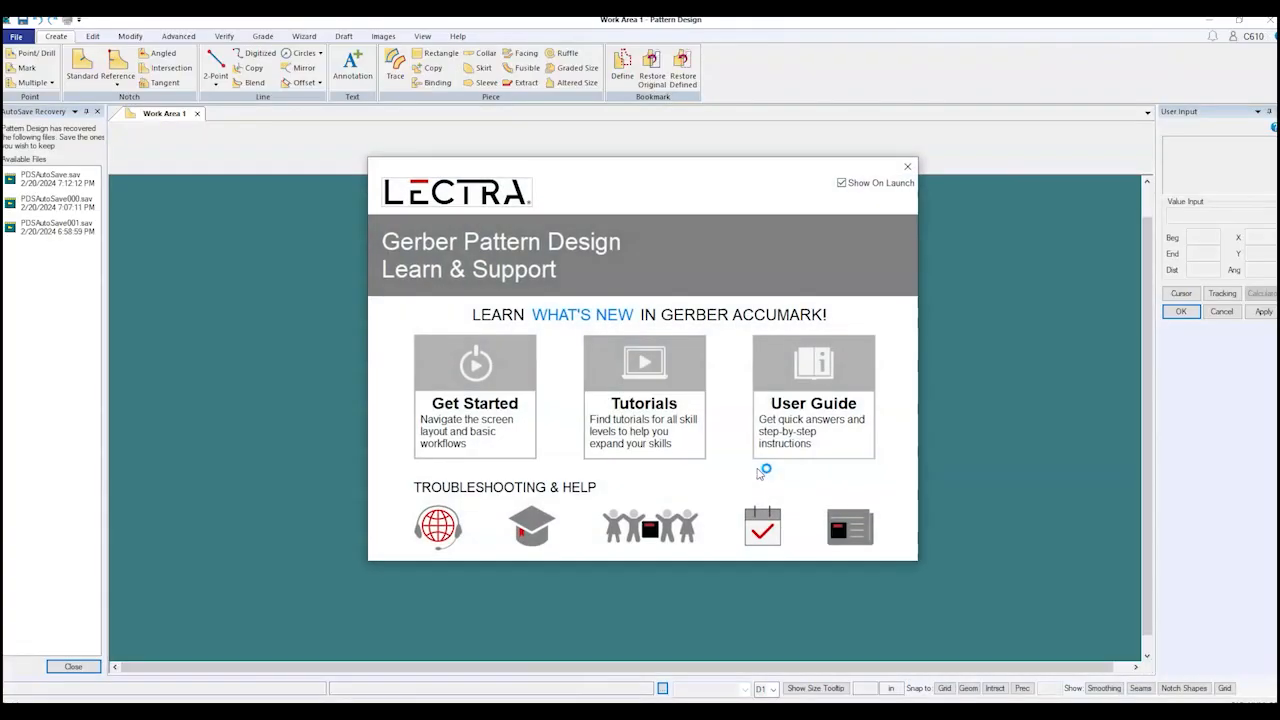
left_click(911, 163)
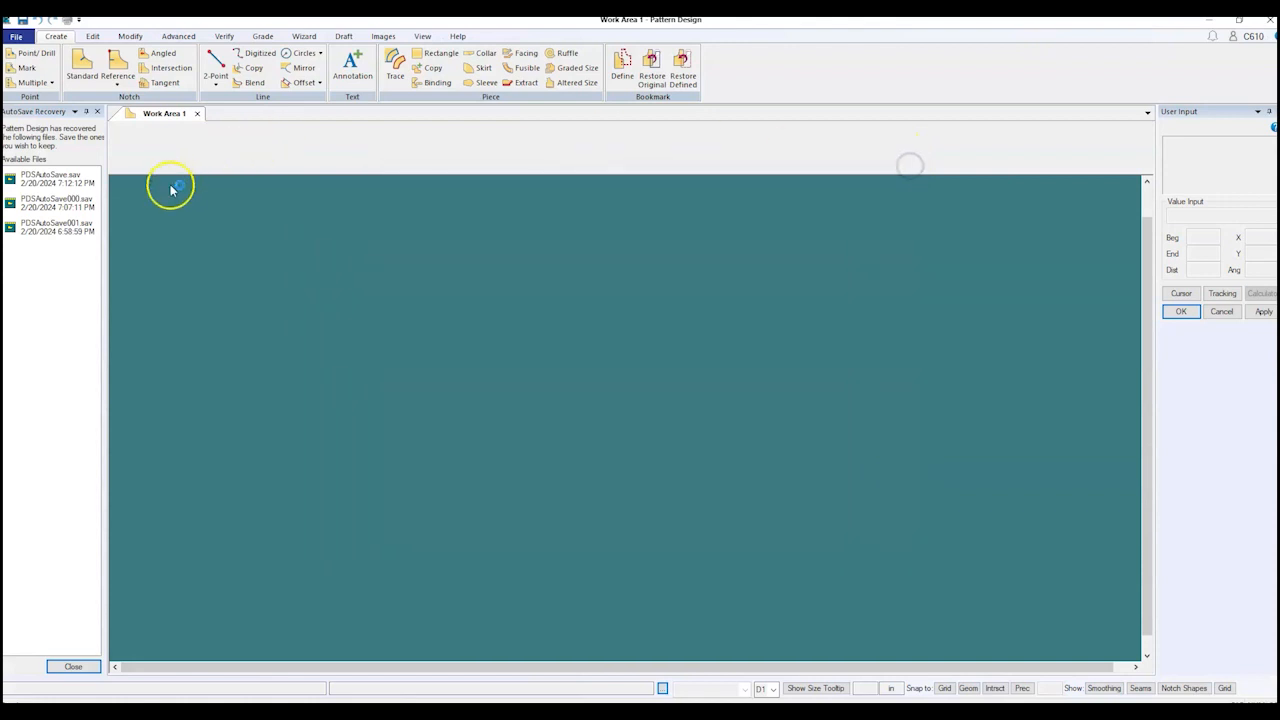
double_click(48, 186)
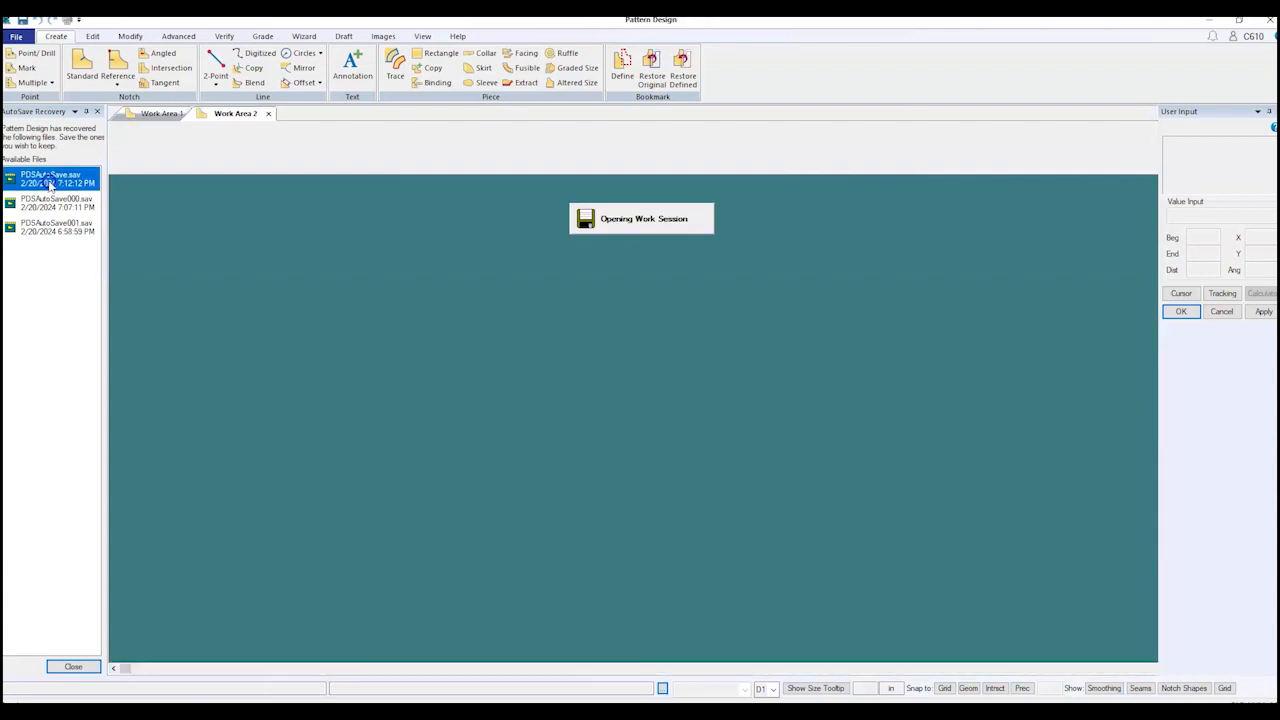
scroll(767, 547, "down", 1)
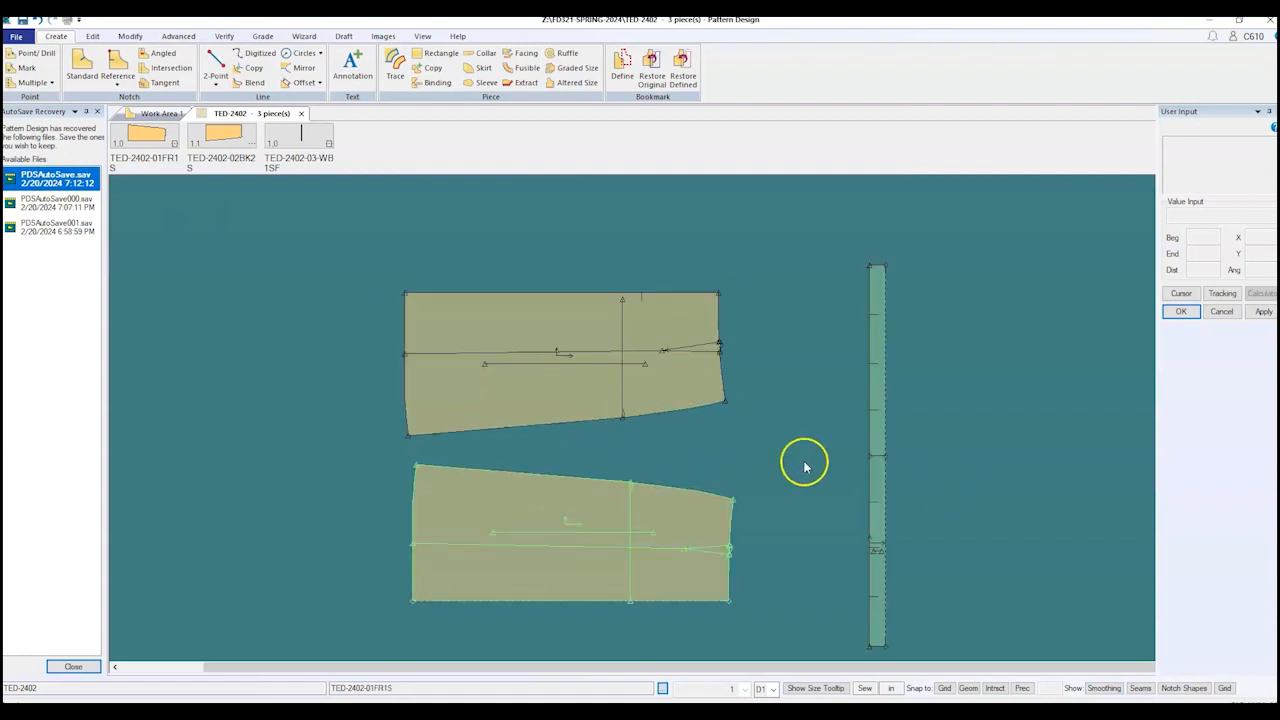
scroll(734, 591, "up", 2)
Step: Trace the front piece's lower gore panel by picking its lower-left, seam, dart and right edges
scroll(590, 565, "up", 3)
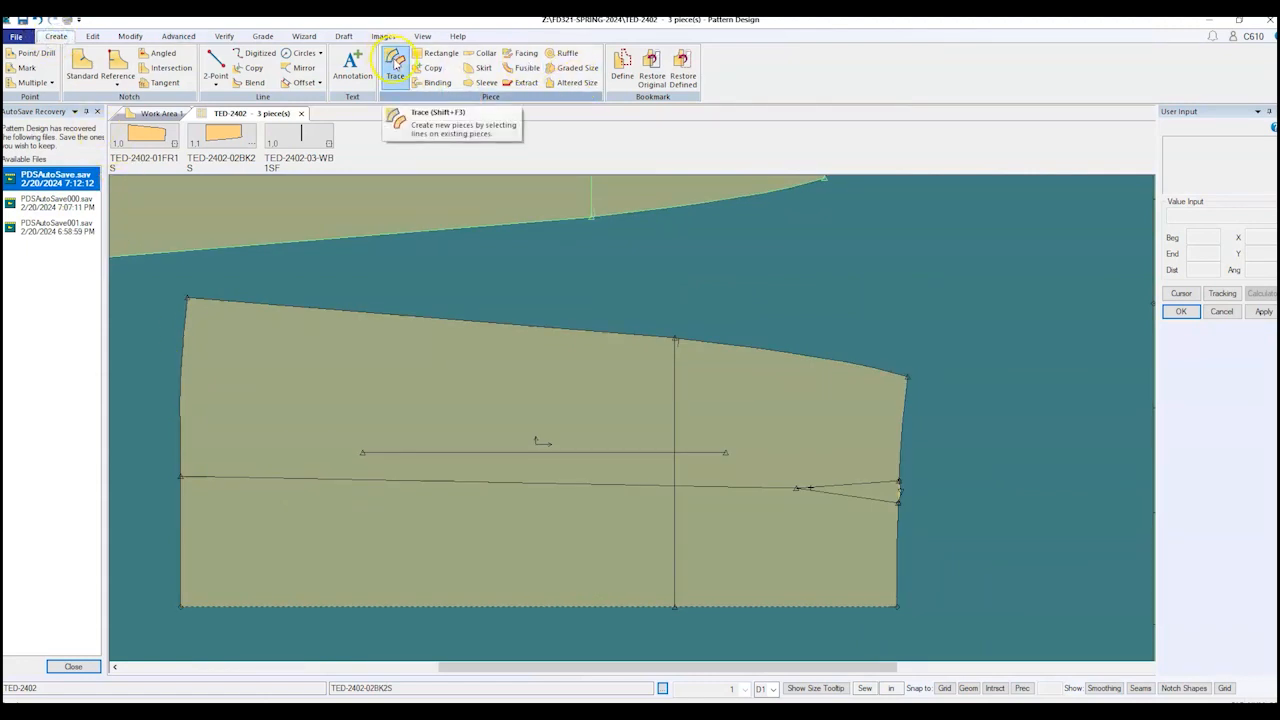
left_click(396, 66)
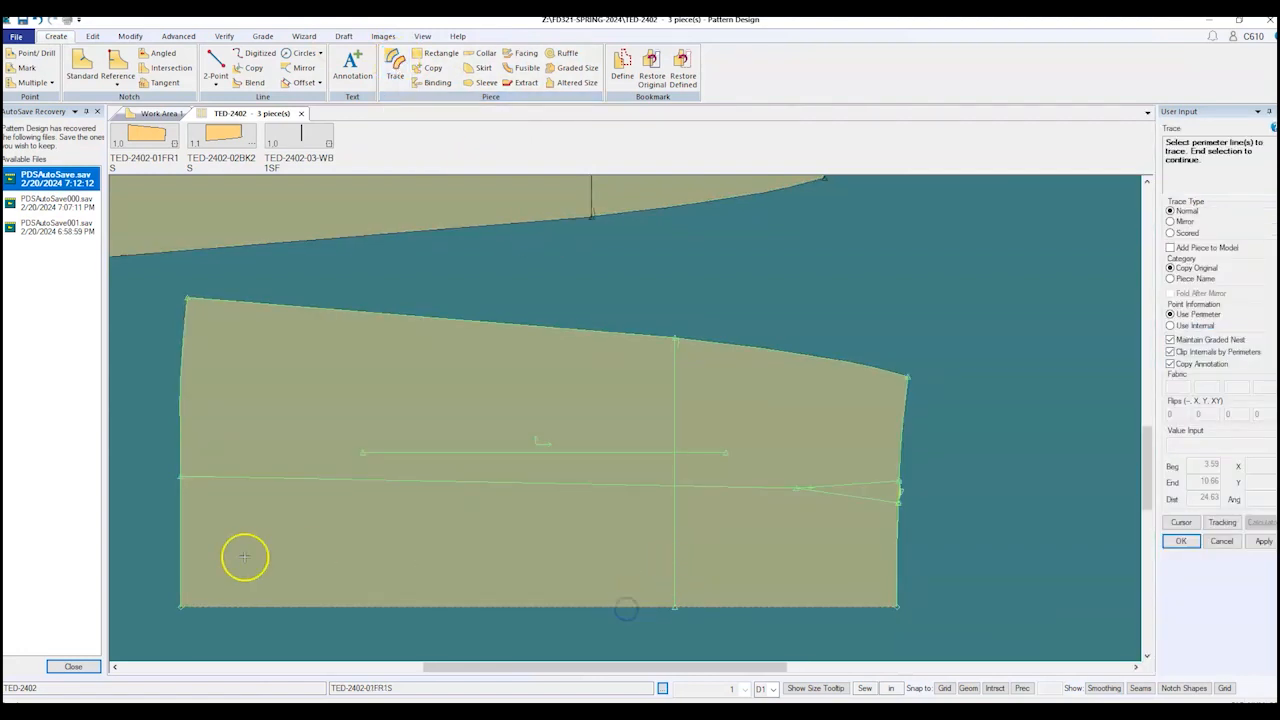
left_click(177, 538)
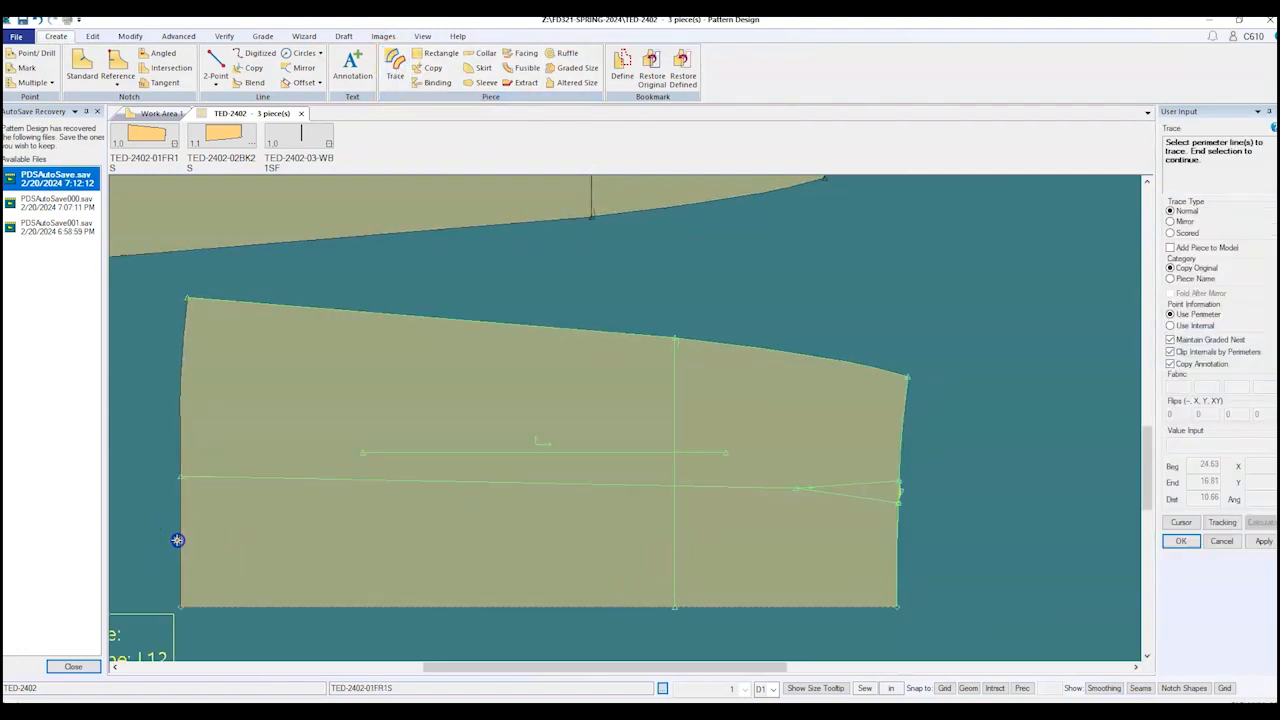
left_click(277, 478)
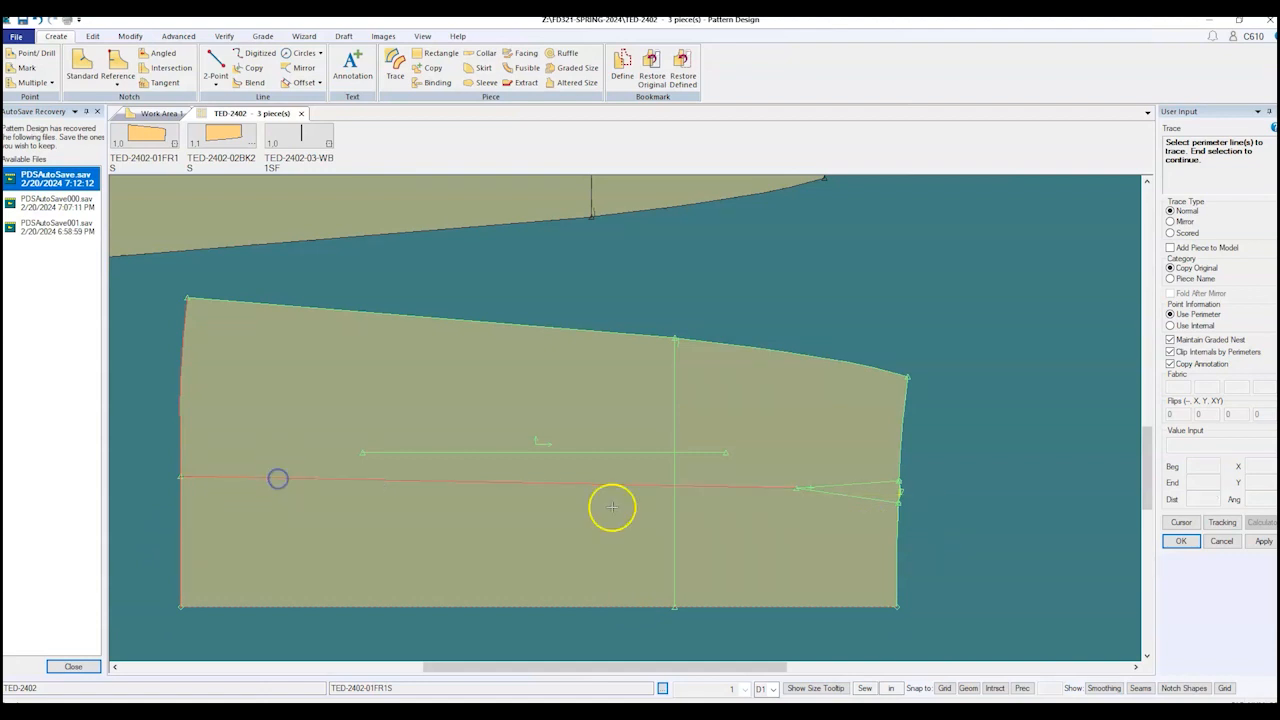
left_click(864, 497)
left_click(900, 557)
right_click(960, 324)
left_click(944, 325)
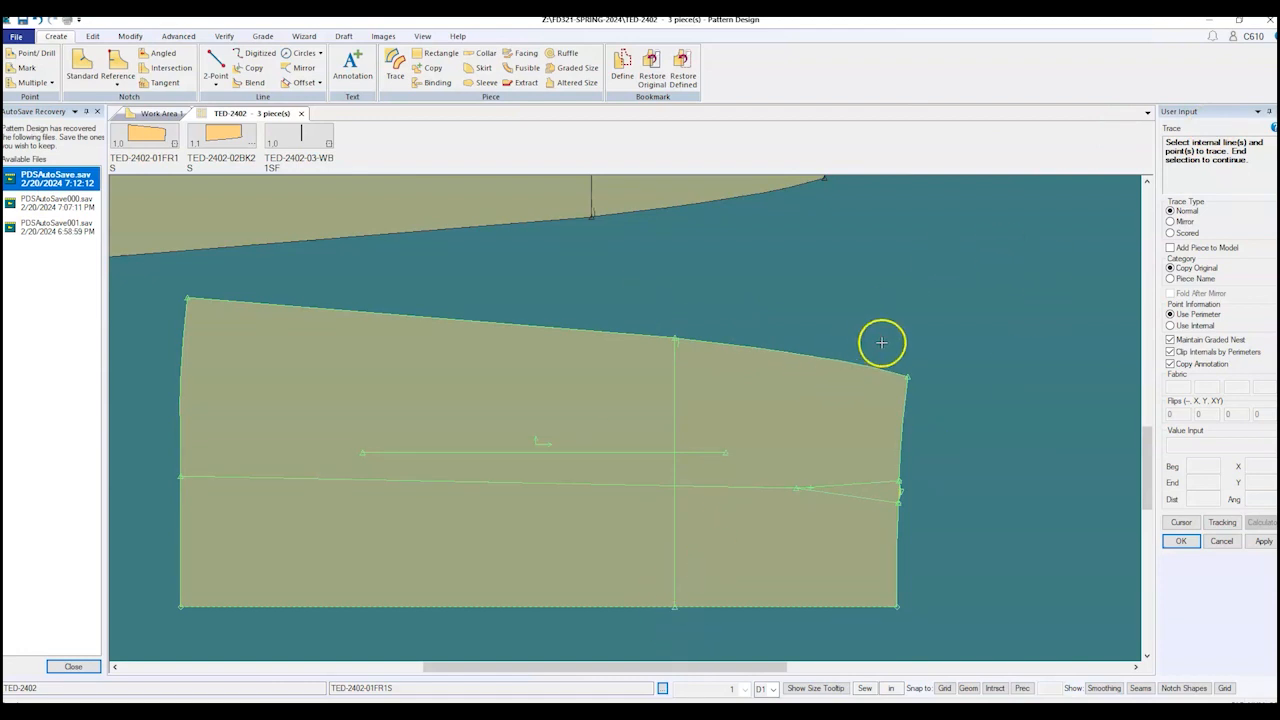
Step: Confirm the traced outline and place the new piece below the others, ready for its name
right_click(946, 253)
left_click(945, 256)
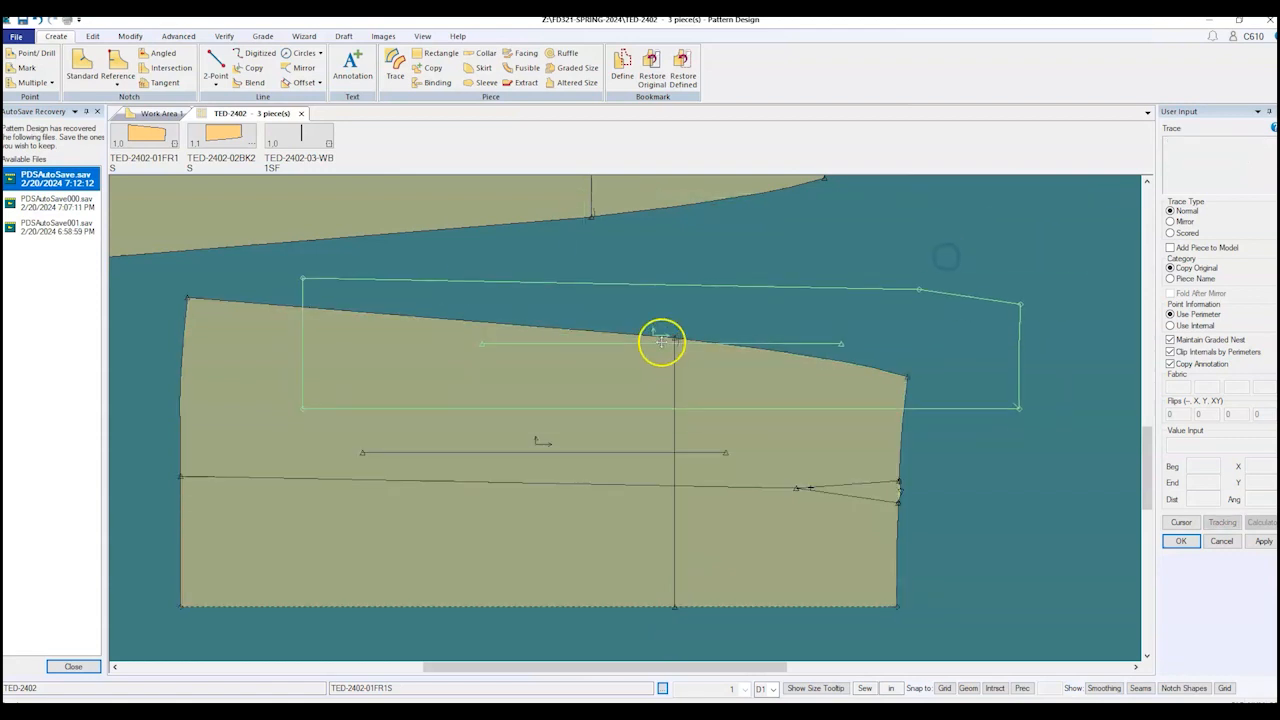
scroll(580, 330, "down", 3)
left_click(542, 584)
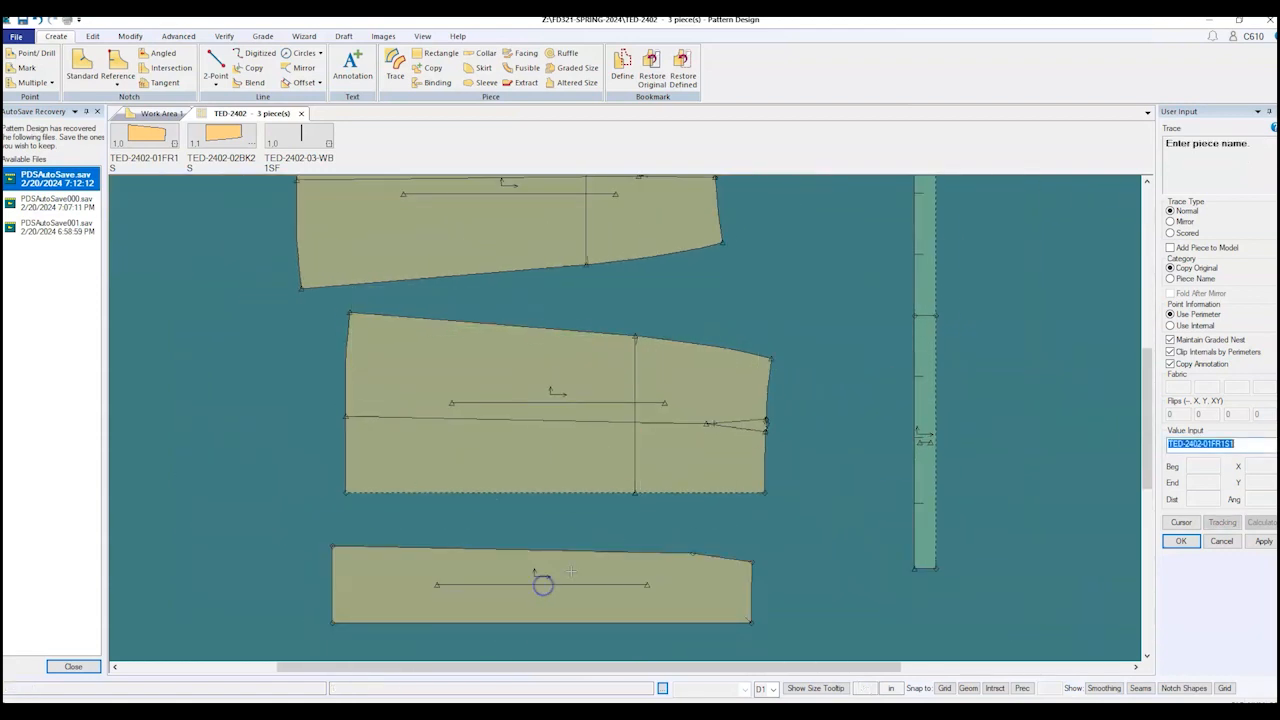
left_click(1249, 446)
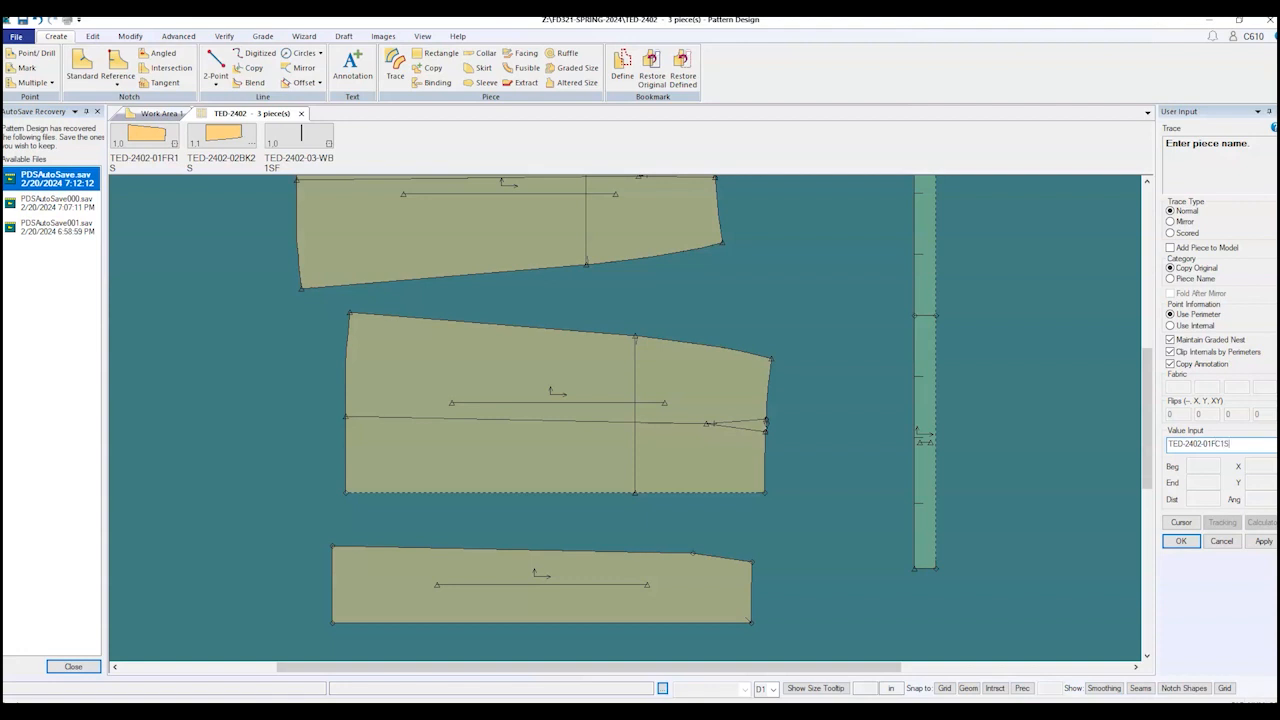
Step: Accept the name TED-2402-01FC1S, end the trace, and shift that piece to the right
key("Return")
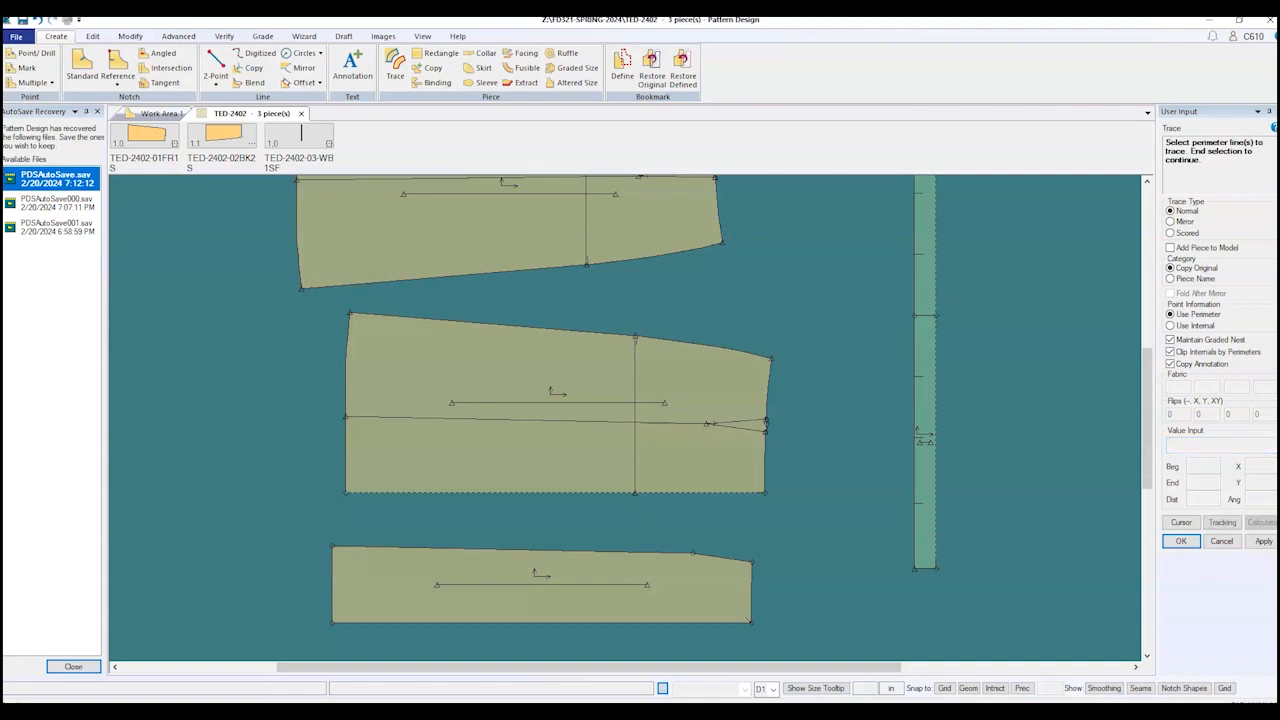
right_click(814, 474)
left_click(818, 475)
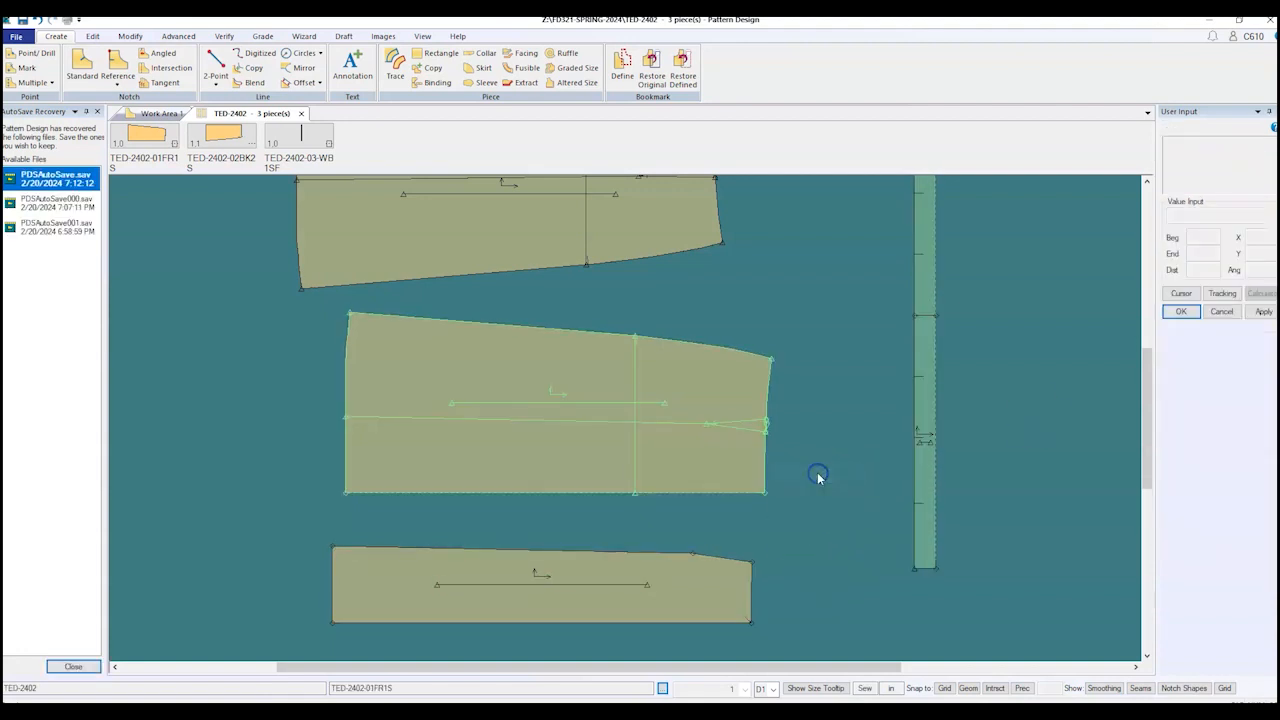
left_click(555, 577)
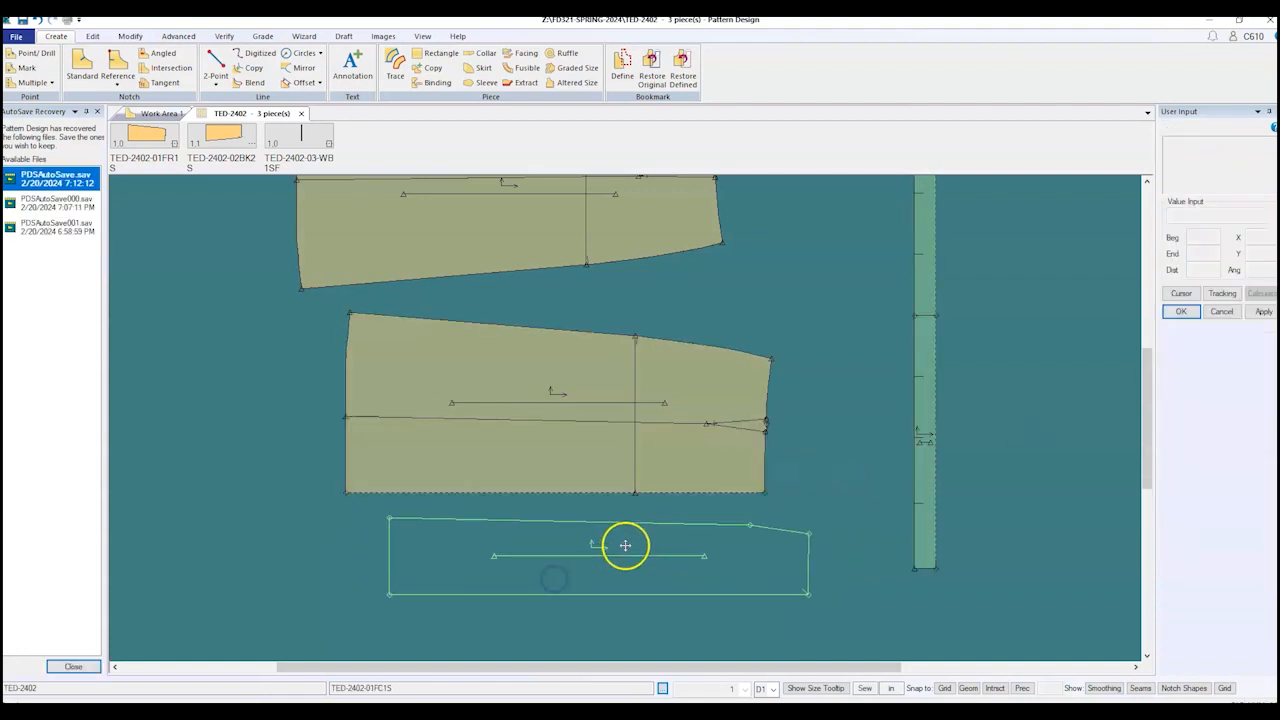
left_click(592, 588)
left_click(587, 592)
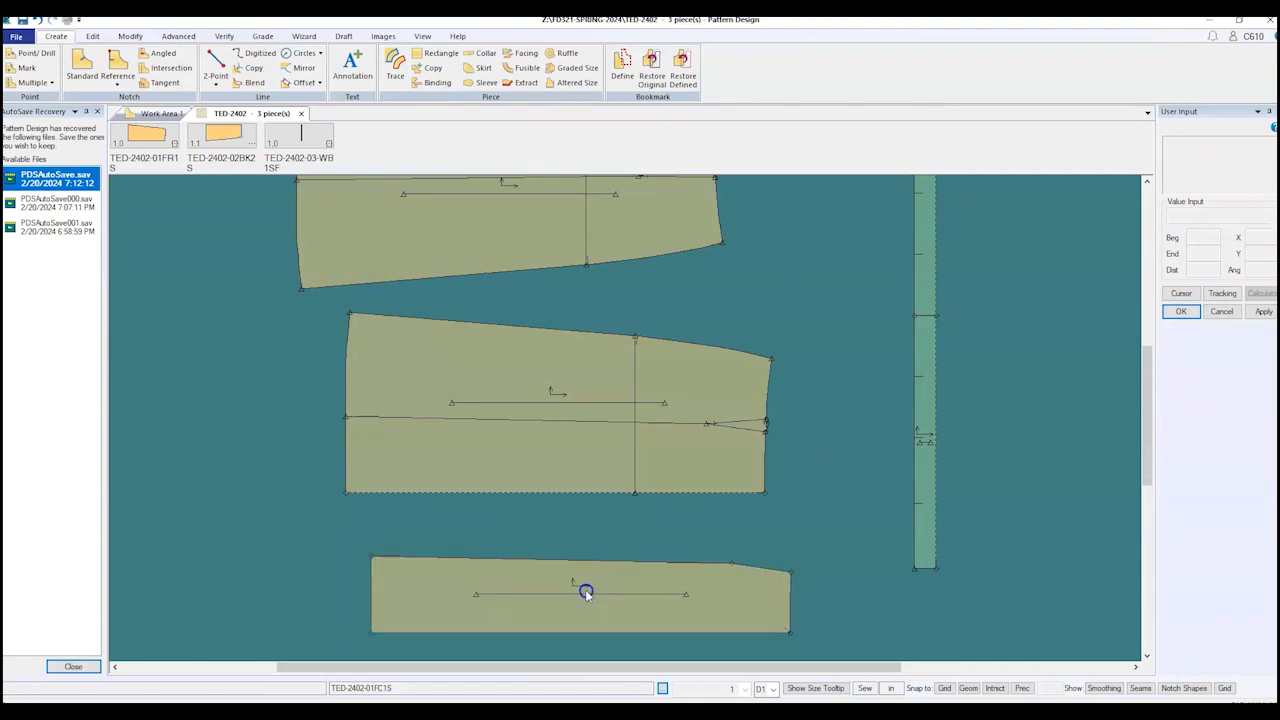
left_click(580, 595)
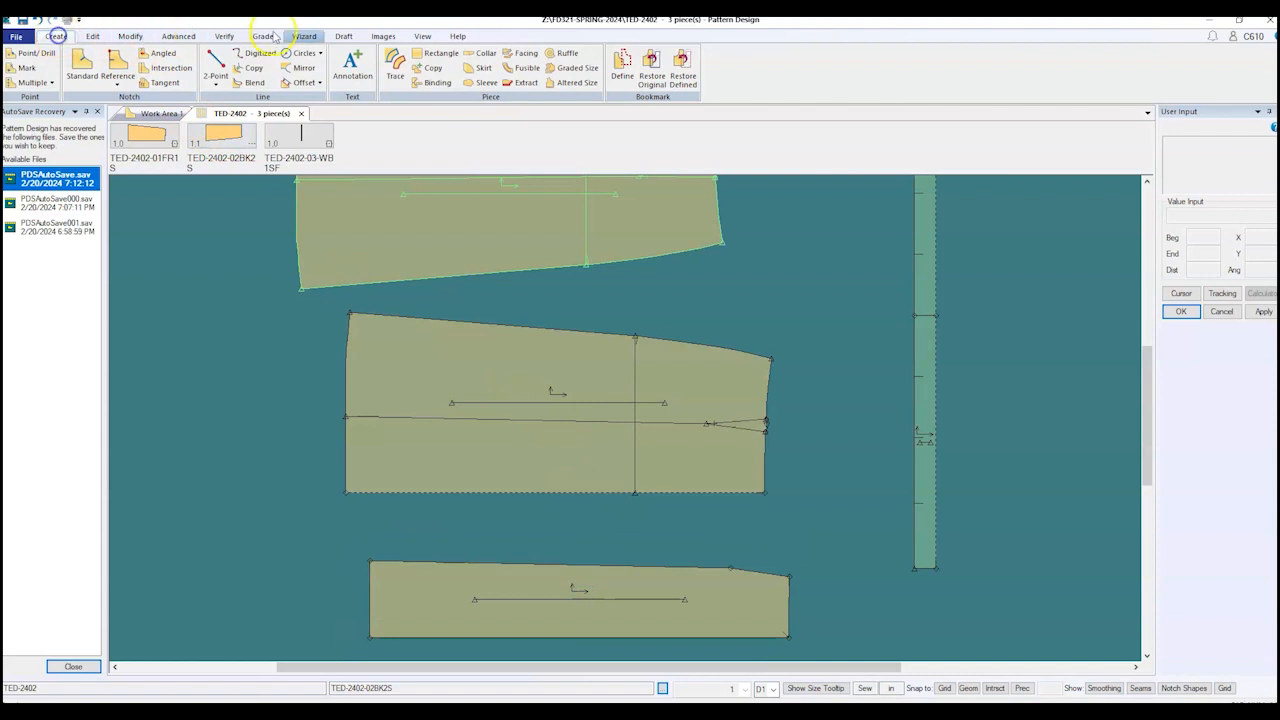
Step: Trace the middle front panel, picking its edges, dart lines and long horizontal internal line
left_click(393, 72)
scroll(620, 420, "up", 1)
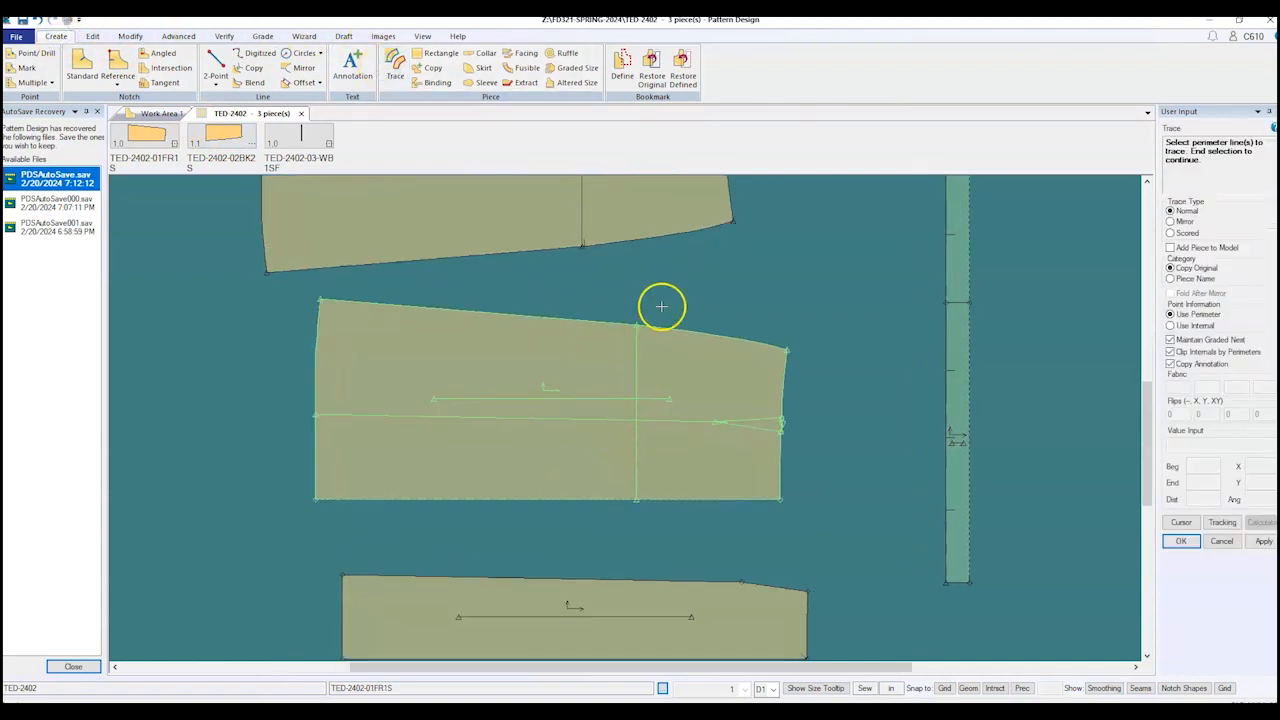
left_click(710, 333)
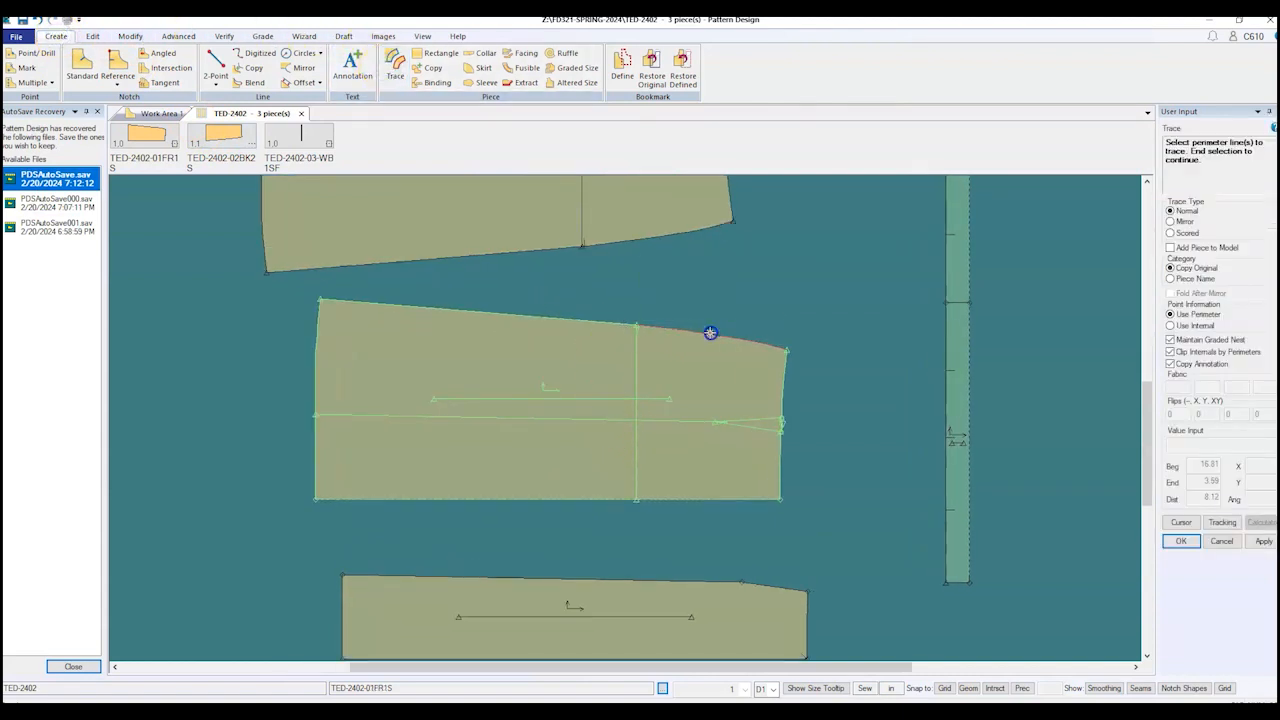
left_click(785, 381)
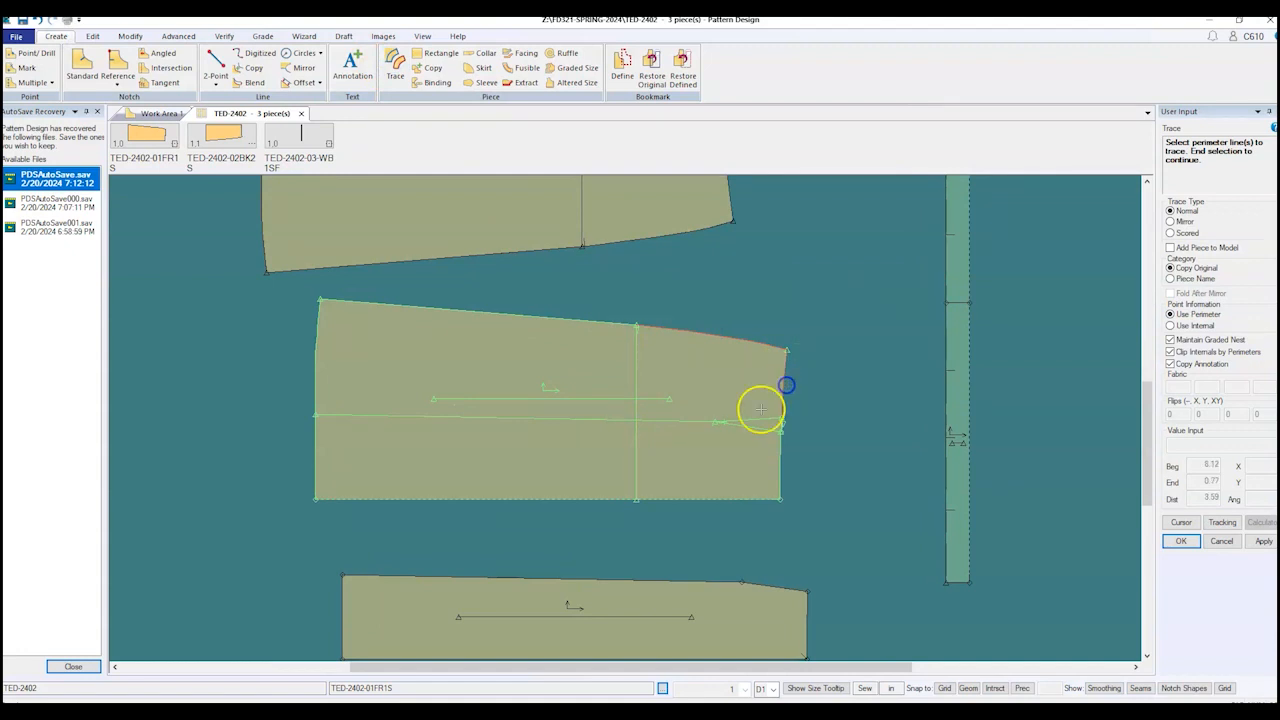
left_click(758, 418)
left_click(687, 423)
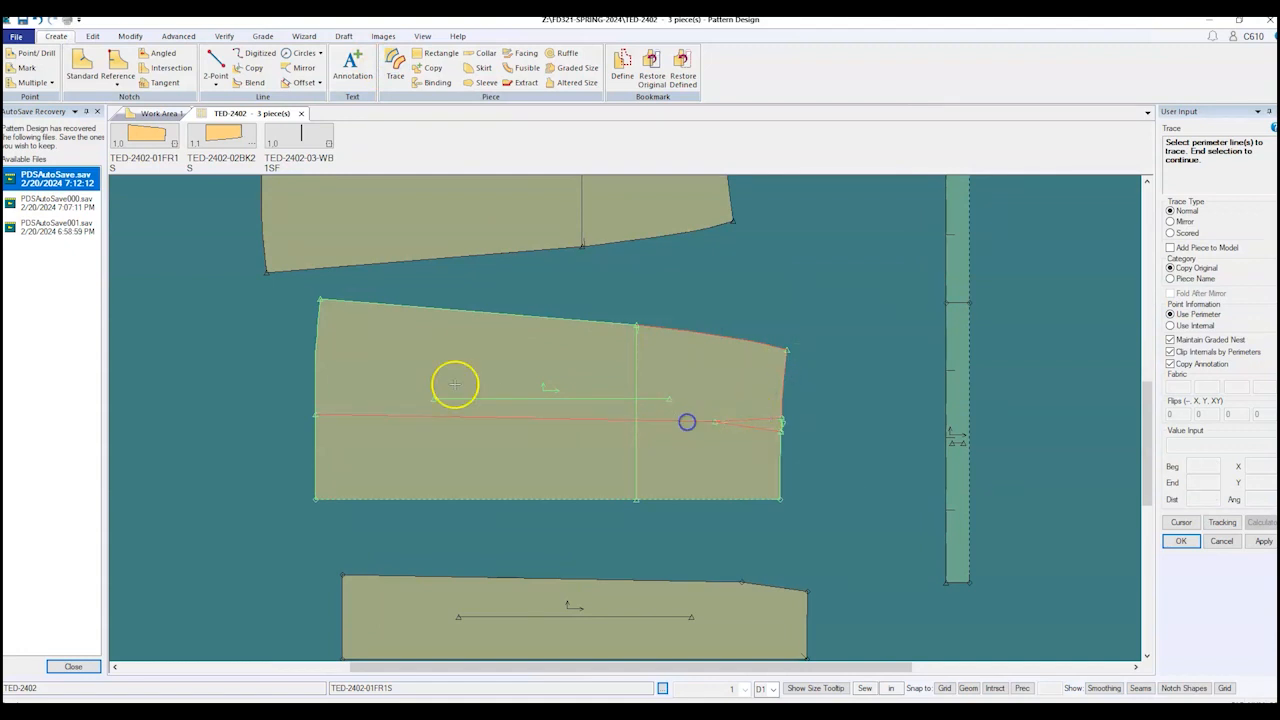
left_click(306, 343)
left_click(406, 312)
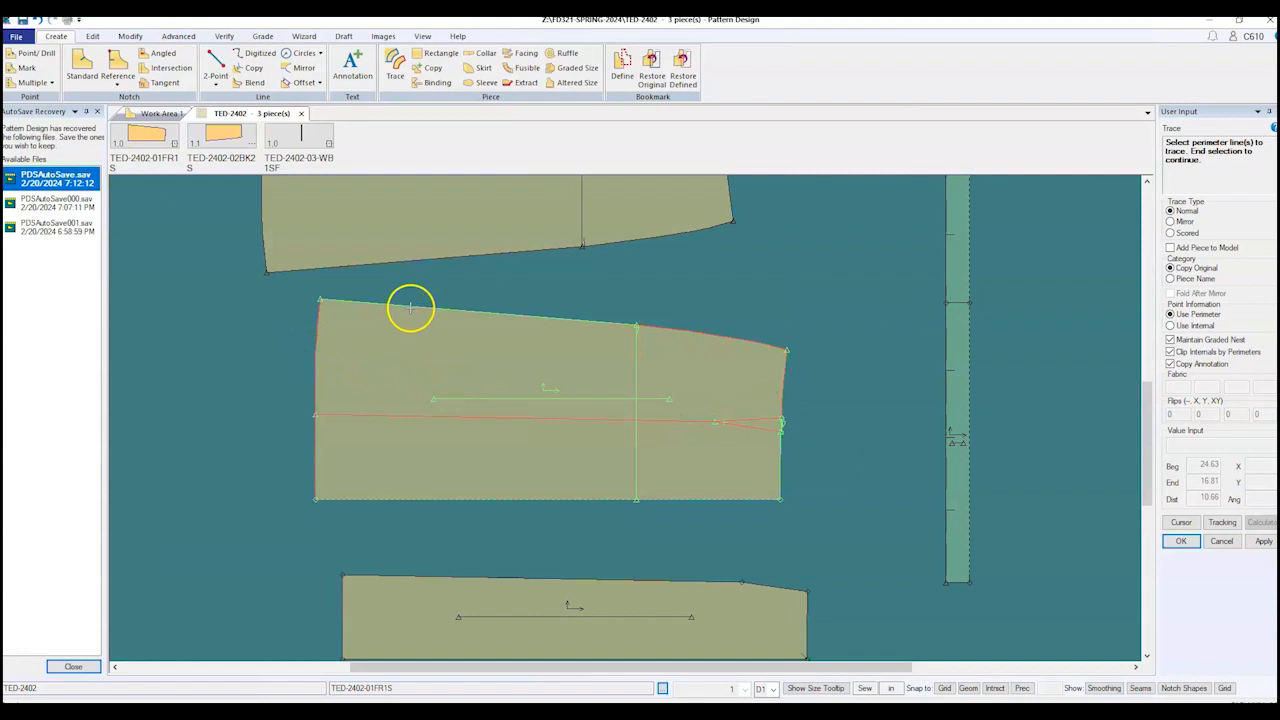
Step: Finish the line selection and begin positioning the traced middle panel outline
right_click(526, 343)
left_click(528, 337)
left_click(553, 432)
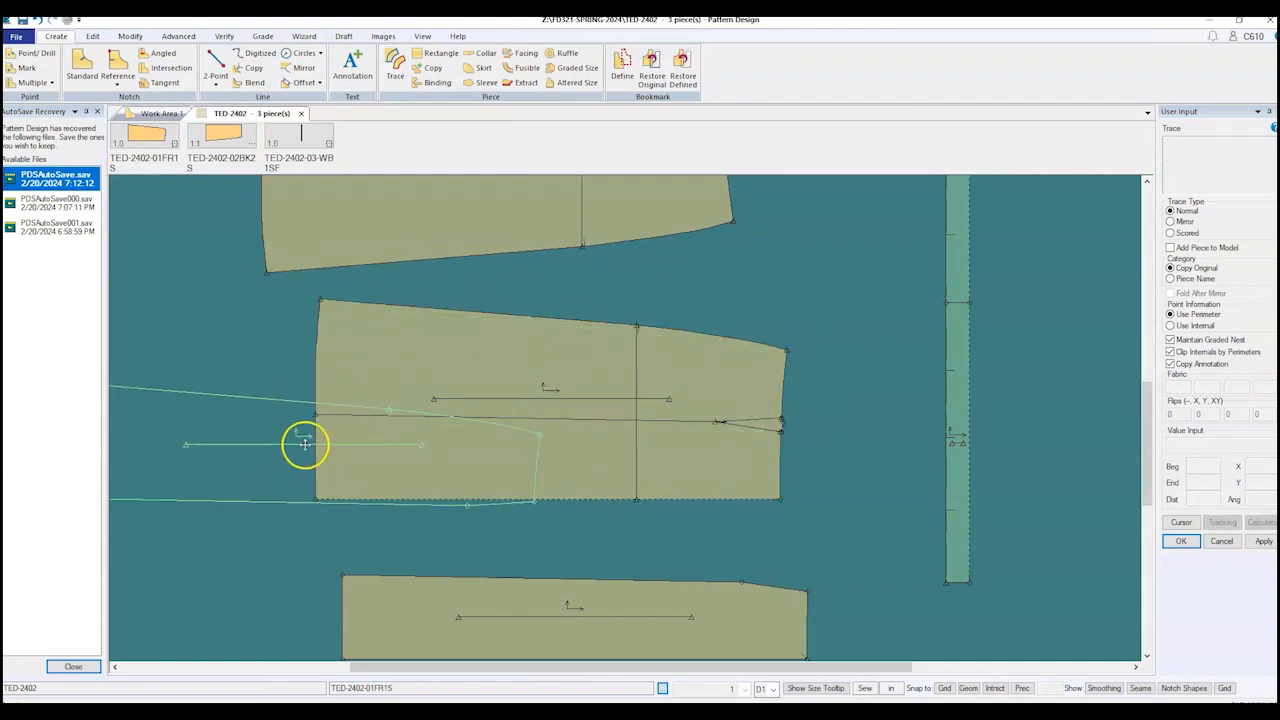
scroll(185, 362, "down", 2)
scroll(176, 350, "down", 1)
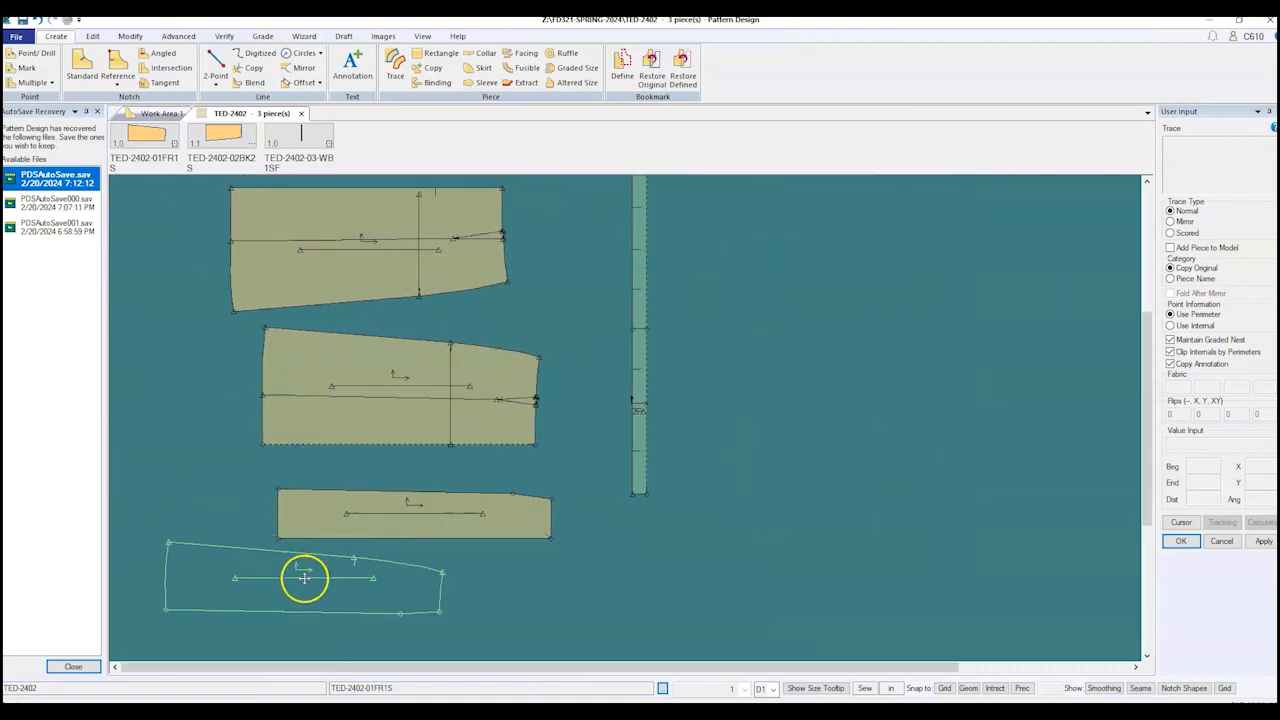
Step: Set the traced copy below the others as a fourth piece, keeping its default name
left_click(428, 603)
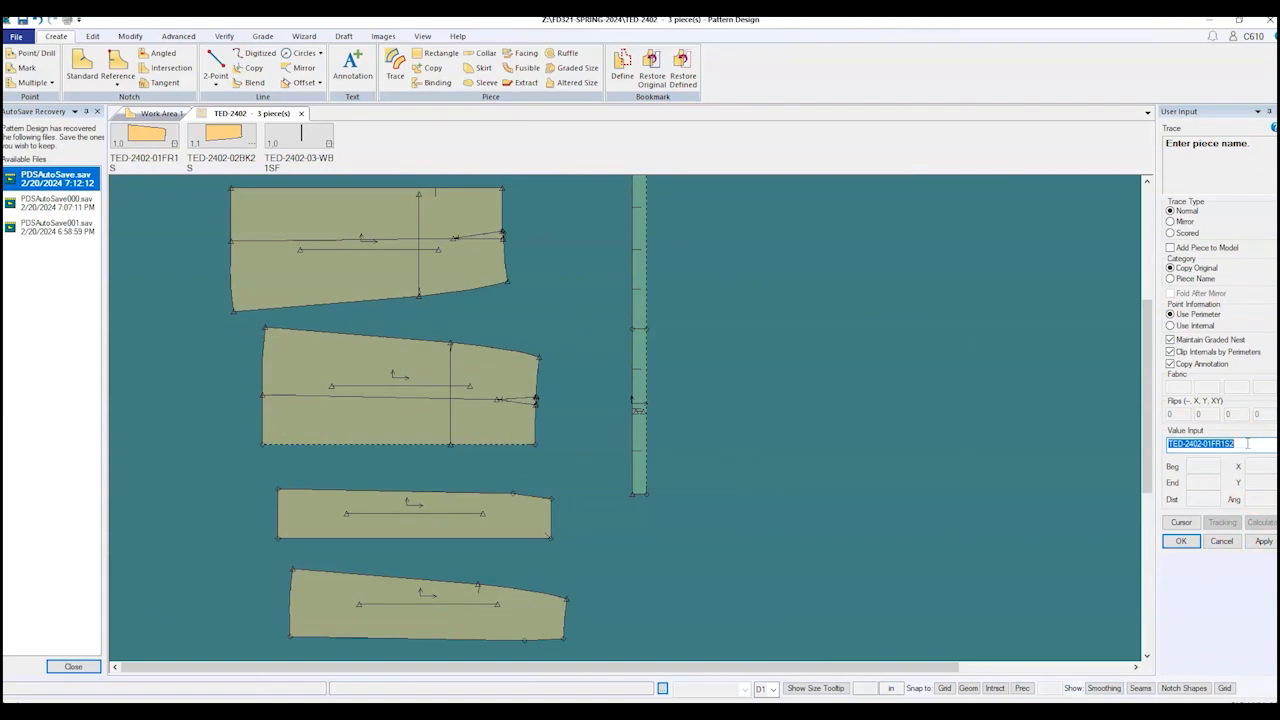
key("Return")
key("Return")
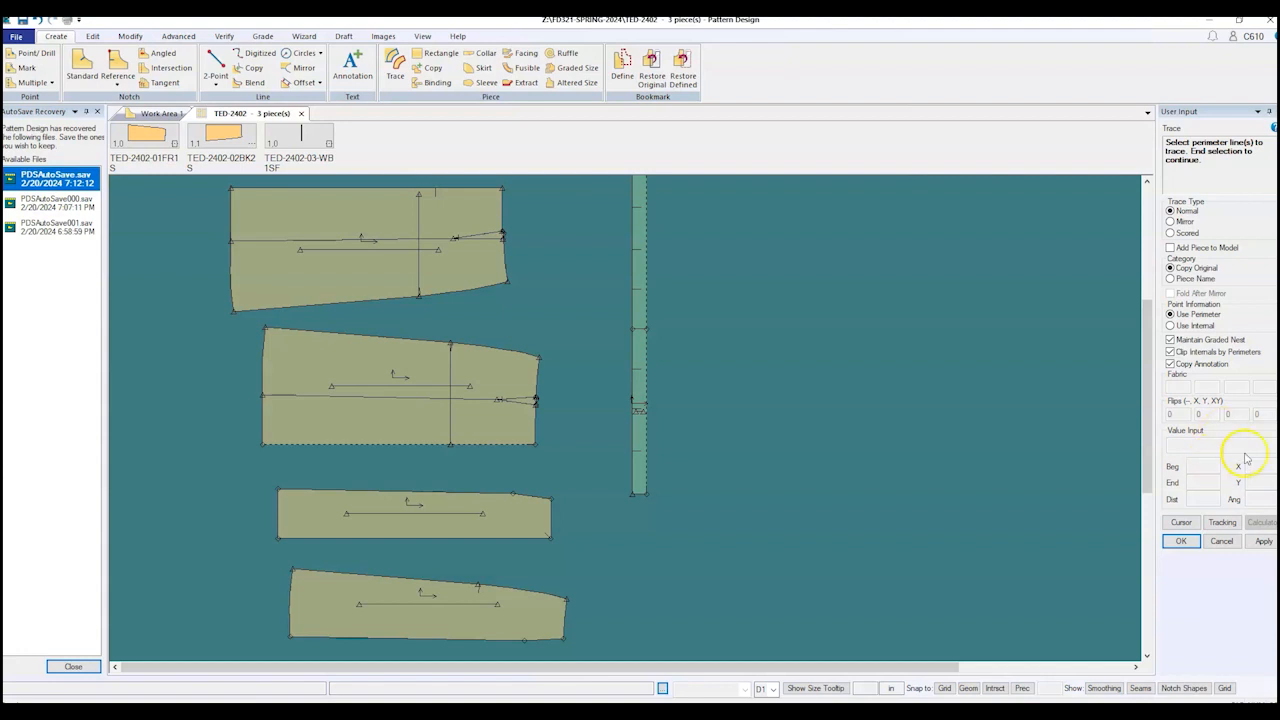
right_click(894, 367)
Step: End the Trace command, leaving the skirt pieces and waistband unchanged
left_click(880, 372)
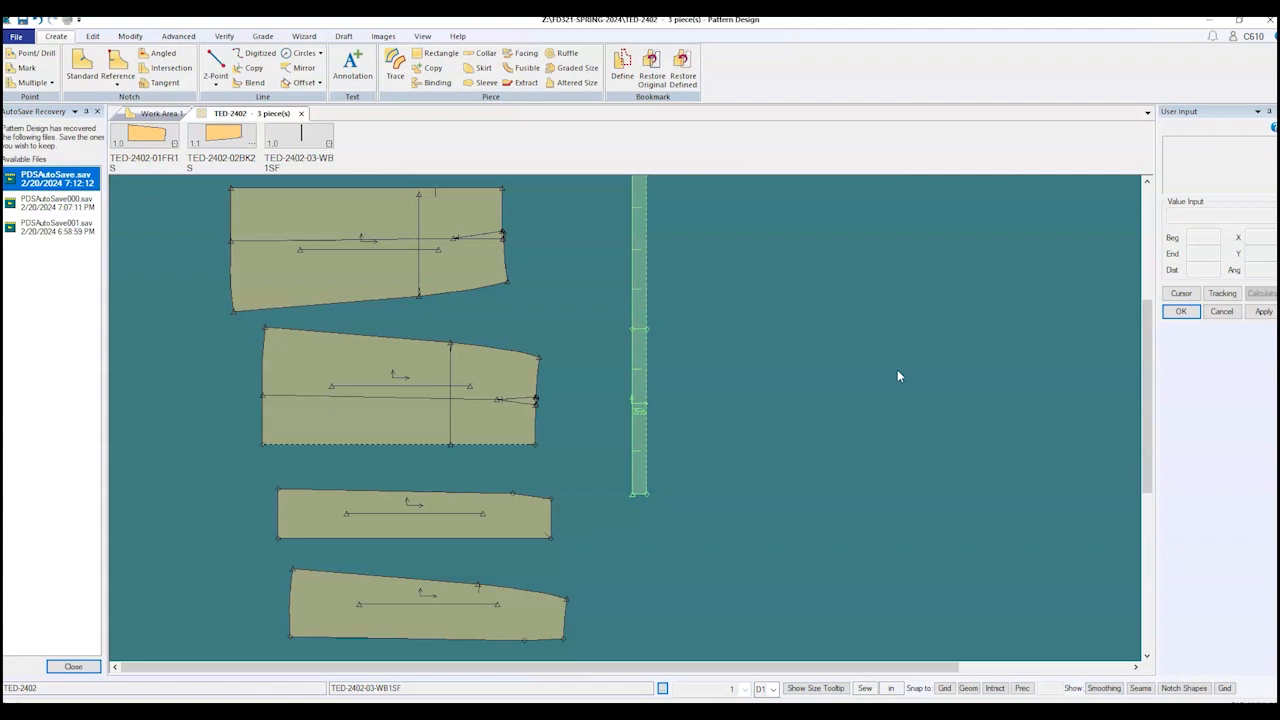
Step: Close the AutoSave Recovery panel
scroll(820, 446, "down", 2)
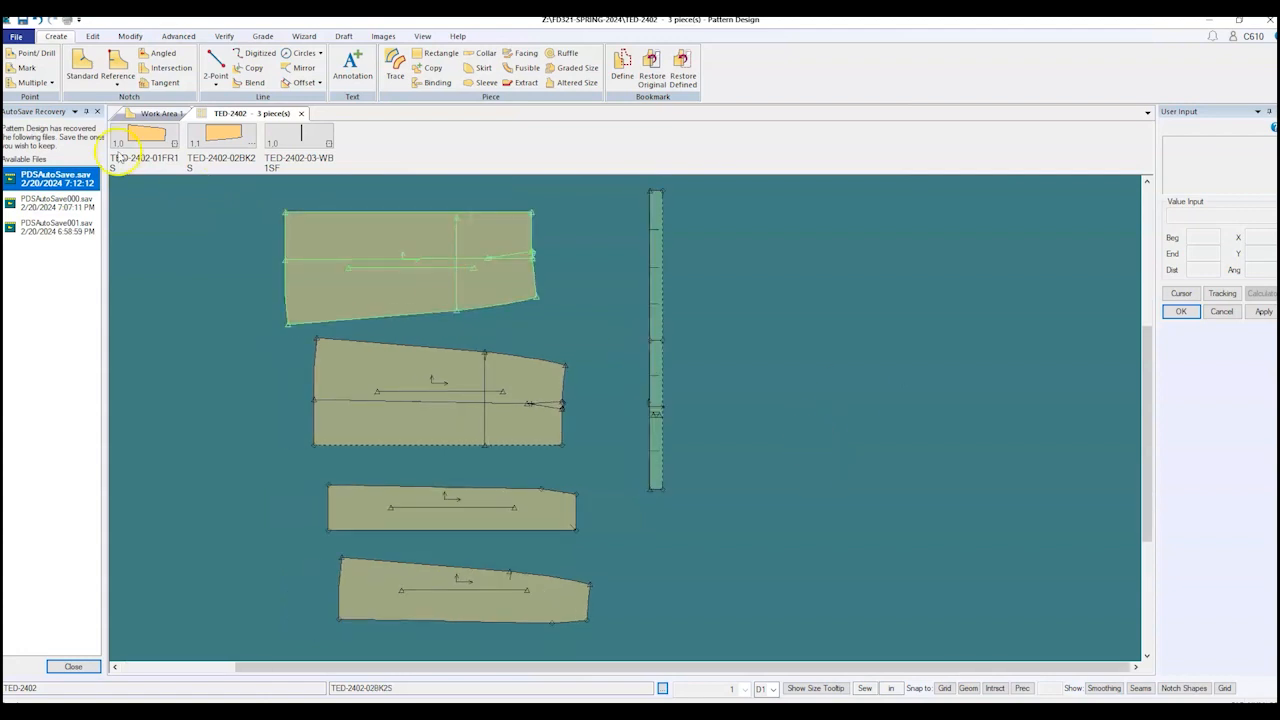
left_click(97, 112)
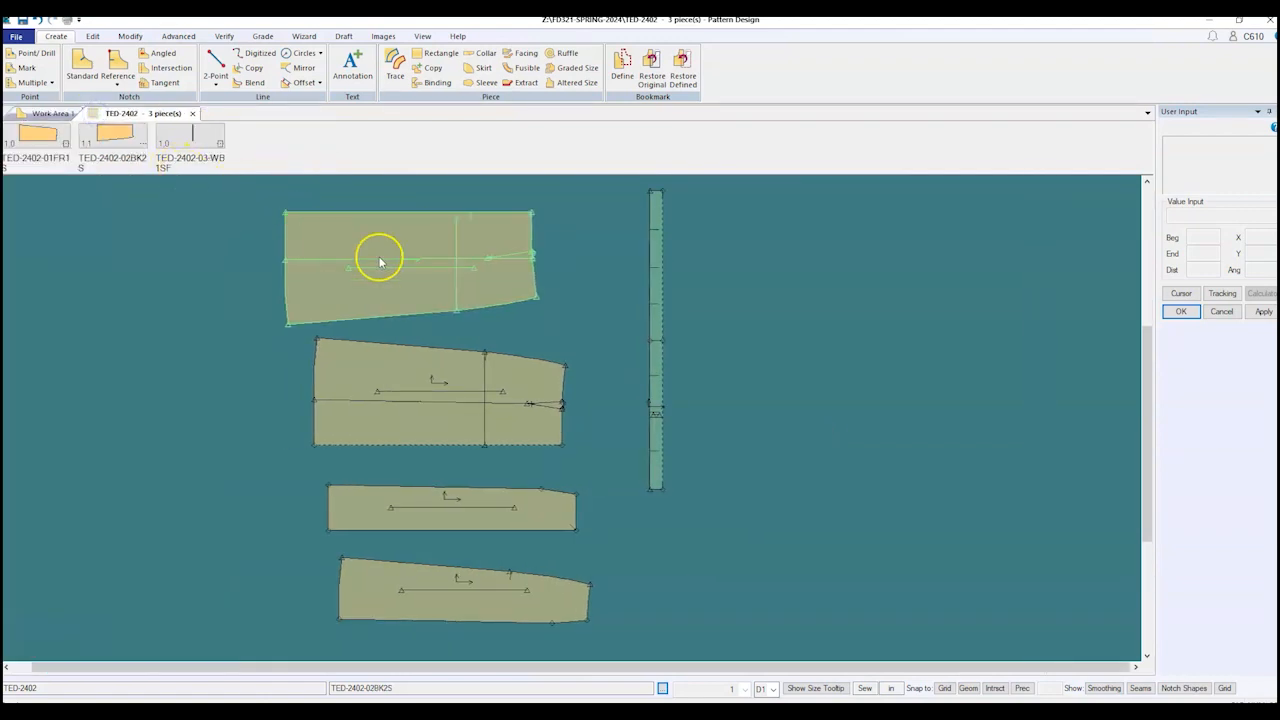
scroll(390, 265, "up", 5)
scroll(497, 377, "down", 1)
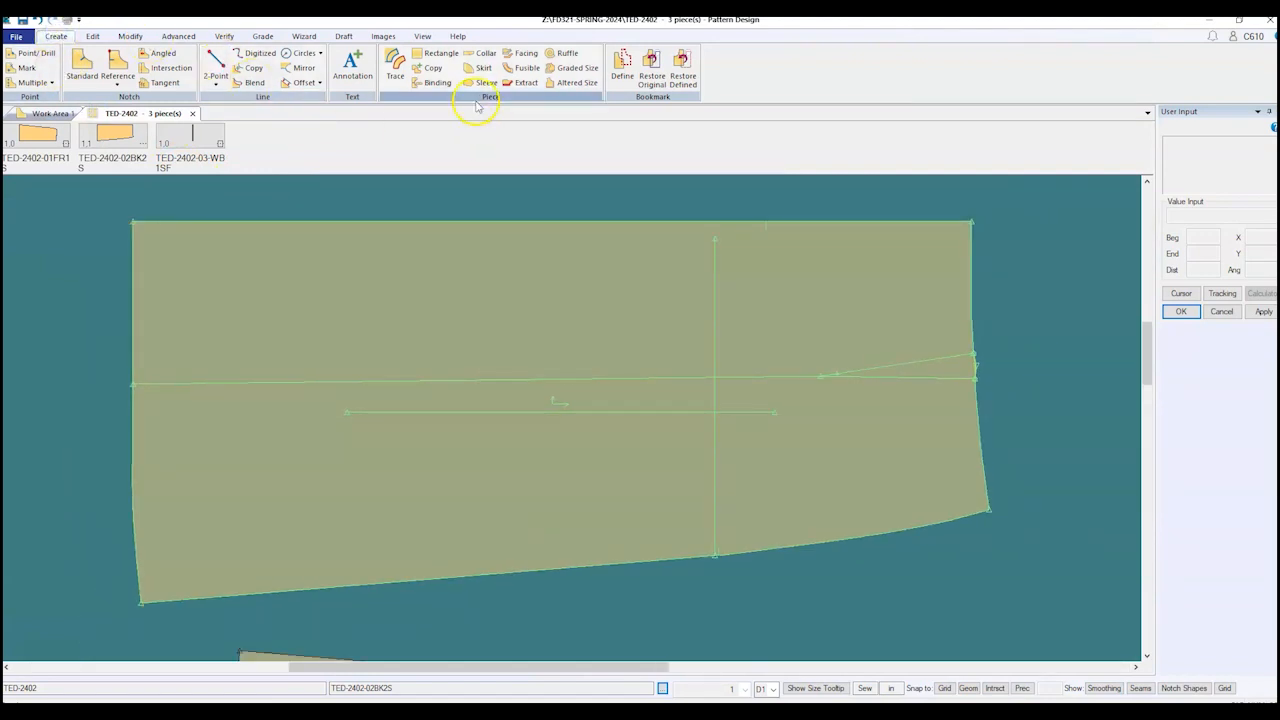
Step: Trace the back piece's top panel, picking its top, right, dart, centre and left lines as perimeter
left_click(389, 78)
left_click(606, 220)
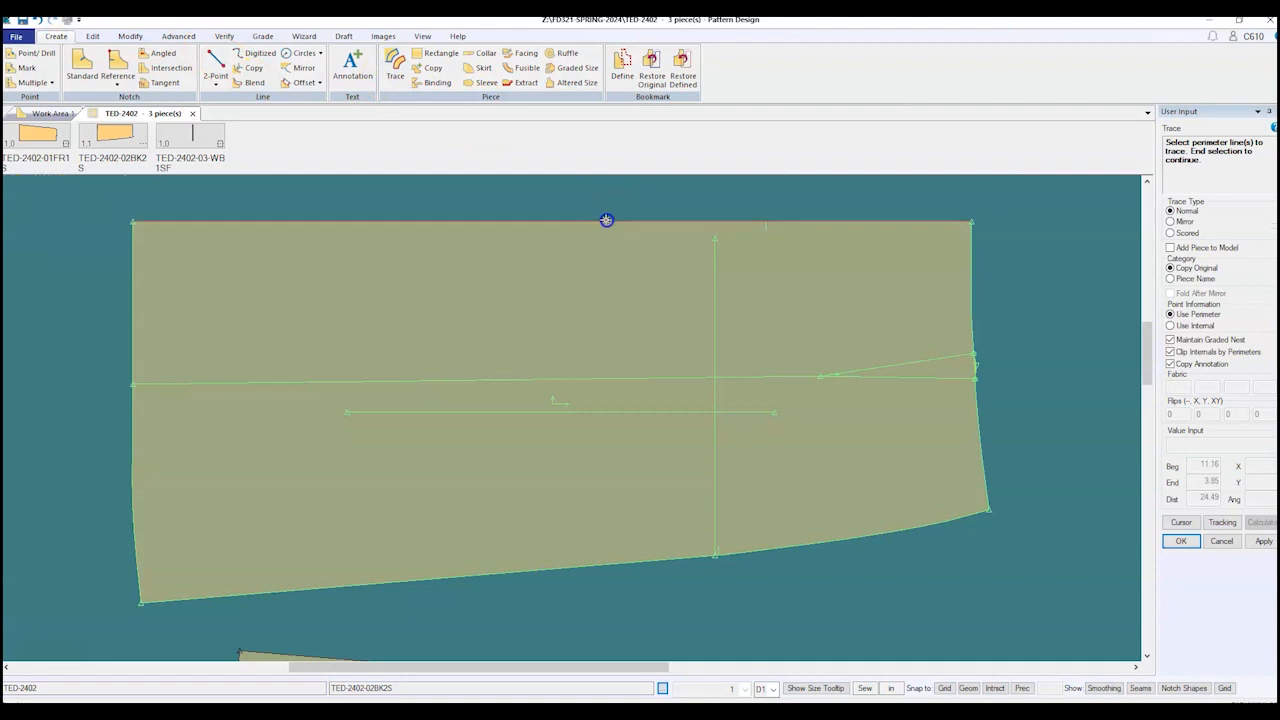
left_click(971, 266)
left_click(892, 360)
left_click(680, 377)
left_click(135, 270)
scroll(510, 436, "down", 4)
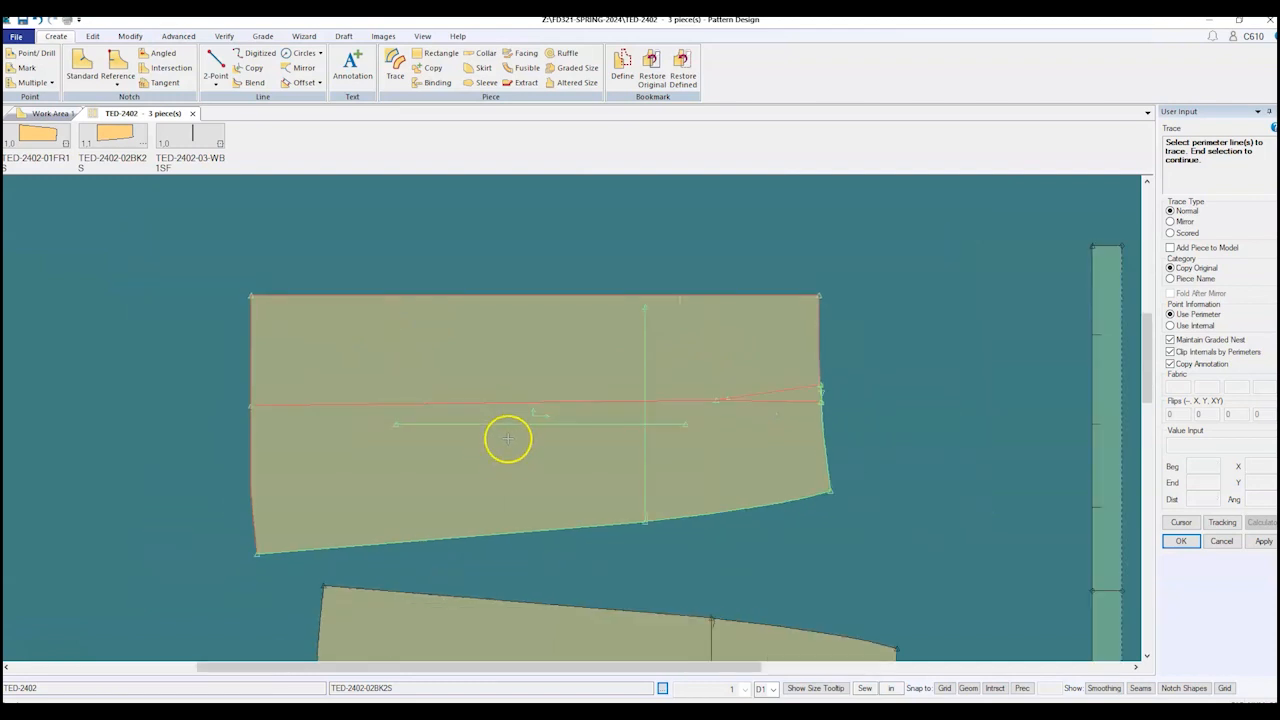
scroll(514, 432, "down", 1)
right_click(293, 350)
left_click(293, 350)
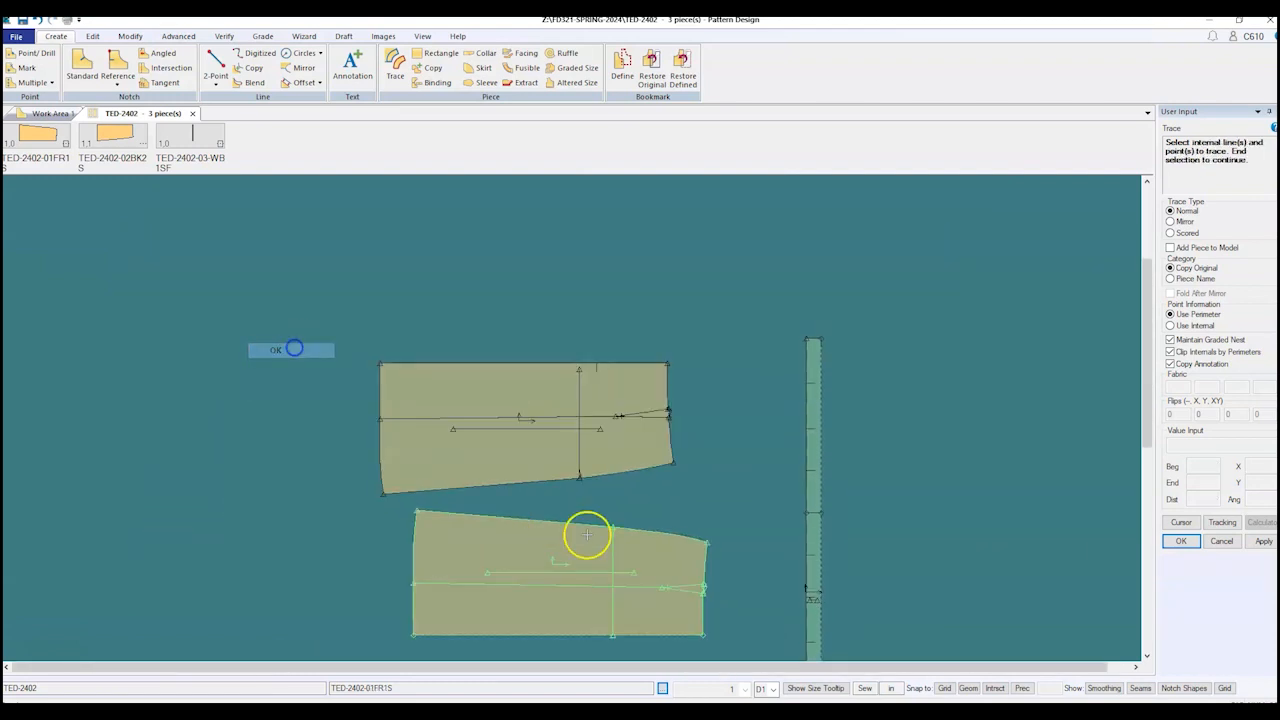
Step: Add the panel's vertical internal line to the trace
scroll(573, 530, "up", 5)
scroll(549, 476, "up", 1)
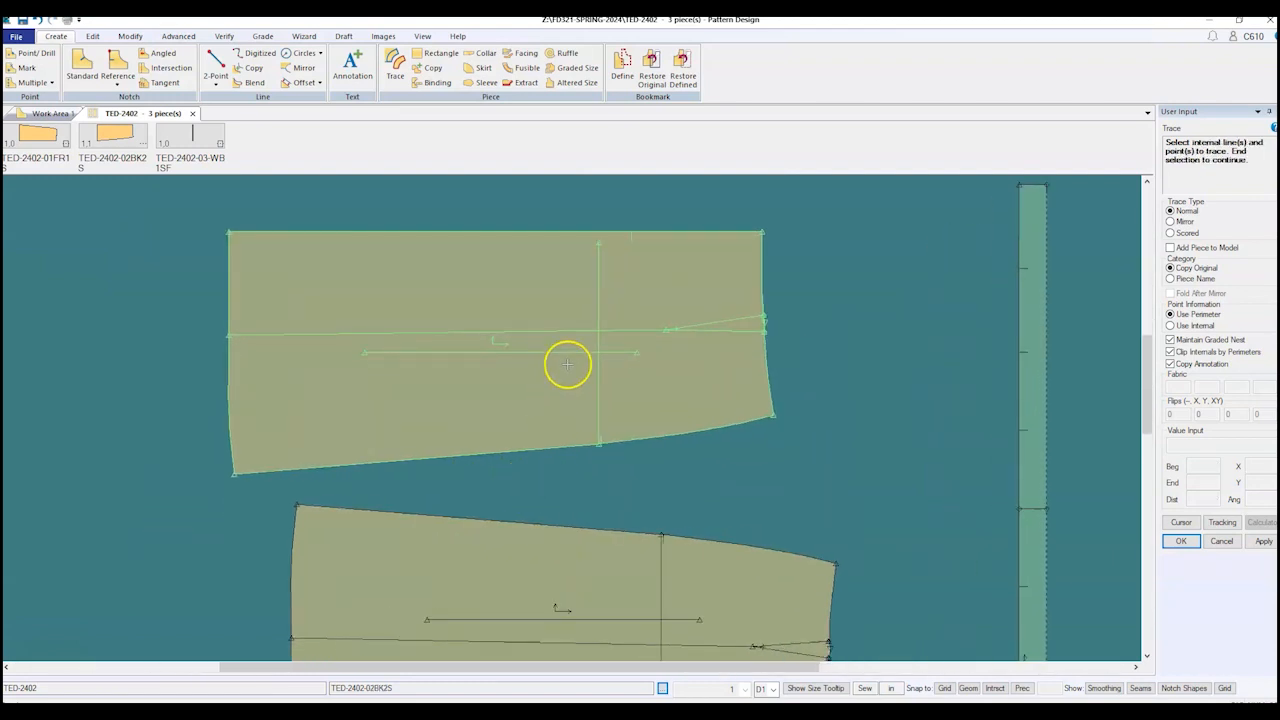
left_click(612, 325)
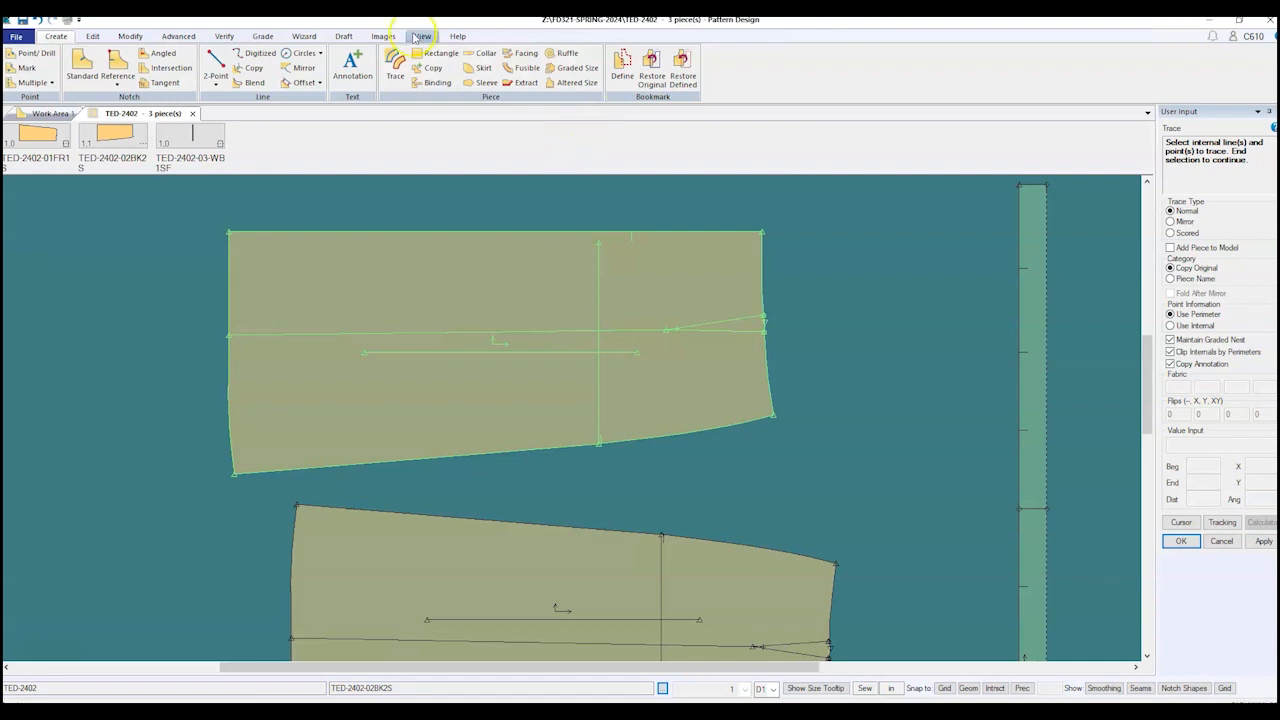
Step: Place standard notches on the top back panel's horizontal internal line and end notching
left_click(82, 66)
left_click(584, 343)
left_click(585, 329)
left_click(574, 328)
scroll(449, 317, "down", 3)
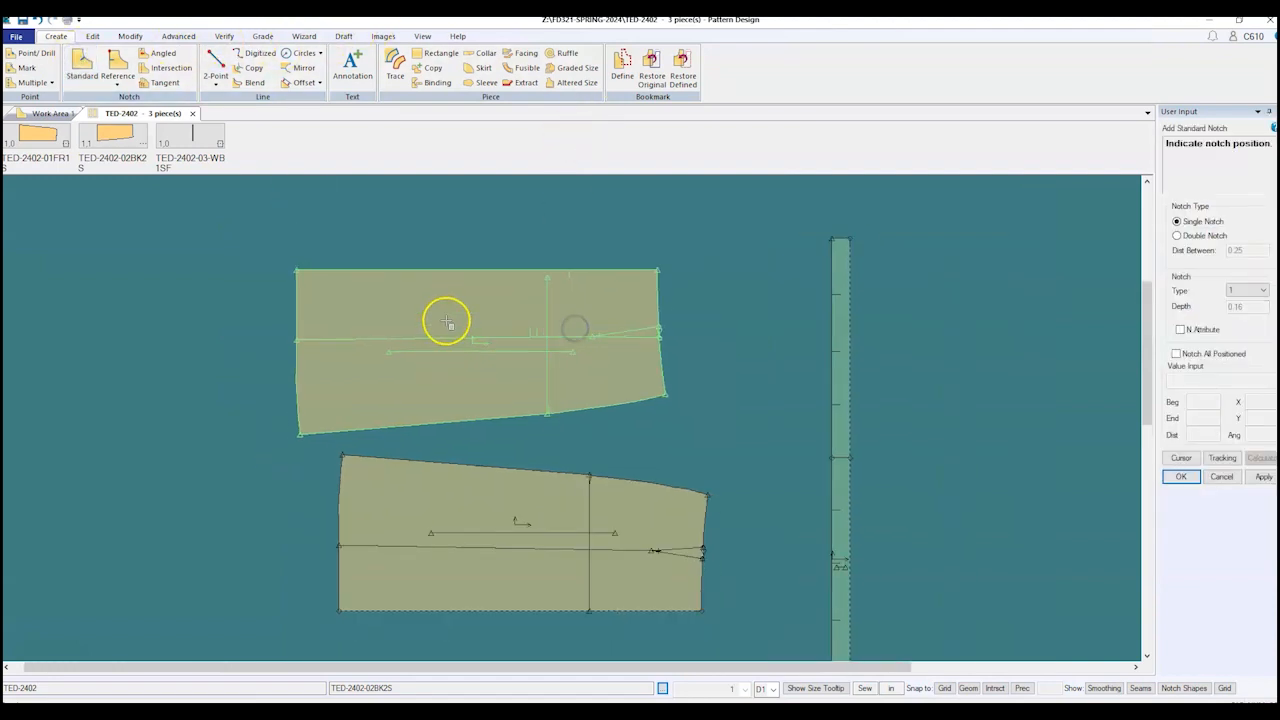
scroll(546, 621, "up", 2)
scroll(546, 621, "up", 1)
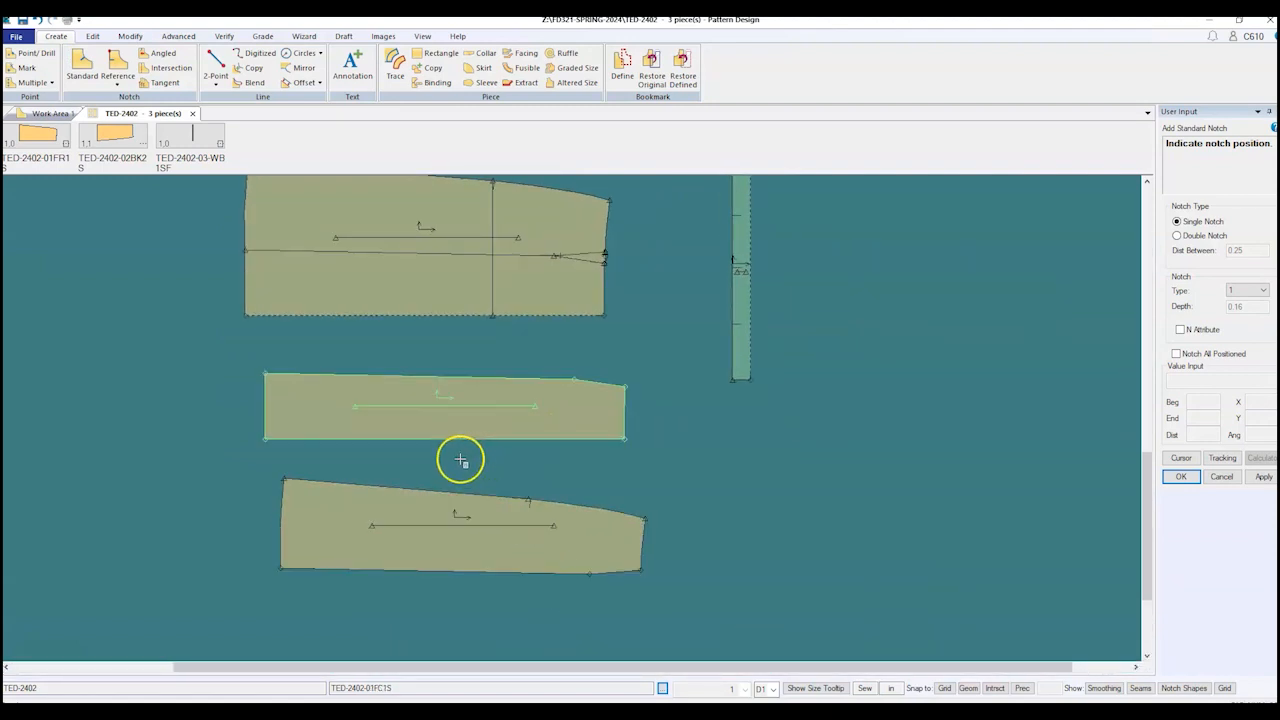
scroll(598, 500, "down", 1)
scroll(596, 496, "down", 2)
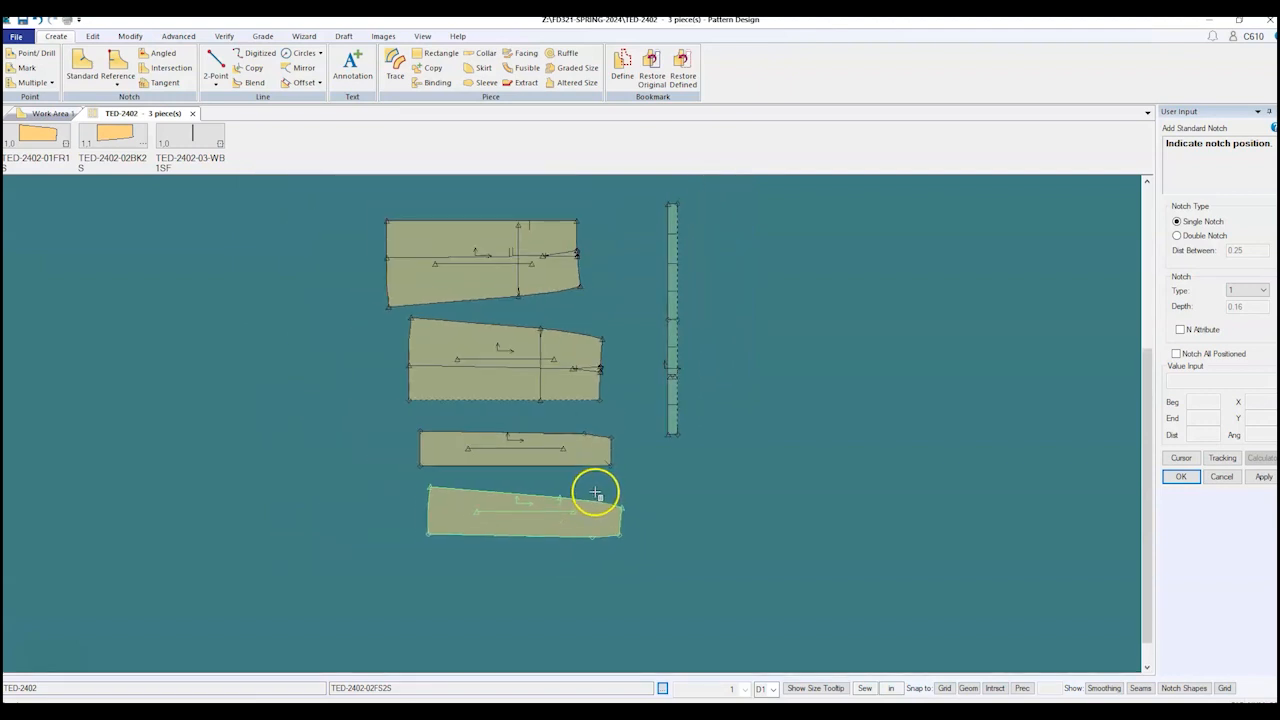
scroll(539, 356, "up", 1)
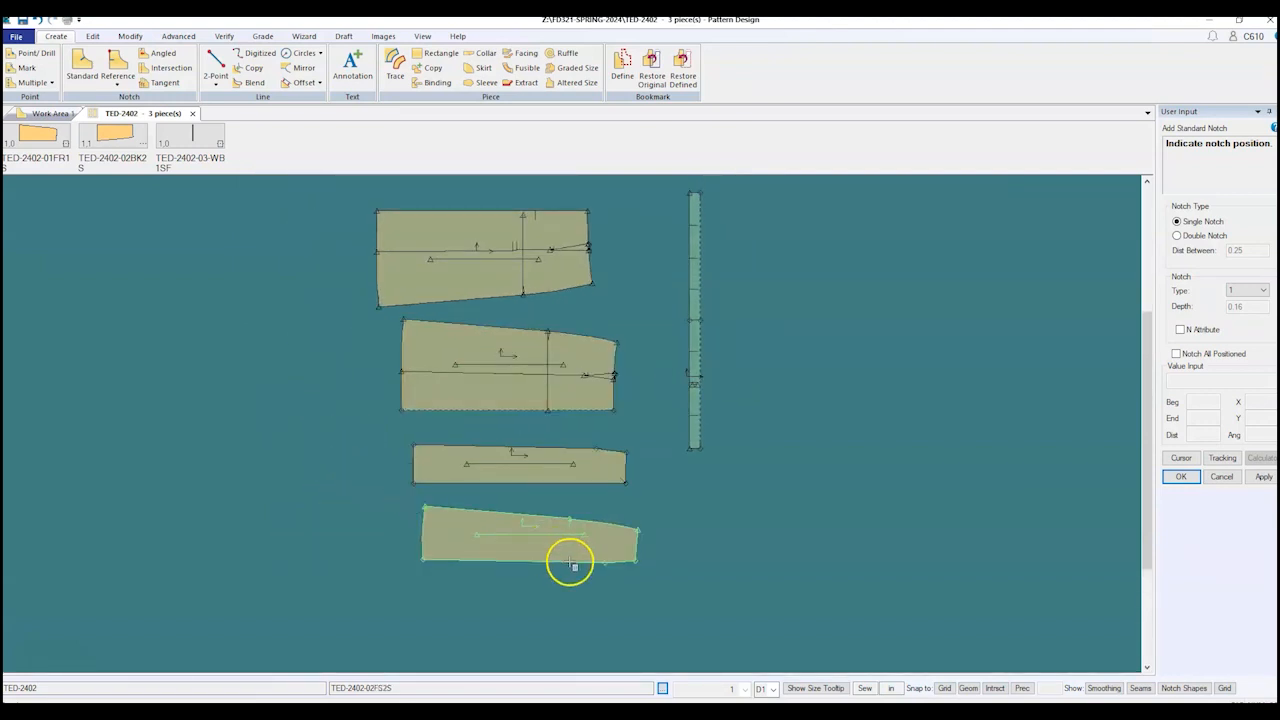
right_click(341, 459)
left_click(303, 461)
scroll(491, 214, "up", 3)
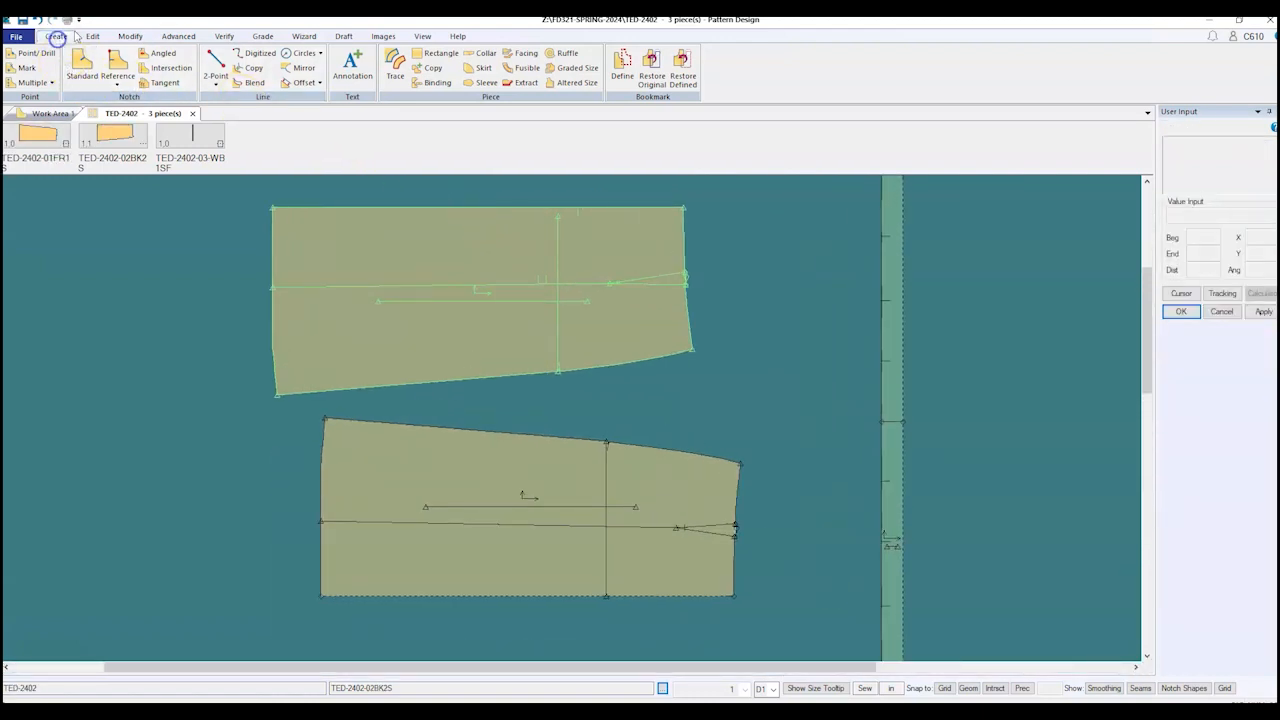
Step: Trace the back top panel using edge L02, the horizontal internal line and the left edge
left_click(395, 66)
left_click(515, 207)
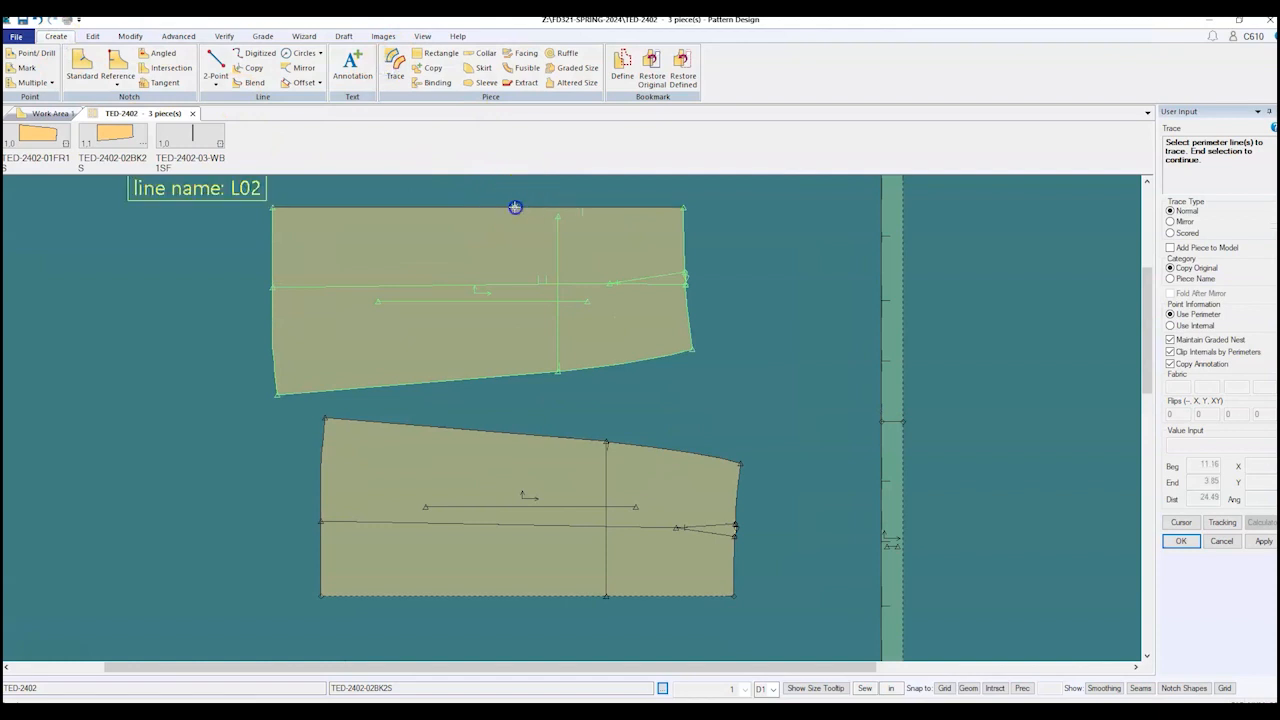
left_click(657, 277)
left_click(518, 285)
left_click(270, 229)
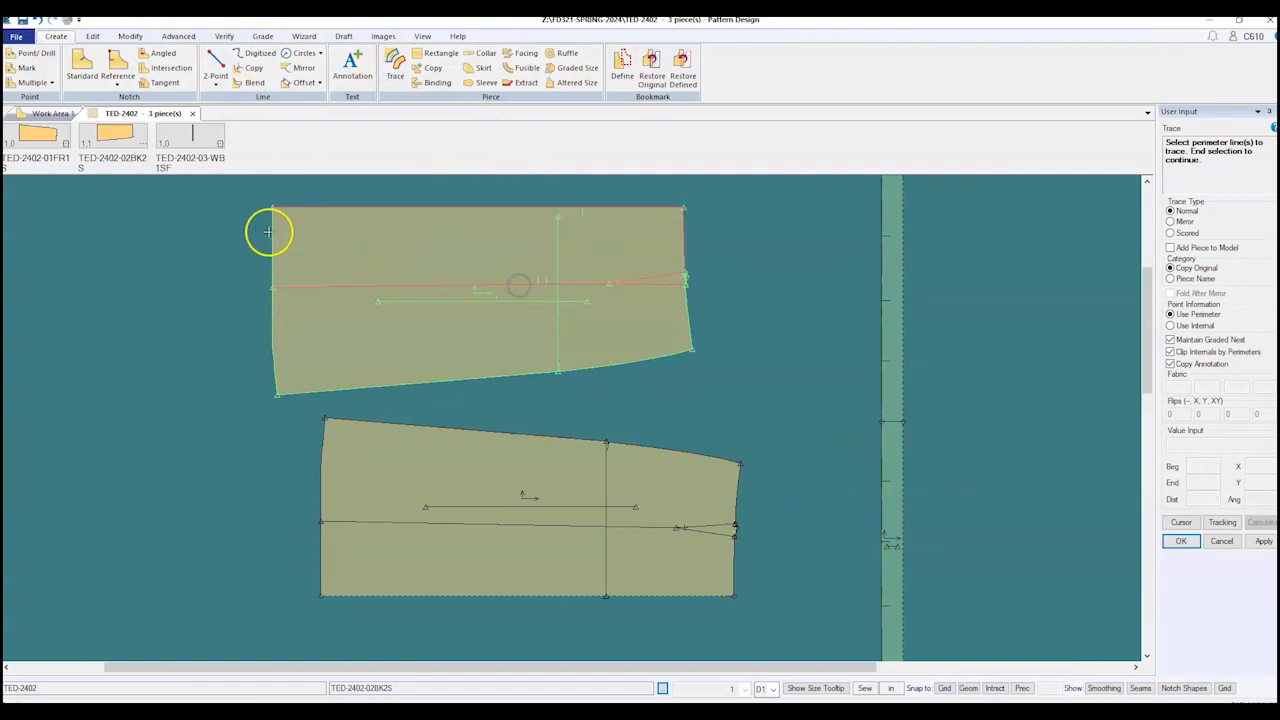
right_click(376, 235)
left_click(376, 235)
right_click(376, 235)
left_click(385, 245)
Step: Place the traced copy to the right, name it TED-2402-03BC2S, and end the trace
left_click(840, 276)
left_click(1262, 443)
key("BackSpace")
key("BackSpace")
key("BackSpace")
key("BackSpace")
key("BackSpace")
key("BackSpace")
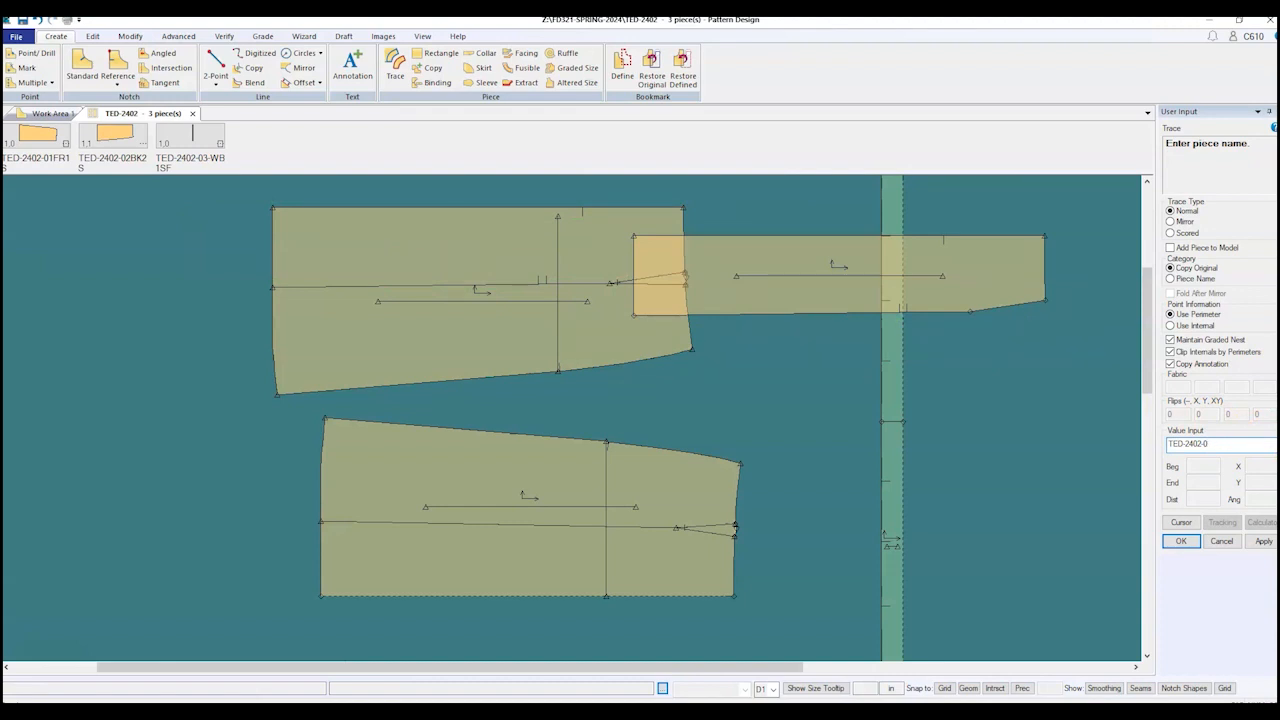
type("3BC2S")
key("Return")
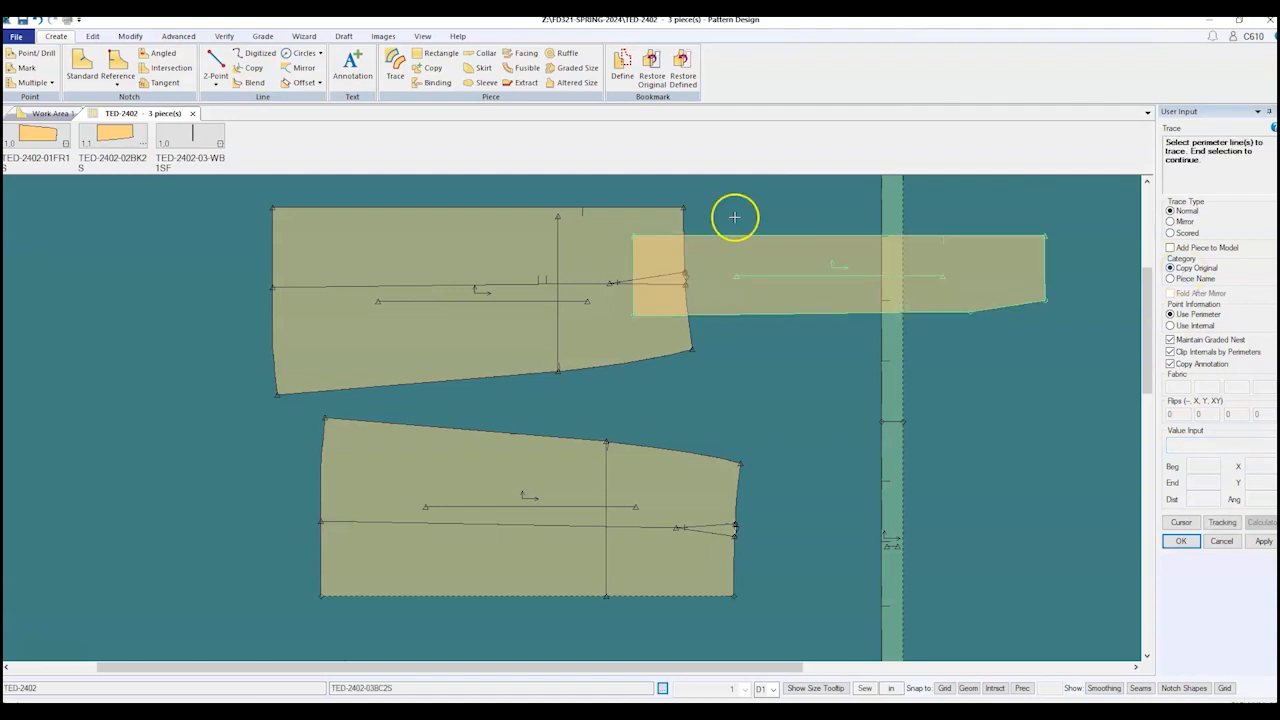
right_click(437, 283)
left_click(437, 285)
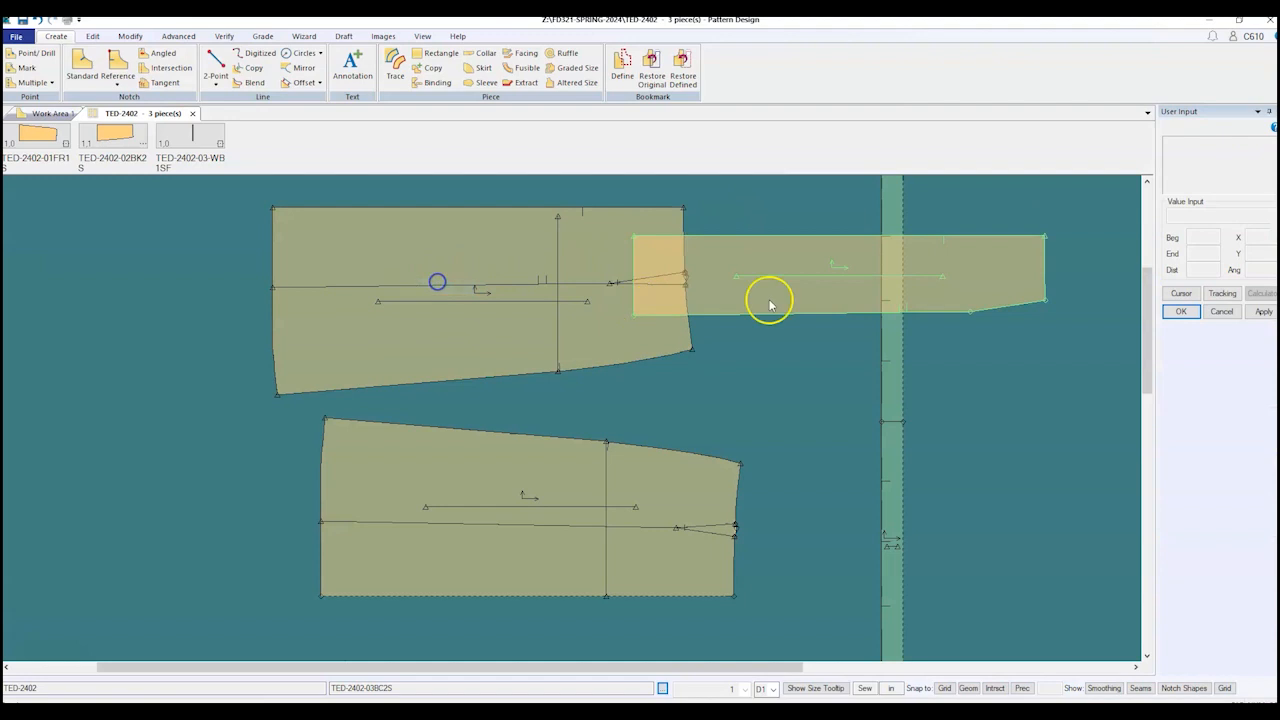
Step: Start a second trace from the horizontal and dart lines, then reset that selection
left_click(969, 289)
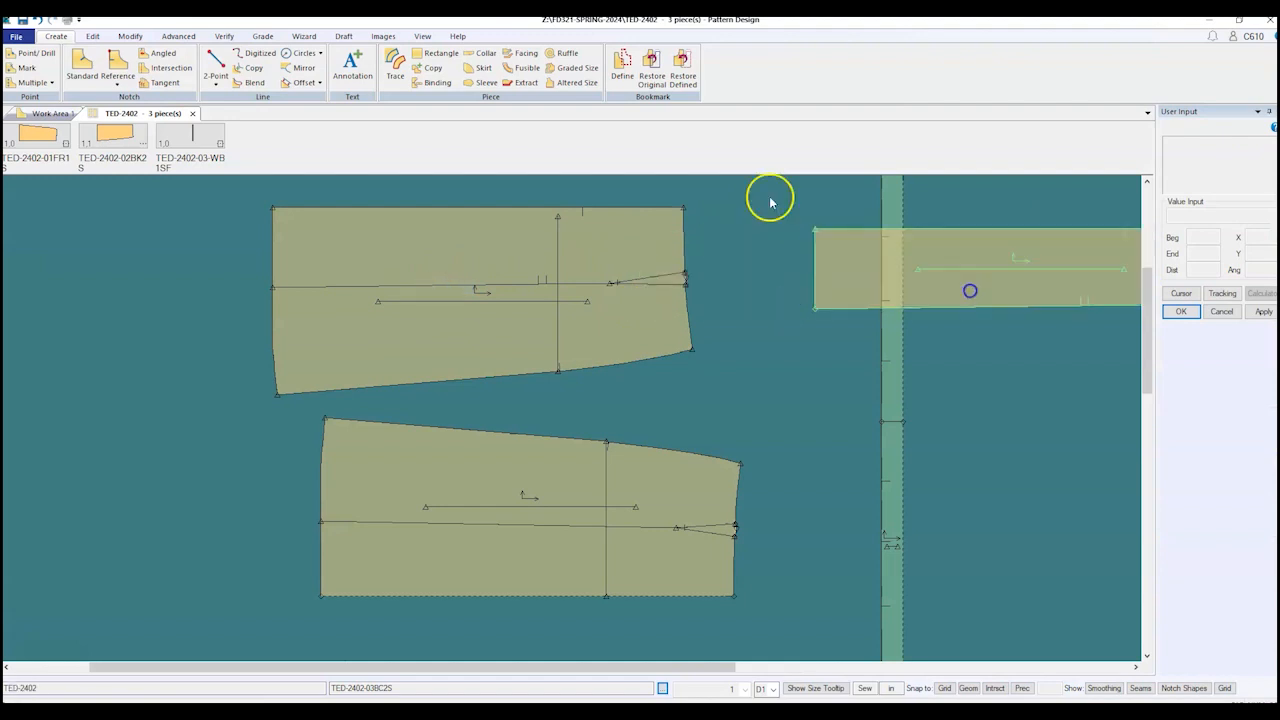
left_click(396, 68)
left_click(409, 283)
left_click(664, 283)
right_click(664, 283)
left_click(501, 284)
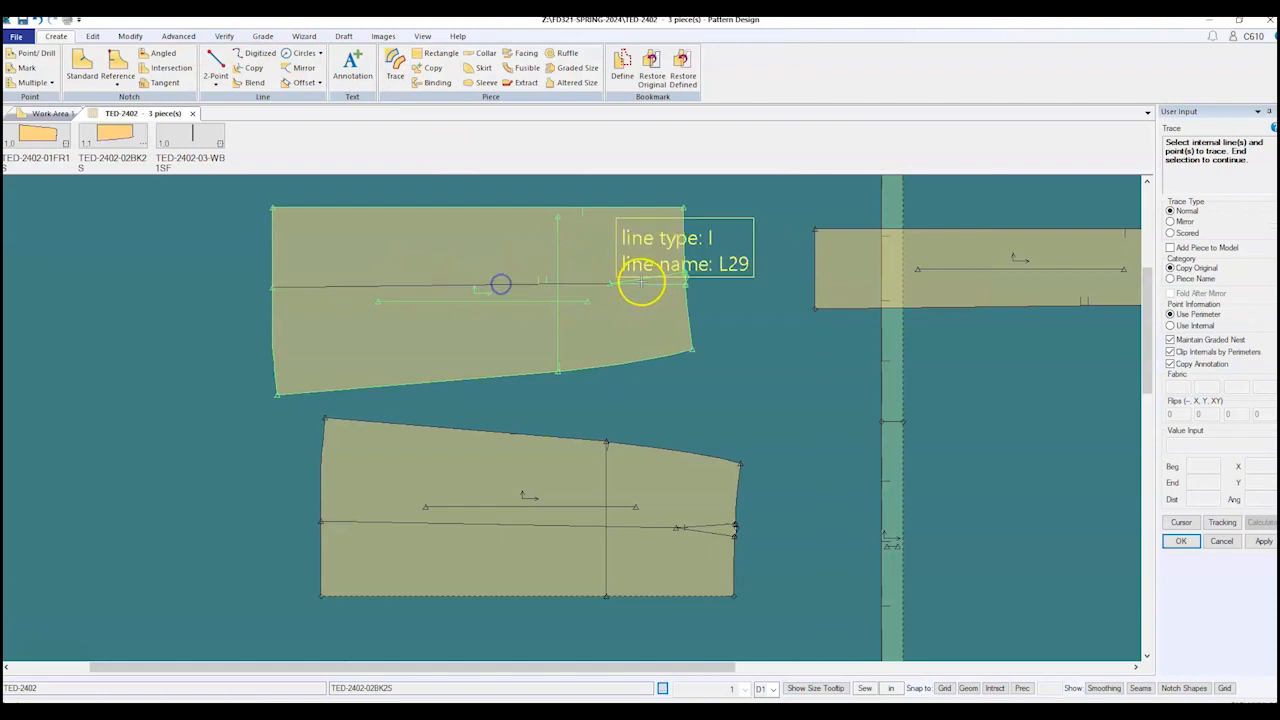
right_click(358, 190)
left_click(388, 212)
Step: Retrace the lower back panel from the horizontal line, dart line and bottom edge and place it right
left_click(396, 70)
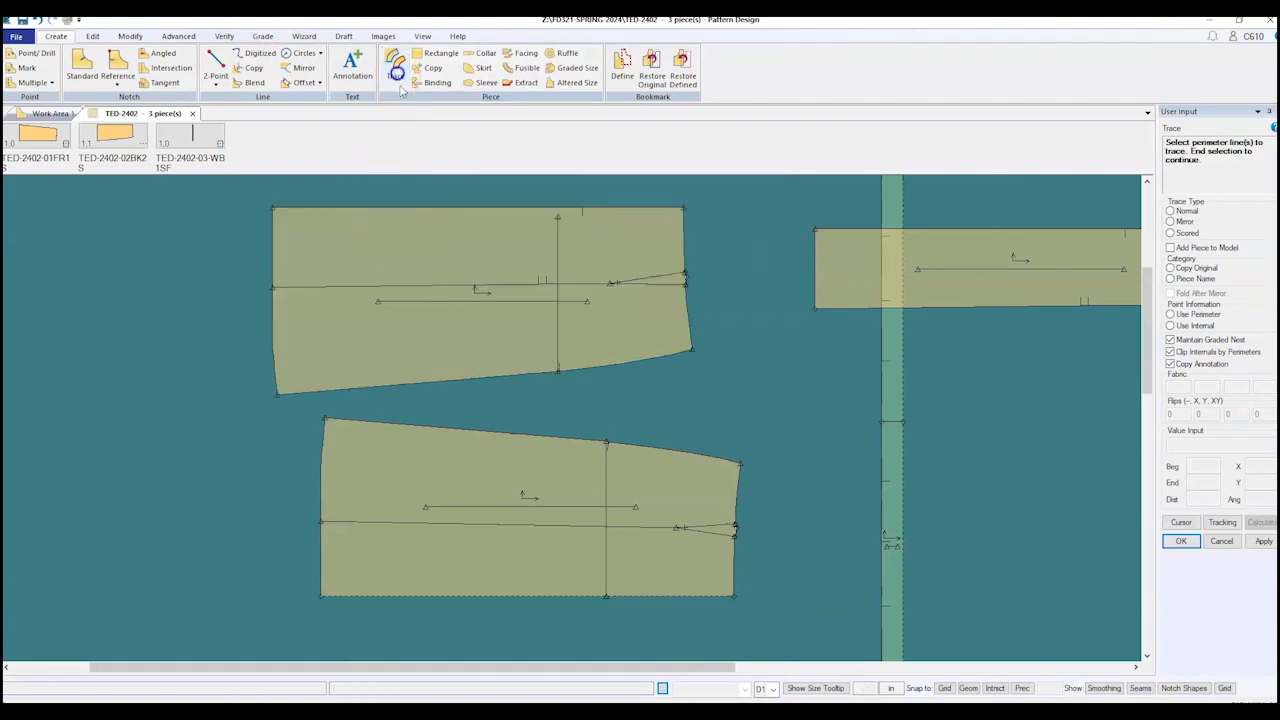
left_click(463, 285)
left_click(658, 287)
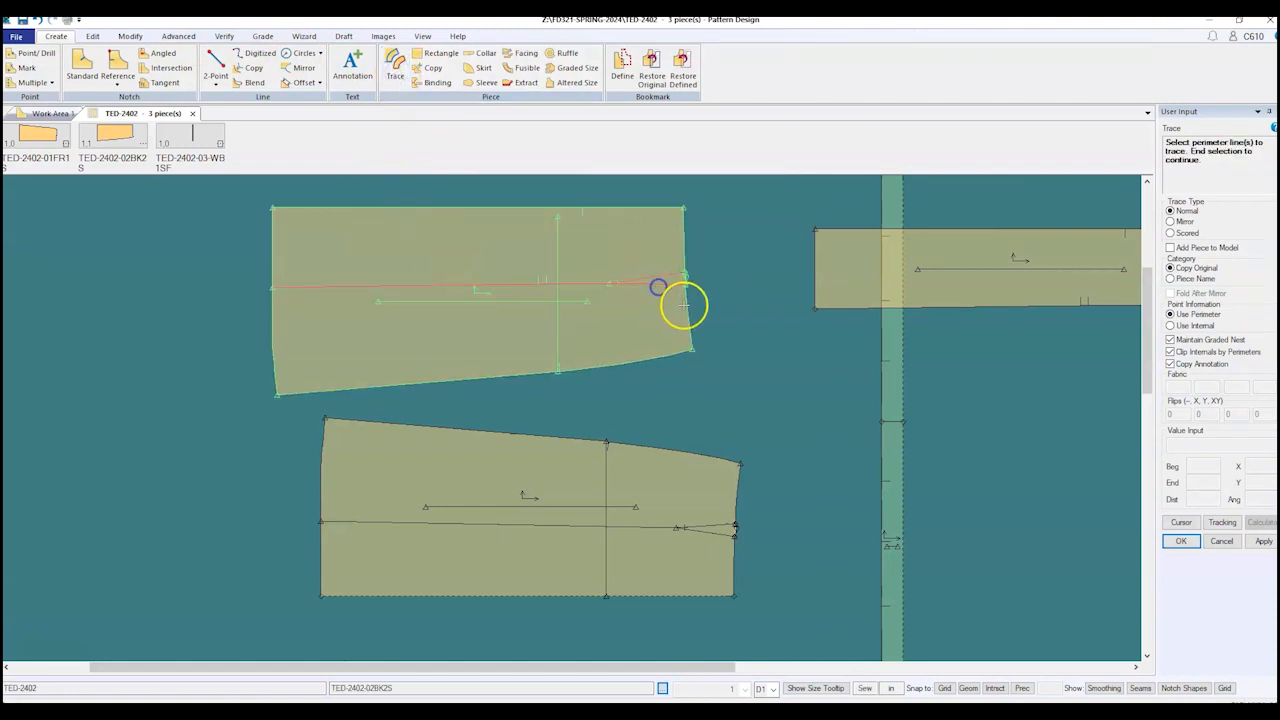
left_click(651, 355)
right_click(275, 327)
left_click(343, 324)
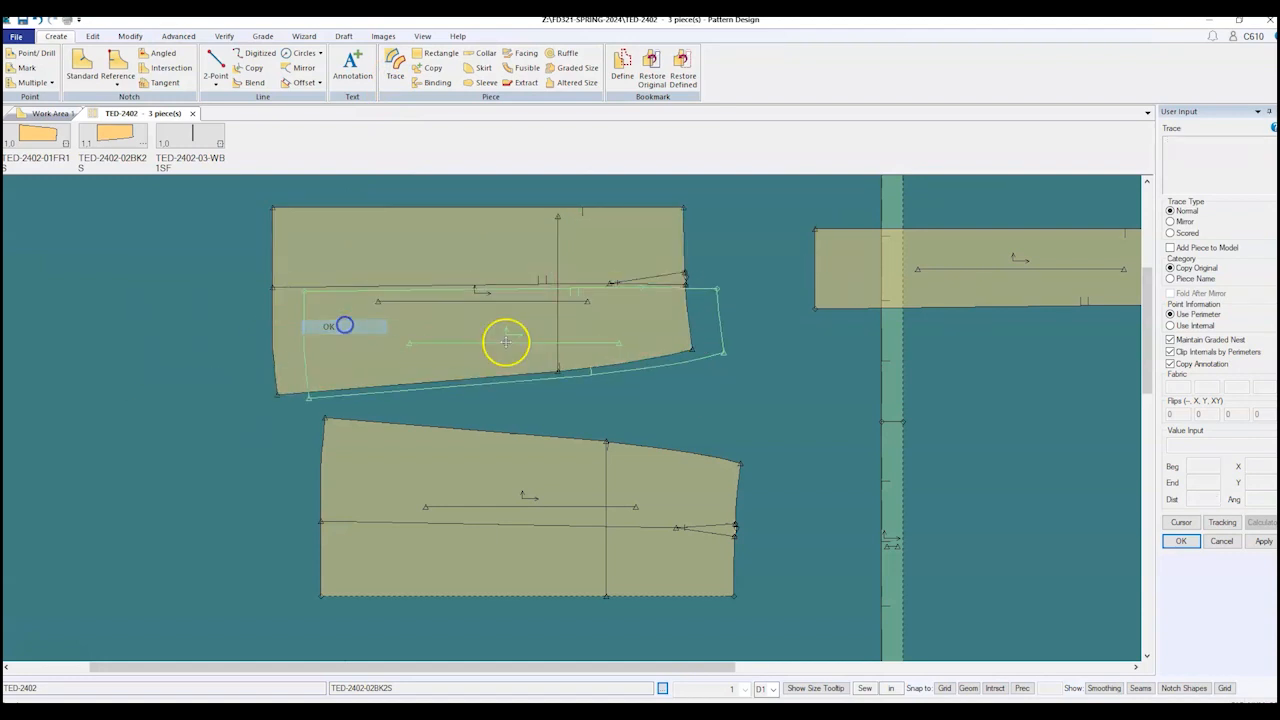
left_click(986, 400)
Step: Rename the new piece TED-2402-04BS2S and end the trace
left_click(1249, 447)
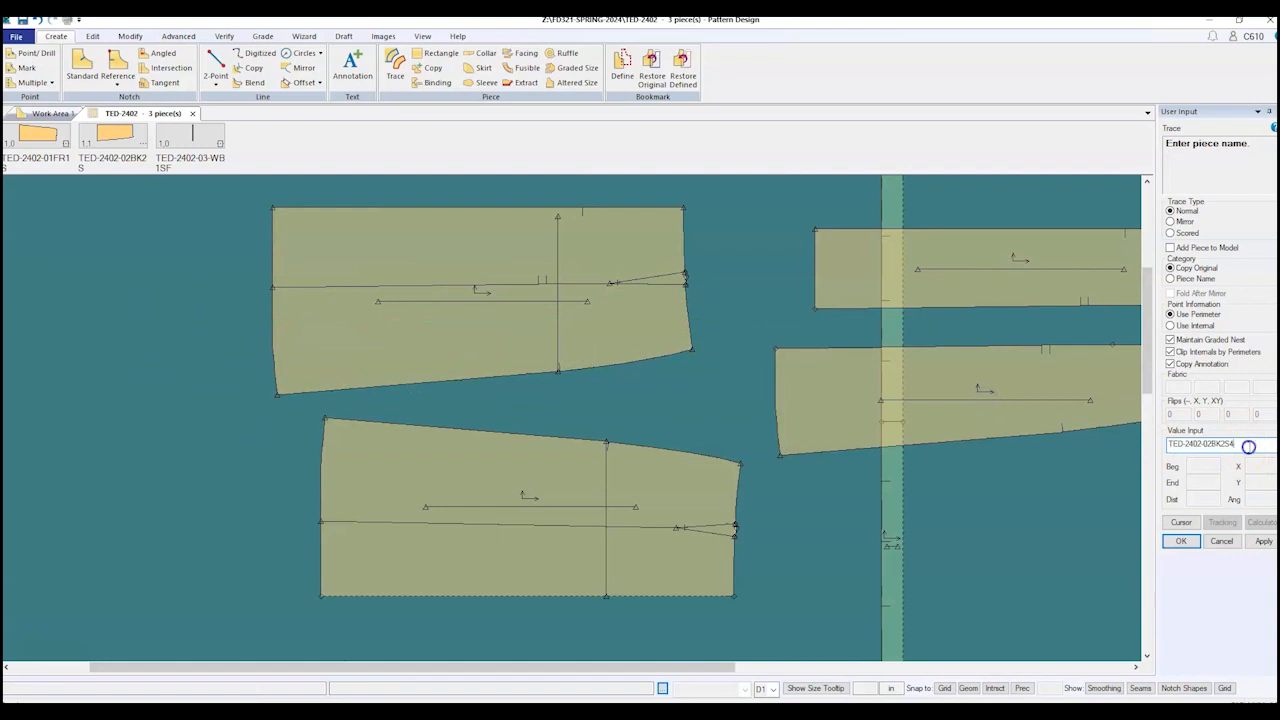
key("BackSpace")
key("BackSpace")
key("BackSpace")
key("BackSpace")
key("BackSpace")
key("BackSpace")
type("4BS2S")
key("Return")
left_click(681, 280)
right_click(682, 279)
left_click(683, 278)
scroll(437, 354, "down", 2)
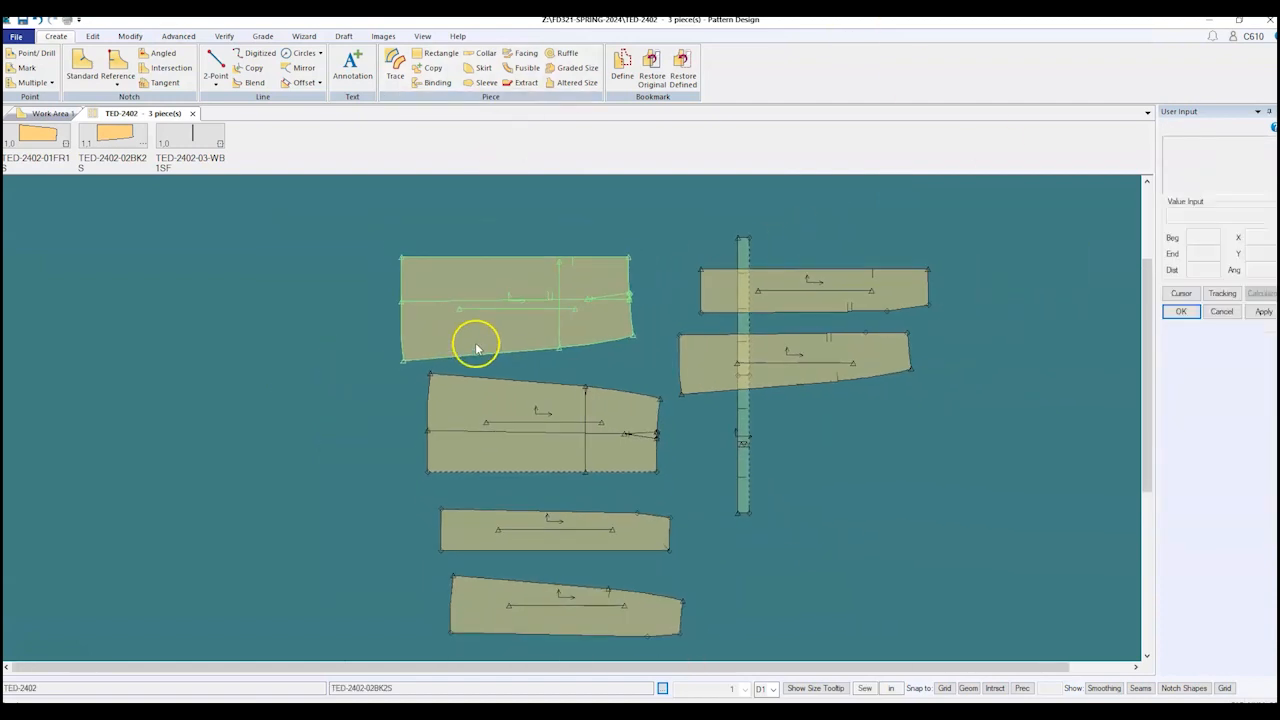
Step: Move the two large skirt pieces to the left side of the canvas
left_click(554, 430)
left_click(277, 431)
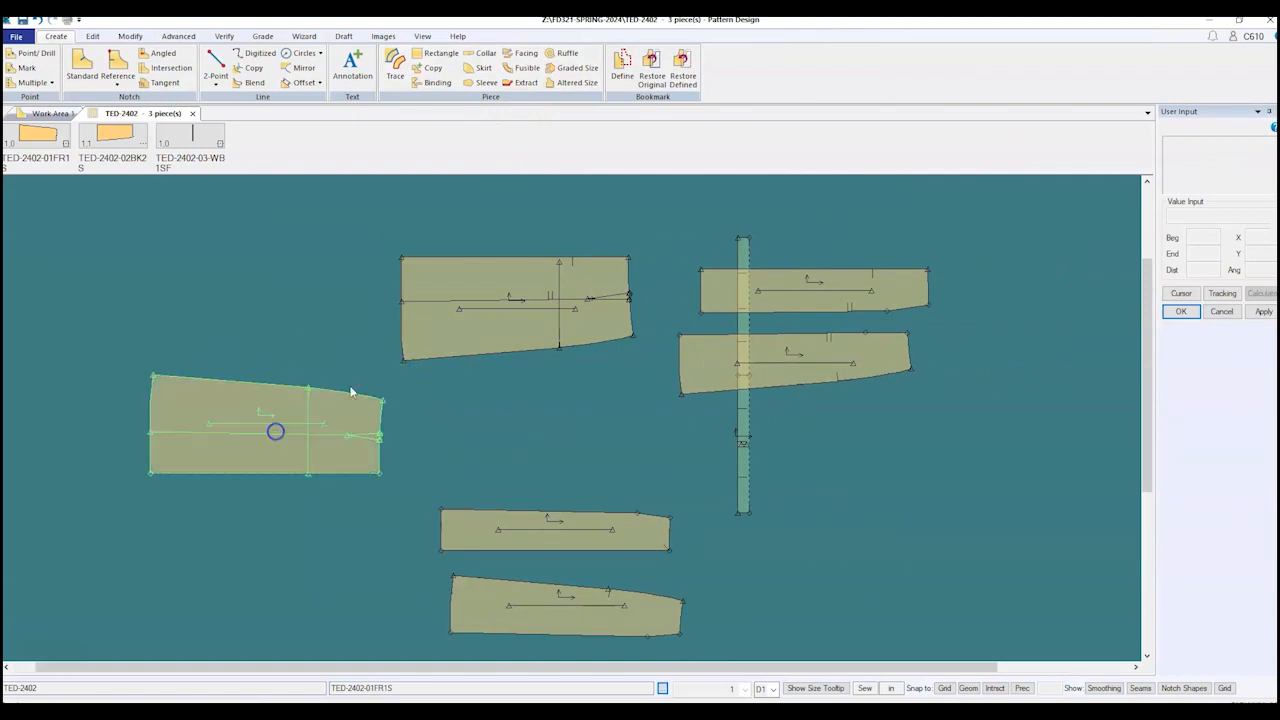
left_click(464, 331)
left_click(200, 320)
left_click(214, 417)
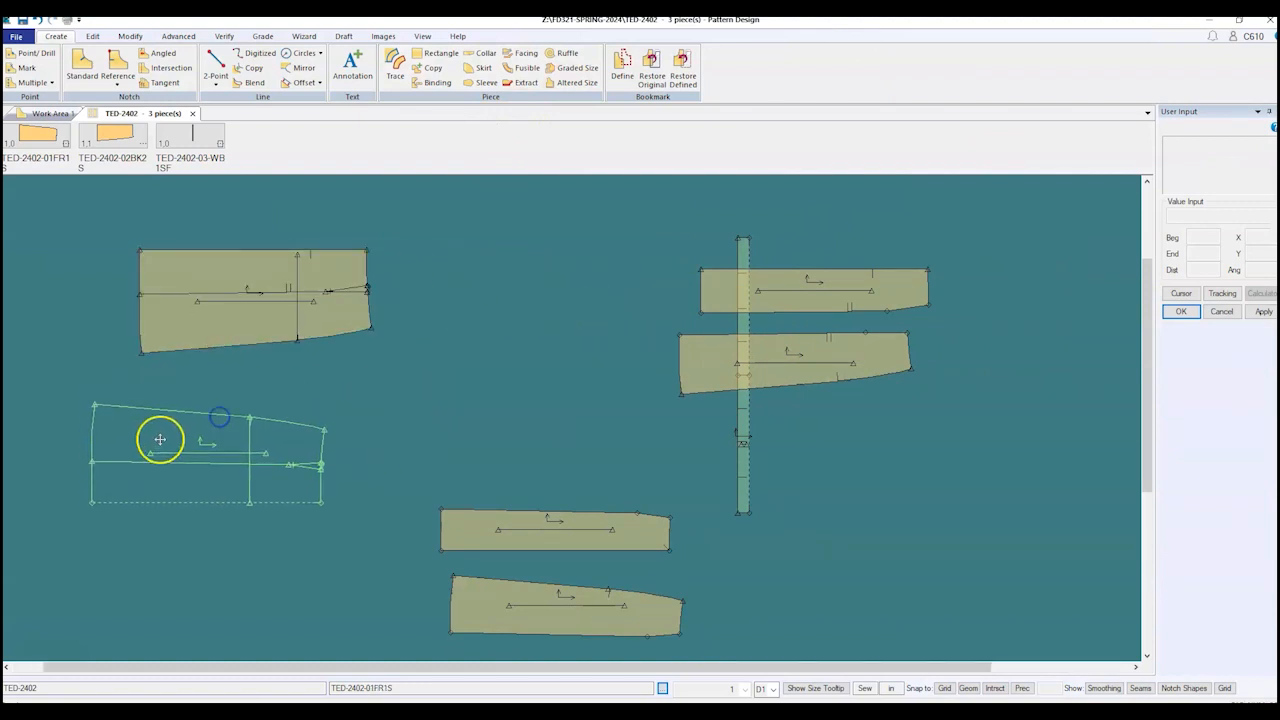
left_click(163, 460)
left_click(224, 298)
Step: Stack the four narrow gore panels in a column beside the waistband
left_click(160, 346)
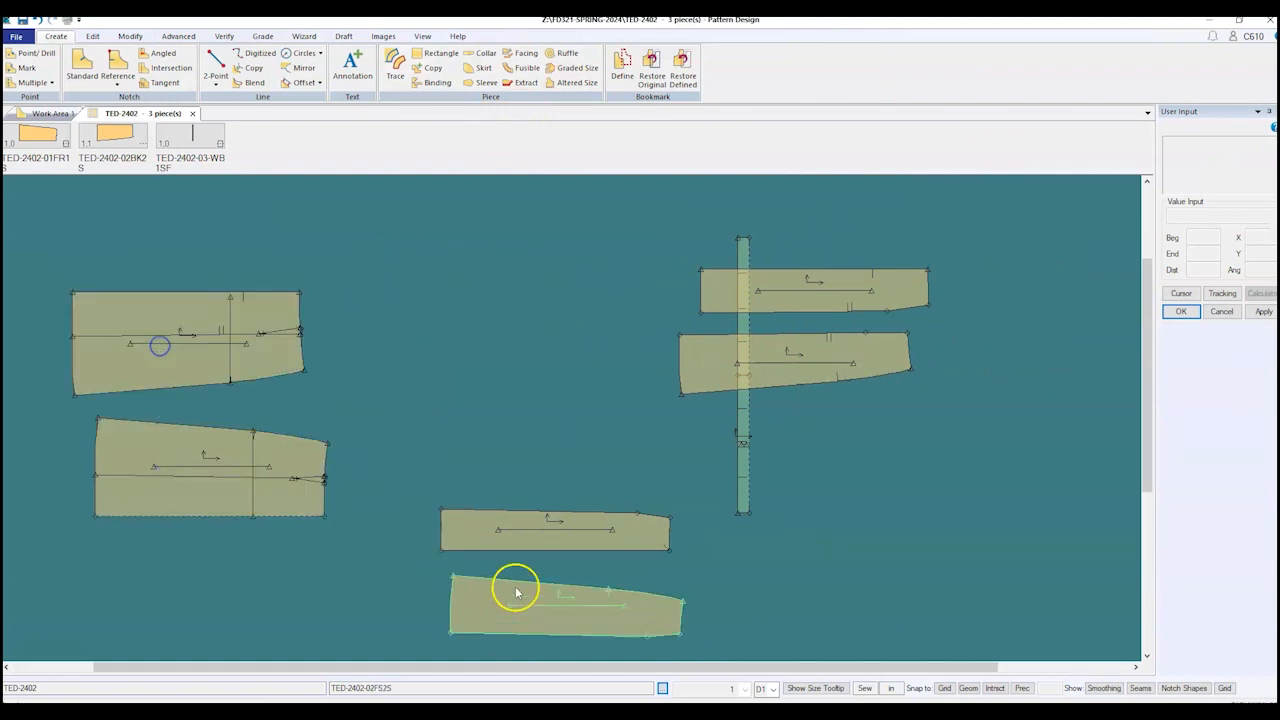
left_click(570, 626)
left_click(534, 447)
left_click(872, 292)
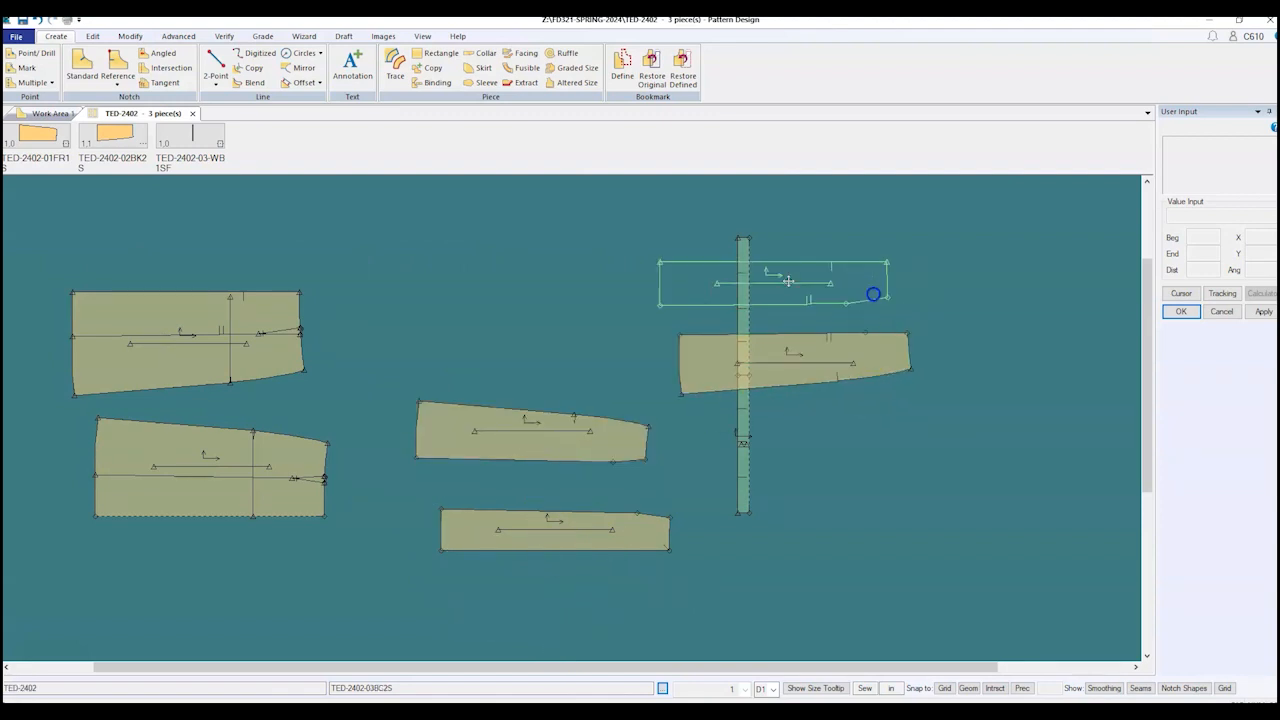
left_click(586, 286)
left_click(848, 358)
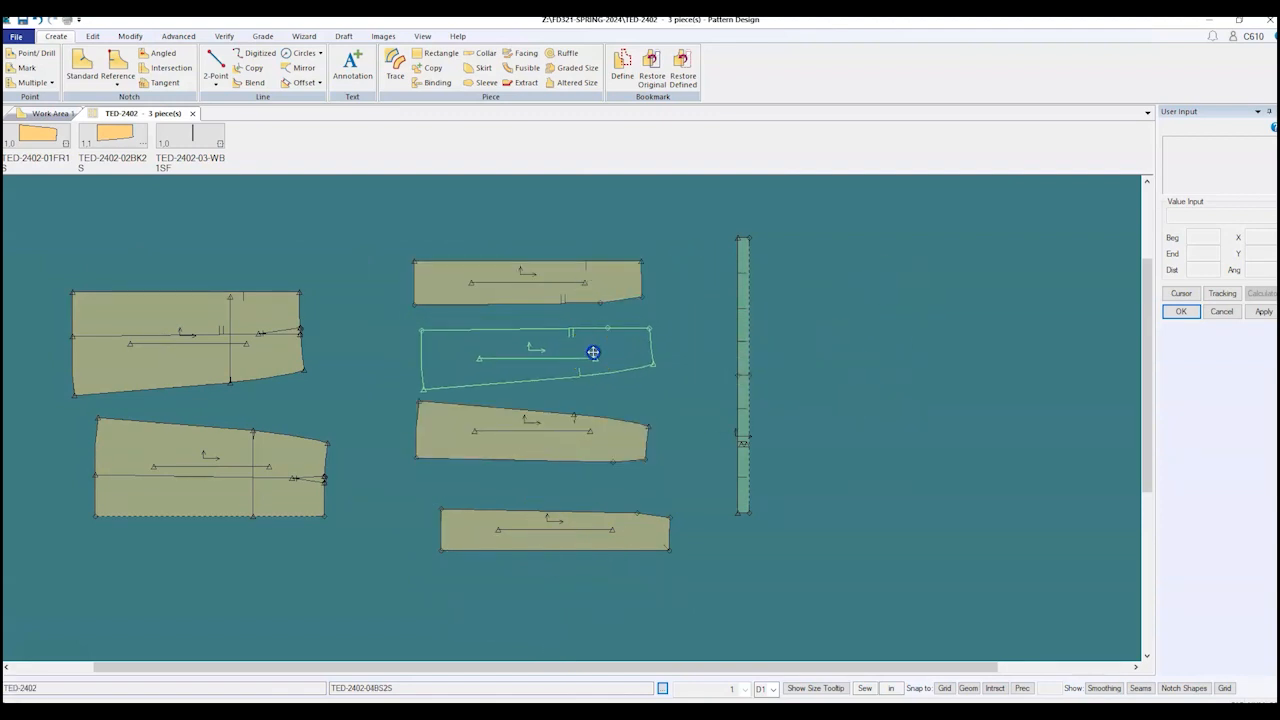
left_click(593, 352)
left_click(563, 523)
left_click(537, 478)
scroll(600, 394, "up", 2)
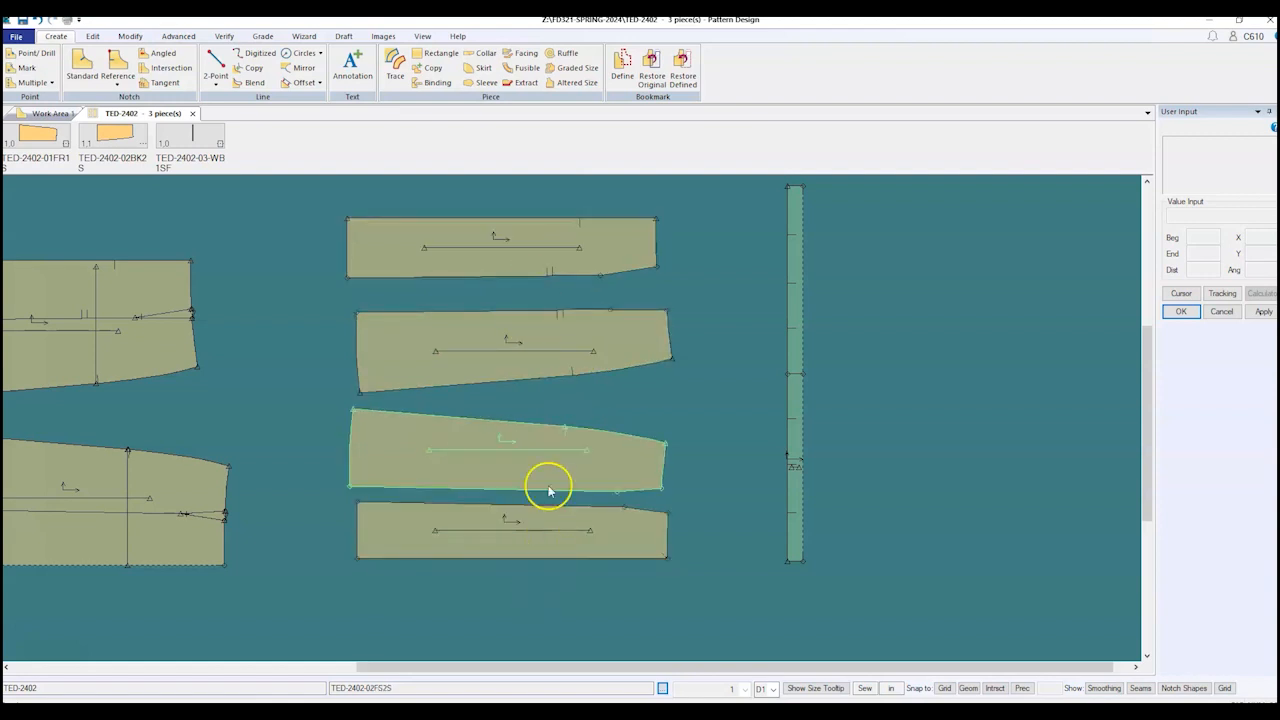
Step: Nudge the waistband strip slightly down and left, then bring up the File menu
left_click(802, 373)
left_click_drag(802, 373, 791, 401)
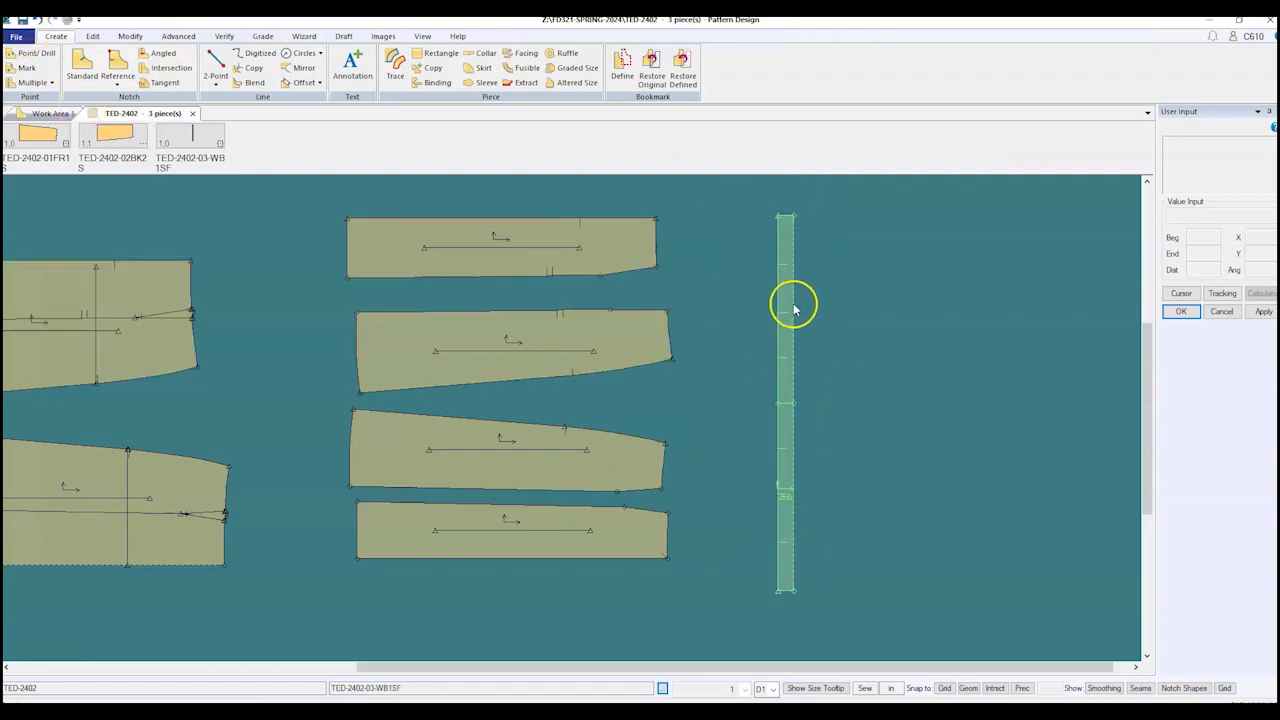
left_click(16, 36)
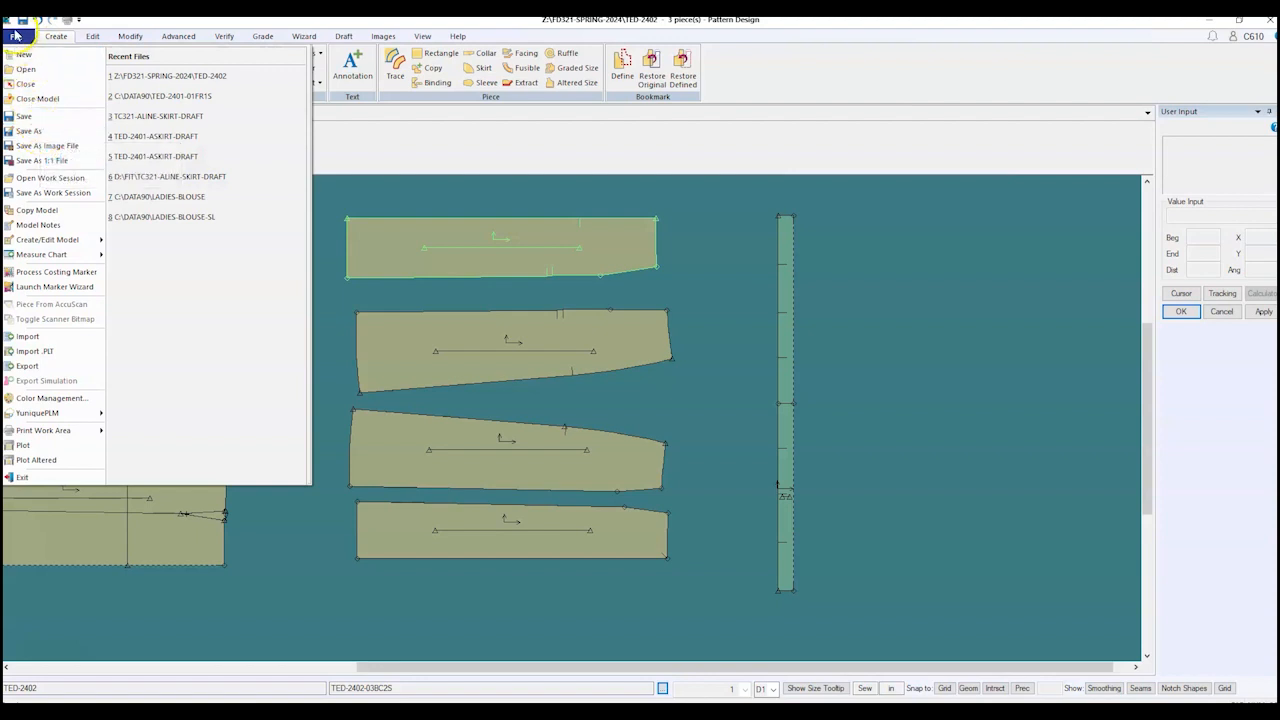
Step: Save the waistband piece under the new name TED-2402-05WB1SF
left_click(33, 131)
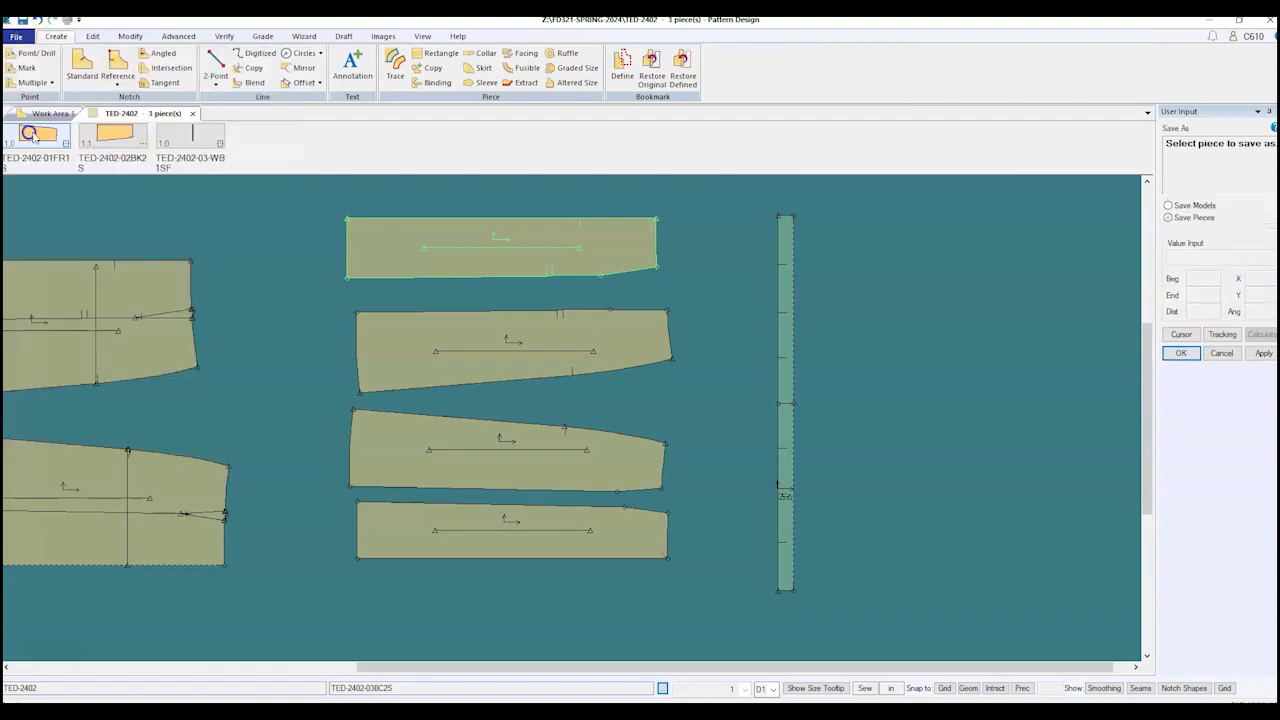
left_click(789, 322)
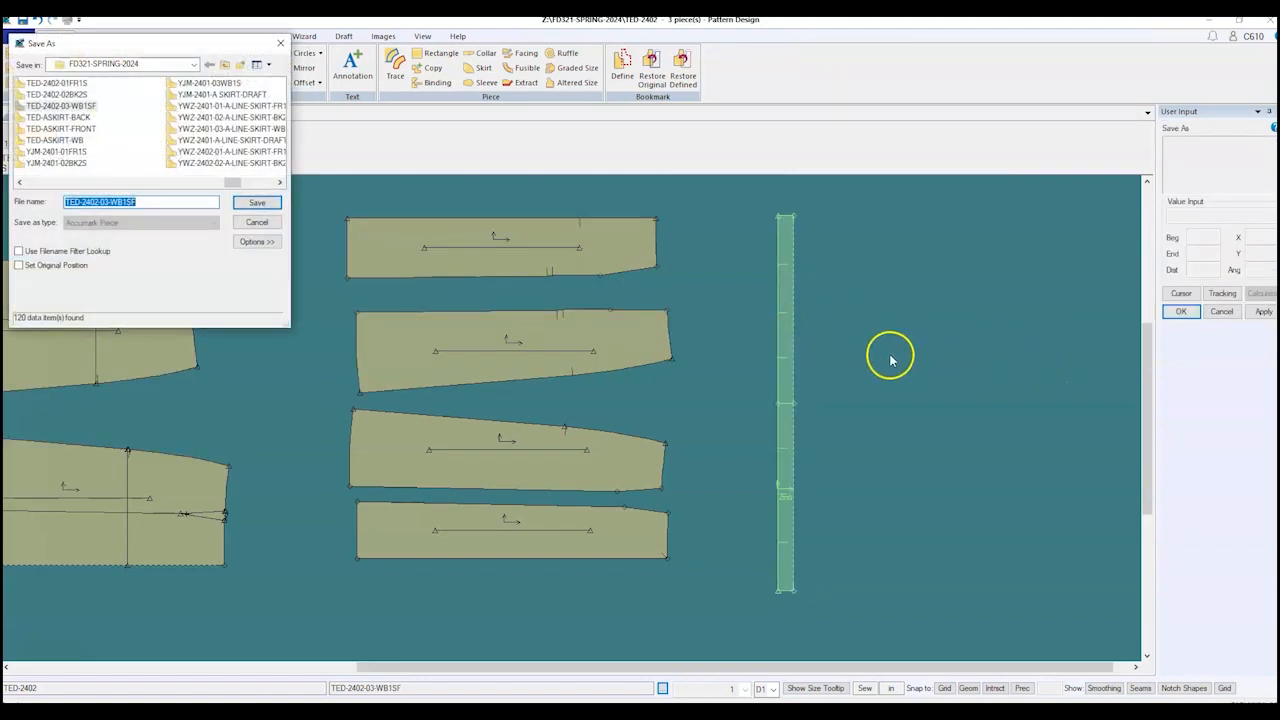
left_click(158, 204)
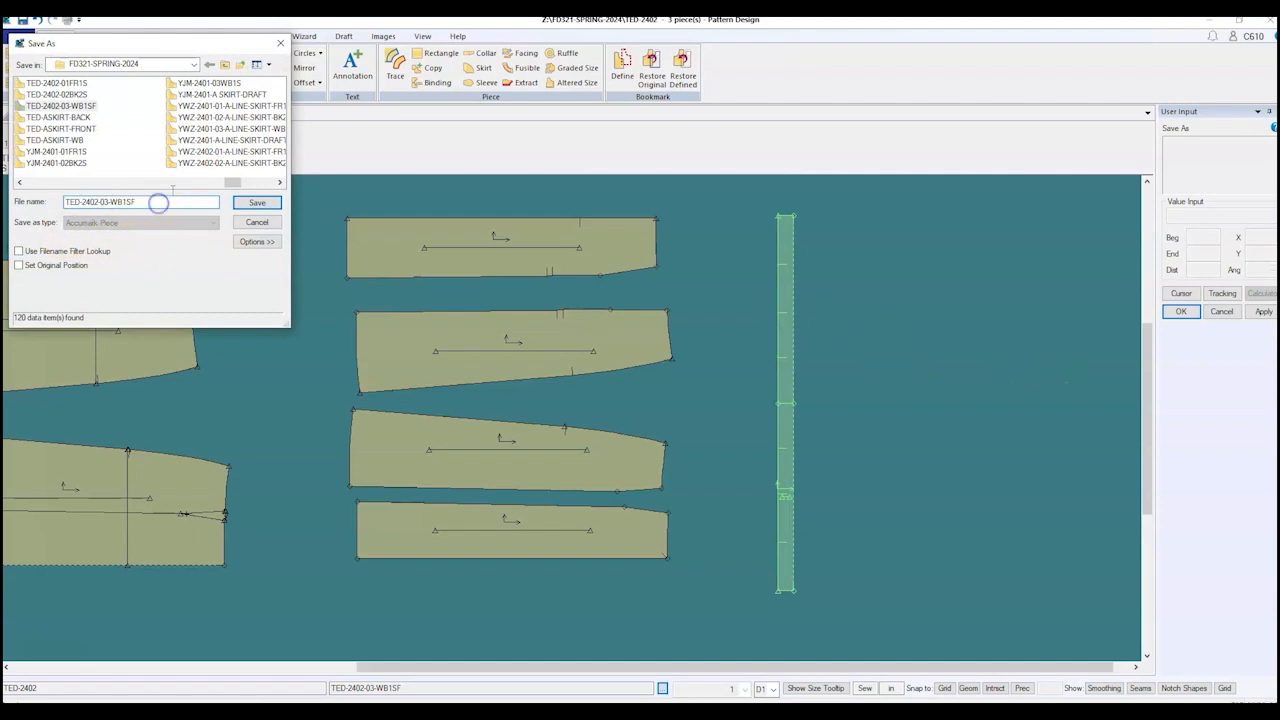
key("BackSpace")
key("BackSpace")
key("BackSpace")
key("BackSpace")
key("BackSpace")
key("BackSpace")
key("BackSpace")
key("BackSpace")
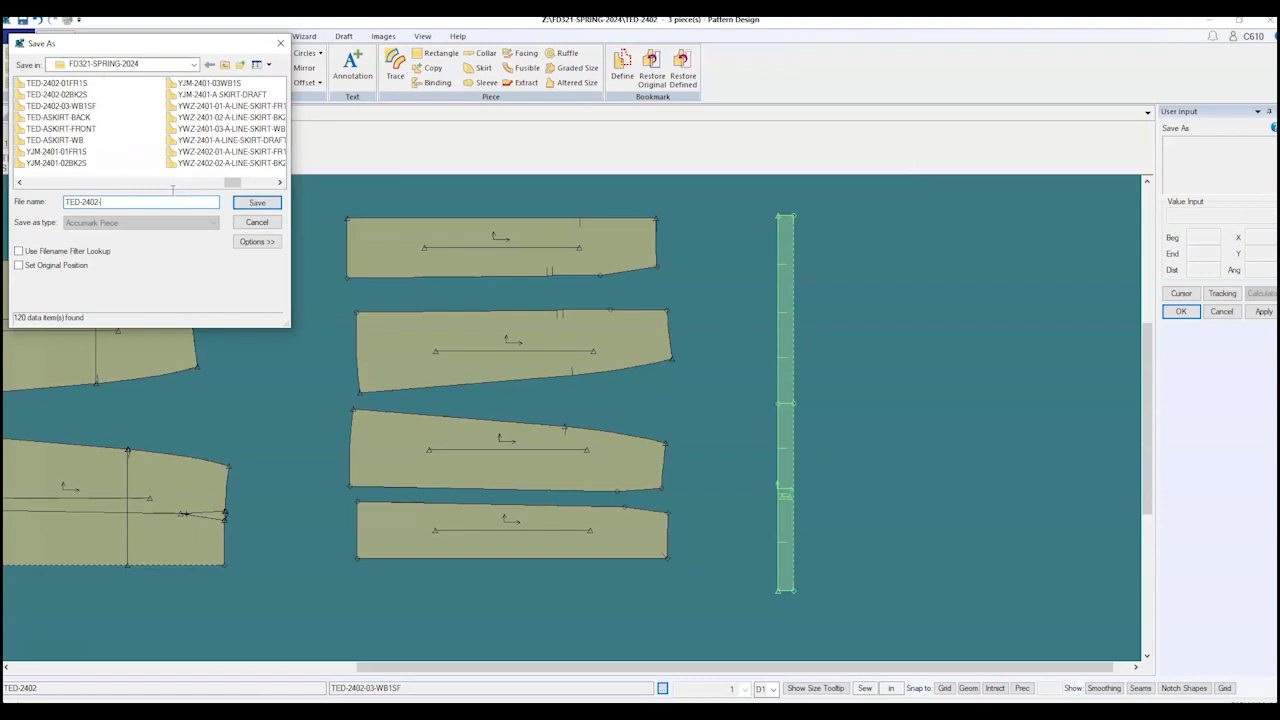
type("05WB1SF")
left_click(257, 205)
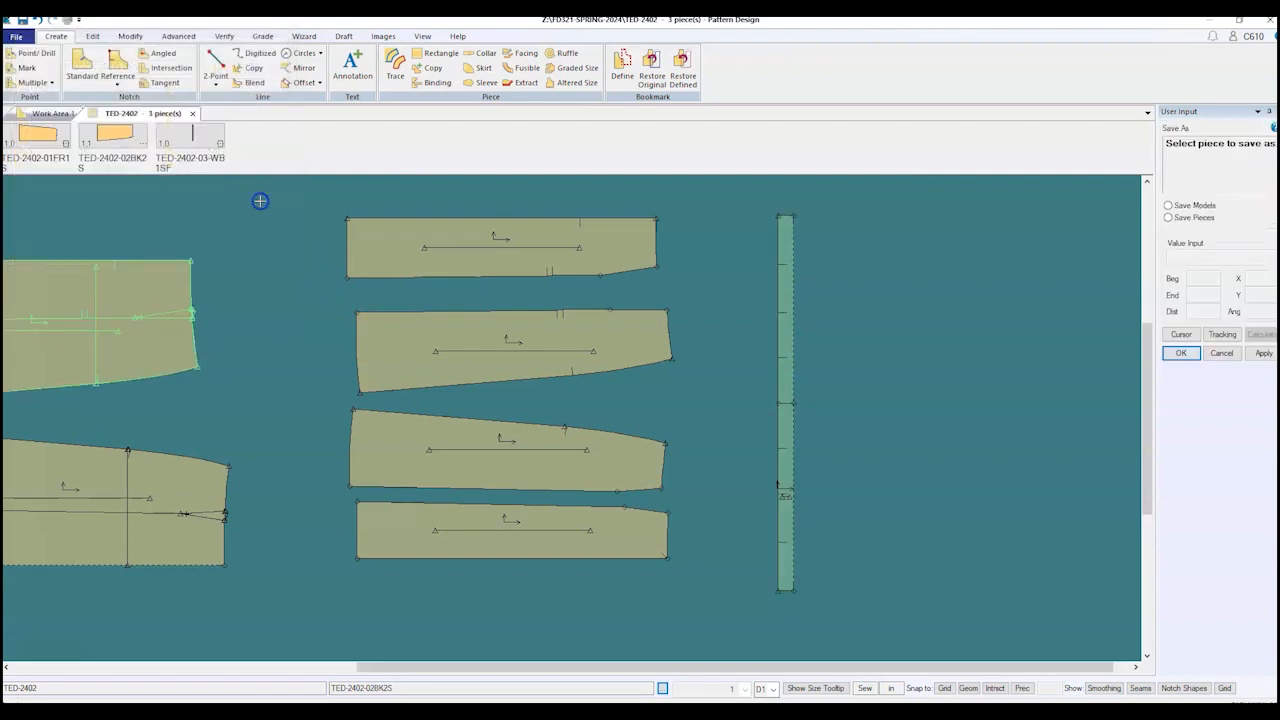
left_click(688, 309)
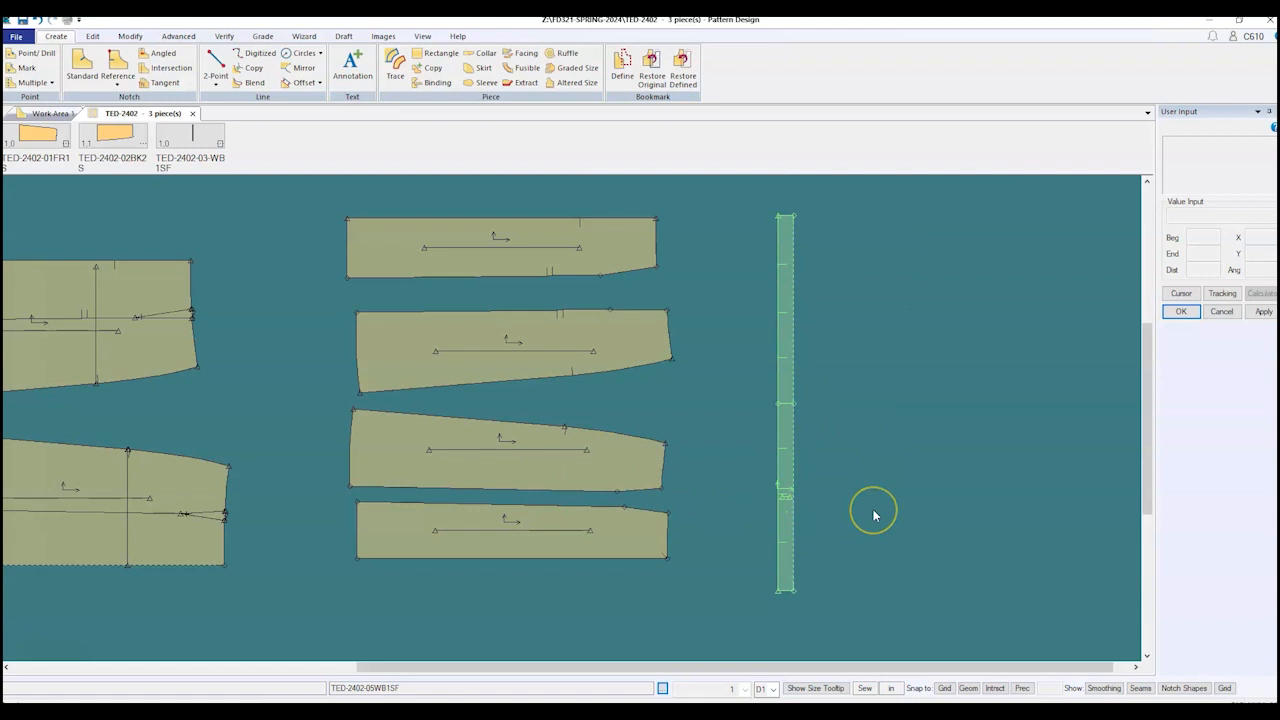
Step: Show seam allowance outlines on all pieces and respace the gore panels, lowering the bottom one
left_click(1016, 579)
left_click(1141, 689)
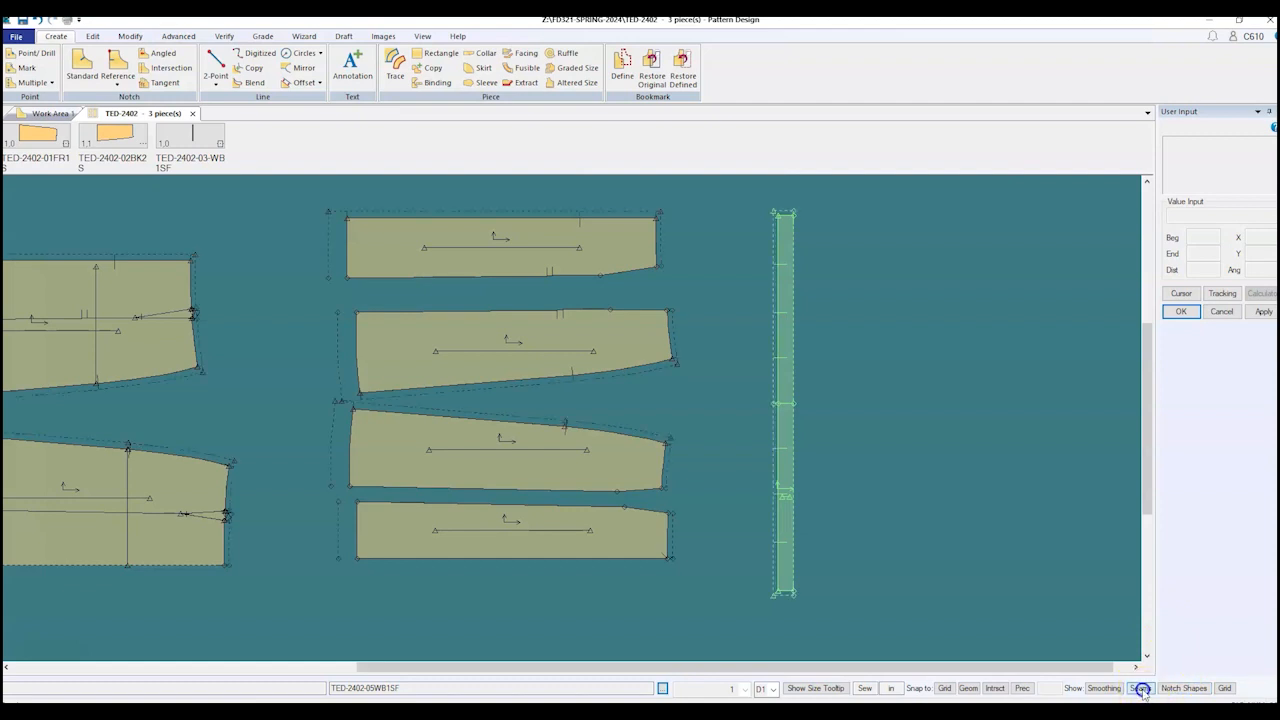
left_click(357, 329)
left_click(455, 336)
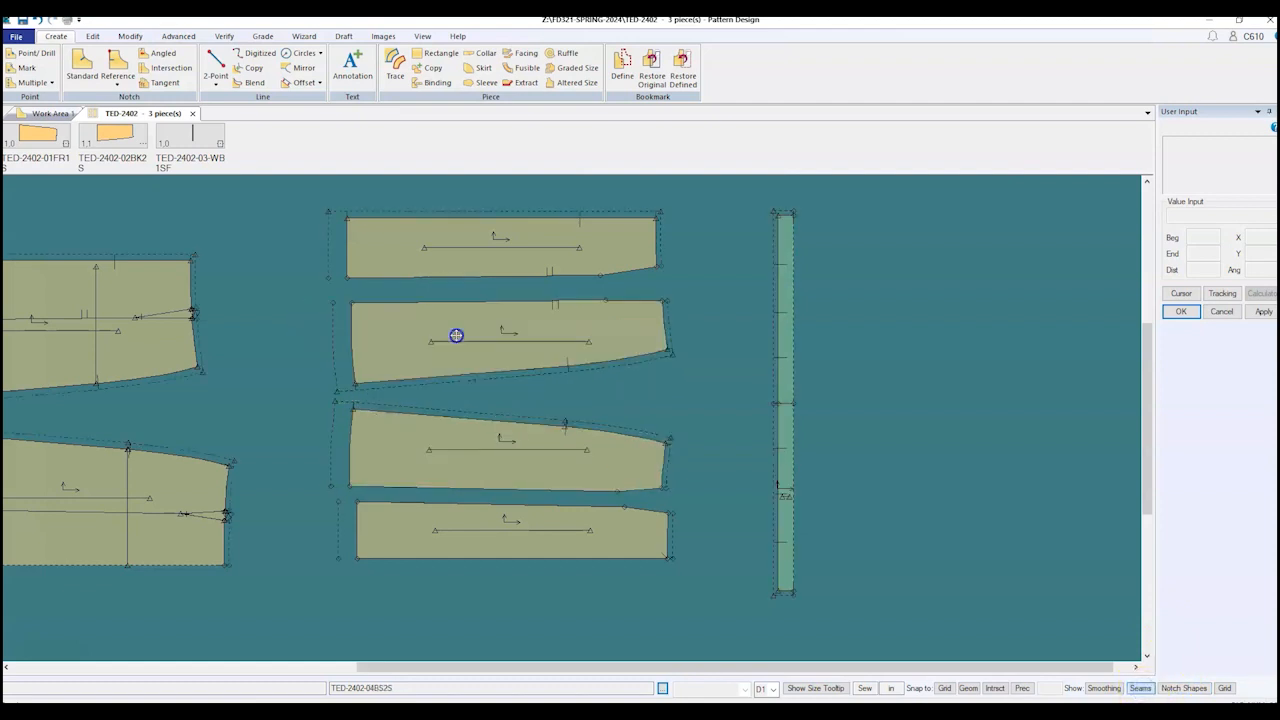
left_click(491, 529)
left_click(493, 550)
left_click(535, 460)
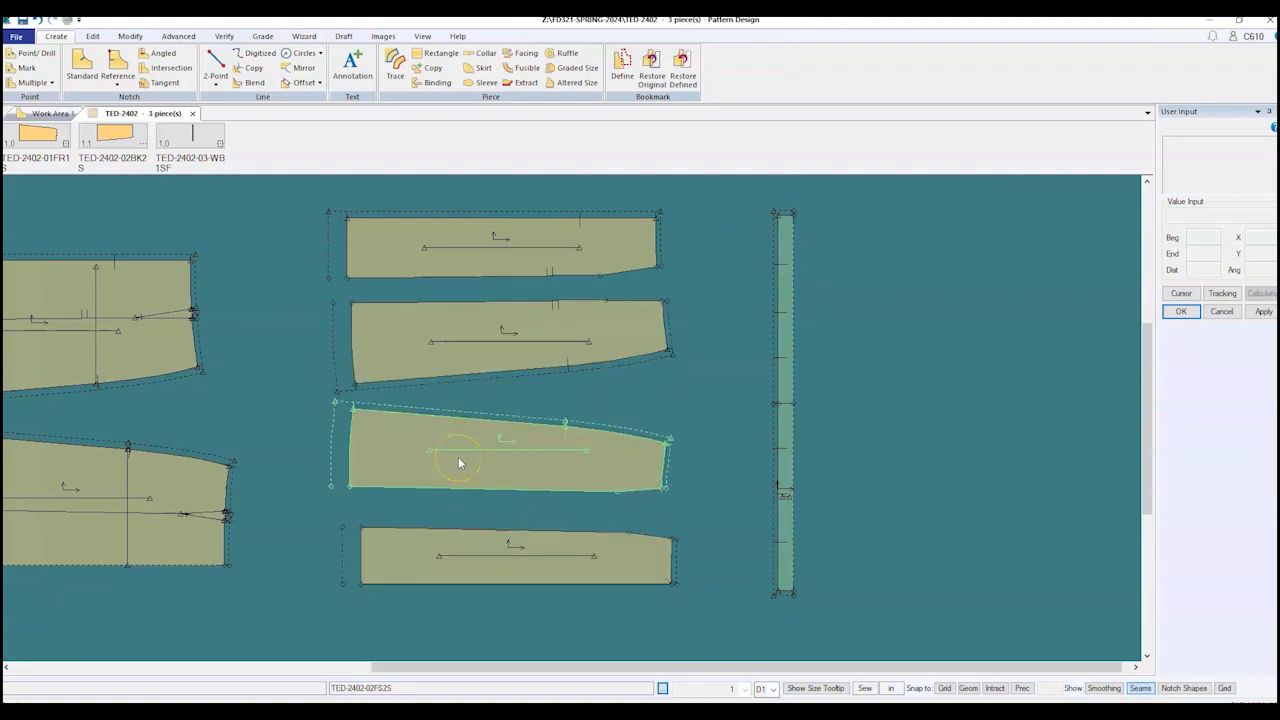
left_click(494, 434)
left_click(654, 537)
scroll(623, 543, "up", 2)
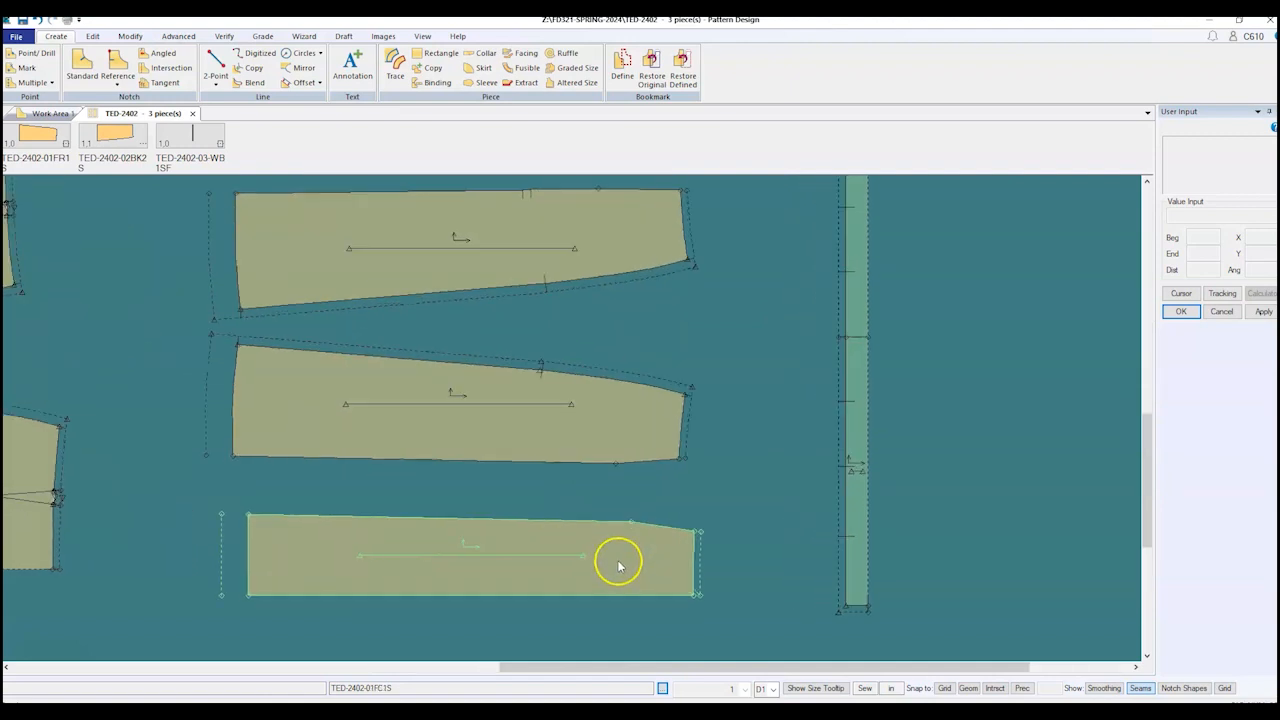
scroll(618, 566, "up", 3)
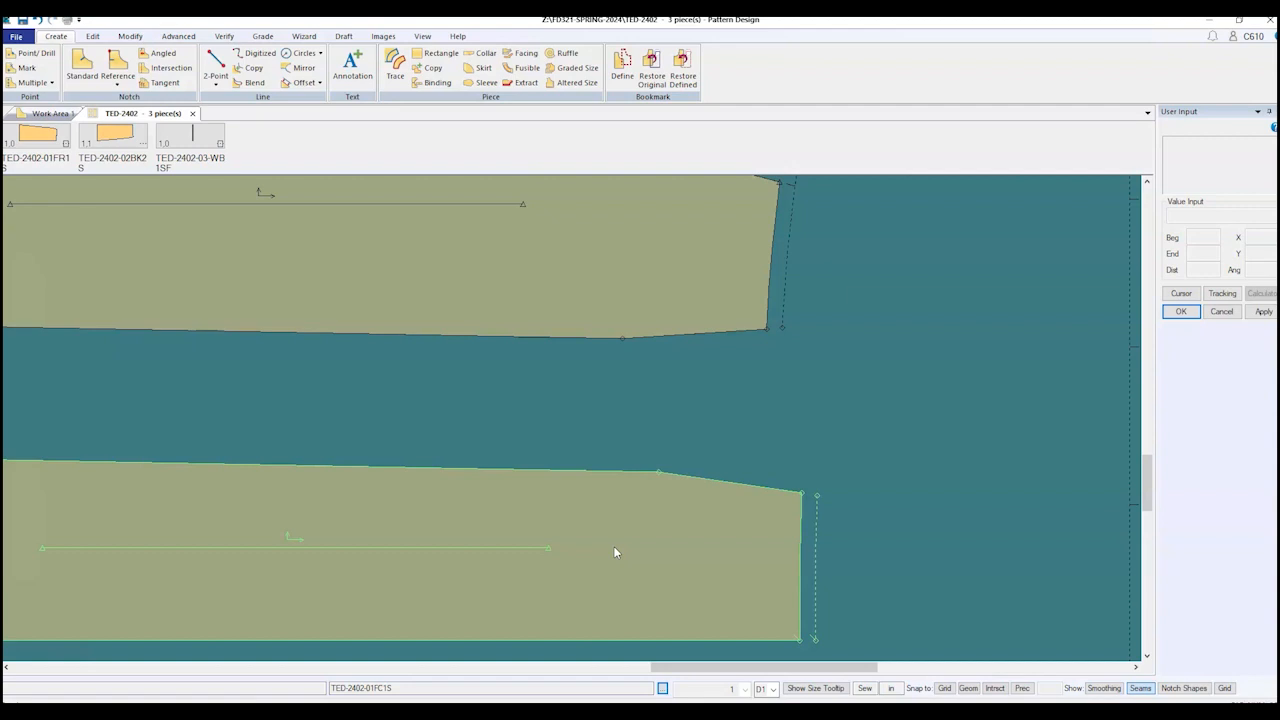
scroll(700, 526, "up", 3)
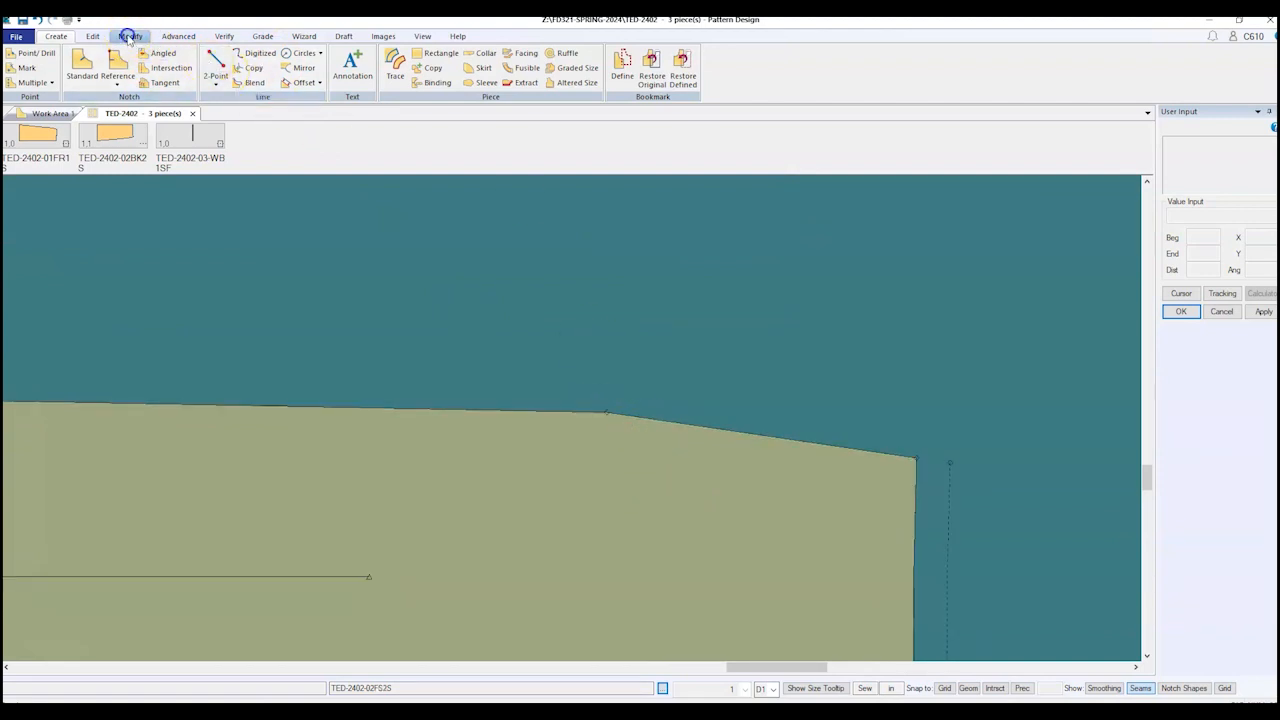
Step: Combine the lower gore panel's two hem segments into one line with Line Actions > Combine
left_click(130, 37)
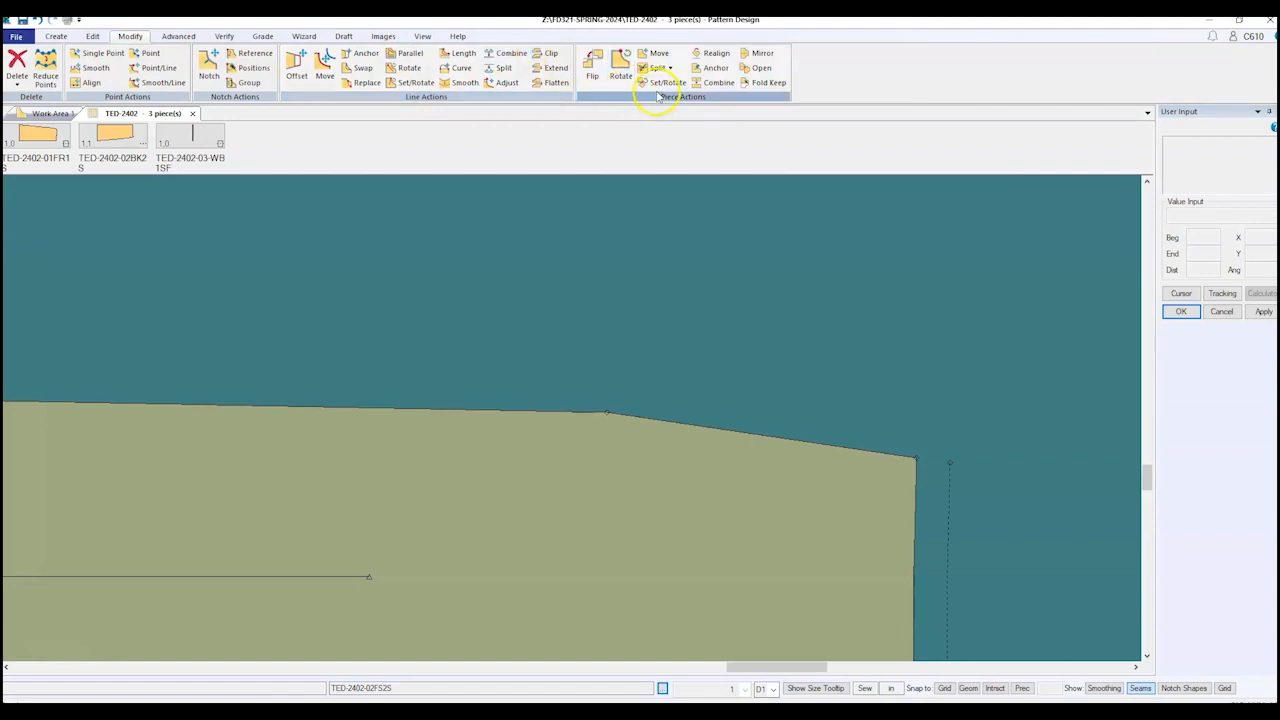
left_click(716, 84)
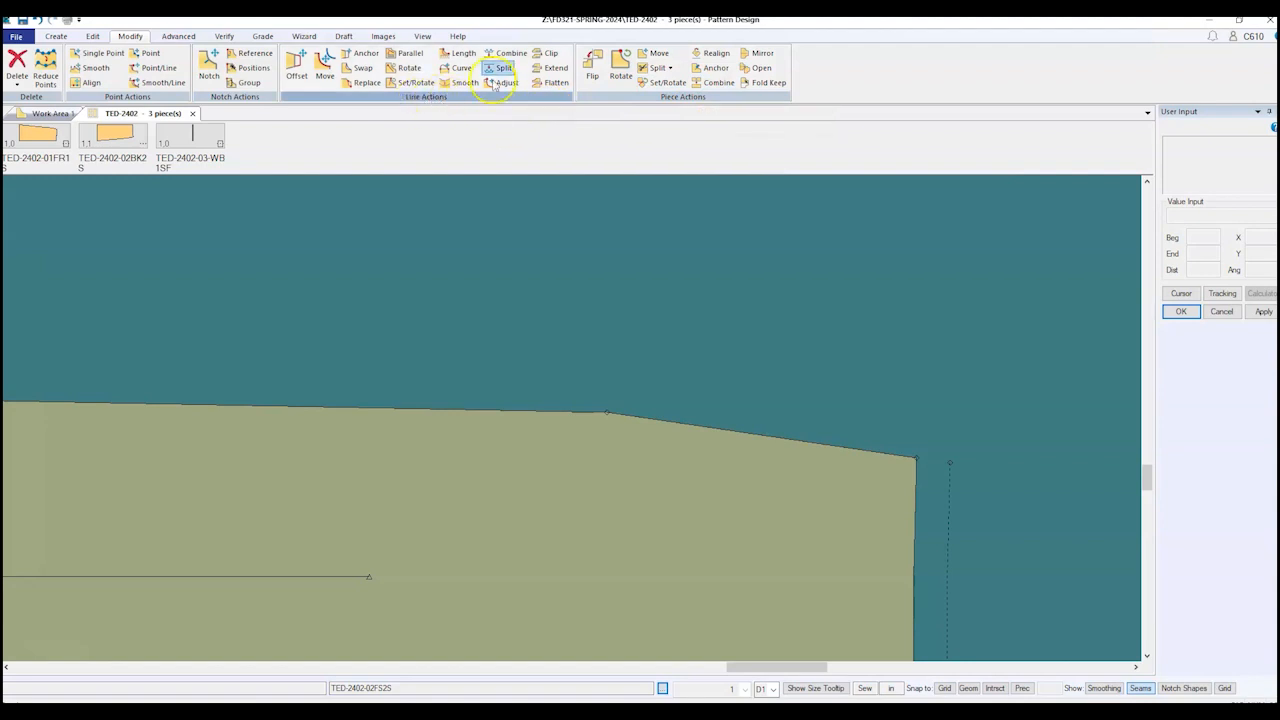
left_click(508, 53)
left_click(560, 412)
left_click(670, 423)
right_click(686, 368)
left_click(687, 367)
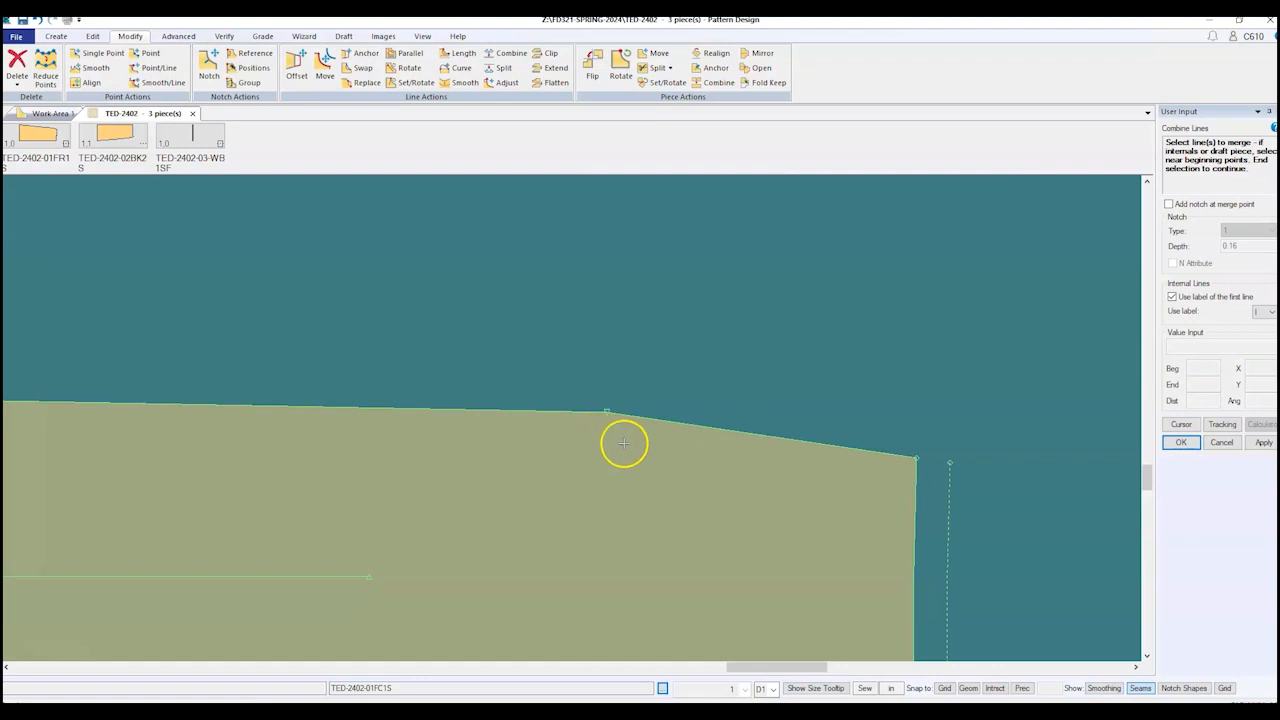
right_click(694, 366)
left_click(697, 366)
scroll(663, 471, "down", 3)
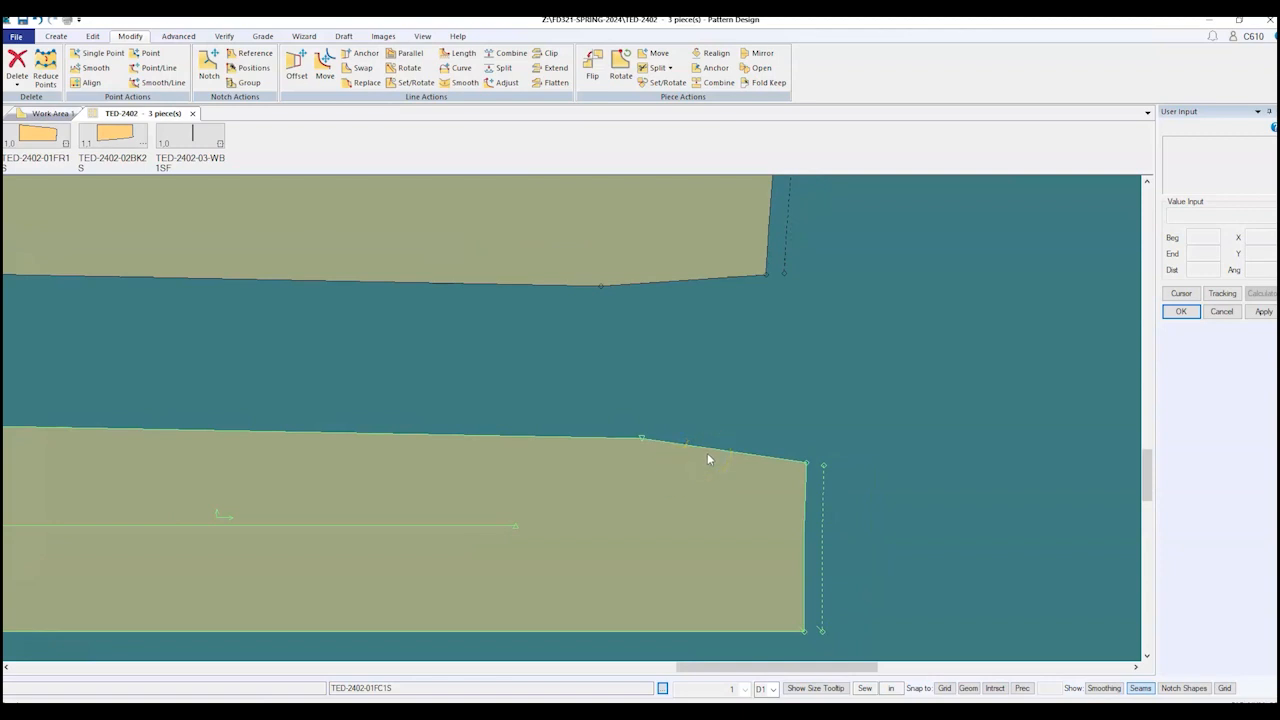
scroll(631, 453, "up", 3)
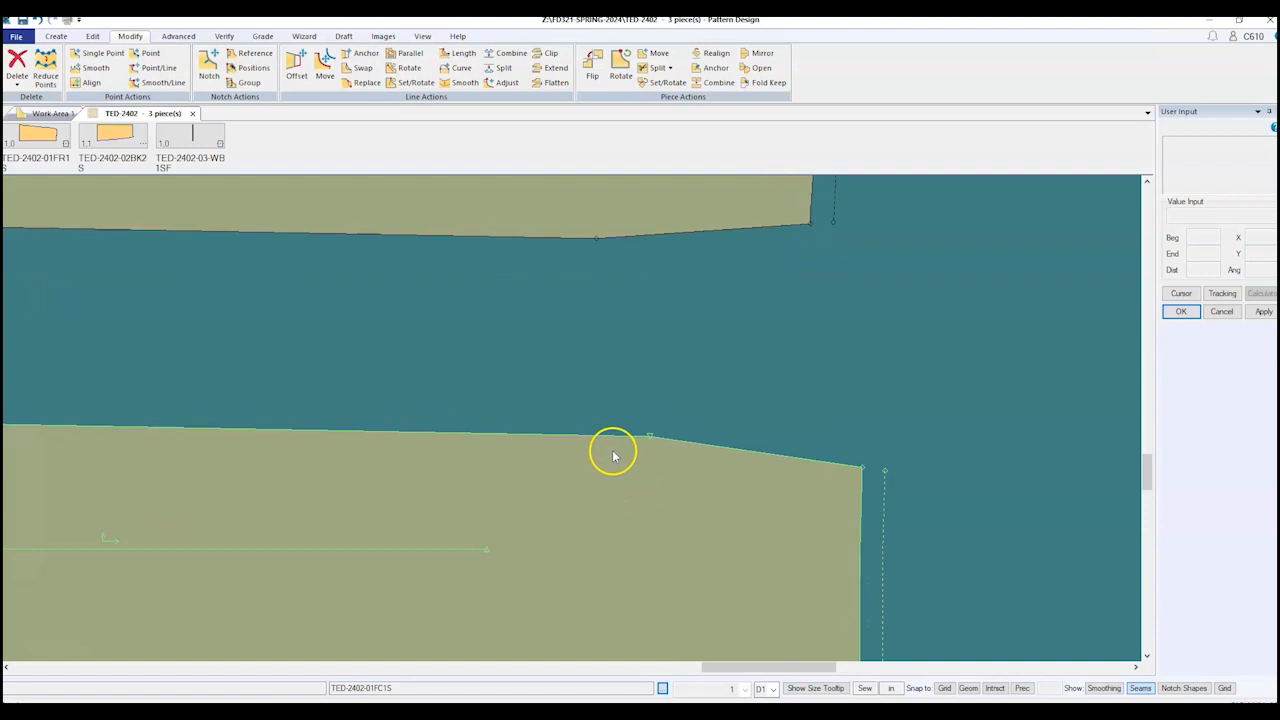
scroll(774, 489, "down", 4)
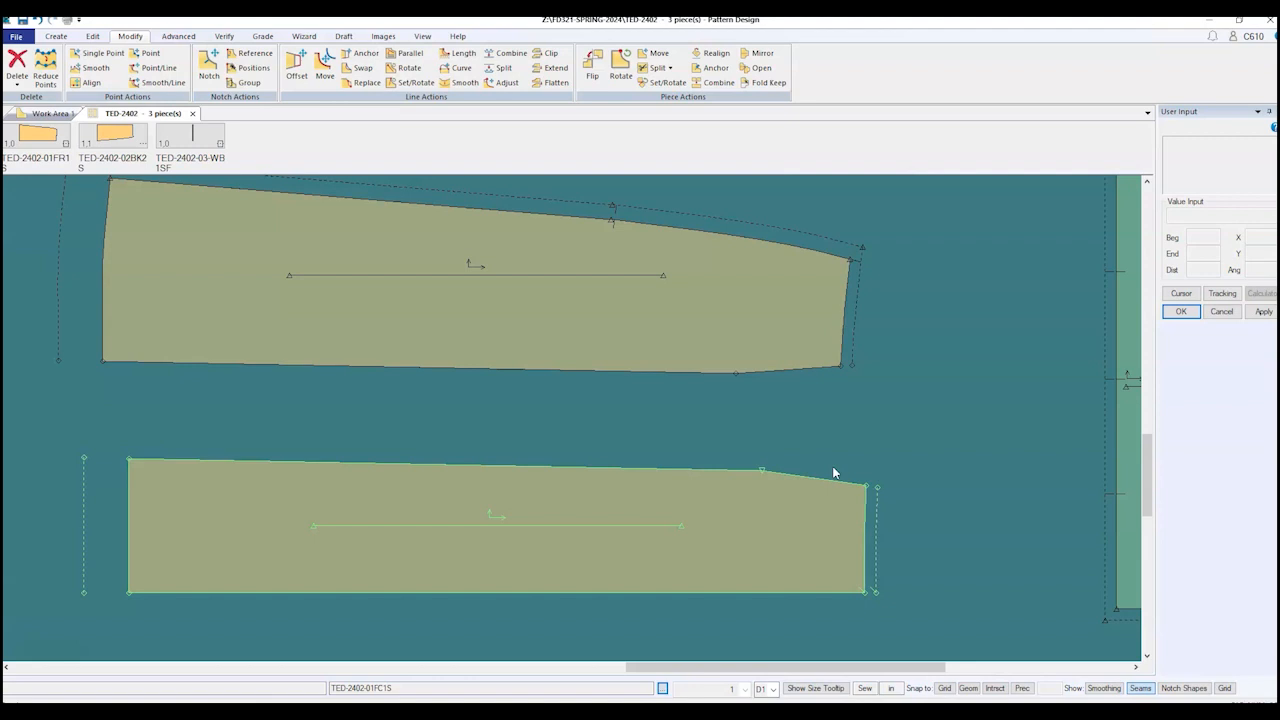
scroll(820, 466, "up", 5)
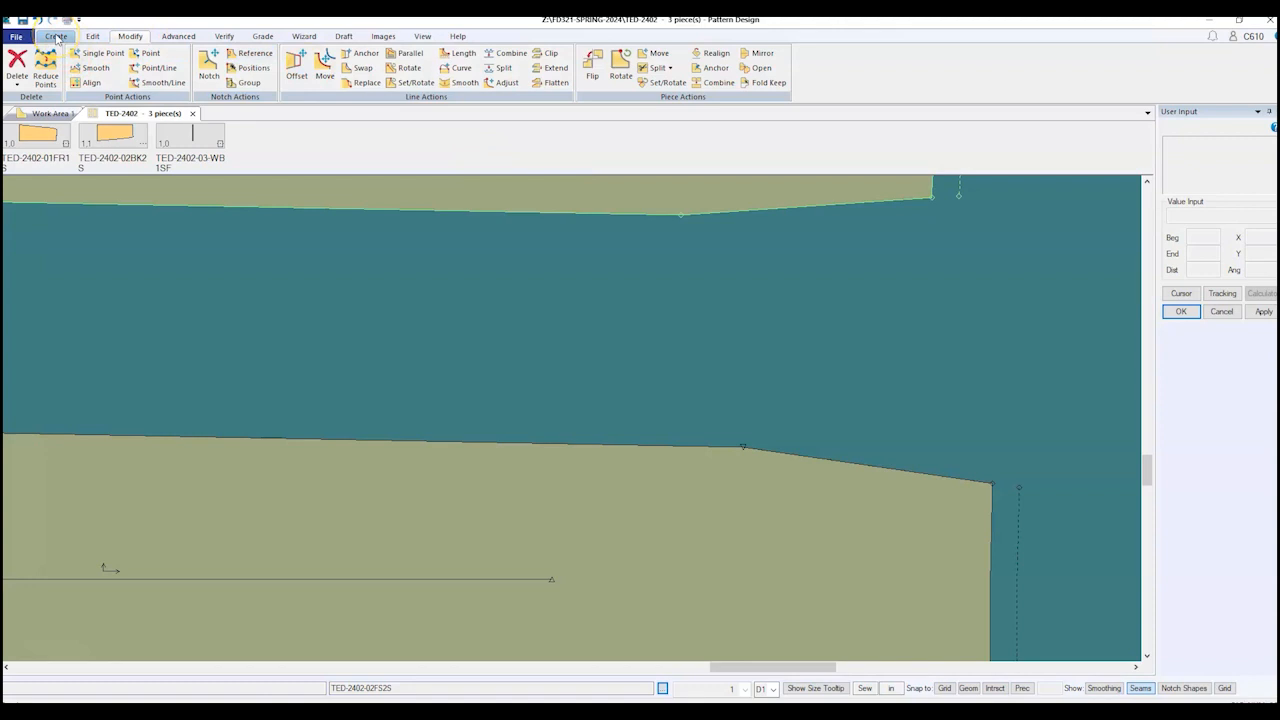
Step: Cancel a trial move of the hem kink point and add a point on the hem left of it
left_click(78, 55)
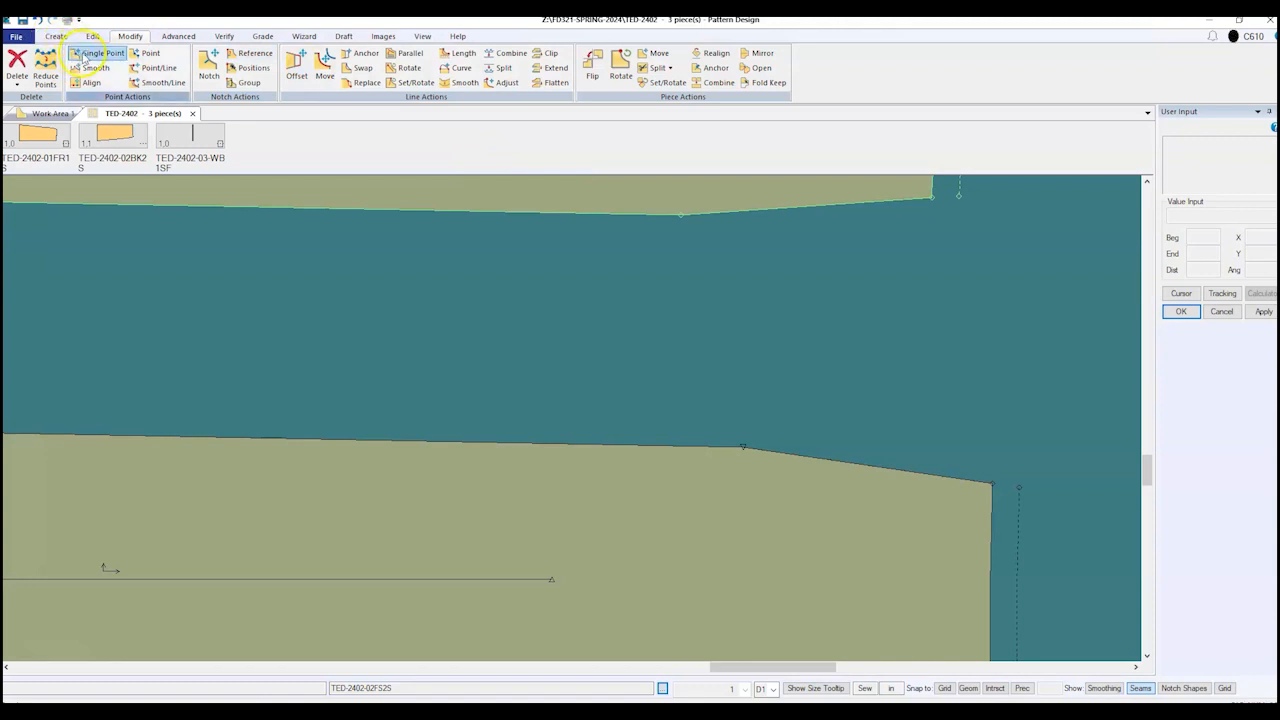
left_click(746, 444)
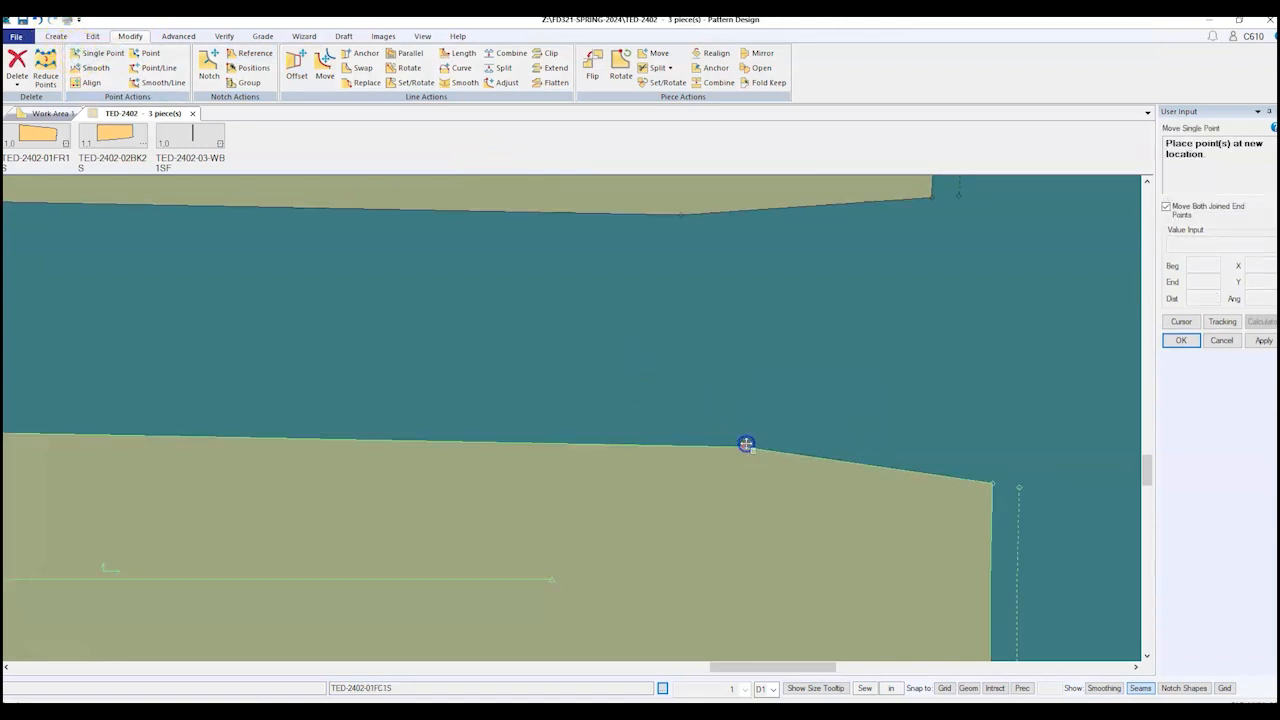
mouse_move(748, 433)
left_mouse_down()
mouse_move(751, 423)
mouse_move(751, 471)
mouse_move(748, 450)
left_mouse_up()
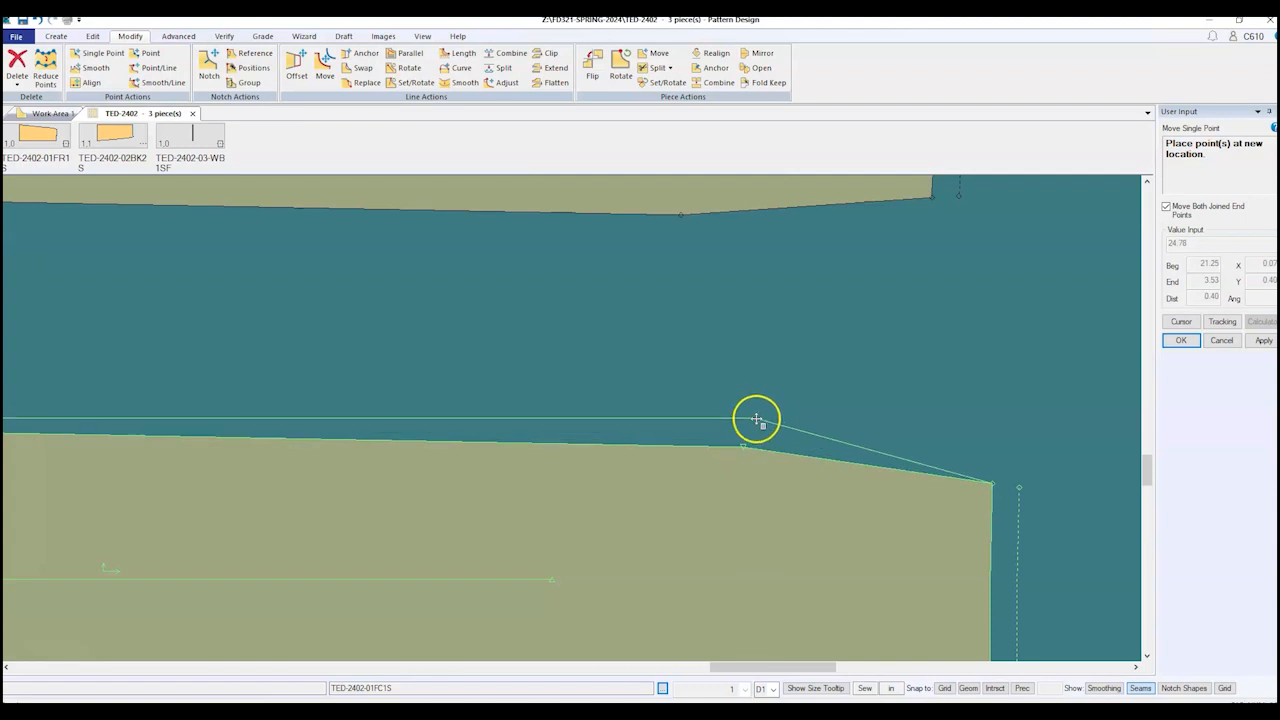
right_click(750, 402)
left_click(748, 419)
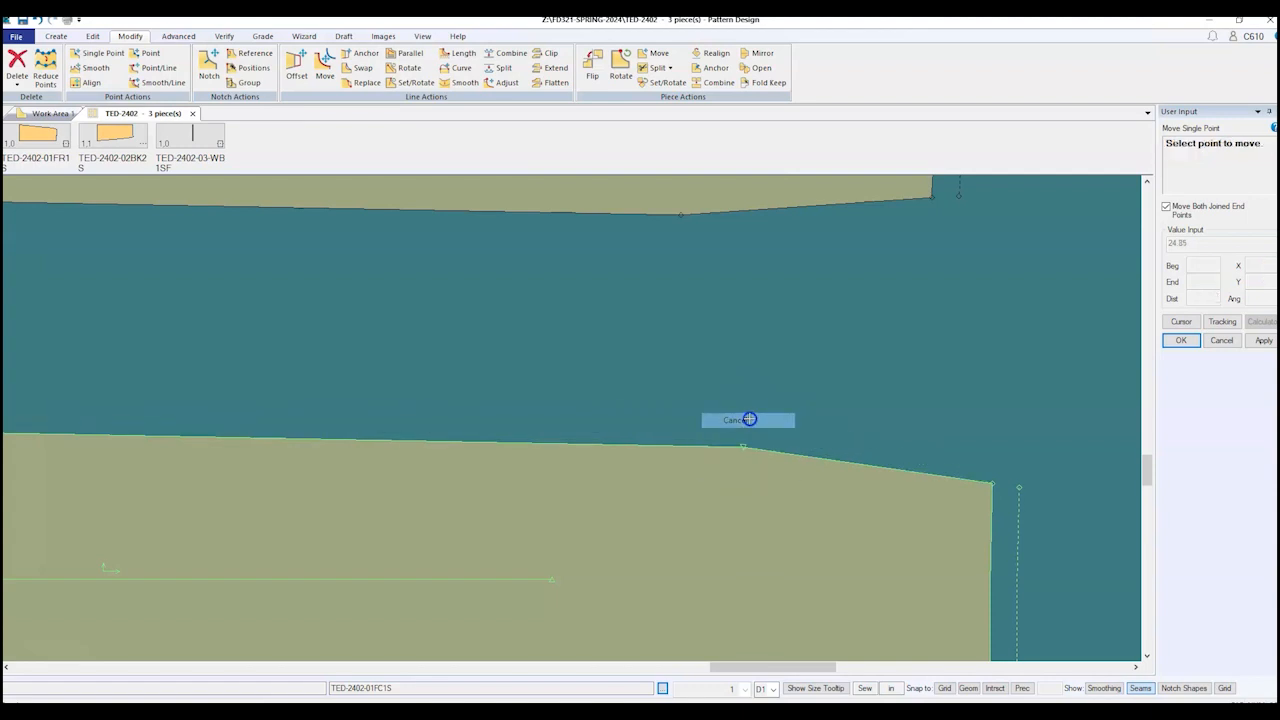
left_click(55, 36)
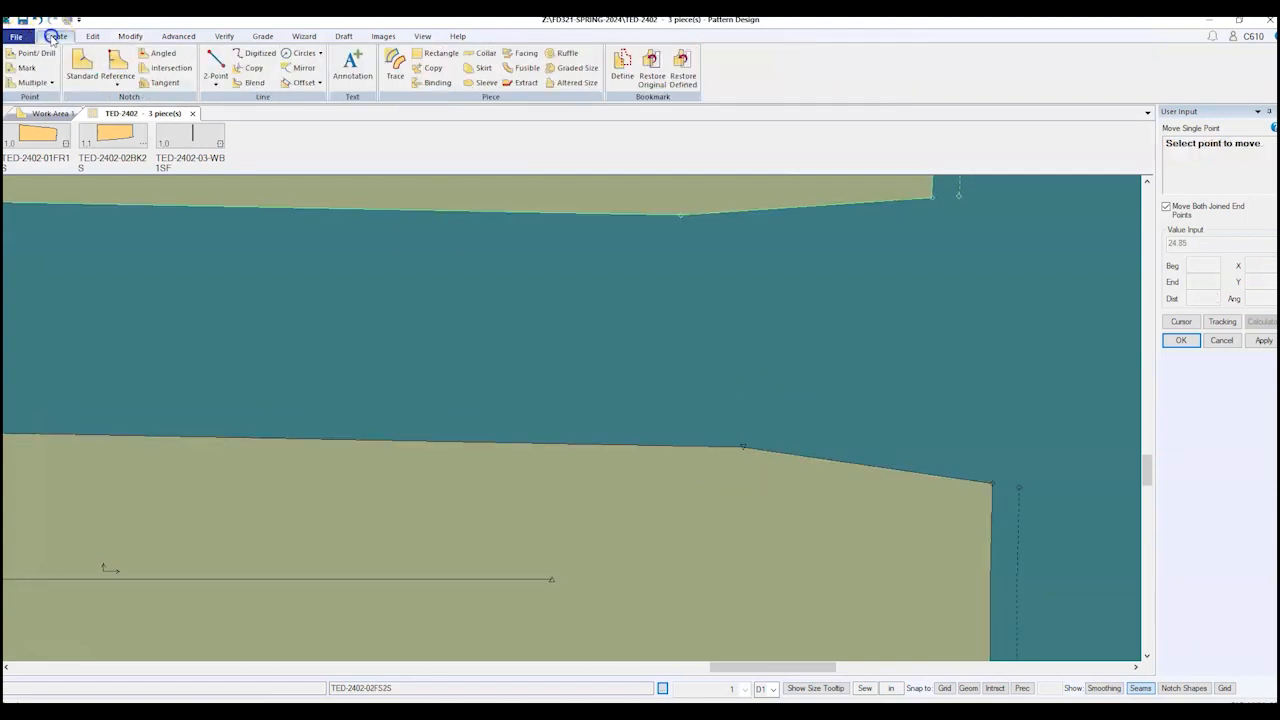
left_click(30, 53)
scroll(760, 425, "up", 2)
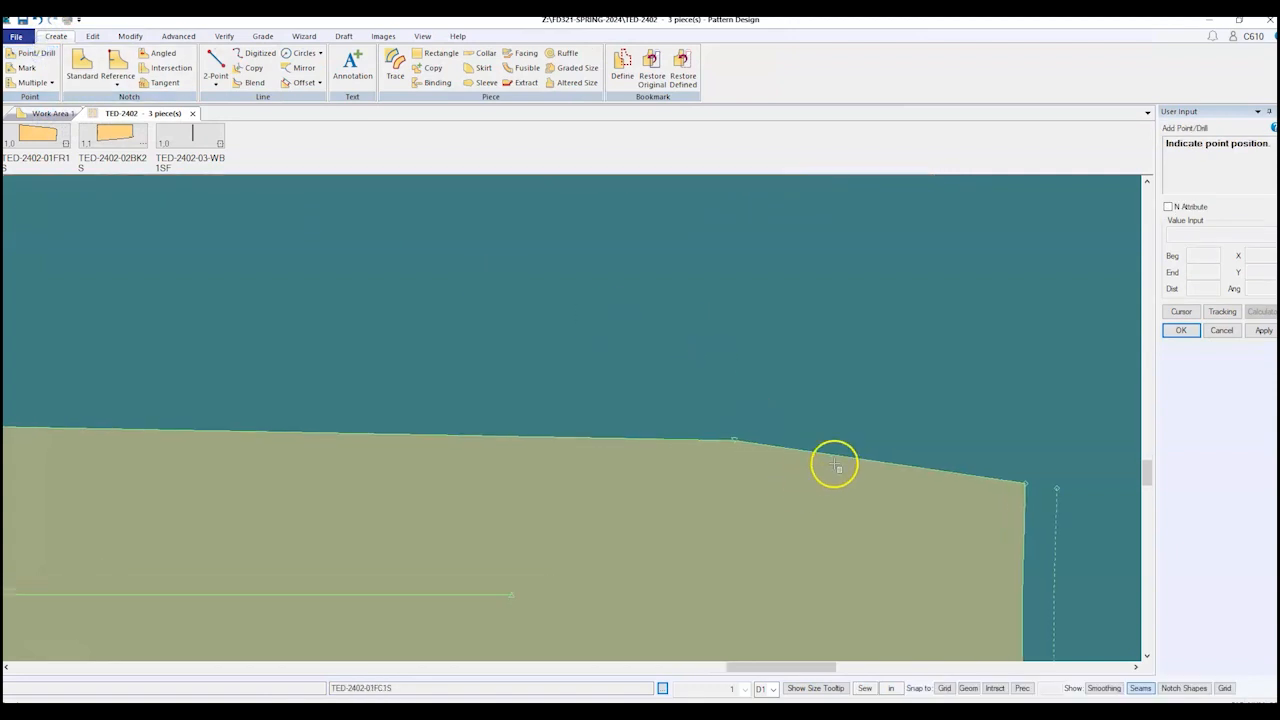
left_click(613, 440)
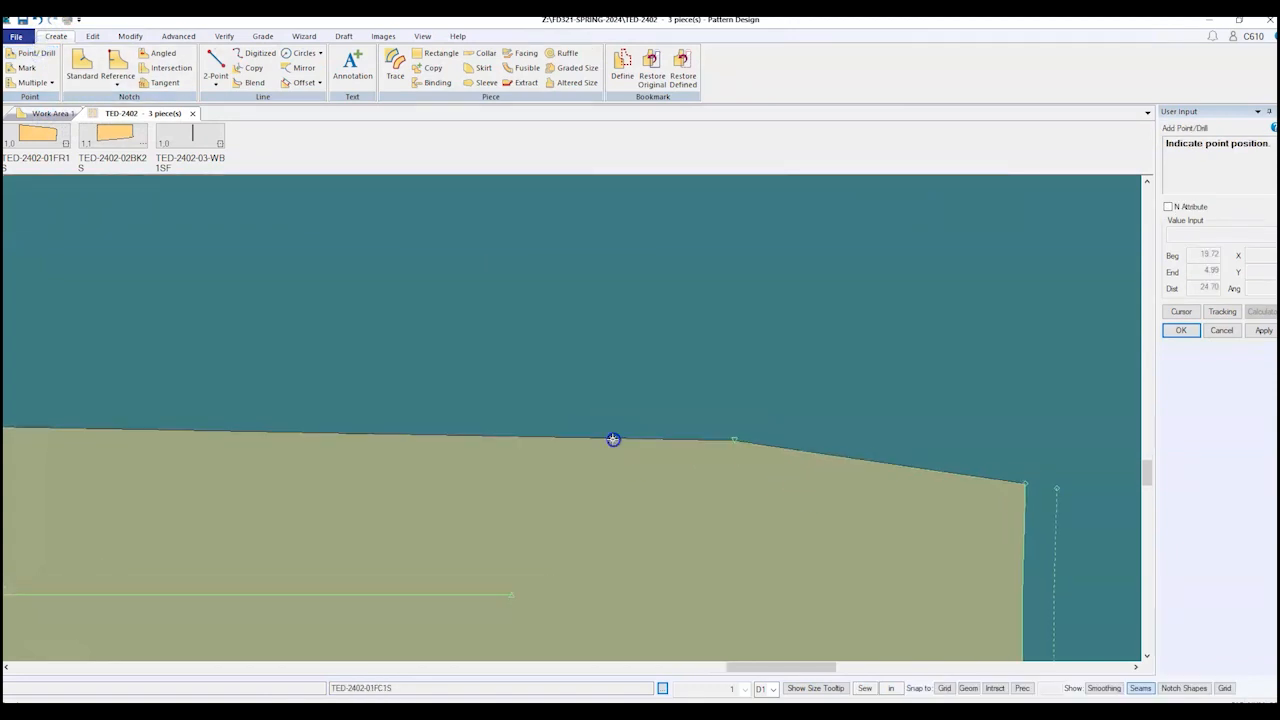
Step: Abandon another point move and add a second point further along the hem
left_click(130, 36)
left_click(100, 52)
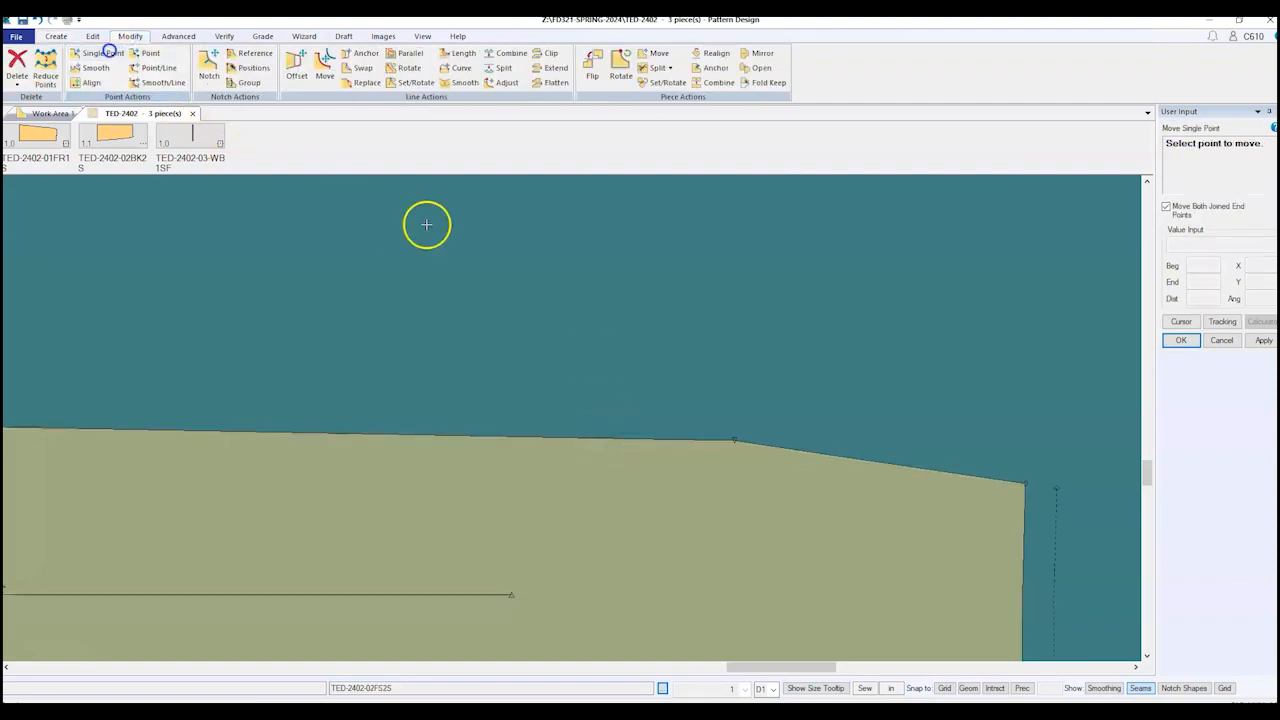
left_click(738, 438)
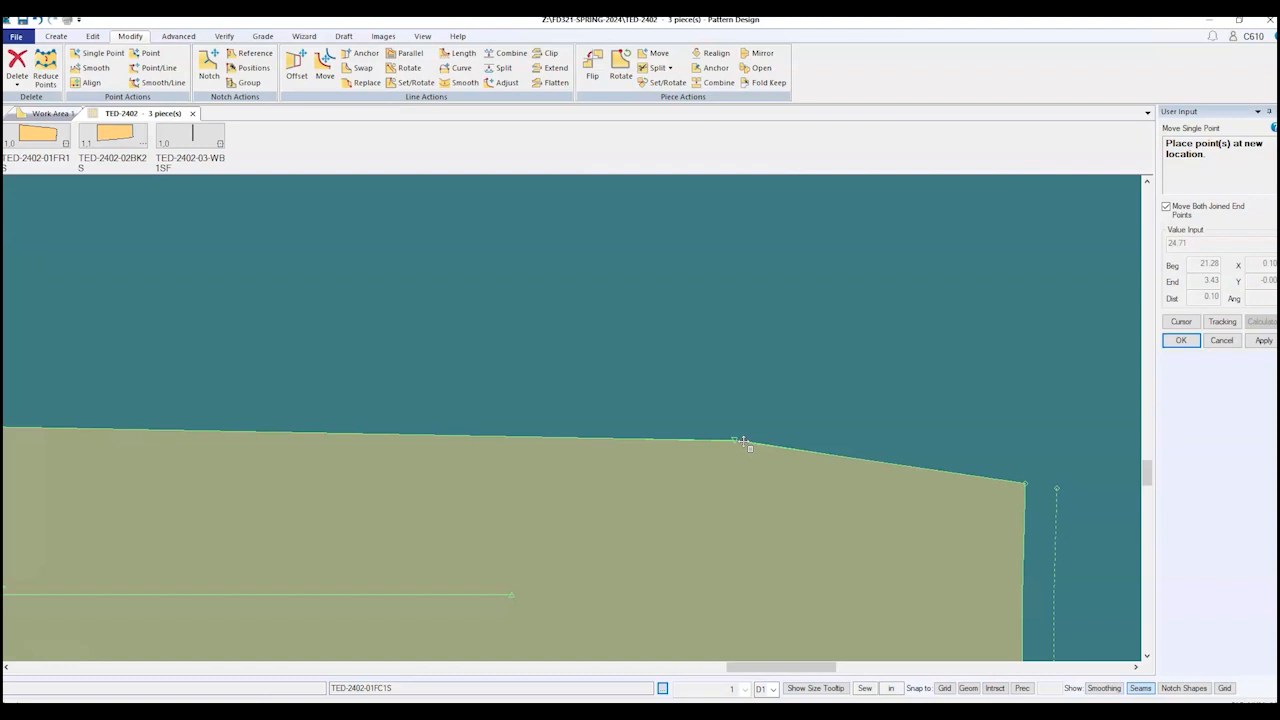
right_click(831, 294)
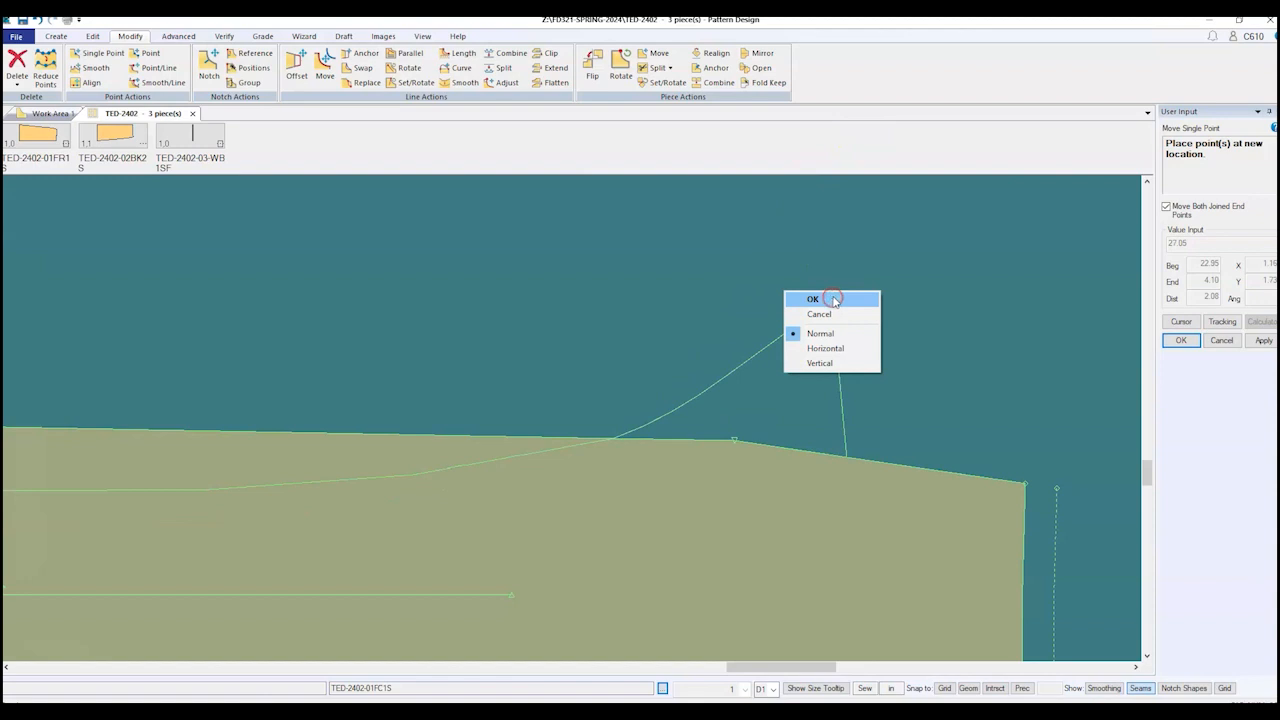
left_click(819, 314)
left_click(55, 36)
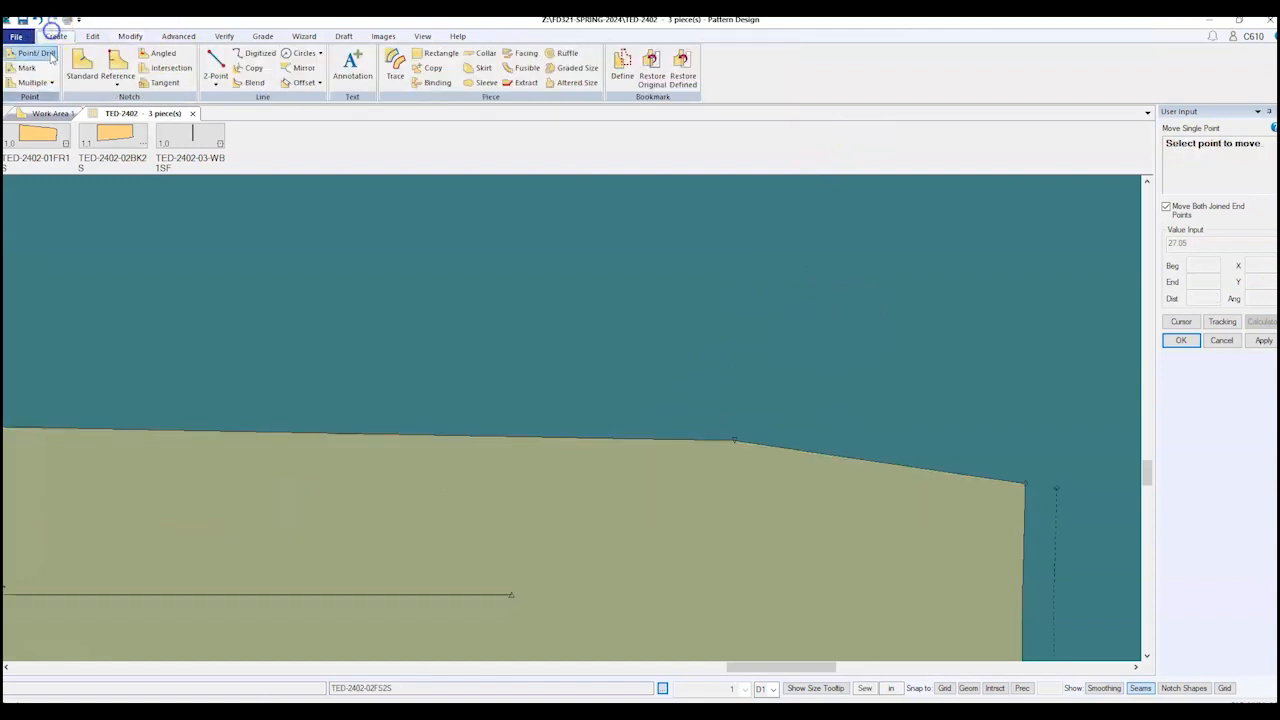
left_click(35, 53)
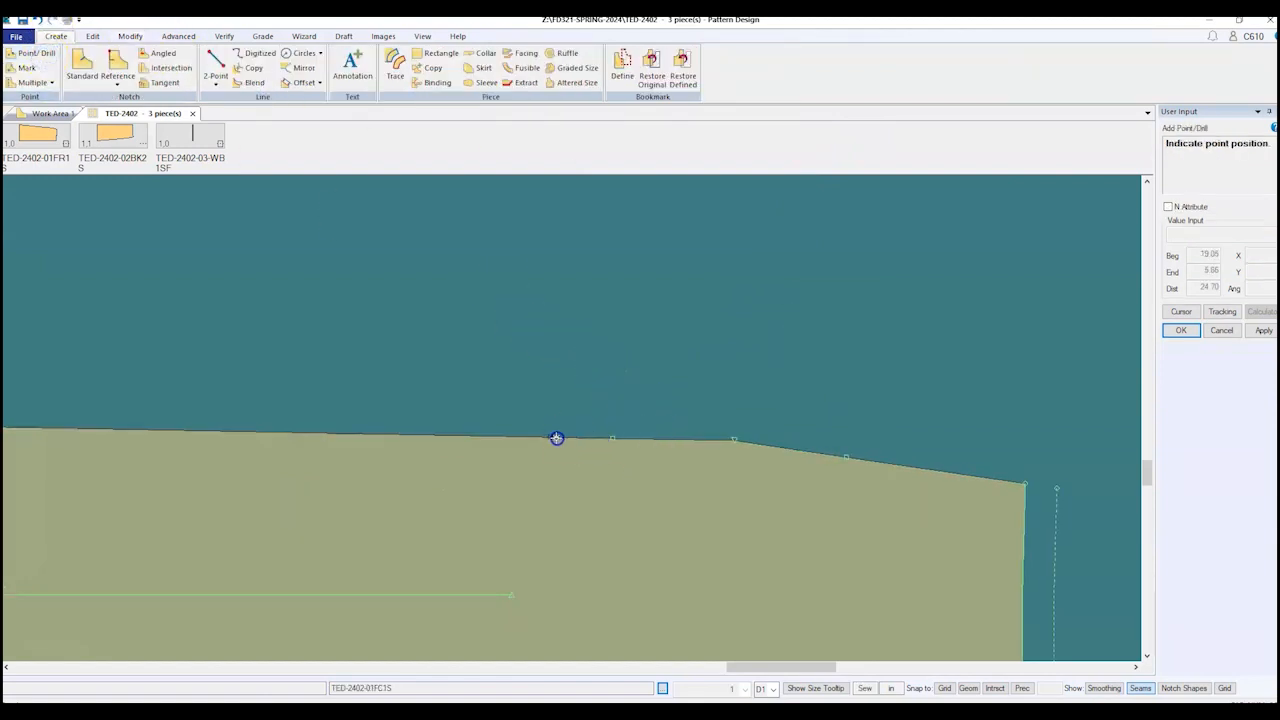
left_click(508, 438)
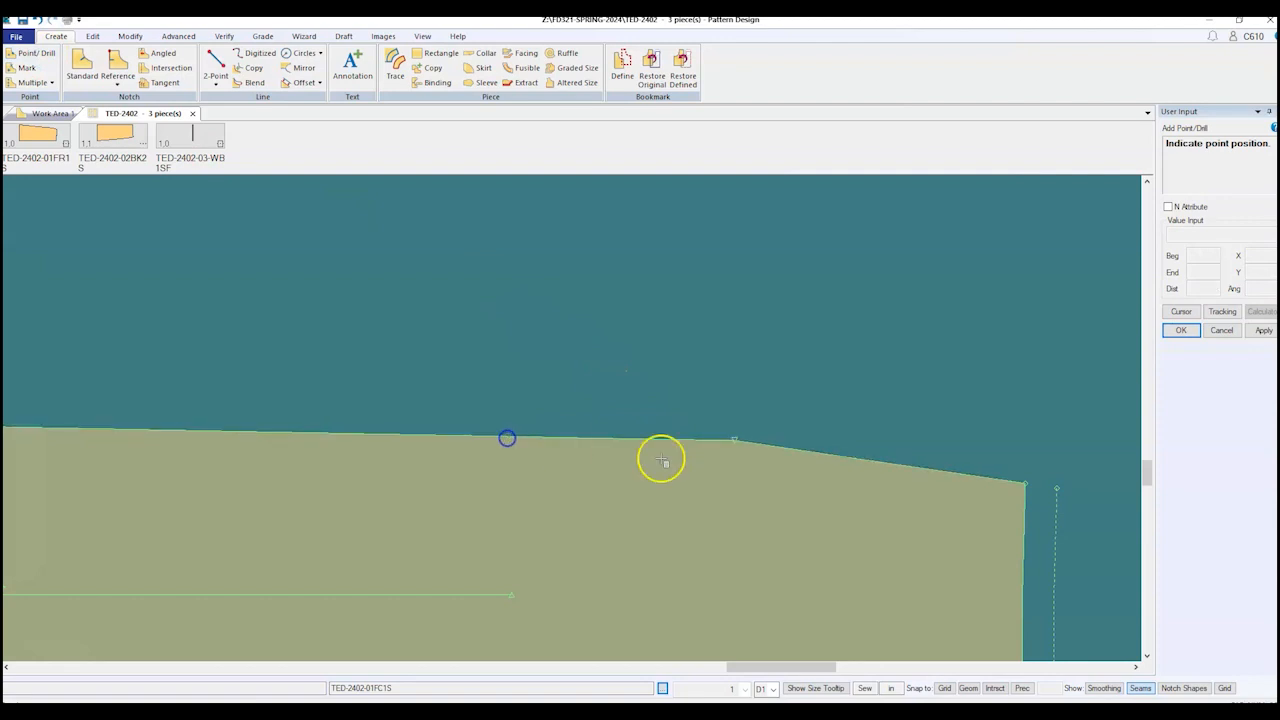
Step: Drag the angled hem corner point until the lower panel's hem curves smoothly
left_click(130, 36)
left_click(102, 53)
left_click(735, 441)
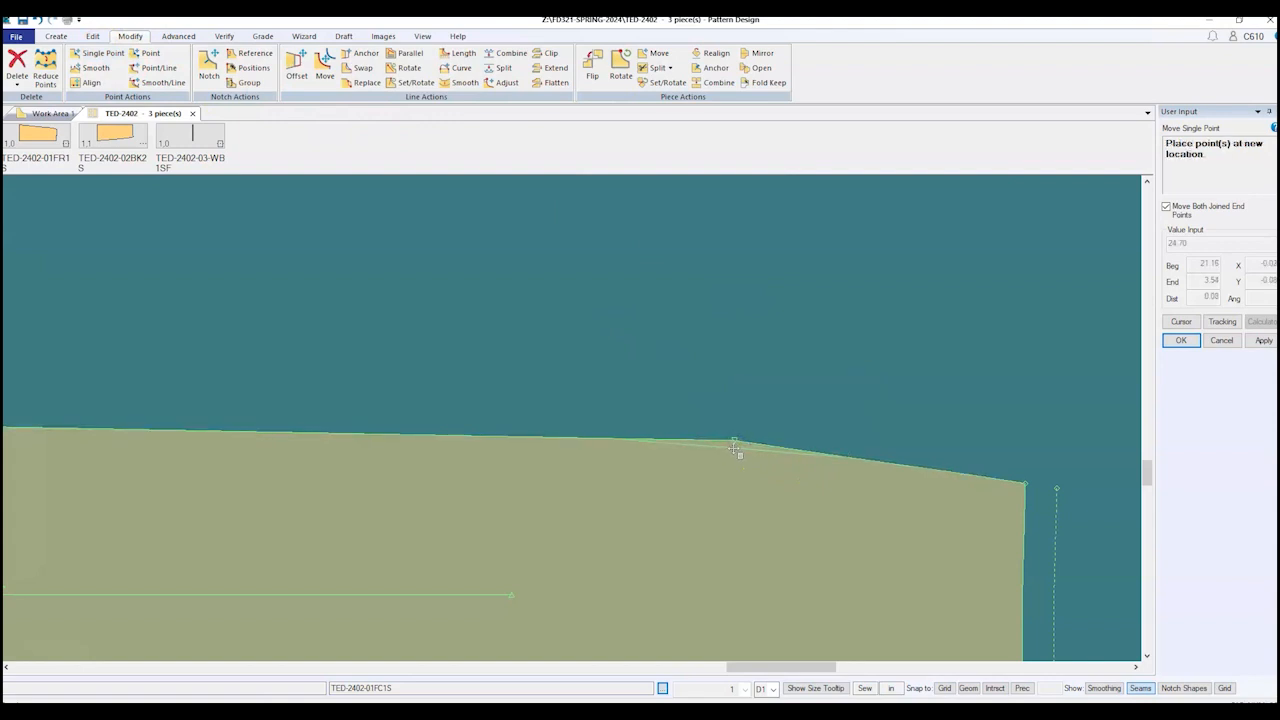
left_click_drag(738, 448, 756, 451)
mouse_move(755, 448)
left_mouse_down()
mouse_move(694, 449)
mouse_move(741, 447)
mouse_move(731, 443)
left_mouse_up()
scroll(723, 506, "down", 1)
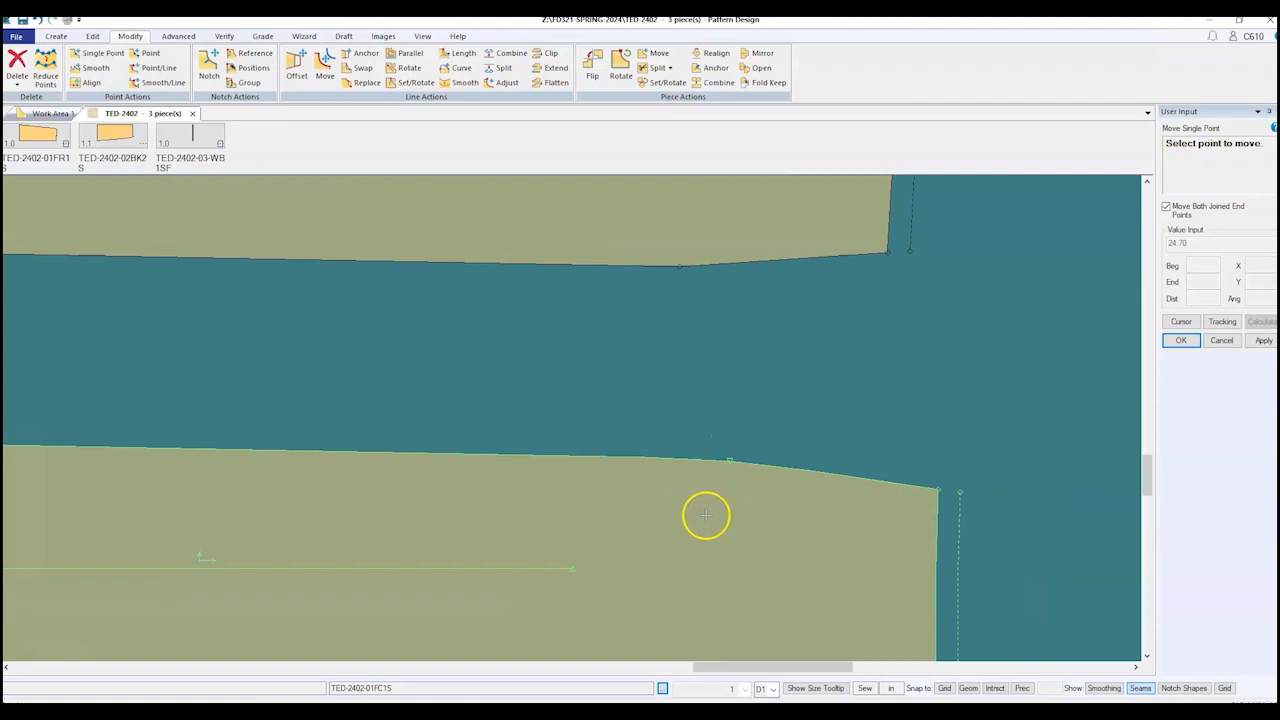
scroll(703, 516, "down", 3)
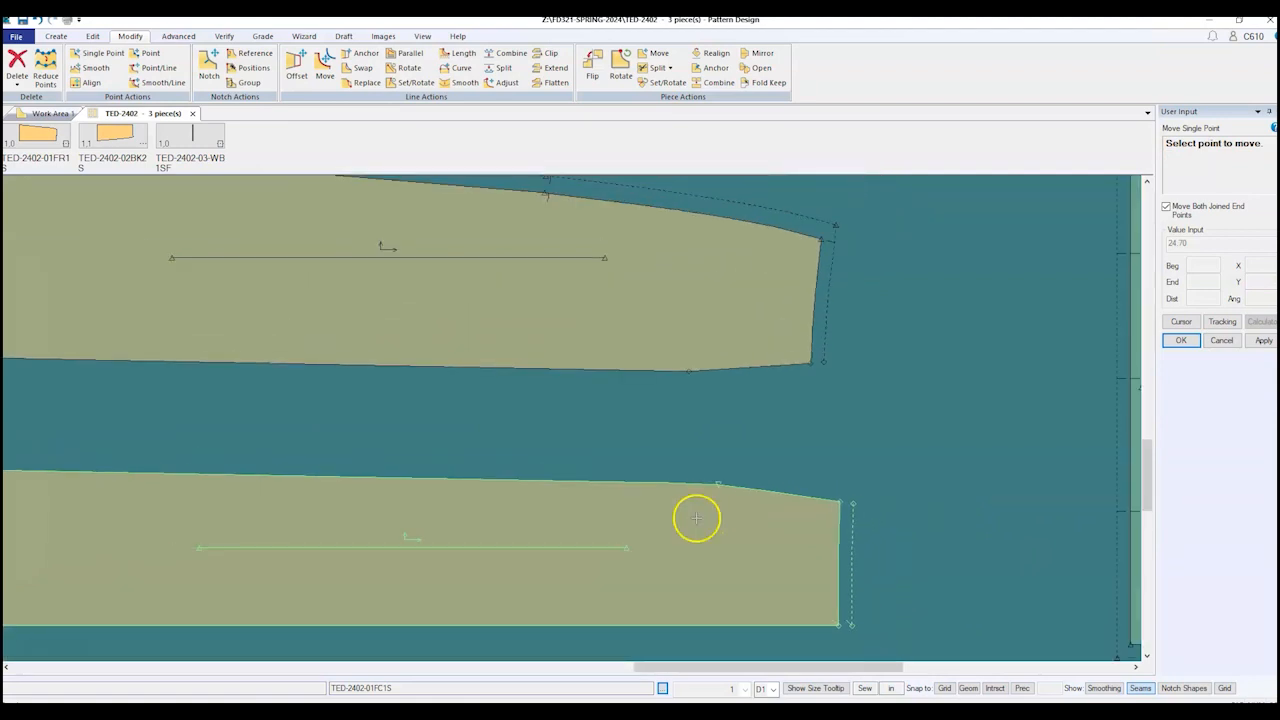
right_click(737, 406)
Step: Finish the point move and merge the upper panel's two hem segments into one line
left_click(780, 404)
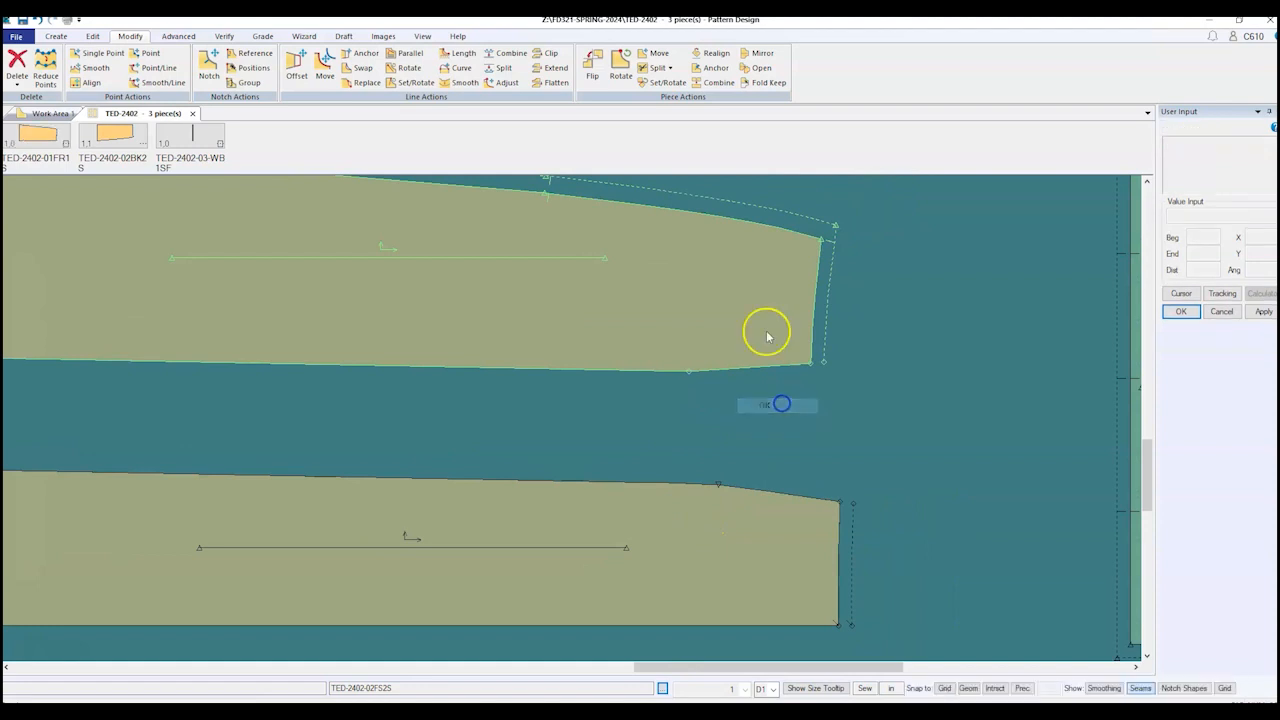
scroll(740, 330, "up", 5)
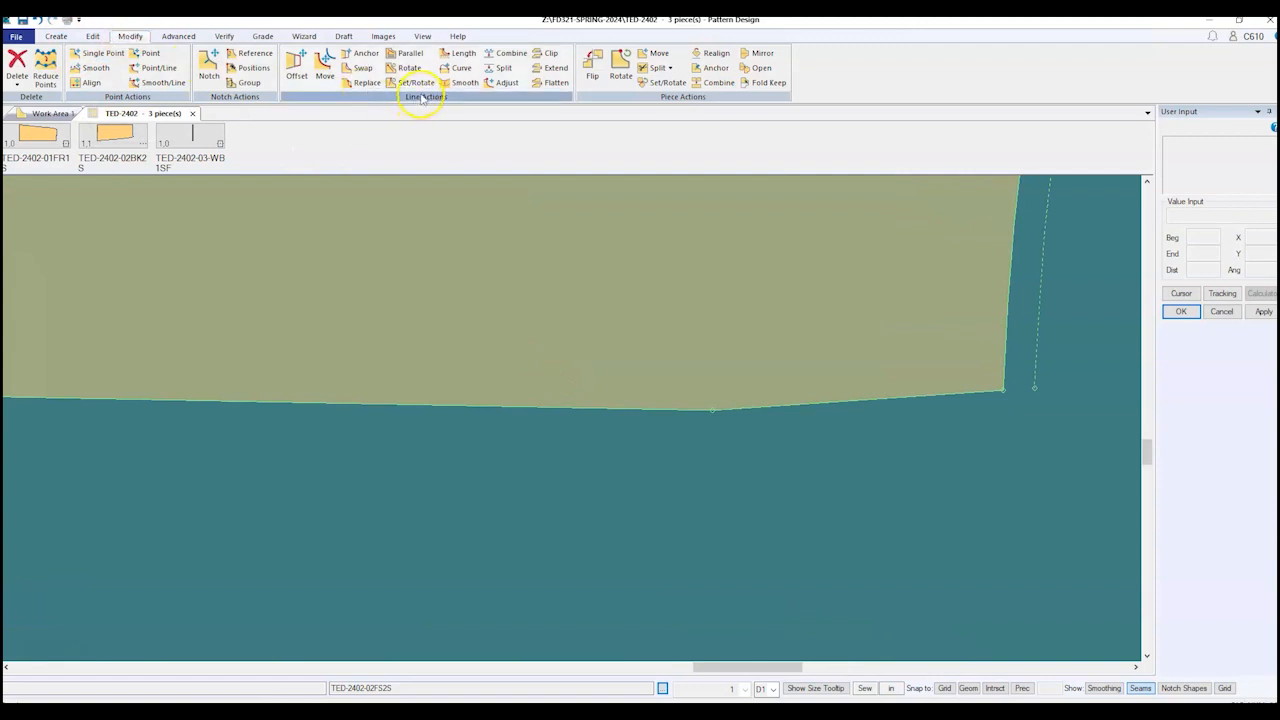
left_click(511, 54)
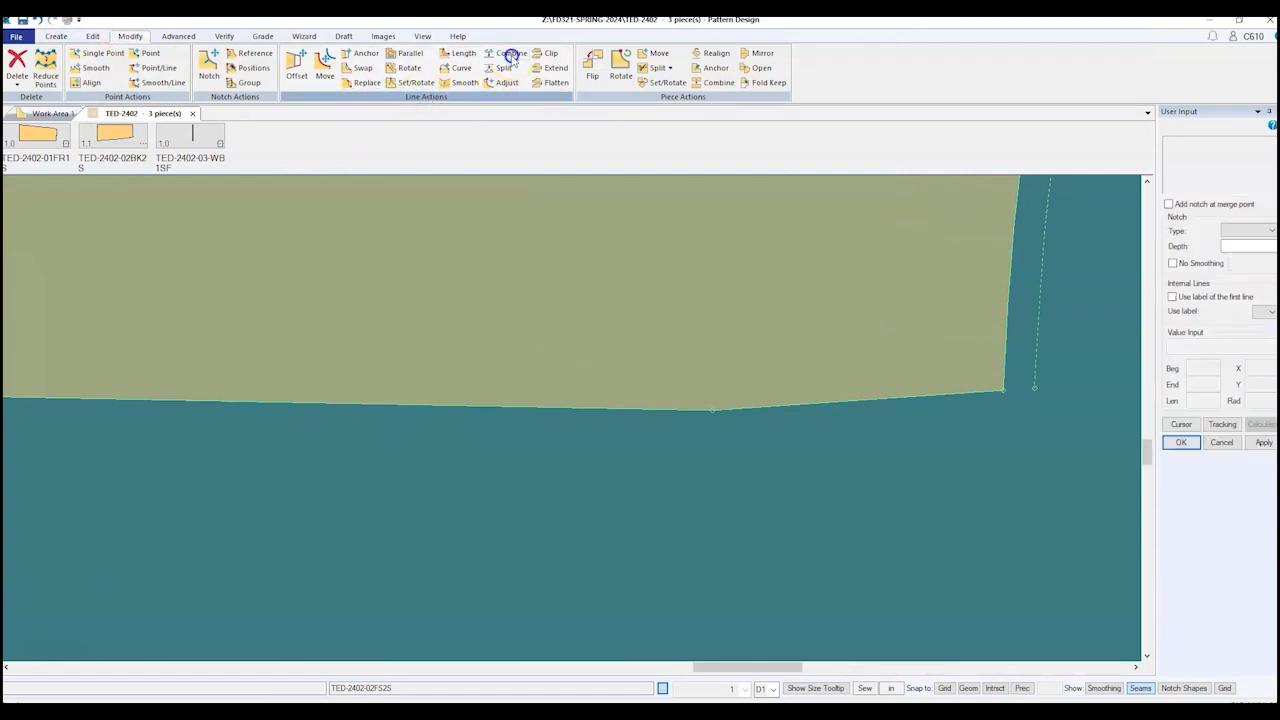
left_click(820, 405)
left_click(699, 414)
right_click(708, 491)
left_click(698, 483)
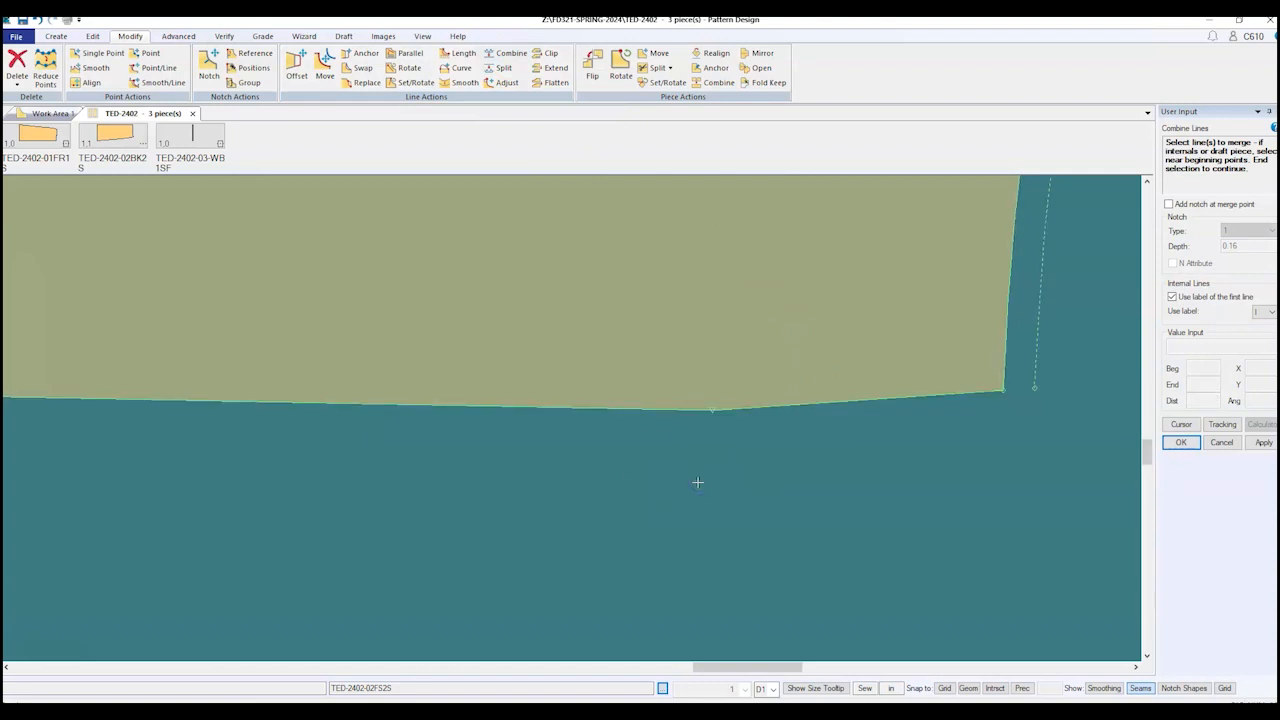
Step: Add two new points along the upper panel's hem seam
left_click(55, 37)
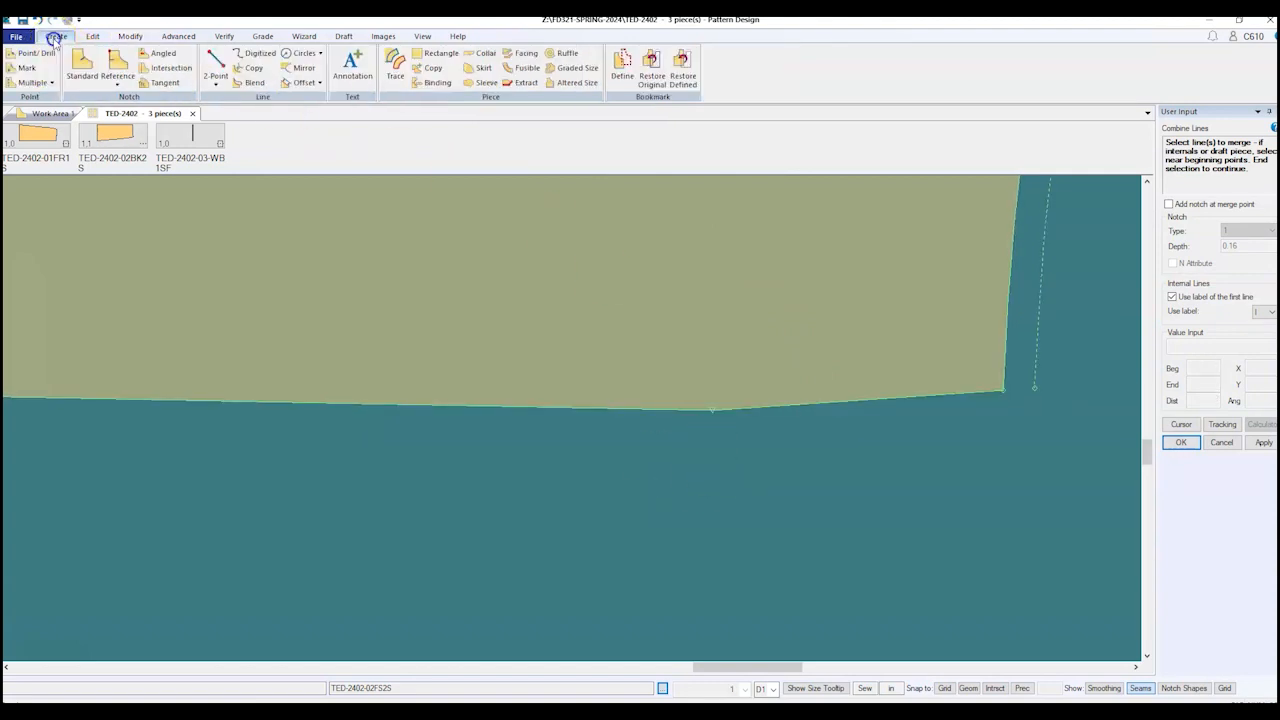
left_click(32, 53)
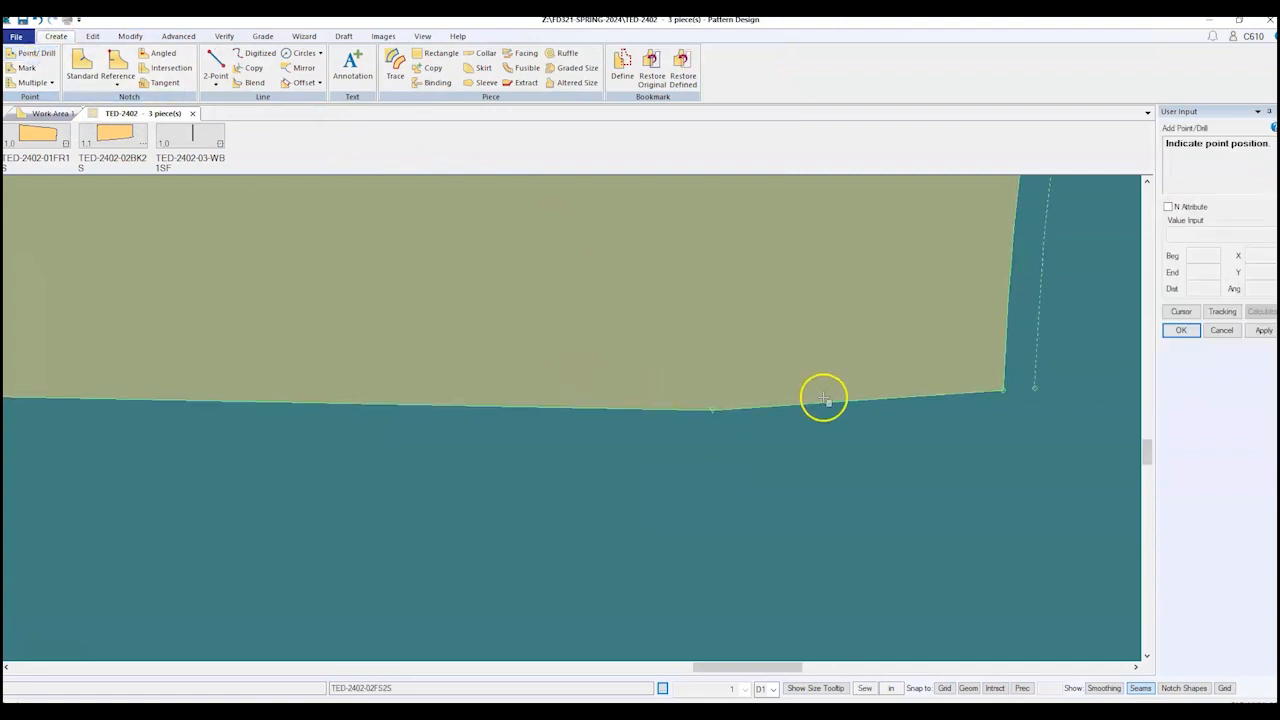
left_click(599, 408)
left_click(466, 407)
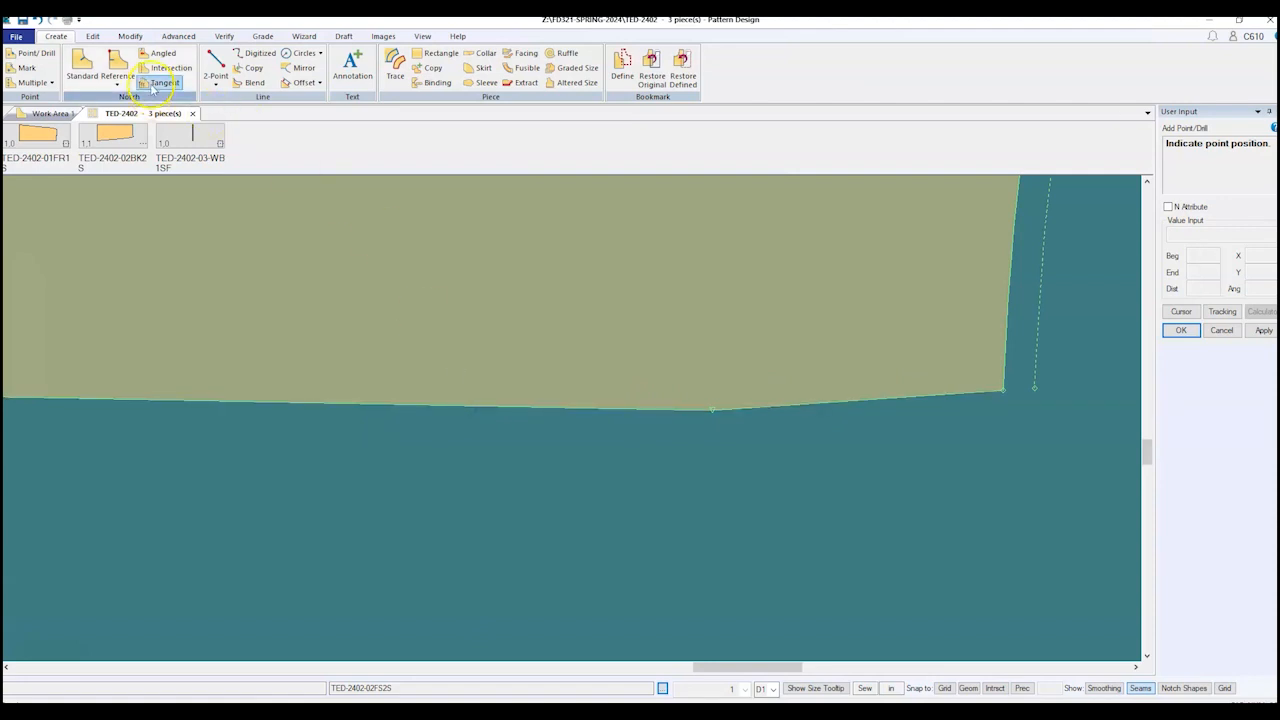
Step: Move the hem point slightly higher so the hem bends in a gentle curve
left_click(131, 36)
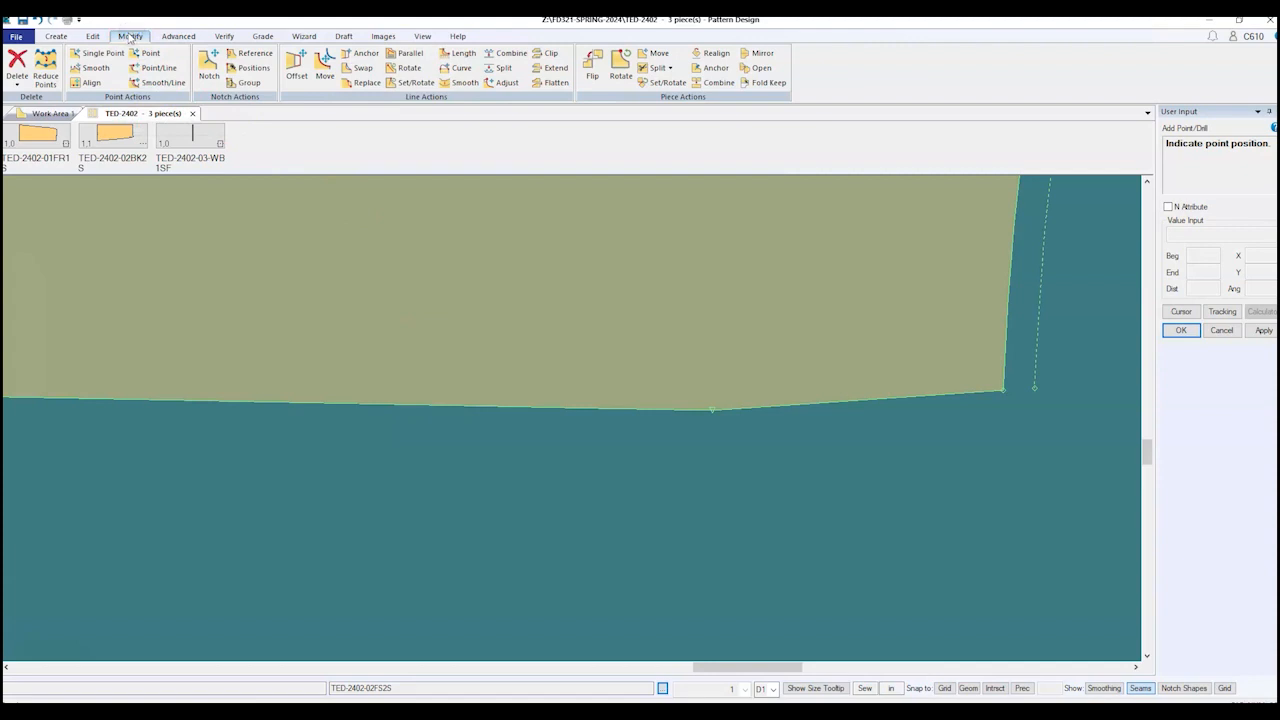
left_click(106, 54)
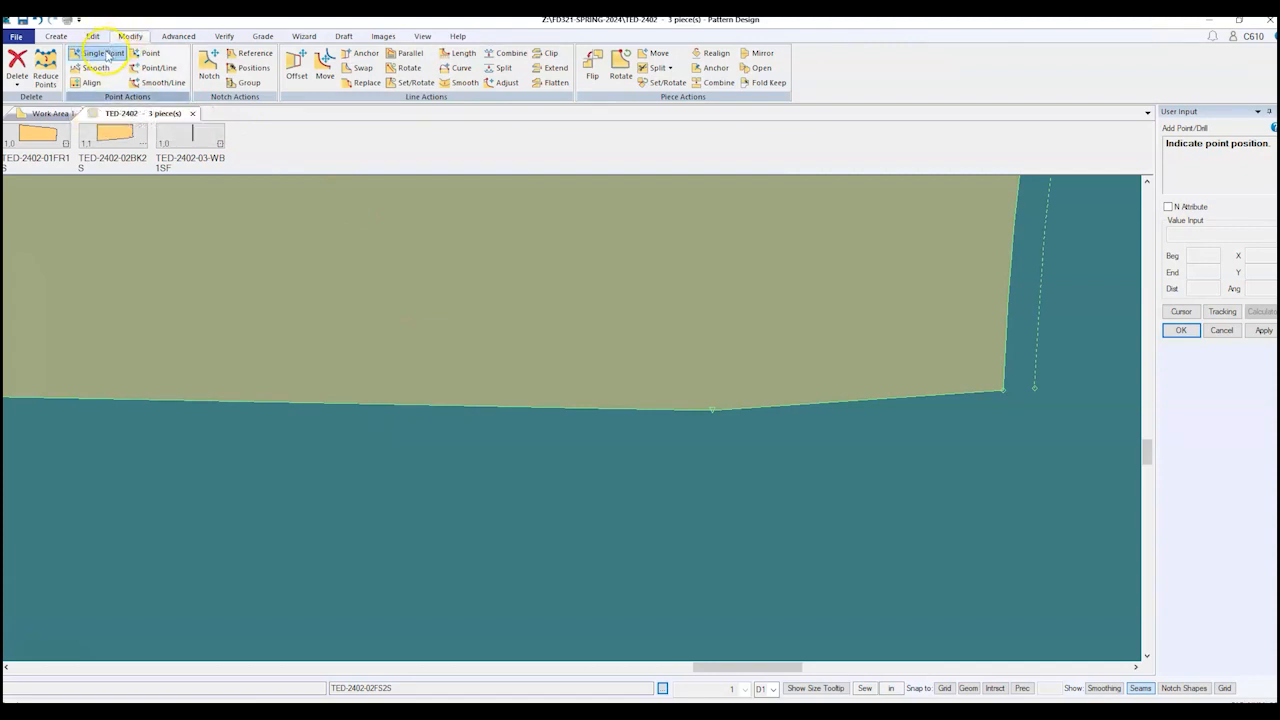
left_click(711, 414)
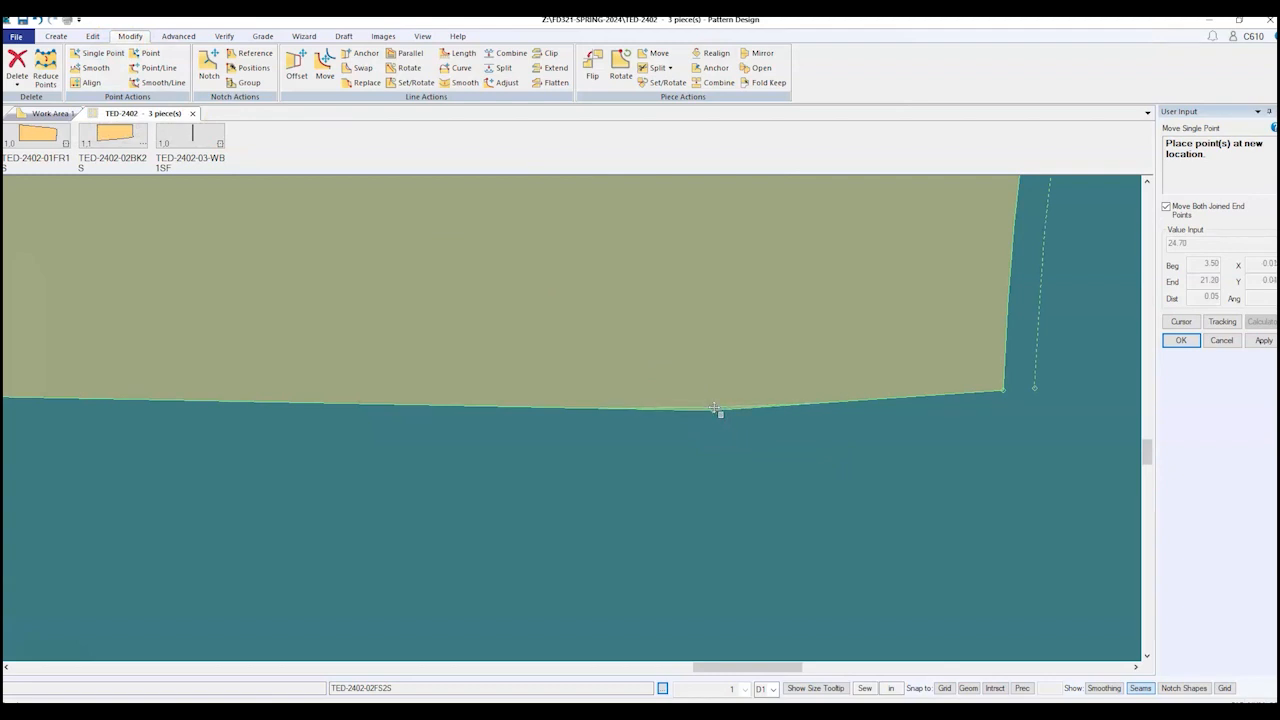
left_click(716, 408)
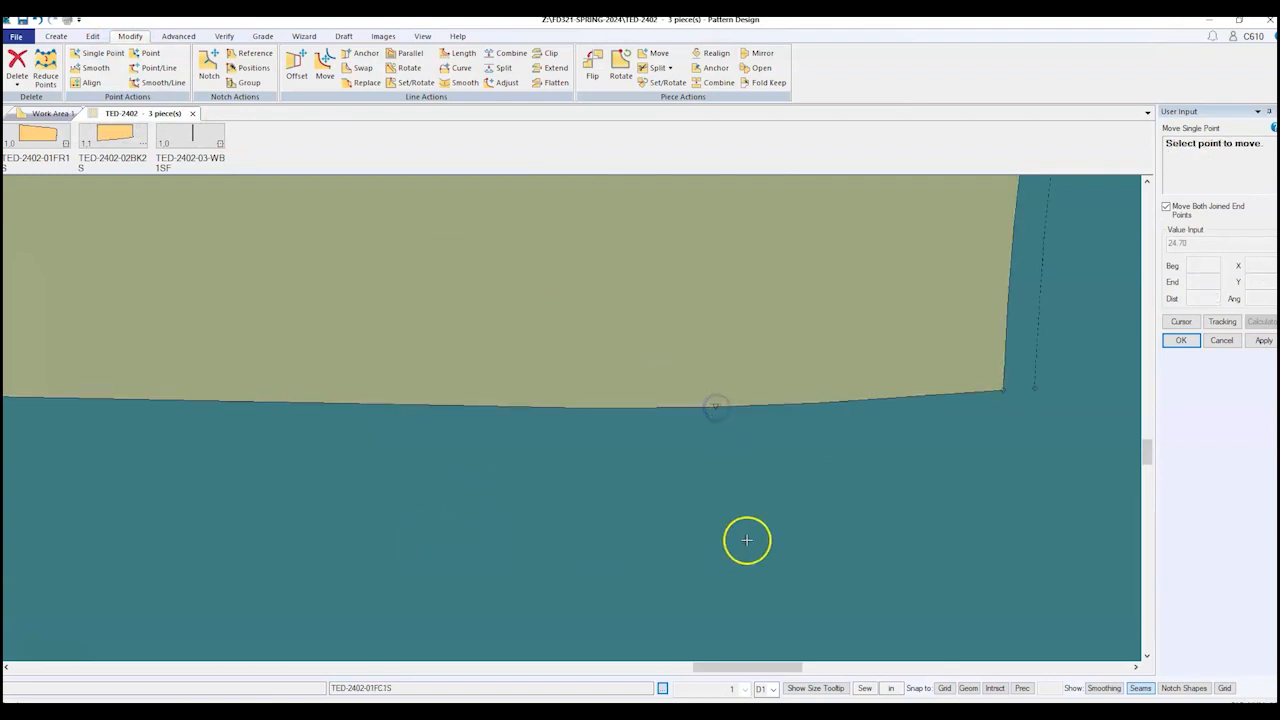
scroll(761, 513, "down", 4)
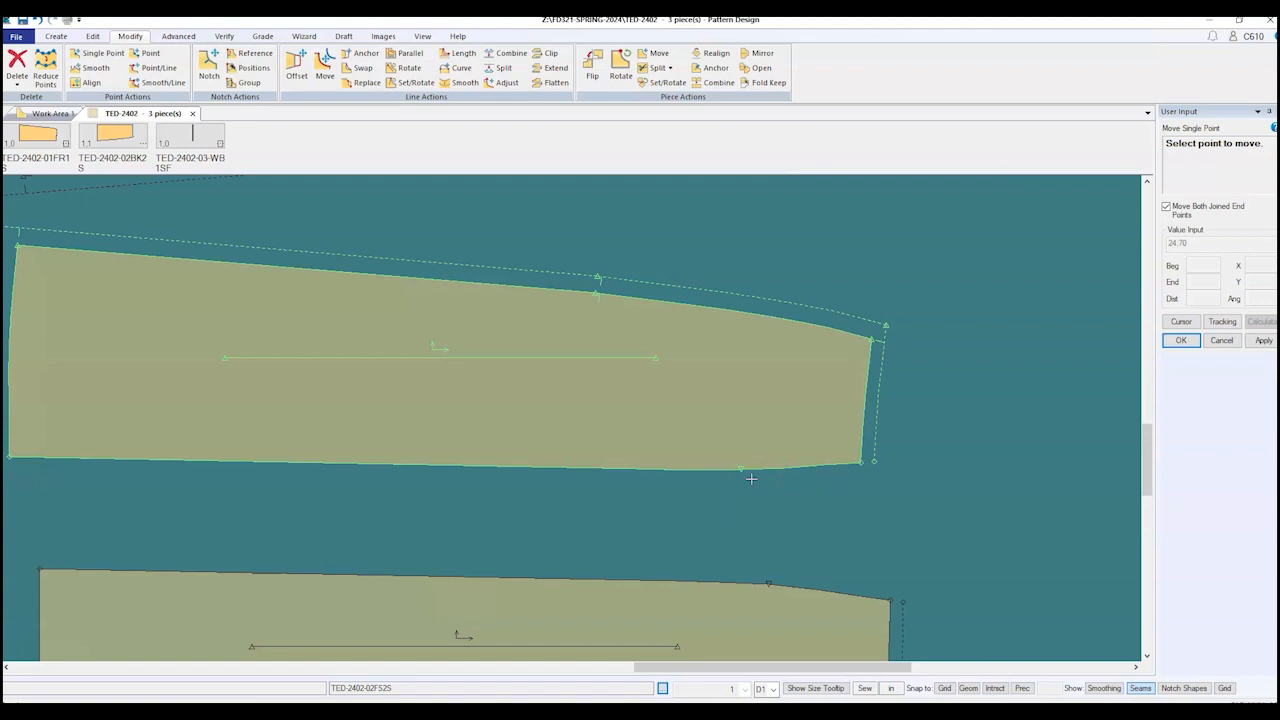
left_click(55, 36)
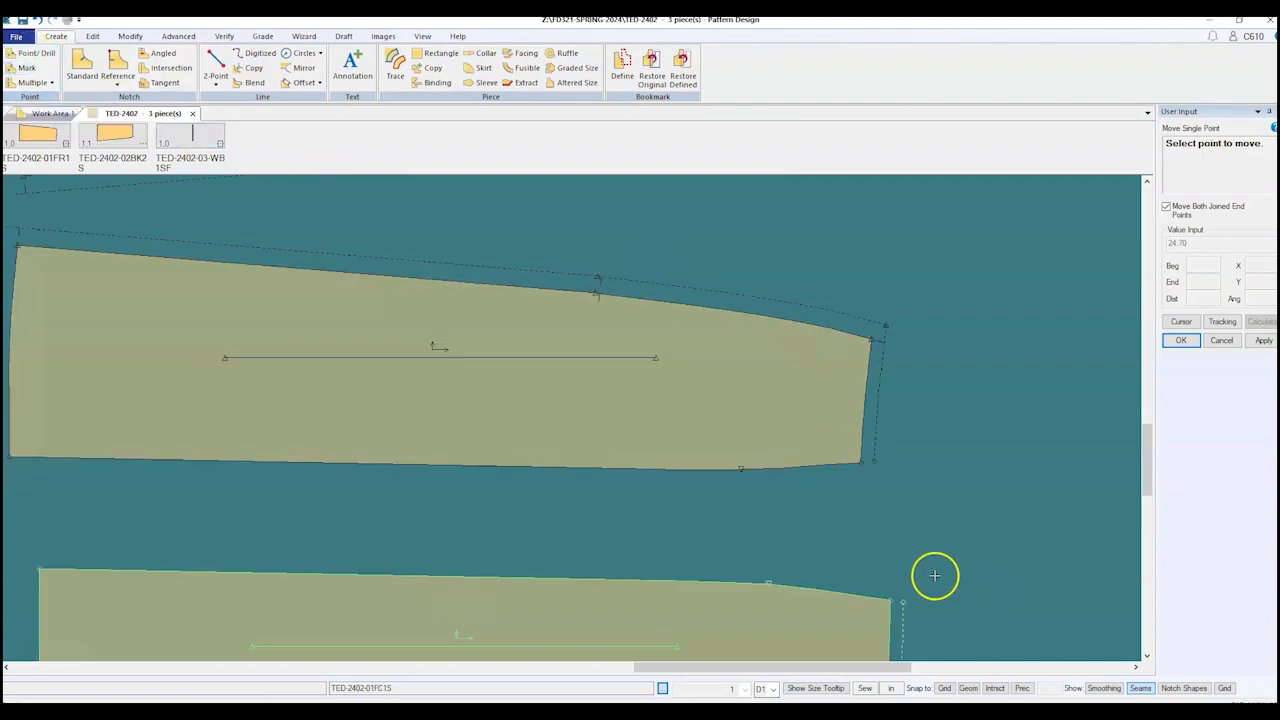
scroll(689, 517, "down", 4)
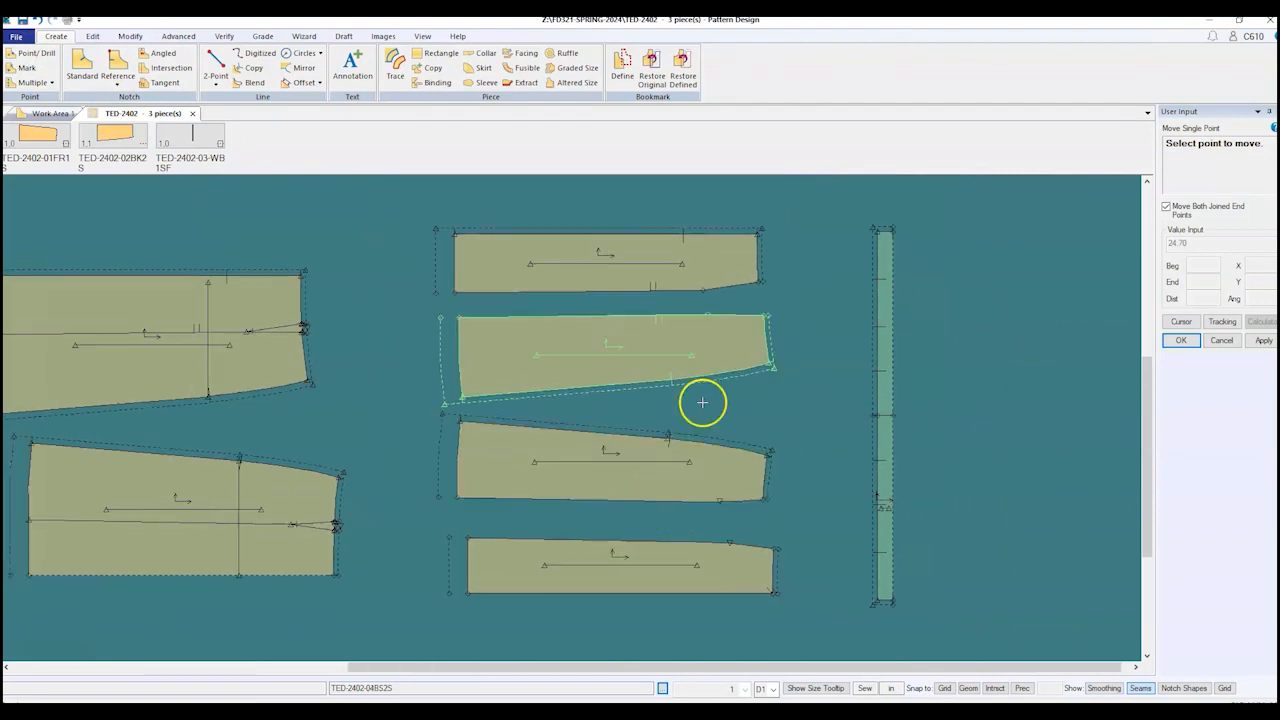
scroll(714, 263, "up", 5)
Step: Combine the next panel's upper hem lines into one, then its lower hem lines into one
scroll(711, 327, "up", 1)
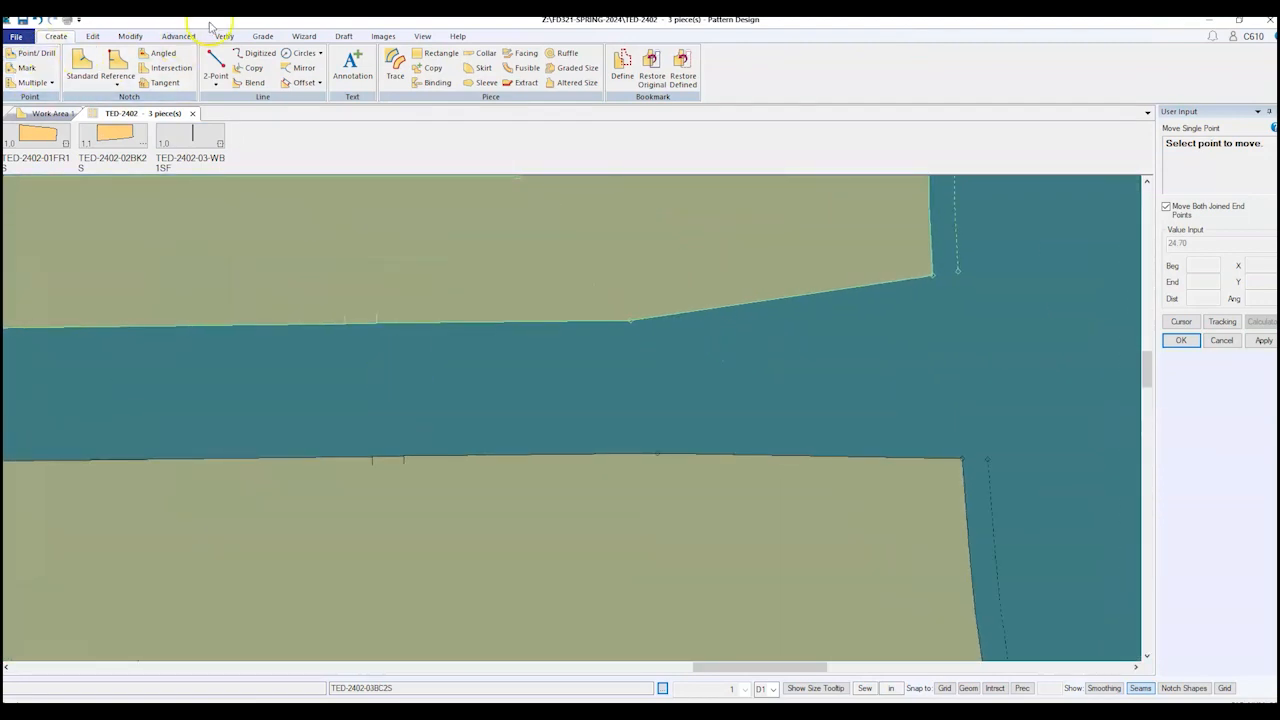
left_click(130, 36)
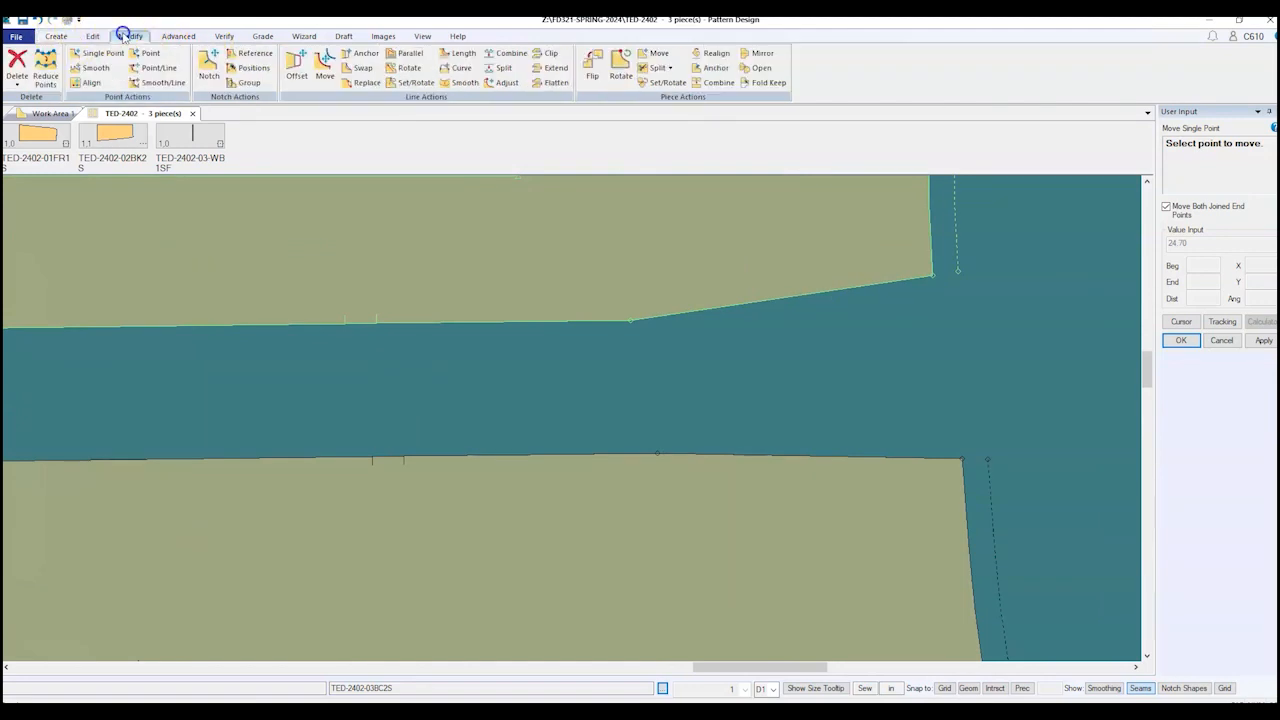
left_click(507, 55)
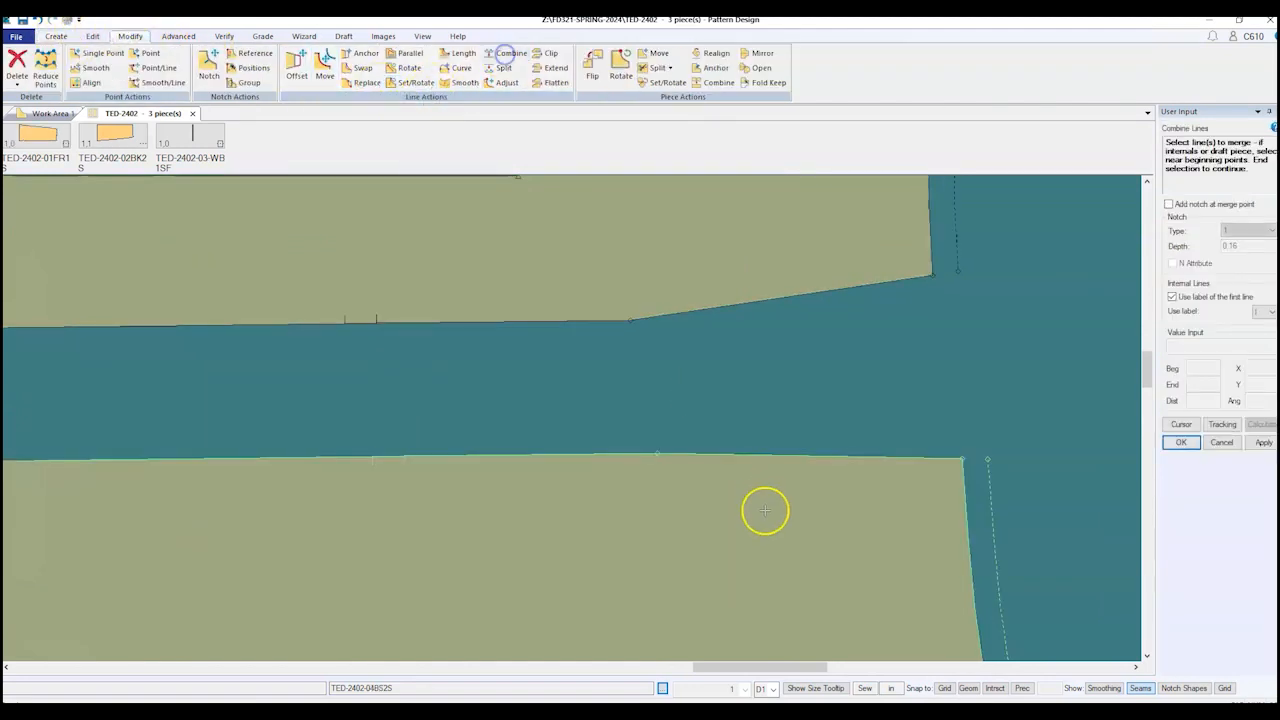
left_click(587, 322)
left_click(666, 316)
right_click(666, 317)
left_click(668, 347)
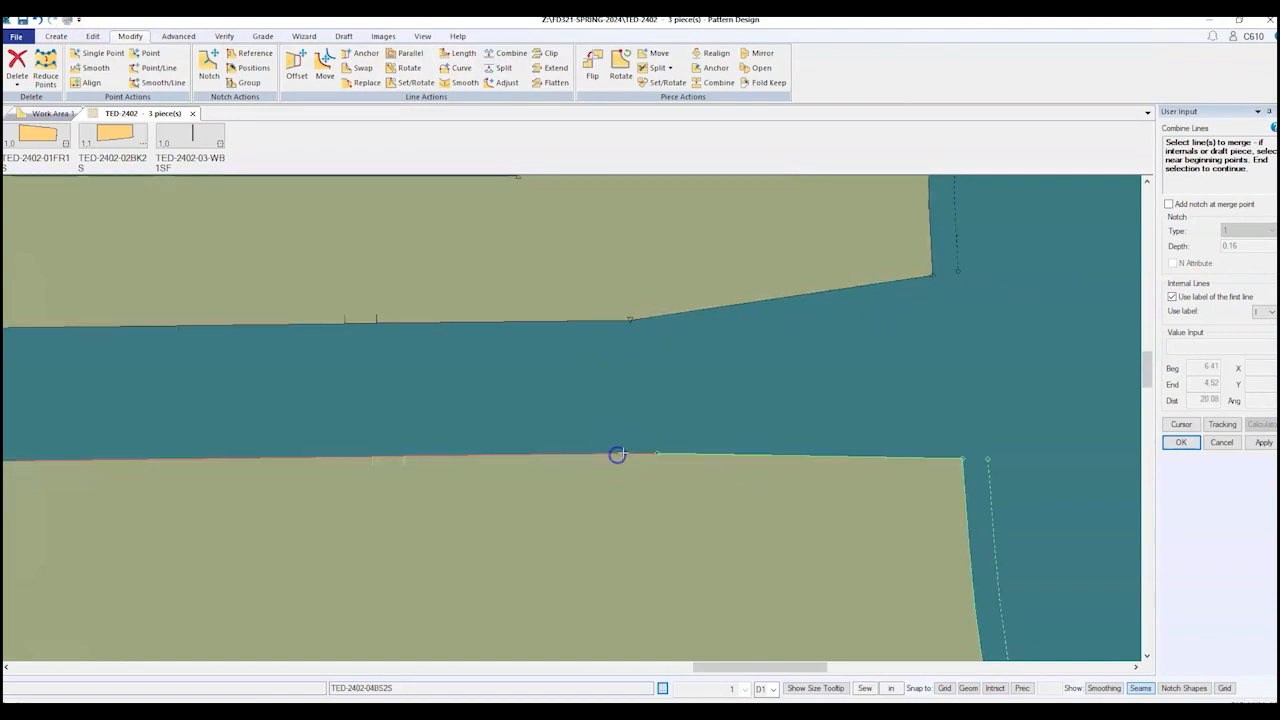
right_click(716, 411)
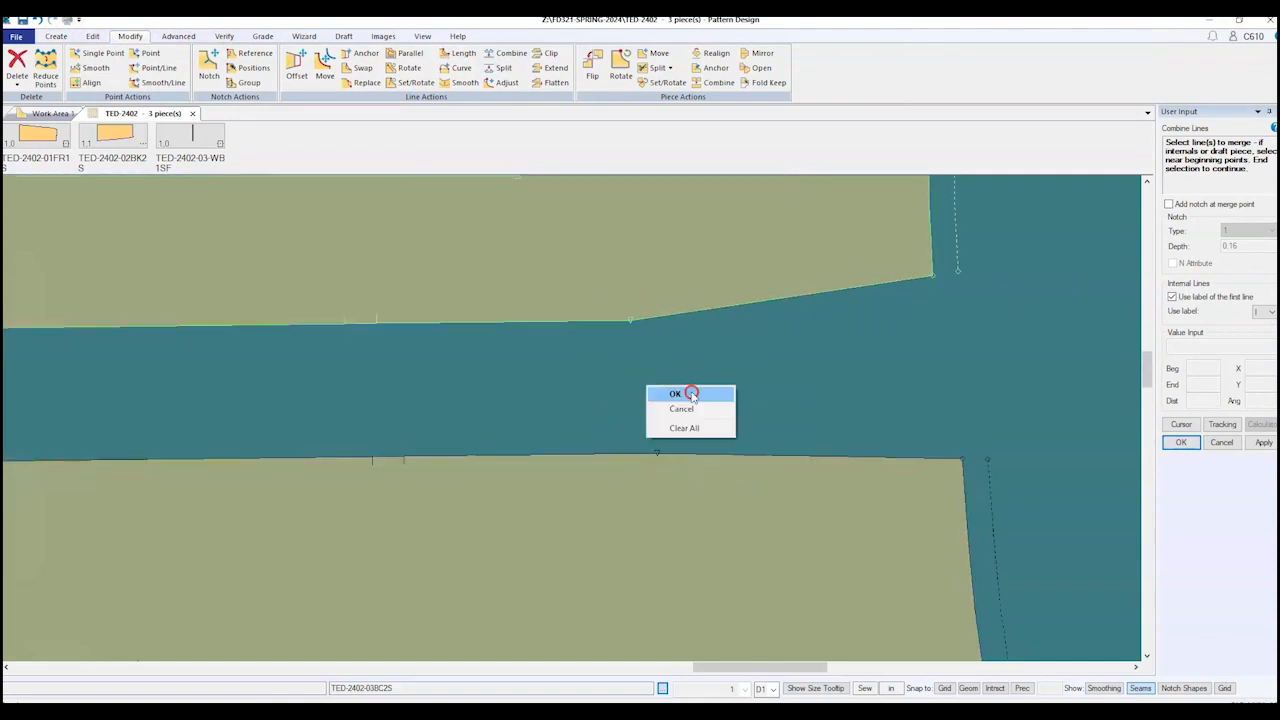
left_click(698, 391)
Step: Raise the panel's hem corner point slightly to curve the hem
left_click(56, 37)
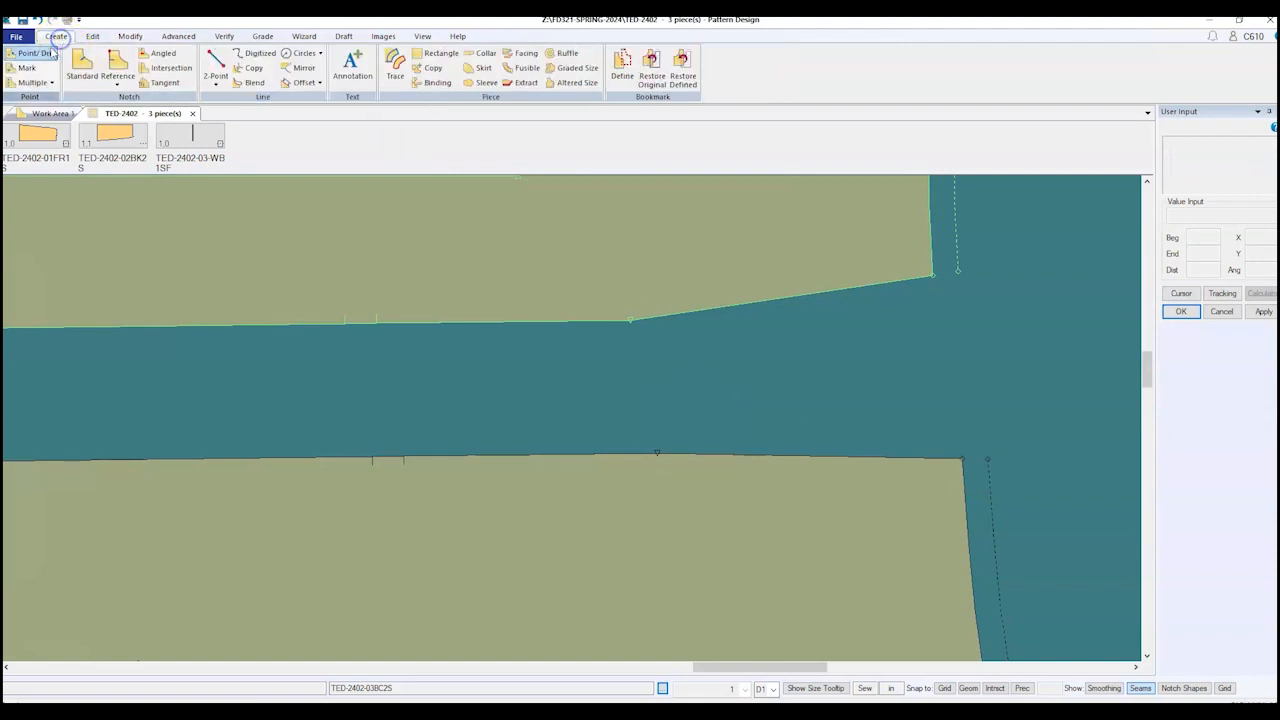
left_click(32, 53)
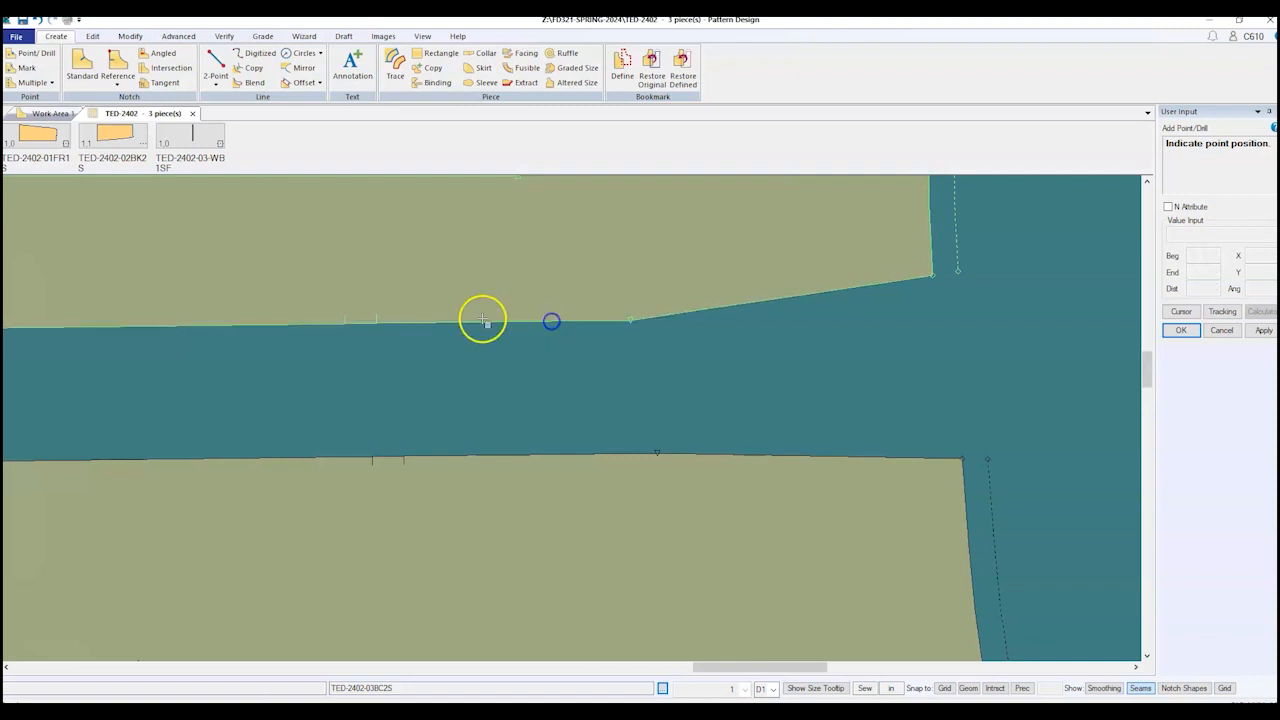
left_click(130, 36)
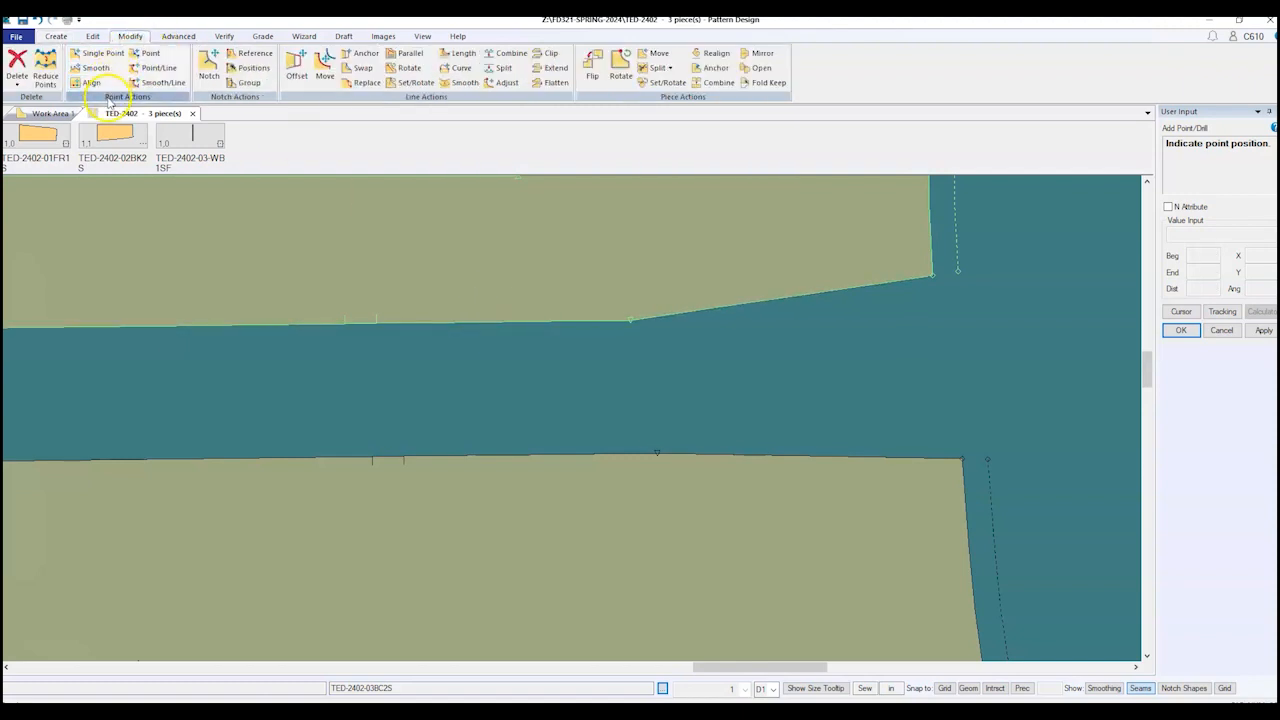
left_click(102, 53)
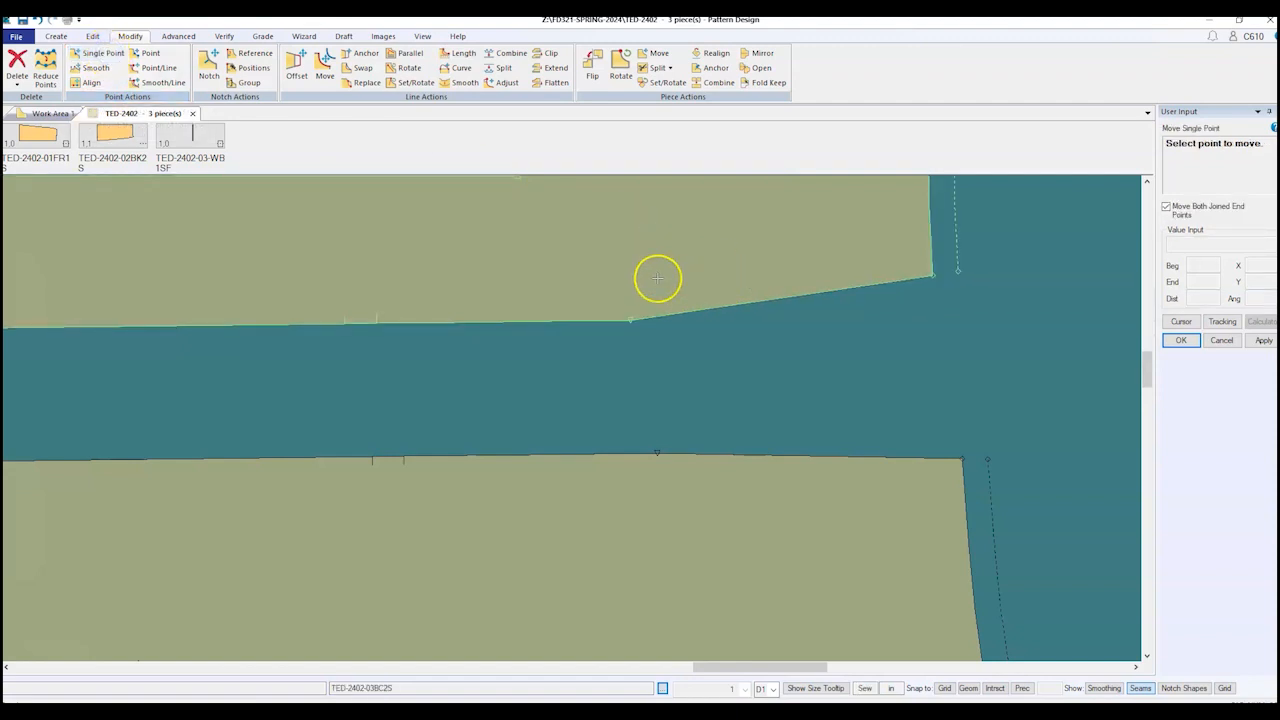
left_click(631, 321)
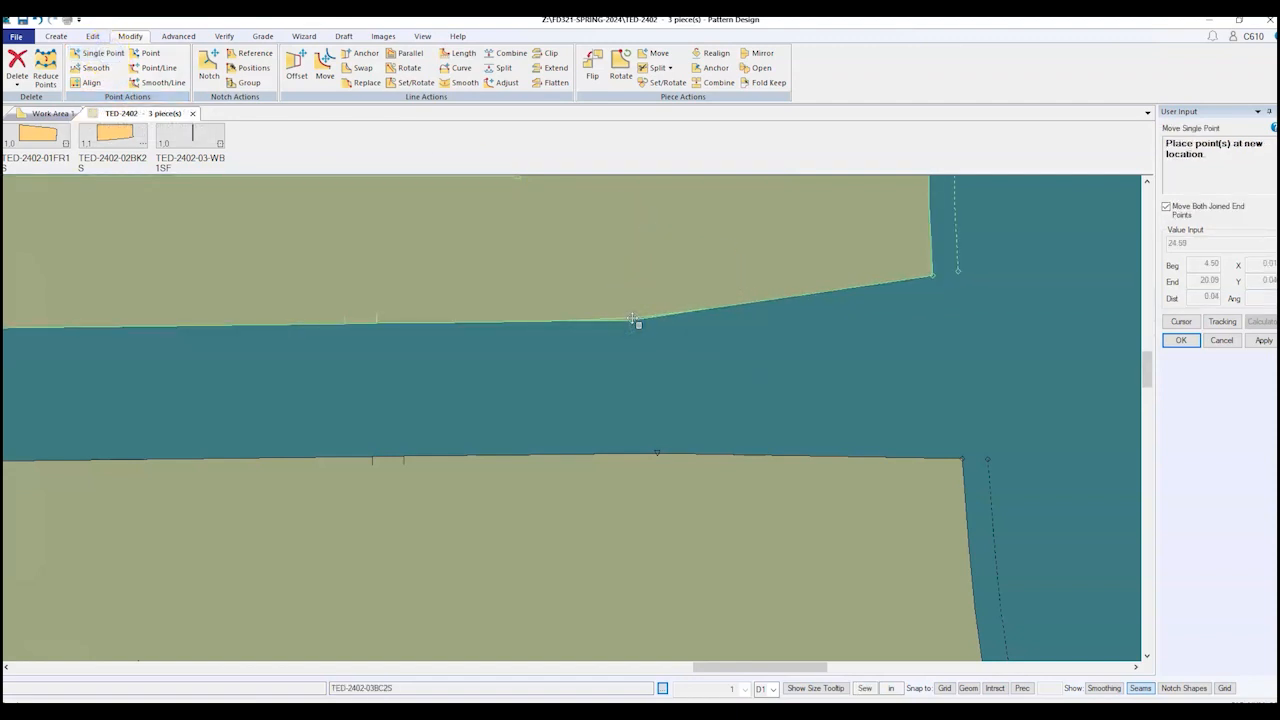
left_click(632, 317)
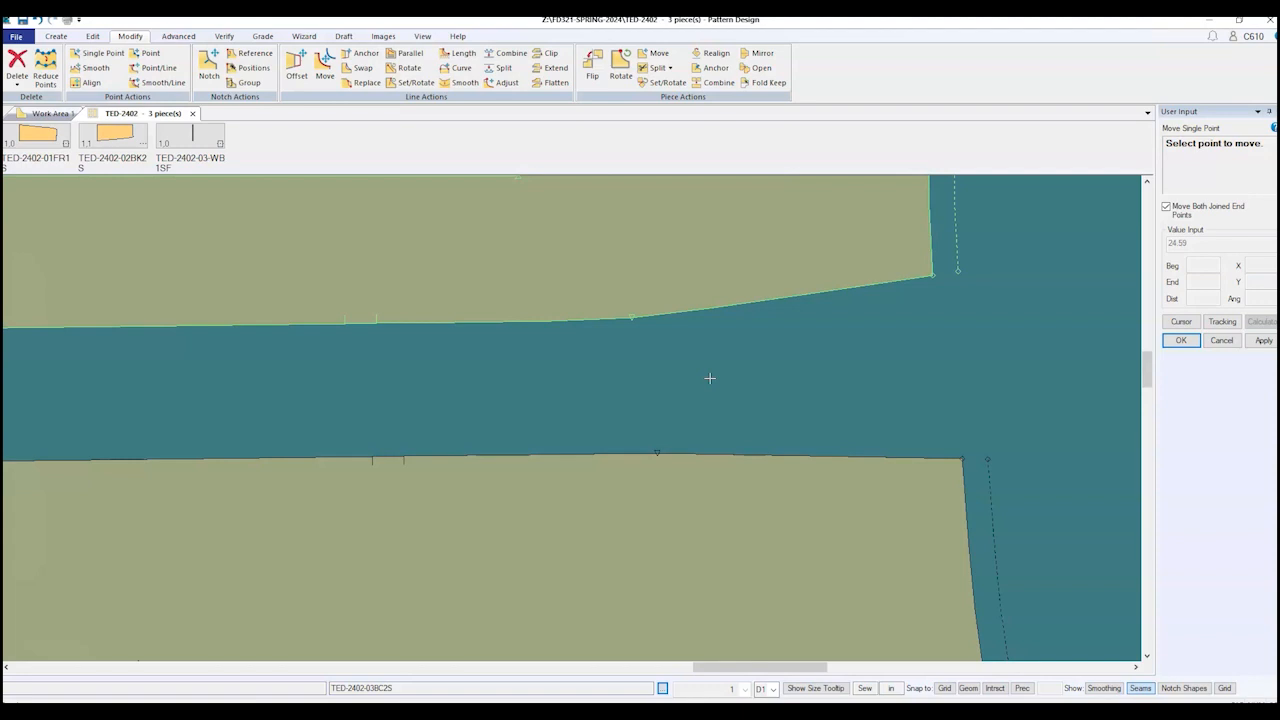
scroll(831, 380, "down", 3)
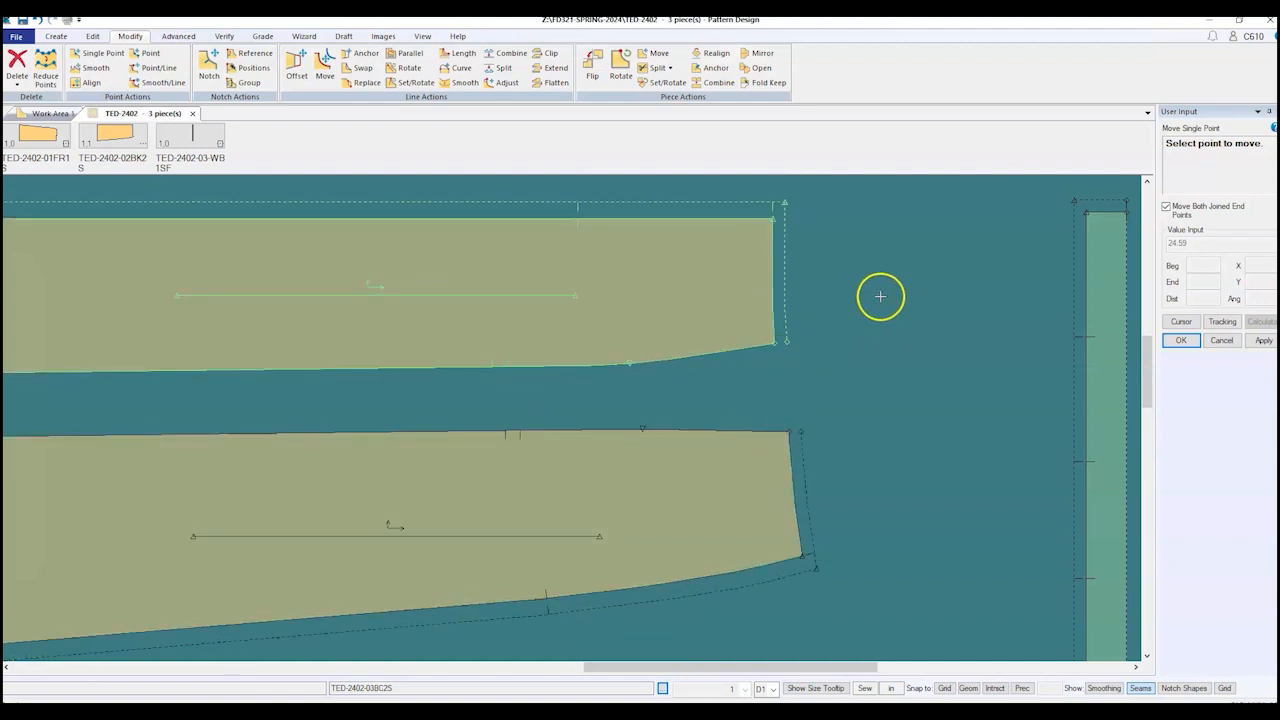
right_click(858, 326)
Step: Reposition the hem point twice to smooth the curve into the corner, then fit all pieces with F8
left_click(860, 329)
scroll(860, 350, "down", 3)
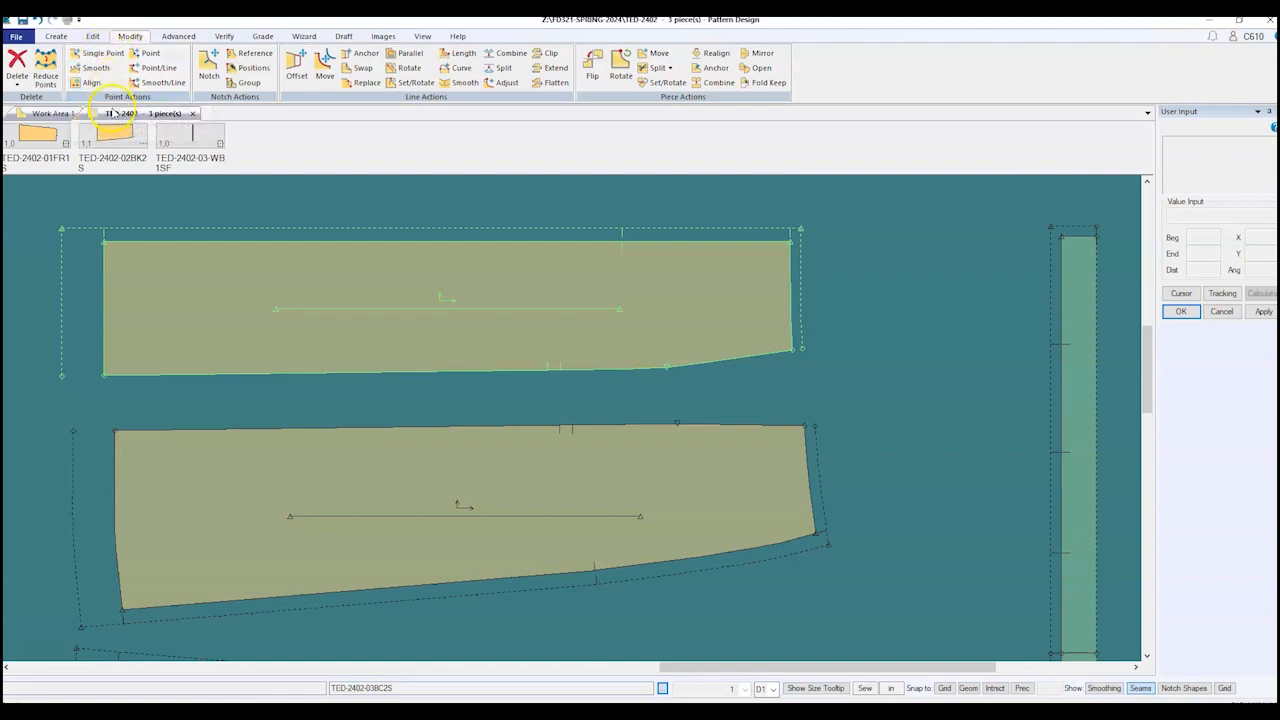
left_click(96, 53)
scroll(661, 355, "up", 2)
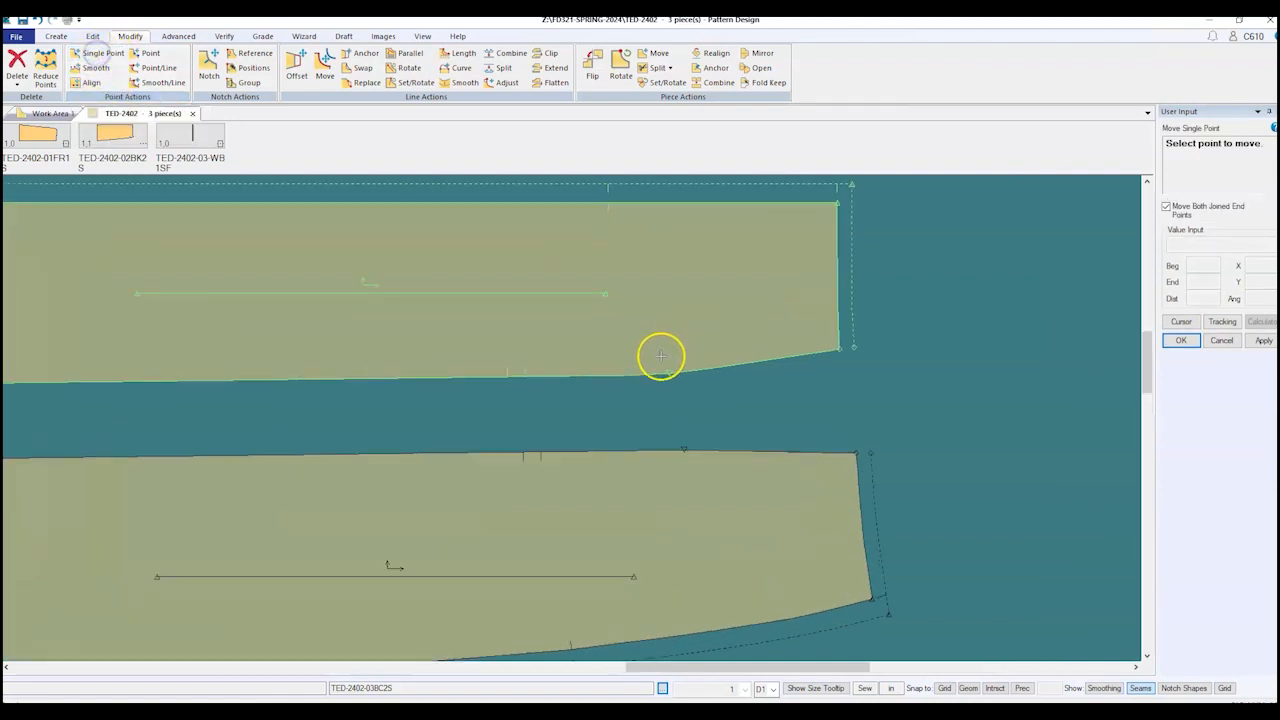
scroll(661, 355, "up", 3)
left_click(665, 337)
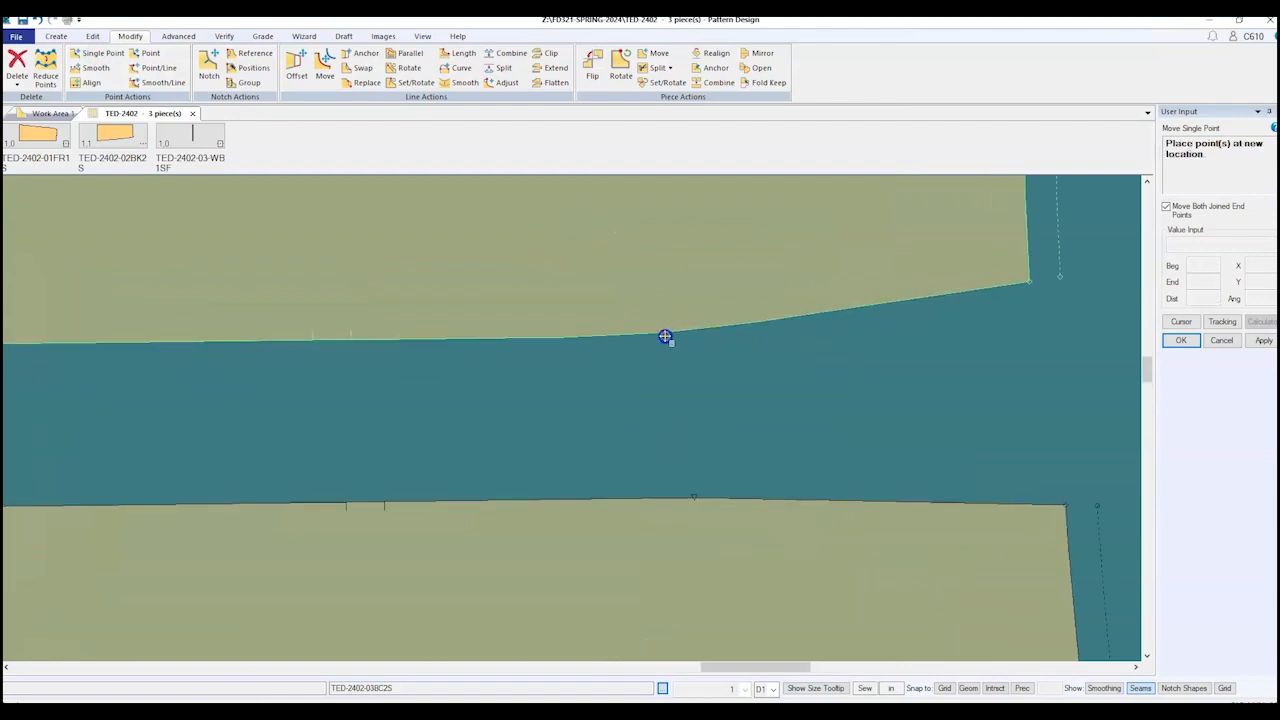
left_click_drag(665, 337, 667, 319)
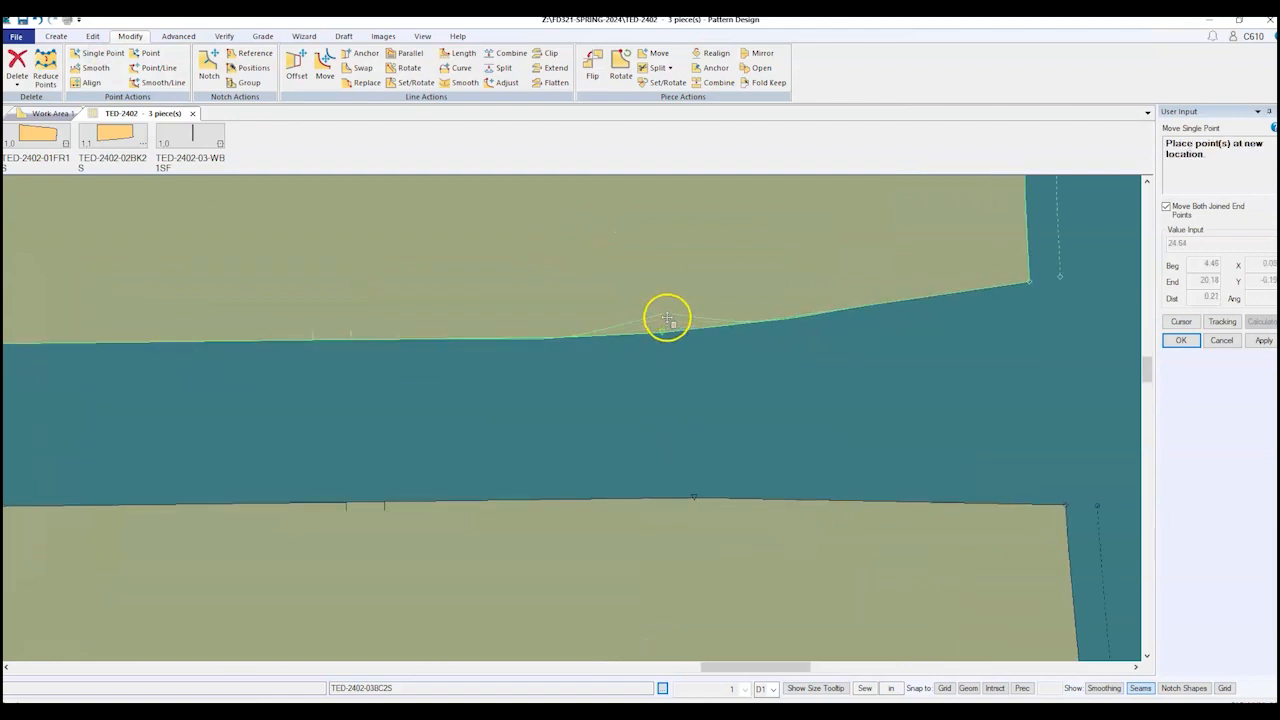
scroll(662, 333, "up", 1)
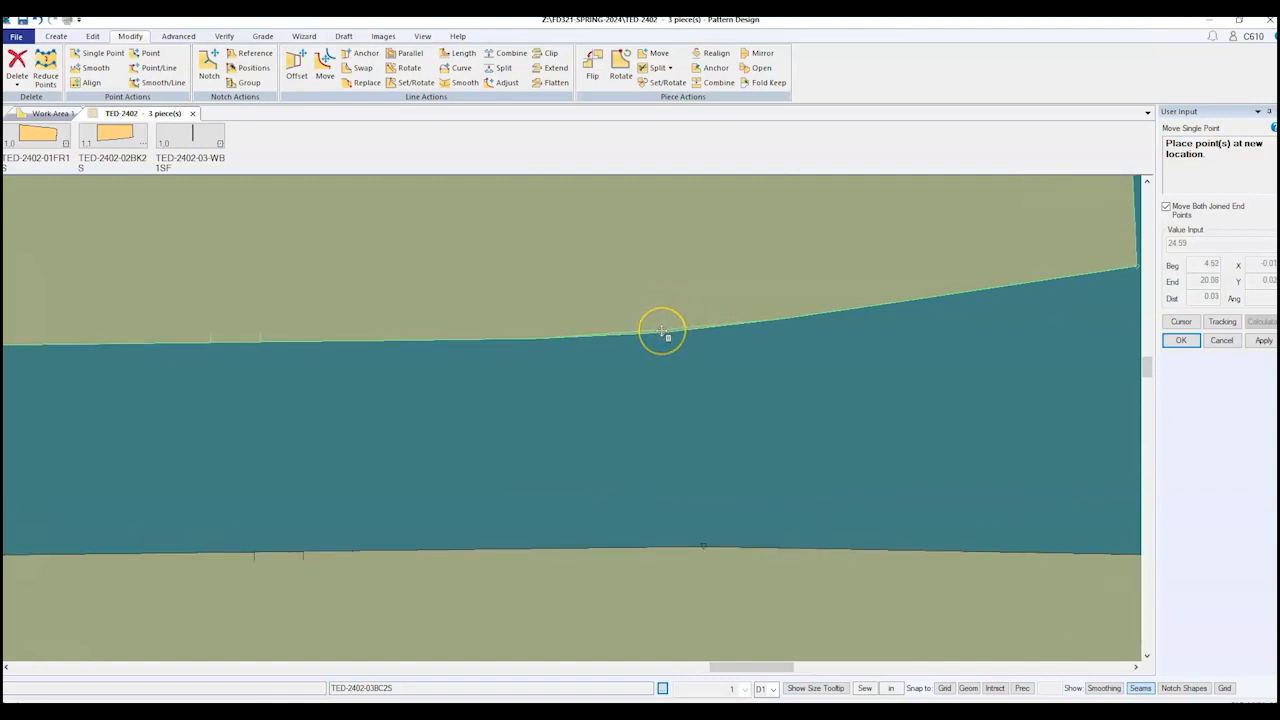
left_click(662, 332)
left_click(670, 330)
left_click(660, 333)
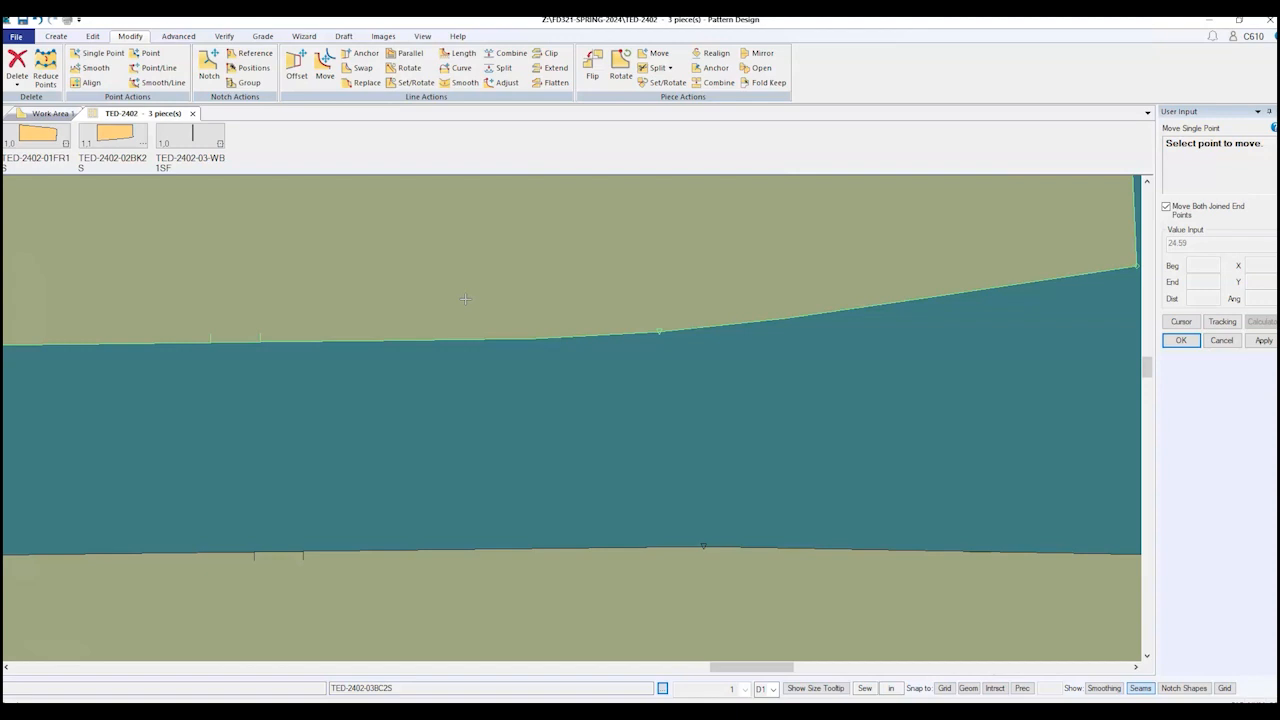
key("F8")
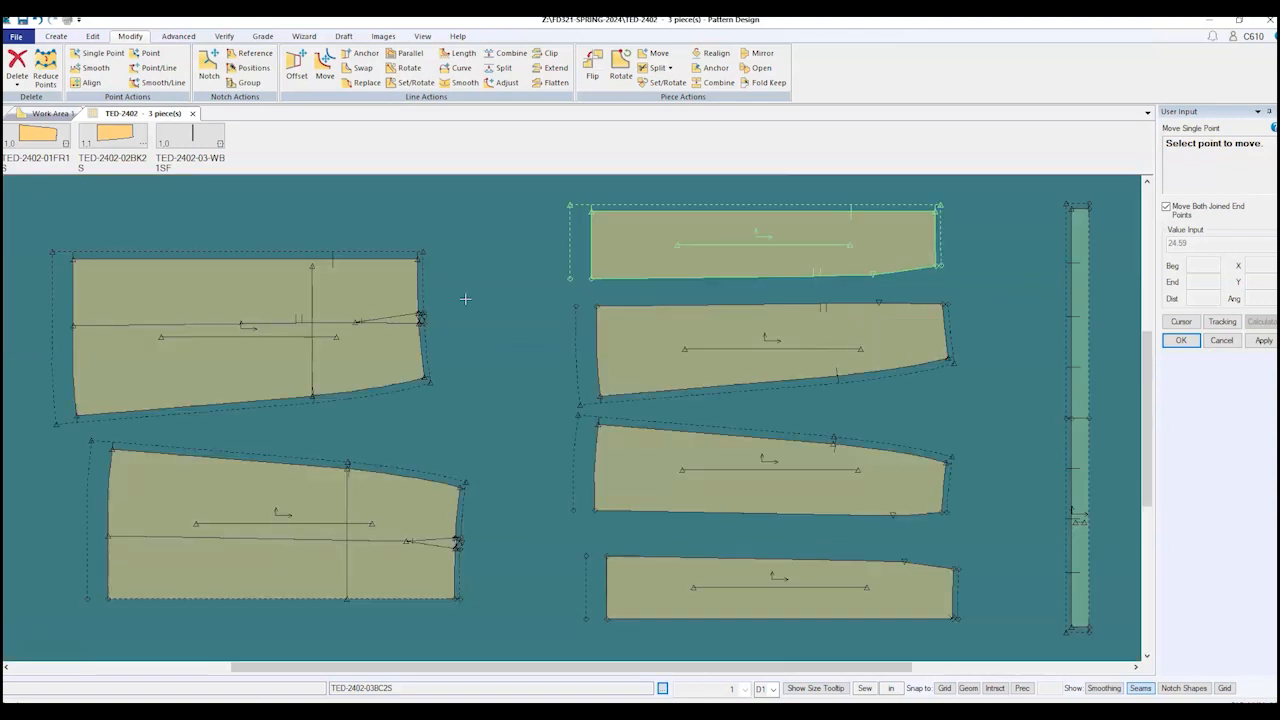
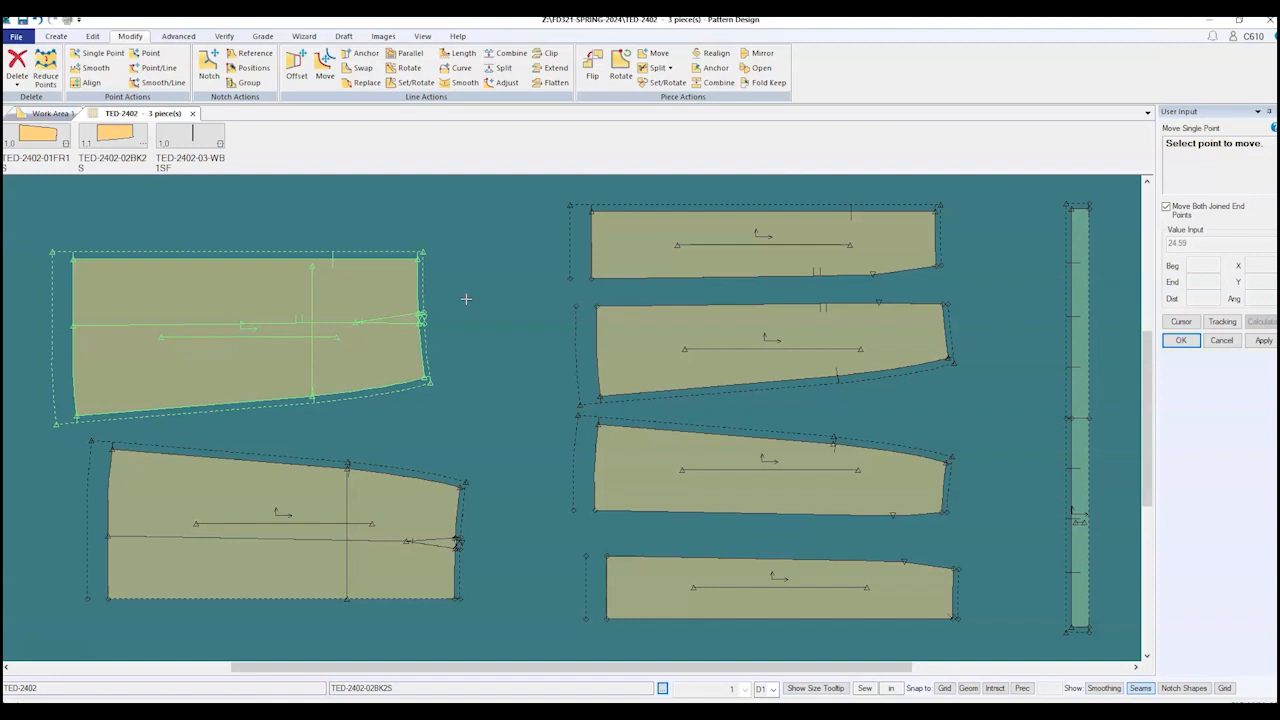
Step: Turn on Seam Amounts so allowance values show on every piece
left_click(837, 563)
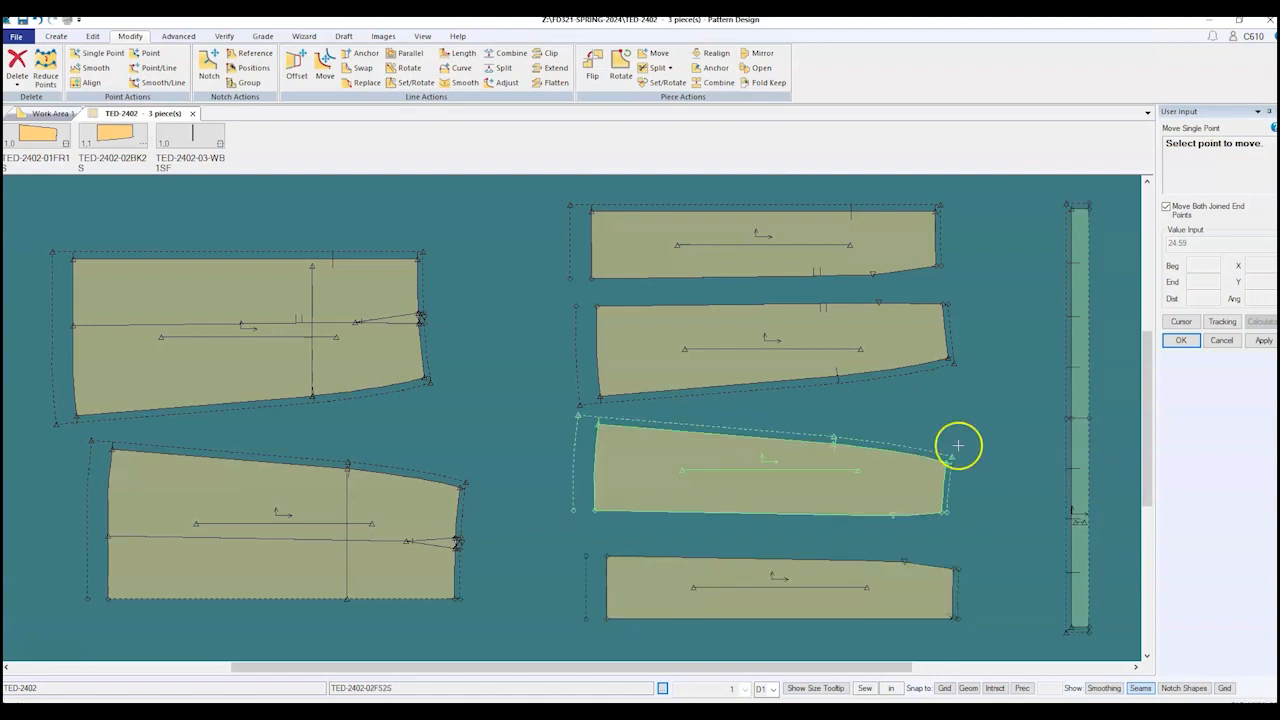
left_click(751, 385)
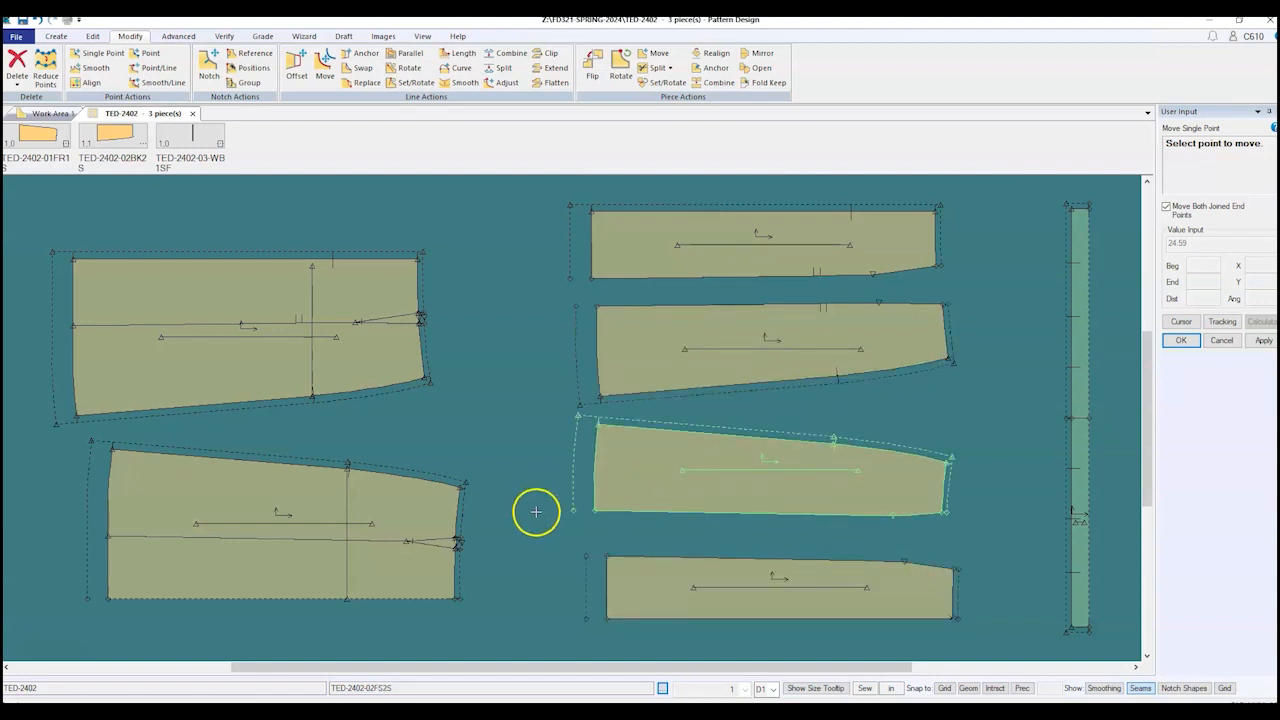
scroll(534, 508, "down", 1)
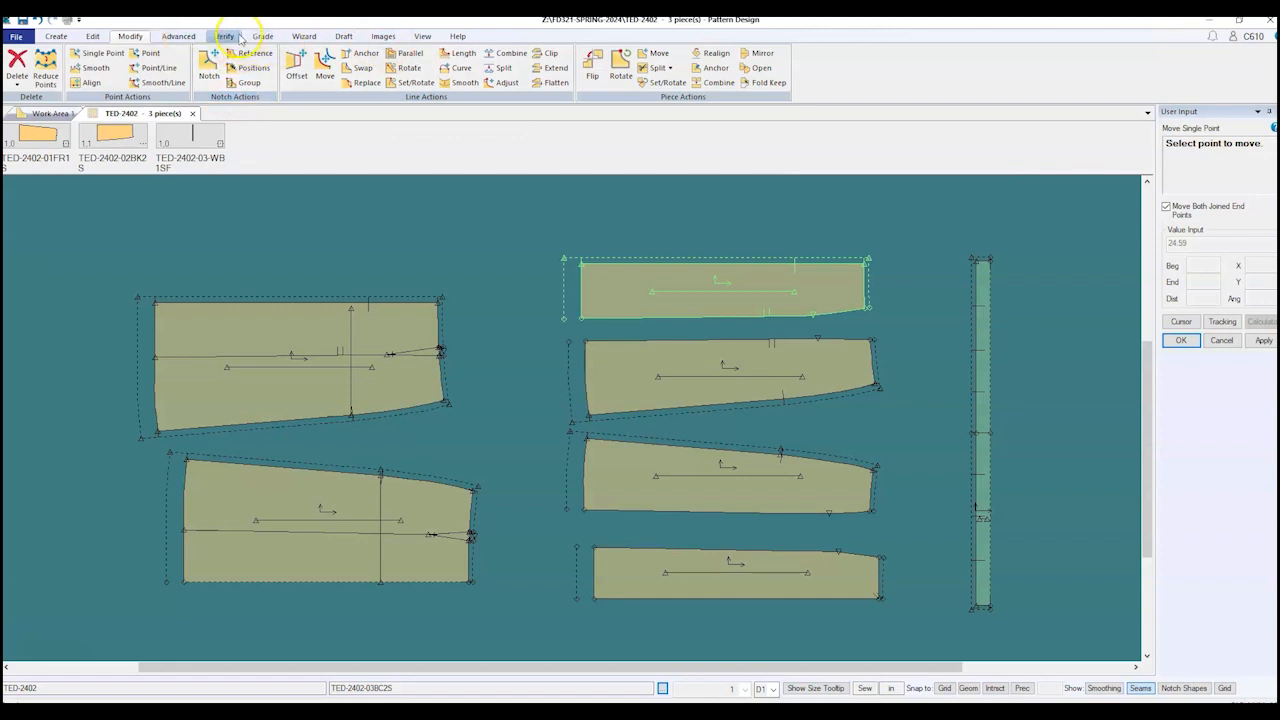
left_click(425, 37)
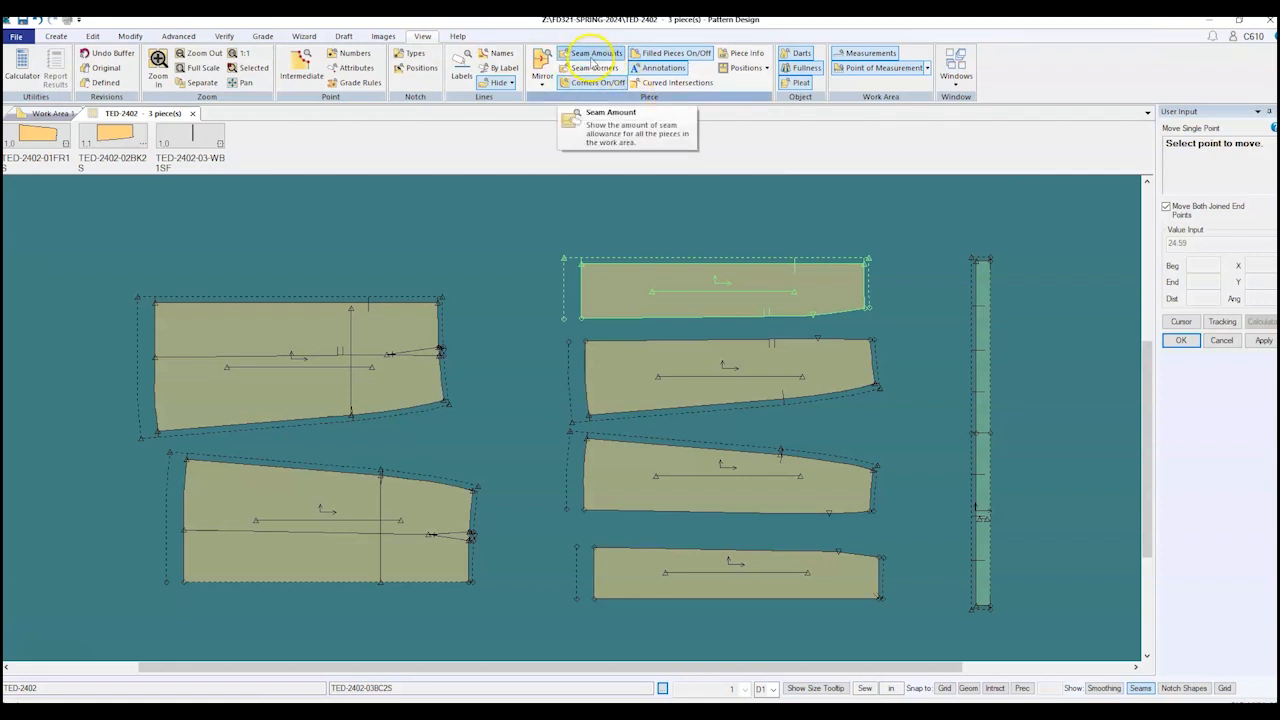
left_click(591, 57)
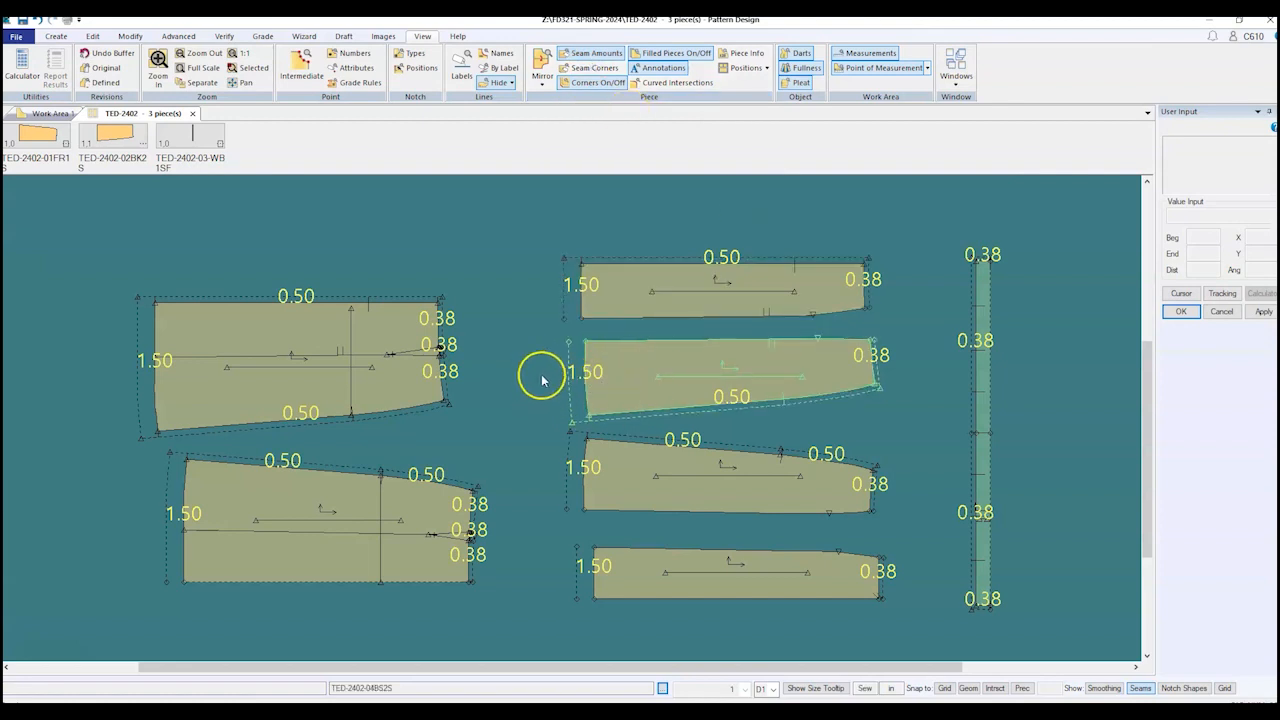
Step: Nudge the three middle-column panels slightly to tighten their spacing
left_click(734, 494)
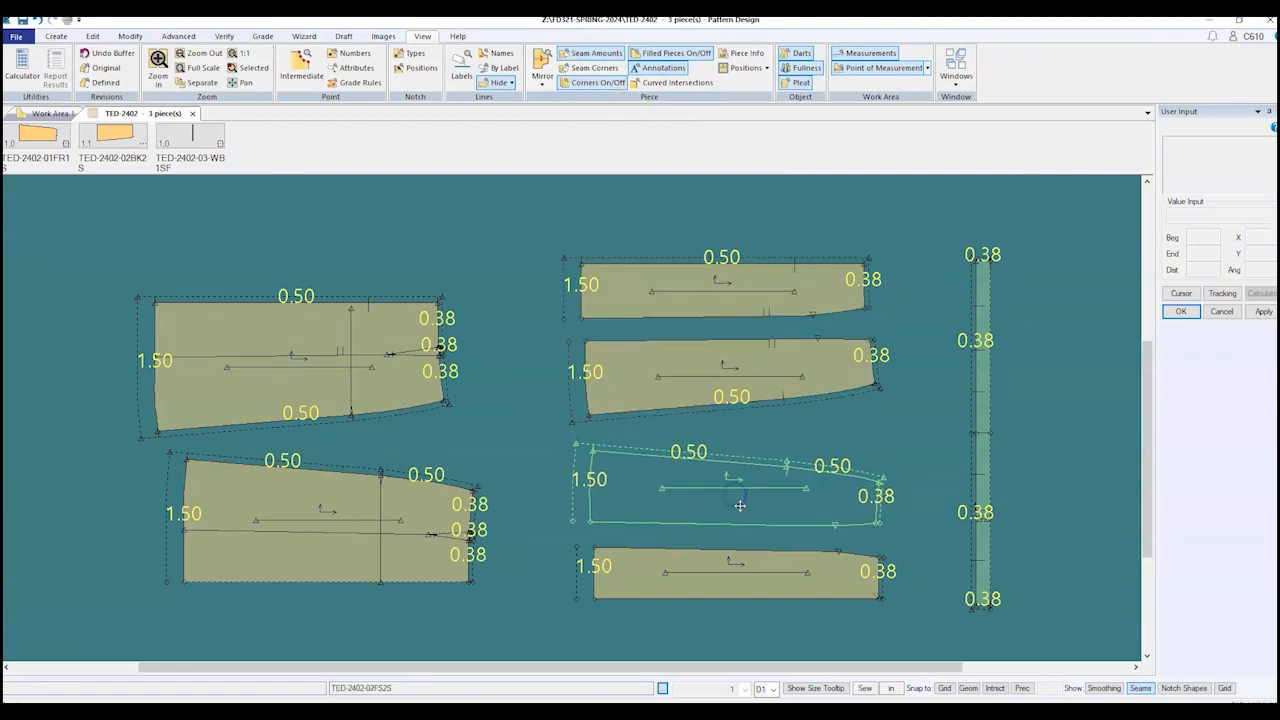
left_click(740, 503)
left_click(701, 321)
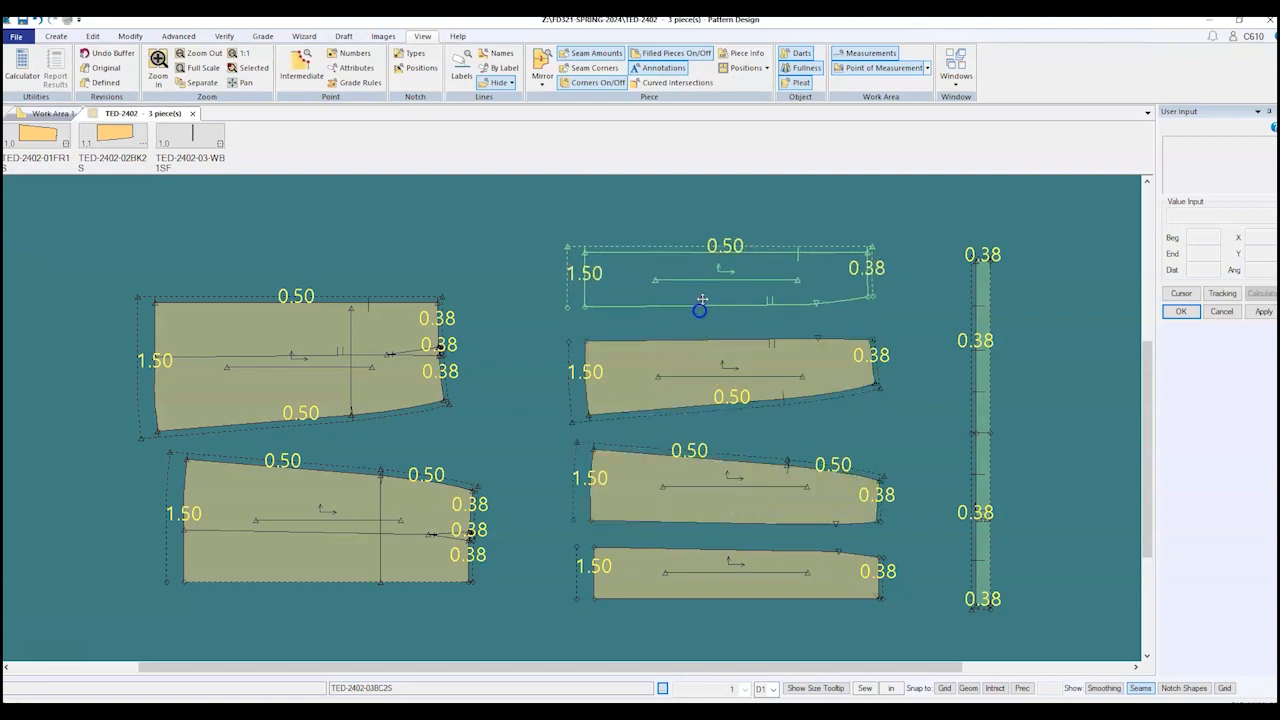
left_click(704, 277)
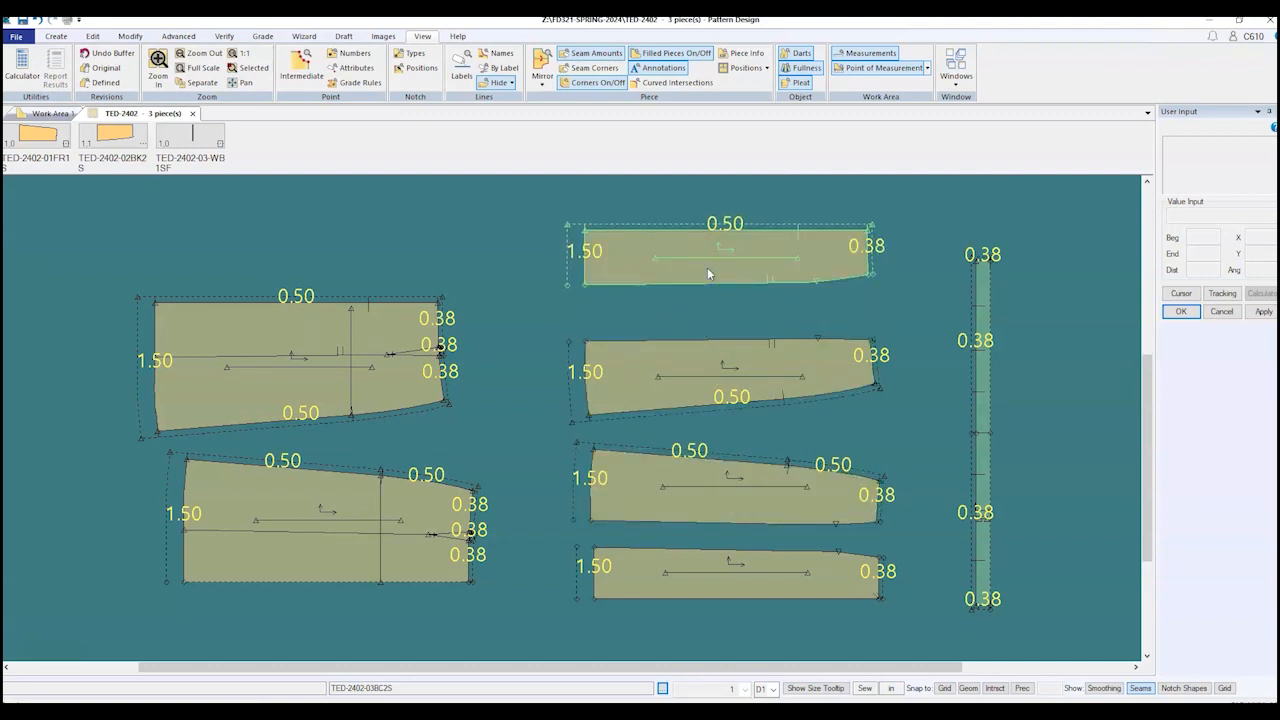
left_click(714, 400)
left_click(715, 402)
left_click(746, 503)
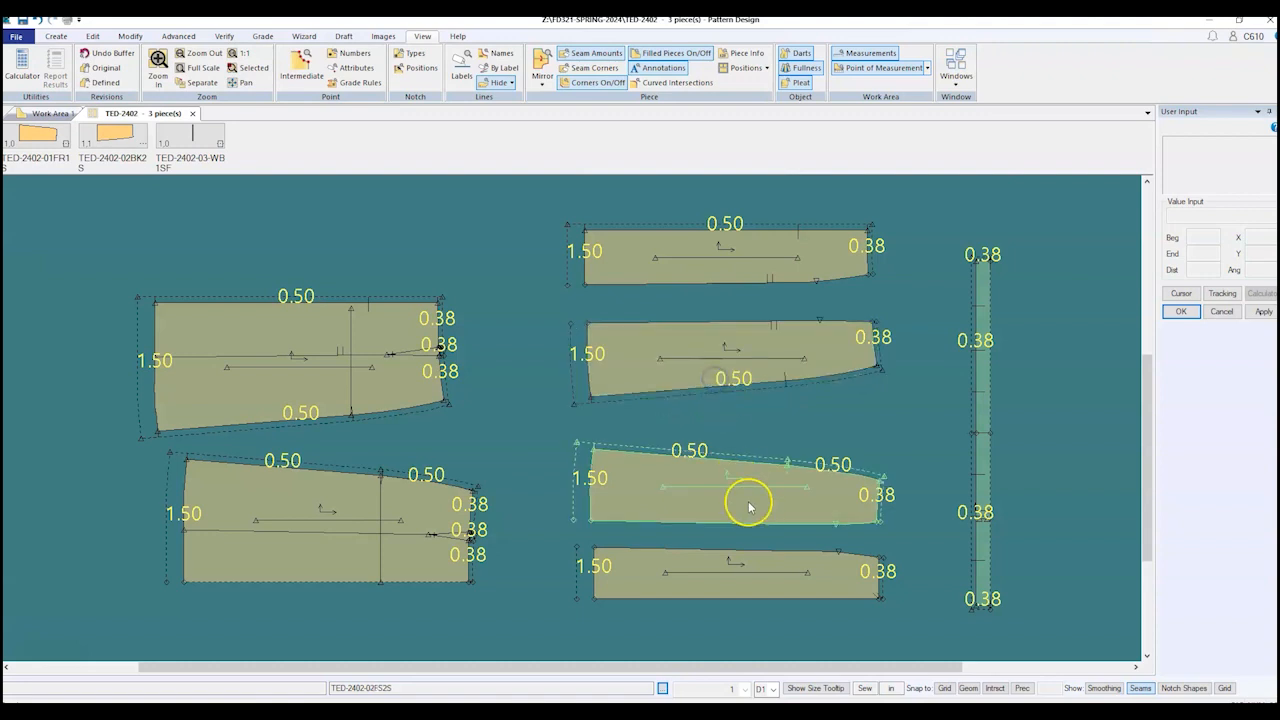
left_click(746, 488)
scroll(725, 275, "up", 1)
scroll(725, 275, "up", 1)
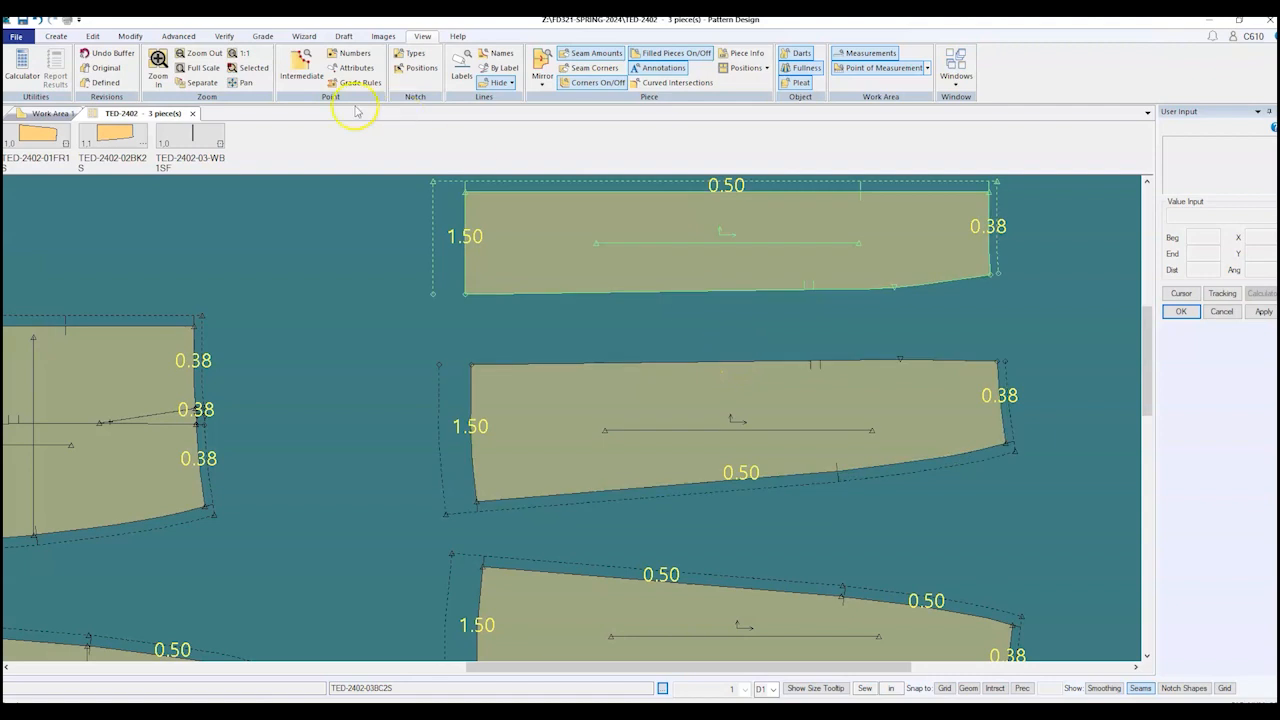
Step: Define a 0.50 seam allowance on the joining edges of the top and second middle panels
left_click(178, 36)
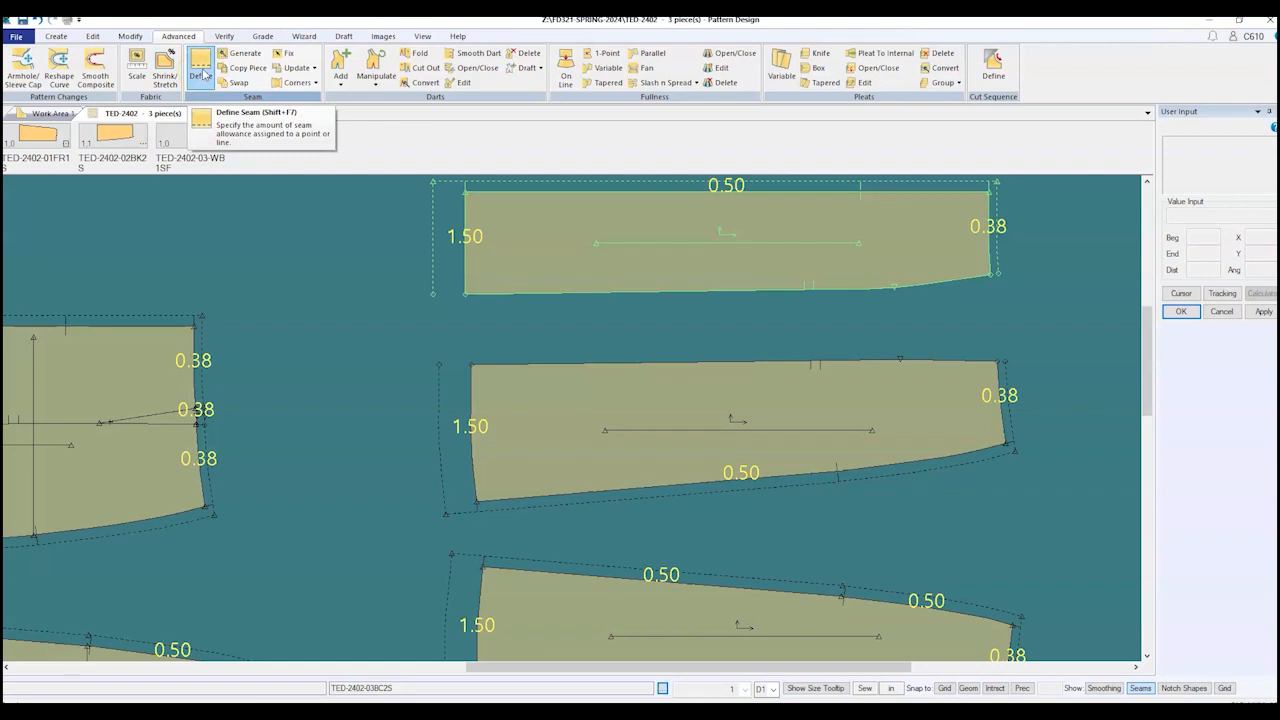
left_click(202, 74)
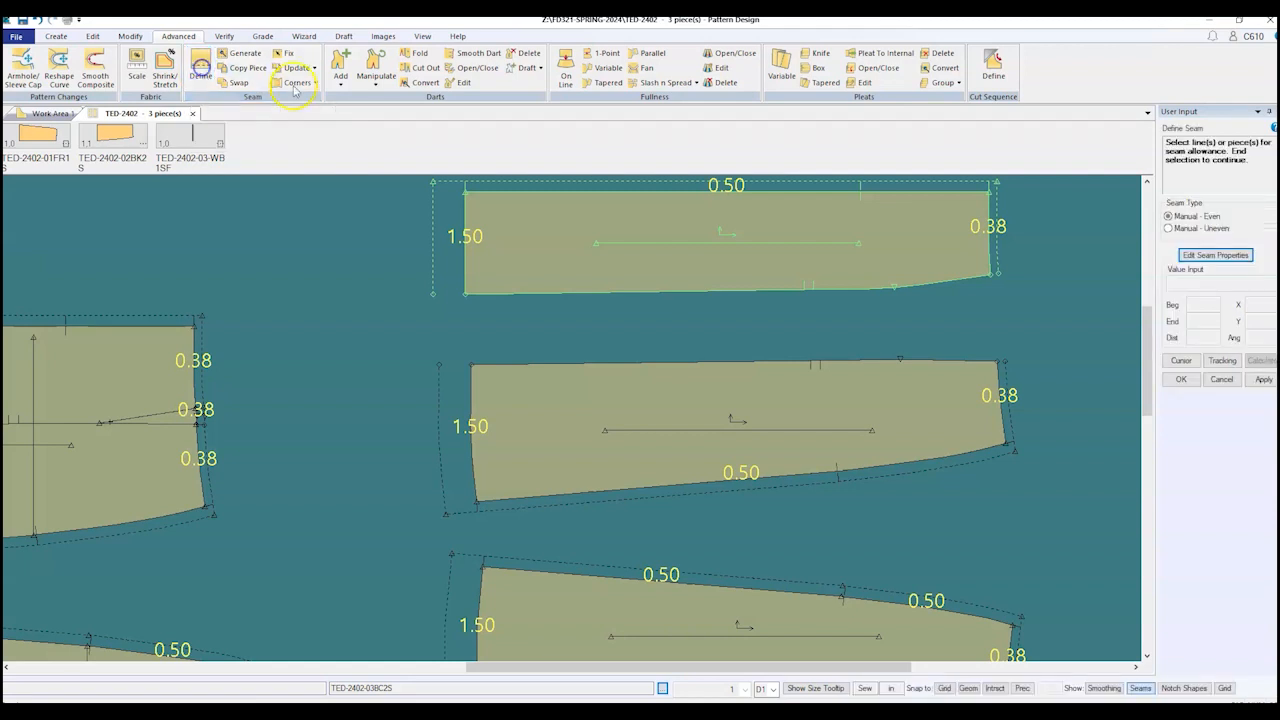
left_click(737, 290)
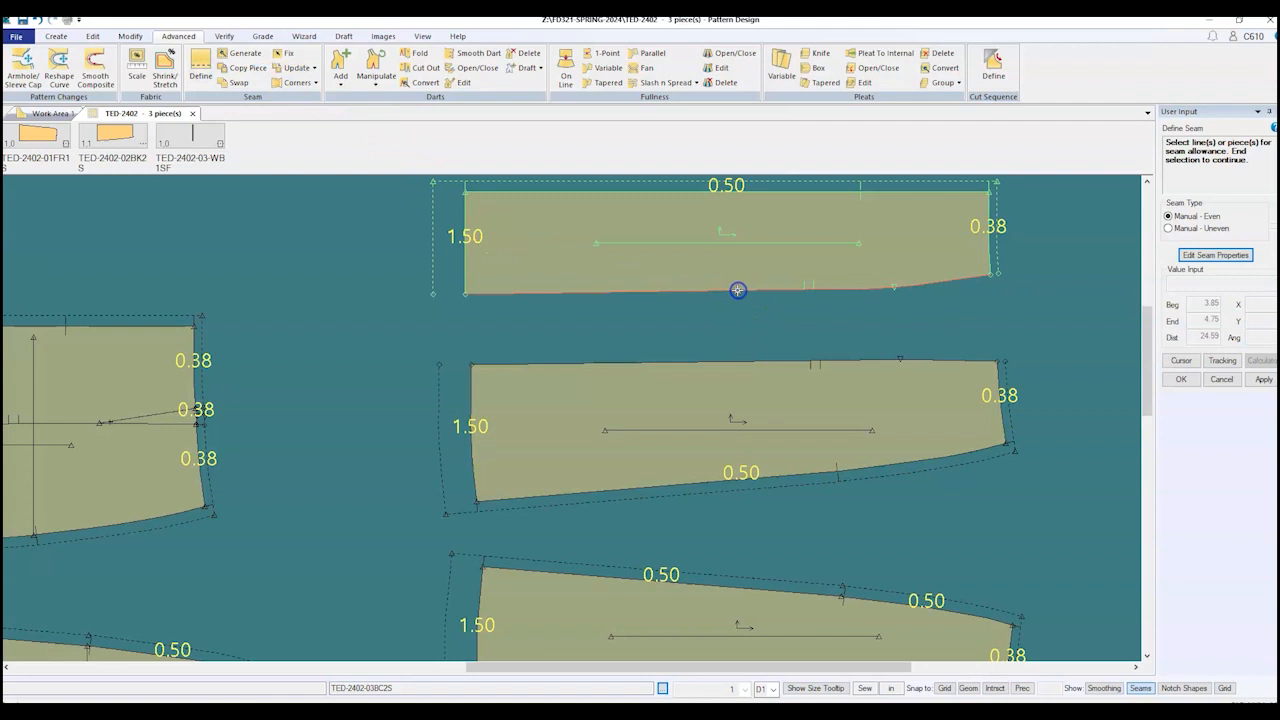
left_click(757, 362)
right_click(371, 246)
left_click(372, 248)
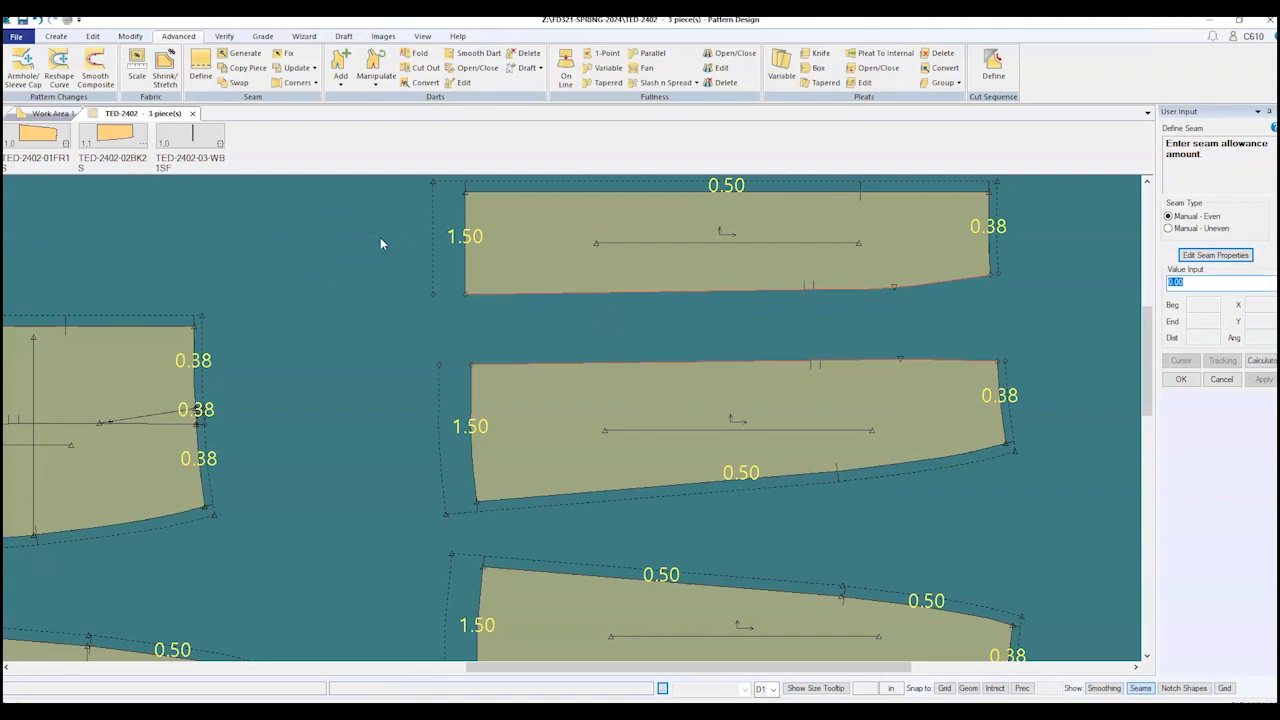
type(".5")
key("Return")
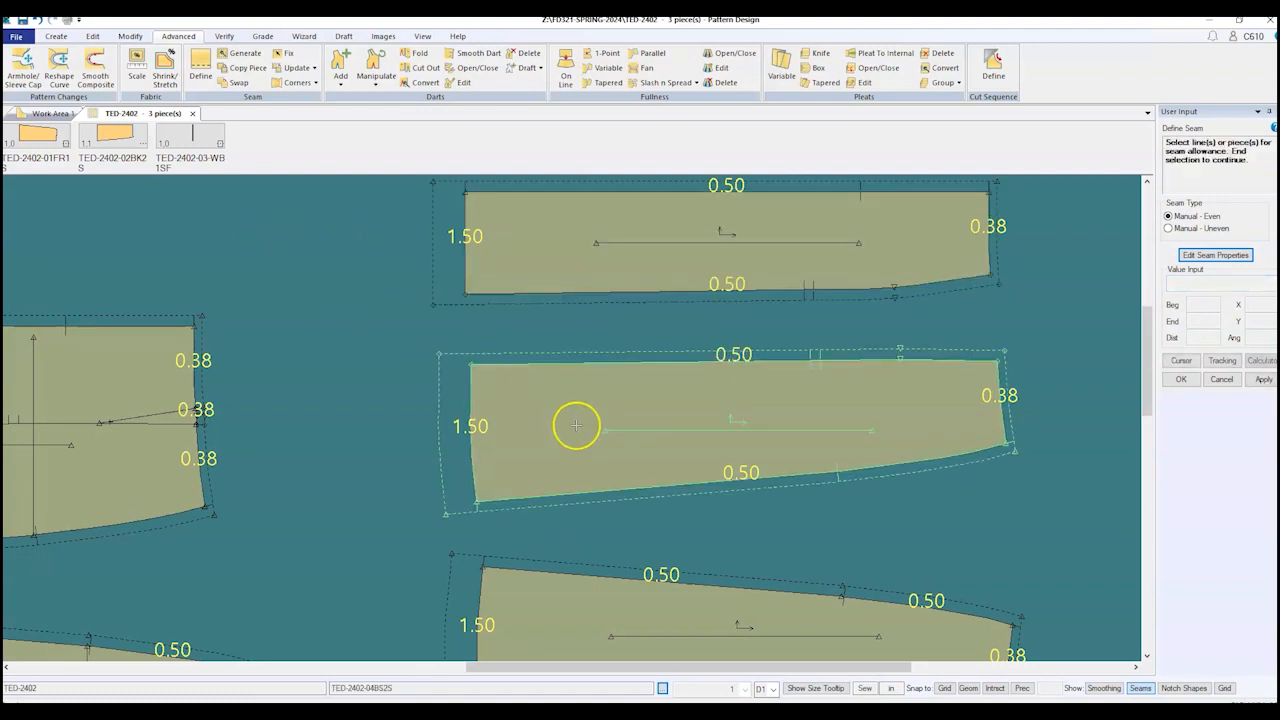
Step: Define a 0.50 seam allowance on the joining edges of the second and third panels
scroll(517, 394, "down", 2)
left_click_drag(1146, 423, 1148, 505)
left_click(716, 385)
left_click(733, 451)
right_click(741, 408)
left_click(745, 411)
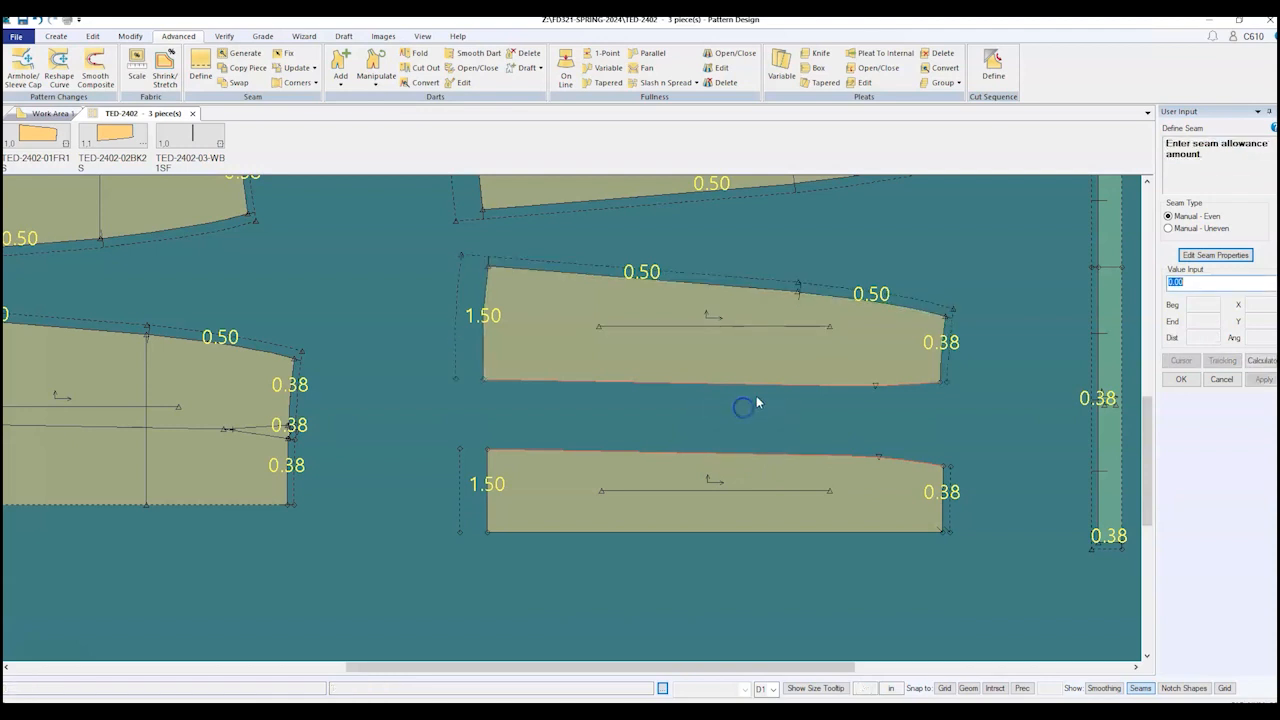
type("5")
key("Return")
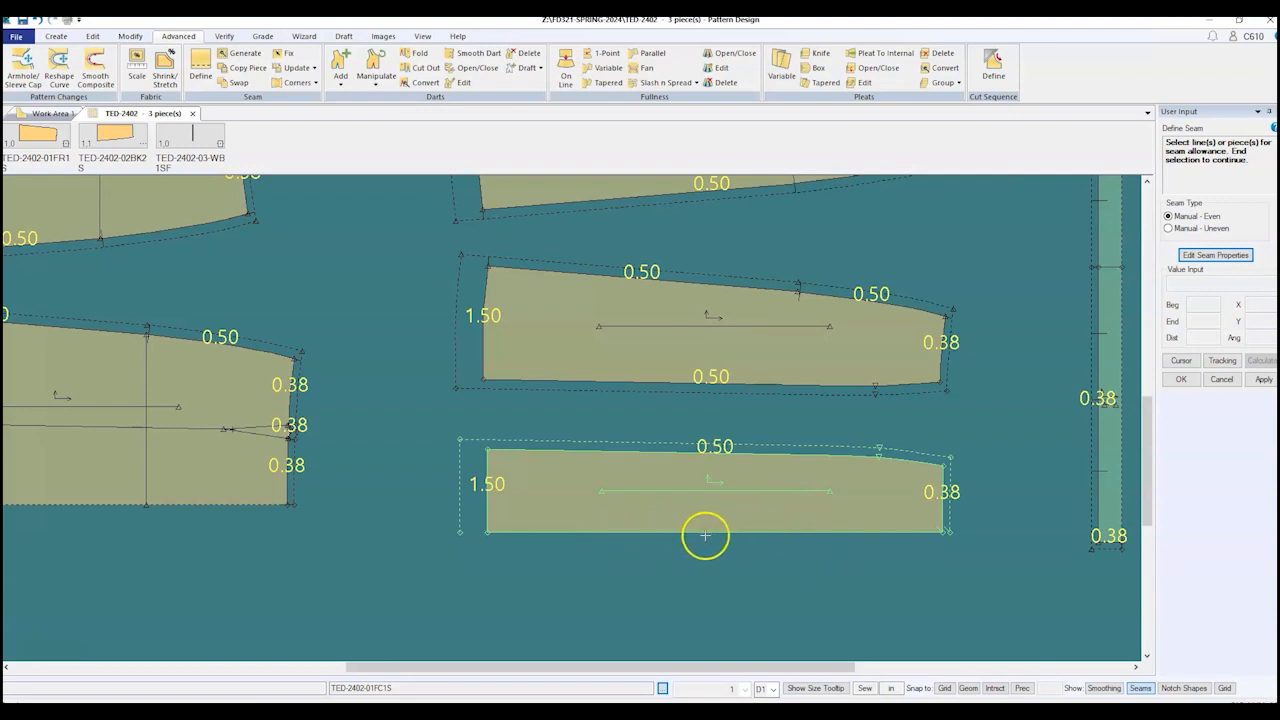
Step: End the Define Seam command
scroll(493, 549, "down", 1)
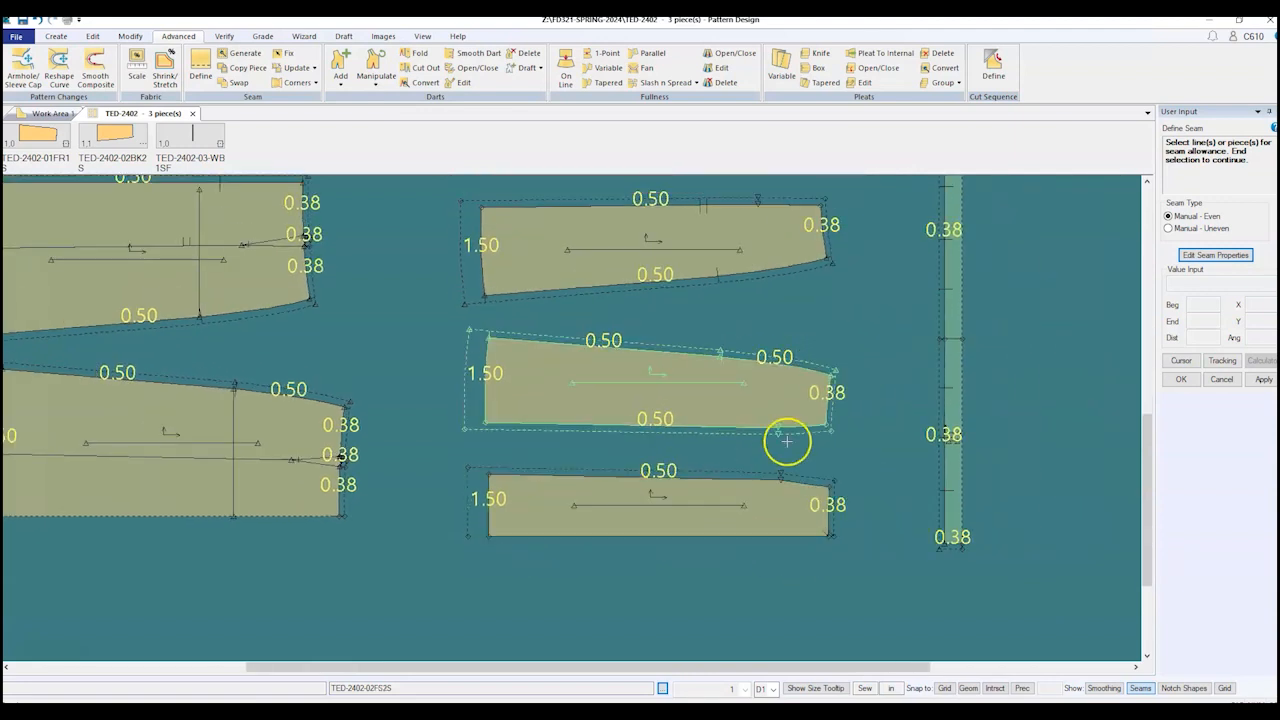
right_click(862, 432)
left_click(862, 432)
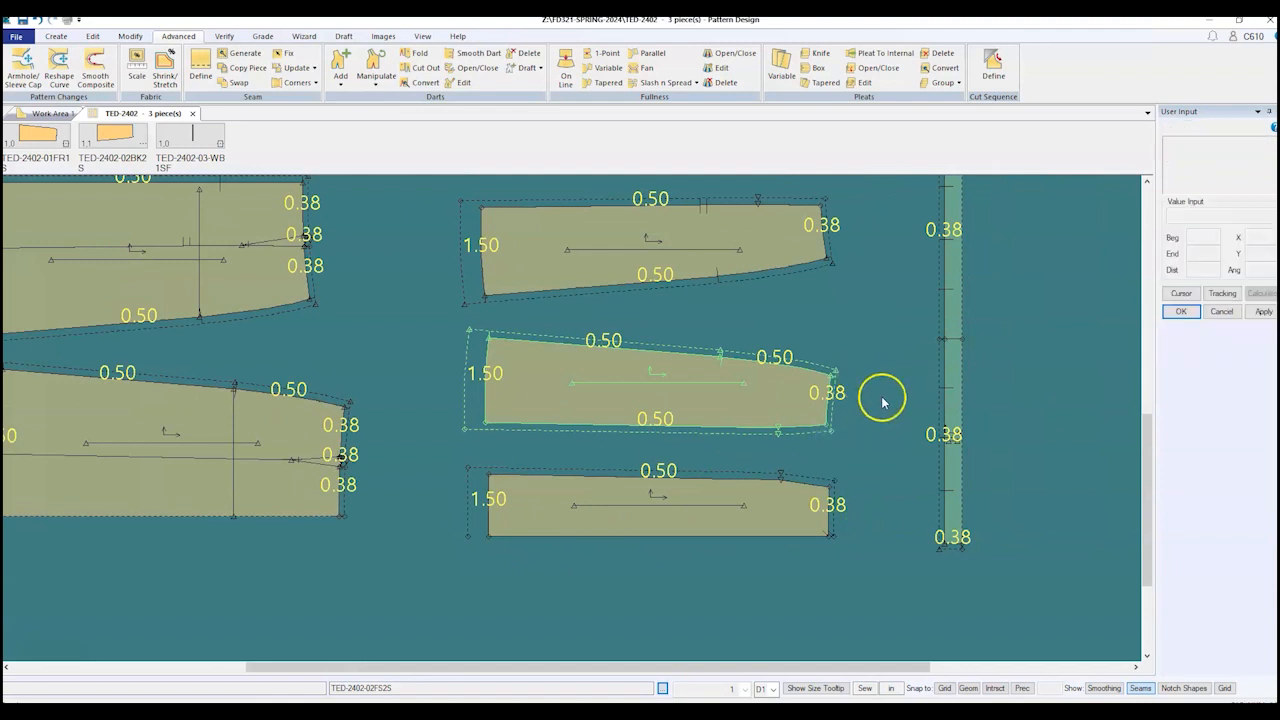
scroll(882, 402, "down", 1)
scroll(871, 306, "up", 2)
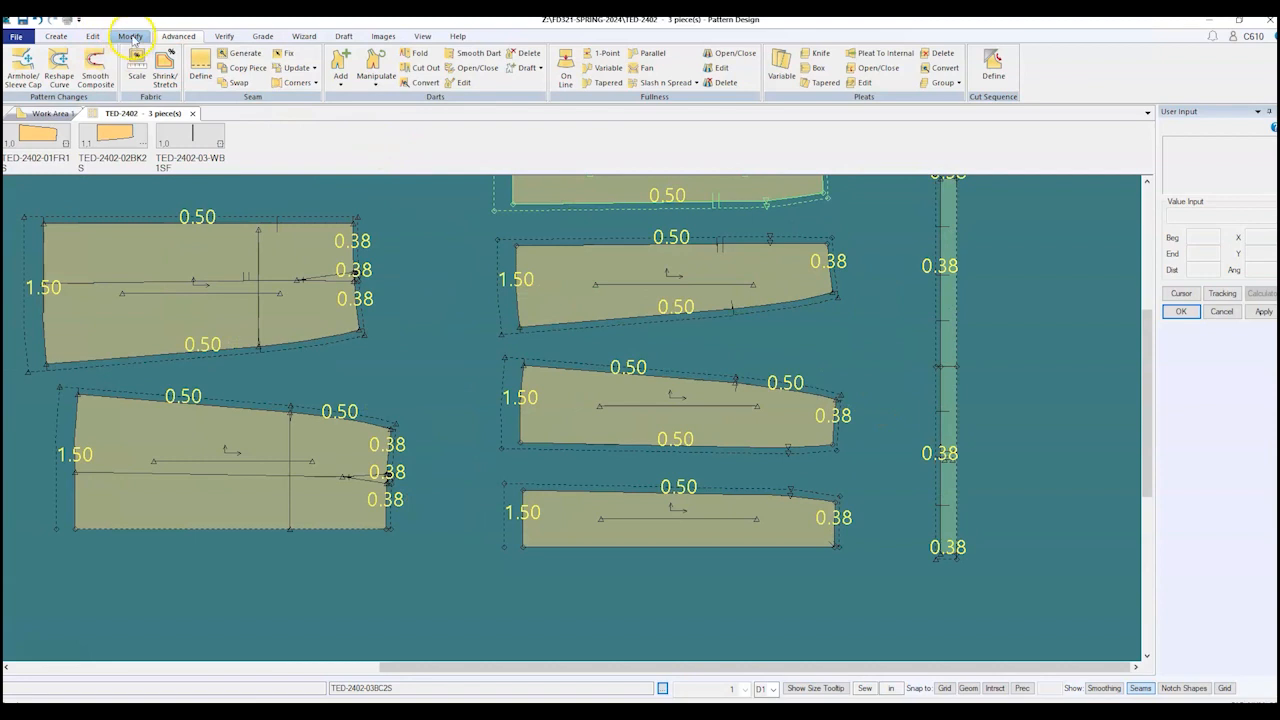
Step: Mirror the bottom middle panel on its lower edge with Fold after Mirror on
left_click(130, 36)
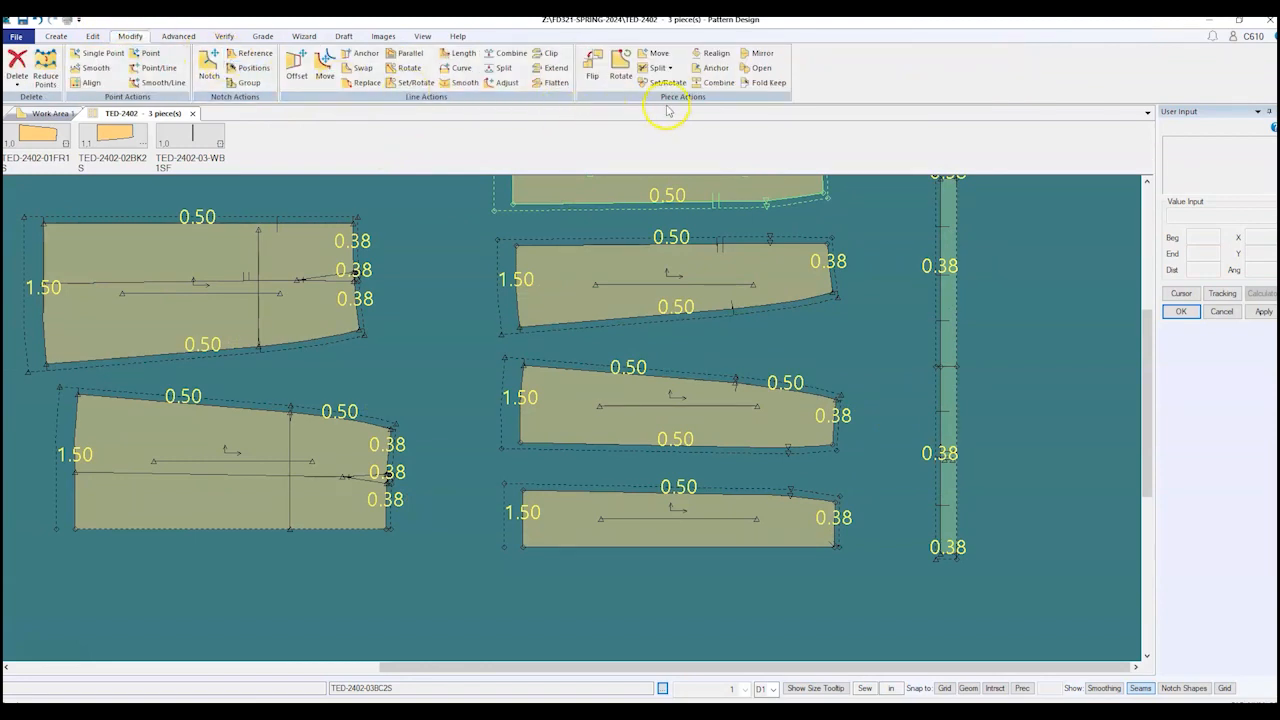
left_click(758, 53)
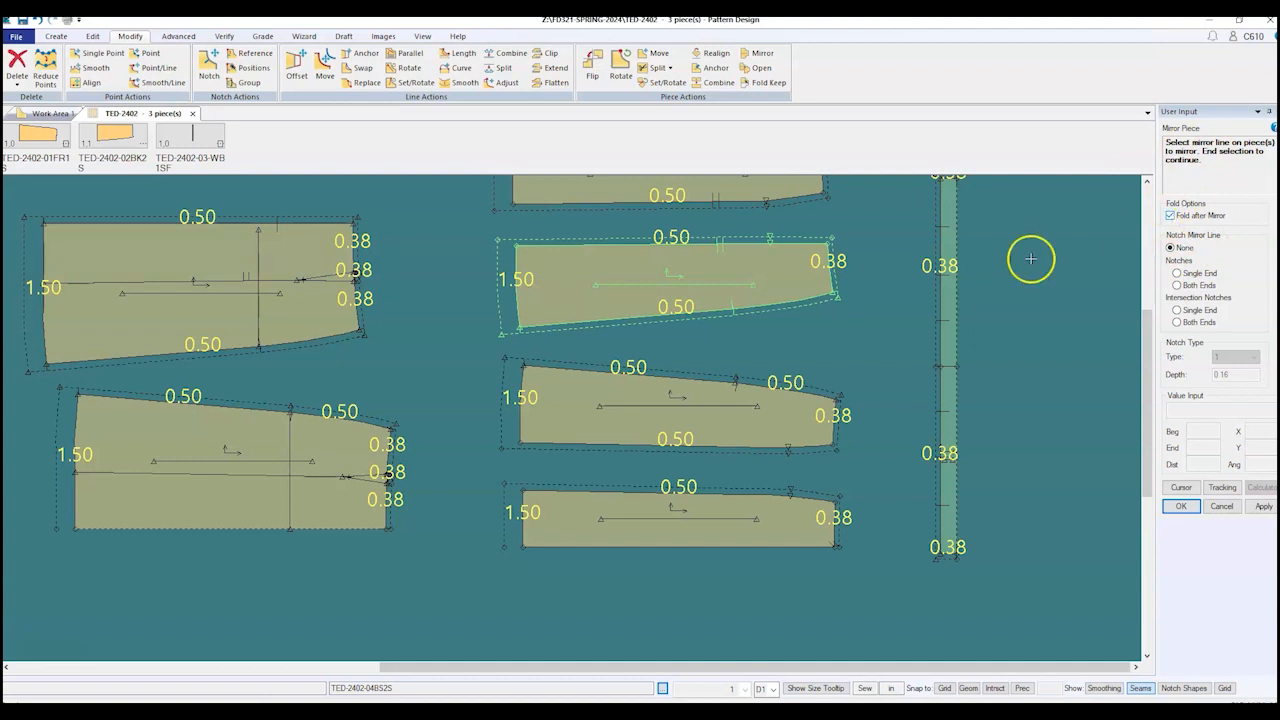
left_click(628, 540)
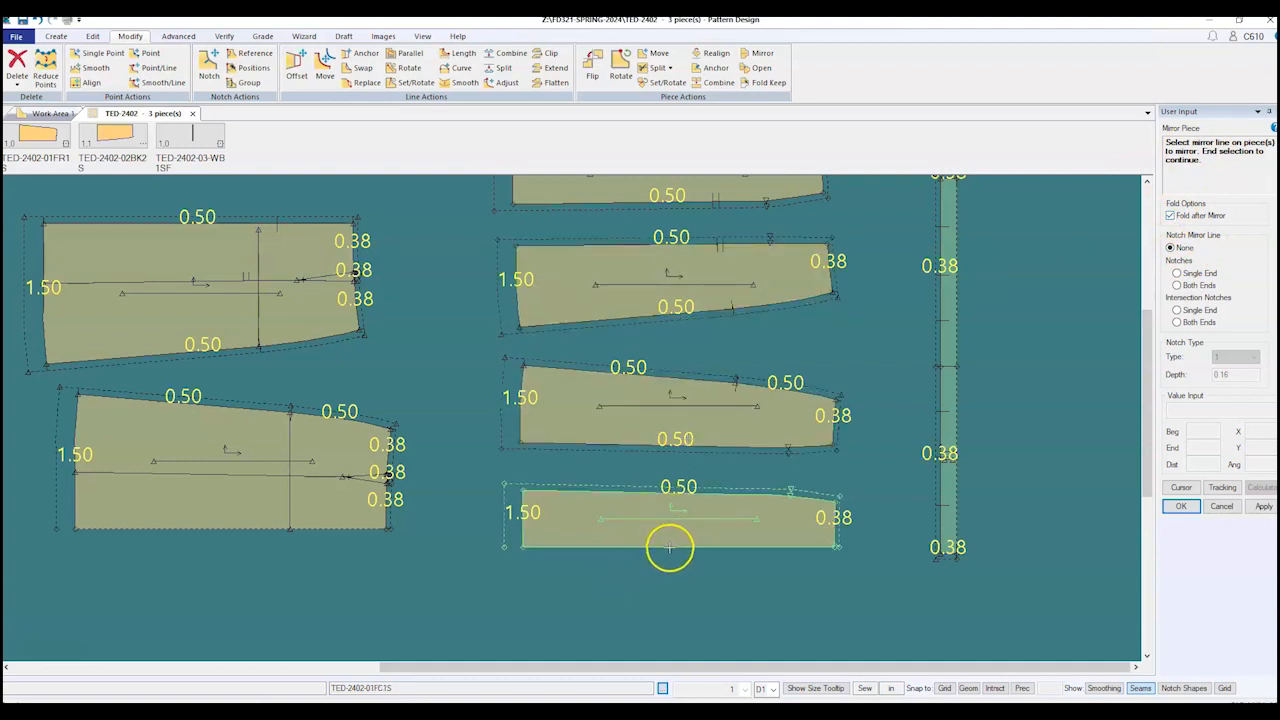
left_click(670, 548)
right_click(781, 577)
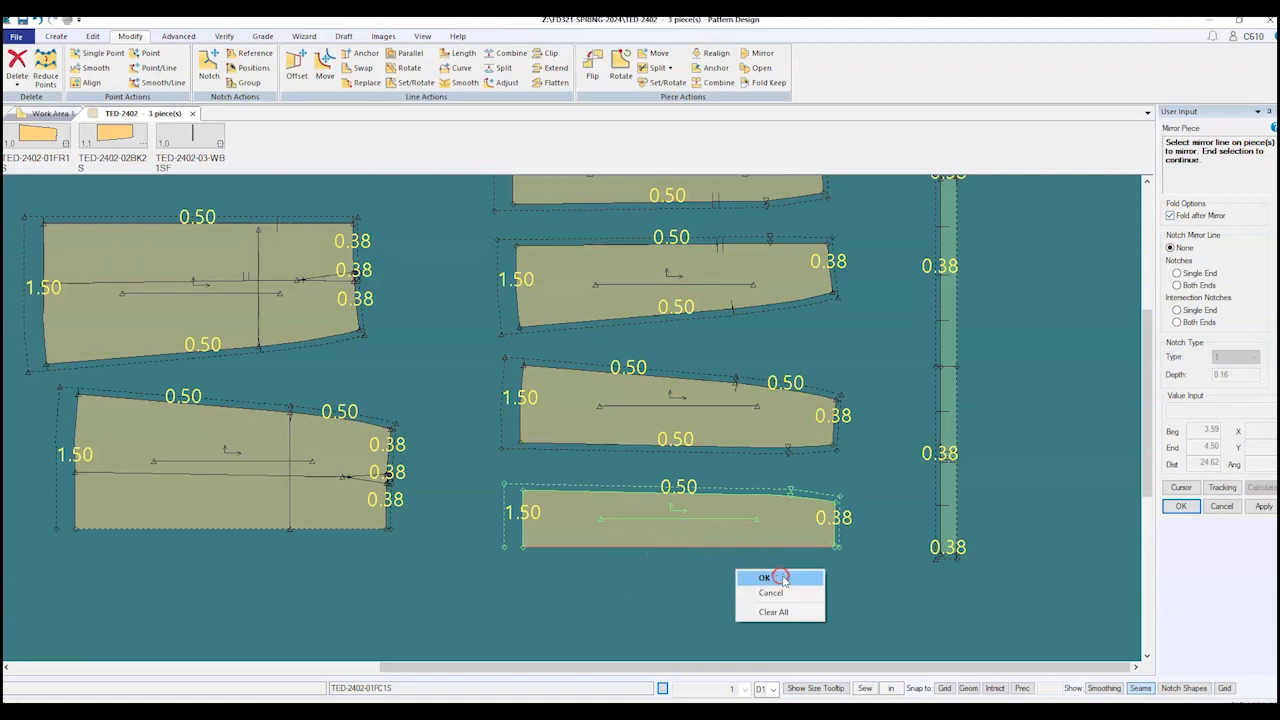
left_click(781, 577)
right_click(782, 576)
left_click(781, 578)
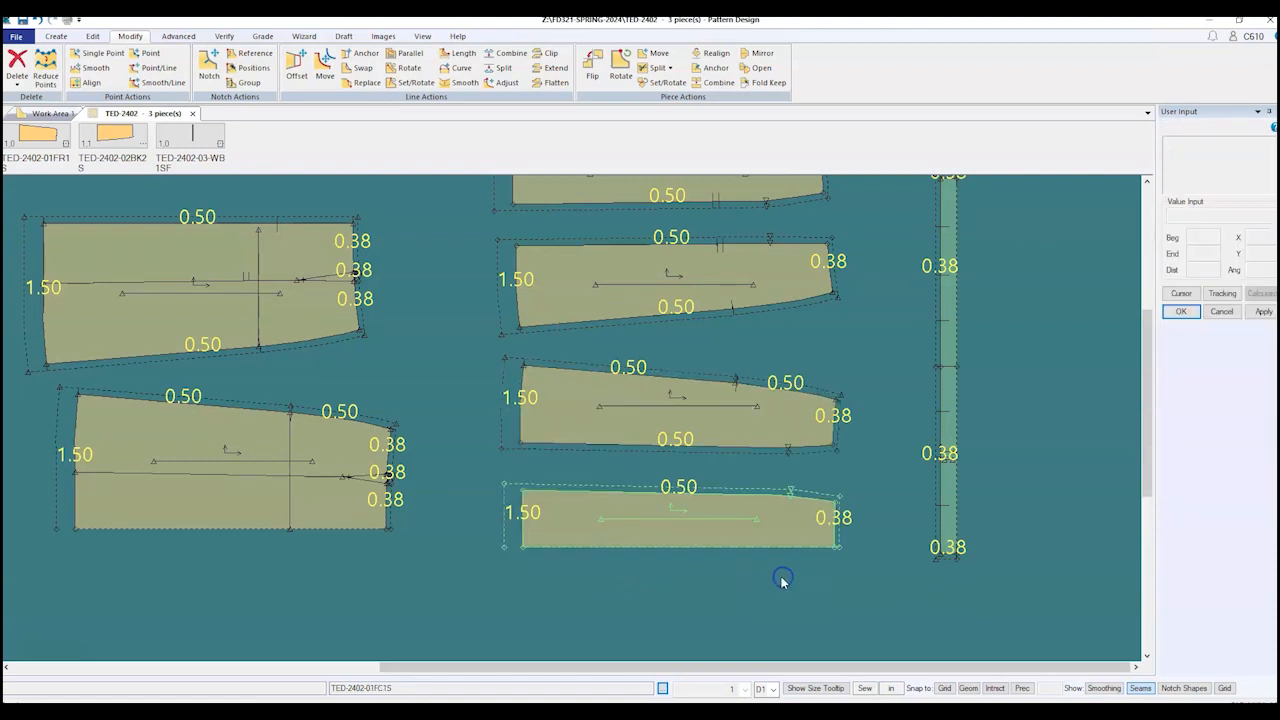
scroll(780, 577, "up", 3)
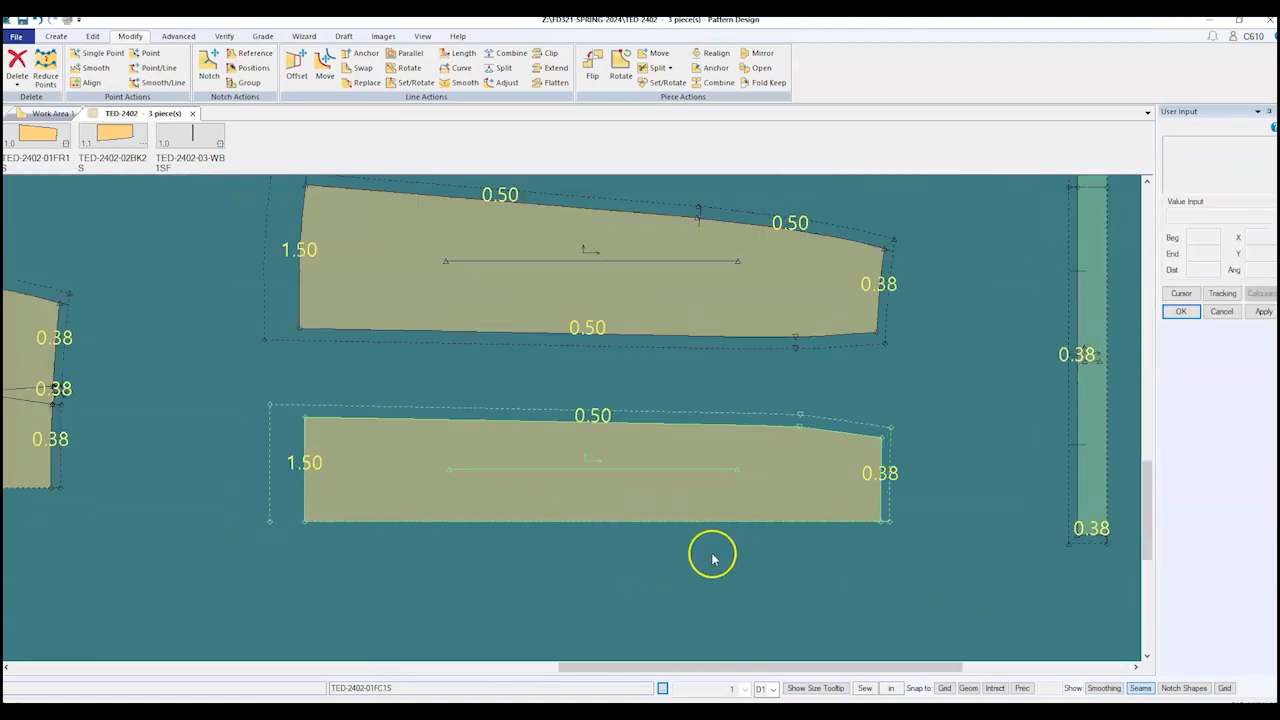
scroll(791, 569, "down", 2)
scroll(793, 574, "down", 1)
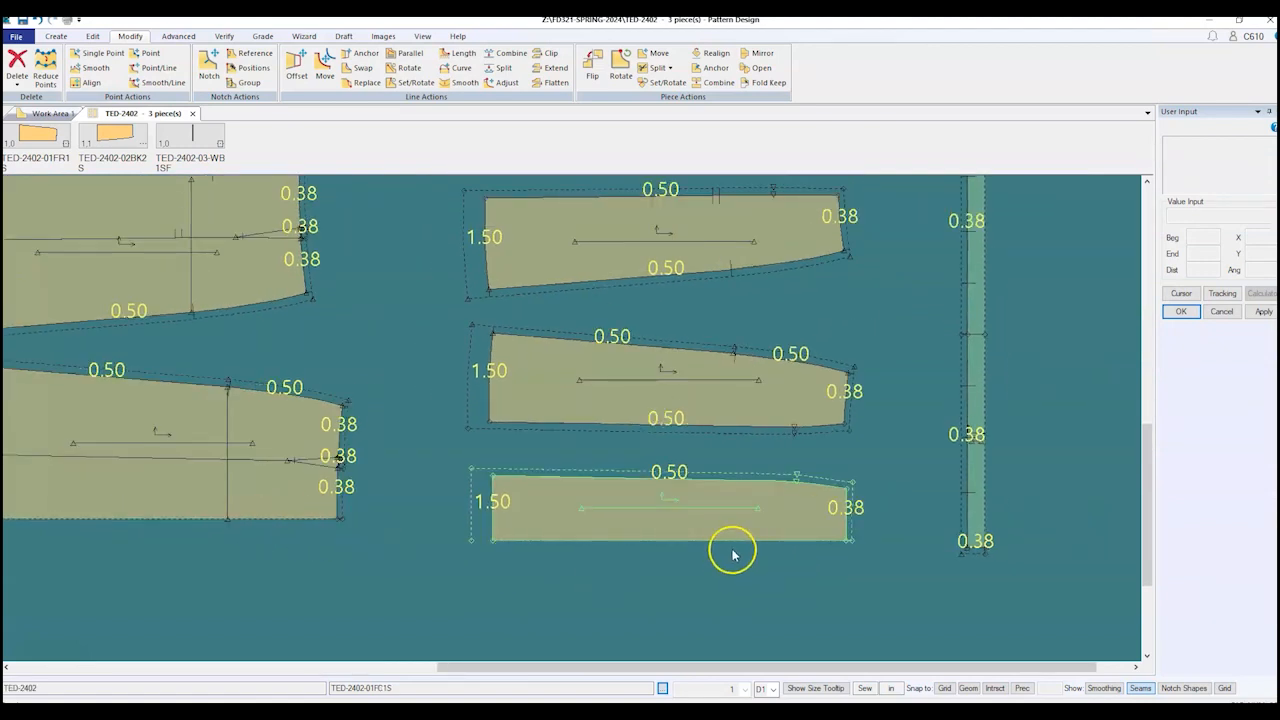
scroll(826, 543, "up", 2)
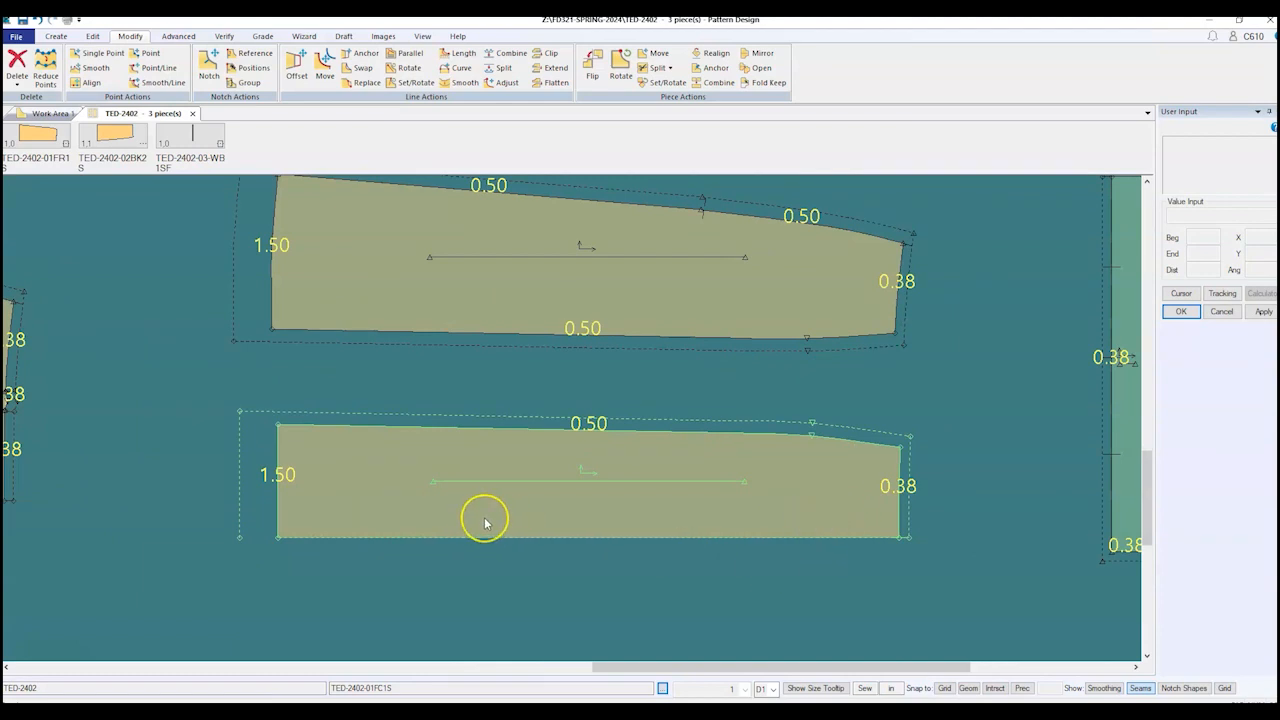
scroll(485, 523, "down", 4)
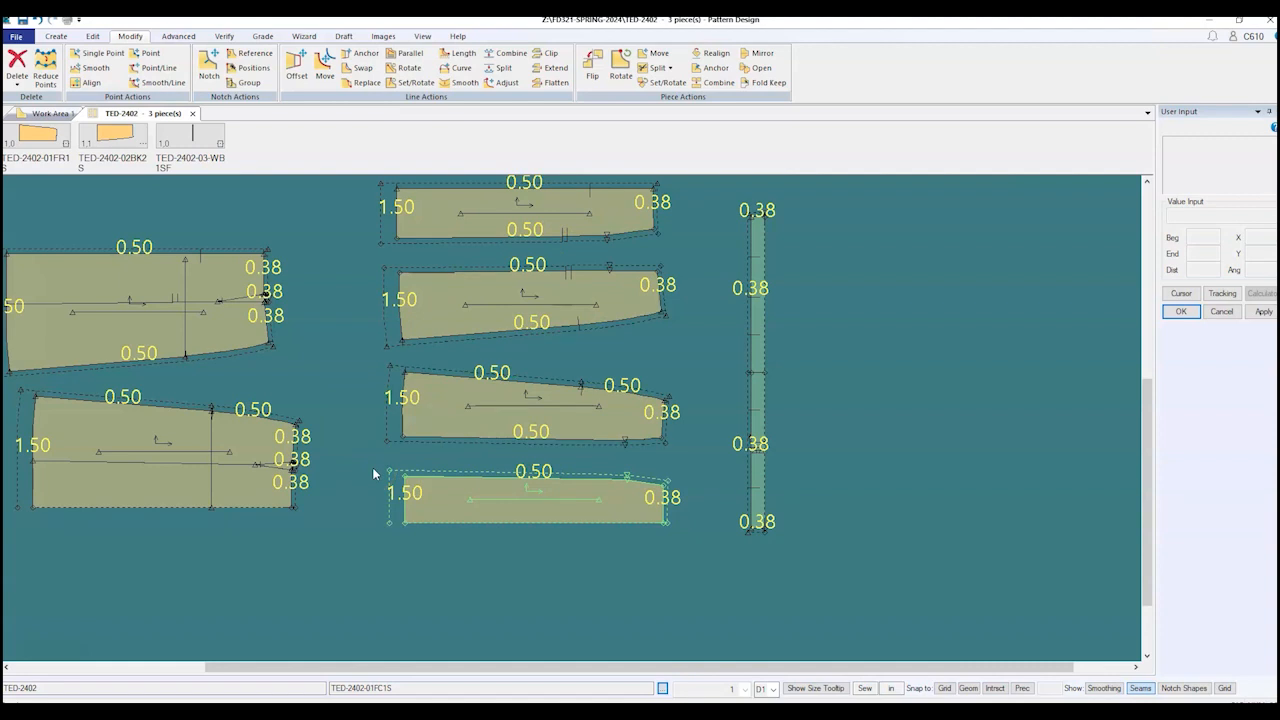
Step: Hide the seam allowance amounts on the pieces
left_click(422, 38)
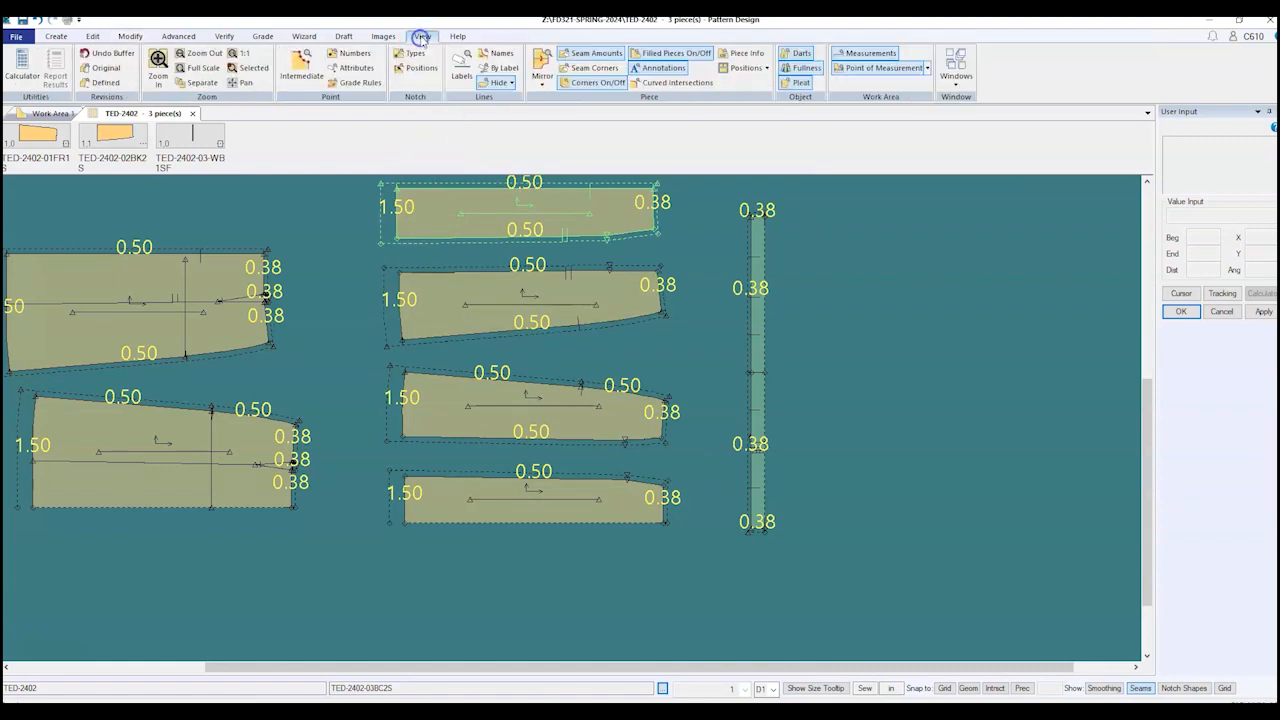
left_click(585, 53)
scroll(898, 418, "down", 1)
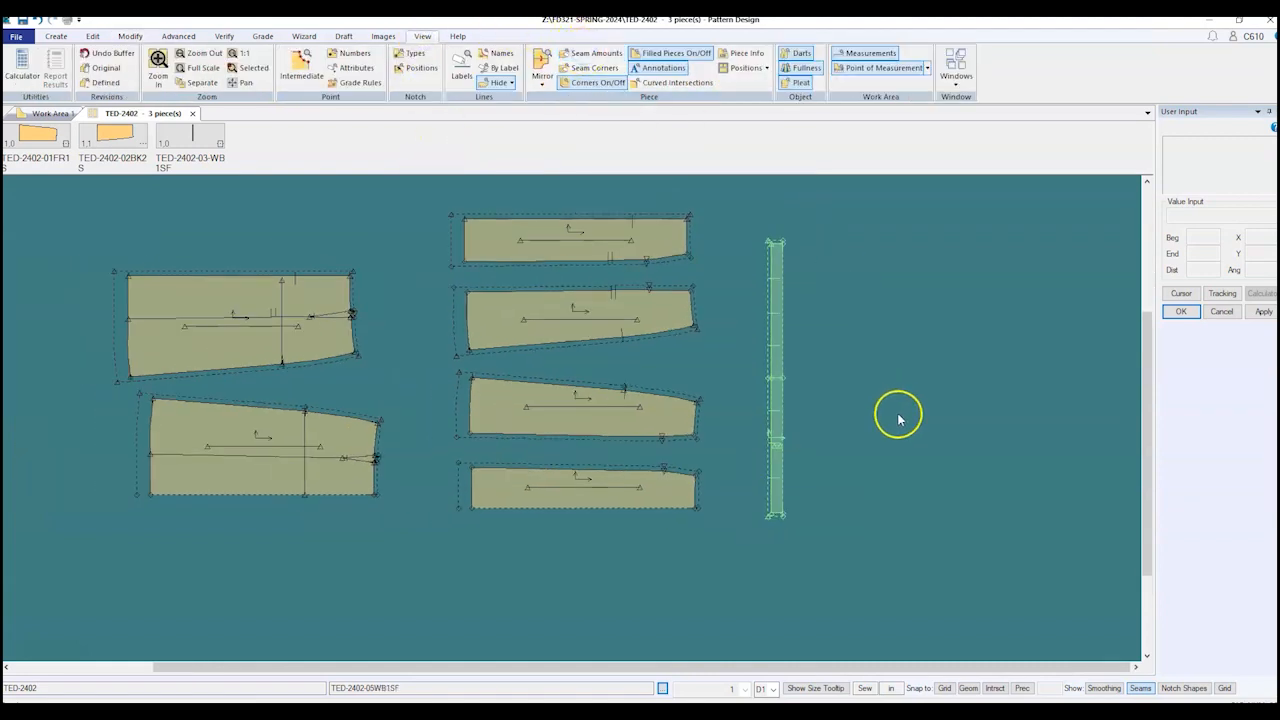
scroll(572, 295, "up", 2)
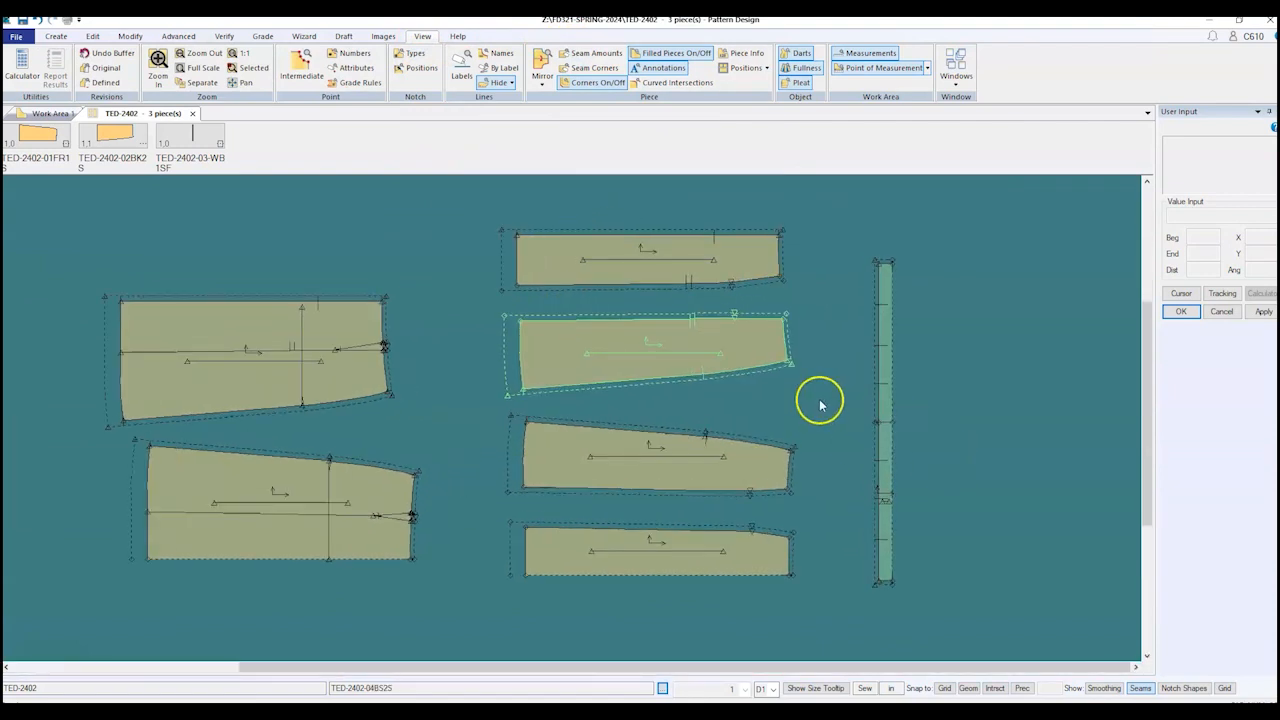
scroll(820, 405, "up", 1)
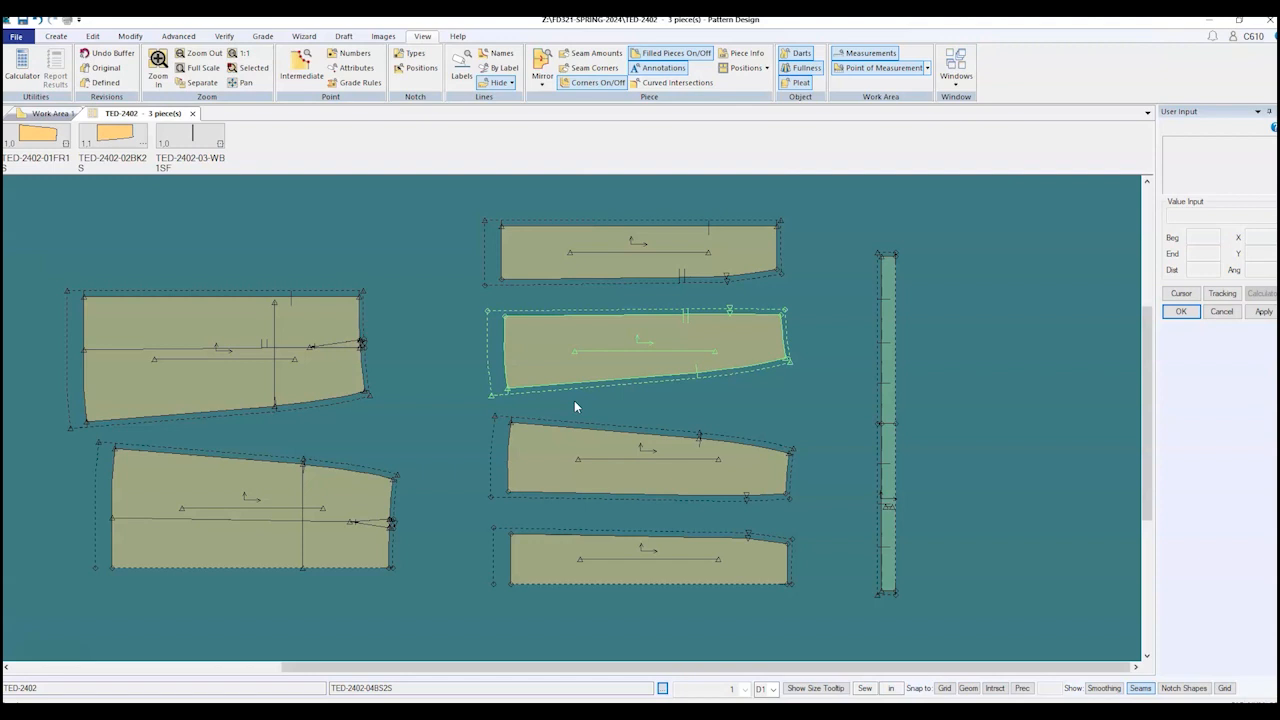
Step: Move the lower-left skirt piece slightly up and to the left
left_click_drag(263, 533, 247, 522)
left_click(622, 293)
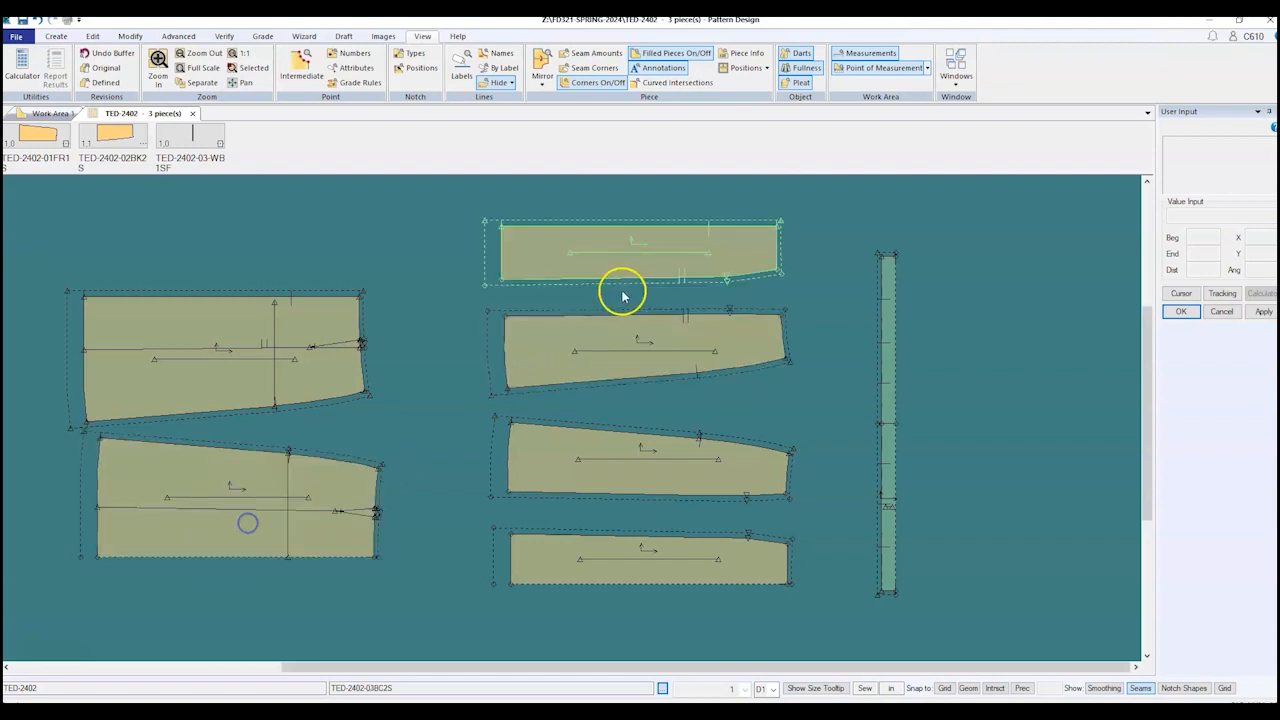
scroll(625, 238, "up", 2)
scroll(615, 262, "down", 3)
scroll(626, 567, "up", 2)
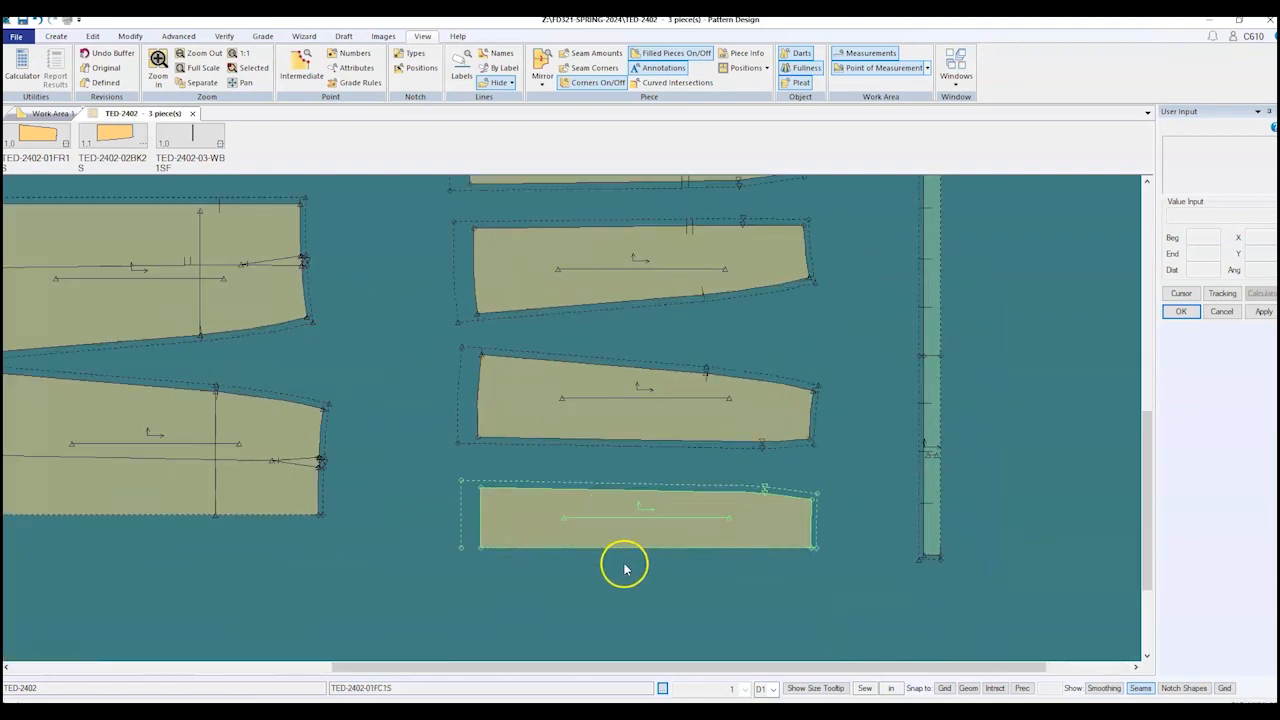
scroll(624, 566, "up", 3)
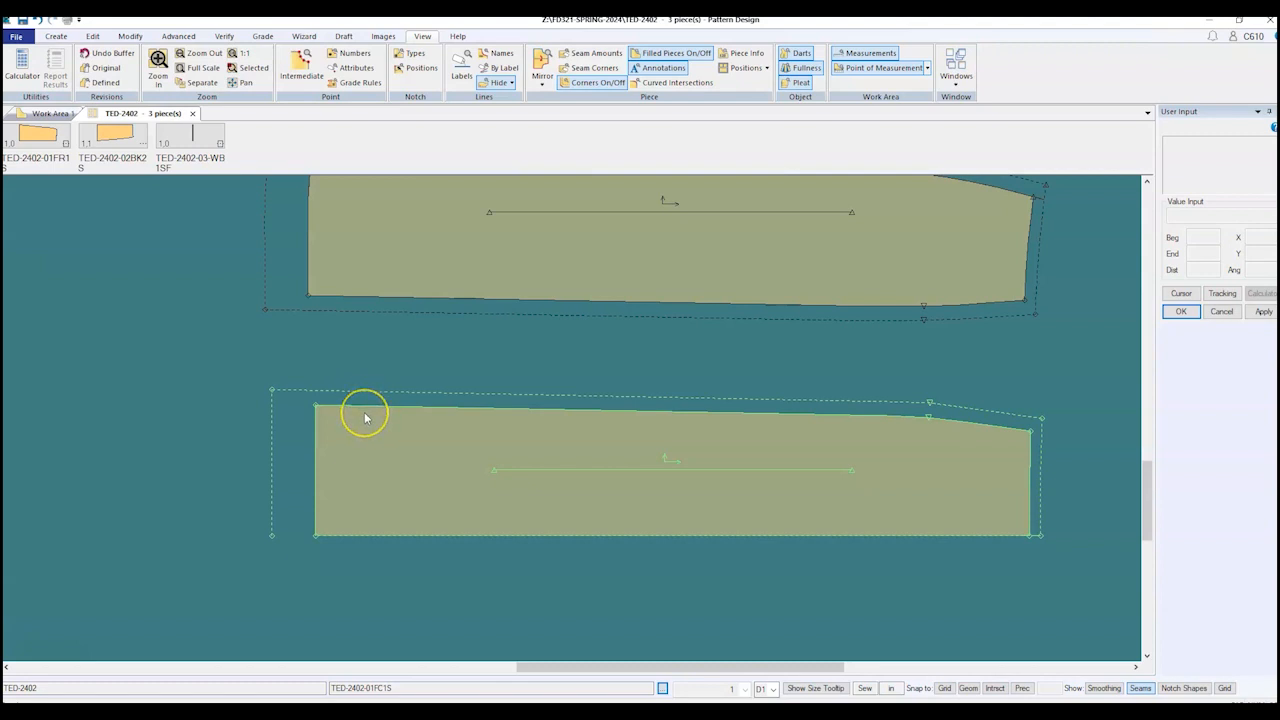
scroll(362, 418, "down", 2)
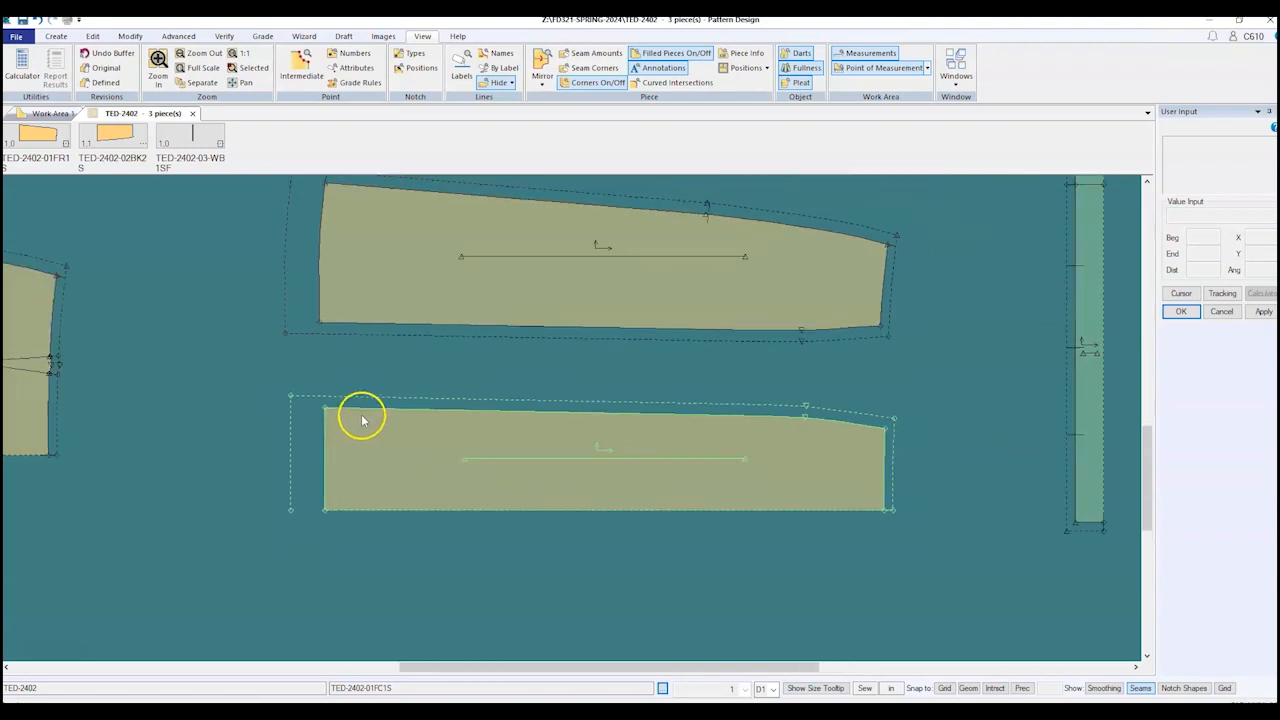
scroll(408, 360, "up", 3)
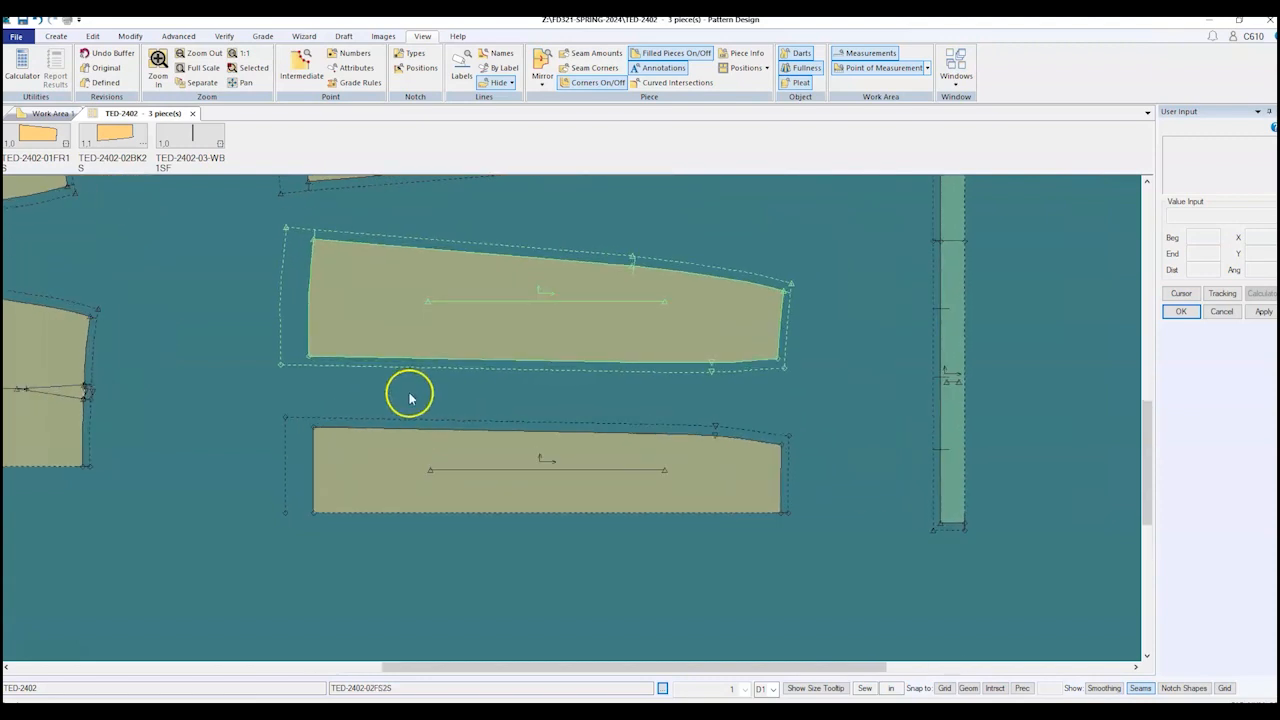
scroll(406, 406, "up", 1)
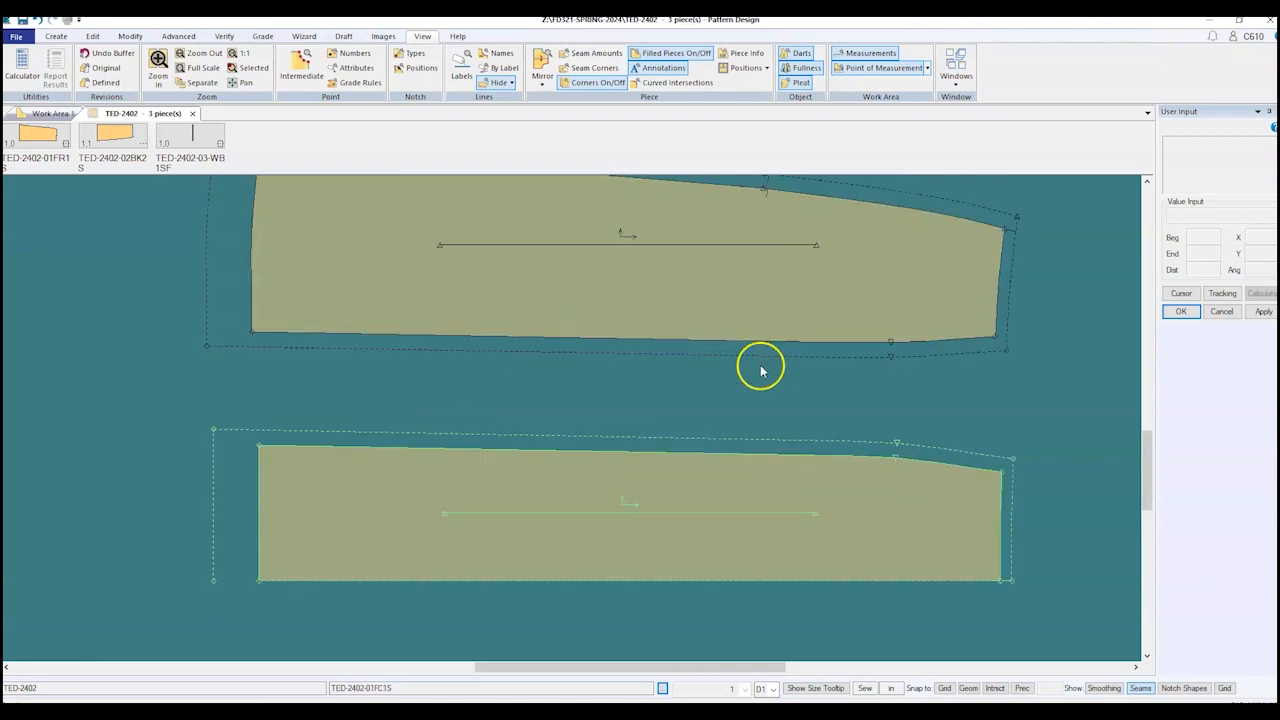
scroll(862, 495, "down", 4)
scroll(360, 424, "up", 2)
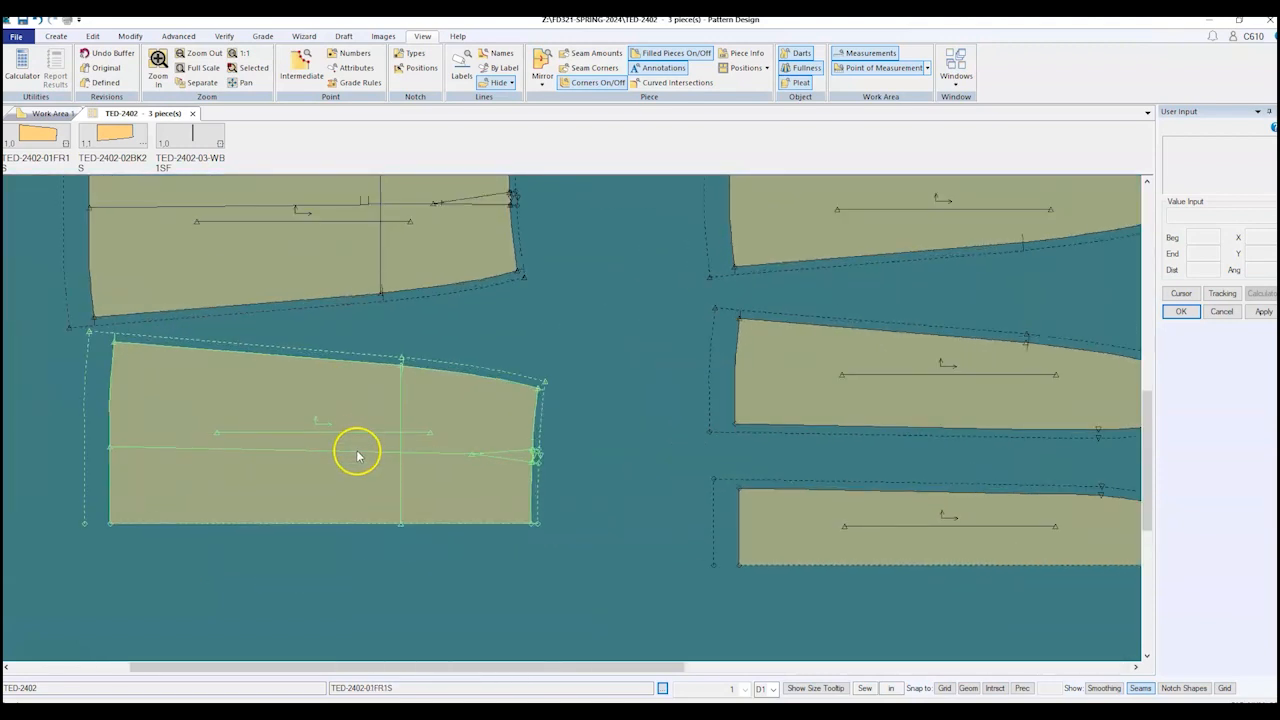
Step: Start the Create > Notch > Standard command for single 0.16-deep notches
left_click(56, 36)
left_click(83, 65)
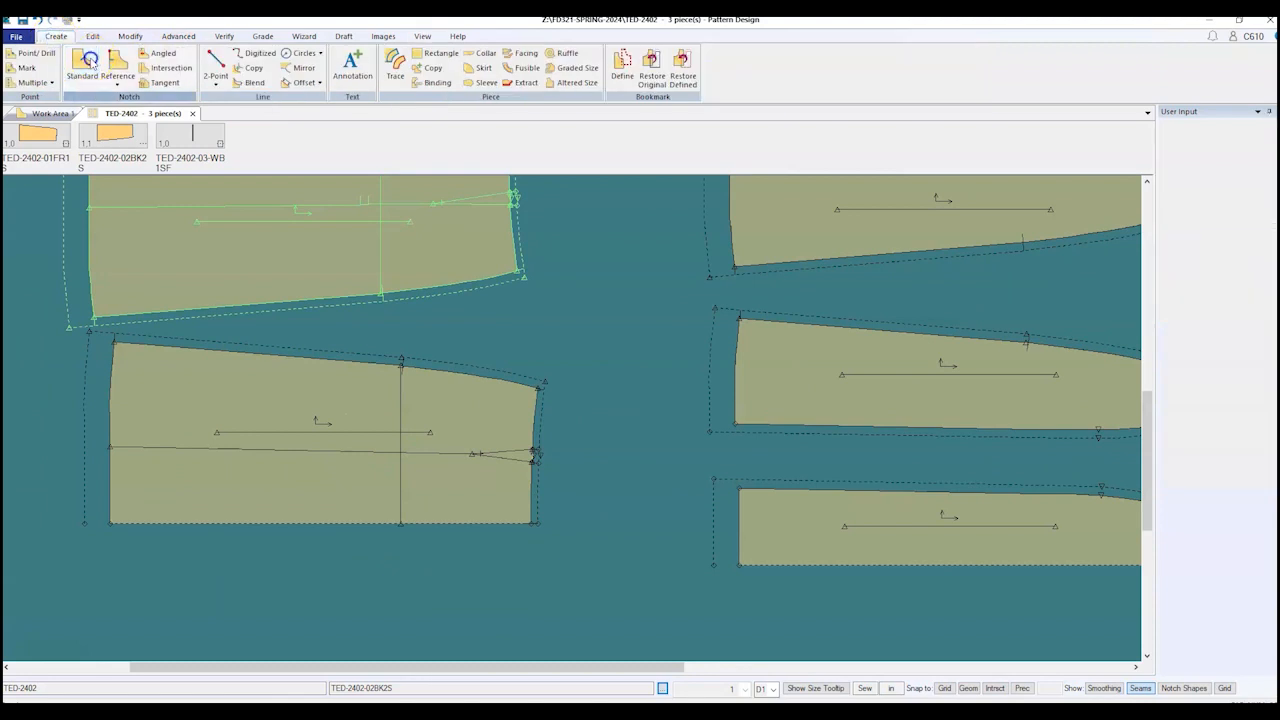
scroll(363, 449, "down", 2)
scroll(700, 486, "up", 3)
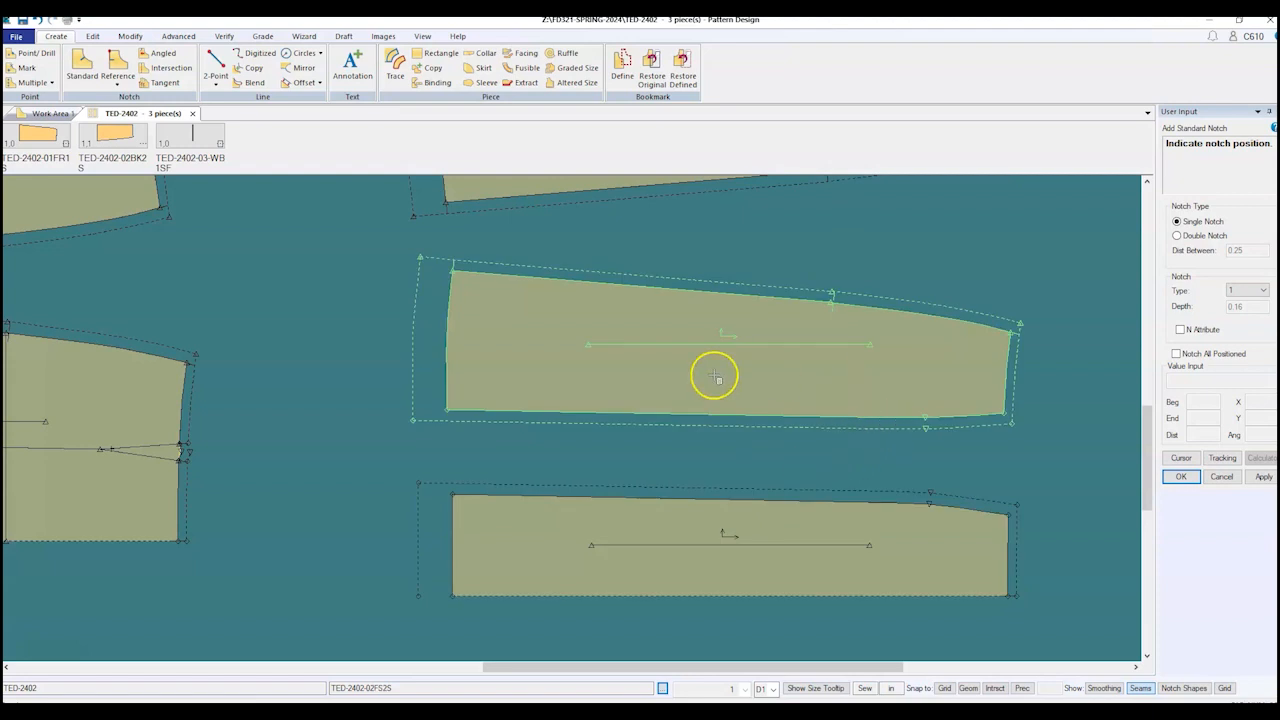
Step: Place a single standard notch on the bottom middle panel's top seam
right_click(328, 362)
left_click(289, 363)
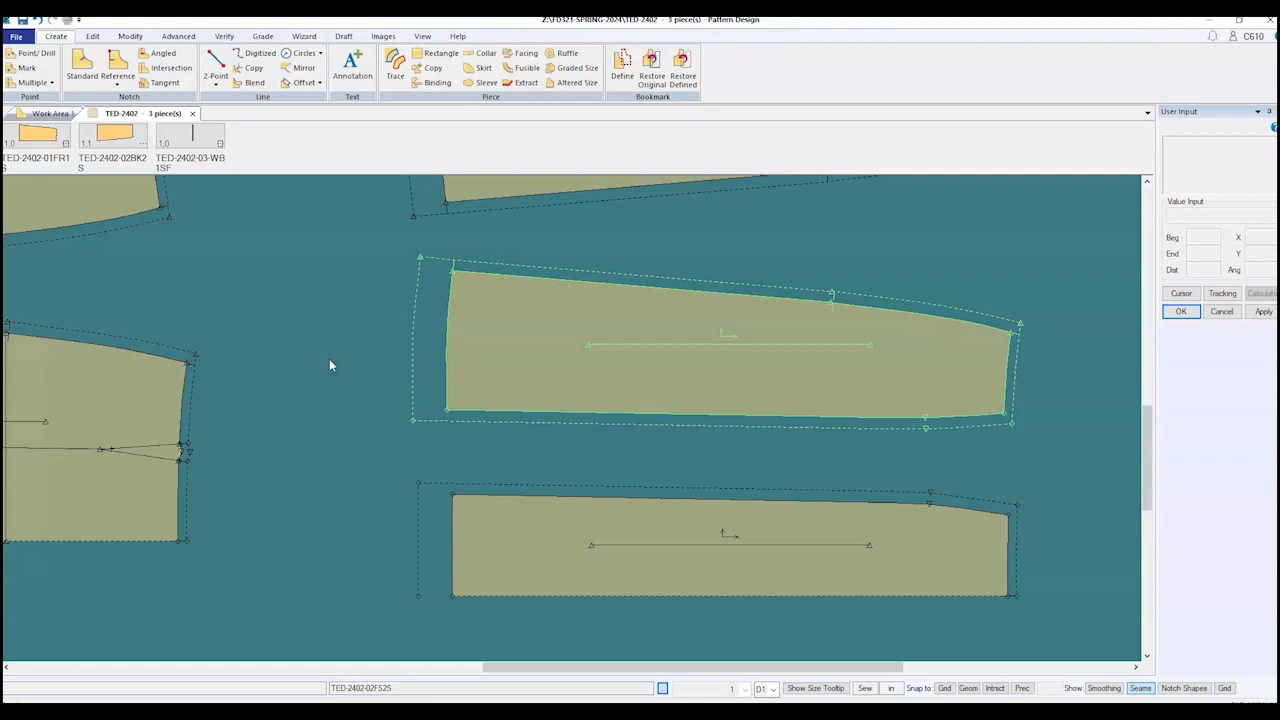
left_click(880, 537)
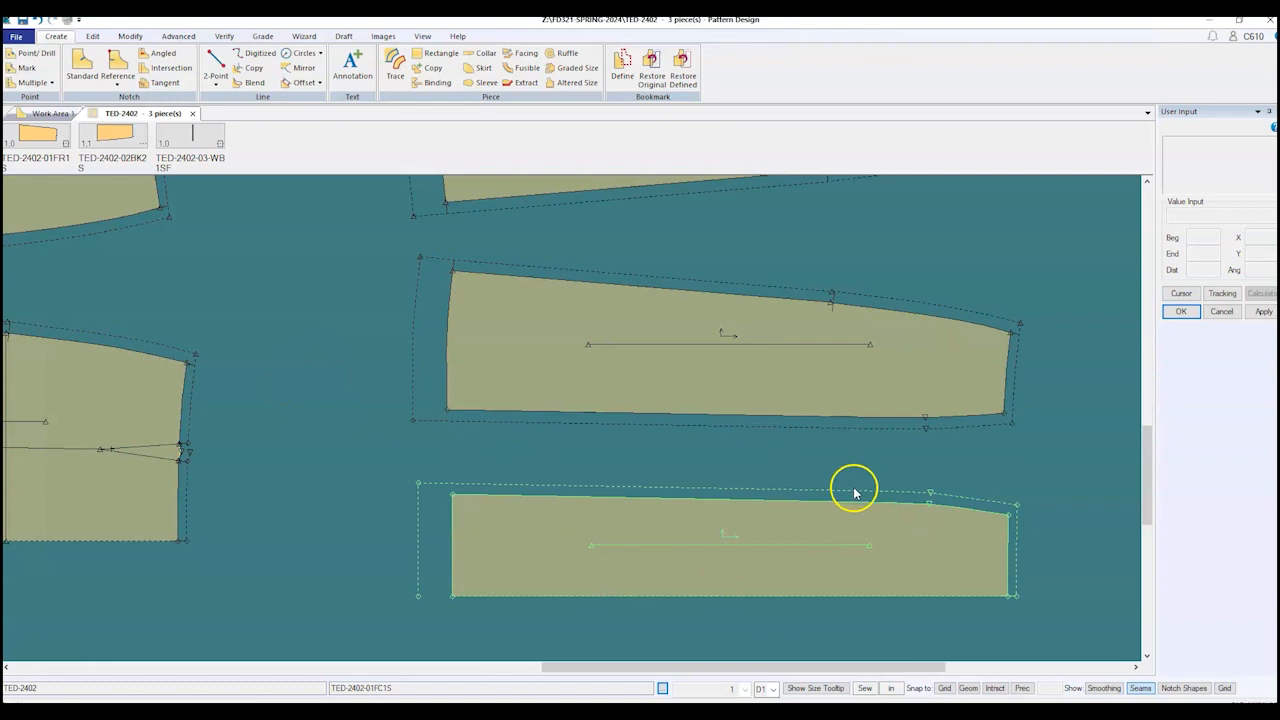
scroll(851, 486, "up", 1)
left_click(82, 66)
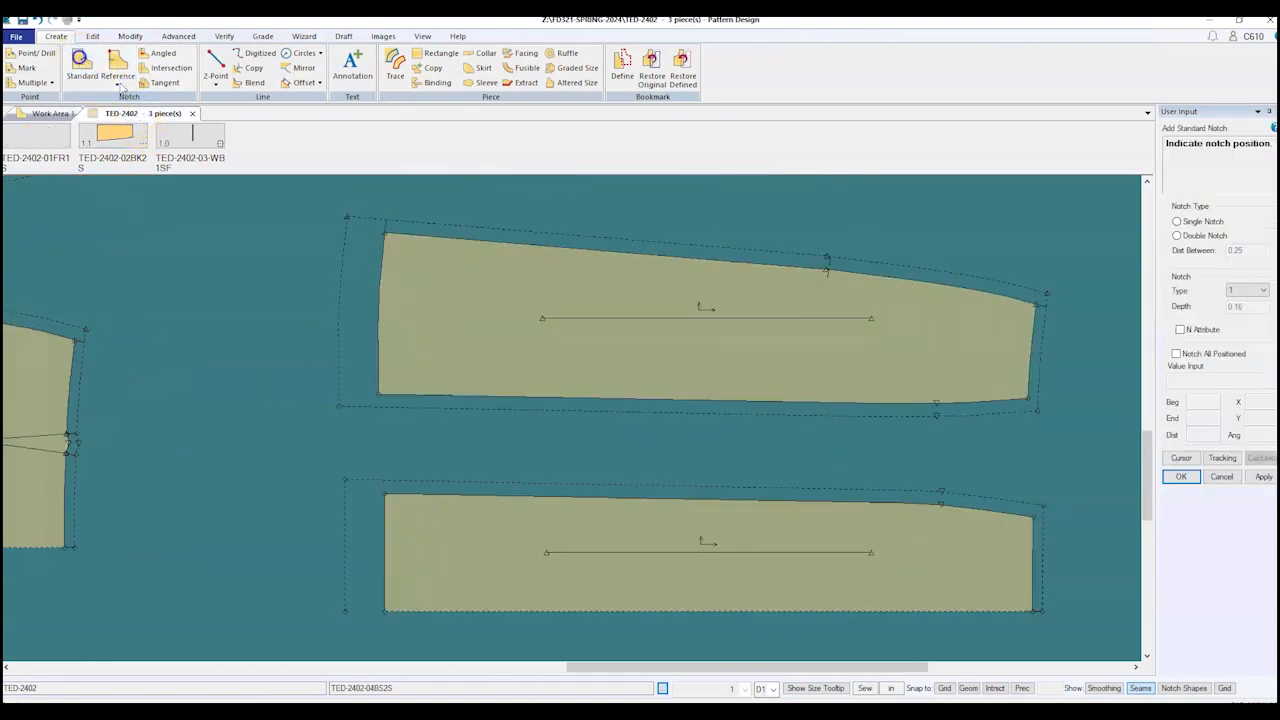
left_click(791, 503)
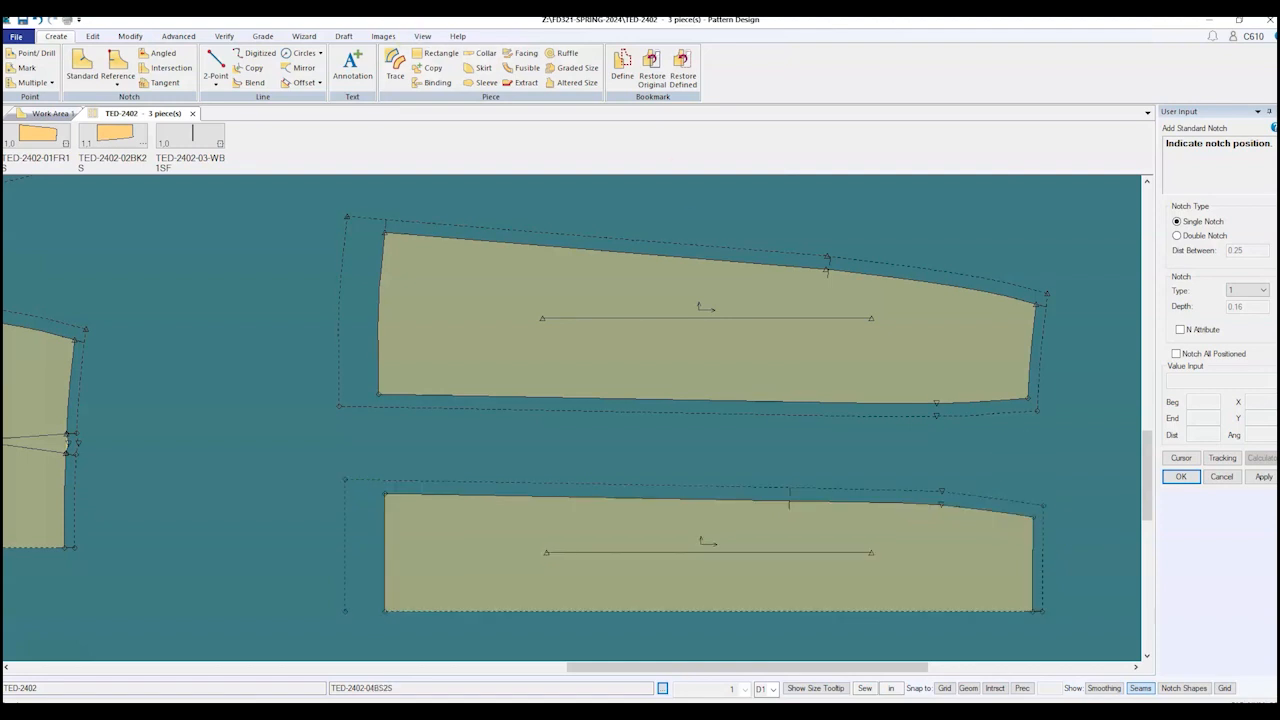
left_click(224, 37)
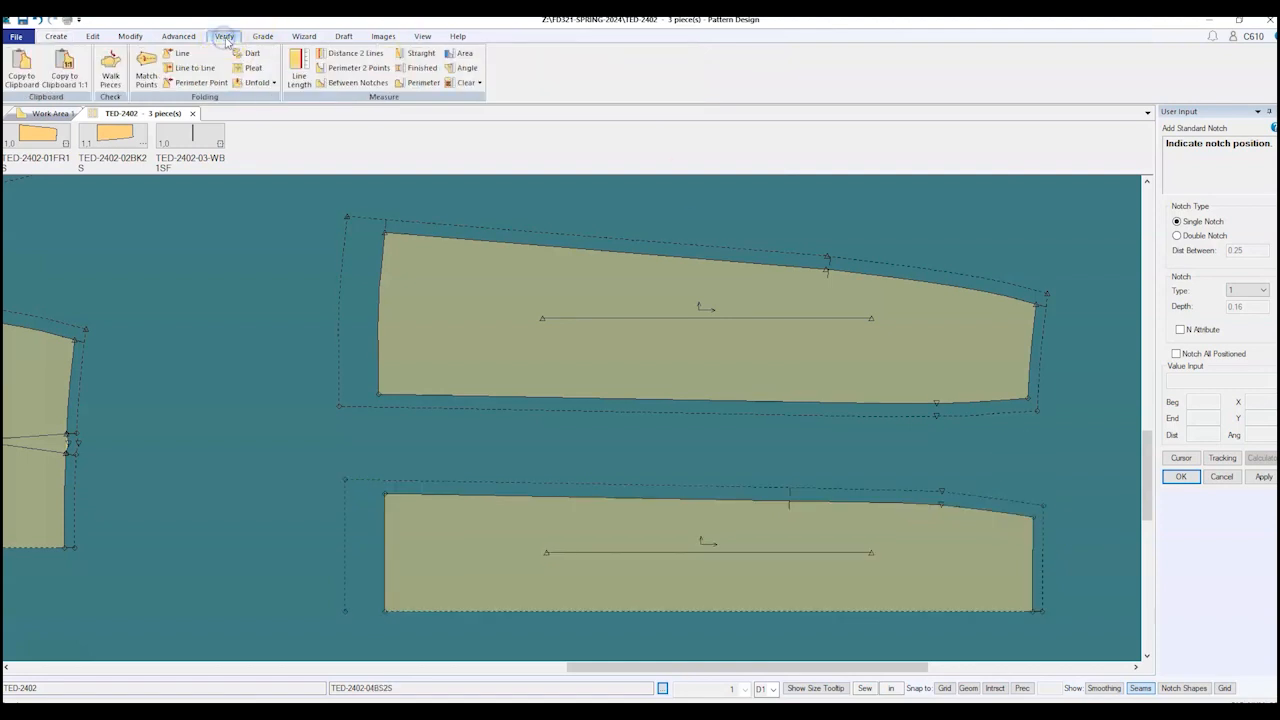
Step: Measure the lower panel's top edge from its corner to the notch: 15.41
left_click(357, 83)
left_click(616, 496)
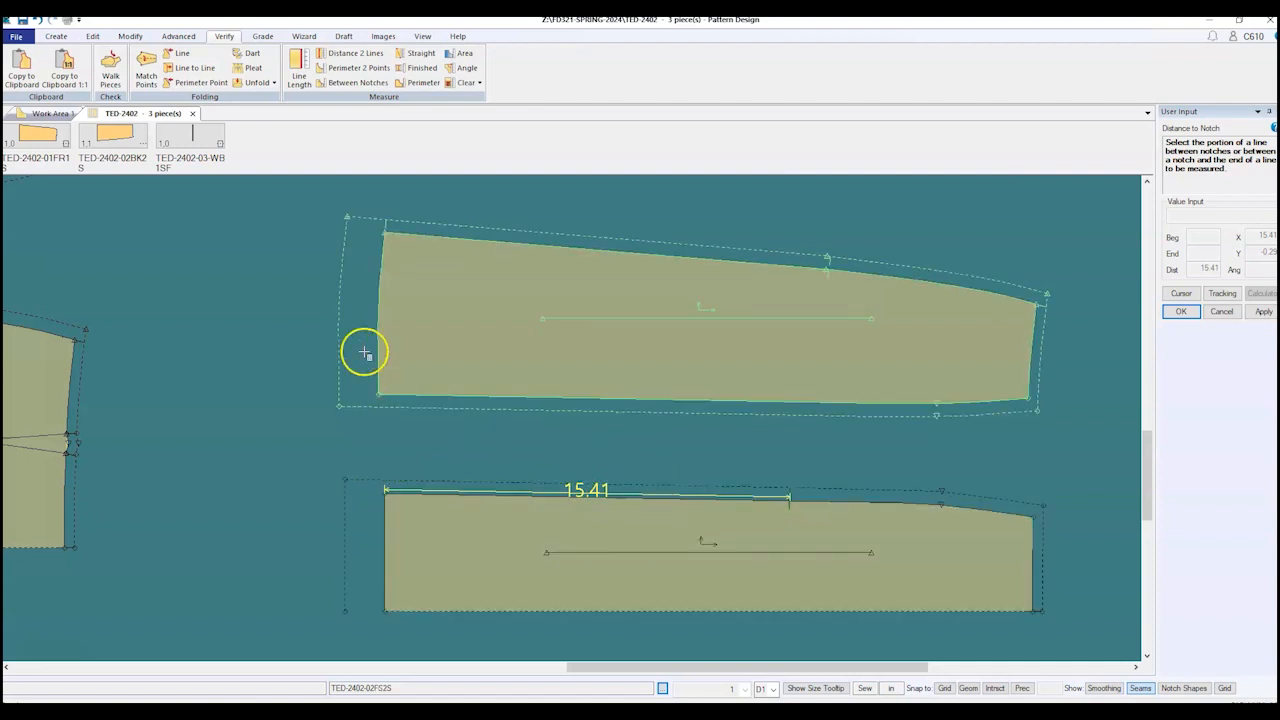
left_click(57, 38)
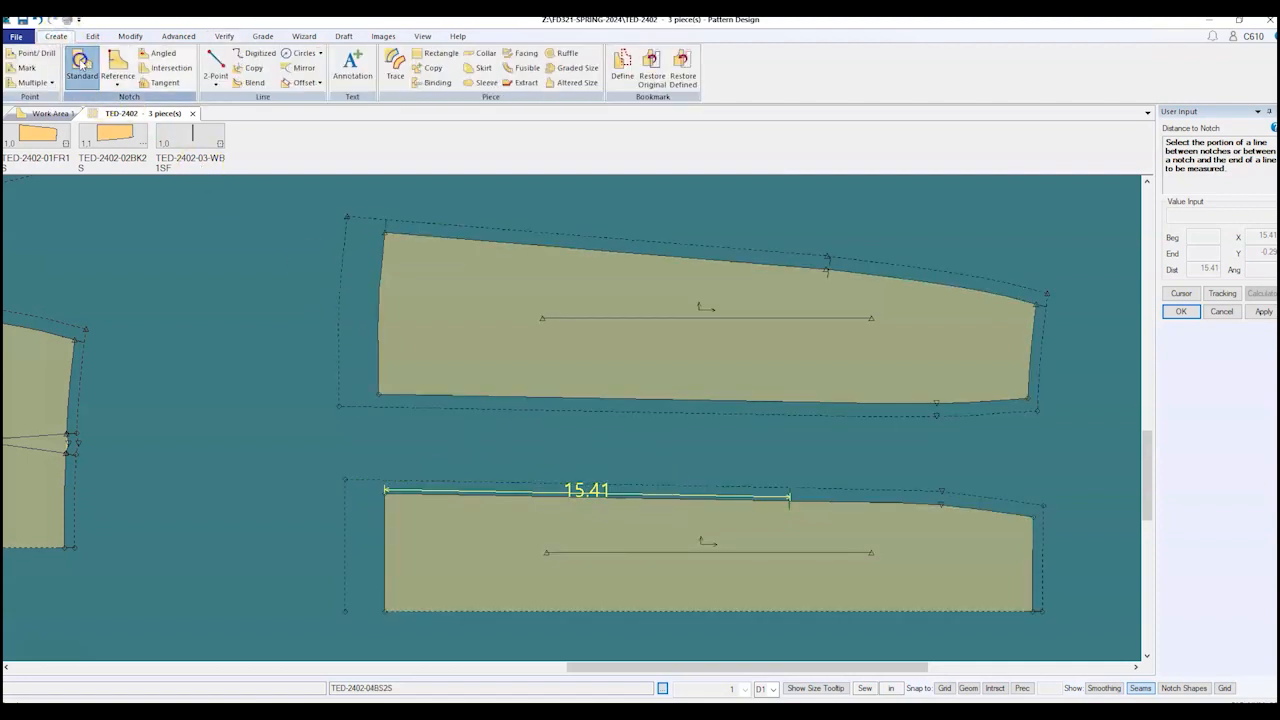
left_click(82, 62)
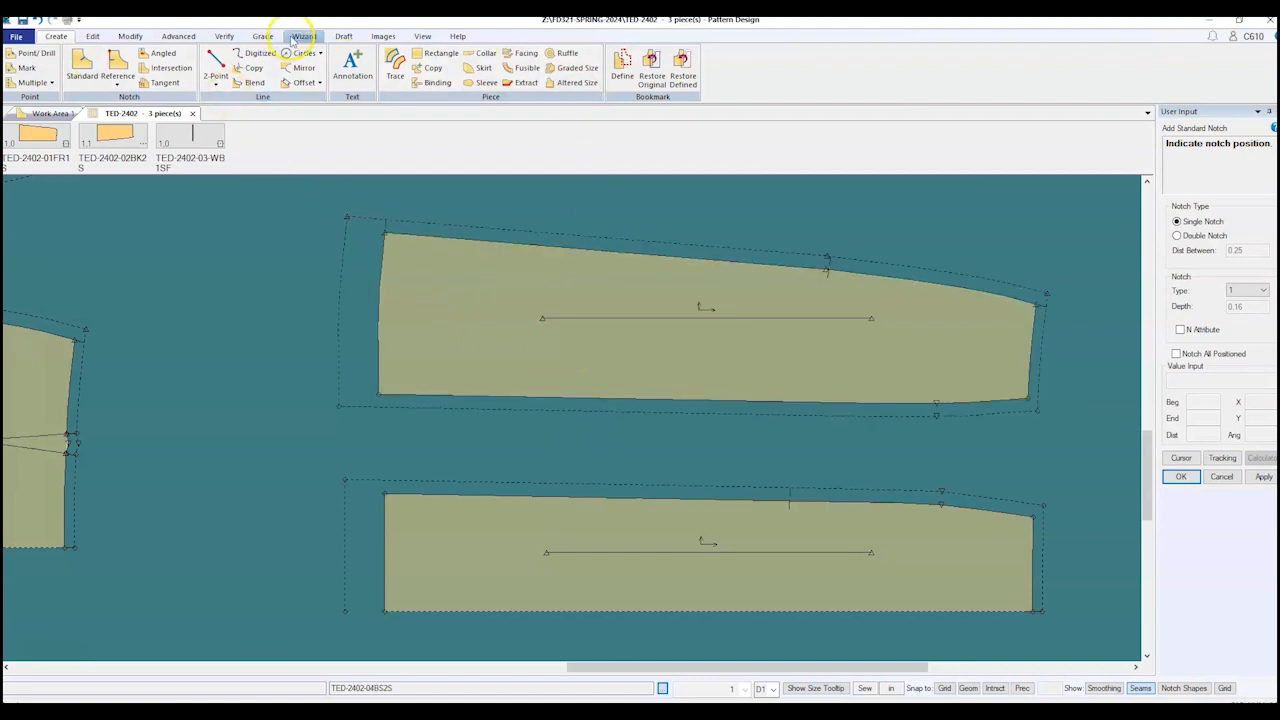
left_click(224, 36)
left_click(344, 87)
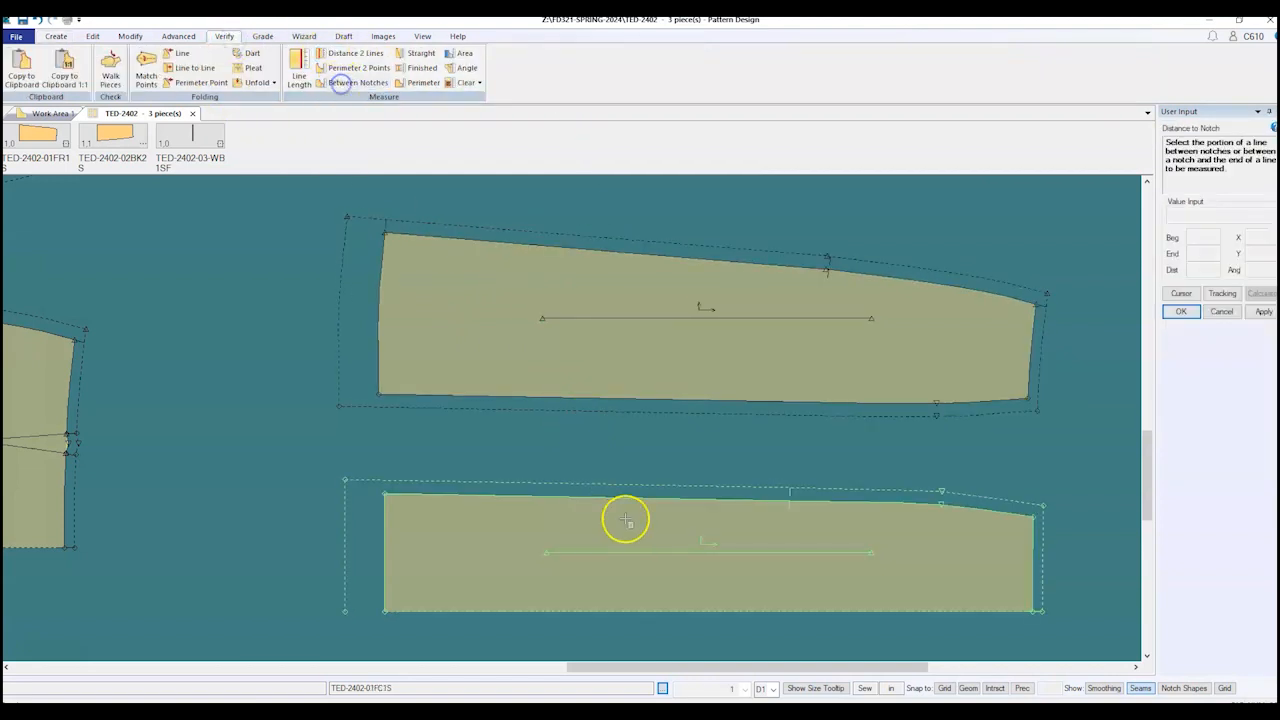
left_click(632, 500)
right_click(589, 446)
left_click(589, 448)
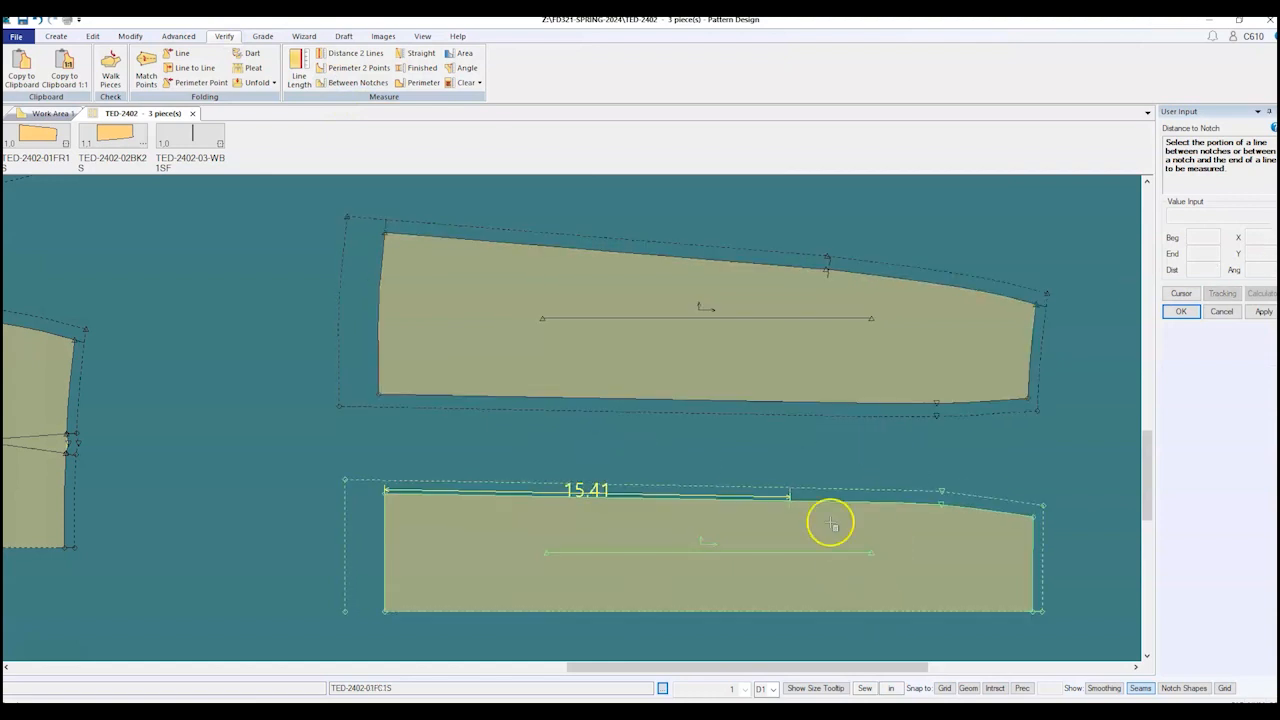
right_click(294, 426)
left_click(294, 427)
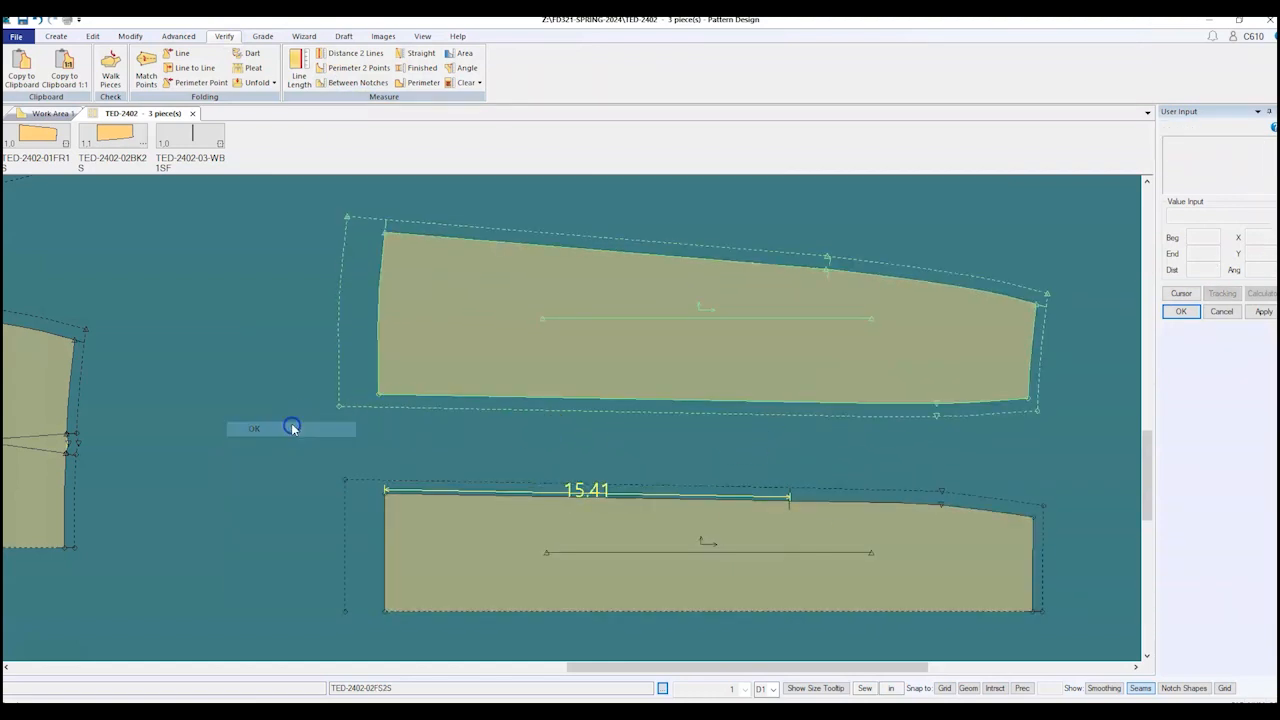
Step: Clear the selection, then select the lower and upper middle panels
right_click(293, 426)
left_click(202, 289)
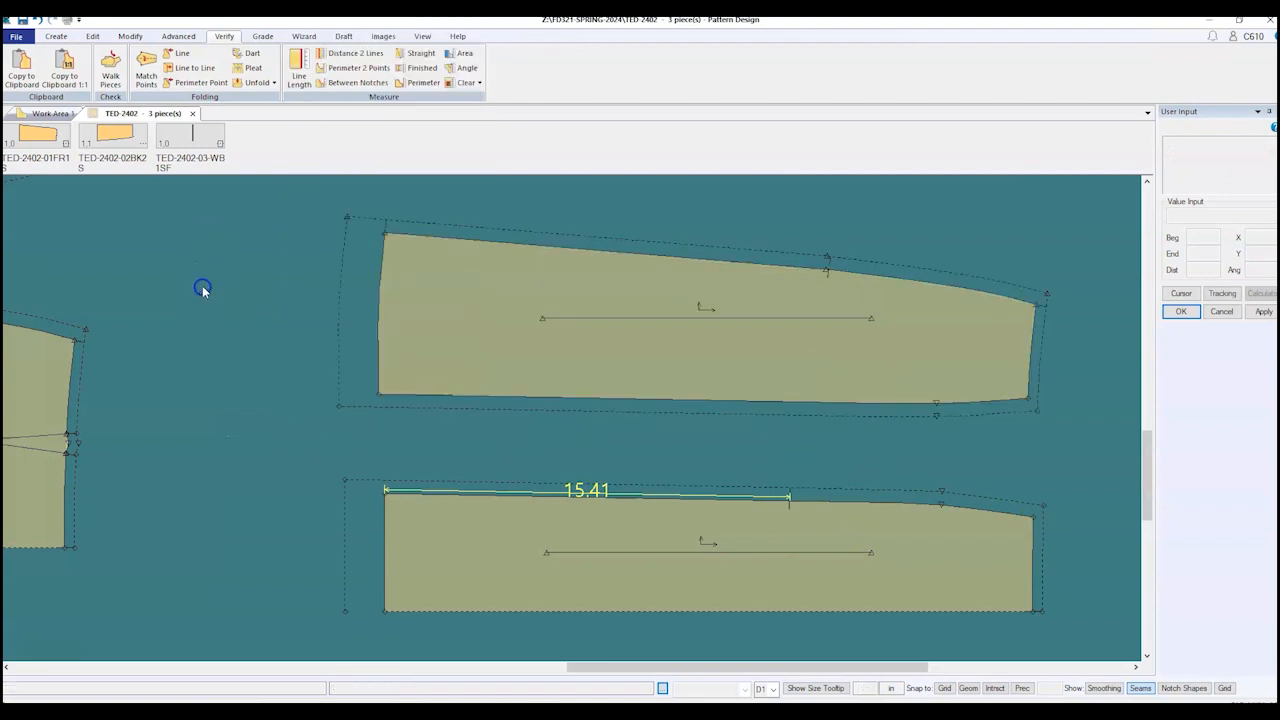
left_click_drag(204, 297, 222, 313)
left_click_drag(222, 313, 302, 390)
left_click(302, 390)
scroll(780, 487, "up", 1)
left_click(506, 505)
Step: Notch the upper panel's bottom seam at a distance matching the lower panel's notch
left_click(57, 37)
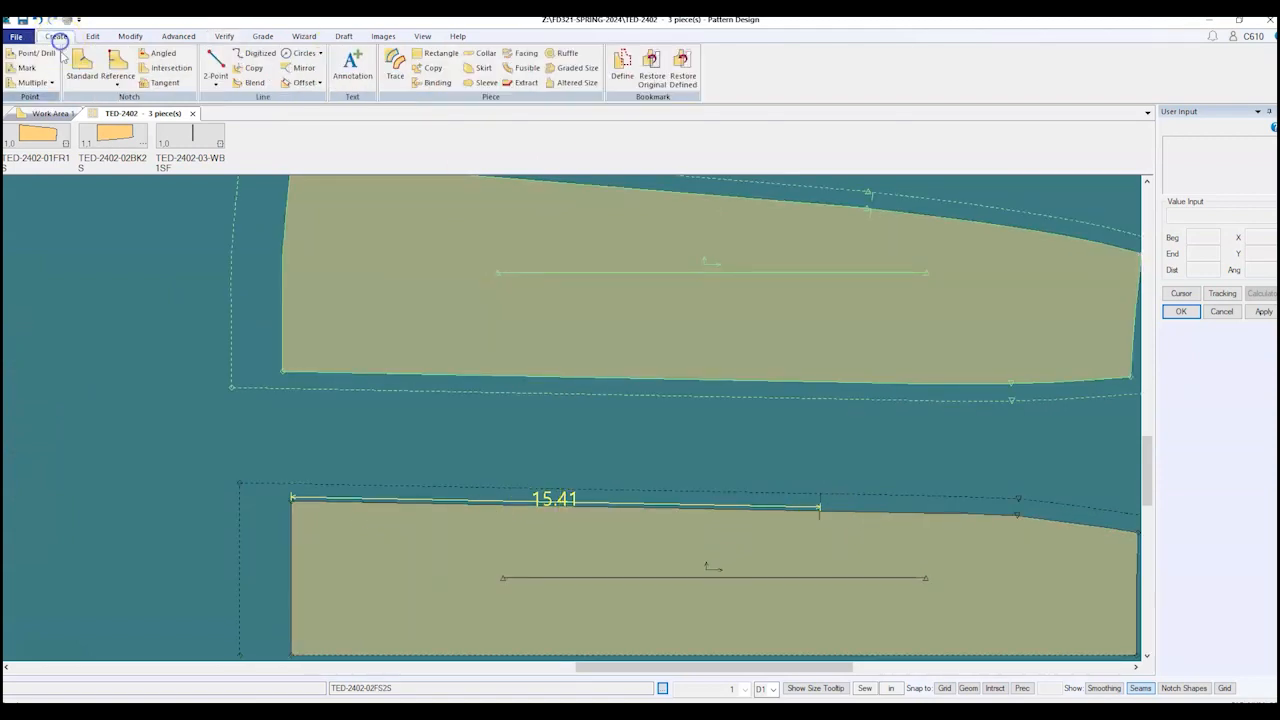
left_click(82, 63)
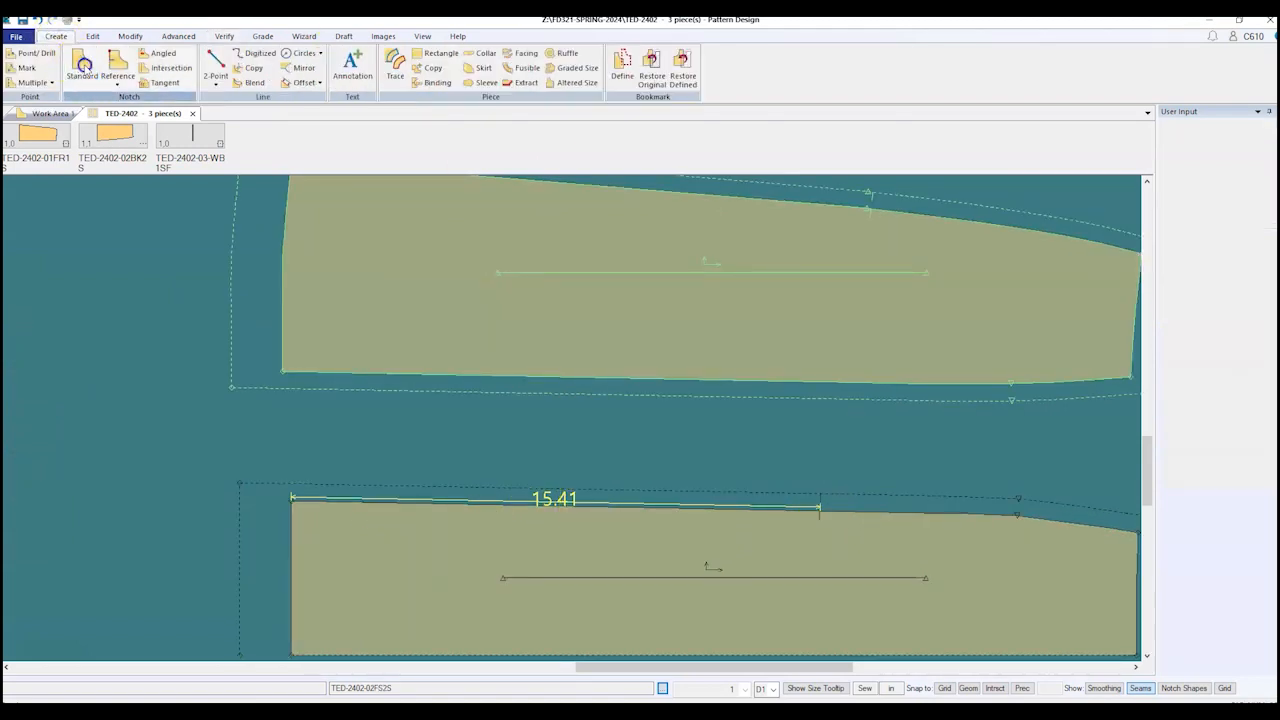
left_click(610, 373)
left_click(583, 336)
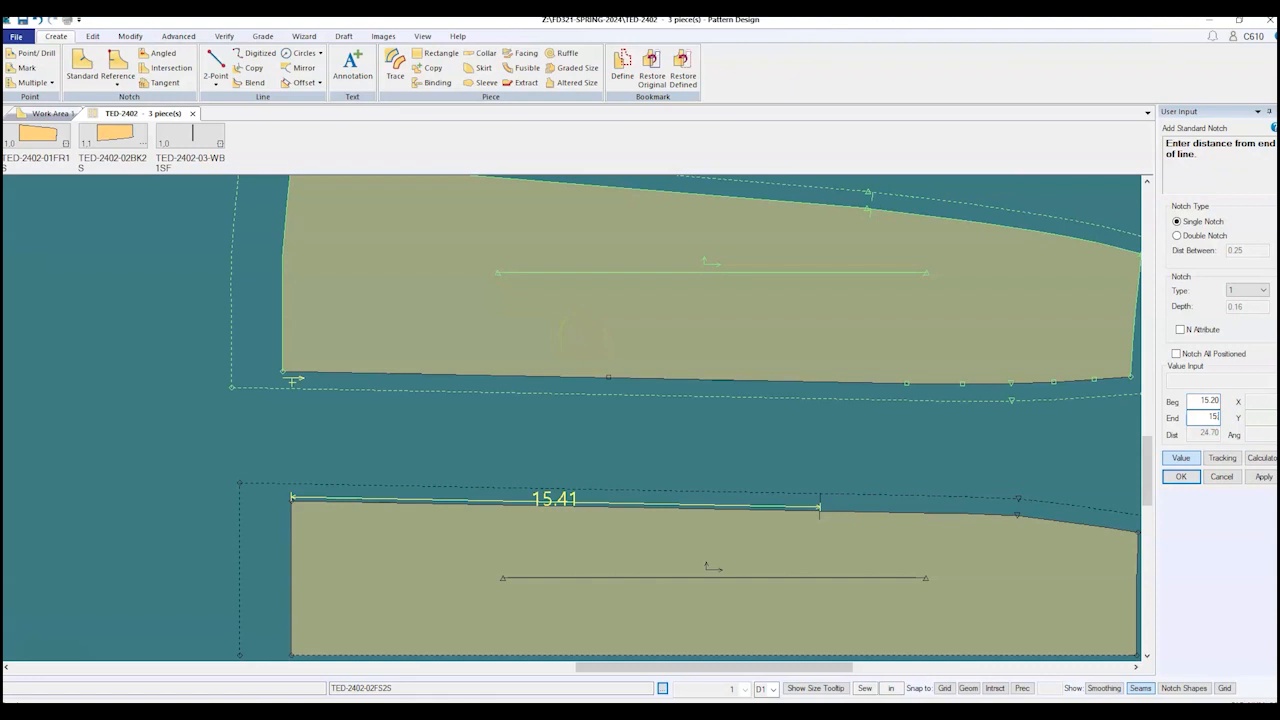
key("Return")
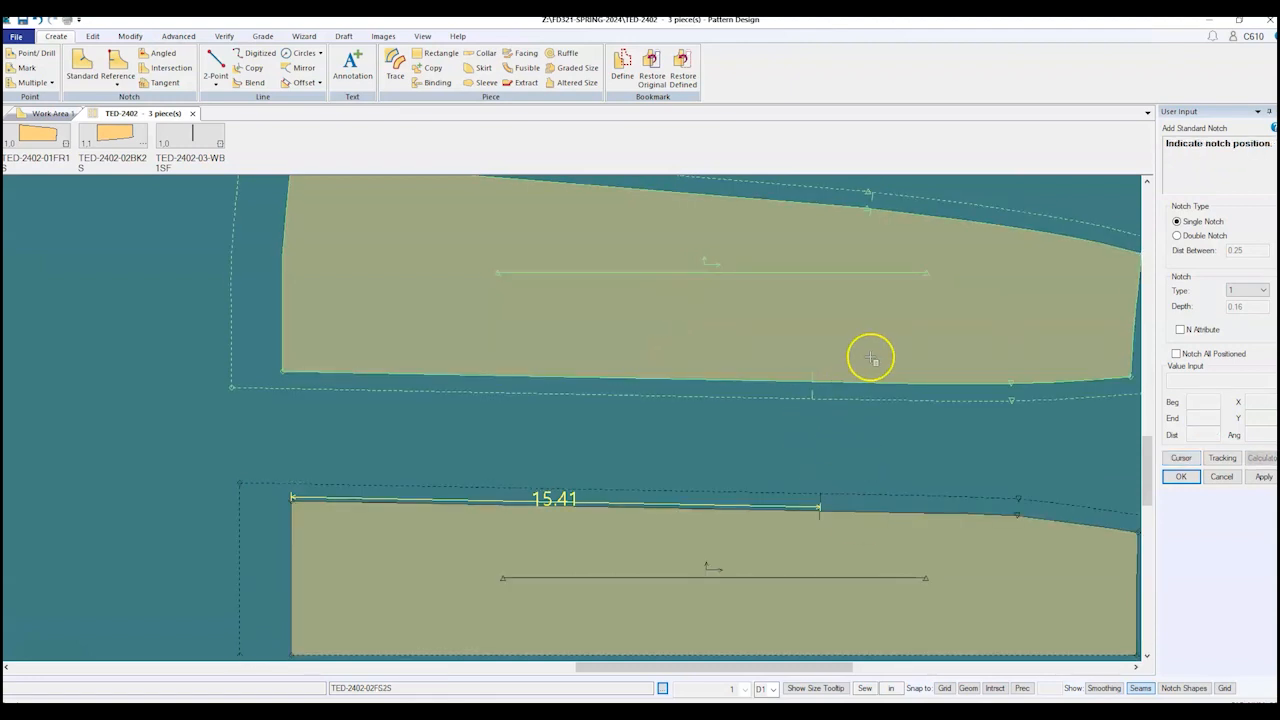
right_click(651, 438)
left_click(651, 441)
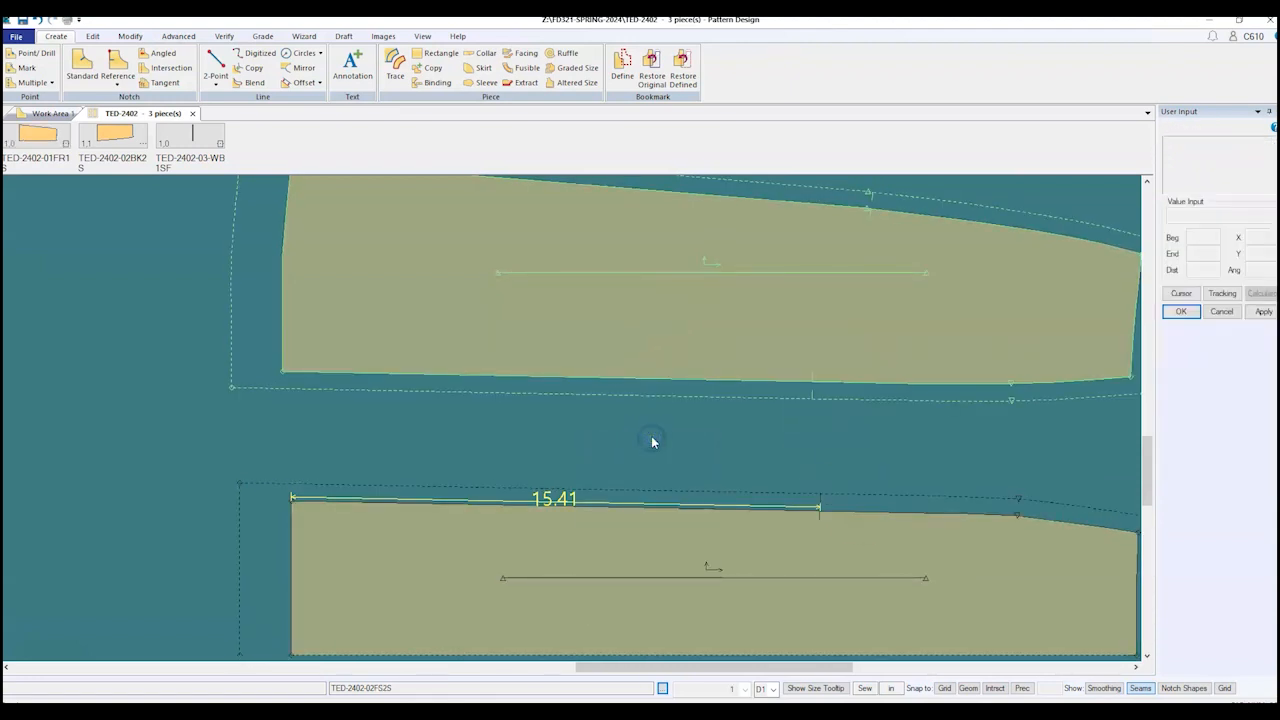
left_click(383, 375)
Step: Run Mirror on the upper skirt piece with Fold after Mirror left on, then end it
scroll(323, 342, "down", 5)
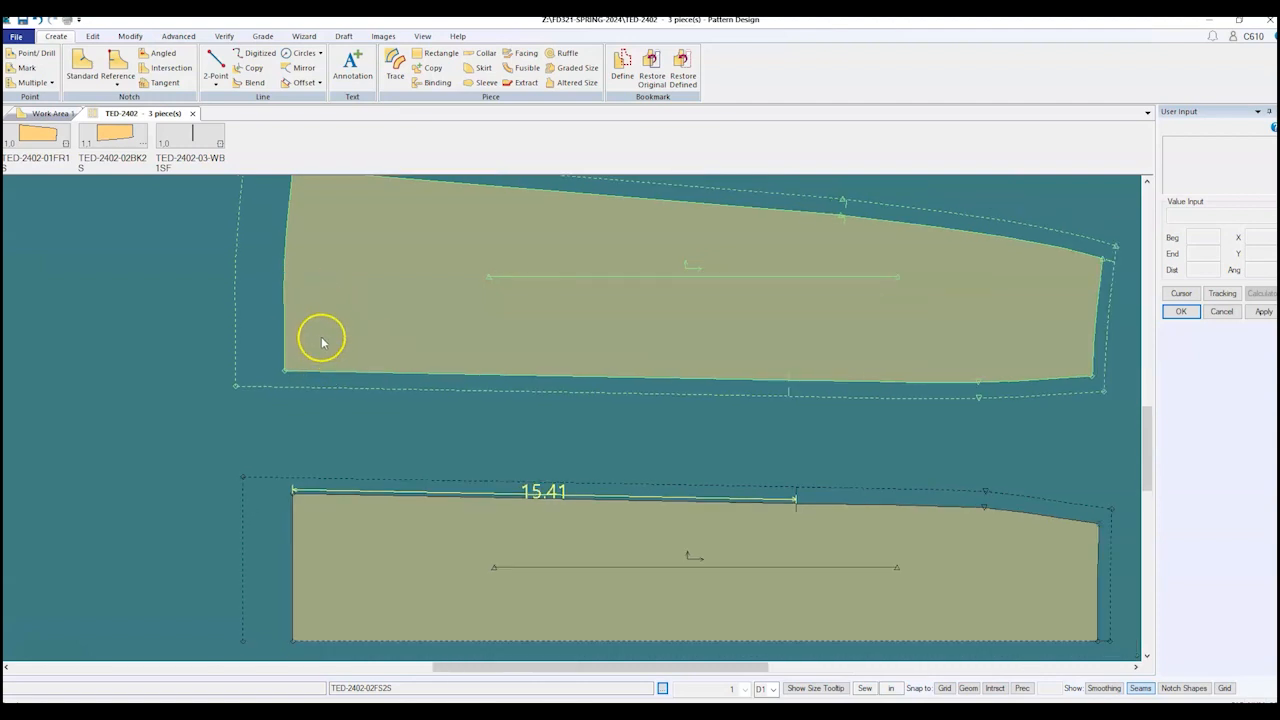
scroll(696, 575, "up", 5)
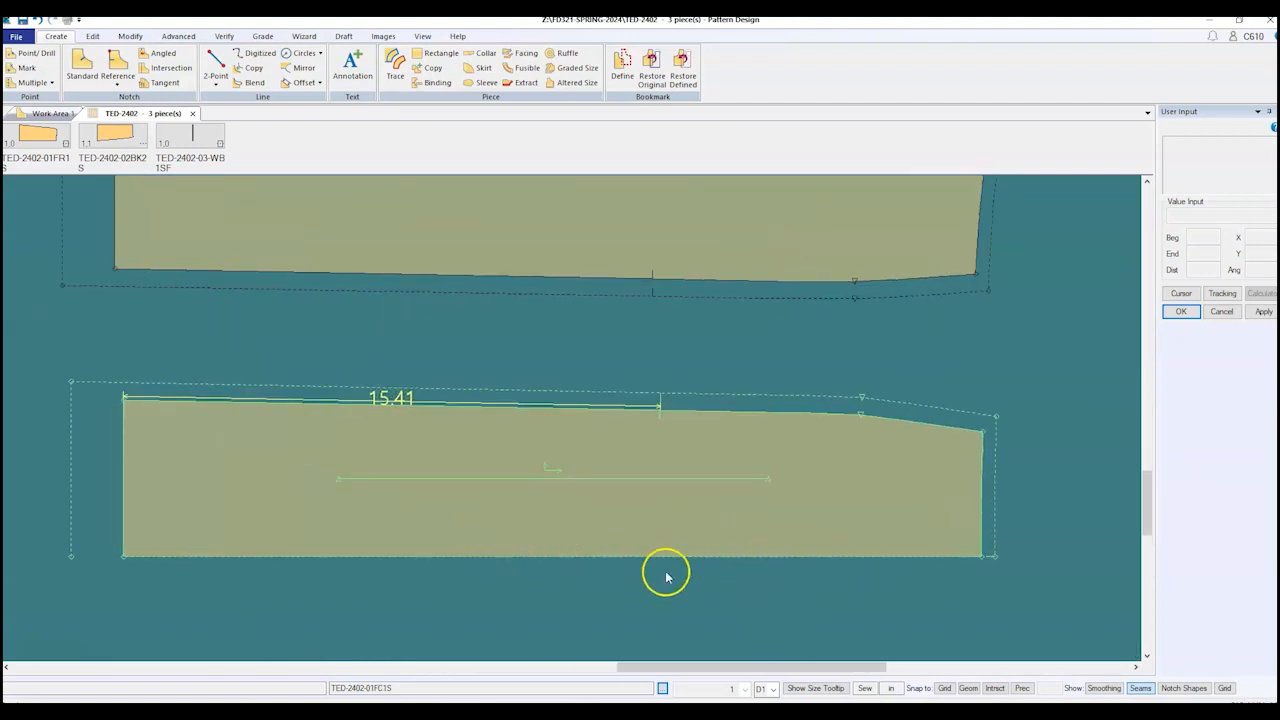
left_click(614, 403)
left_click(131, 36)
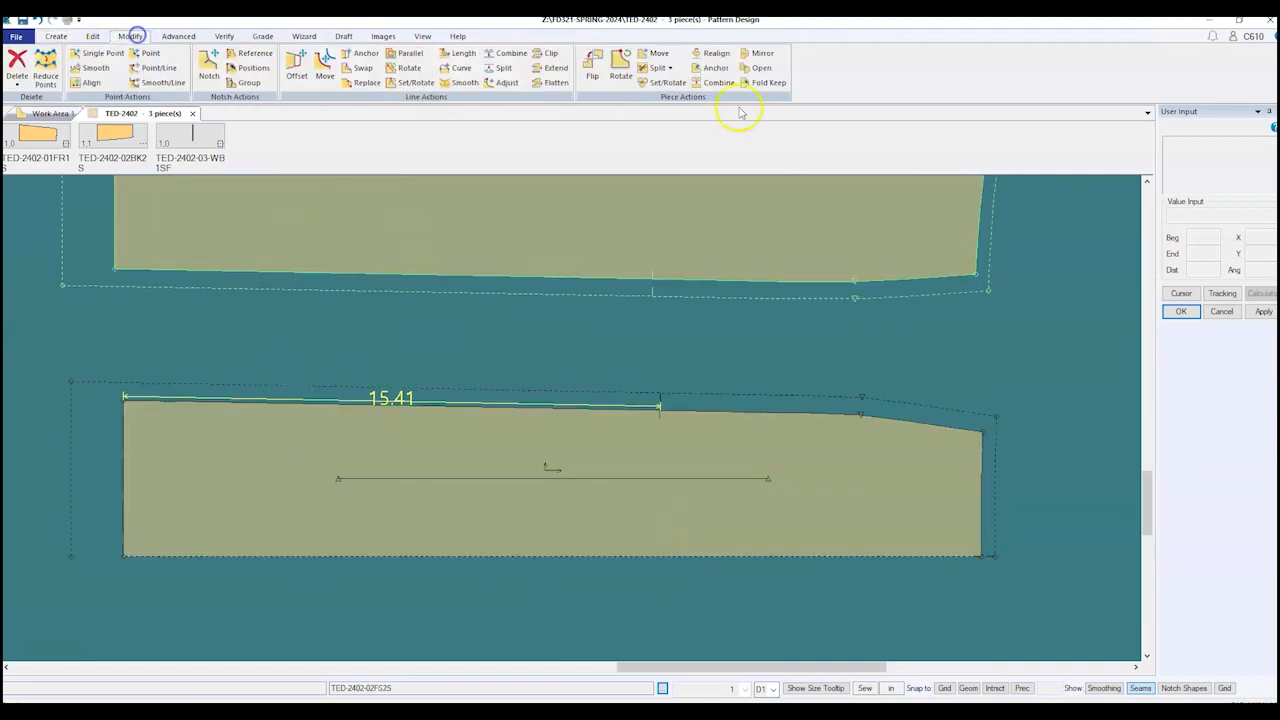
left_click(756, 53)
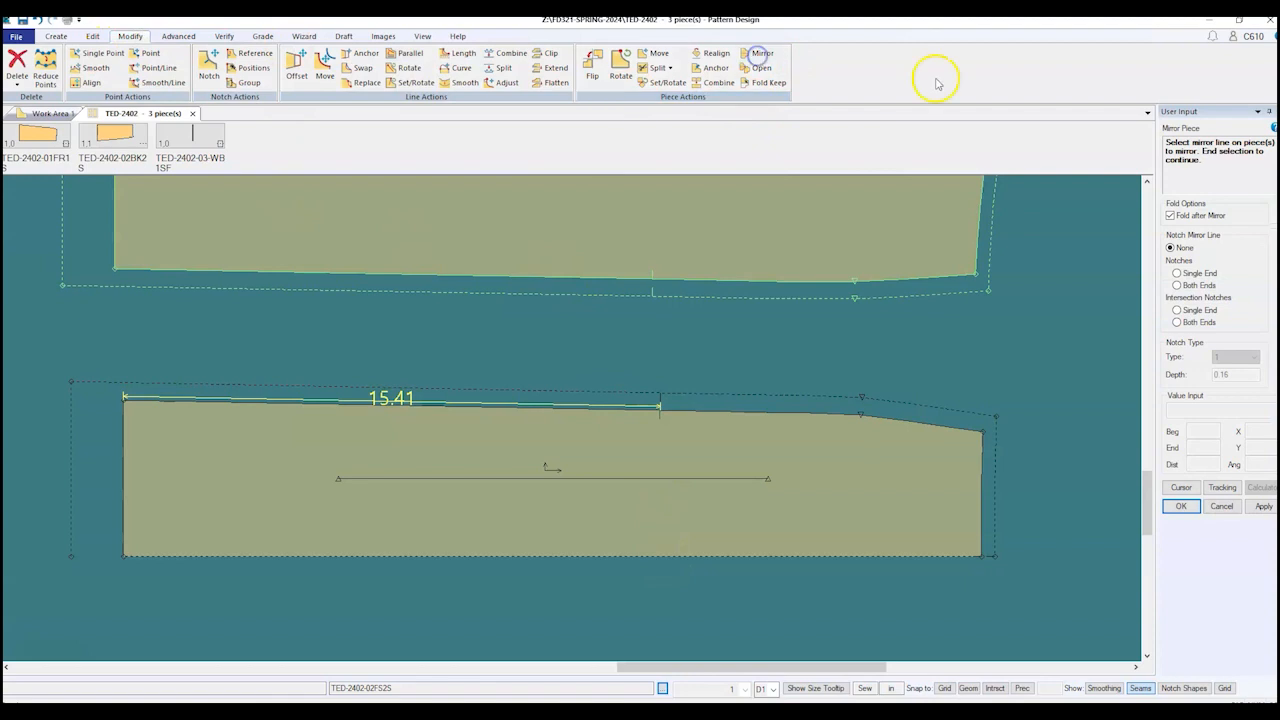
left_click(1170, 216)
left_click(1170, 216)
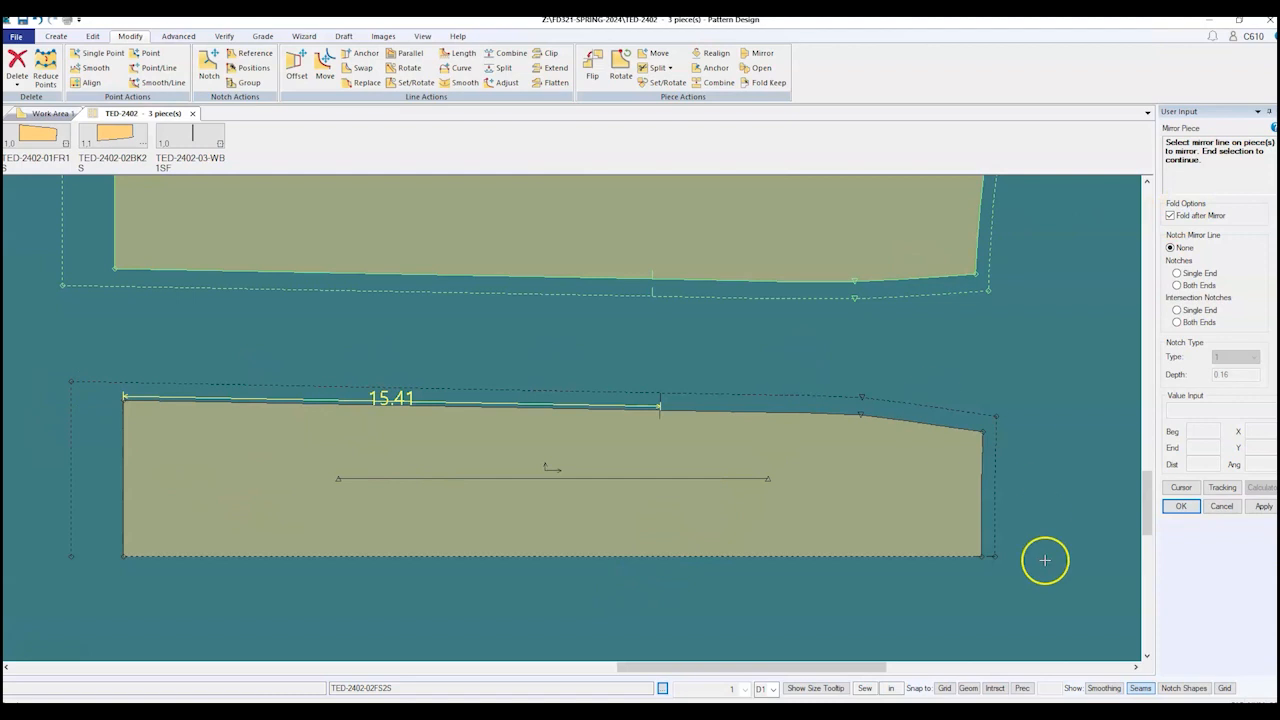
scroll(1044, 560, "down", 2)
right_click(351, 345)
left_click(353, 343)
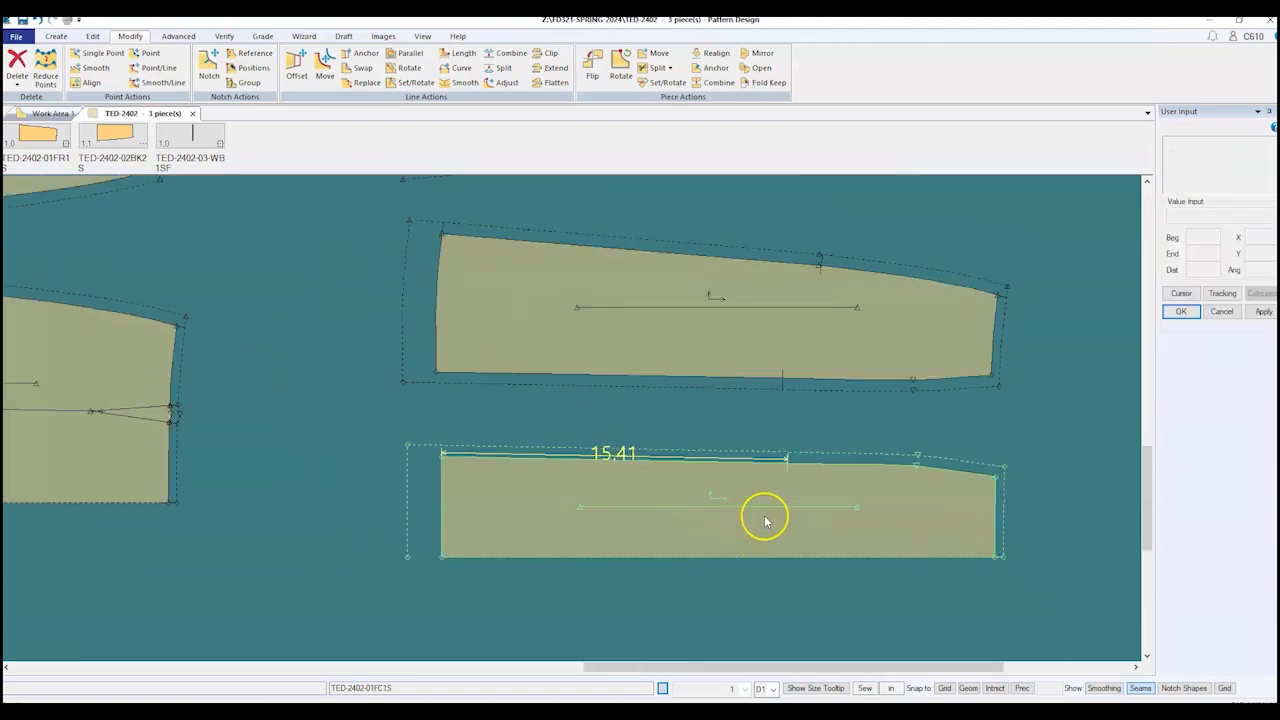
Step: Zoom in on the piece's right corner and bring up the Create tools
scroll(820, 491, "up", 2)
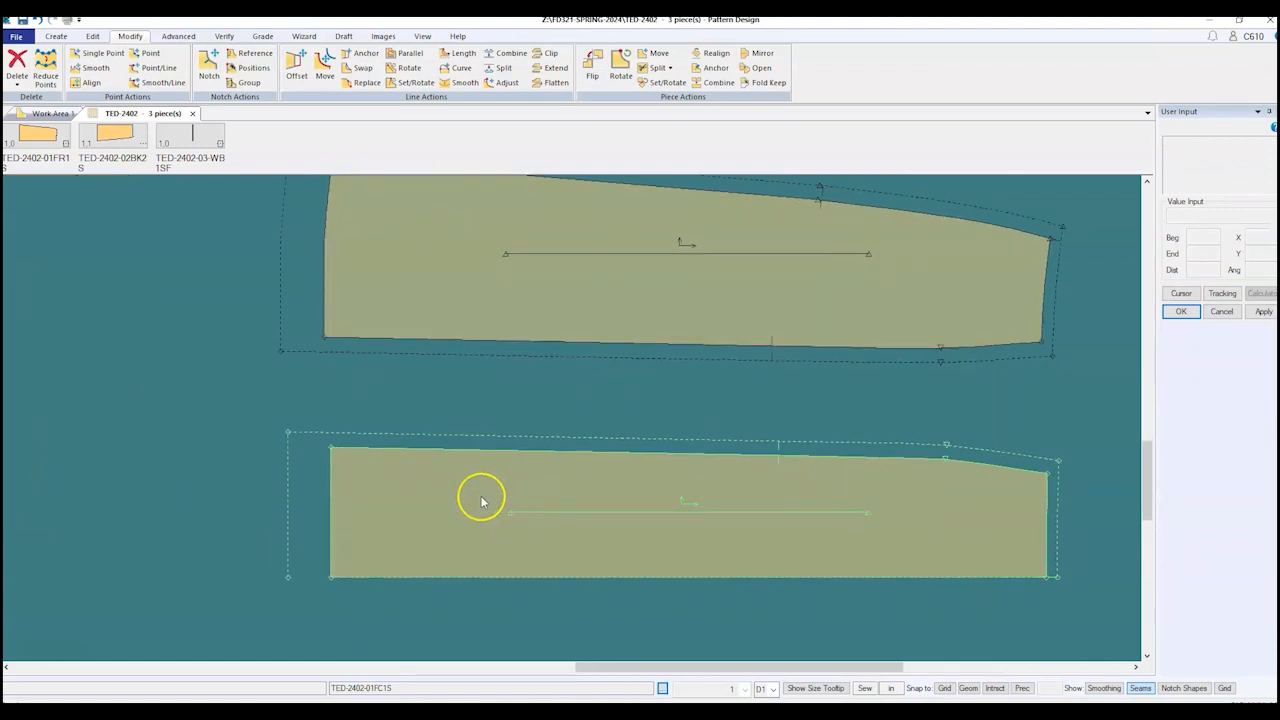
scroll(320, 480, "down", 1)
scroll(863, 563, "up", 4)
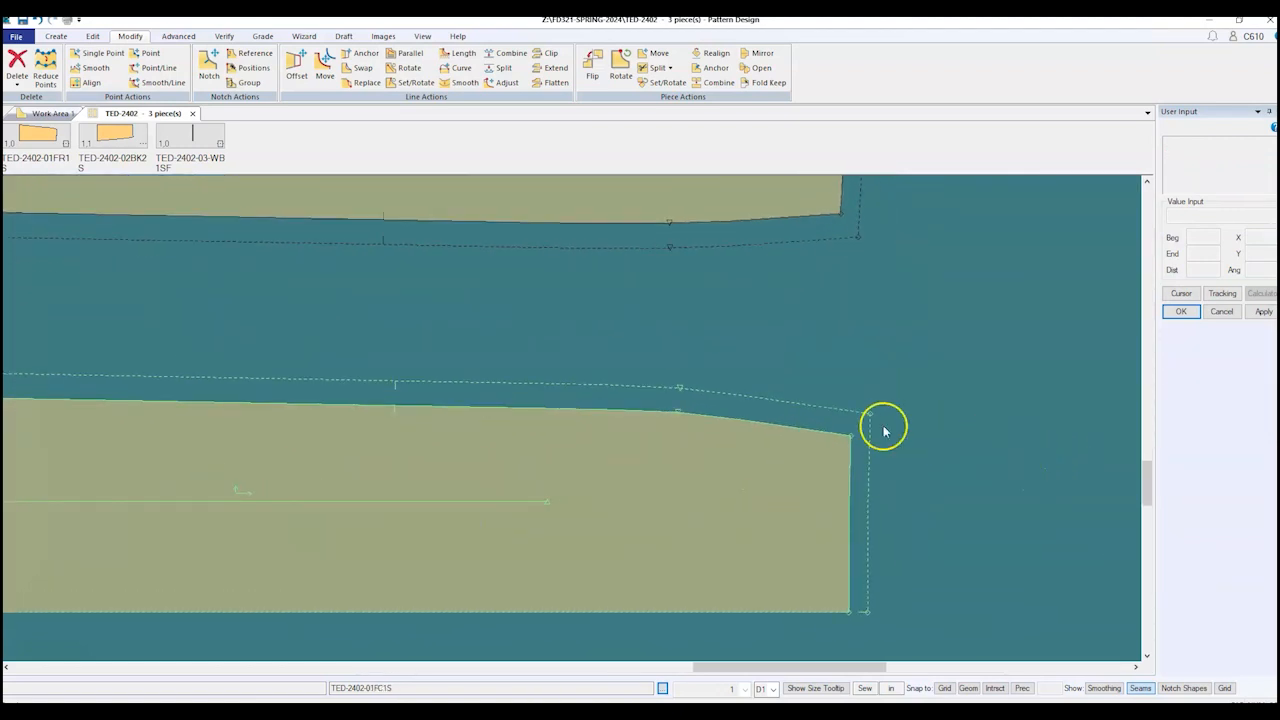
scroll(884, 430, "up", 1)
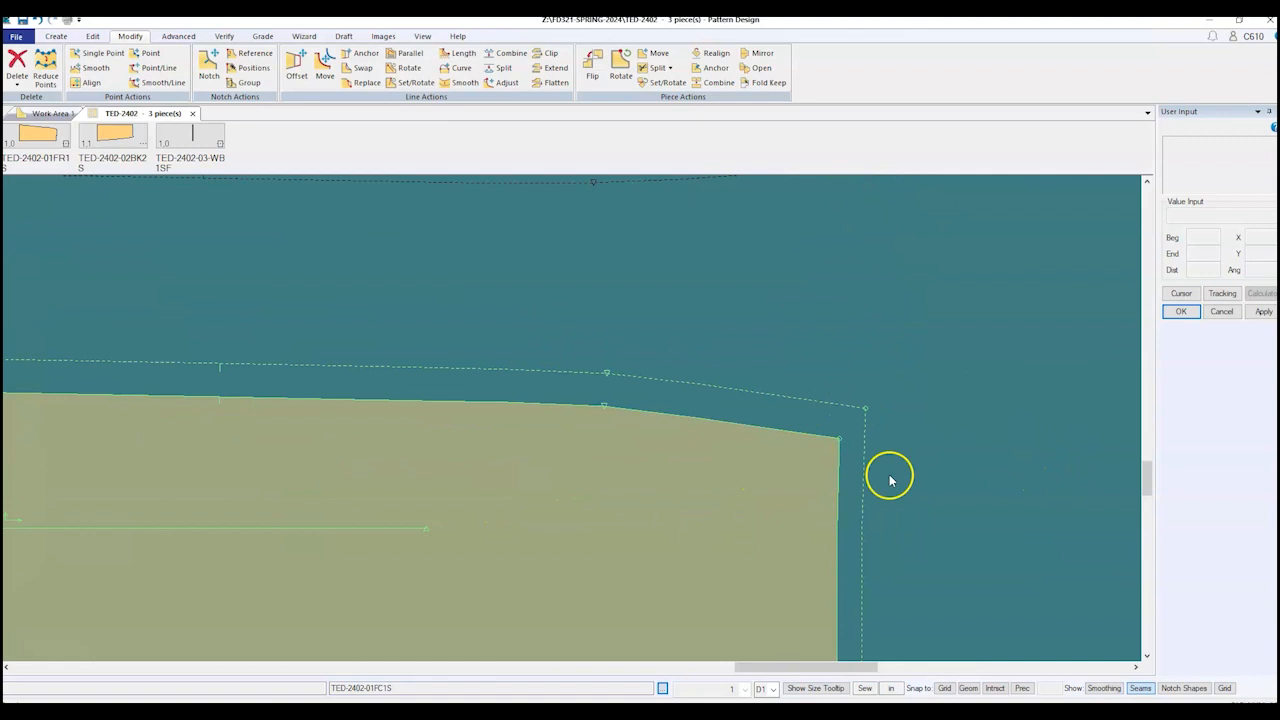
left_click(56, 36)
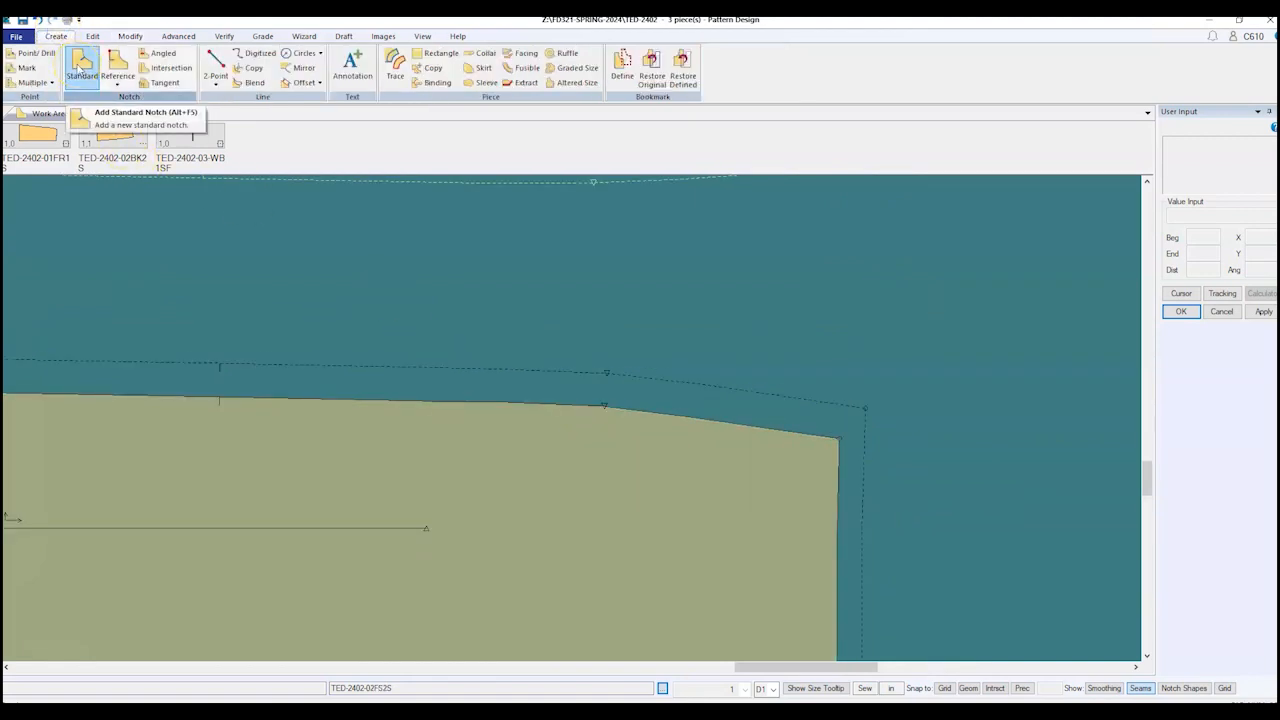
Step: Start a standard notch, cancel it with Esc, and deselect the piece without adding a notch
left_click(79, 68)
scroll(986, 445, "up", 1)
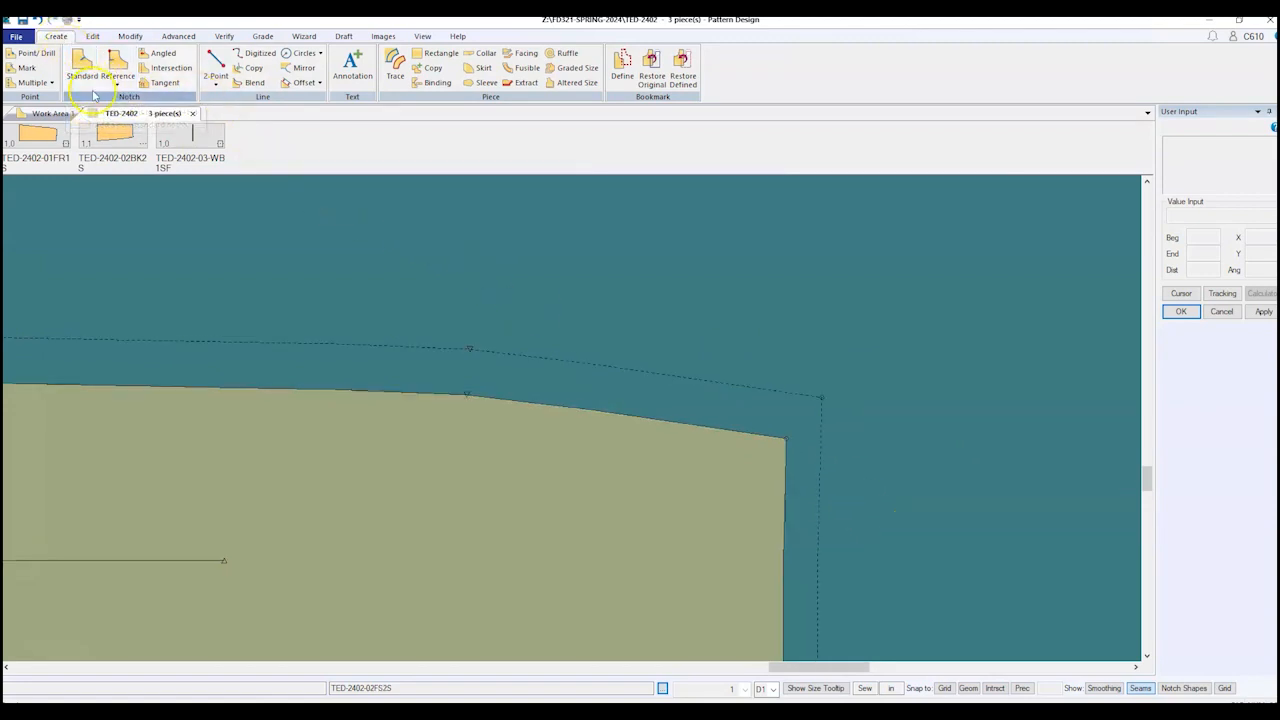
left_click(88, 68)
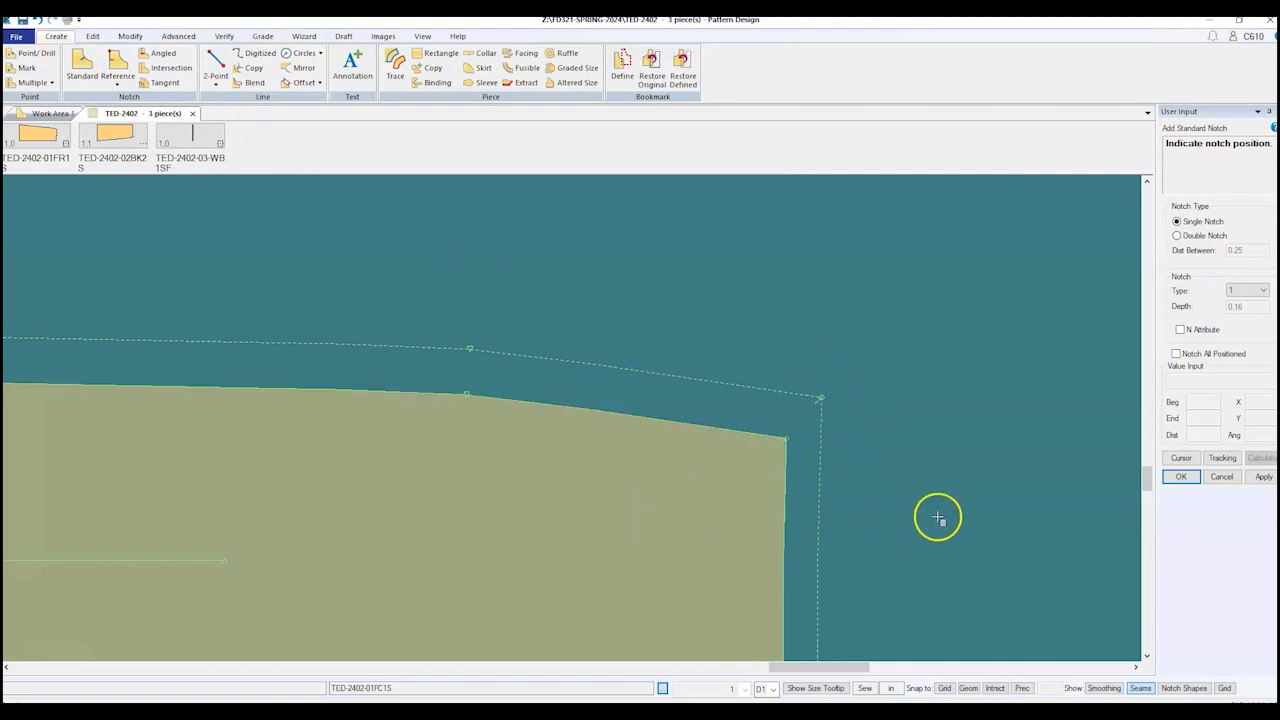
key("Escape")
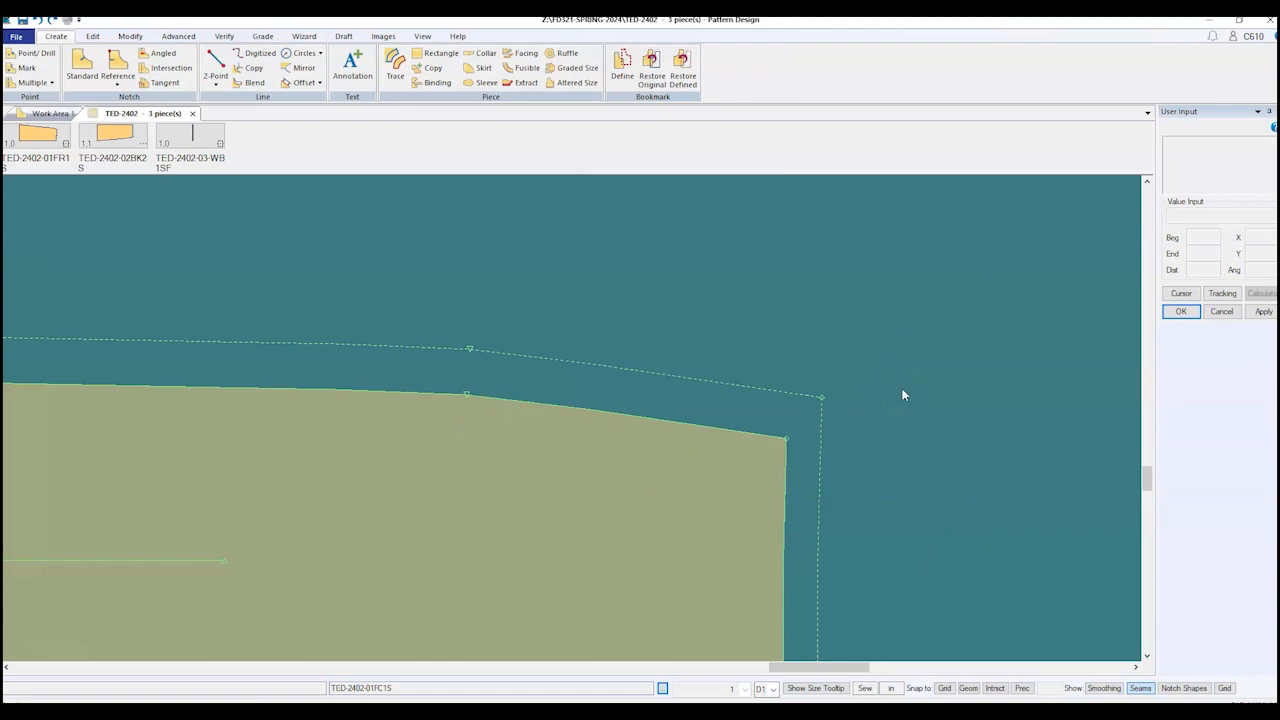
left_click(727, 257)
left_click(170, 37)
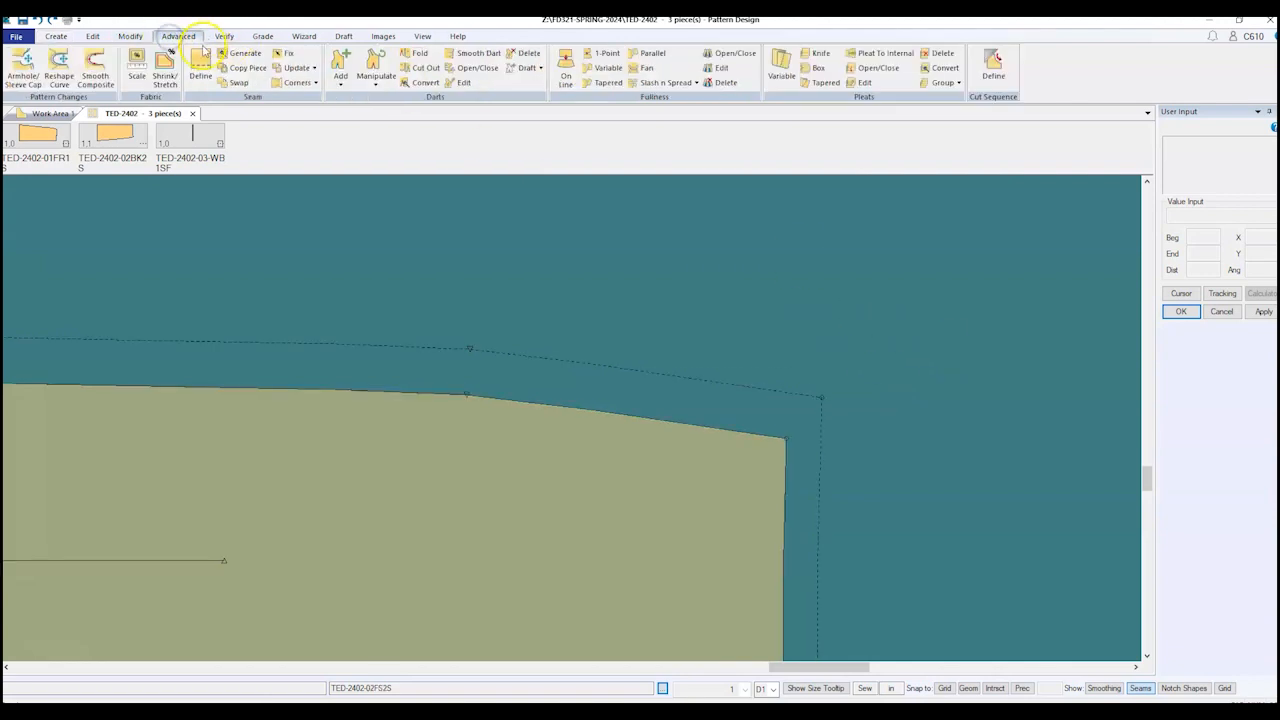
Step: Start the Regular seam corner command from the Corners dropdown
left_click(315, 83)
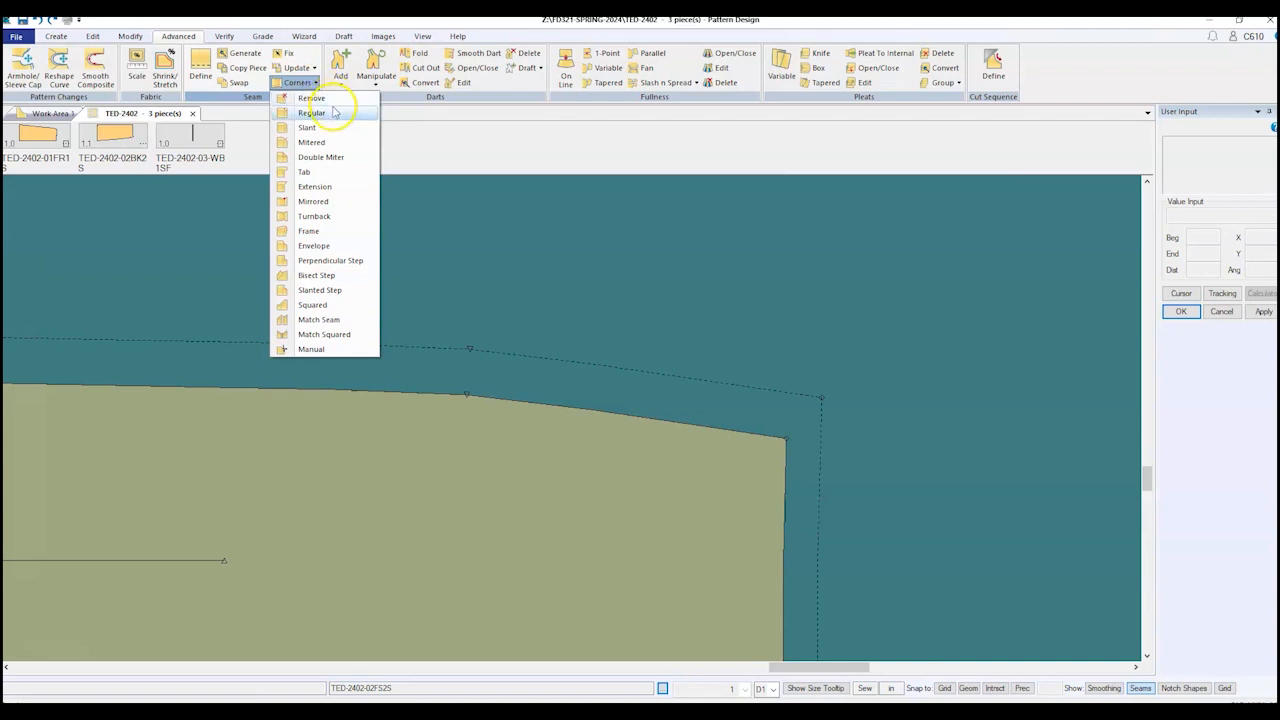
left_click(334, 112)
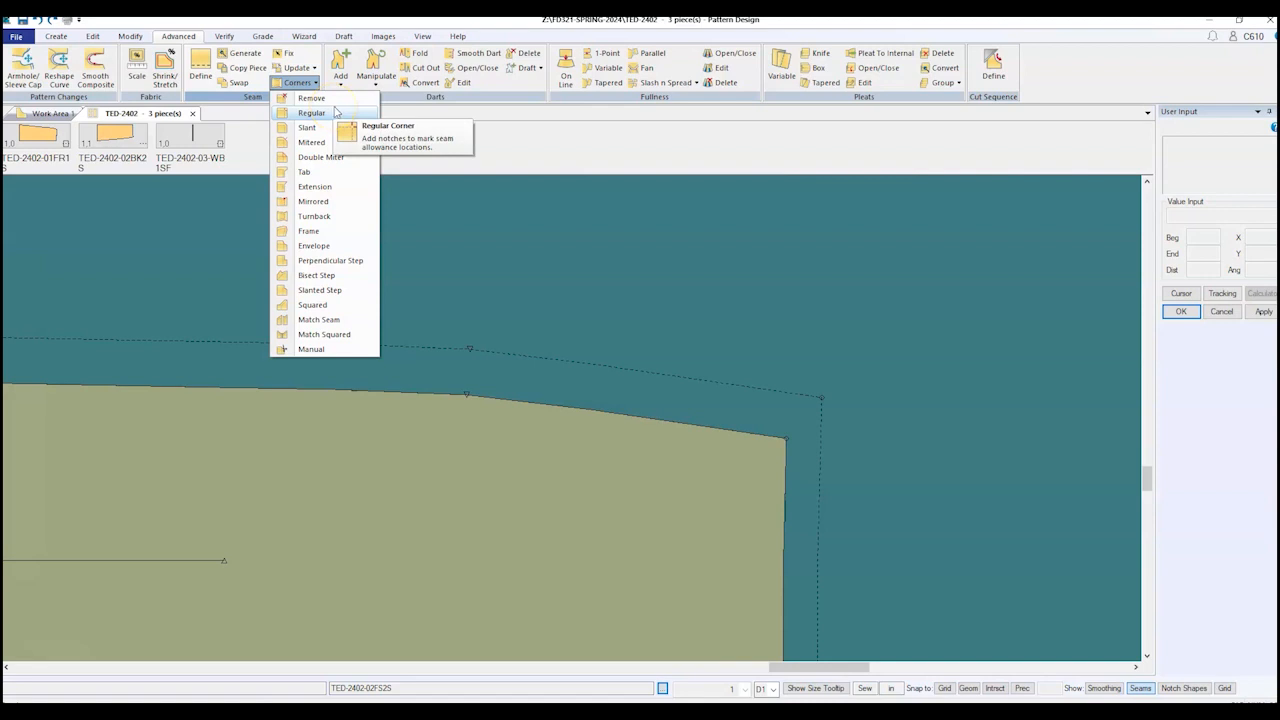
left_click(336, 112)
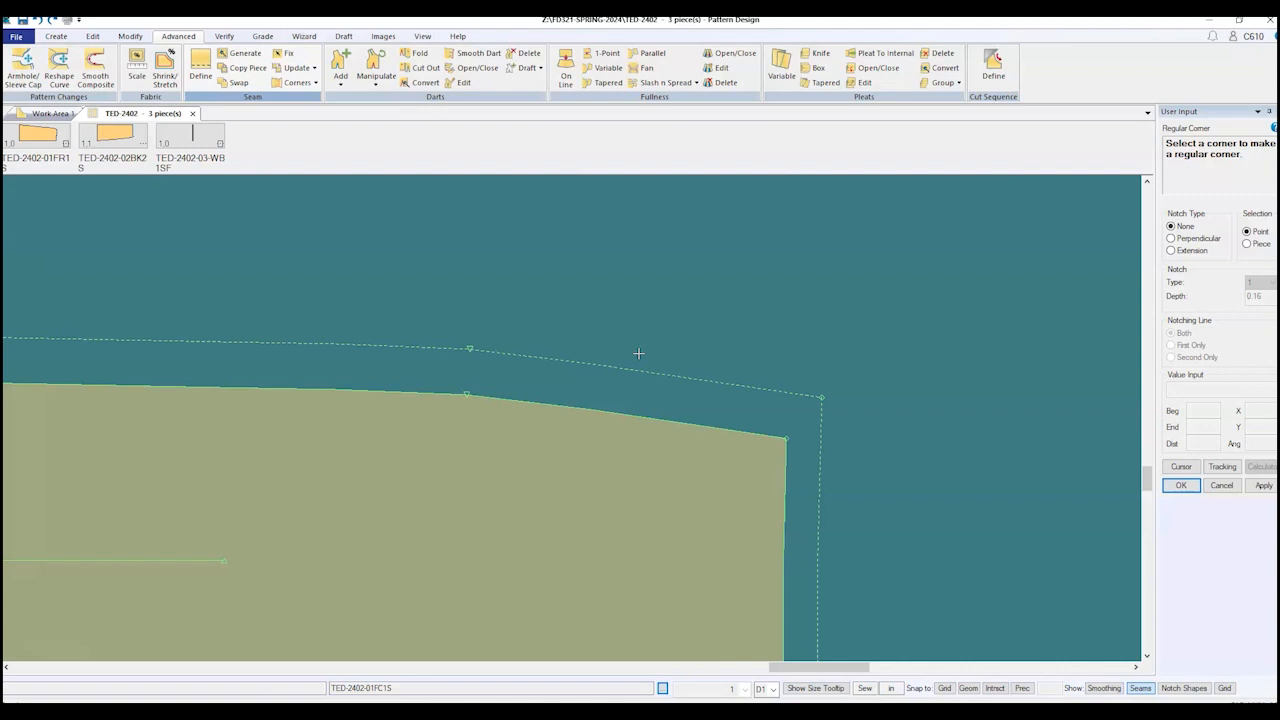
left_click(1172, 251)
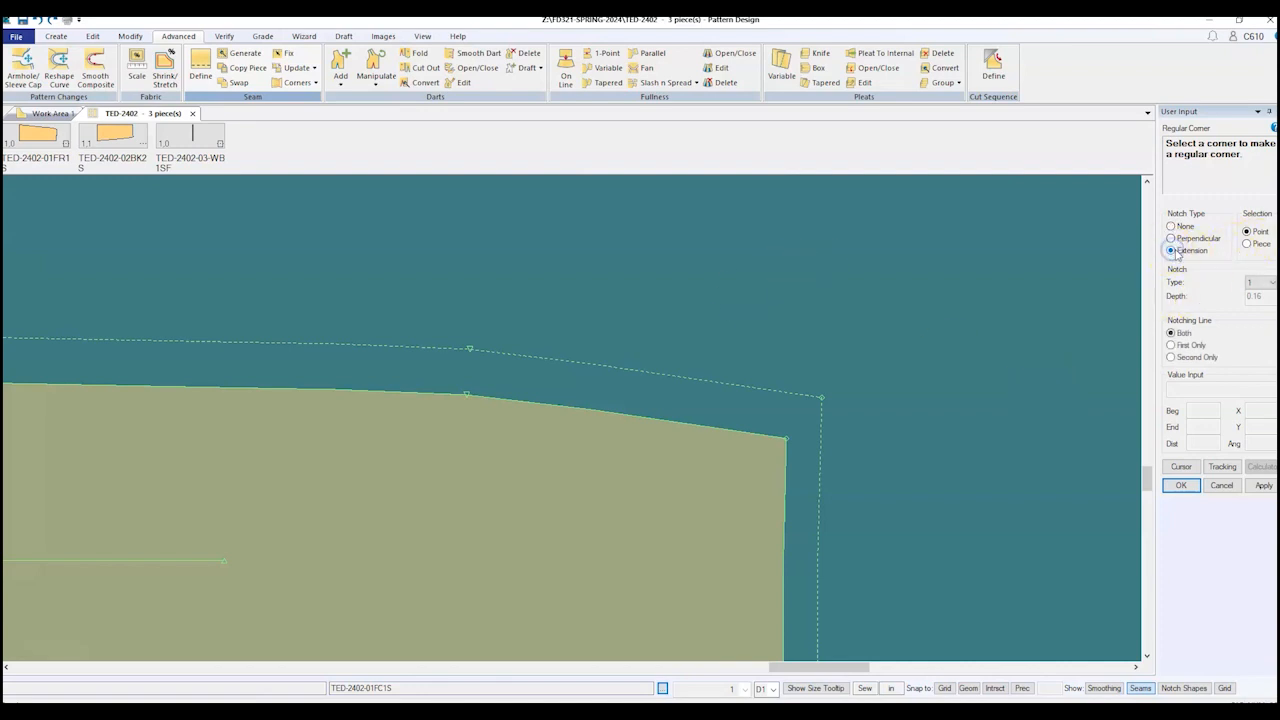
left_click(1171, 357)
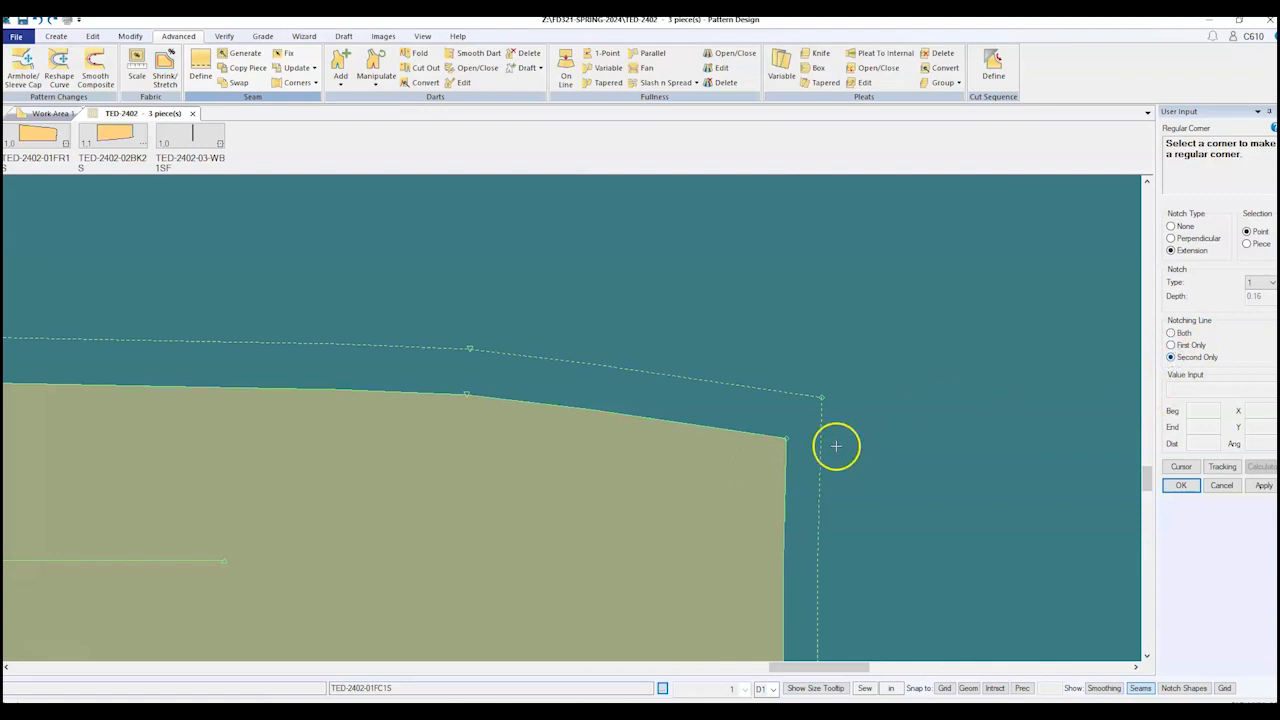
left_click_drag(745, 435, 790, 437)
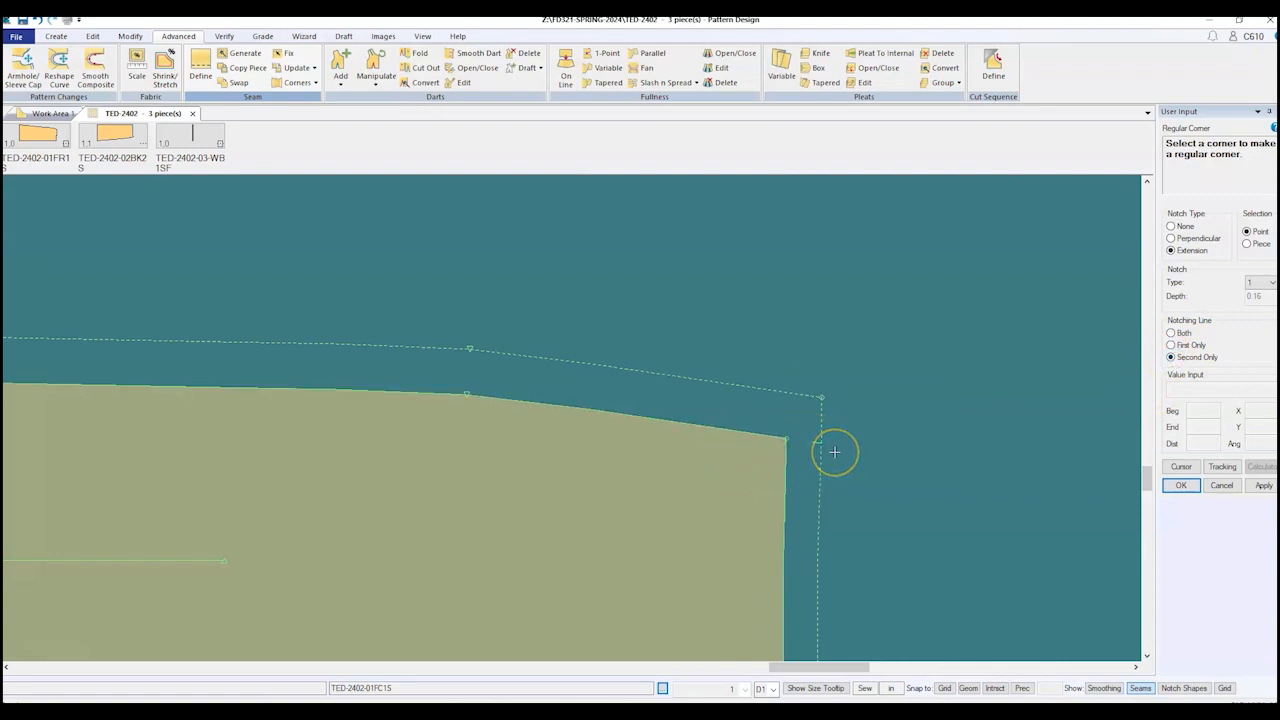
left_click(863, 437)
scroll(914, 520, "down", 6)
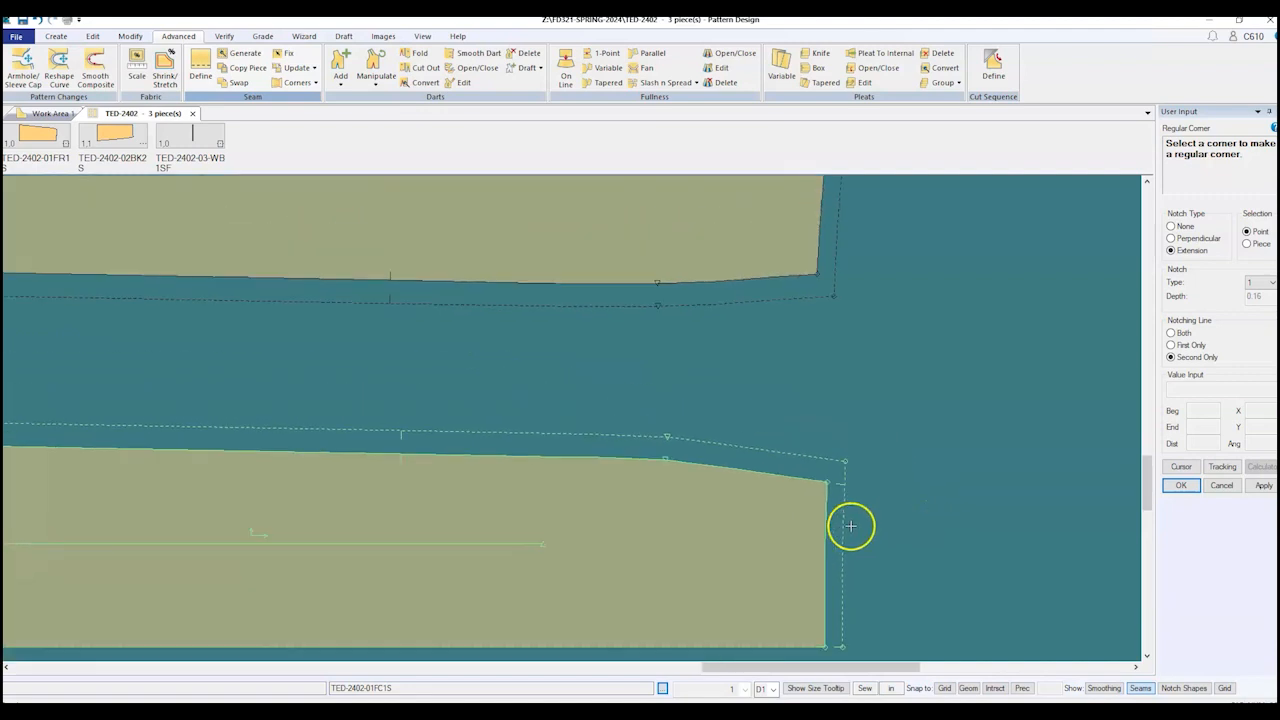
scroll(850, 526, "down", 2)
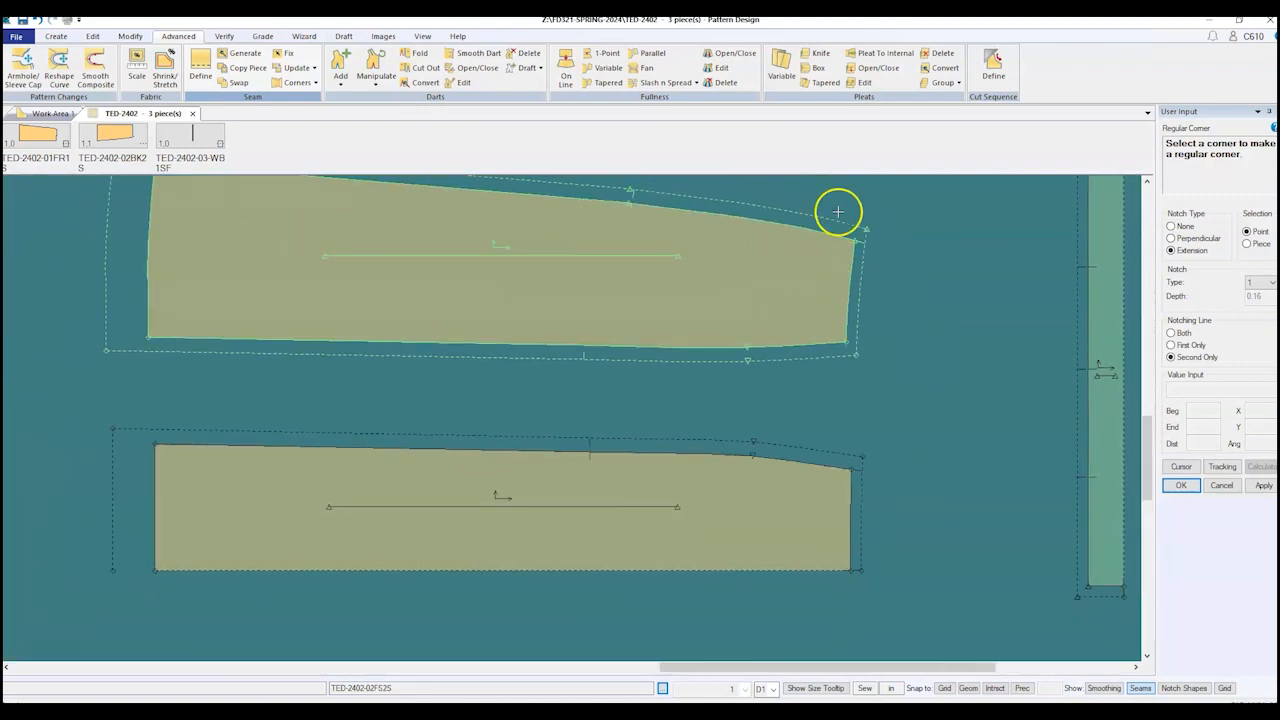
scroll(838, 211, "up", 4)
left_click(1172, 345)
left_click(837, 480)
scroll(860, 566, "down", 3)
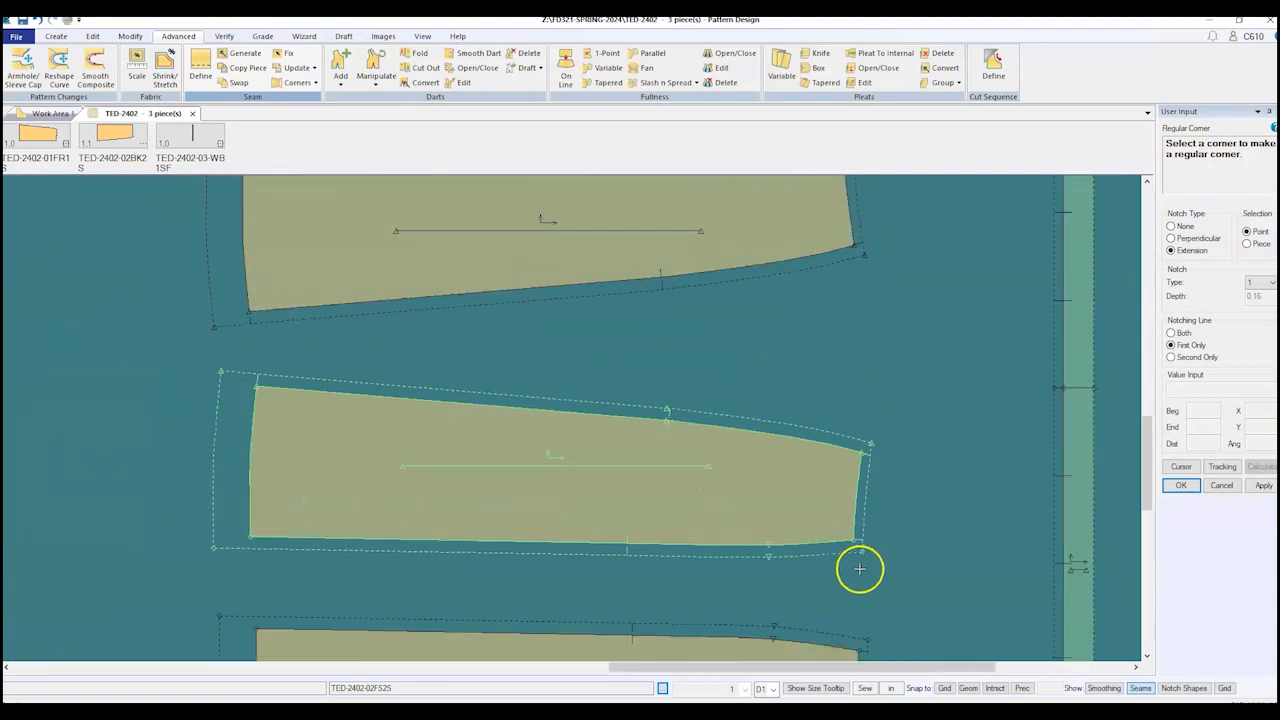
scroll(858, 567, "down", 3)
scroll(874, 209, "up", 5)
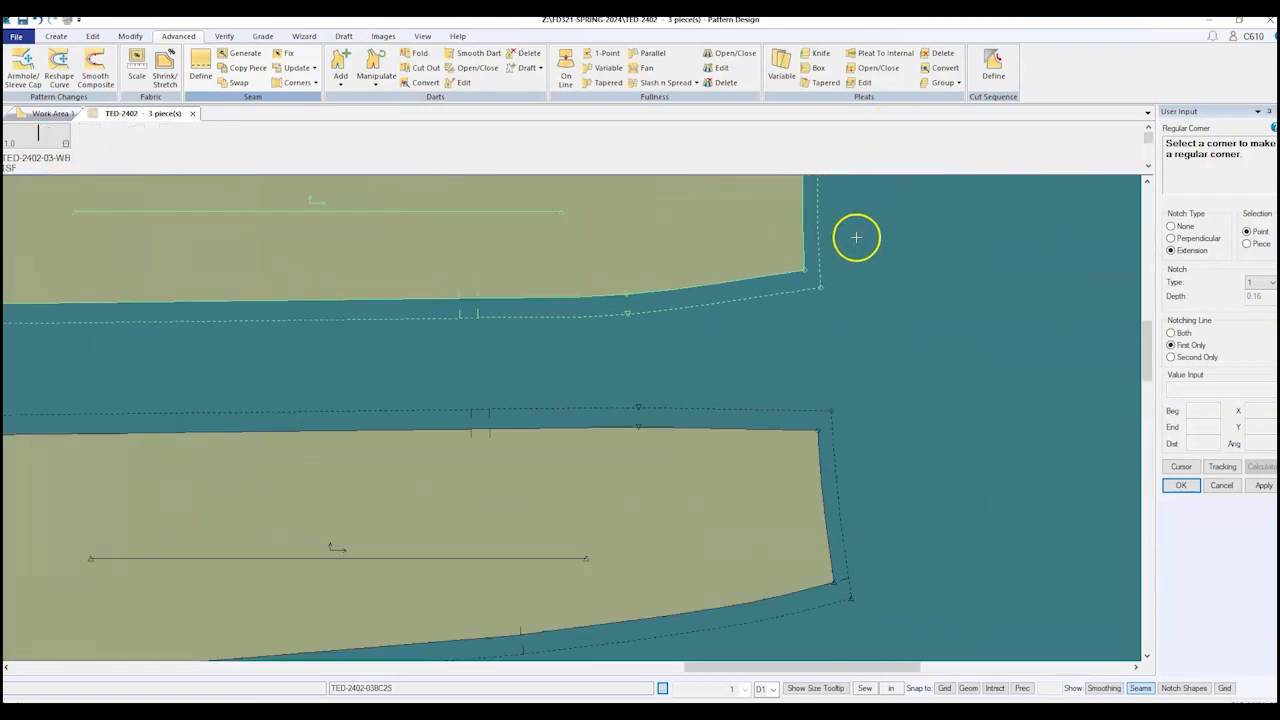
scroll(857, 238, "up", 2)
left_click(1171, 357)
left_click(810, 484)
left_click(1171, 345)
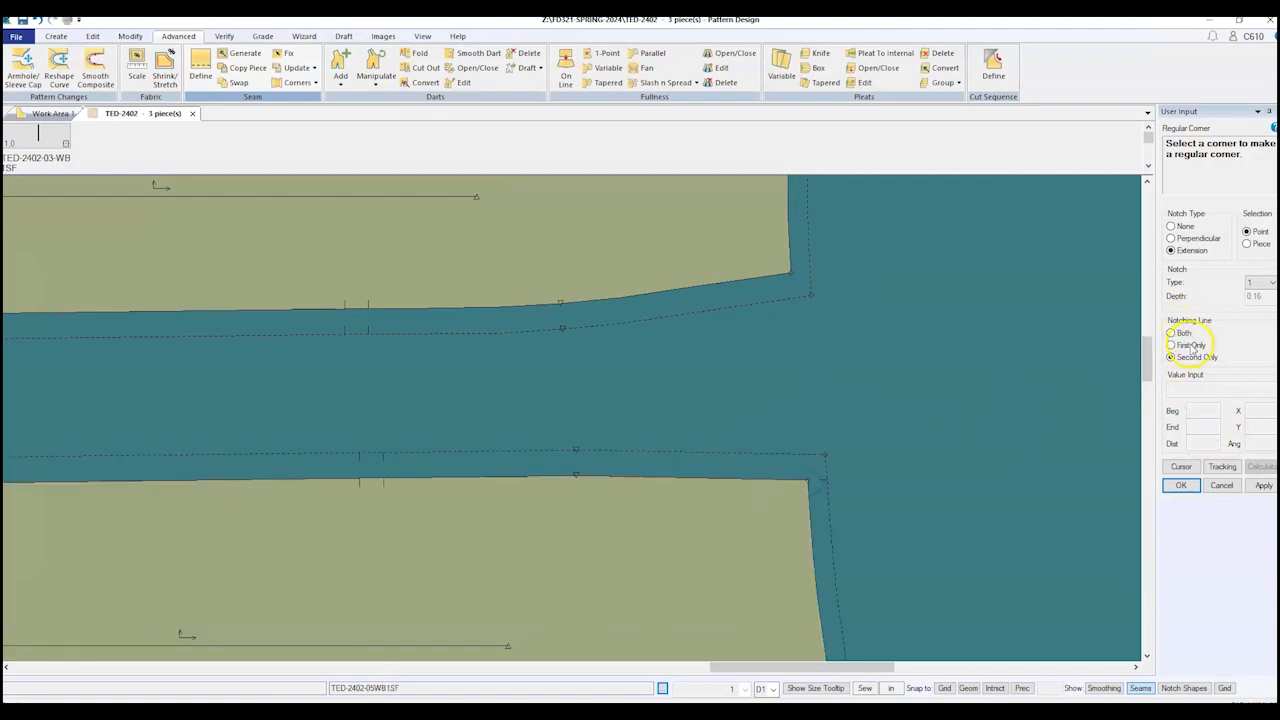
left_click(790, 272)
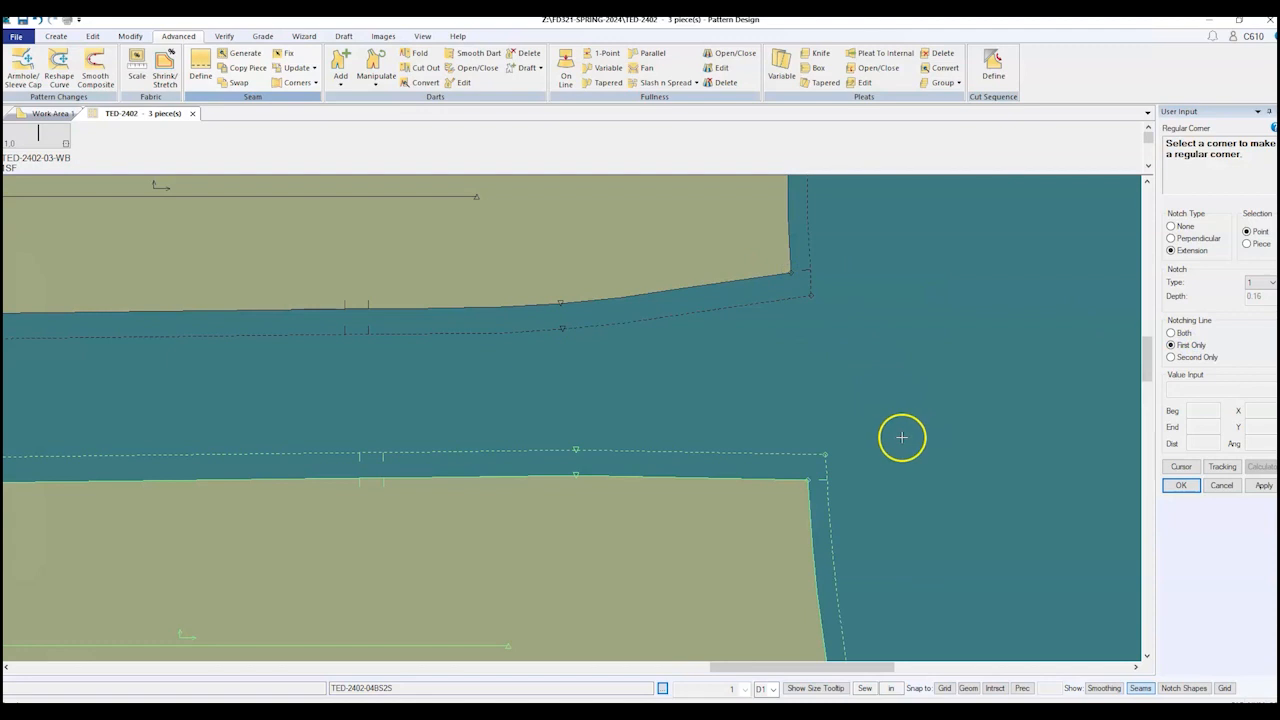
scroll(900, 420, "down", 3)
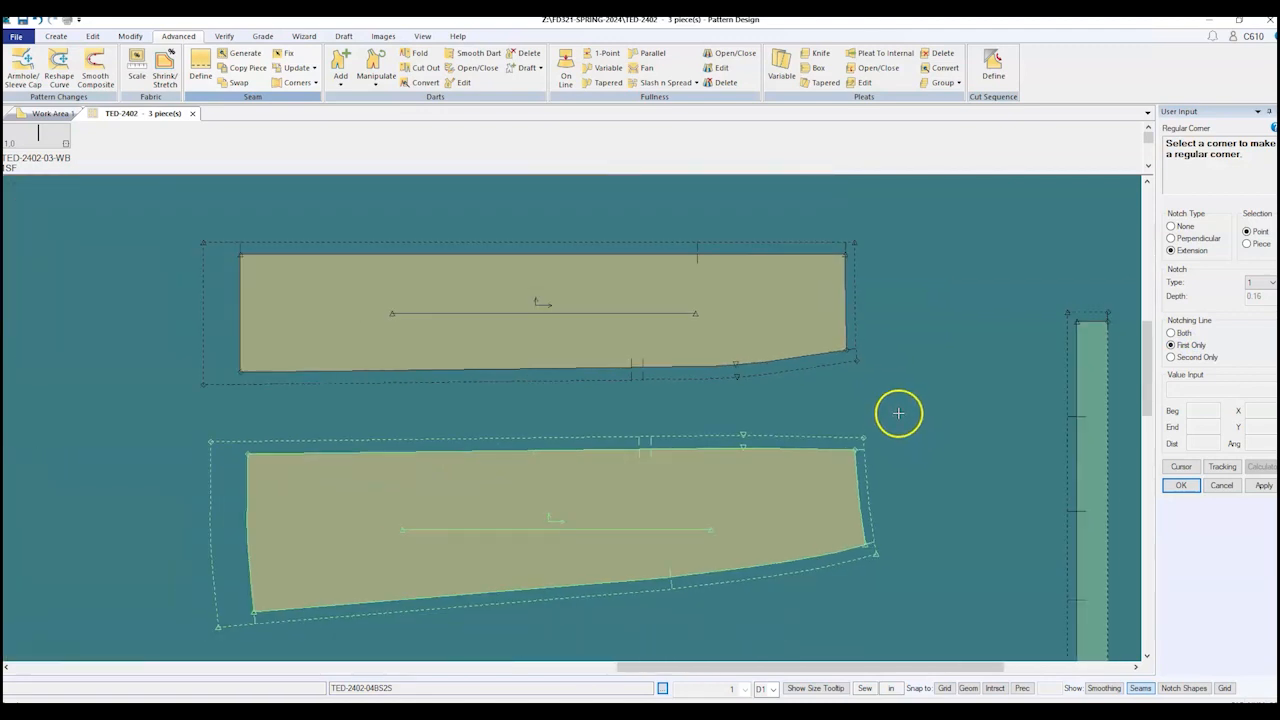
scroll(898, 413, "down", 4)
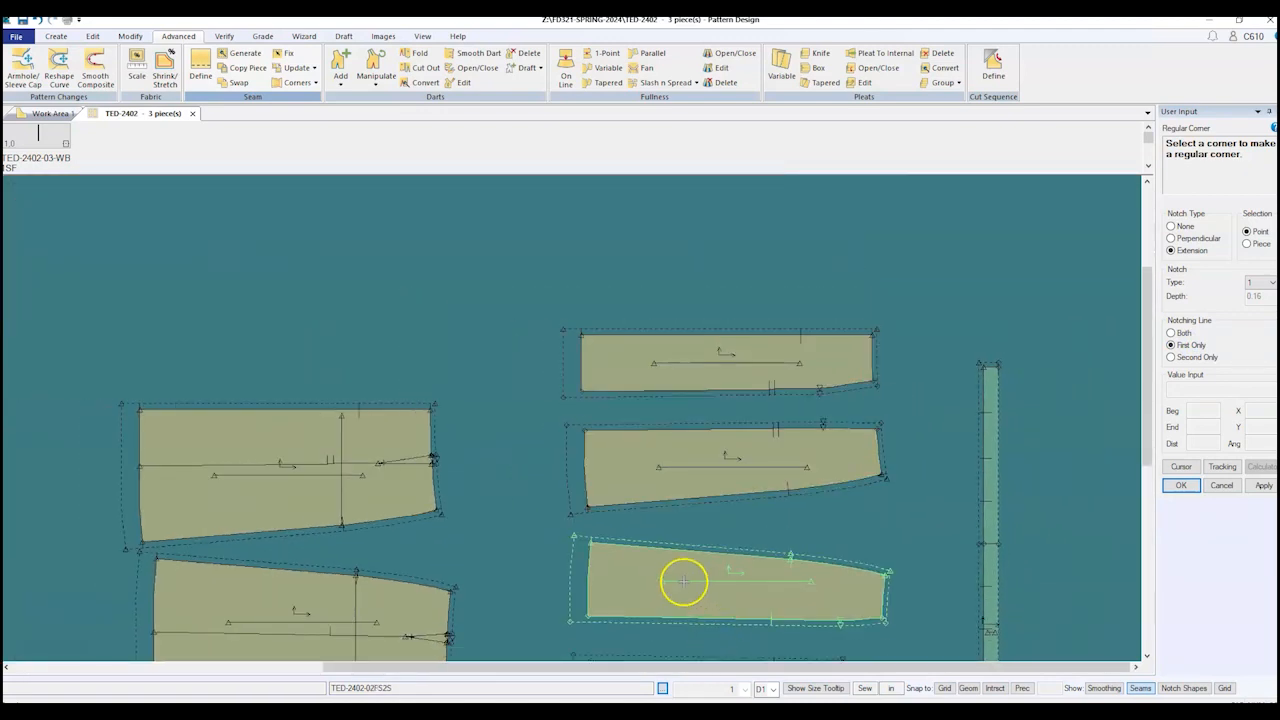
scroll(597, 543, "up", 5)
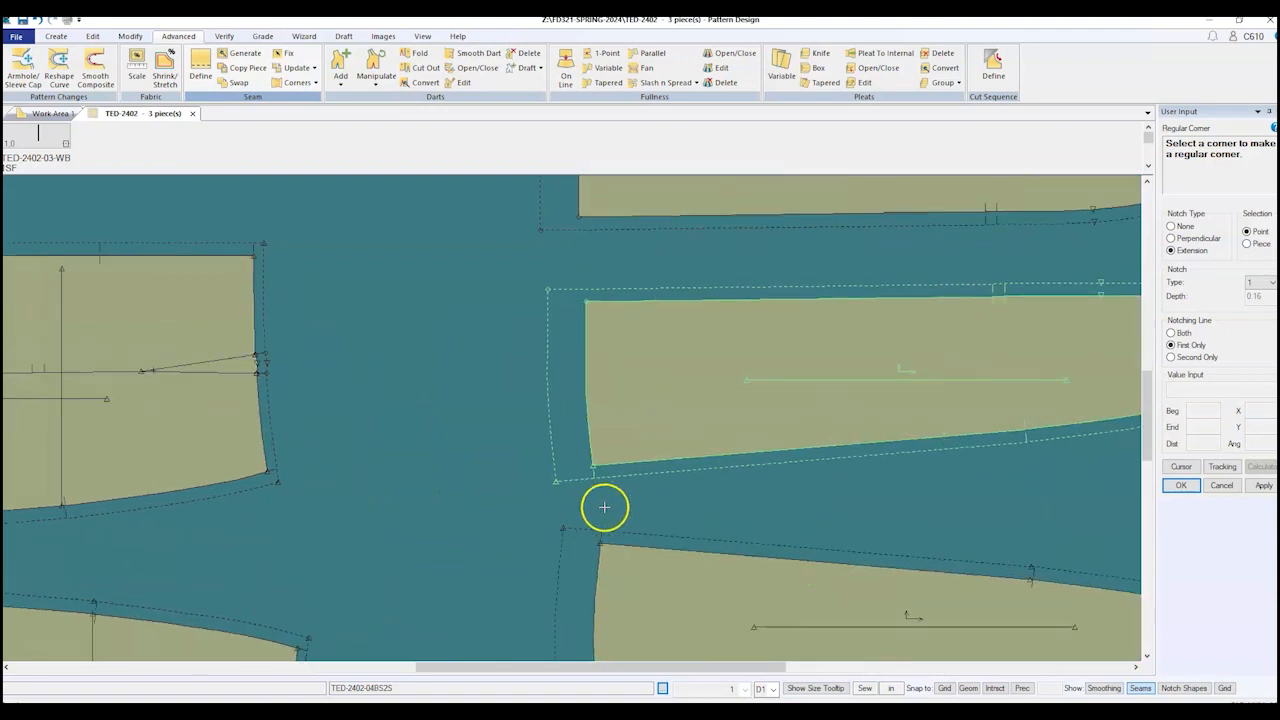
scroll(629, 580, "down", 4)
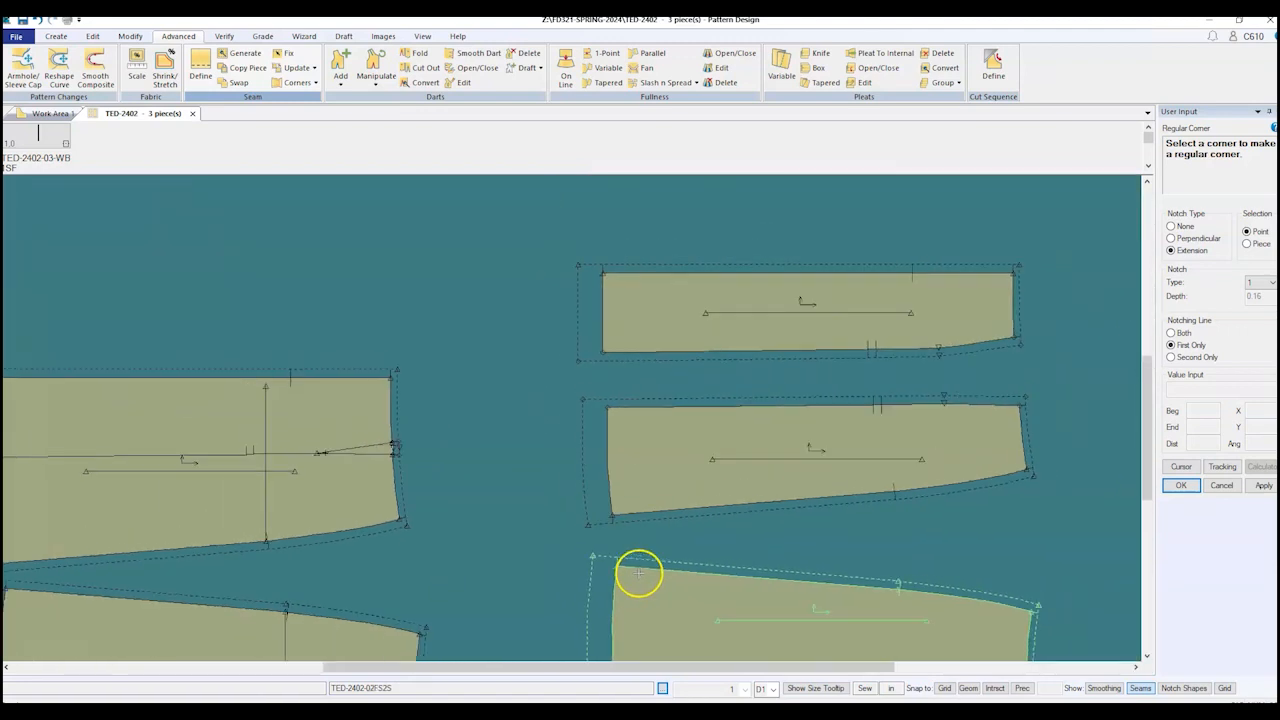
scroll(585, 405, "up", 2)
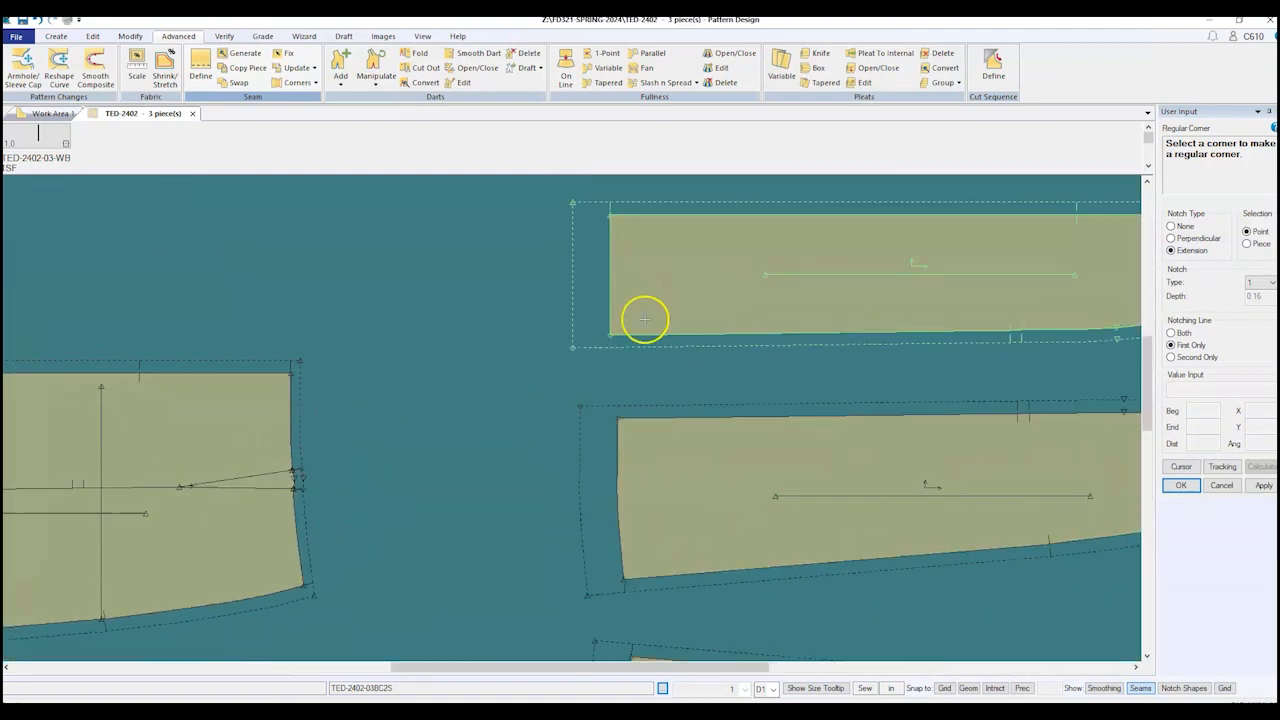
scroll(600, 335, "up", 2)
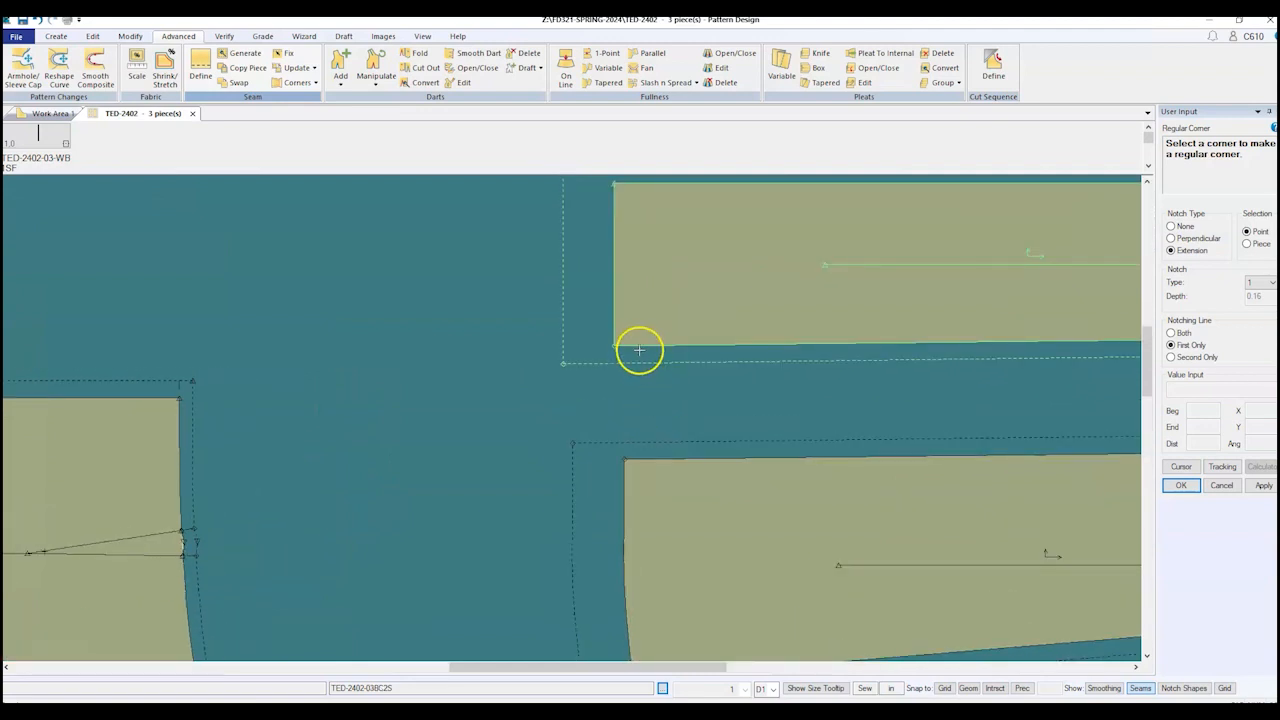
left_click(613, 345)
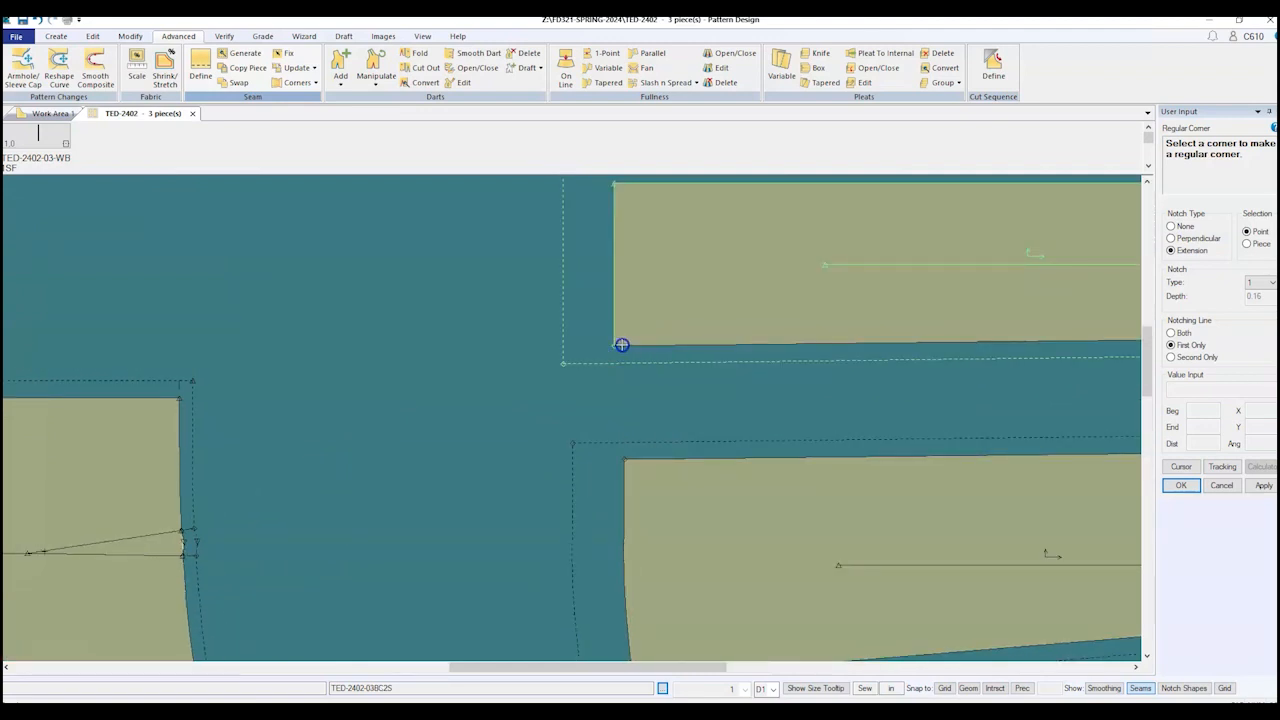
left_click(1188, 360)
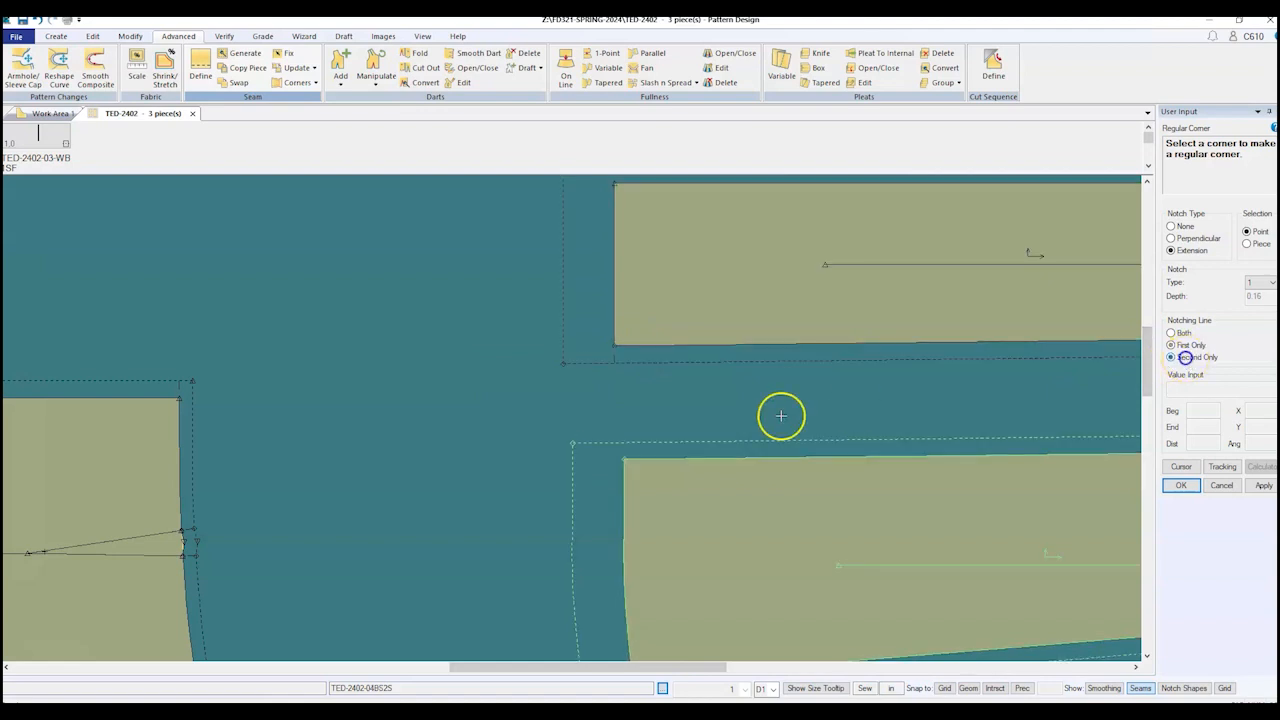
scroll(471, 460, "down", 2)
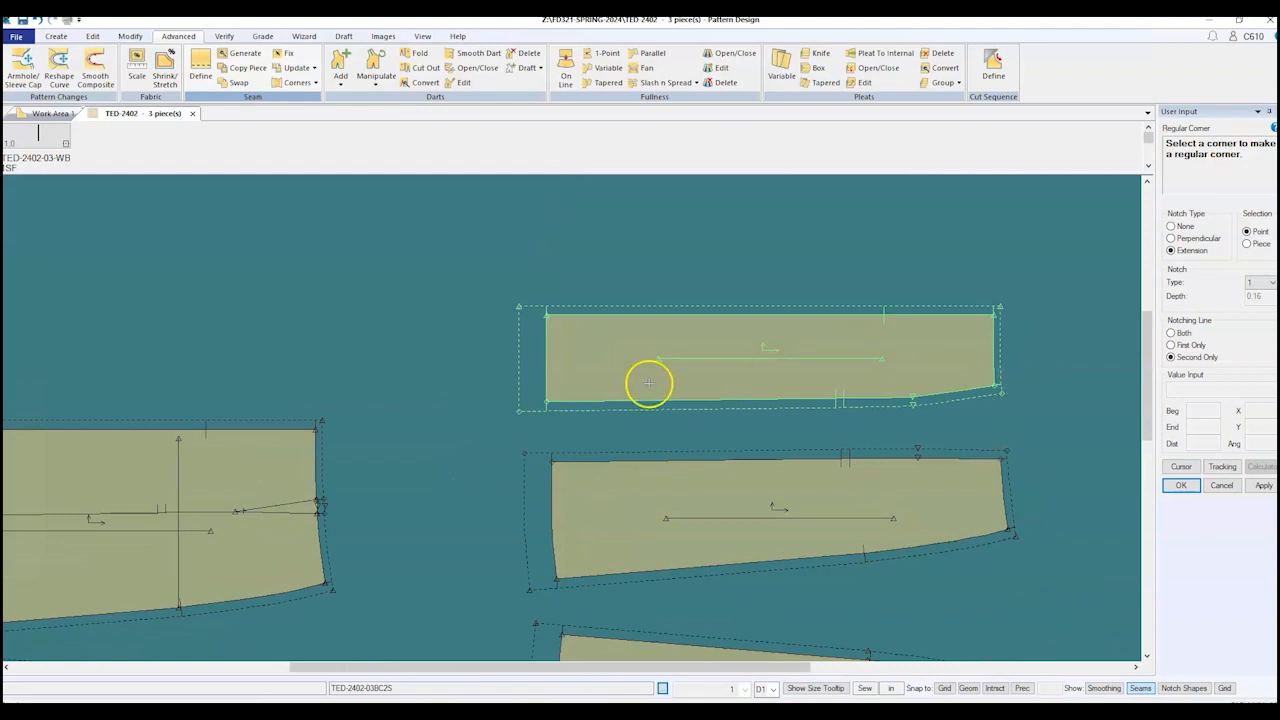
scroll(509, 400, "up", 3)
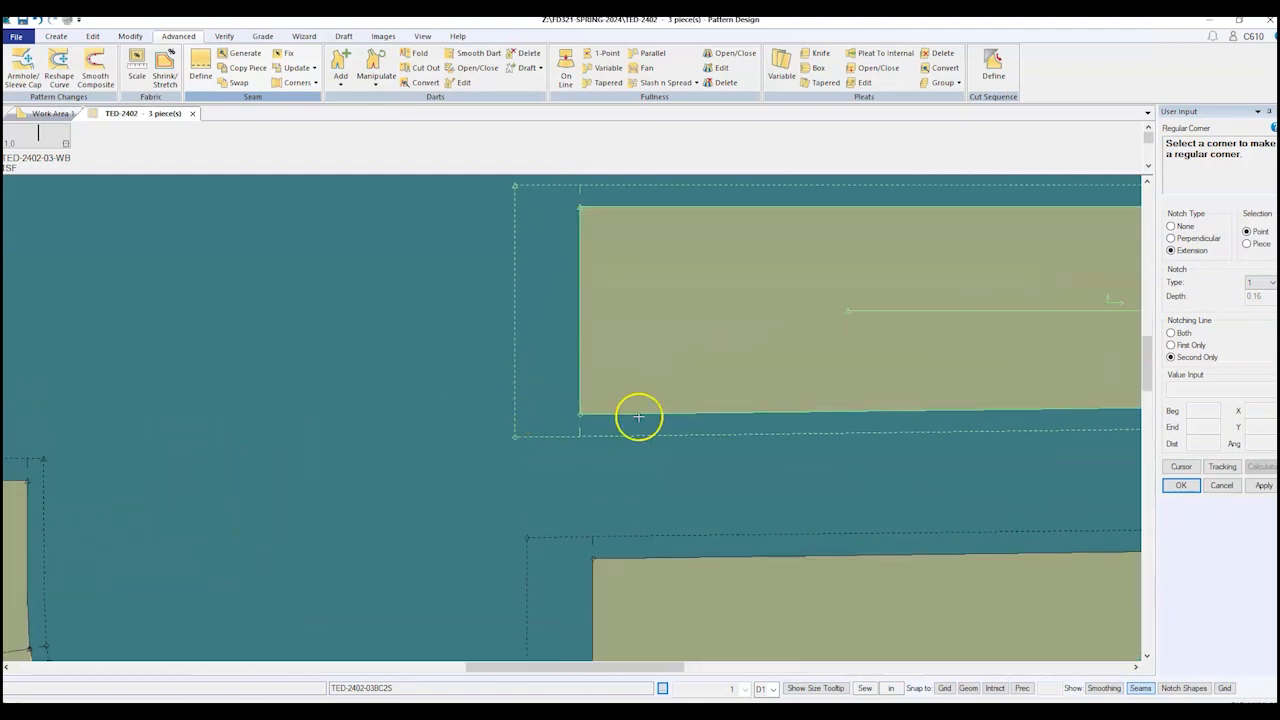
left_click(1170, 332)
left_click(580, 413)
scroll(407, 448, "down", 3)
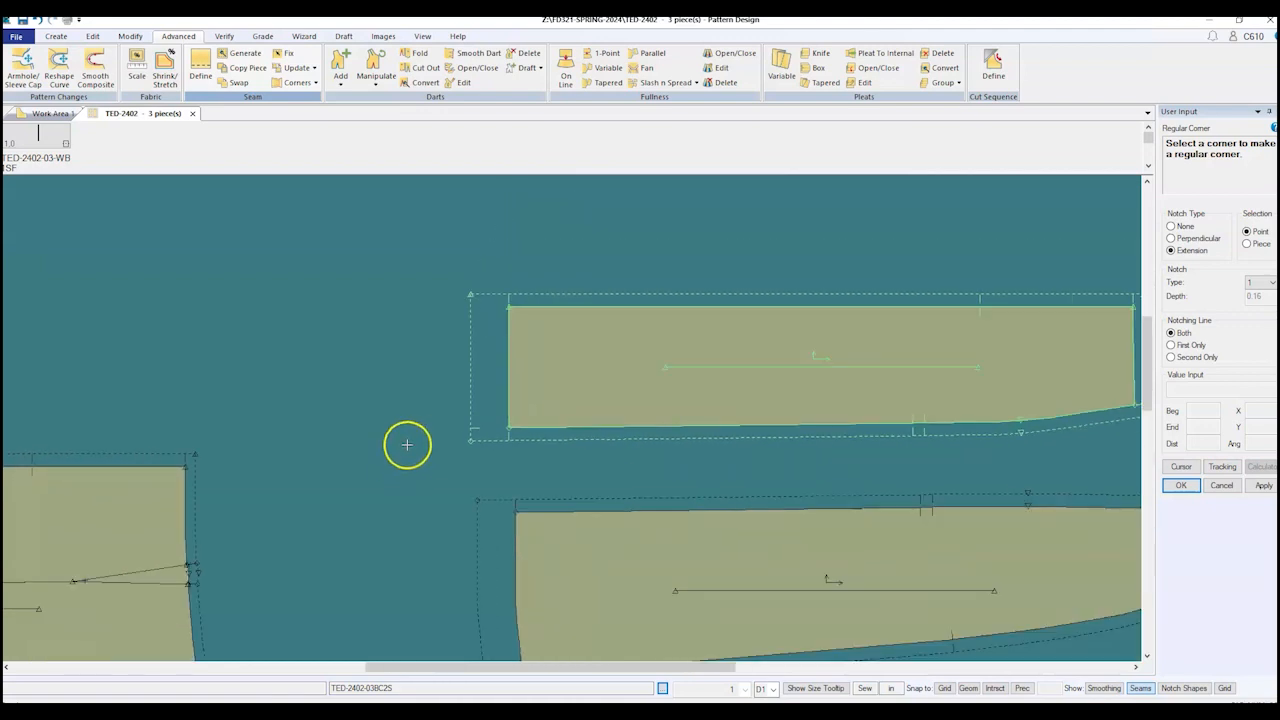
scroll(407, 444, "down", 2)
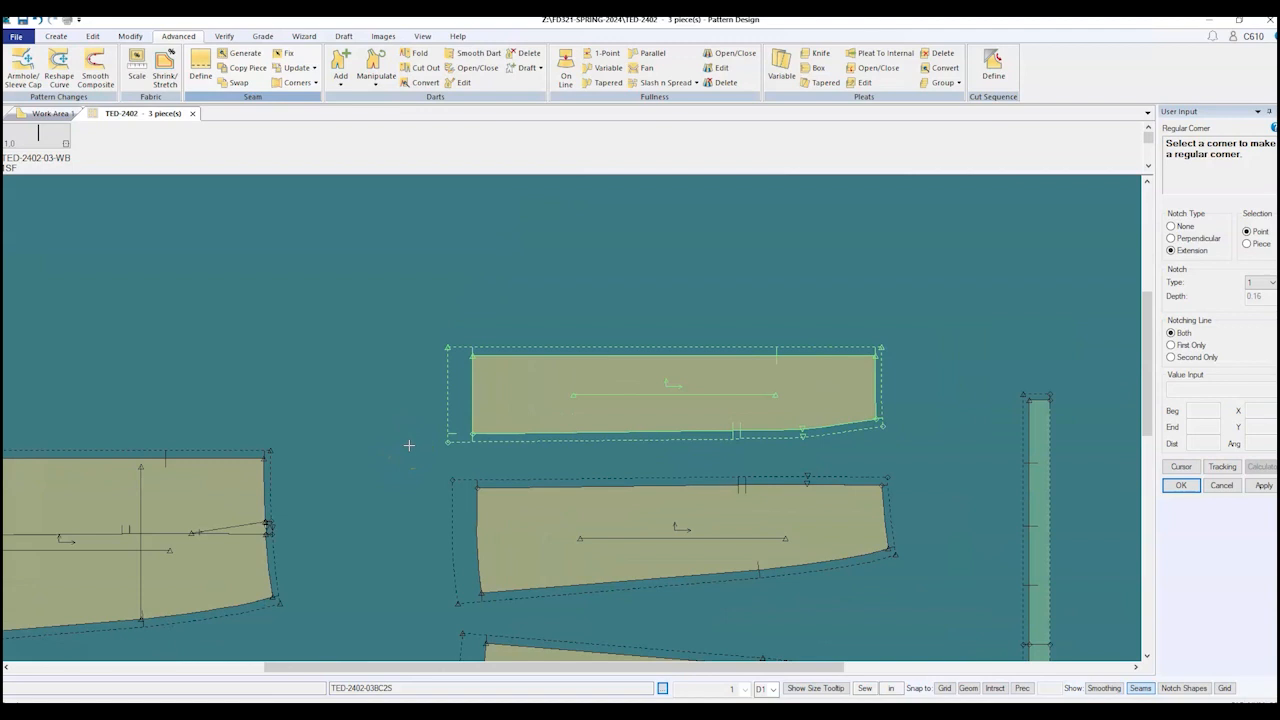
scroll(408, 405, "down", 2)
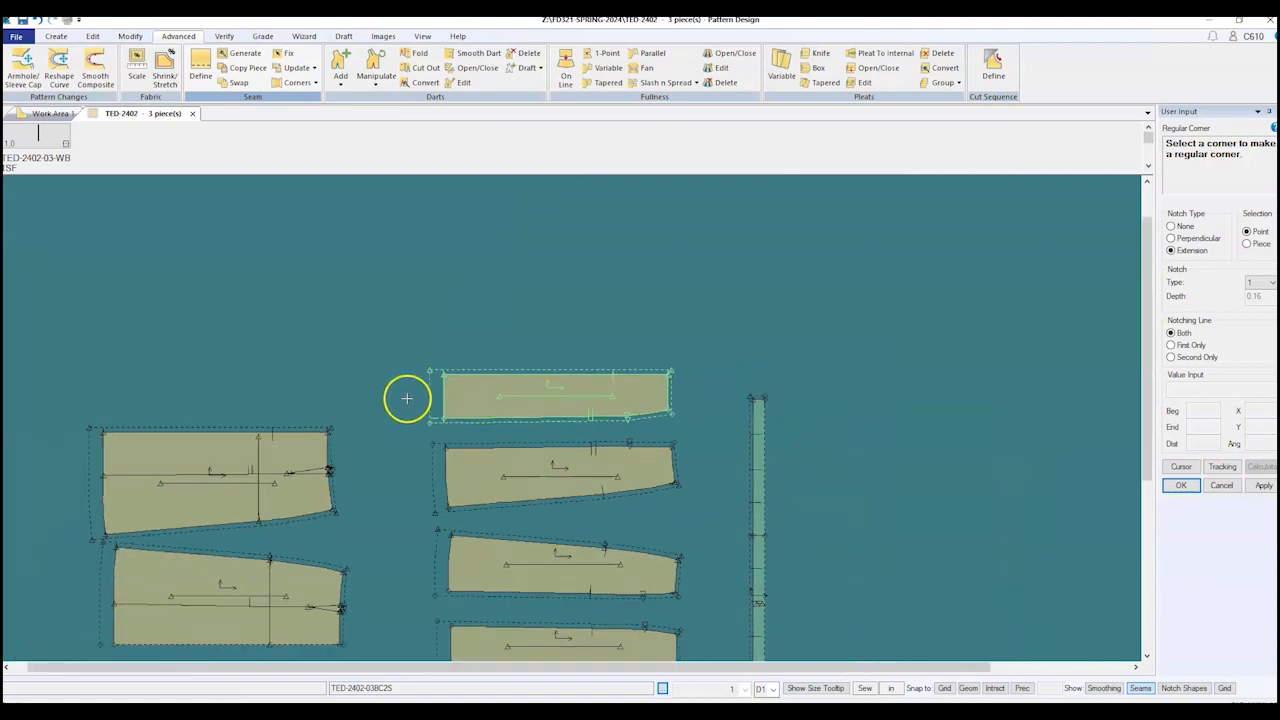
scroll(438, 622, "up", 4)
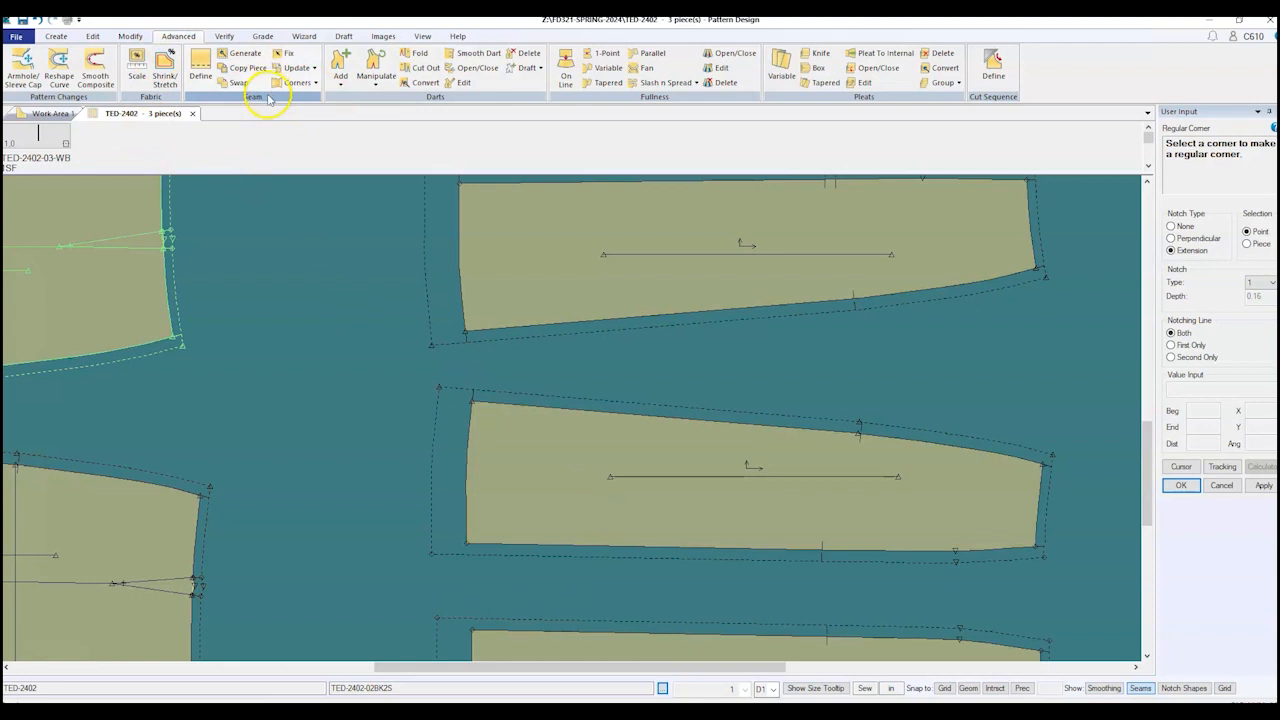
Step: Open the Corners dropdown in the Advanced tab's Seam group to see the seam corner types
left_click(316, 83)
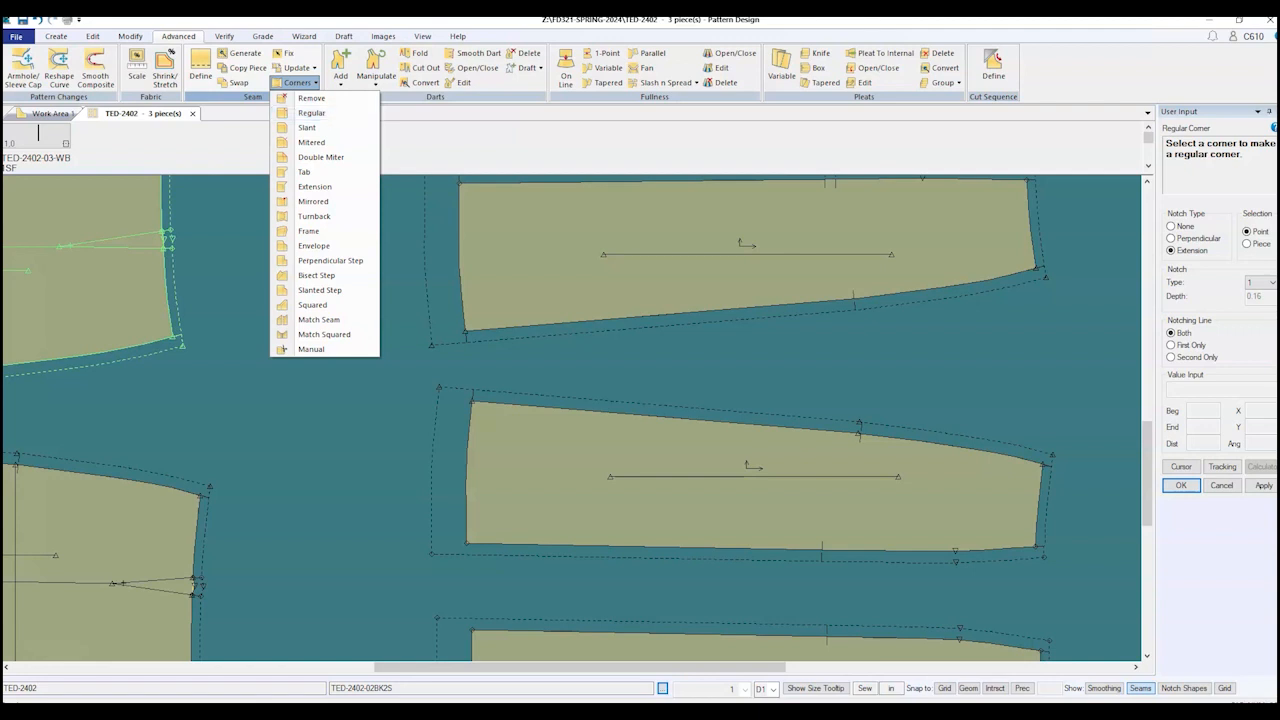
Step: In Preferences' Color tab, set the Original piece colour to white, then apply, save and close
left_click(92, 36)
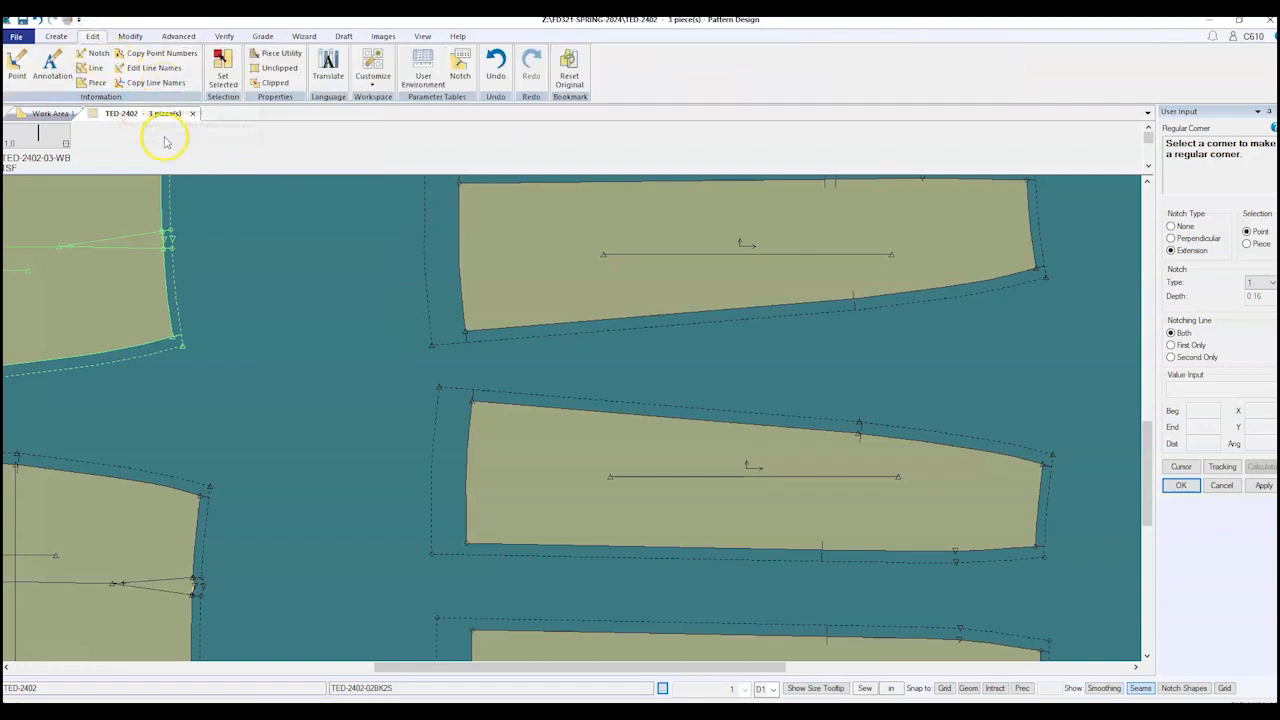
left_click(372, 72)
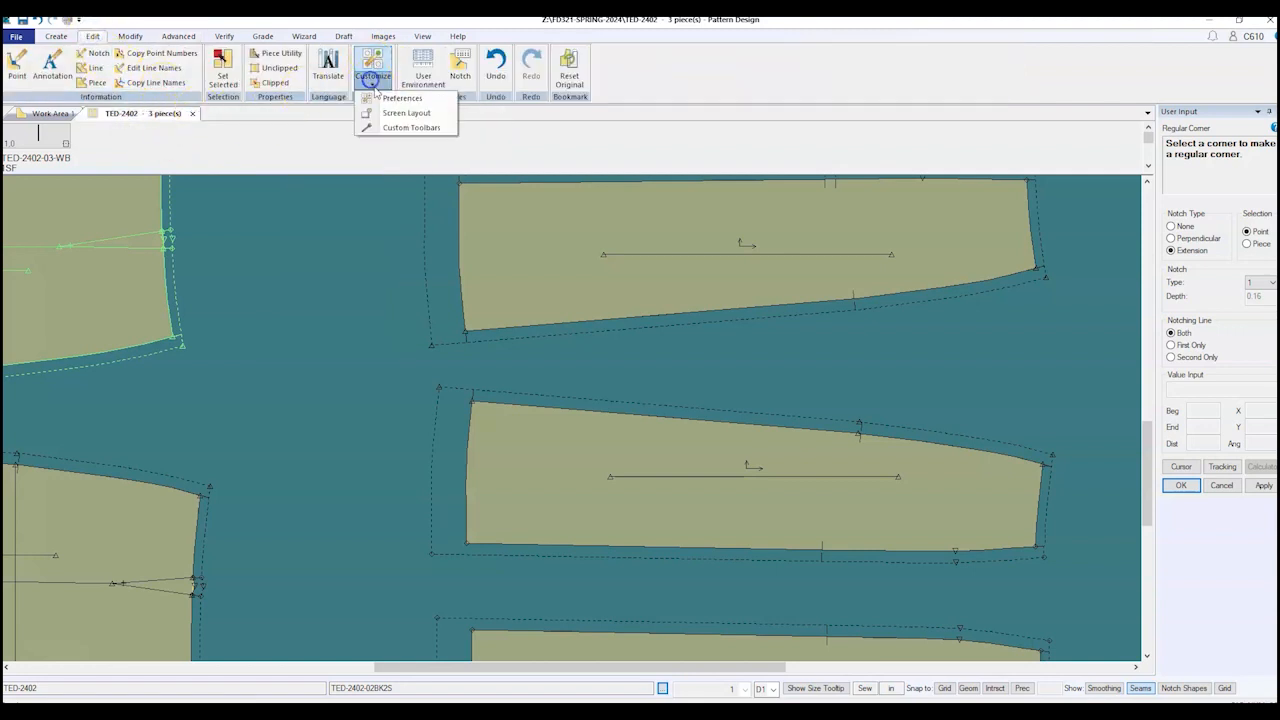
left_click(388, 104)
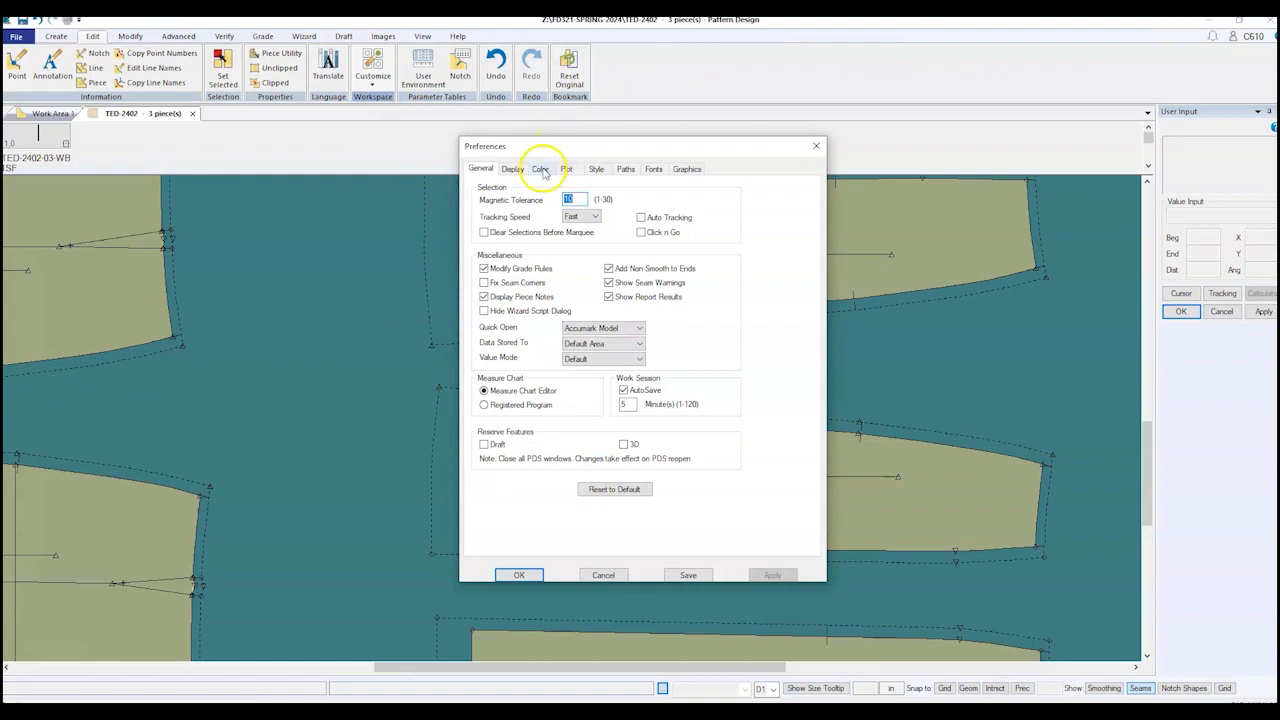
left_click(540, 168)
left_click(568, 214)
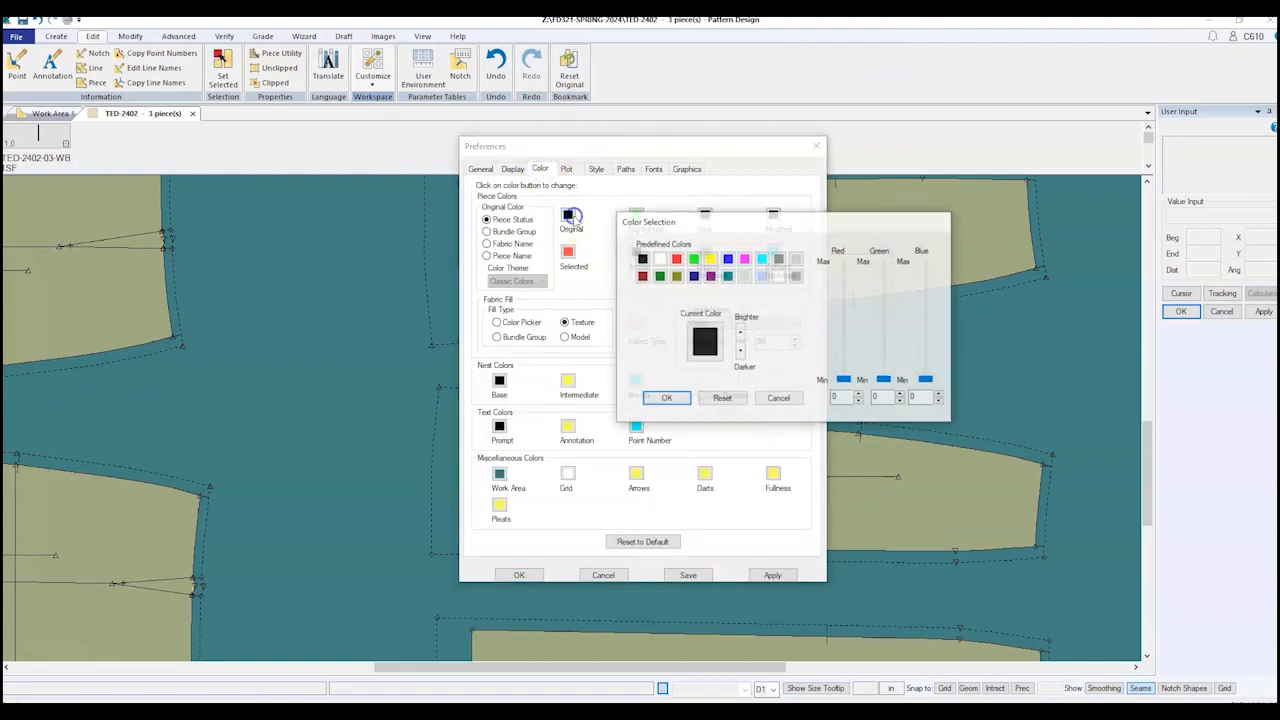
left_click(659, 259)
left_click(666, 398)
left_click(768, 575)
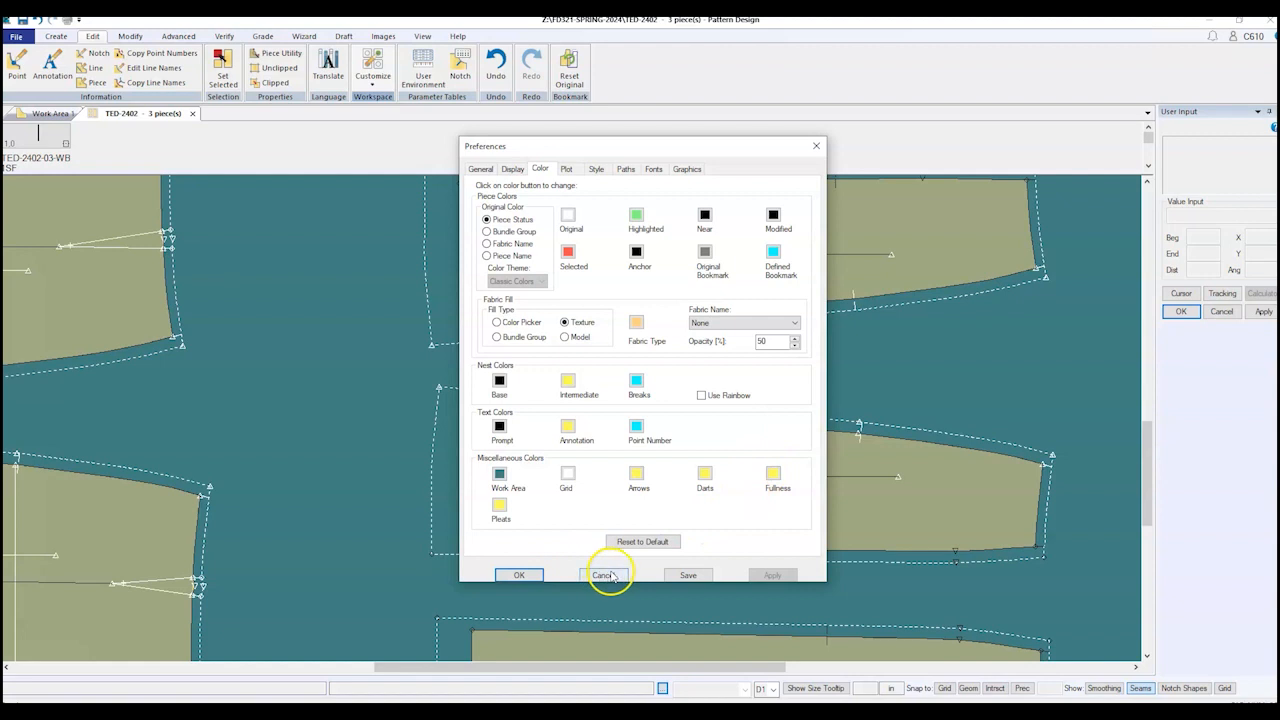
left_click(688, 575)
left_click(520, 574)
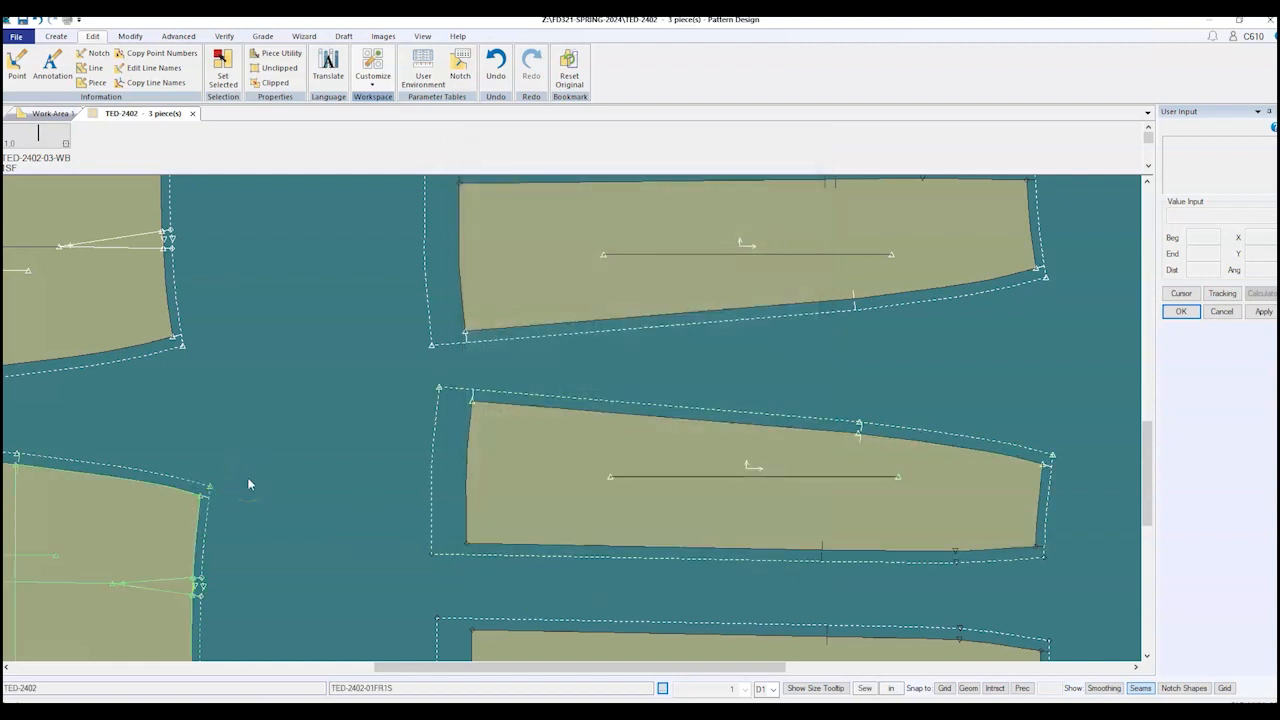
left_click(423, 429)
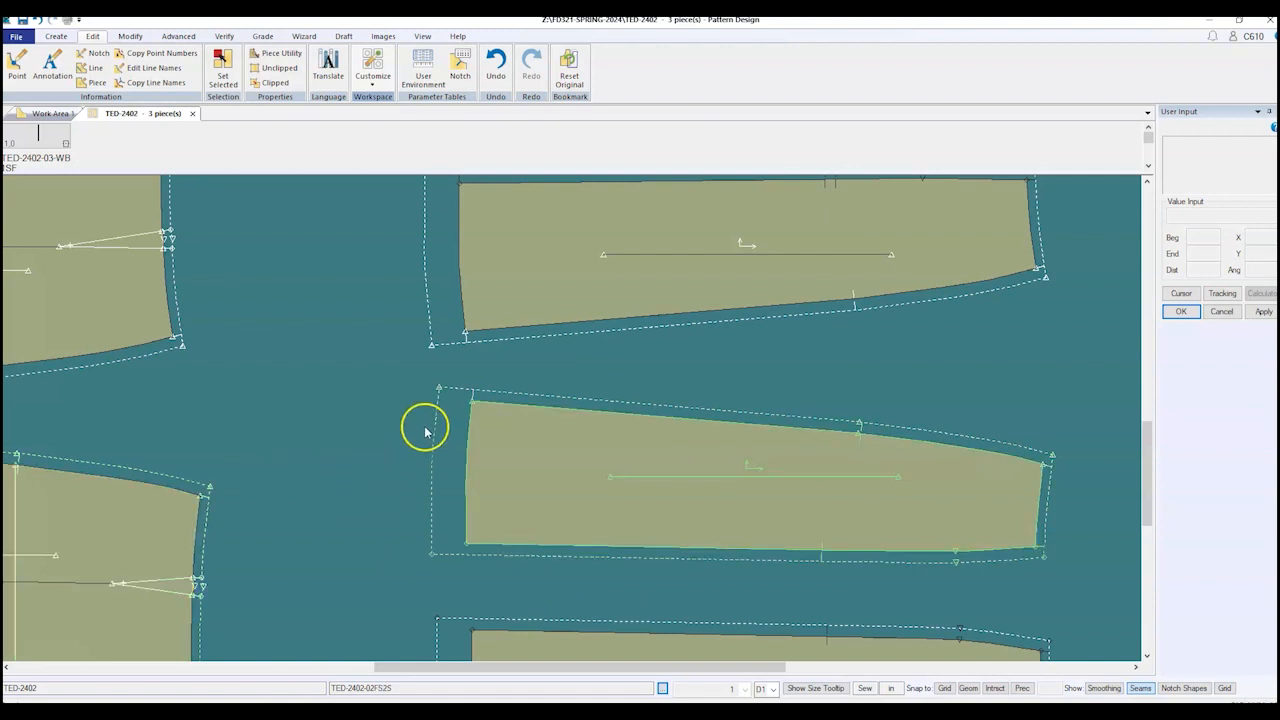
scroll(423, 429, "down", 3)
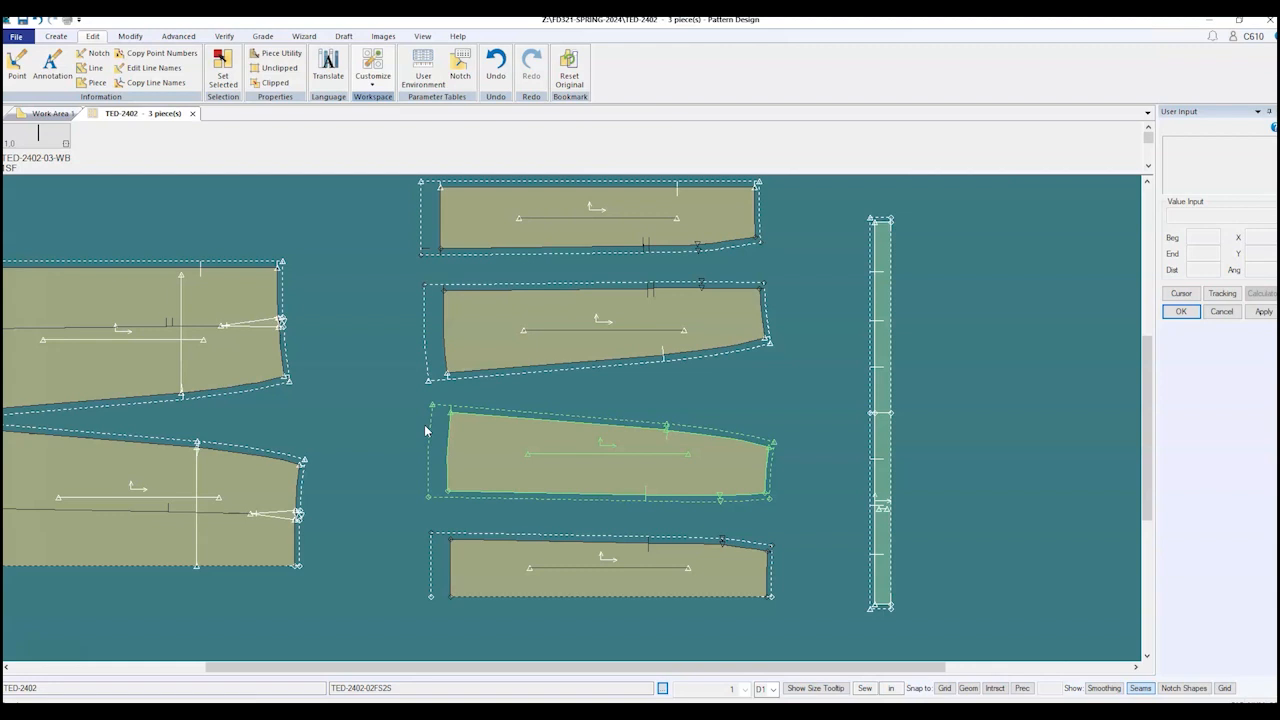
scroll(770, 630, "up", 4)
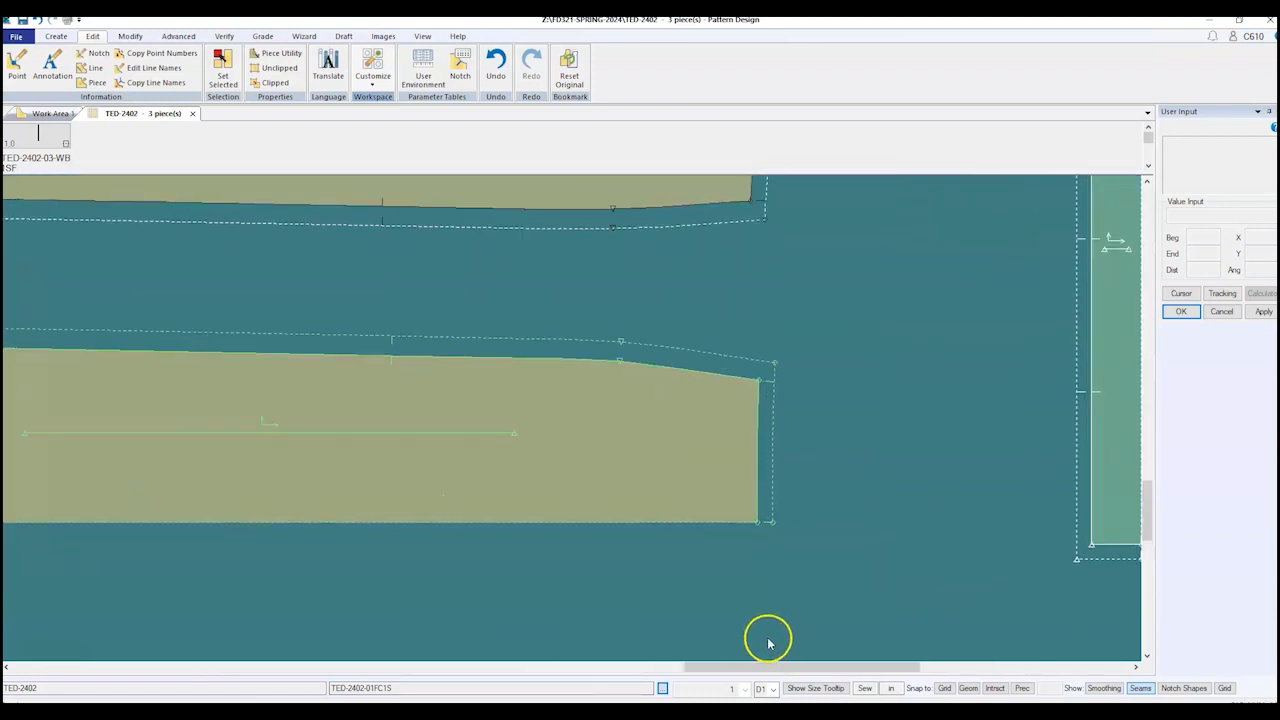
scroll(768, 642, "up", 1)
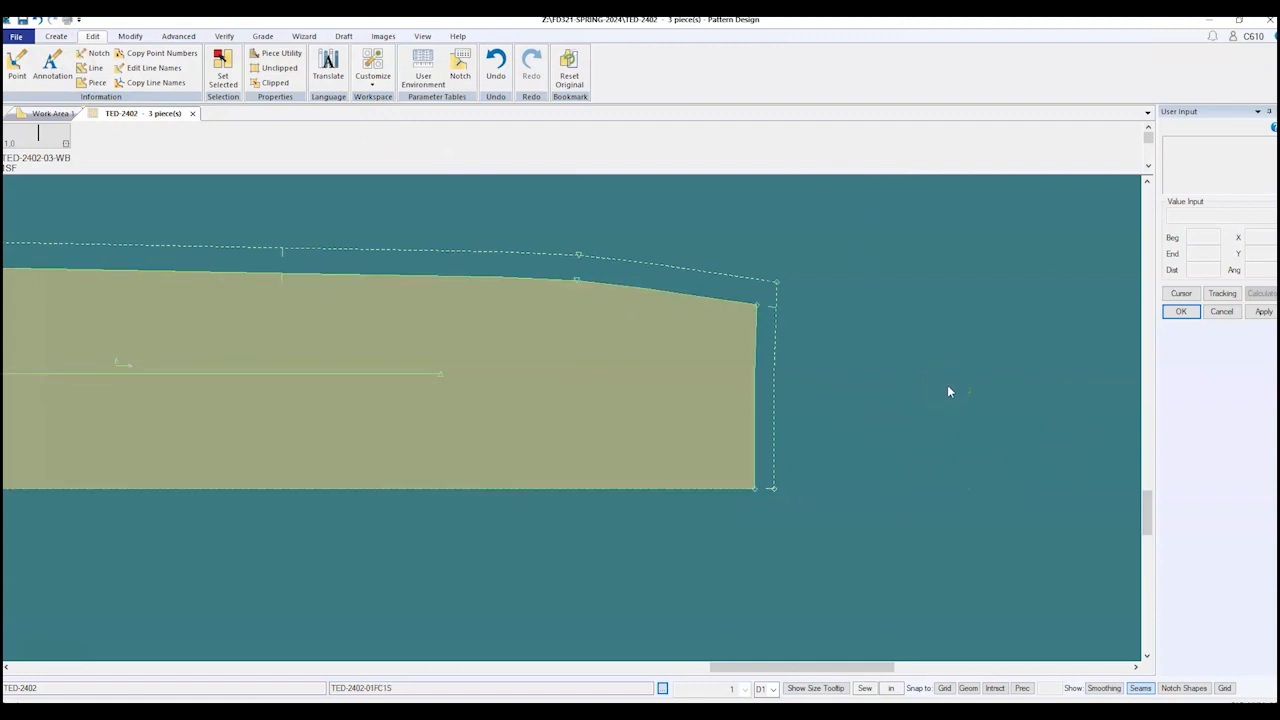
scroll(986, 400, "down", 1)
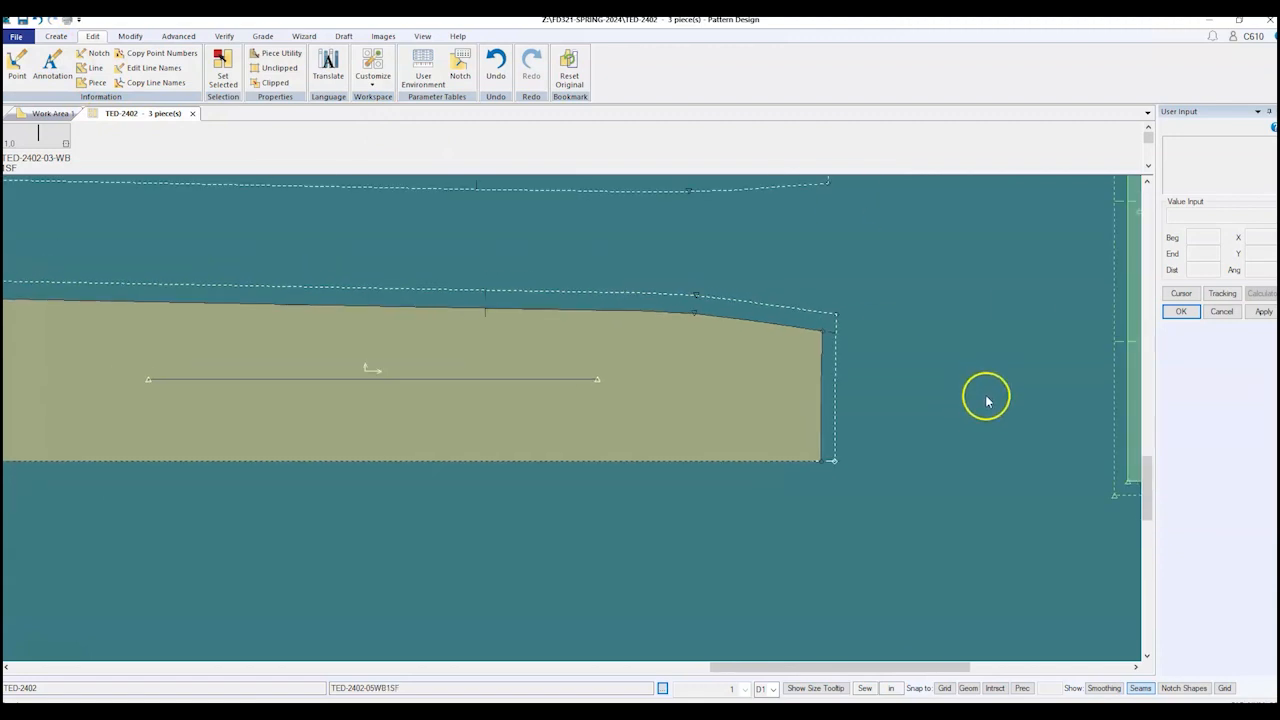
scroll(986, 400, "down", 2)
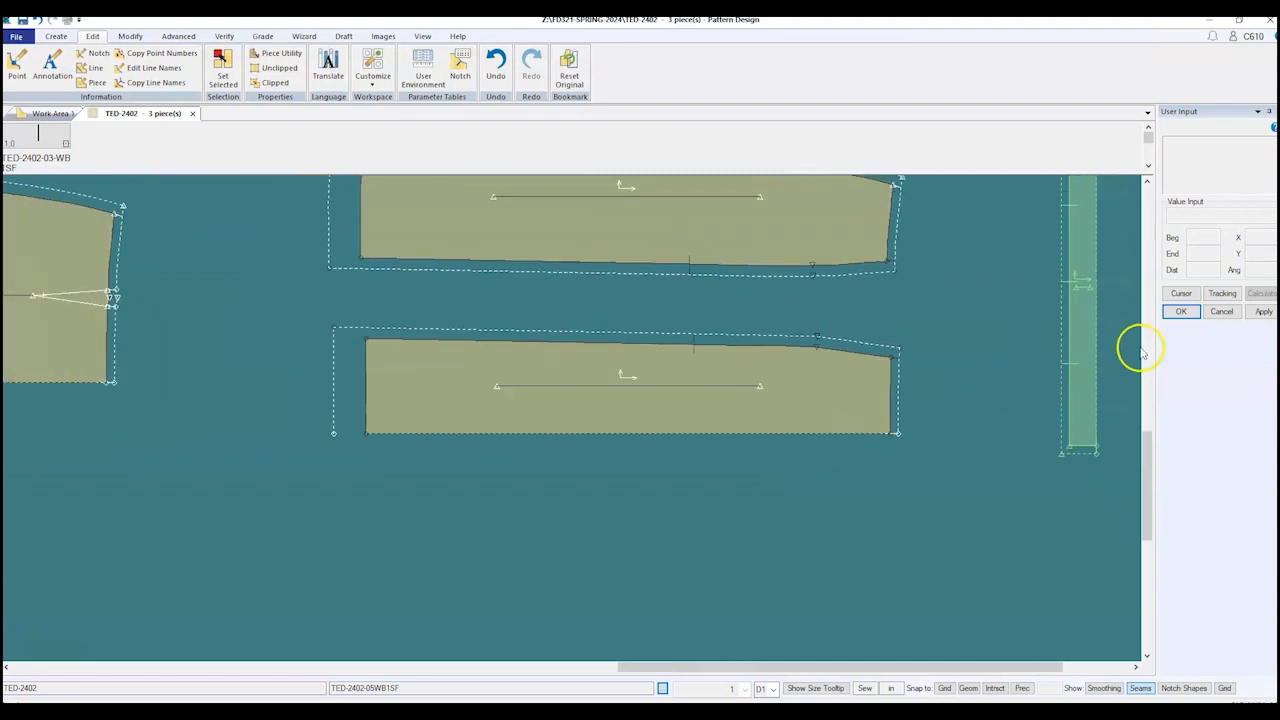
left_click_drag(1149, 457, 1150, 418)
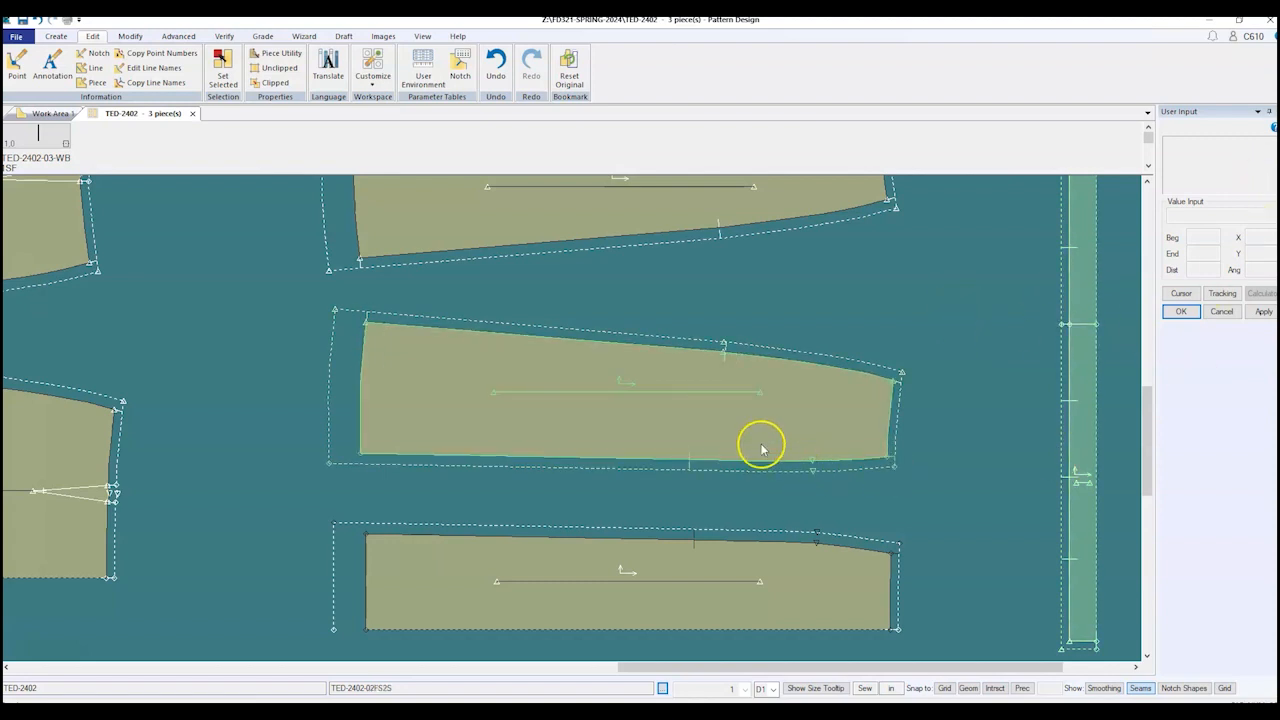
scroll(777, 451, "down", 3)
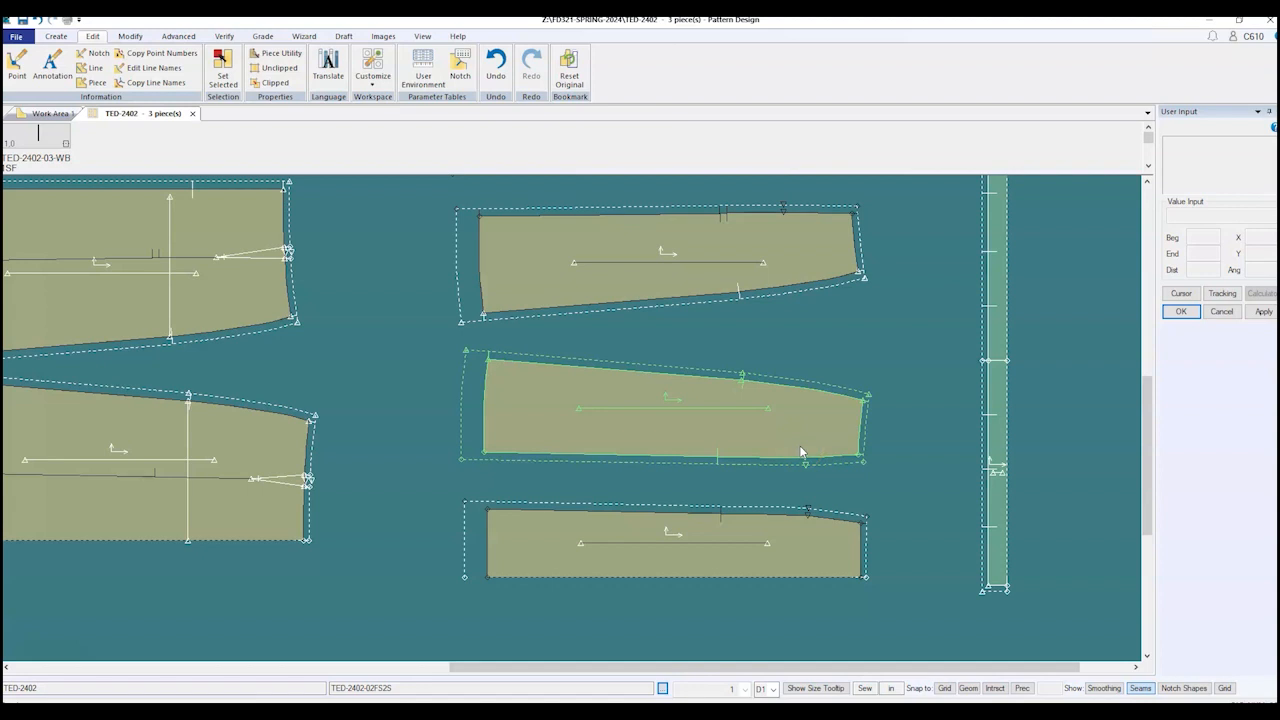
scroll(800, 450, "down", 3)
Step: Save every TED-2402 pattern piece with Save Pieces, using Select All and confirming with OK
left_click(670, 442)
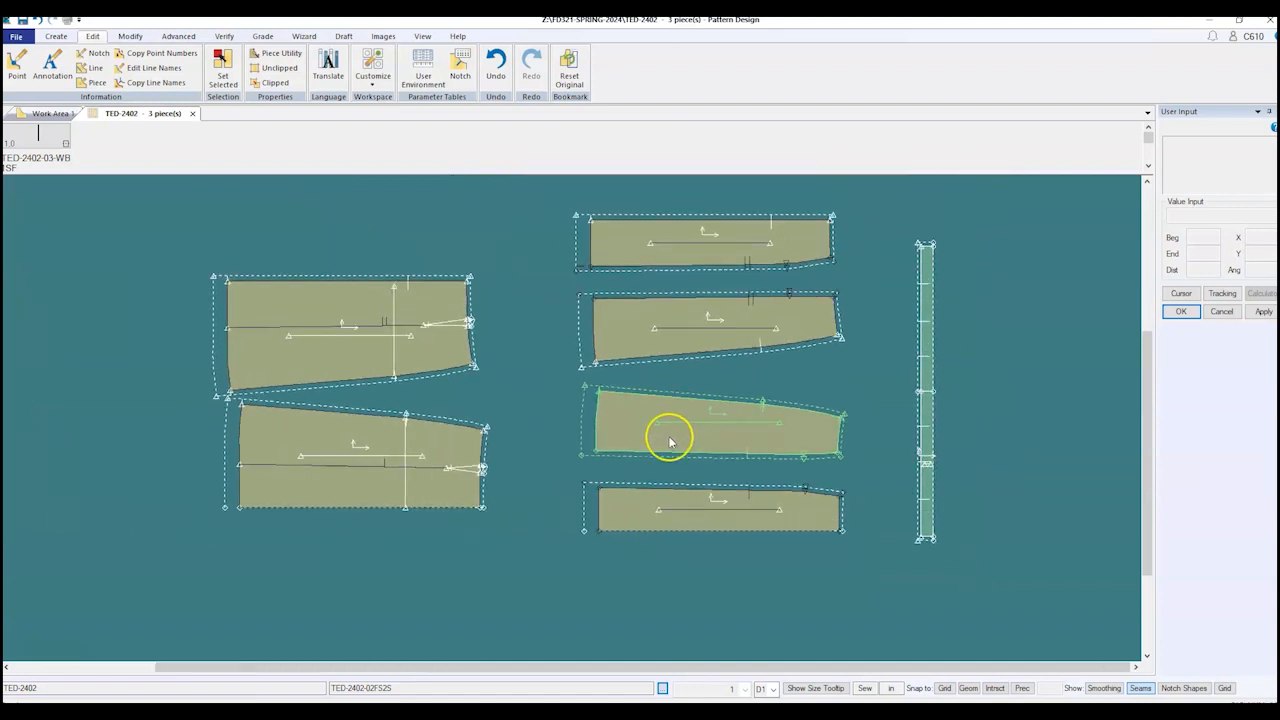
left_click(16, 38)
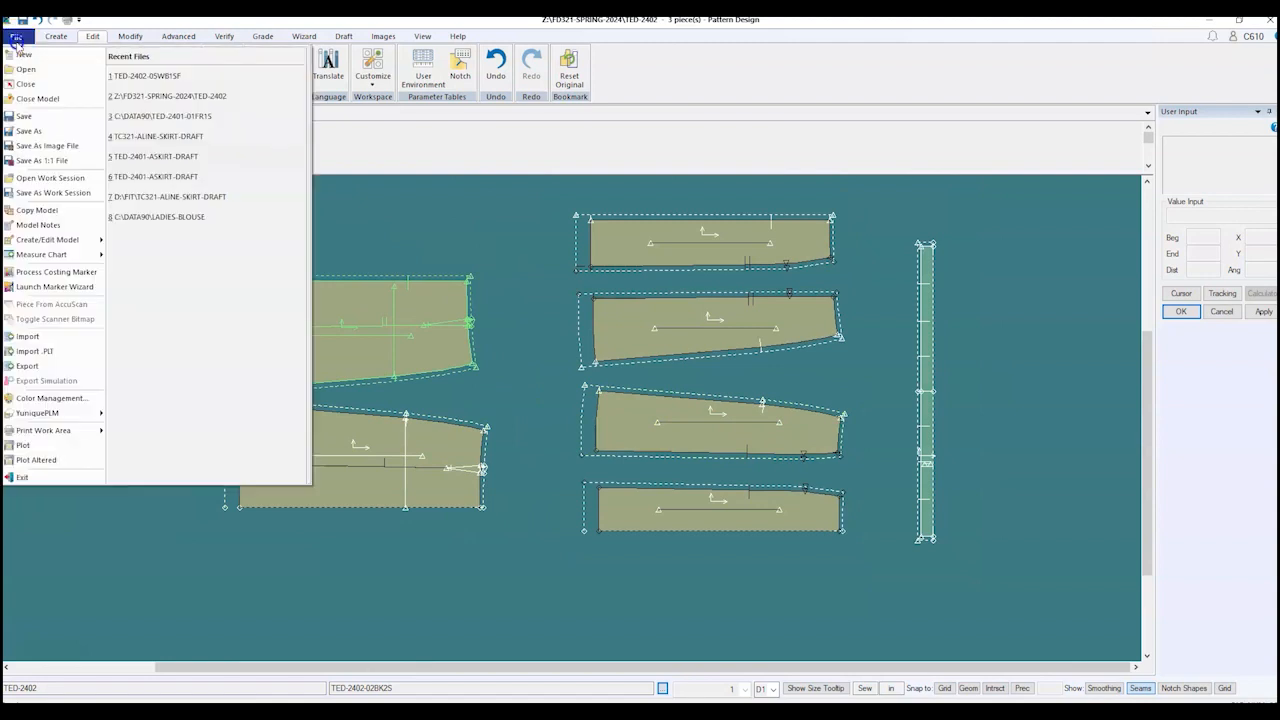
left_click(24, 116)
right_click(479, 232)
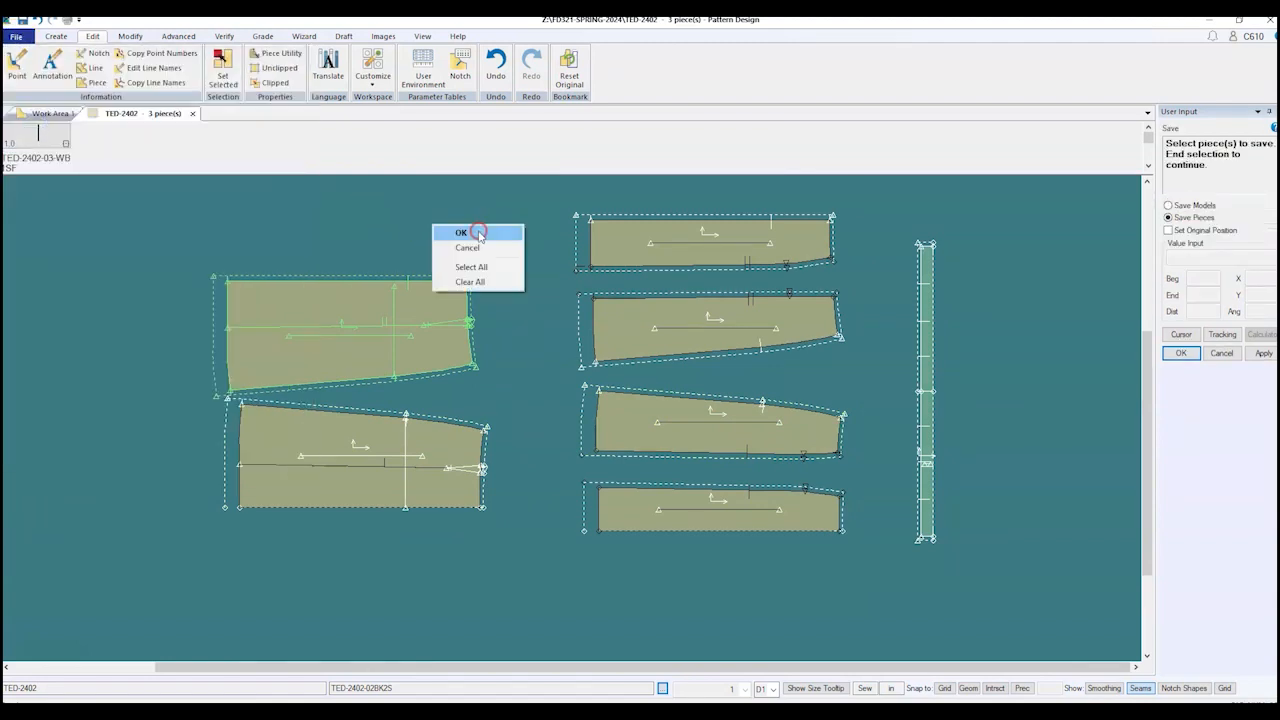
left_click(471, 267)
right_click(512, 258)
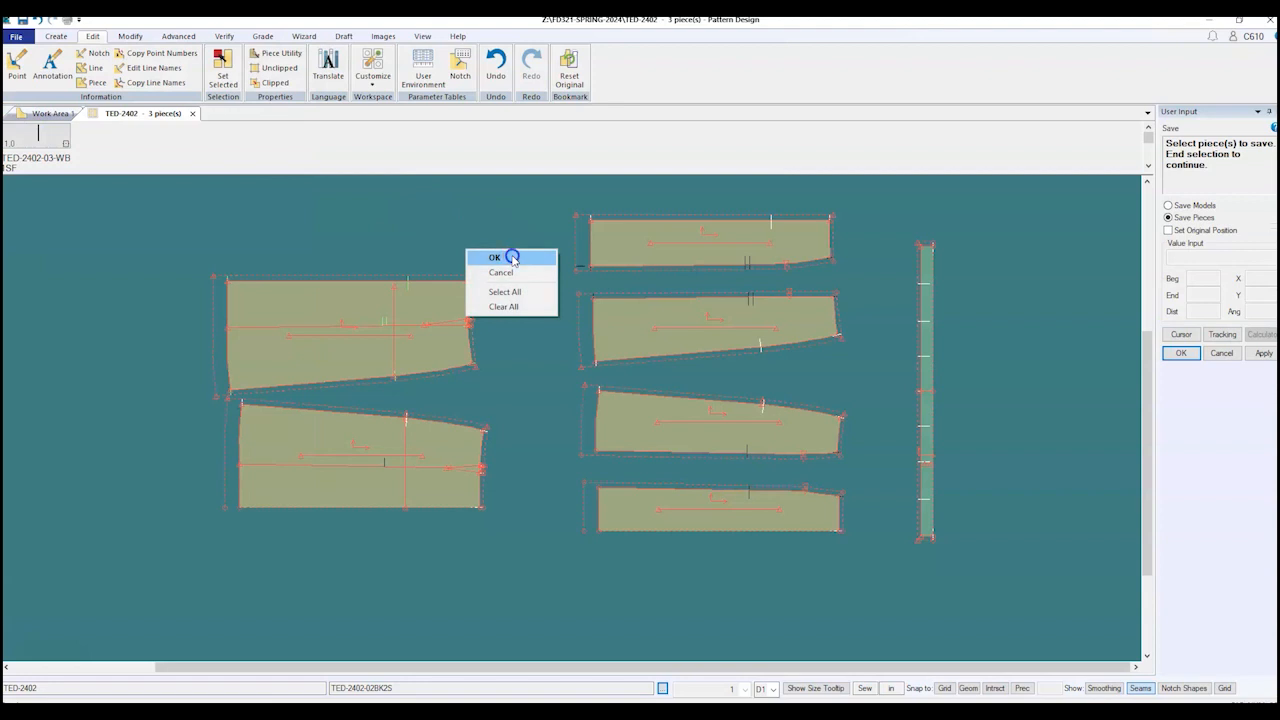
left_click(512, 258)
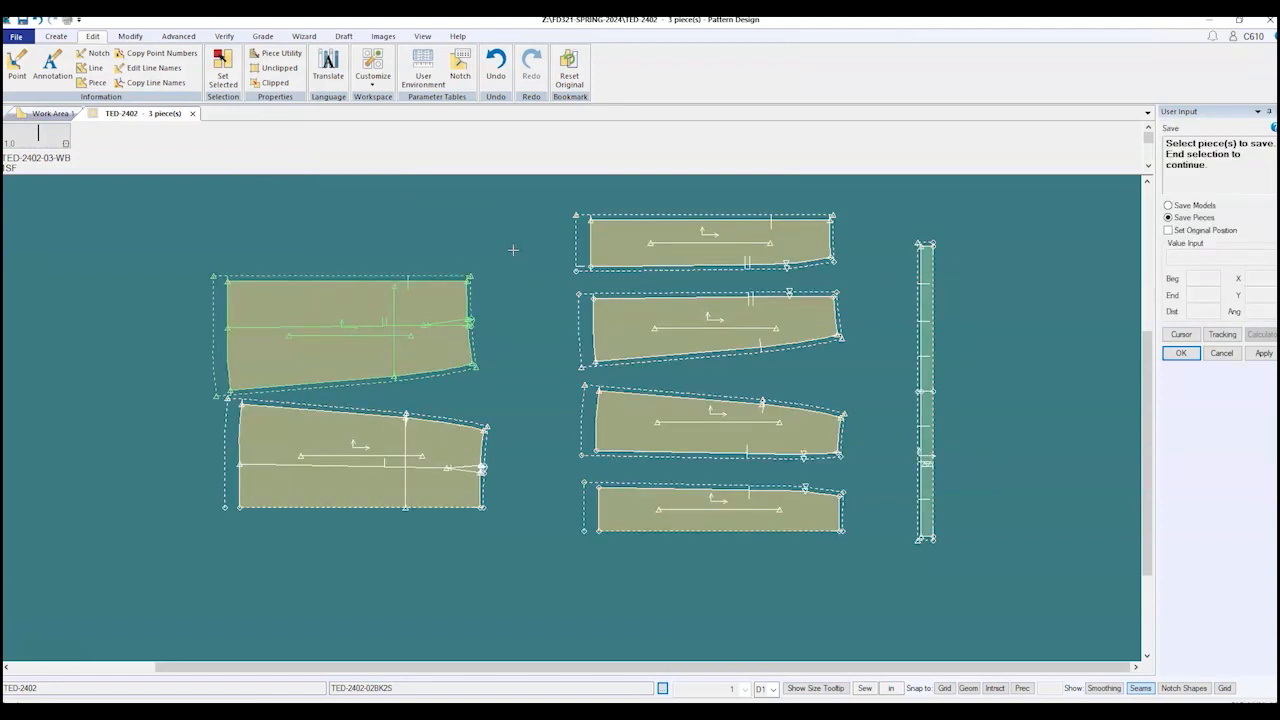
right_click(513, 249)
left_click(513, 250)
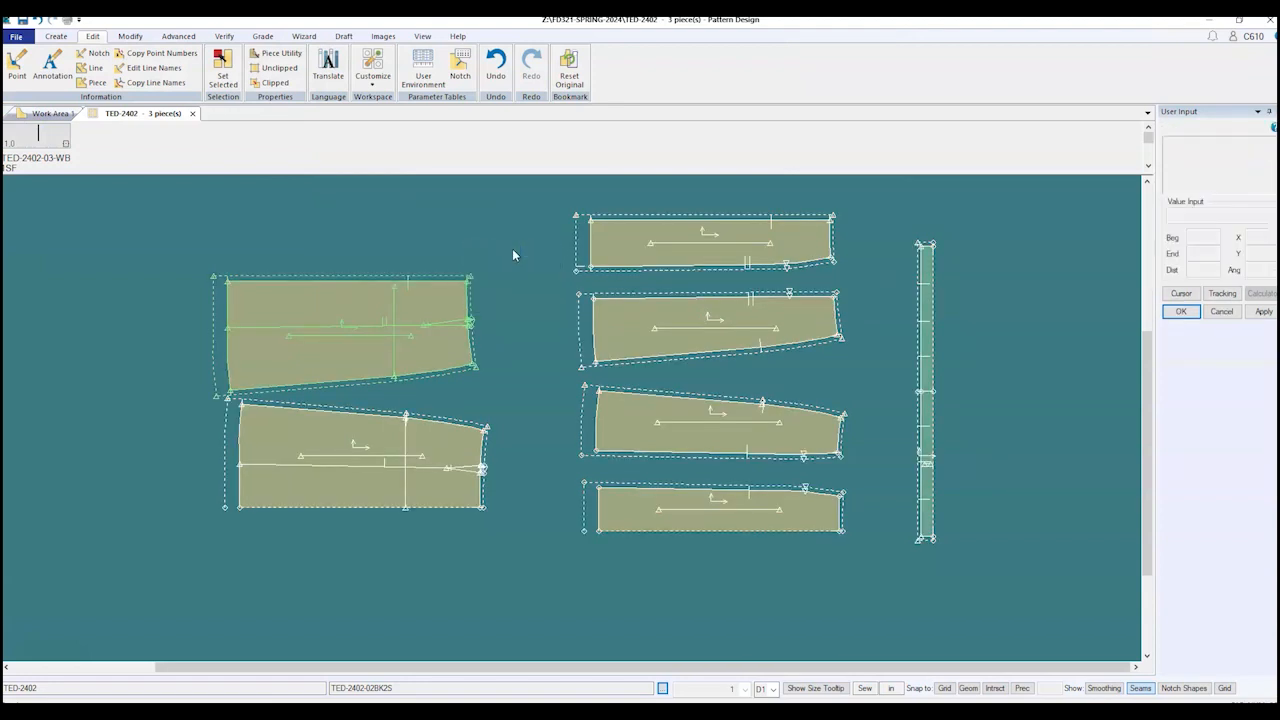
left_click(526, 245)
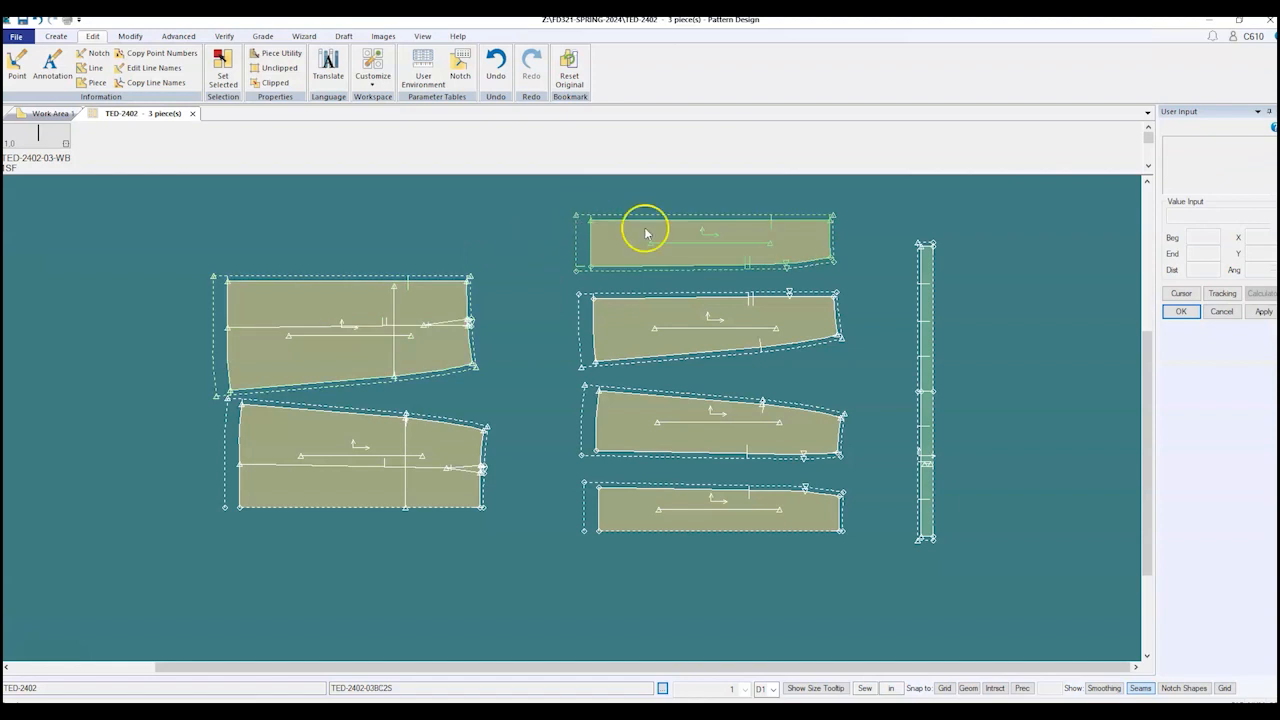
Step: Apply a Regular seam corner with notching on the first line only, then finish the command
left_click(178, 36)
left_click(318, 84)
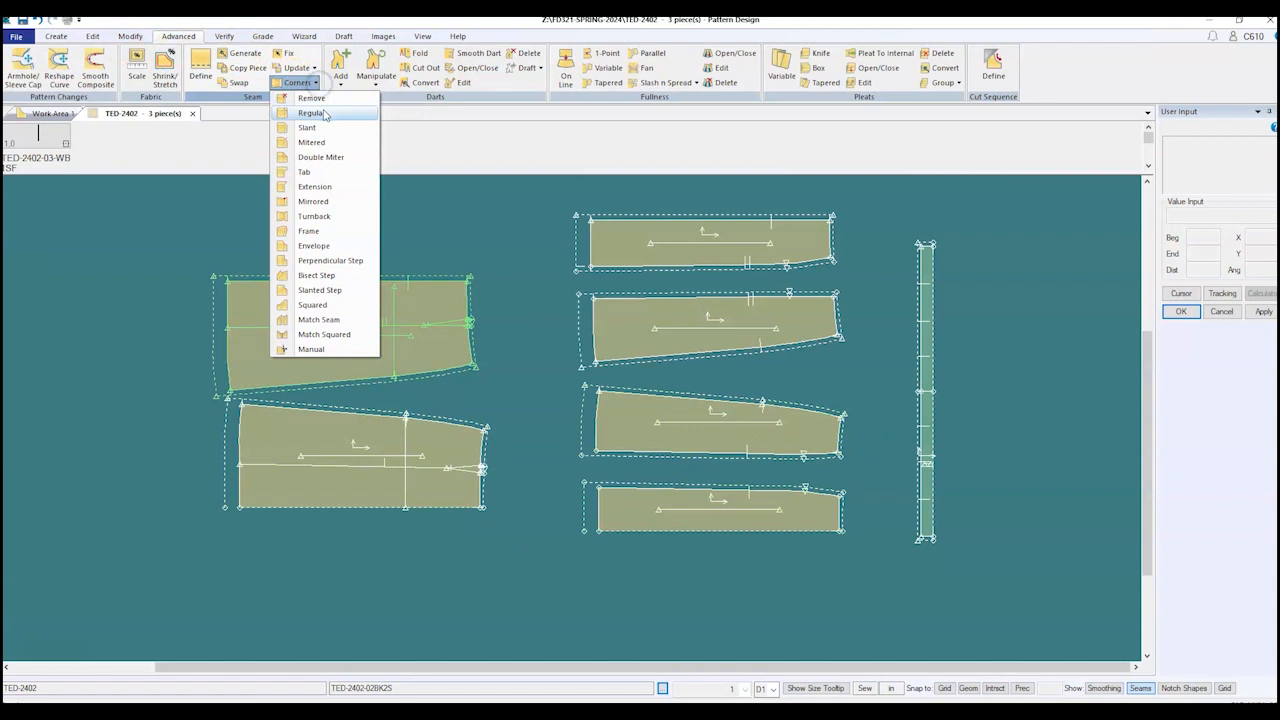
left_click(314, 113)
left_click(1192, 358)
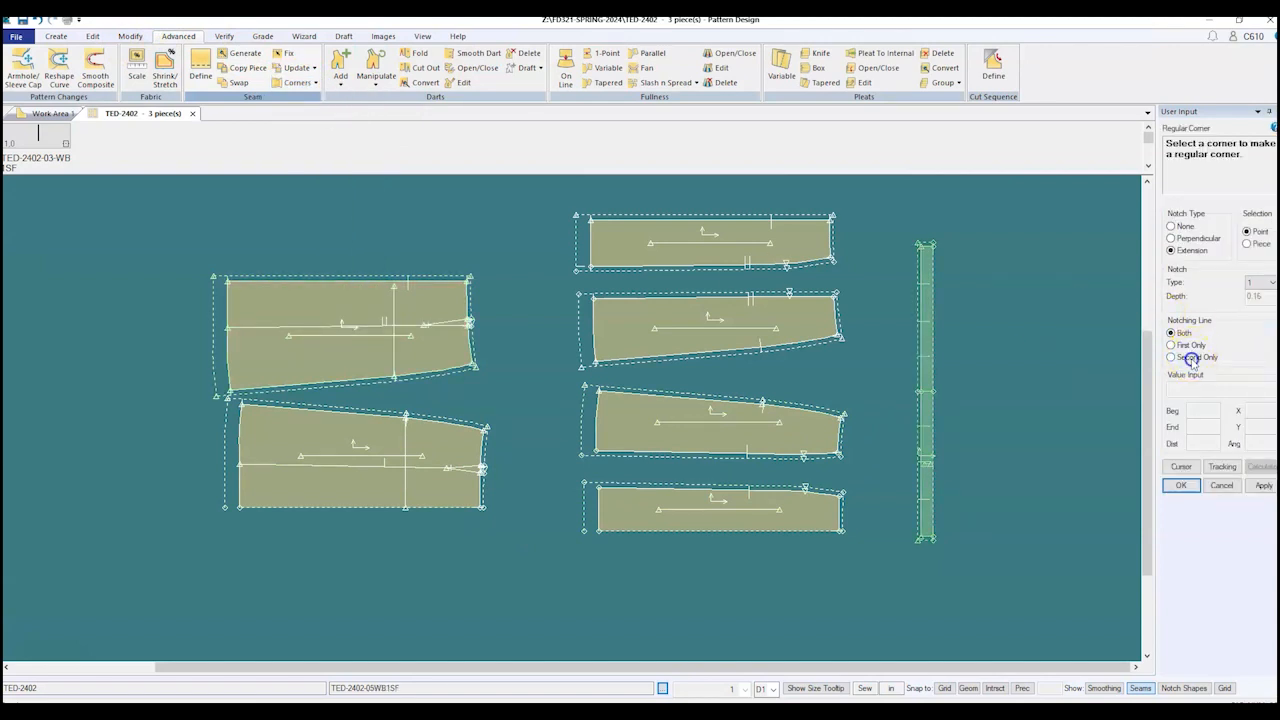
scroll(545, 495, "up", 2)
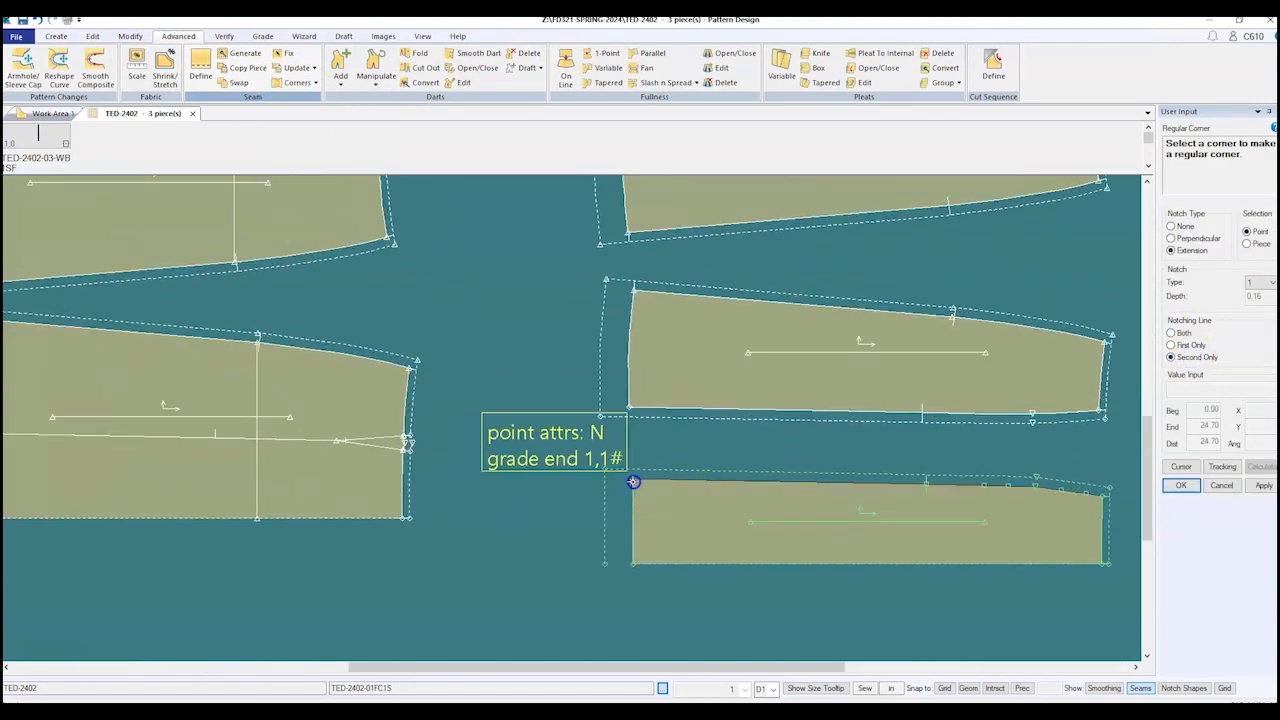
left_click(1183, 346)
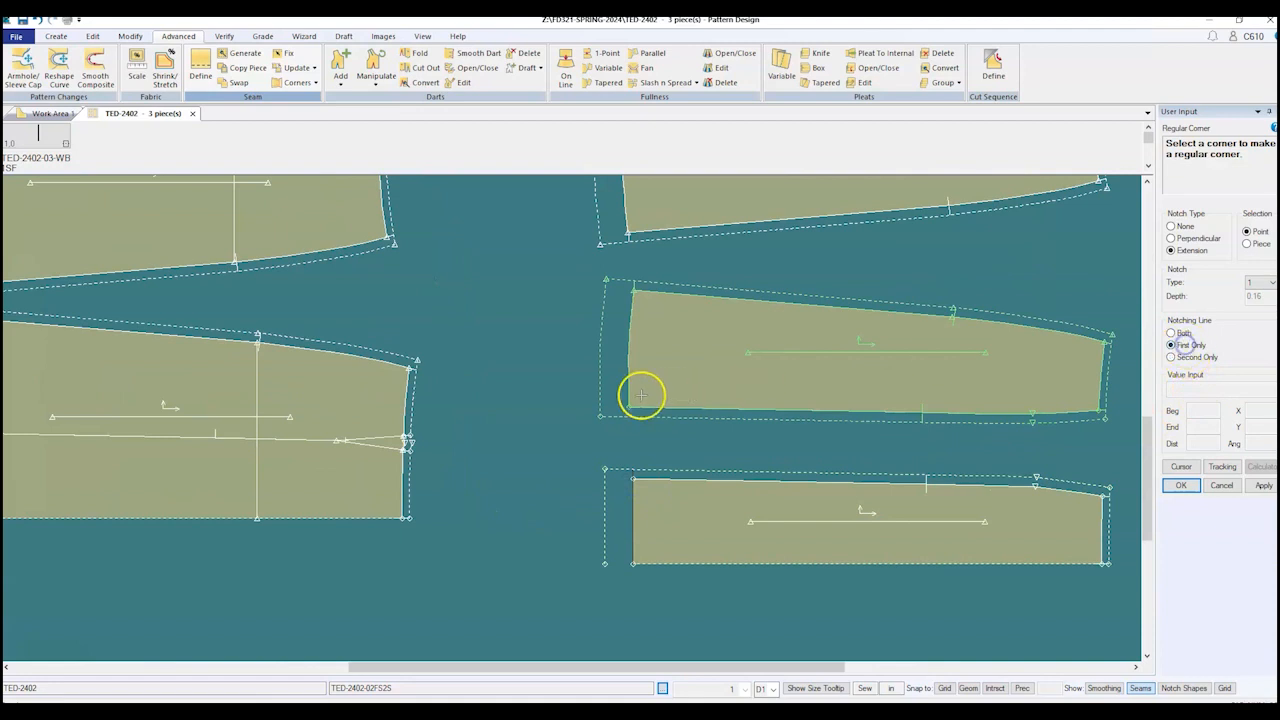
scroll(485, 456, "down", 1)
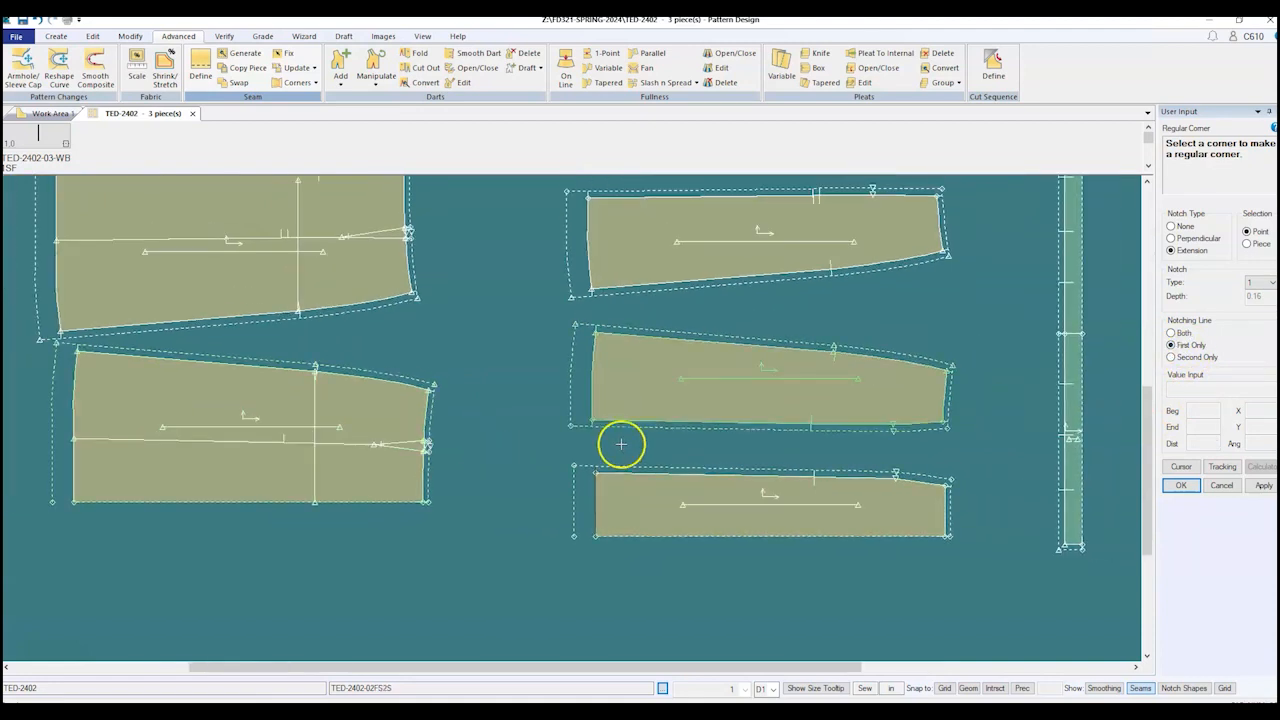
scroll(566, 402, "down", 1)
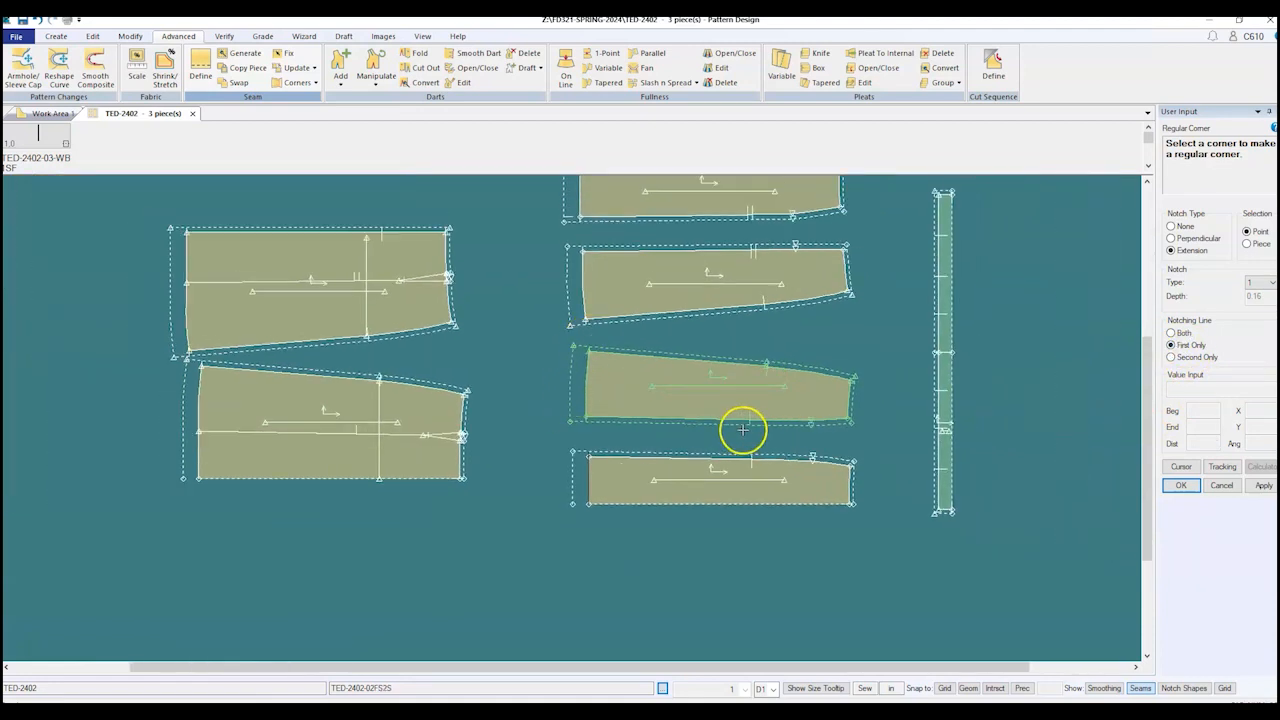
right_click(502, 233)
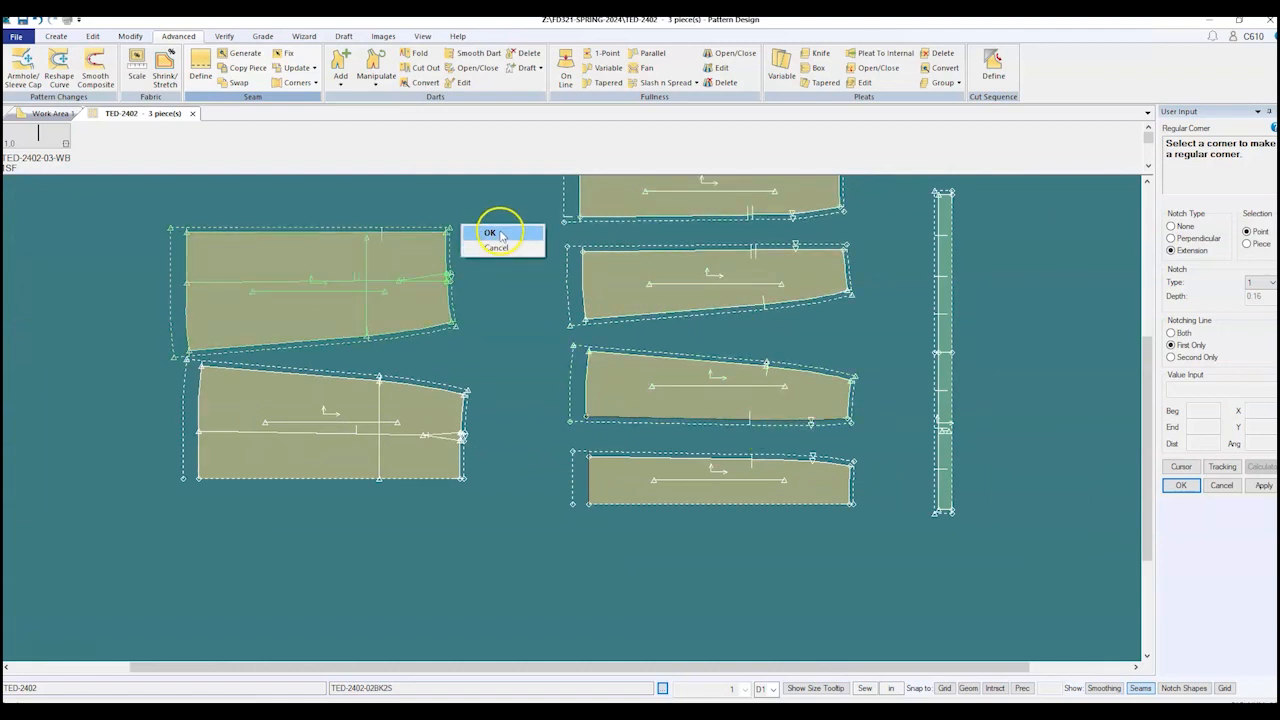
left_click(498, 234)
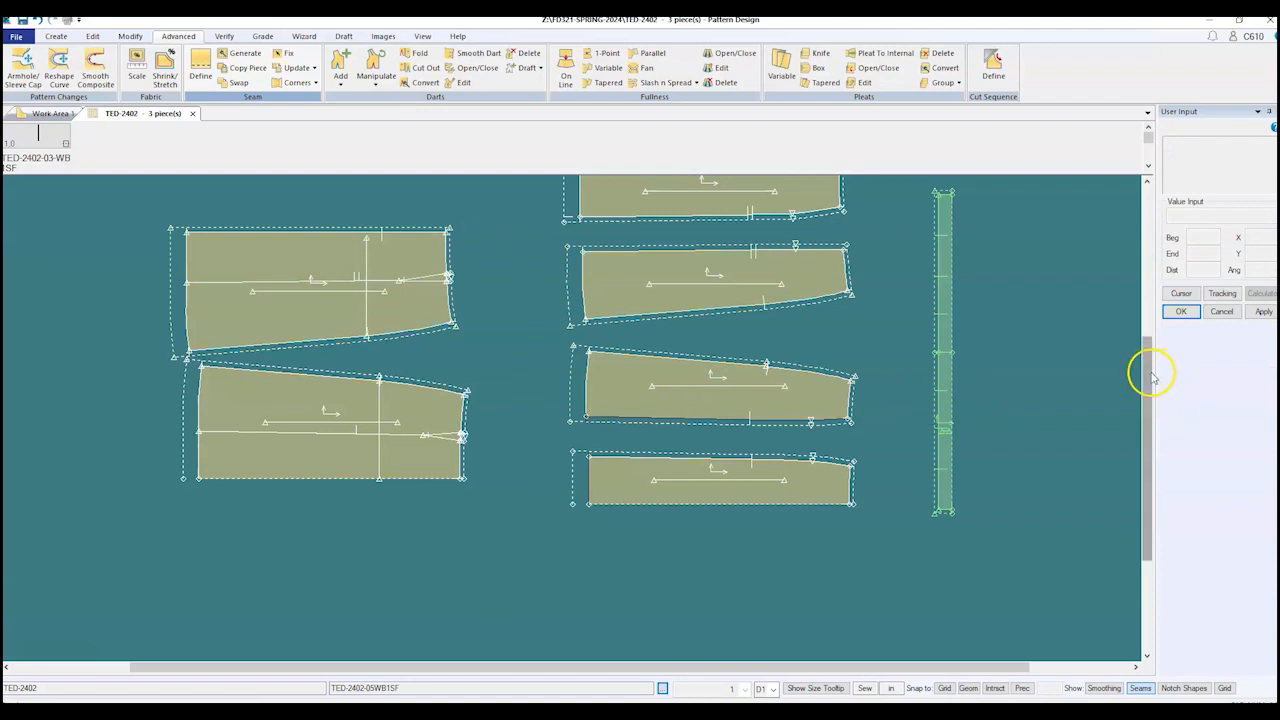
Step: Select the third right-column piece and start Save Pieces with Ctrl+S
left_click_drag(1151, 366, 1148, 343)
left_click(617, 492)
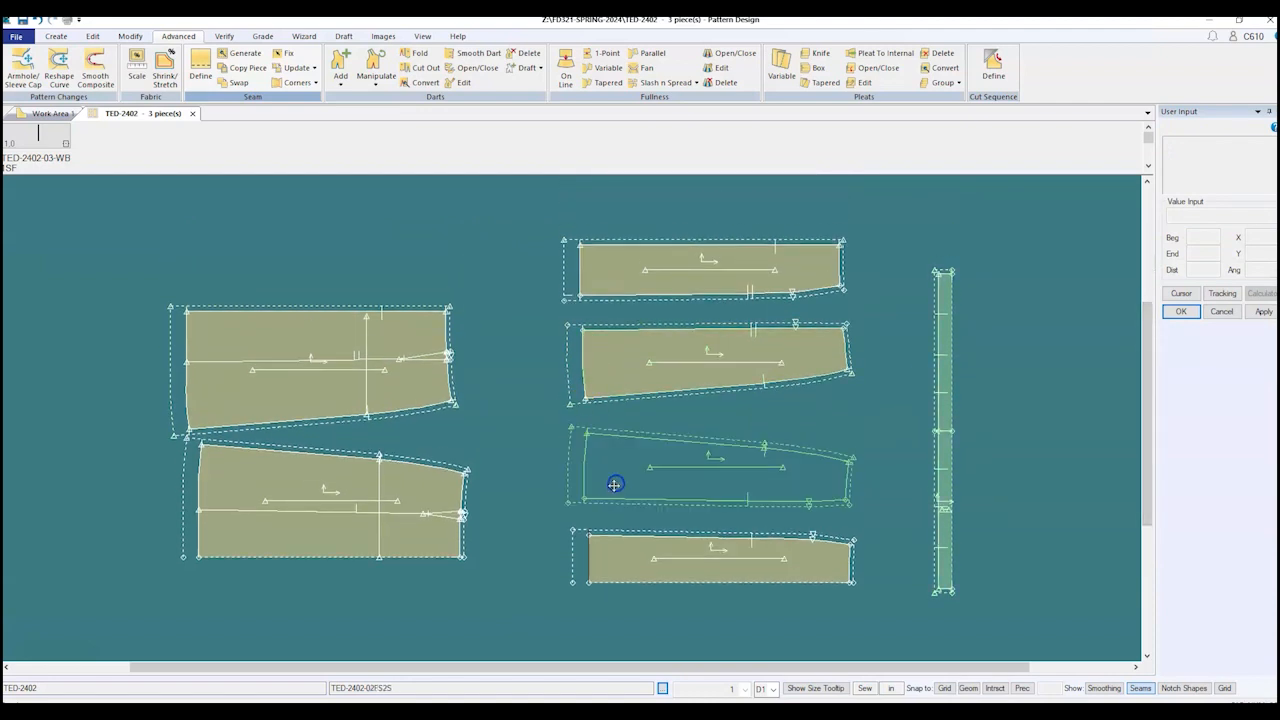
key("ctrl+s")
Step: Pick the four right-column skirt pieces and the waistband, then confirm them for saving
left_click(611, 269)
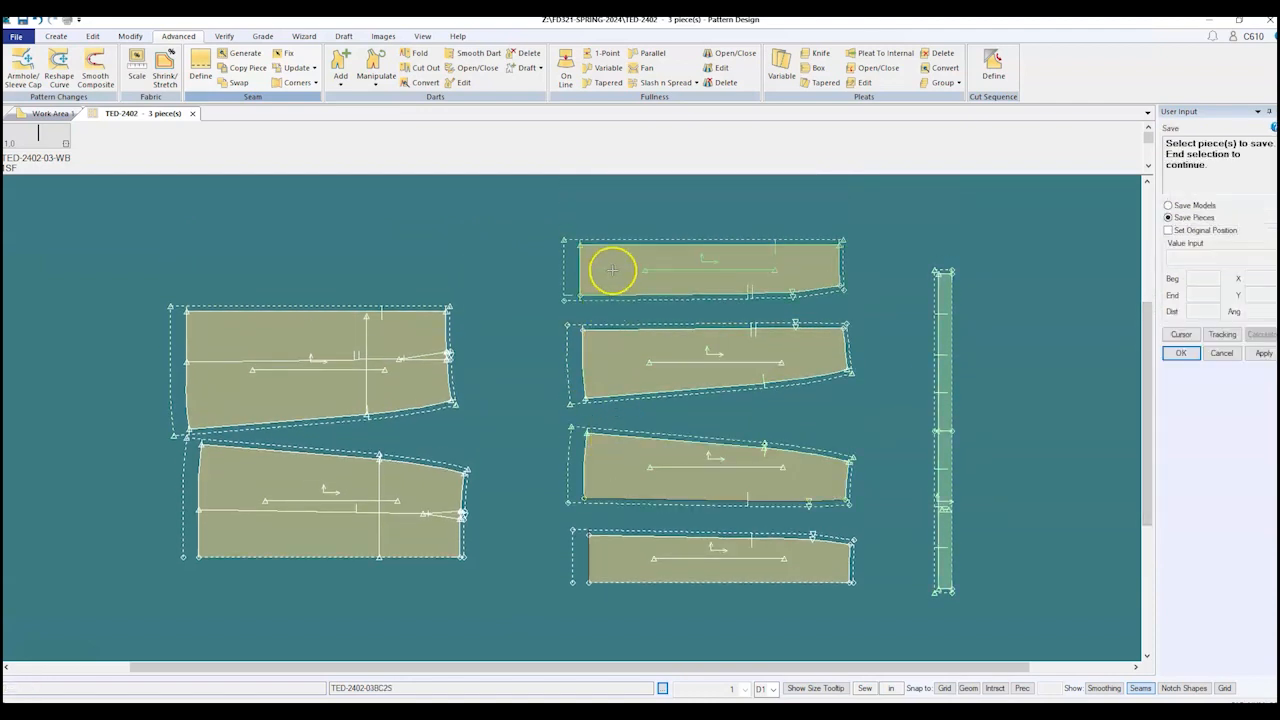
left_click(624, 380)
left_click(623, 471)
left_click(634, 538)
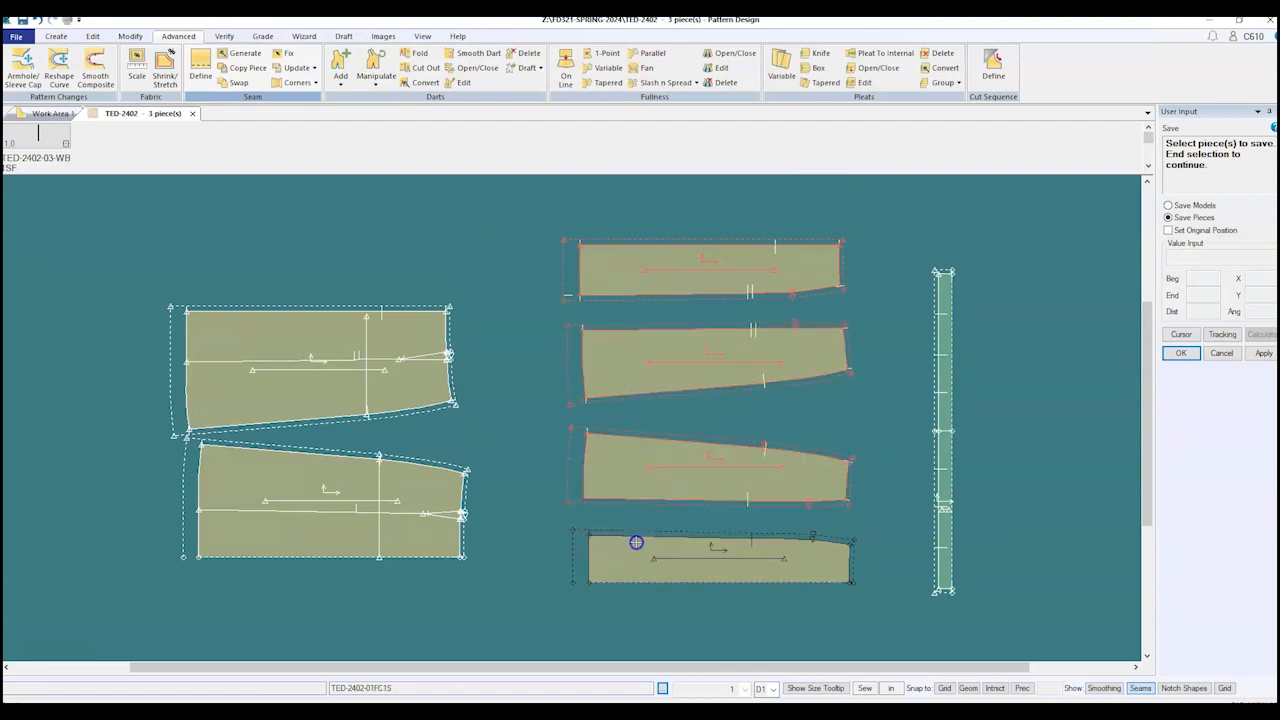
left_click(947, 400)
right_click(975, 406)
left_click(975, 406)
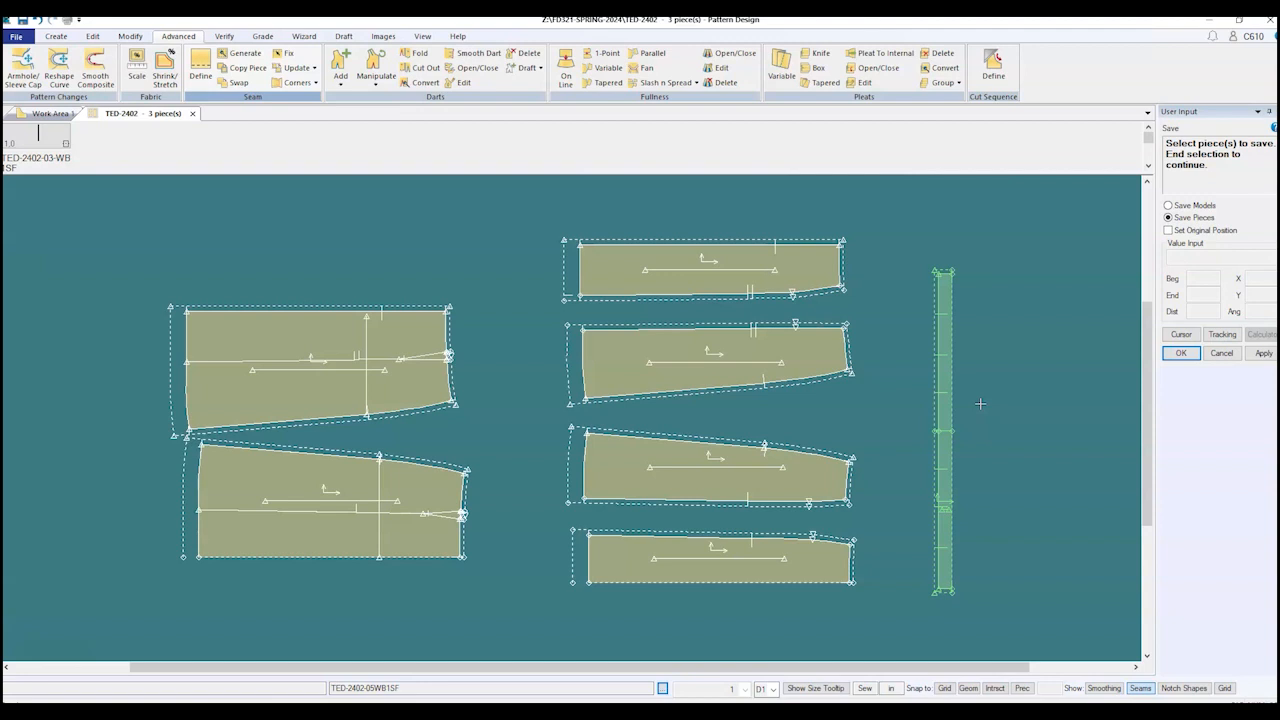
left_click(960, 407)
Step: End the Save Pieces step with right-click OK
scroll(829, 380, "up", 3)
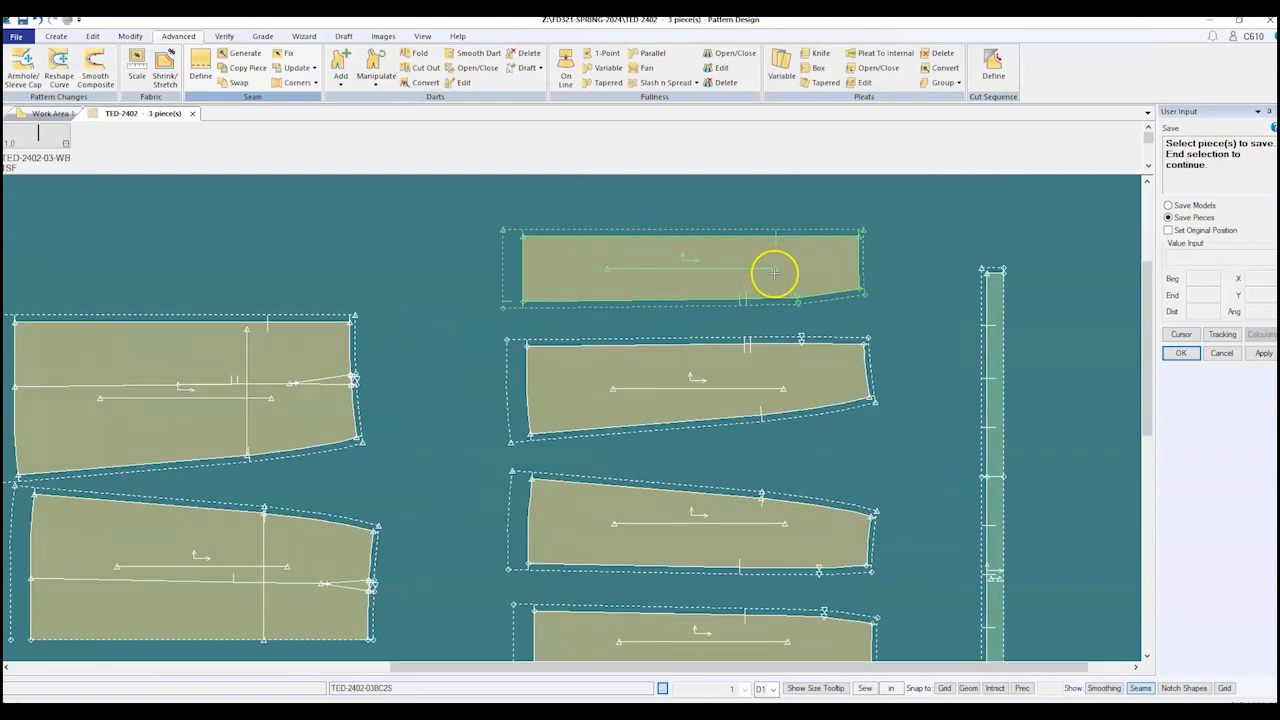
scroll(618, 412, "down", 2)
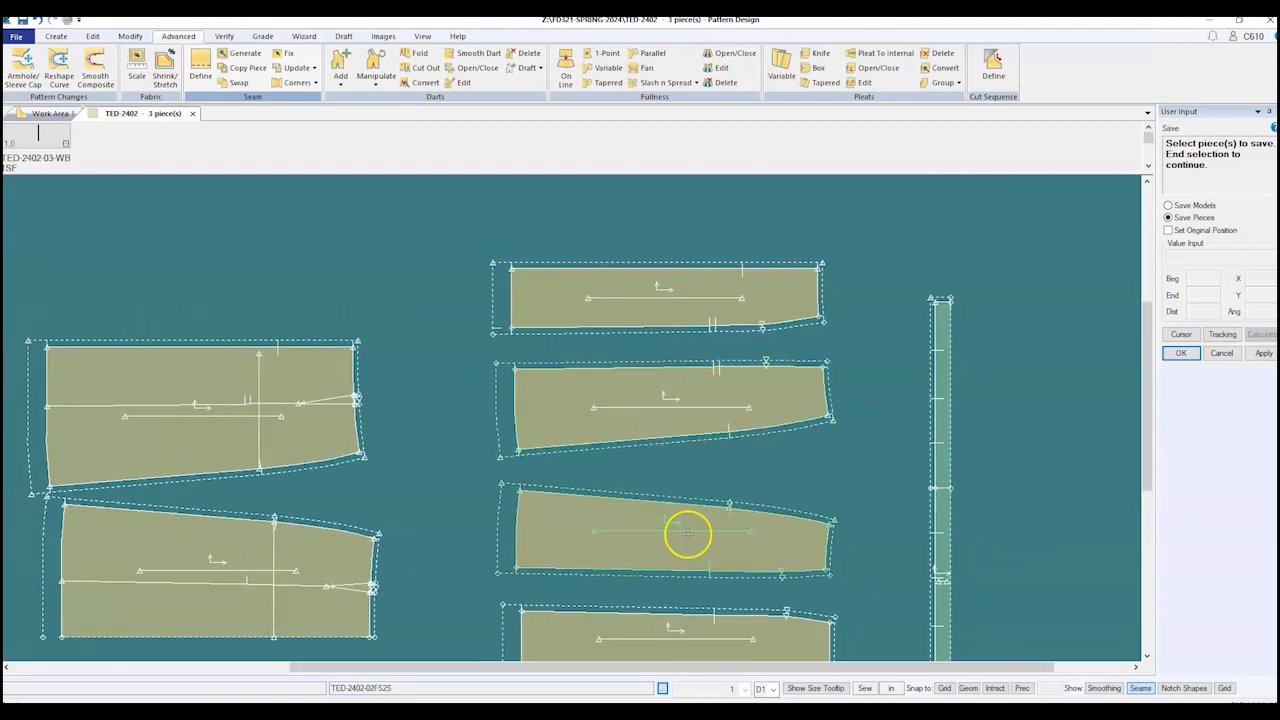
scroll(688, 520, "up", 2)
scroll(706, 453, "down", 1)
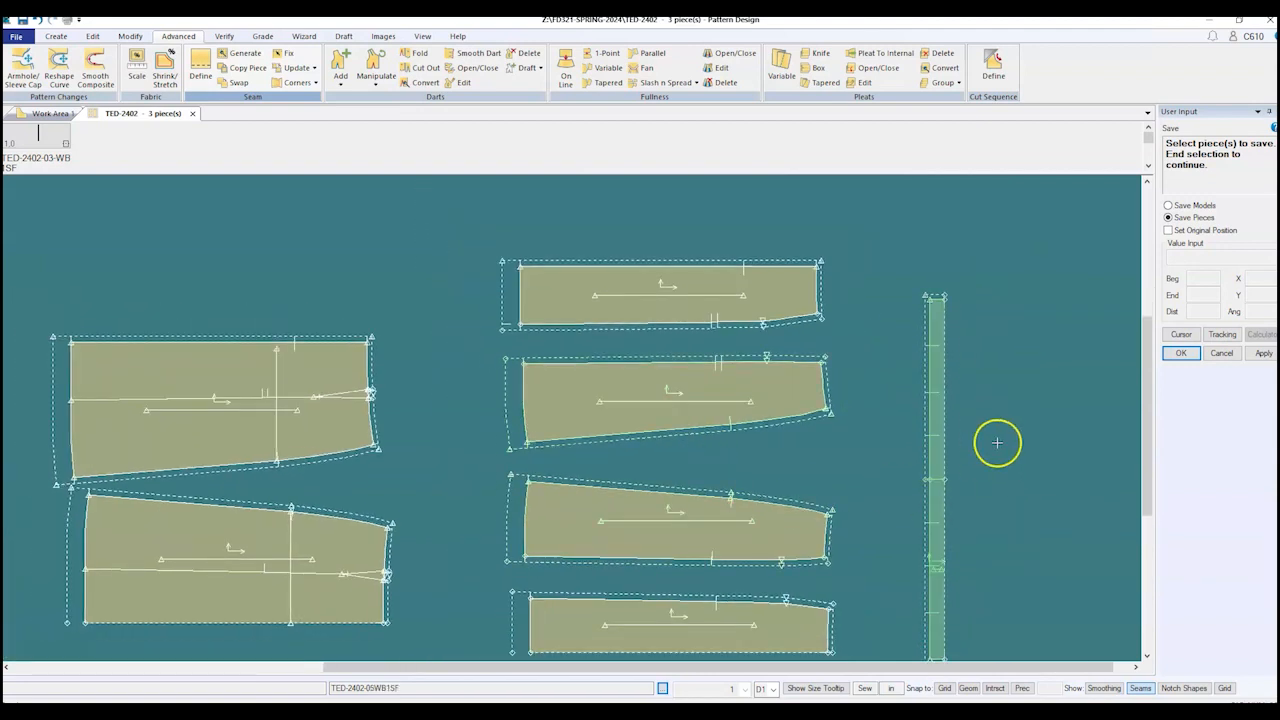
right_click(702, 475)
left_click(702, 475)
Step: Nudge the third and bottom right-column pieces slightly upward, then select the top piece
left_click(703, 539)
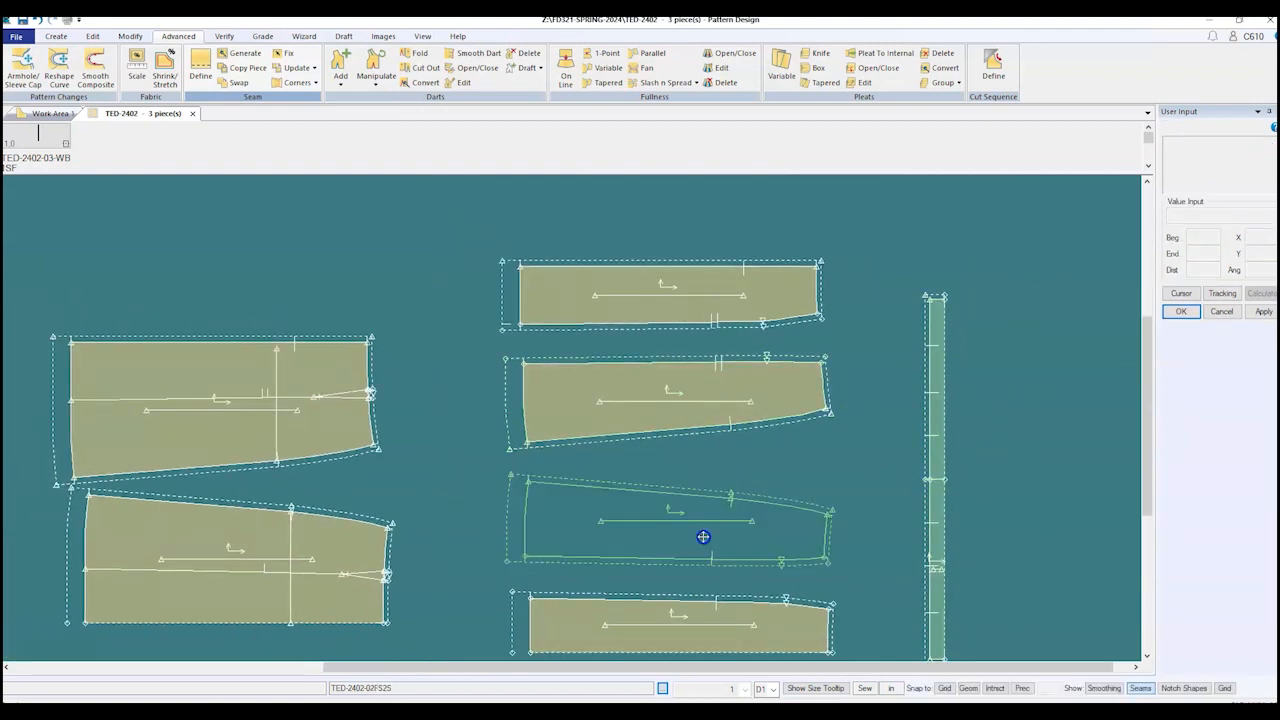
left_click(706, 516)
left_click(721, 629)
left_click(726, 614)
scroll(683, 383, "up", 2)
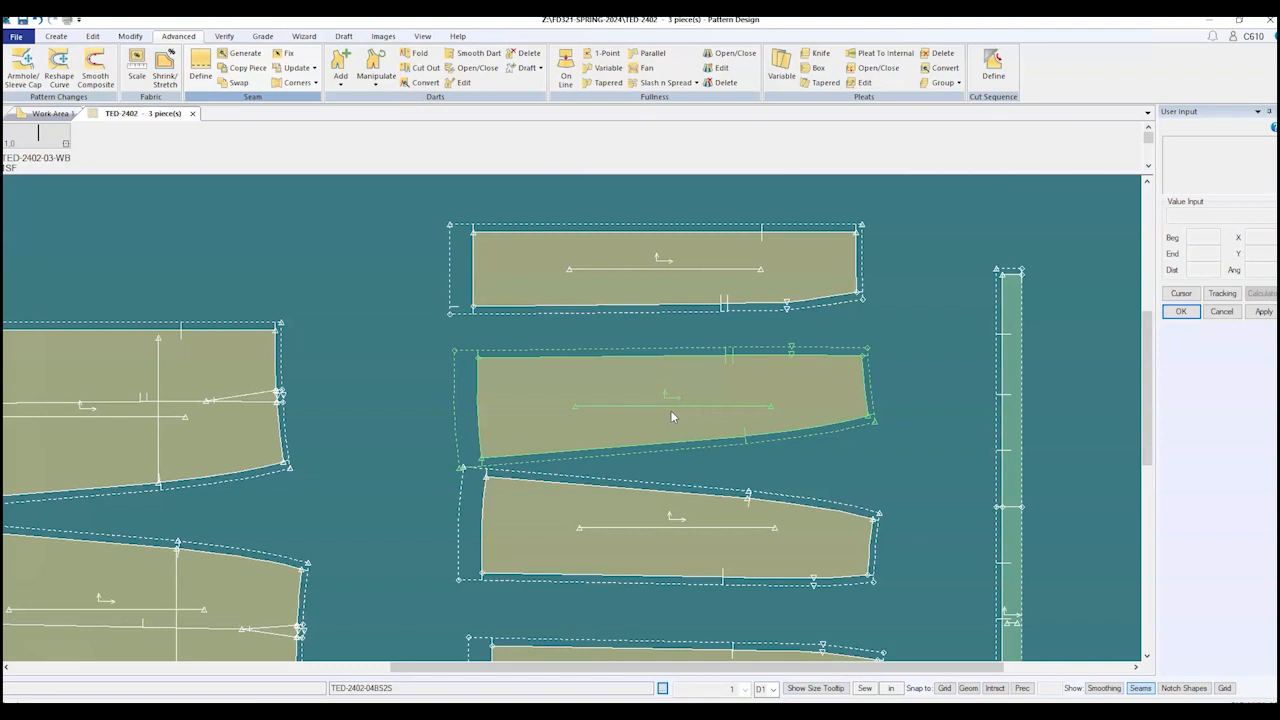
left_click(623, 274)
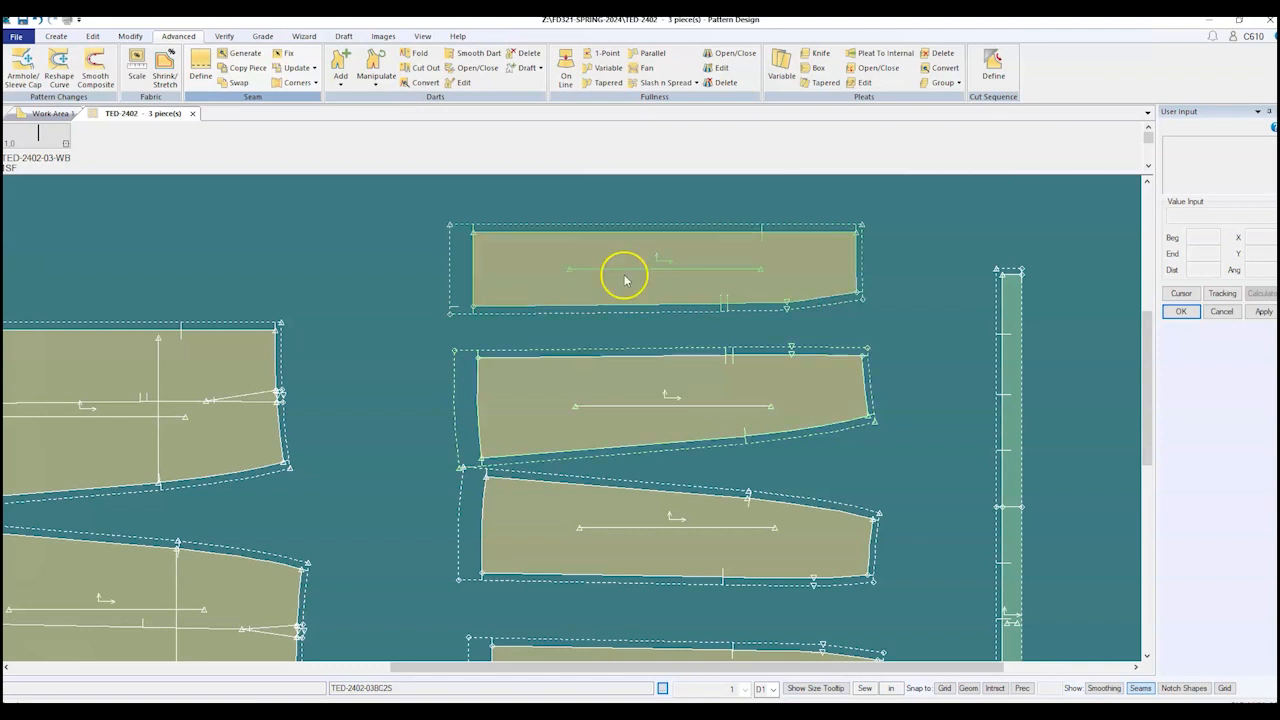
left_click(133, 37)
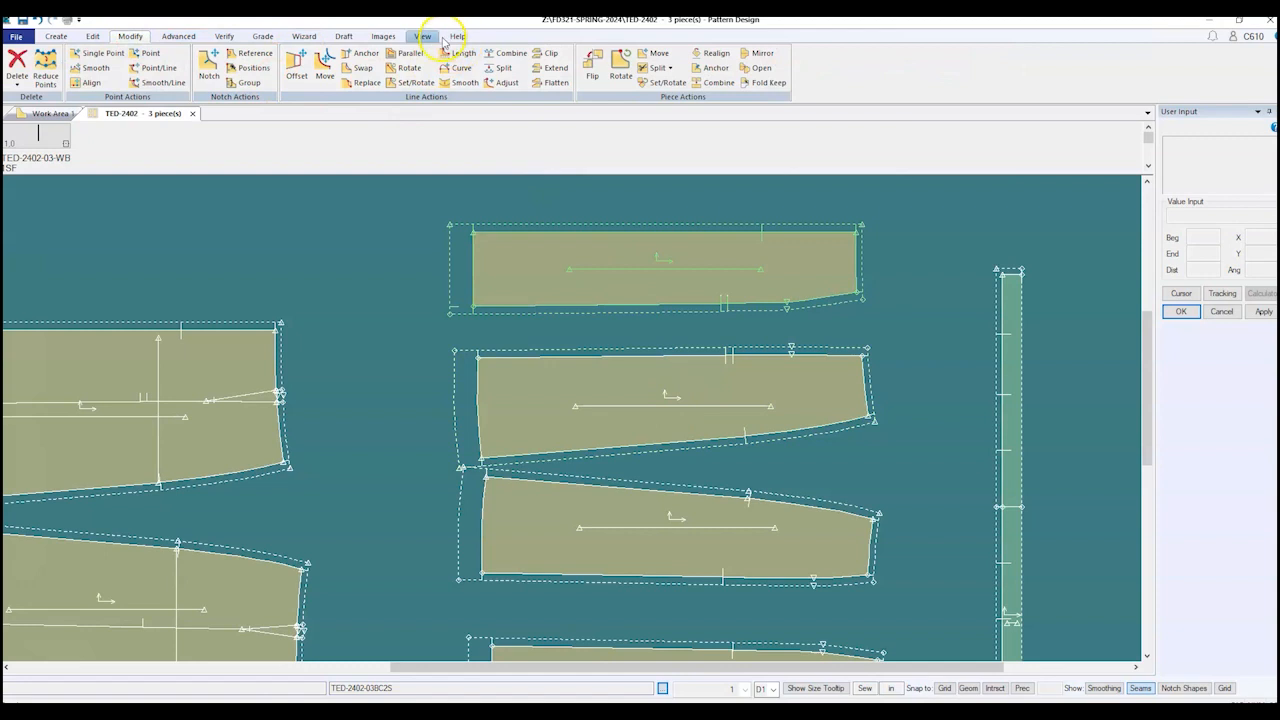
Step: Move the second right-column piece's grainline to the centre of the piece
left_click(325, 66)
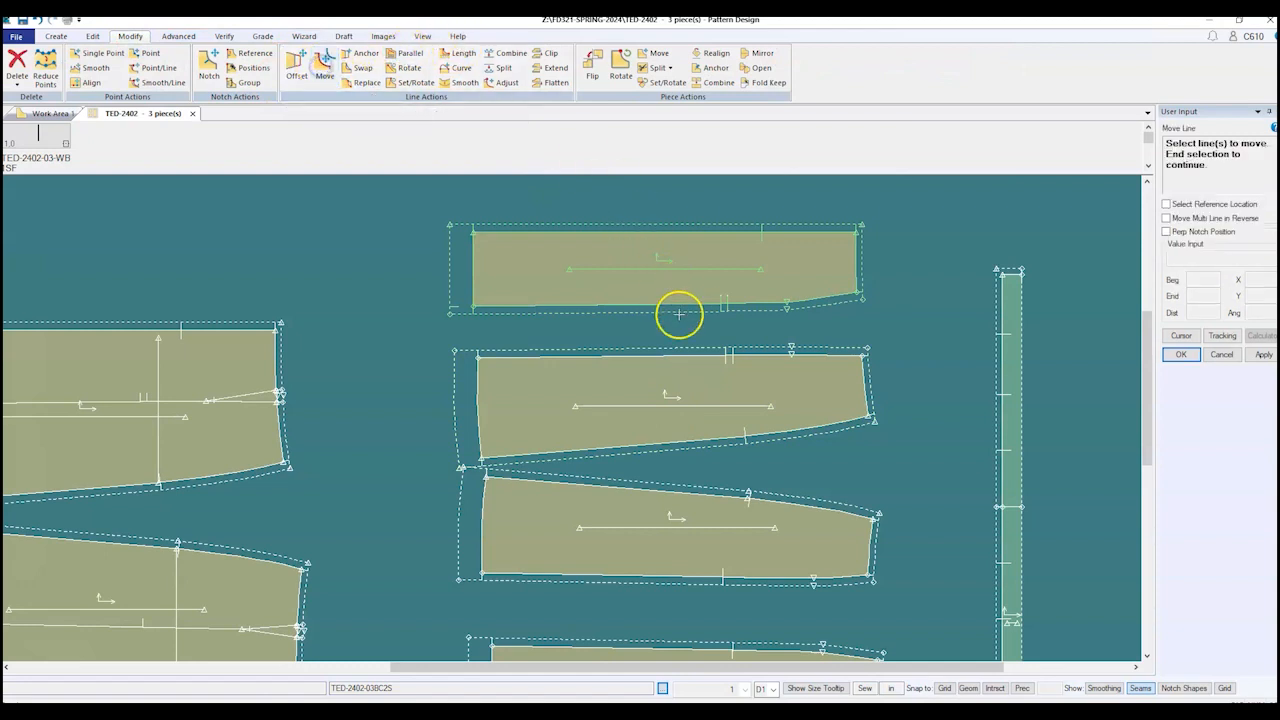
left_click(684, 408)
right_click(684, 408)
left_click(684, 409)
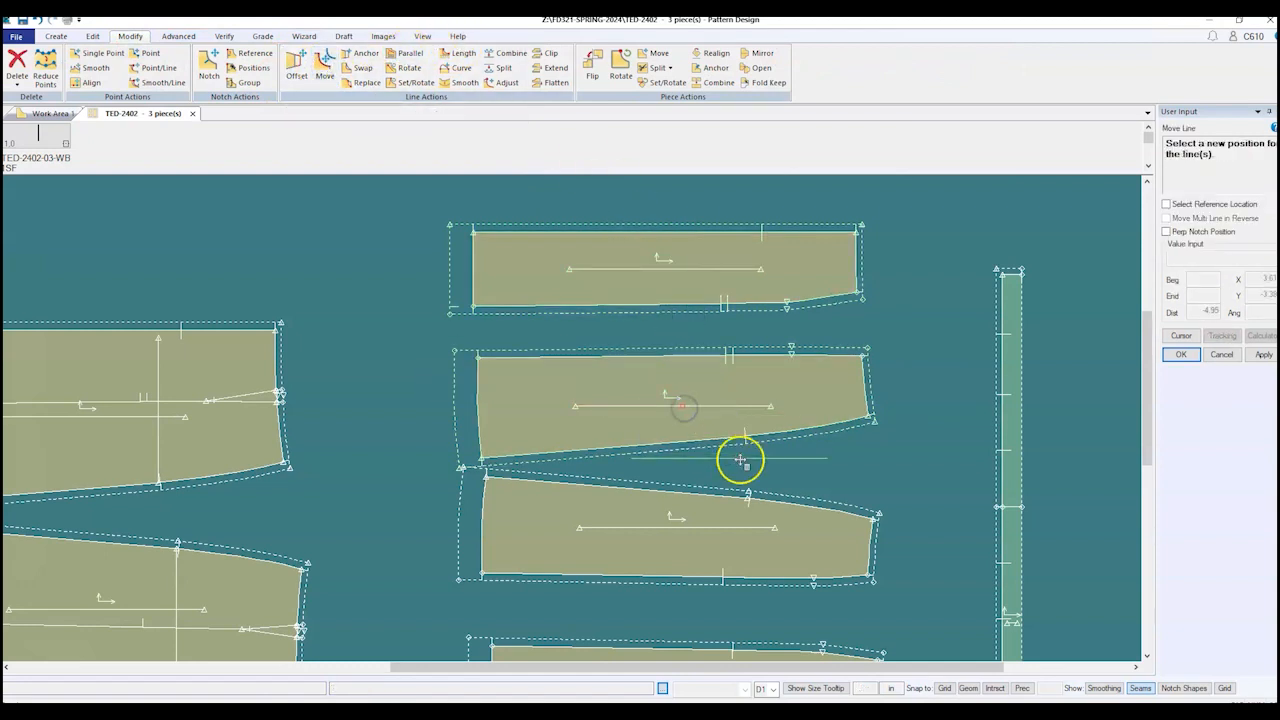
left_click(738, 448)
scroll(766, 434, "down", 2)
scroll(762, 440, "up", 3)
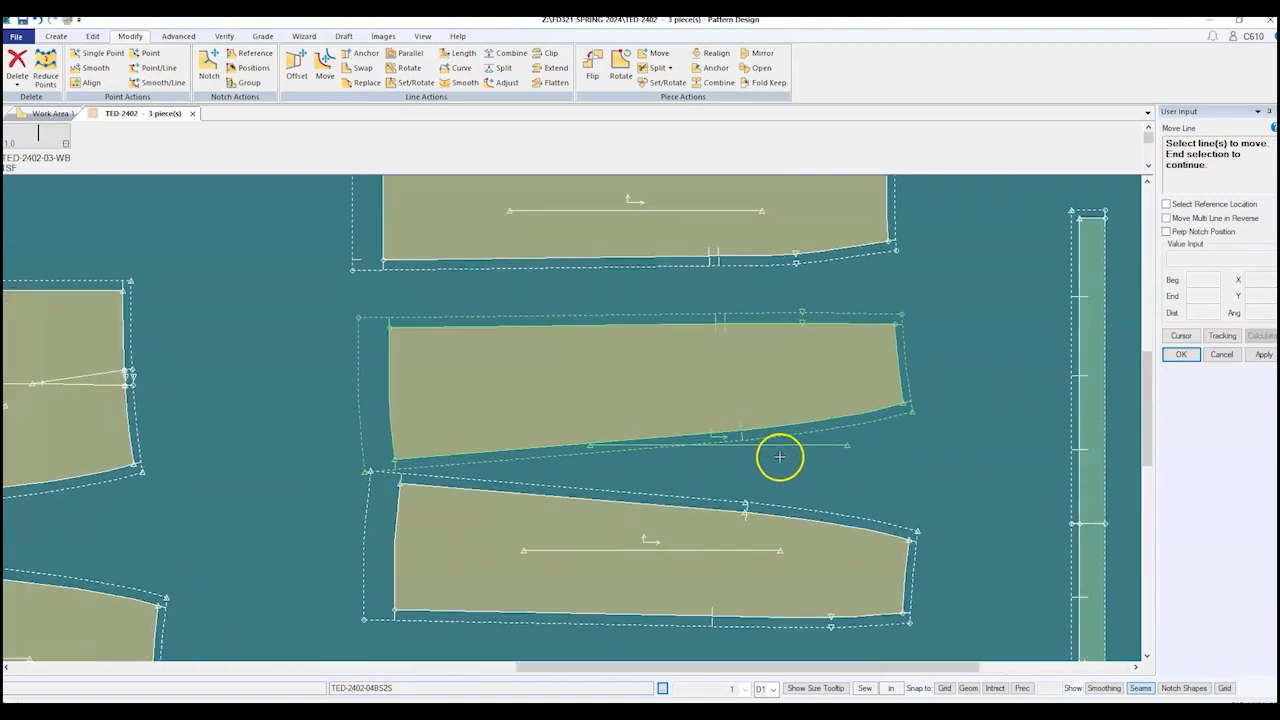
left_click(778, 445)
right_click(777, 443)
left_click(772, 449)
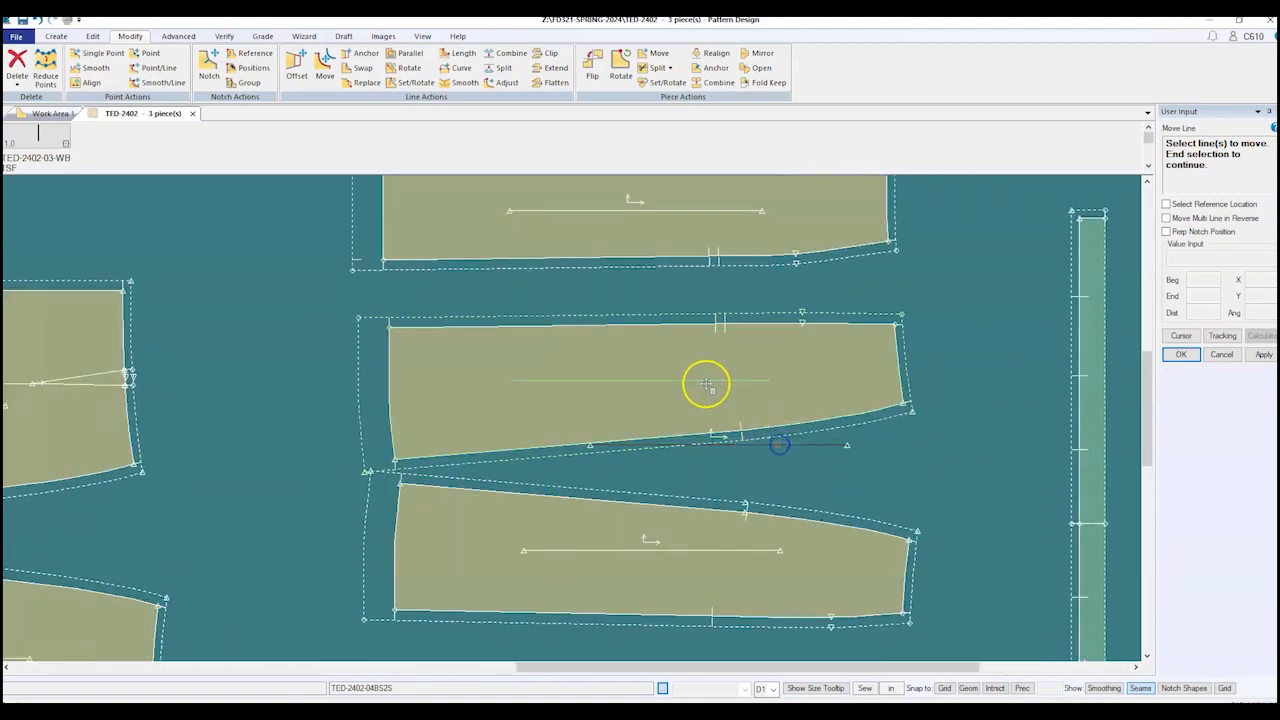
left_click(693, 380)
scroll(689, 382, "down", 3)
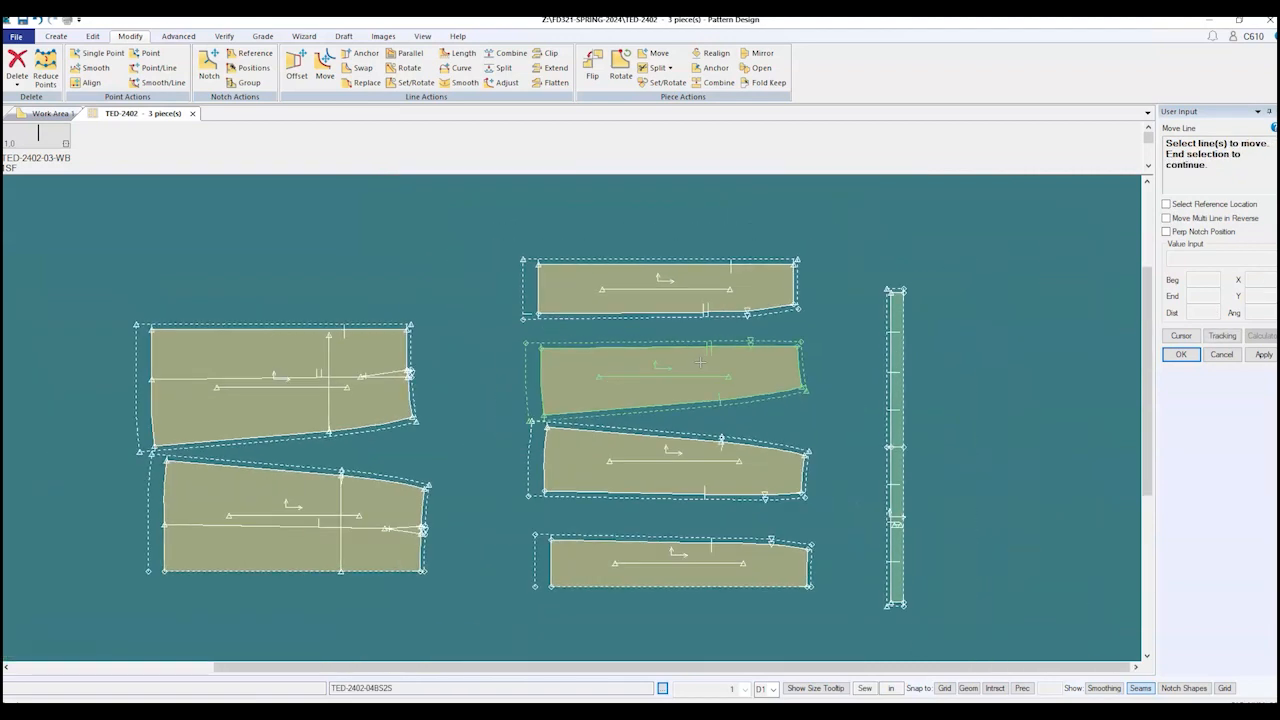
Step: Reposition the third piece's grainline inside it, then end Move Line
left_click(676, 461)
right_click(676, 461)
left_click(674, 467)
left_click(674, 469)
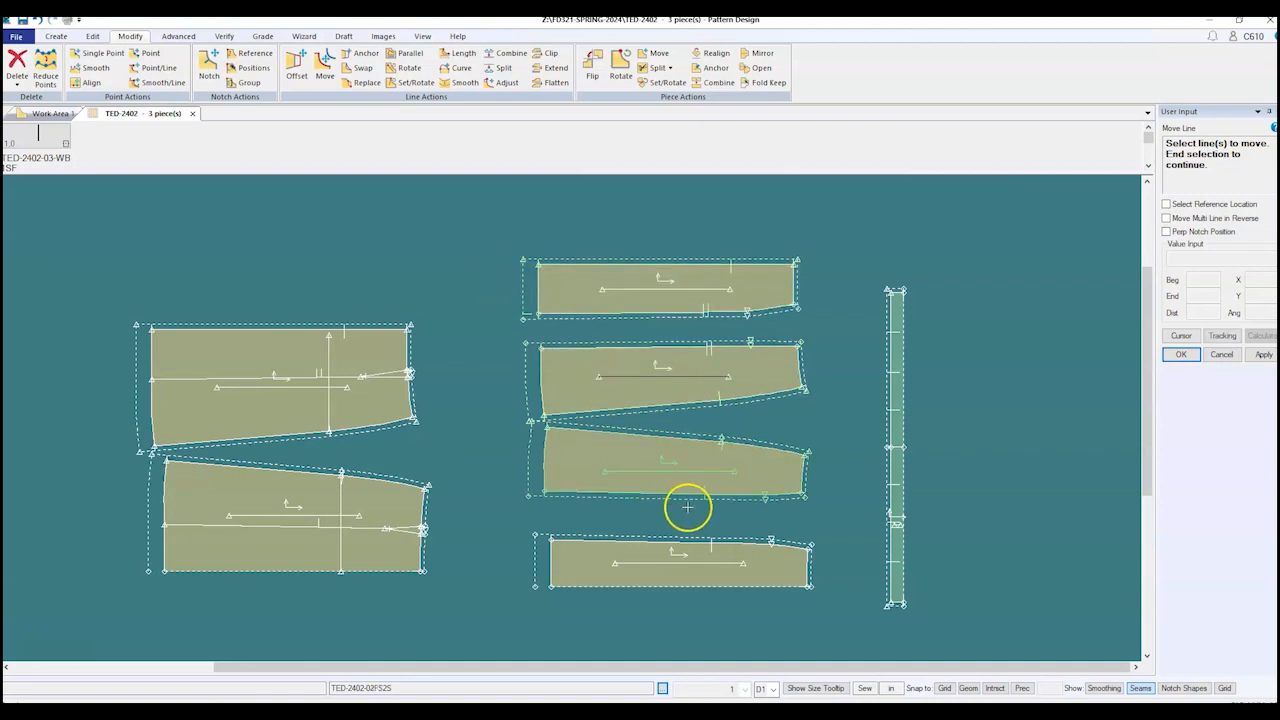
left_click(690, 473)
right_click(692, 470)
left_click(692, 470)
left_click(693, 470)
right_click(833, 401)
left_click(834, 401)
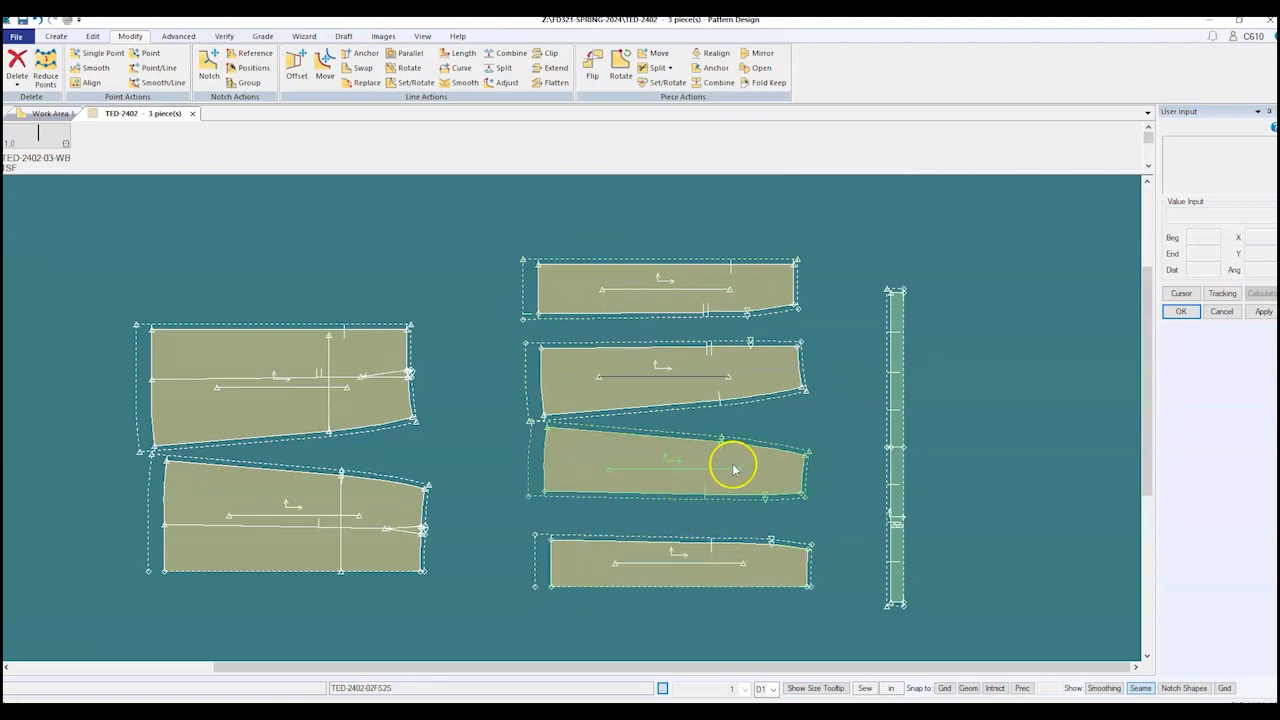
Step: Save all pattern pieces again with File > Save and Select All
left_click(16, 37)
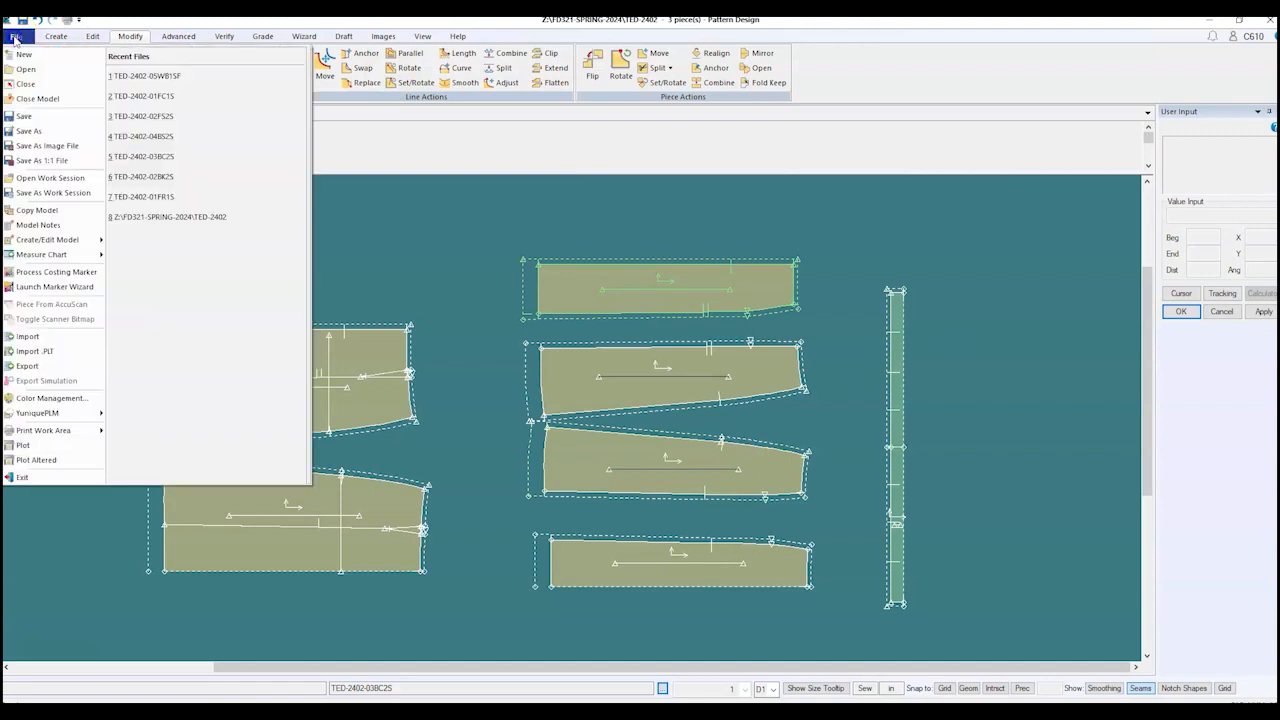
left_click(26, 116)
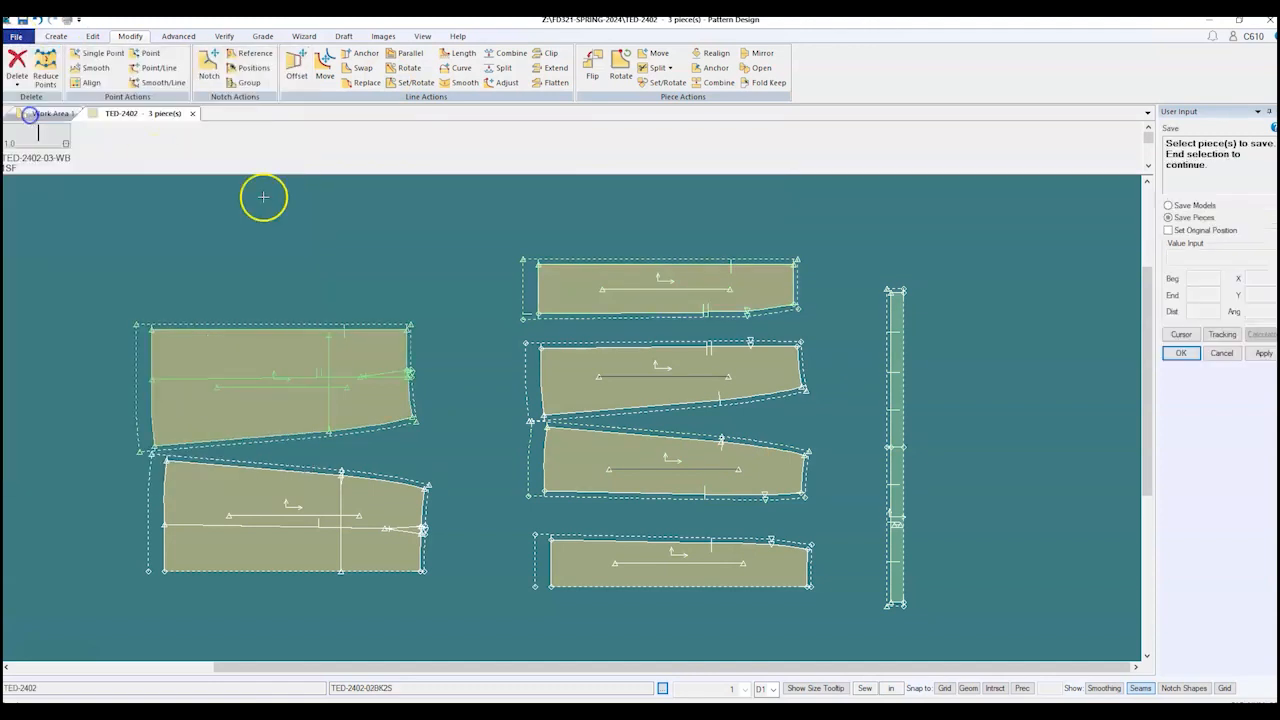
right_click(466, 233)
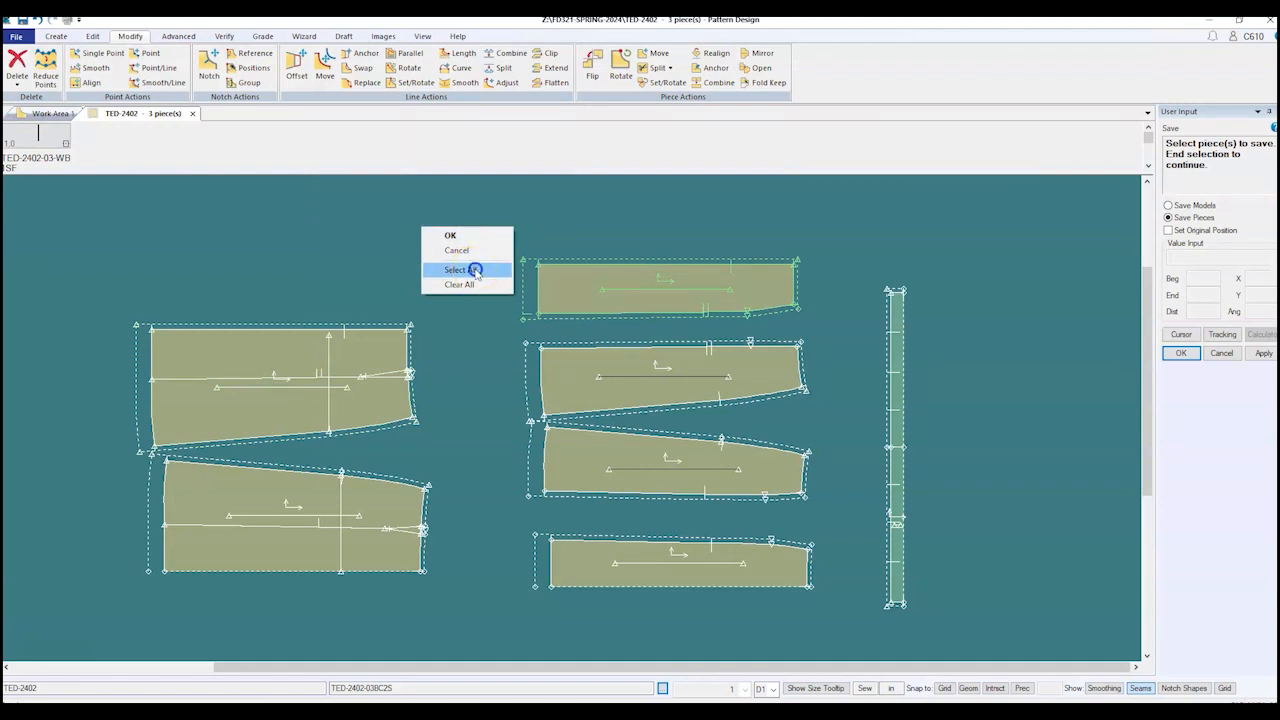
left_click(474, 270)
right_click(470, 230)
left_click(471, 232)
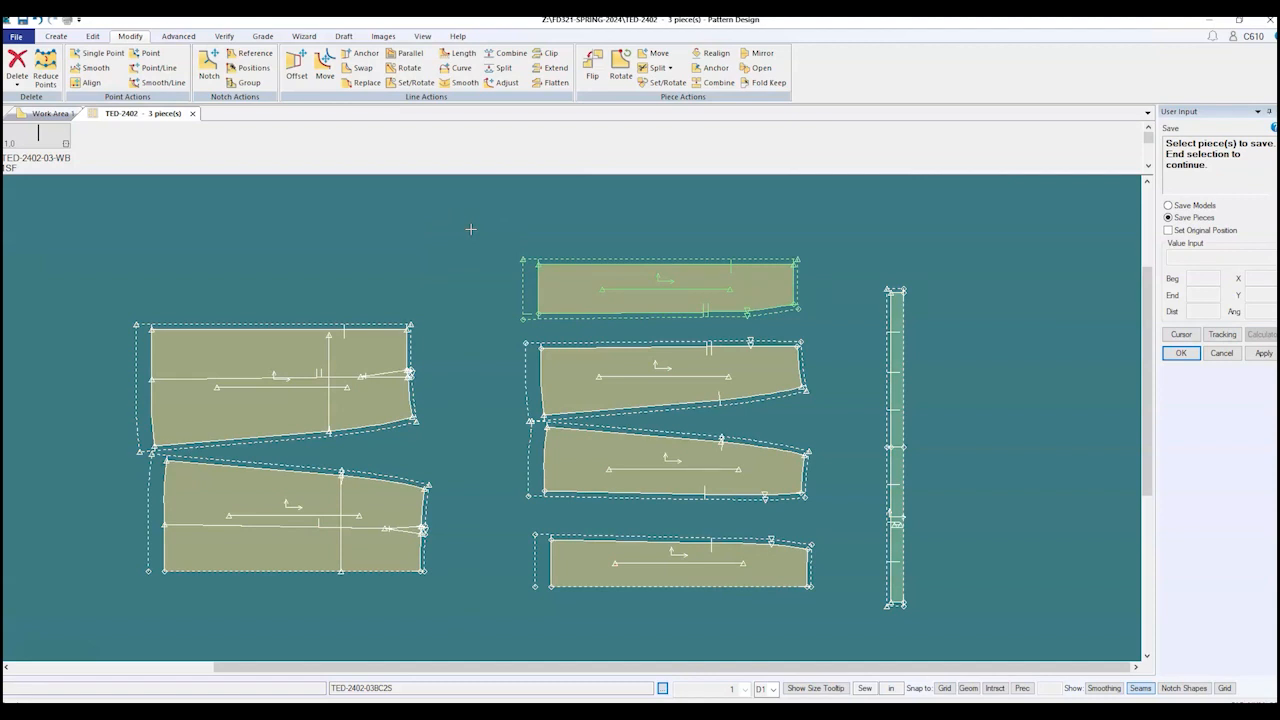
right_click(469, 229)
left_click(469, 232)
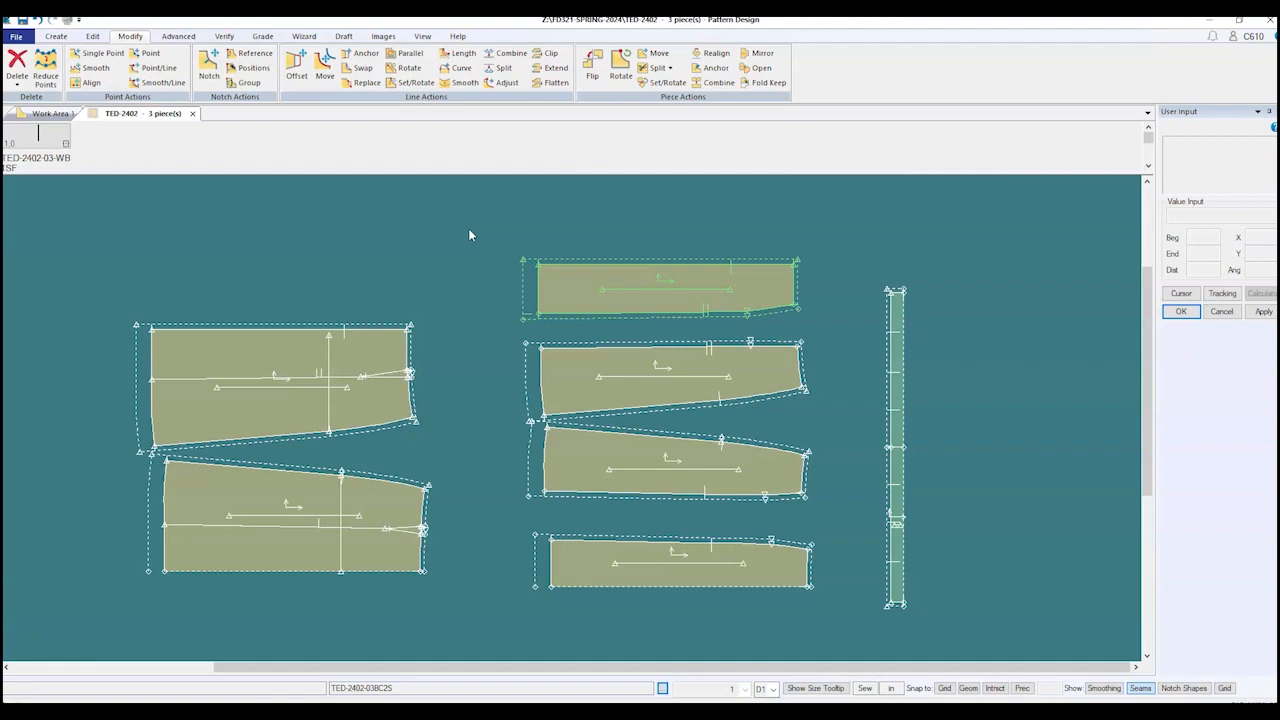
Step: Switch to AccuMark Explorer showing the FD321-SPRING-2024 storage area
left_click(480, 223)
left_click(480, 222)
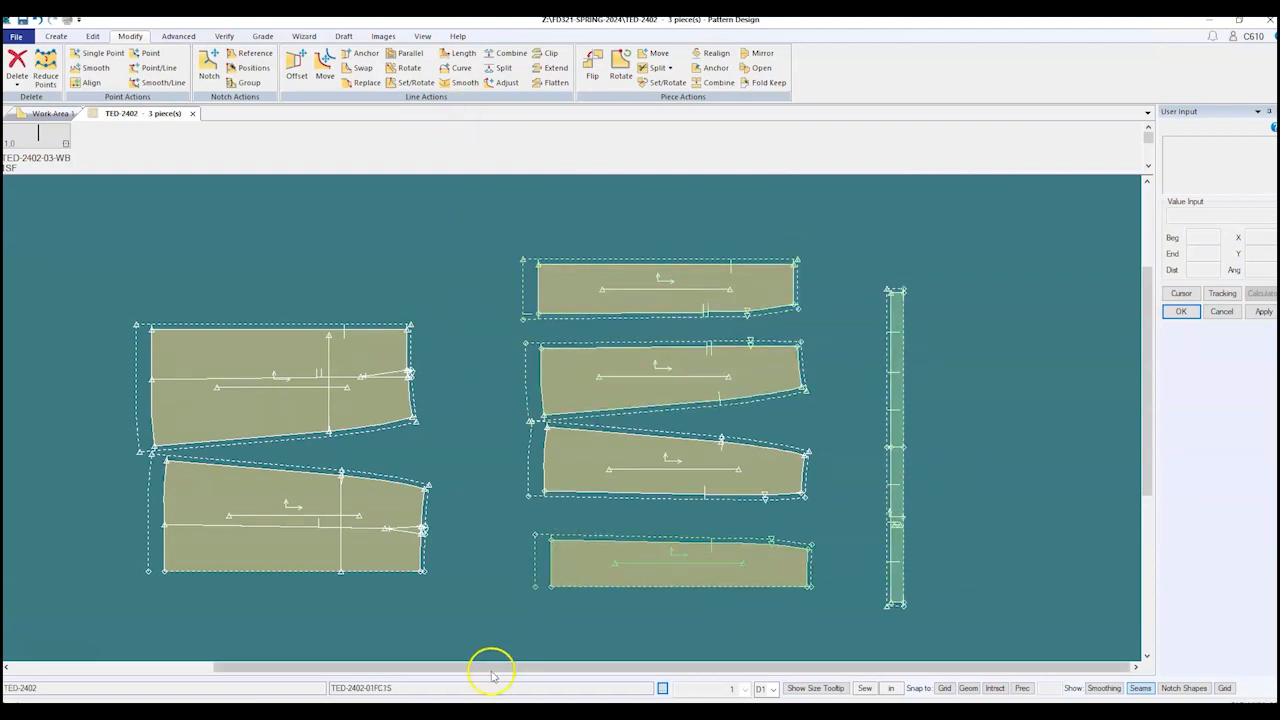
left_click(412, 712)
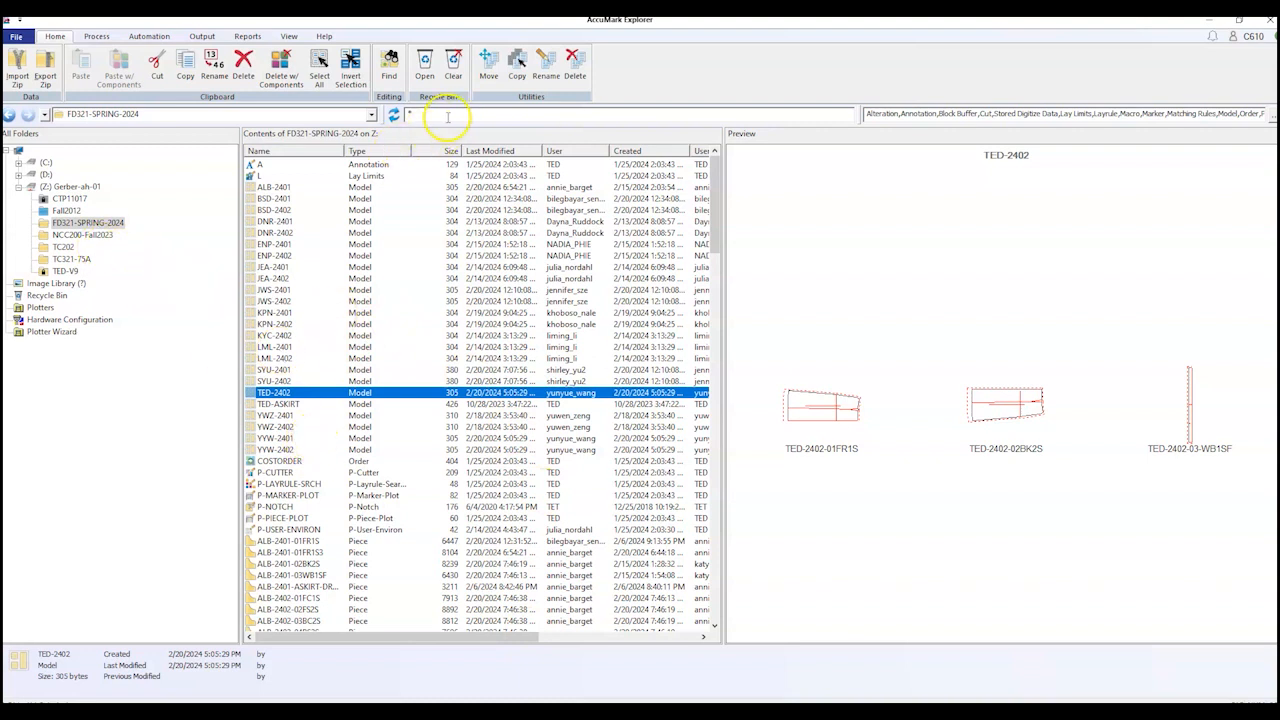
Step: Filter the list to TED items and preview pieces 01FC1S, 01FR1S, 02BK2S, 02FS2S, back skirt and 05WB1SF
left_click(447, 117)
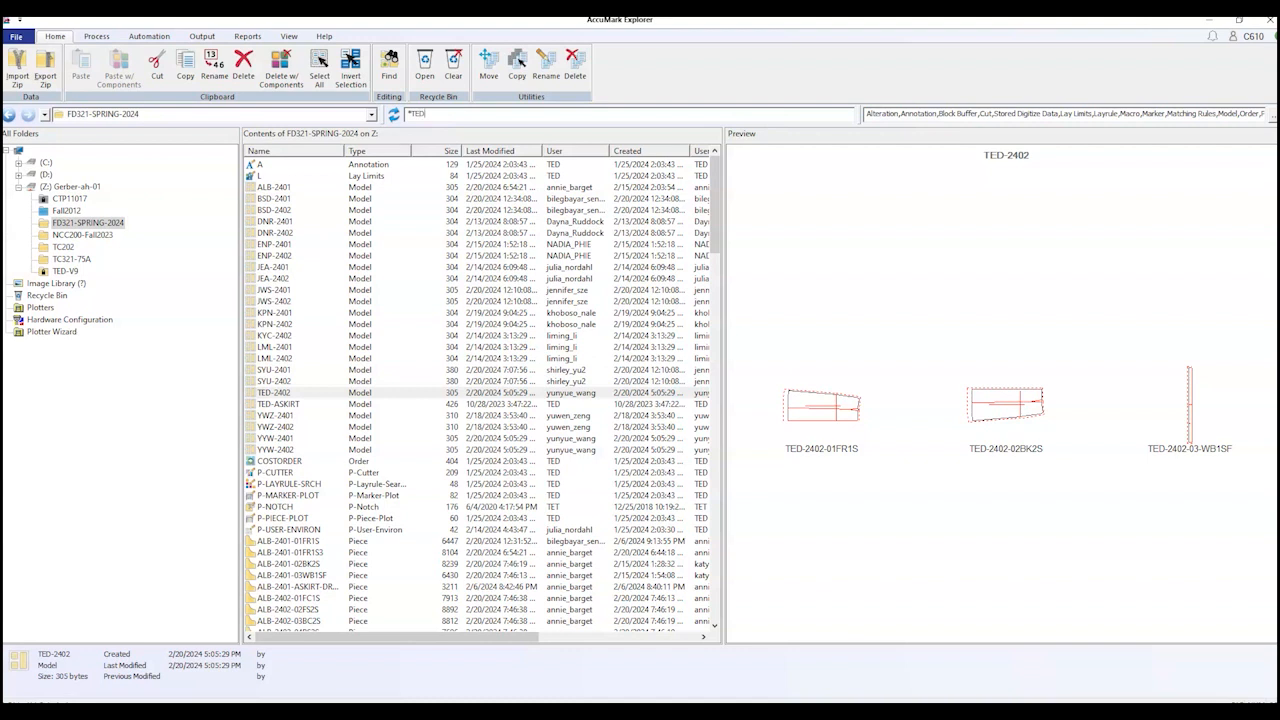
key("Return")
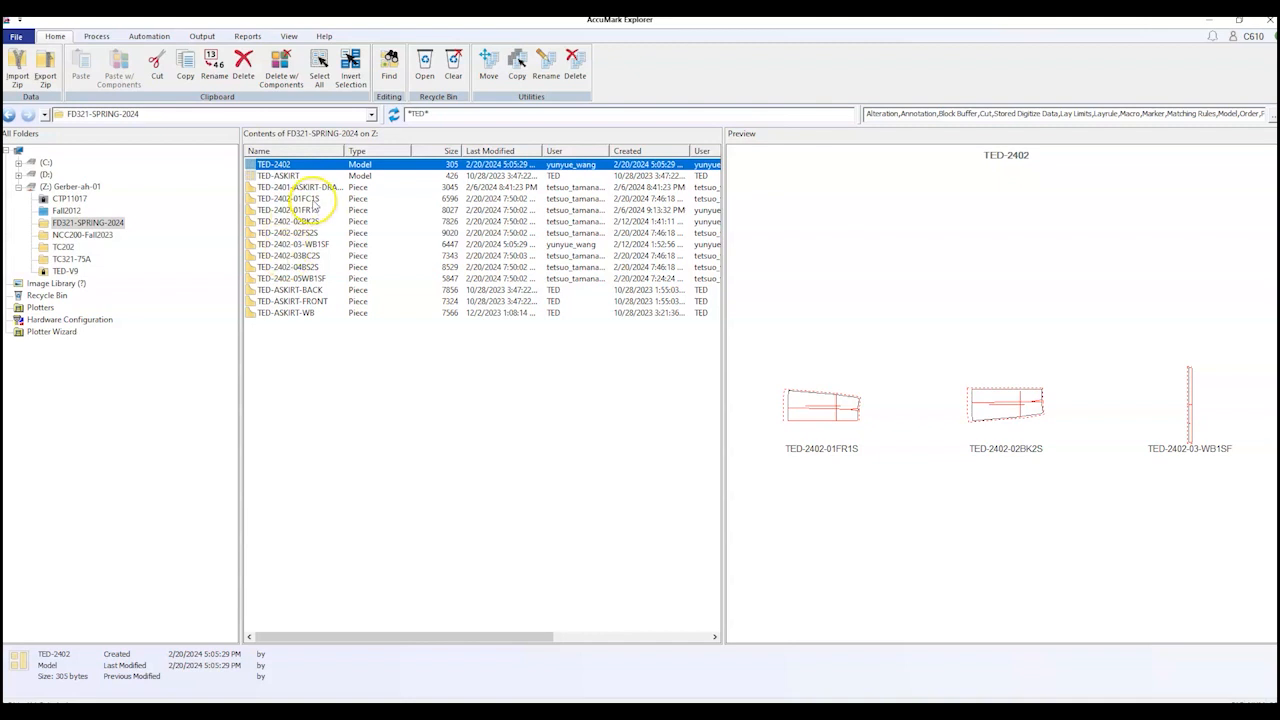
left_click(313, 200)
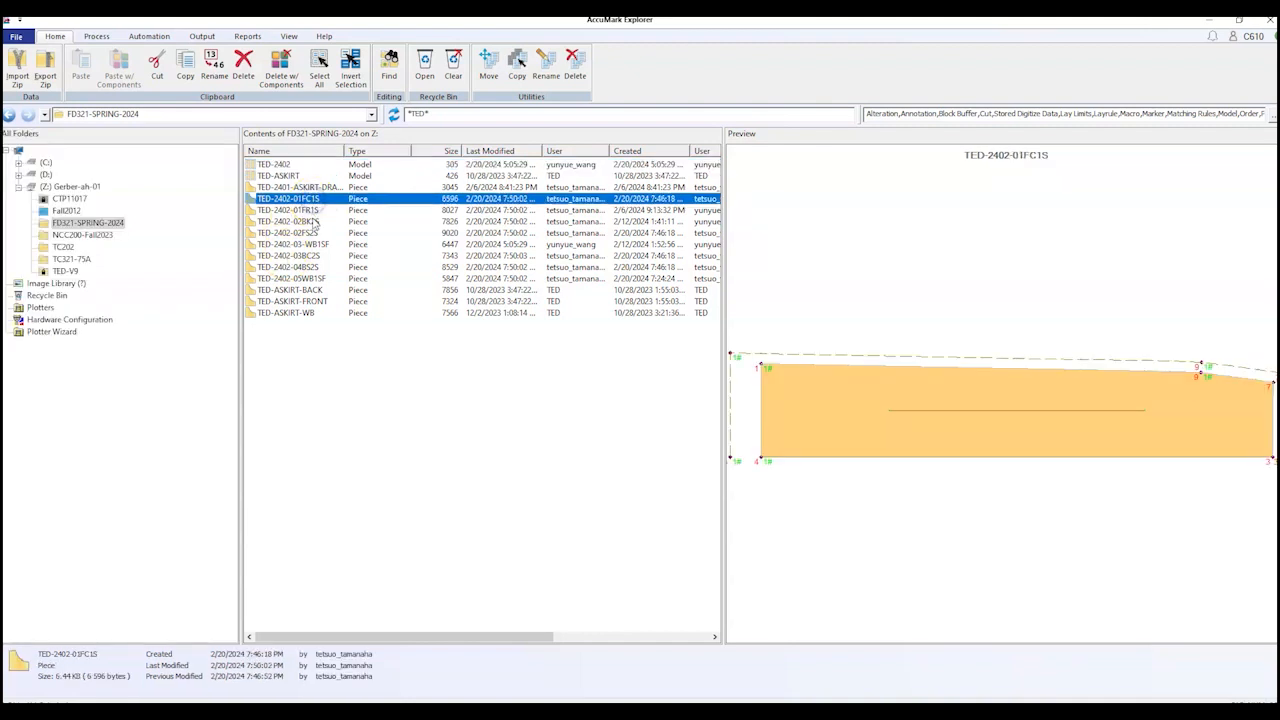
left_click(316, 211)
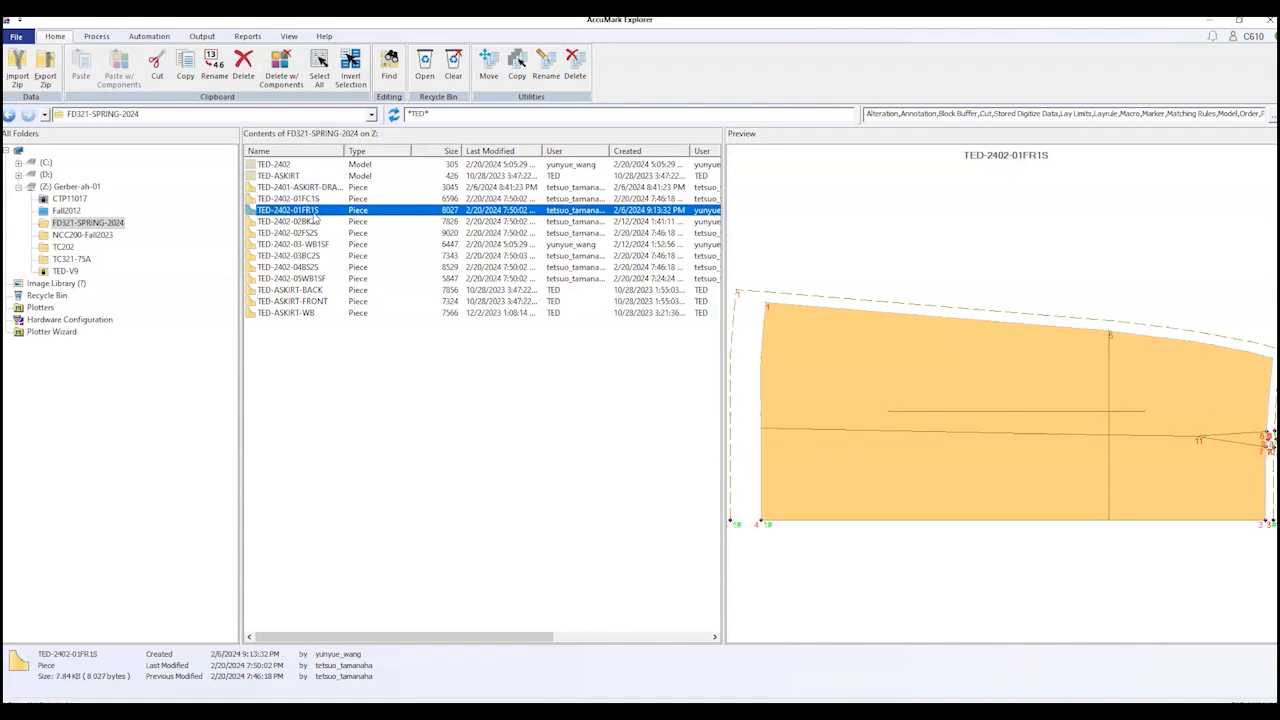
left_click(312, 222)
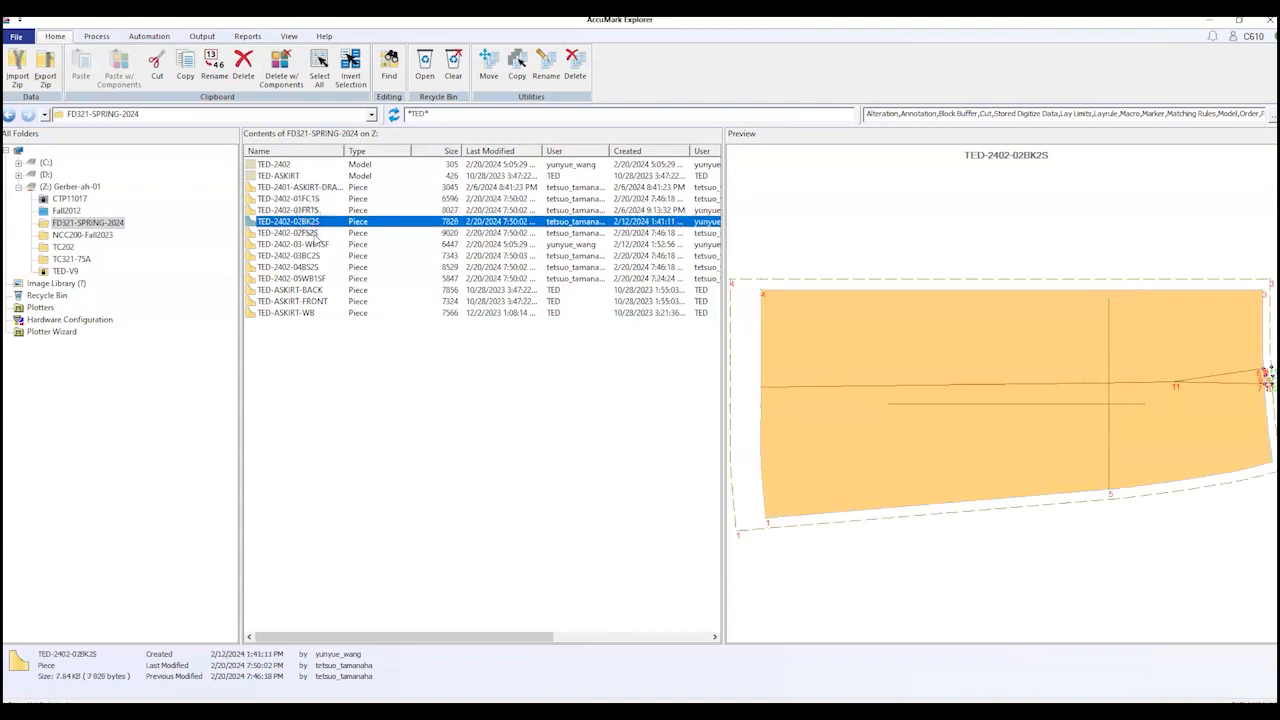
left_click(313, 233)
left_click(310, 268)
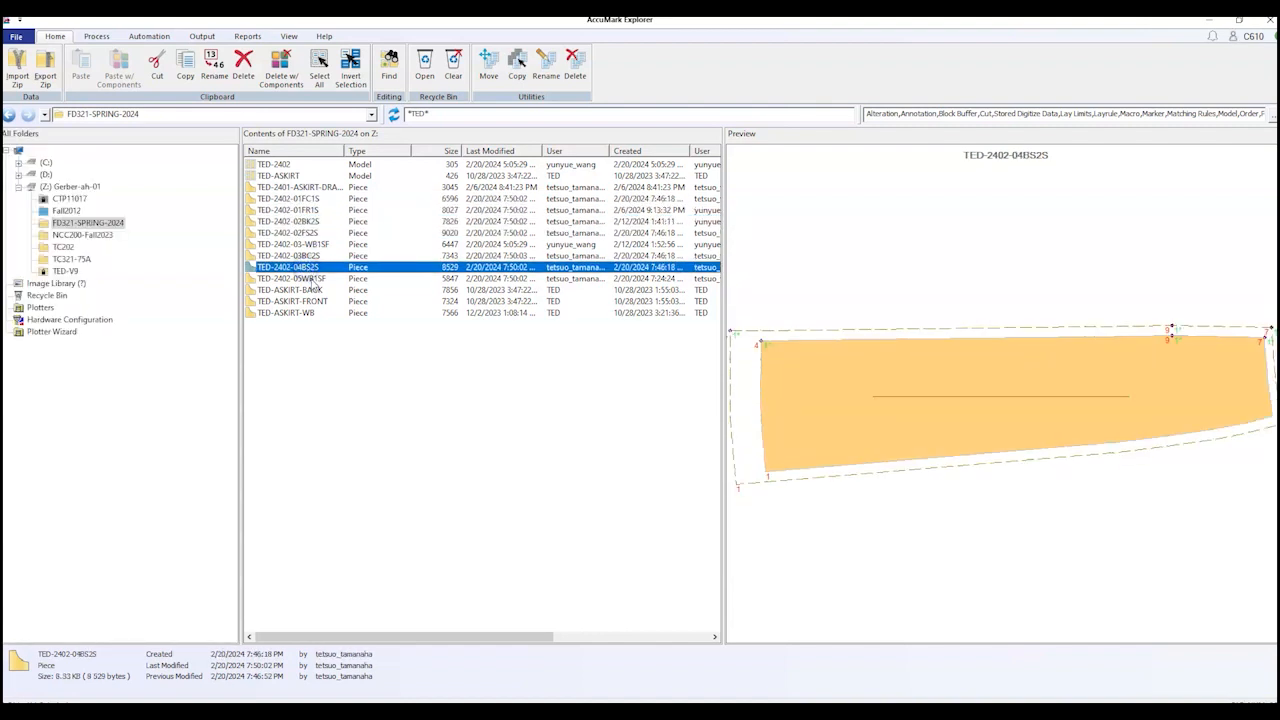
left_click(312, 280)
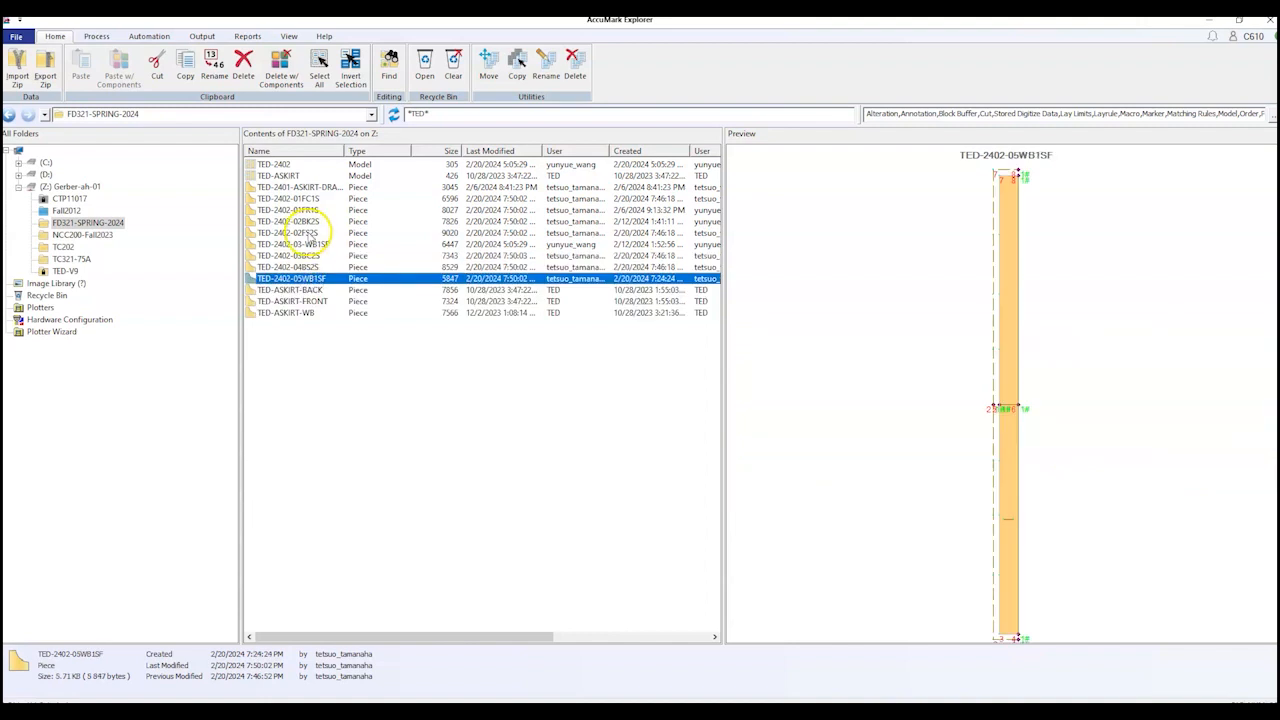
Step: Re-preview pieces 01FC1S and 01FR1S, then select the top-left skirt piece in Pattern Design
left_click(440, 390)
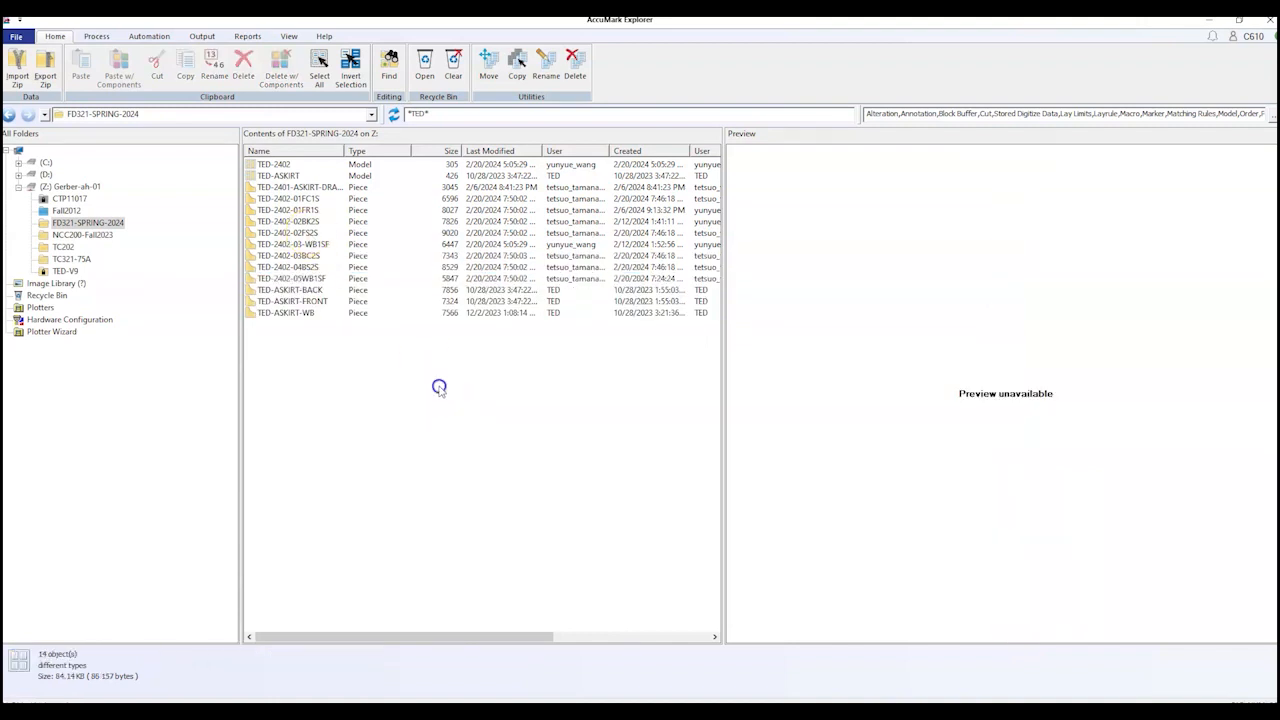
left_click(295, 199)
left_click(296, 210)
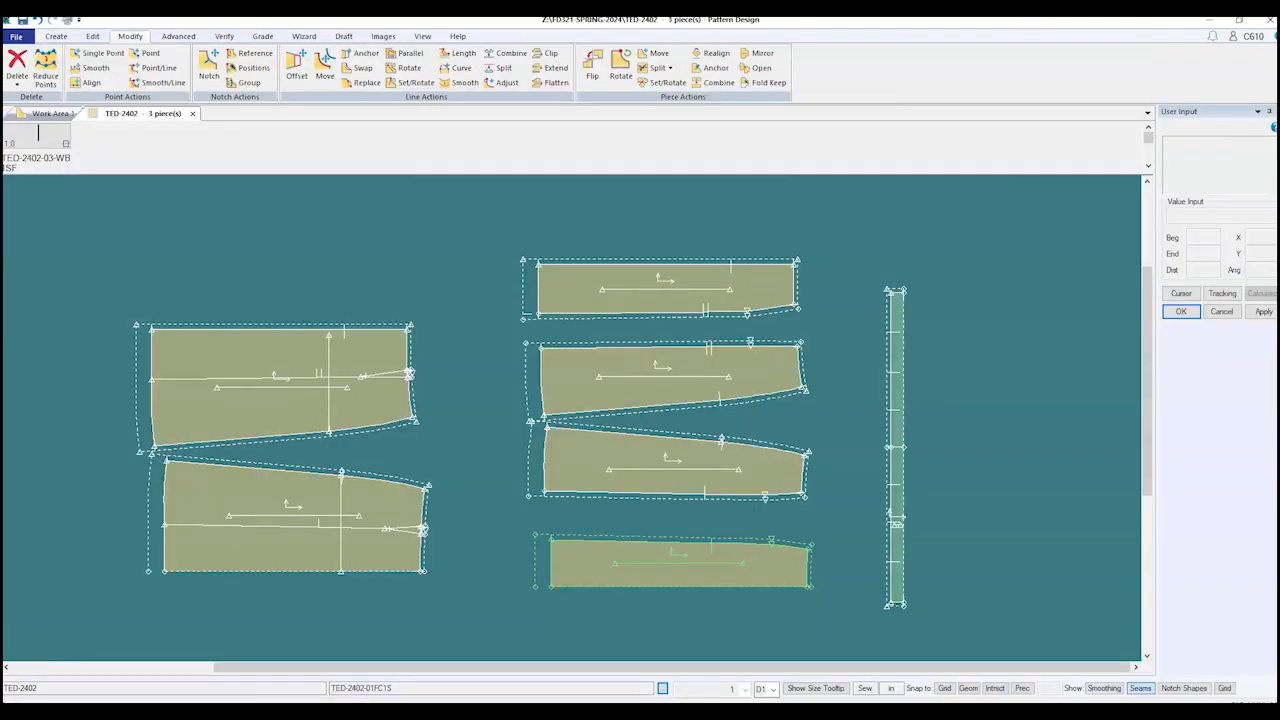
left_click(343, 386)
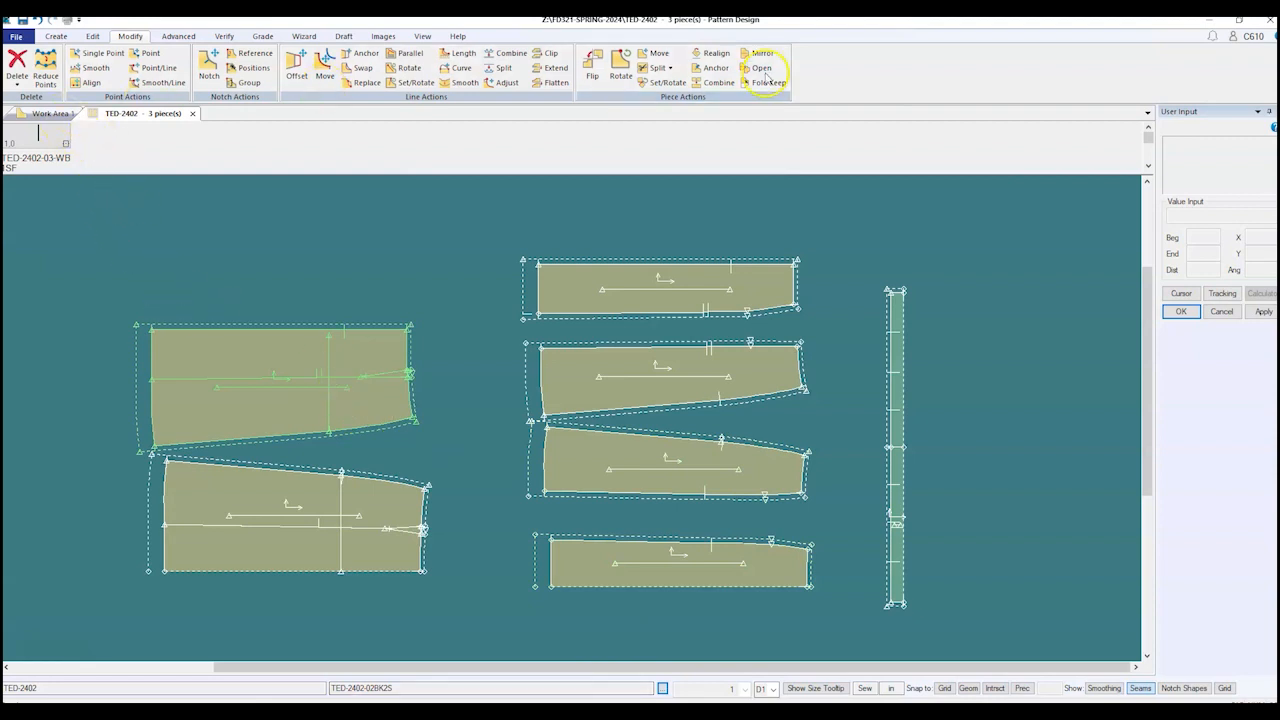
Step: Close Pattern Design, keeping the recovered files to view later
left_click(1270, 22)
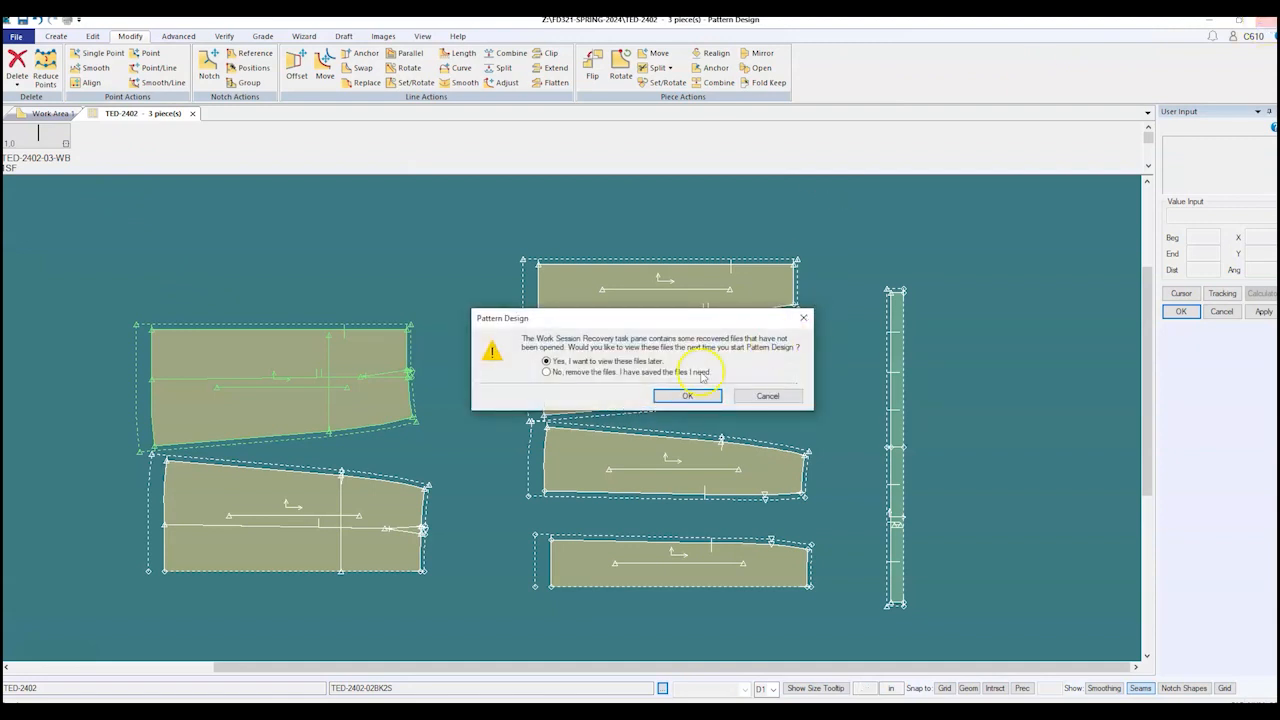
left_click(672, 395)
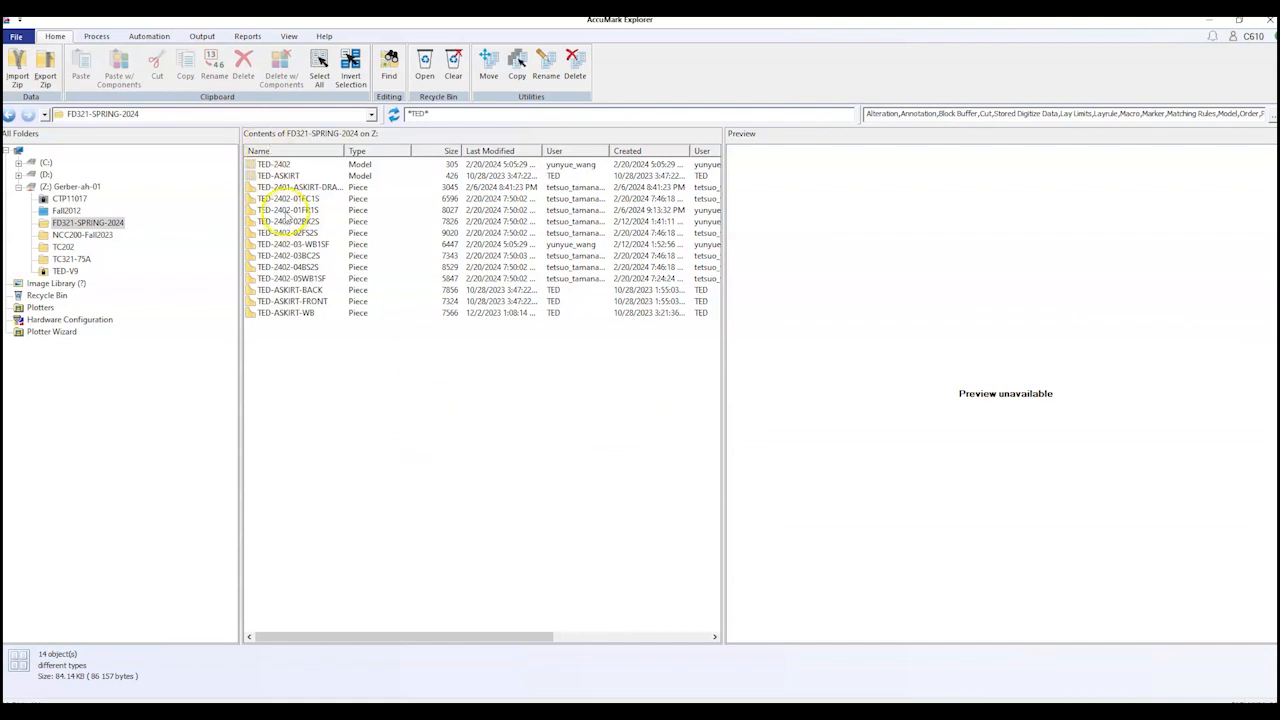
Step: Preview TED-2402-01FR1S, then select the five pieces TED-2402-01FC1S through 05WB1SF
left_click(287, 210)
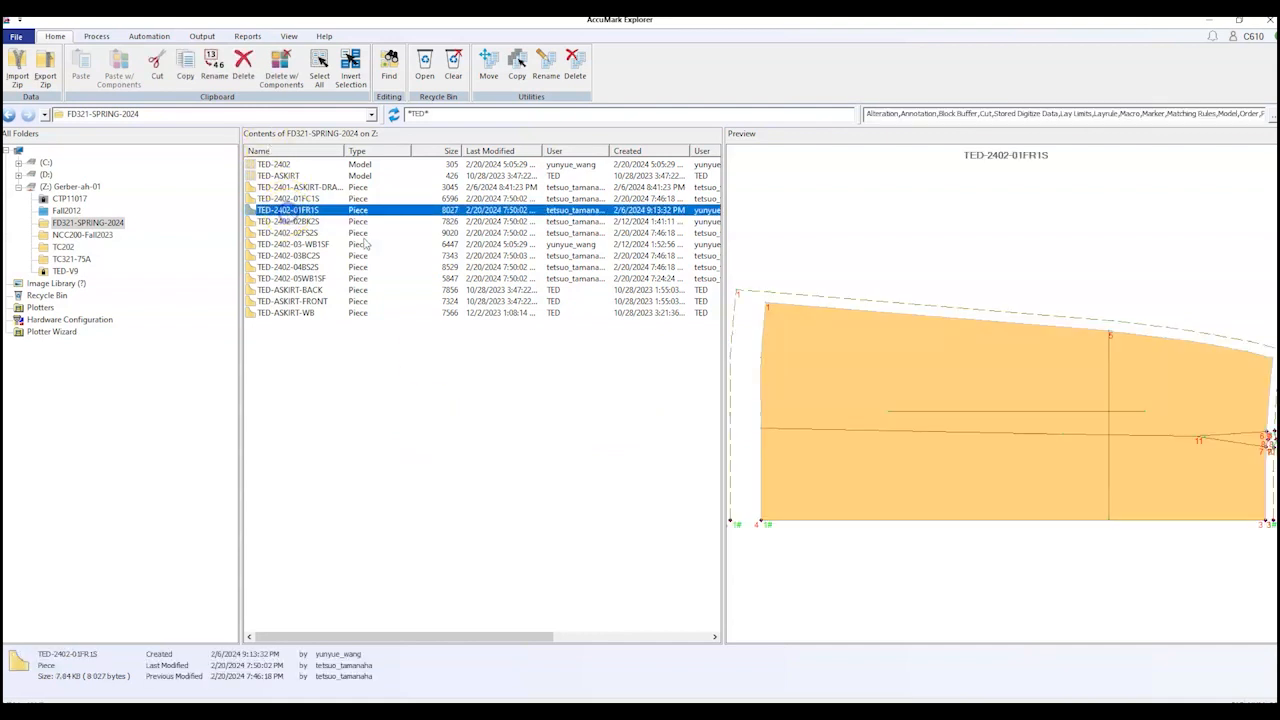
left_click(336, 360)
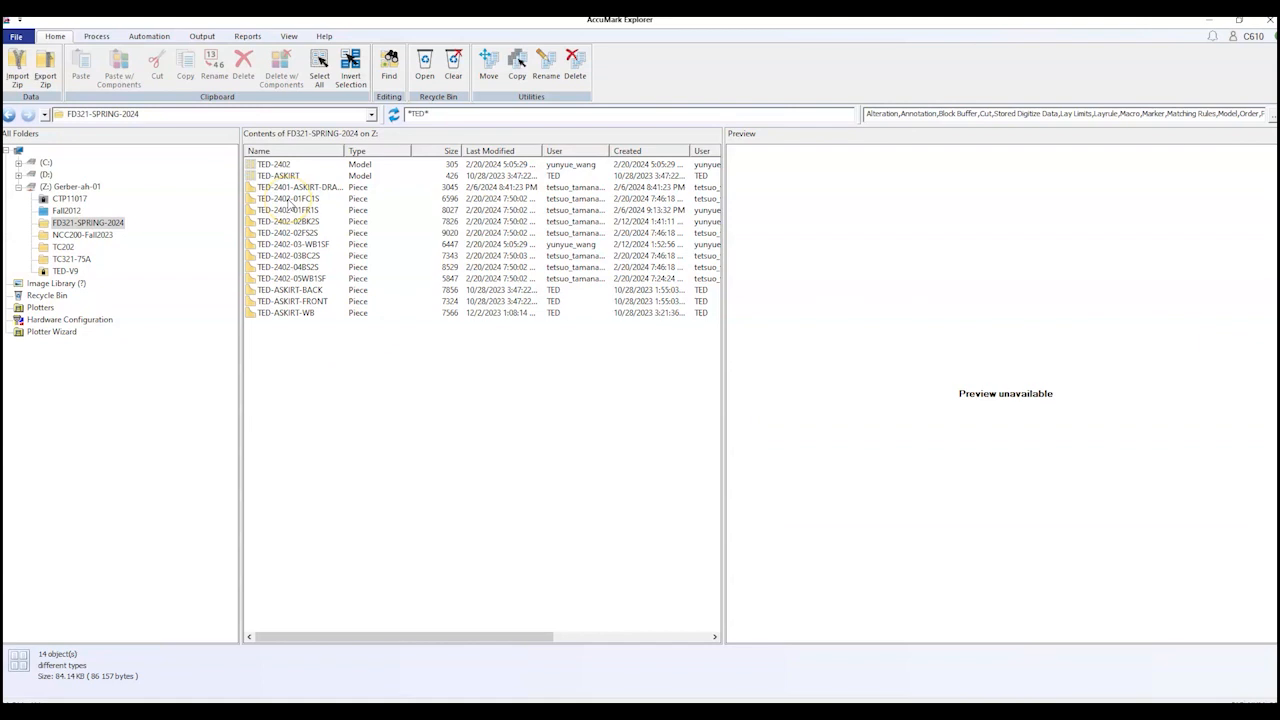
left_click(288, 199)
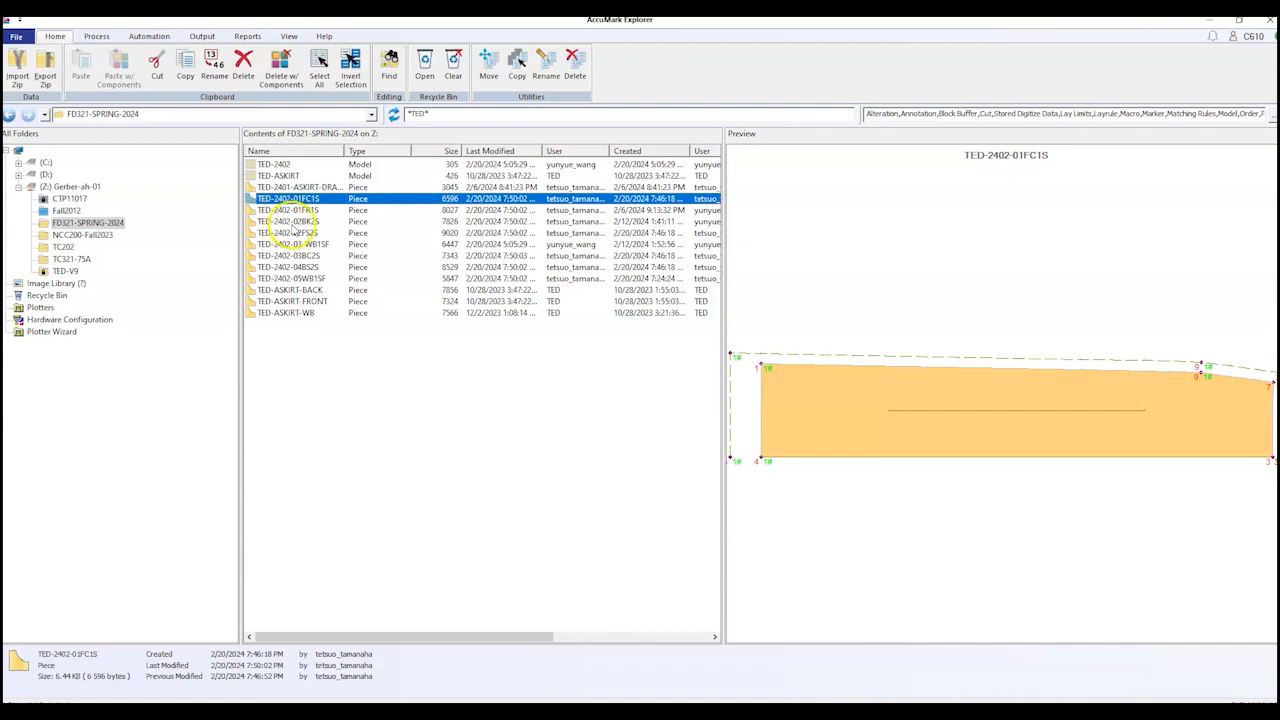
left_click(290, 233, "ctrl")
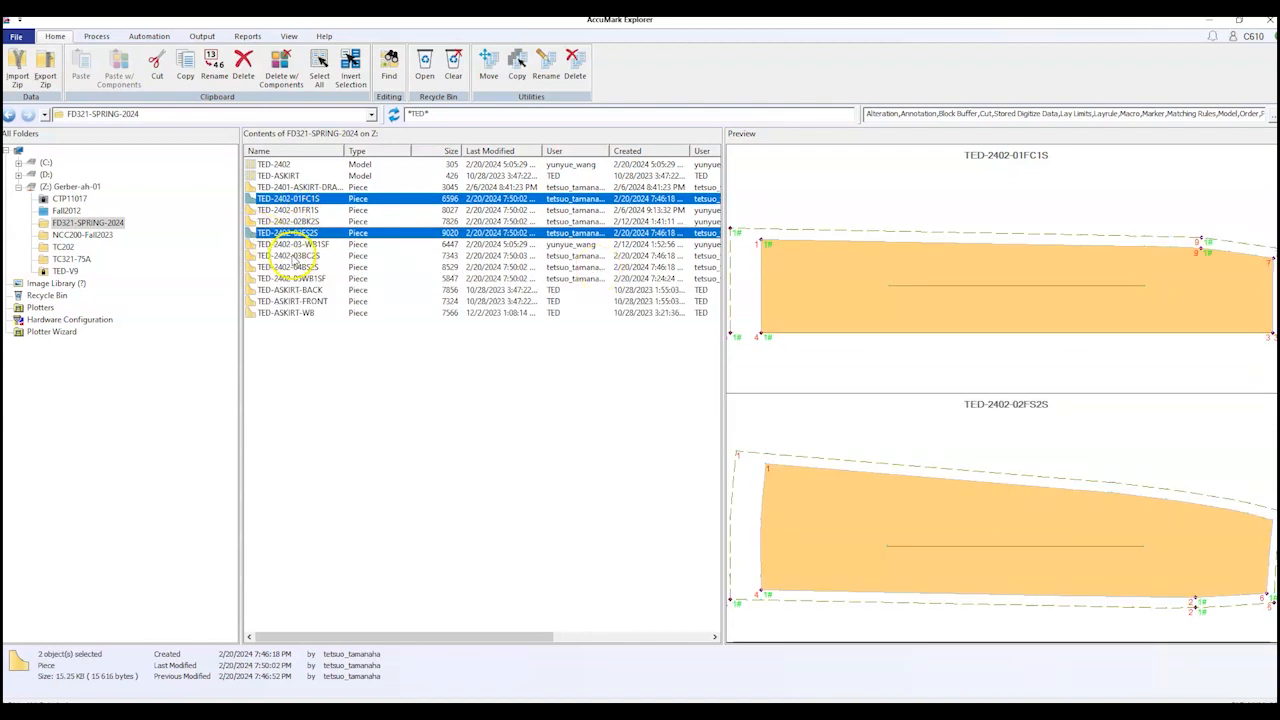
left_click(290, 256, "ctrl")
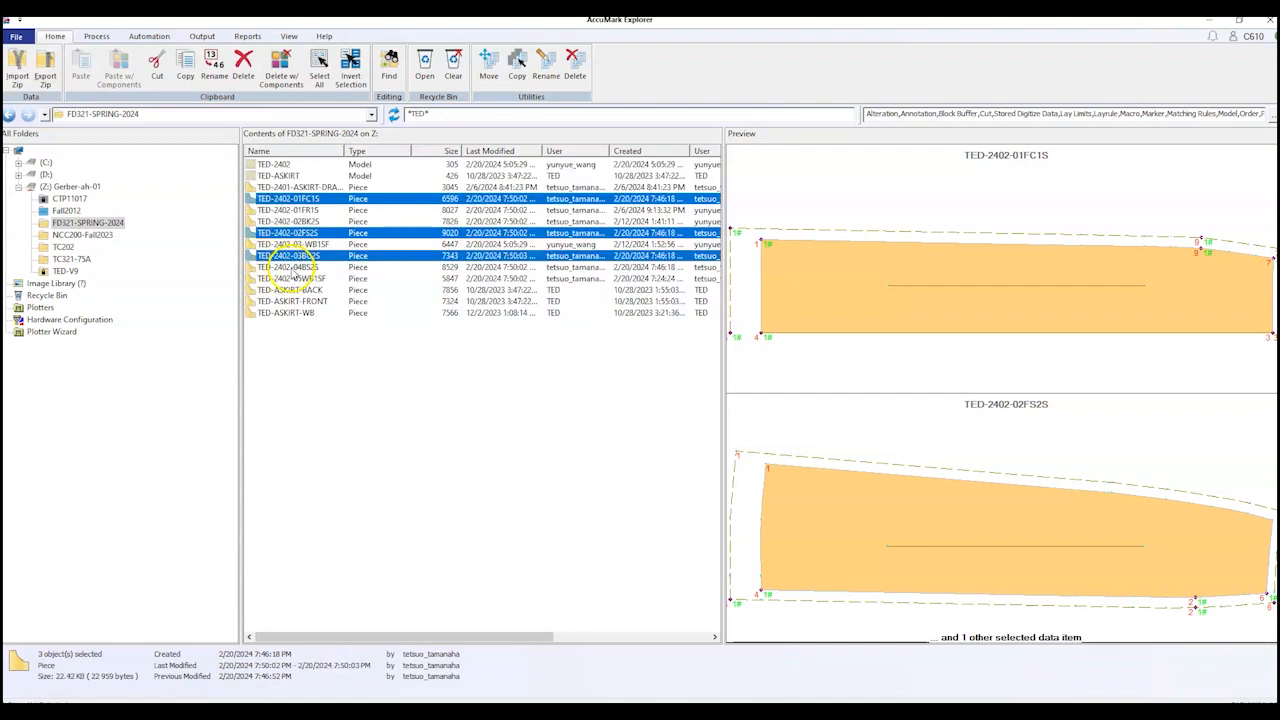
left_click(290, 267, "ctrl")
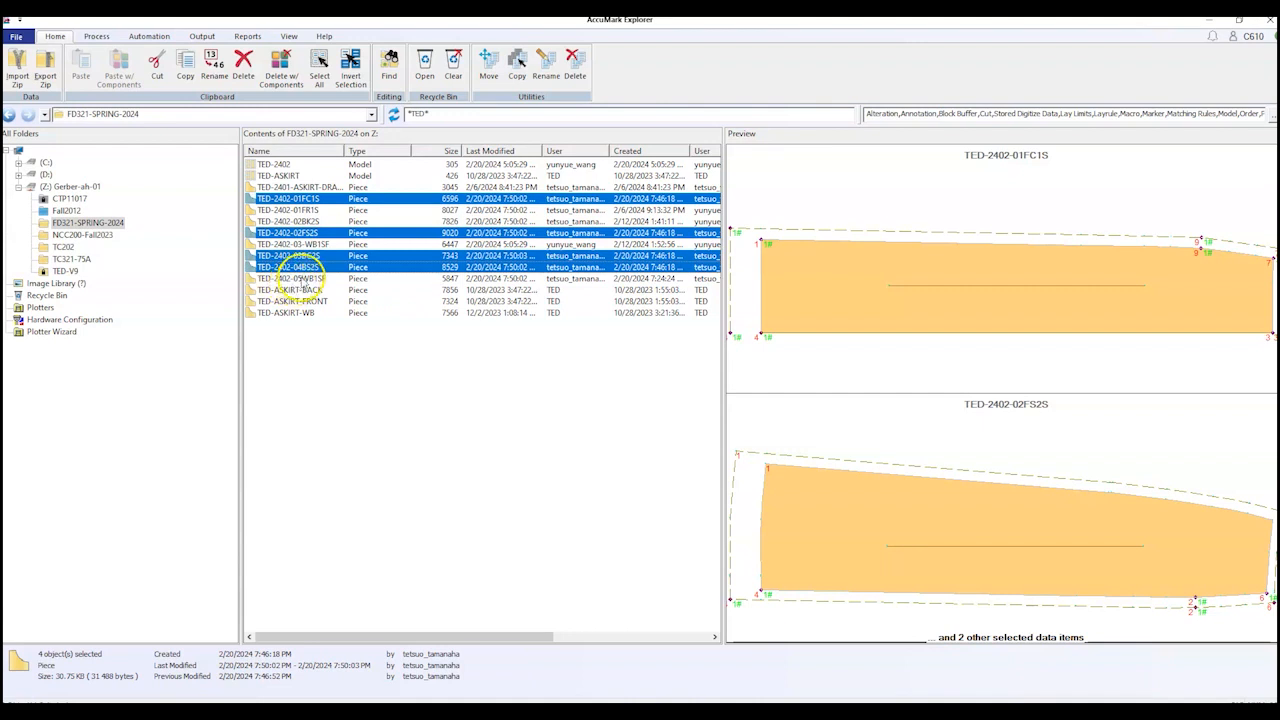
left_click(301, 279, "ctrl")
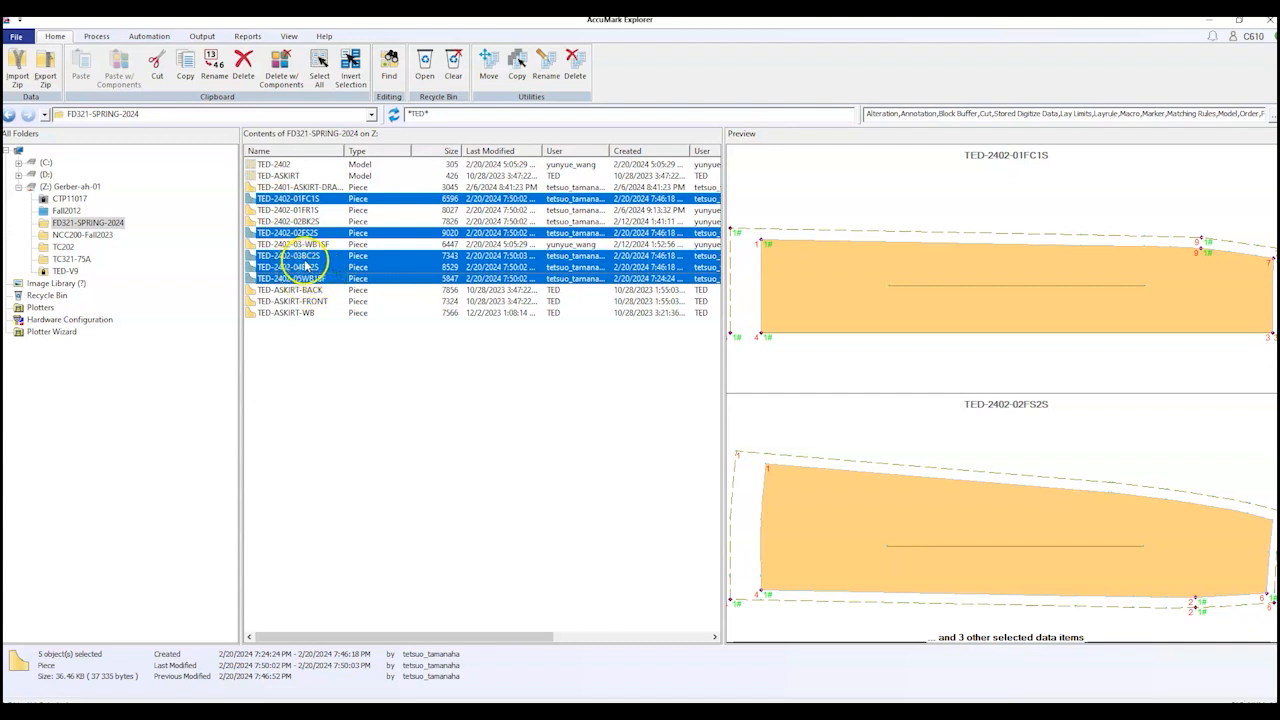
Step: Check the right-click actions for the five selected pieces, then dismiss them and clear the selection
right_click(306, 263)
mouse_move(343, 270)
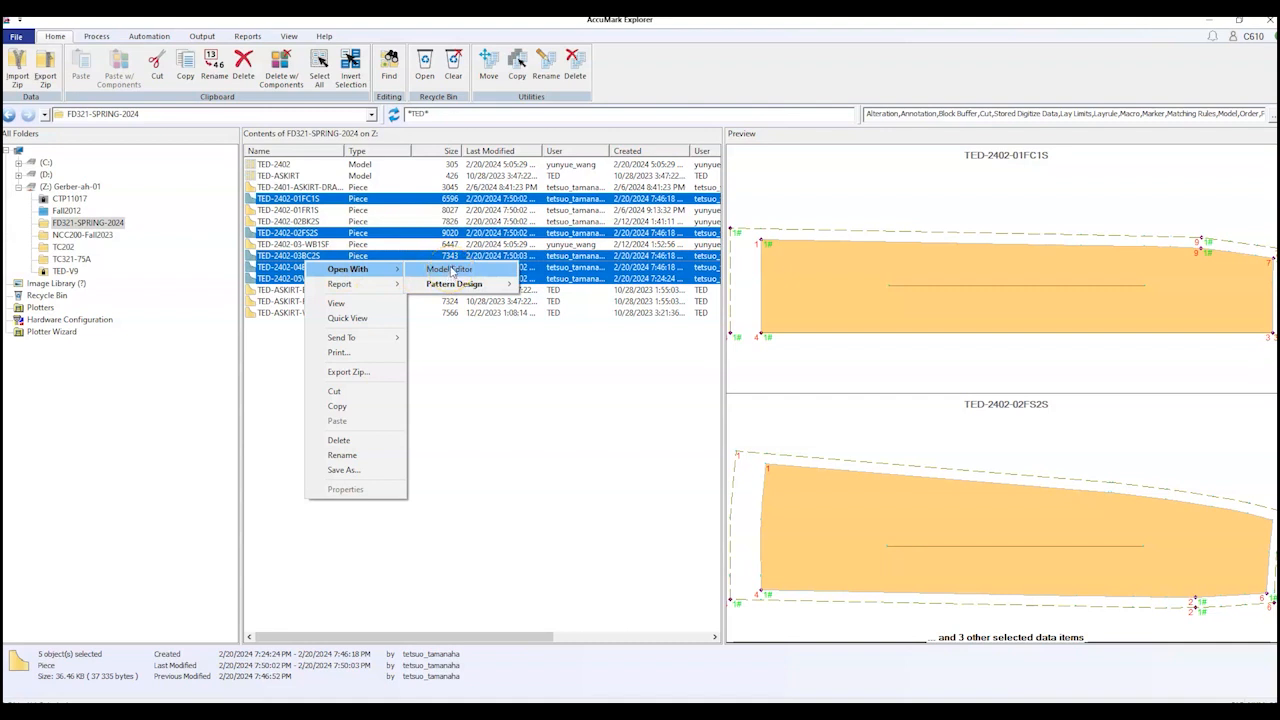
left_click(475, 463)
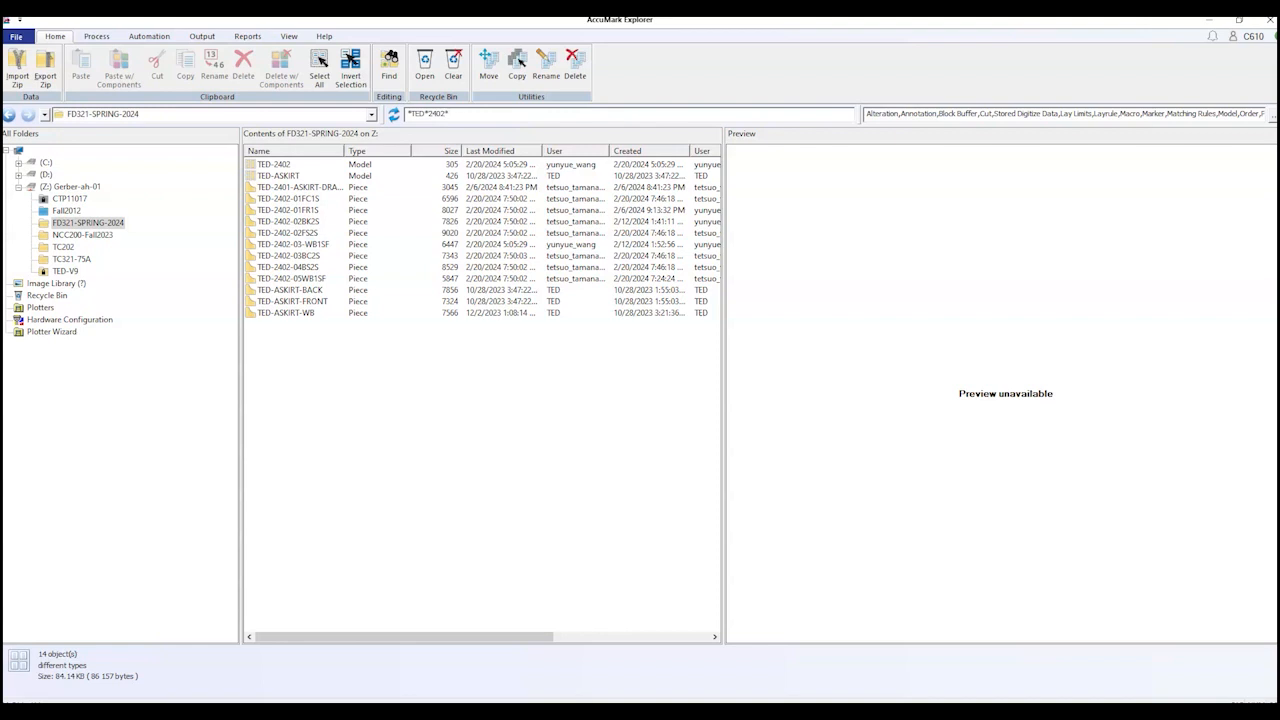
Step: Filter the list to TED-2402 items and select the five pieces 01FC1S through 05WB1SF
key("Return")
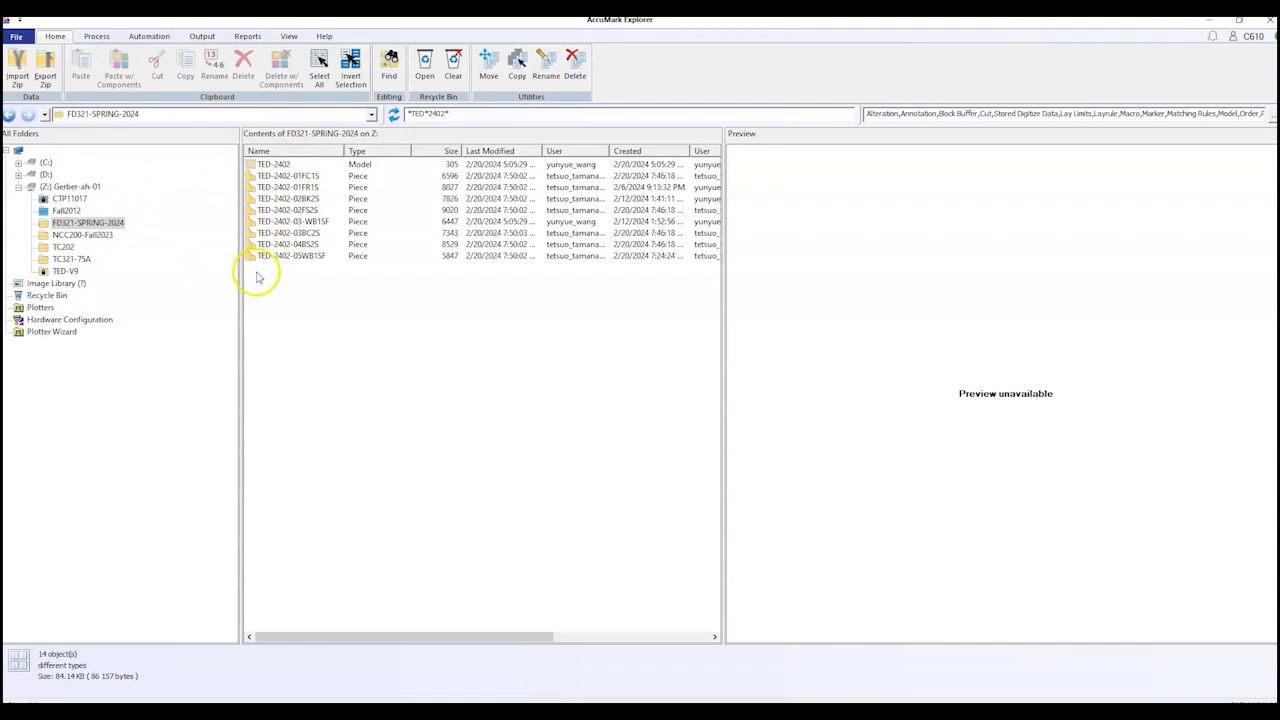
left_click(311, 177)
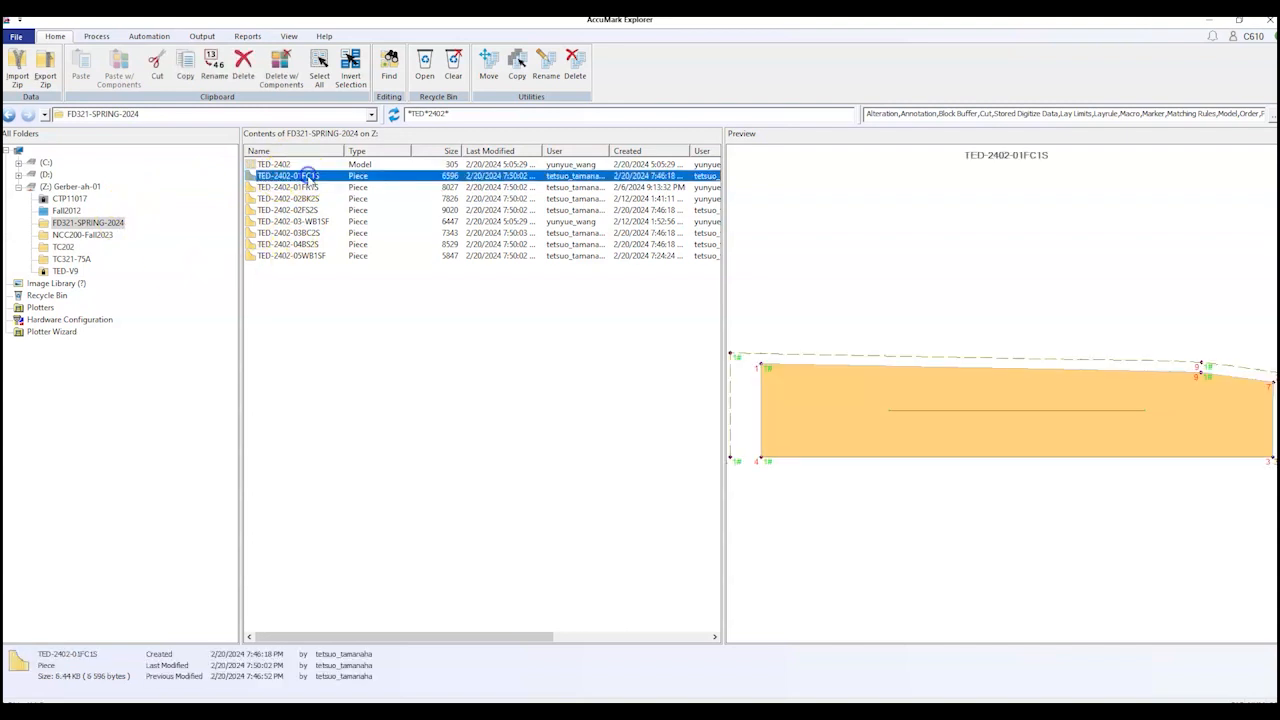
left_click(308, 188)
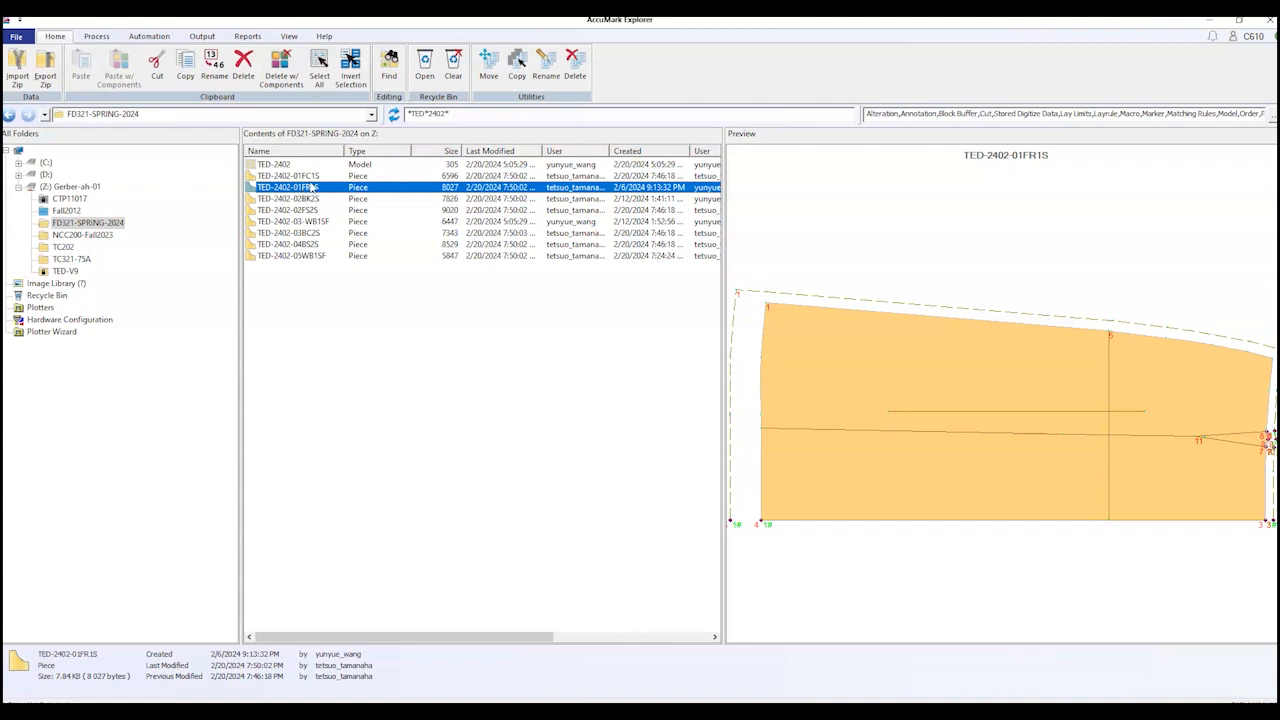
left_click(314, 176)
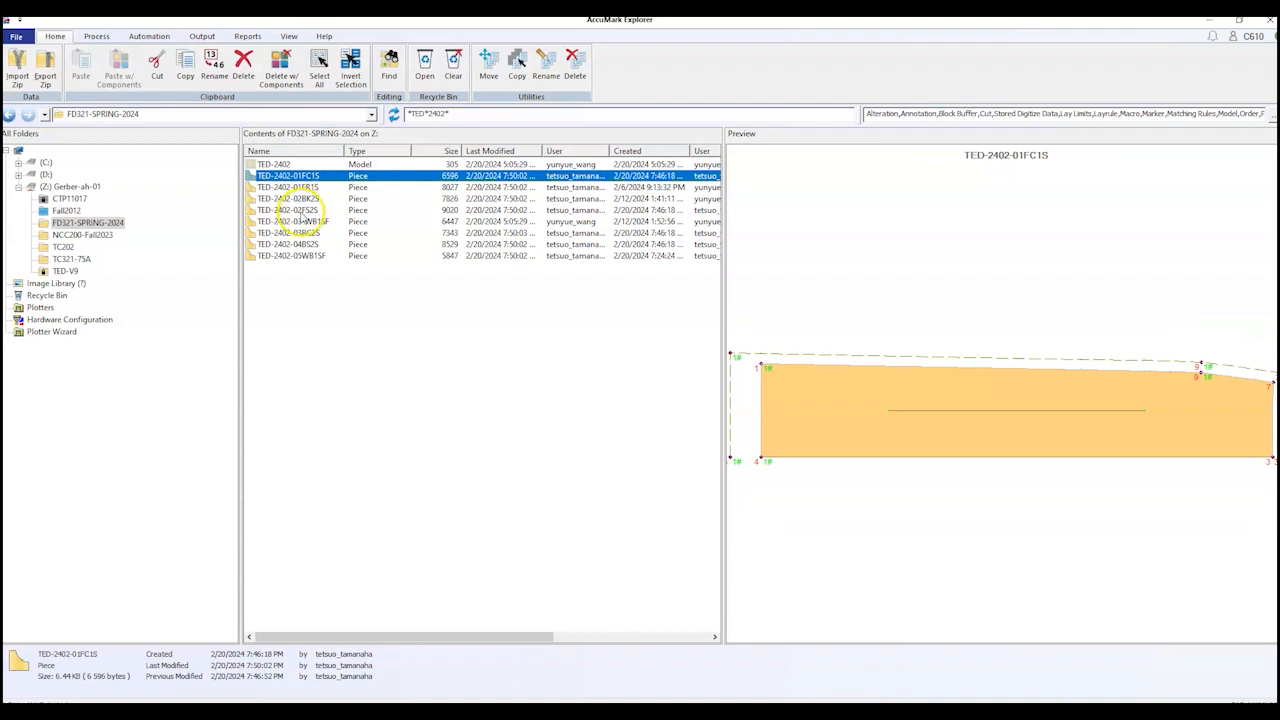
left_click(303, 211, "ctrl")
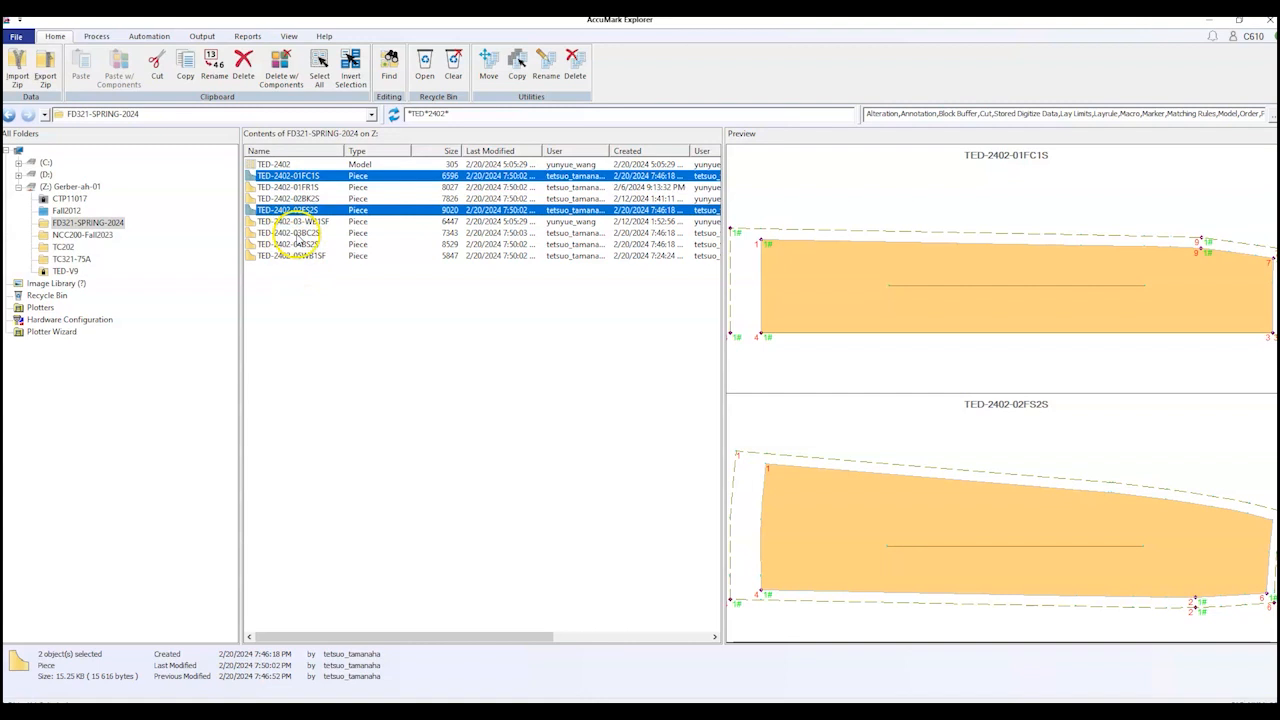
left_click(294, 233, "ctrl")
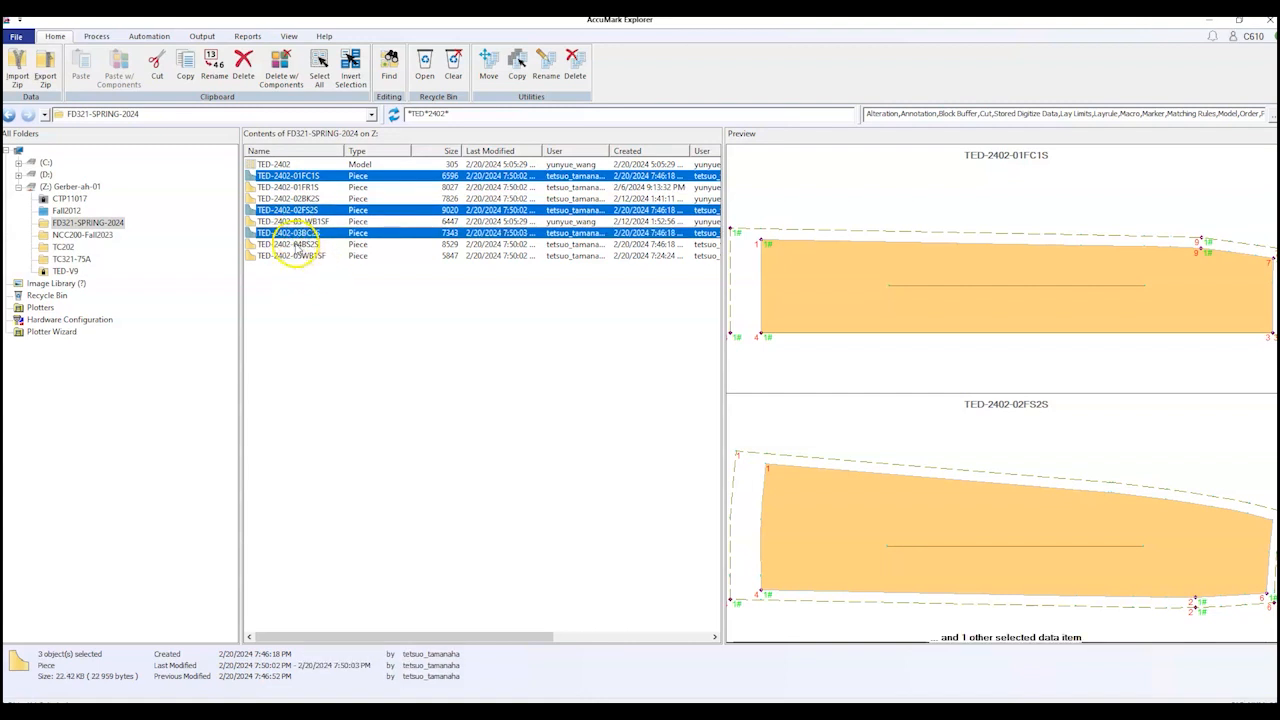
left_click(290, 245, "ctrl")
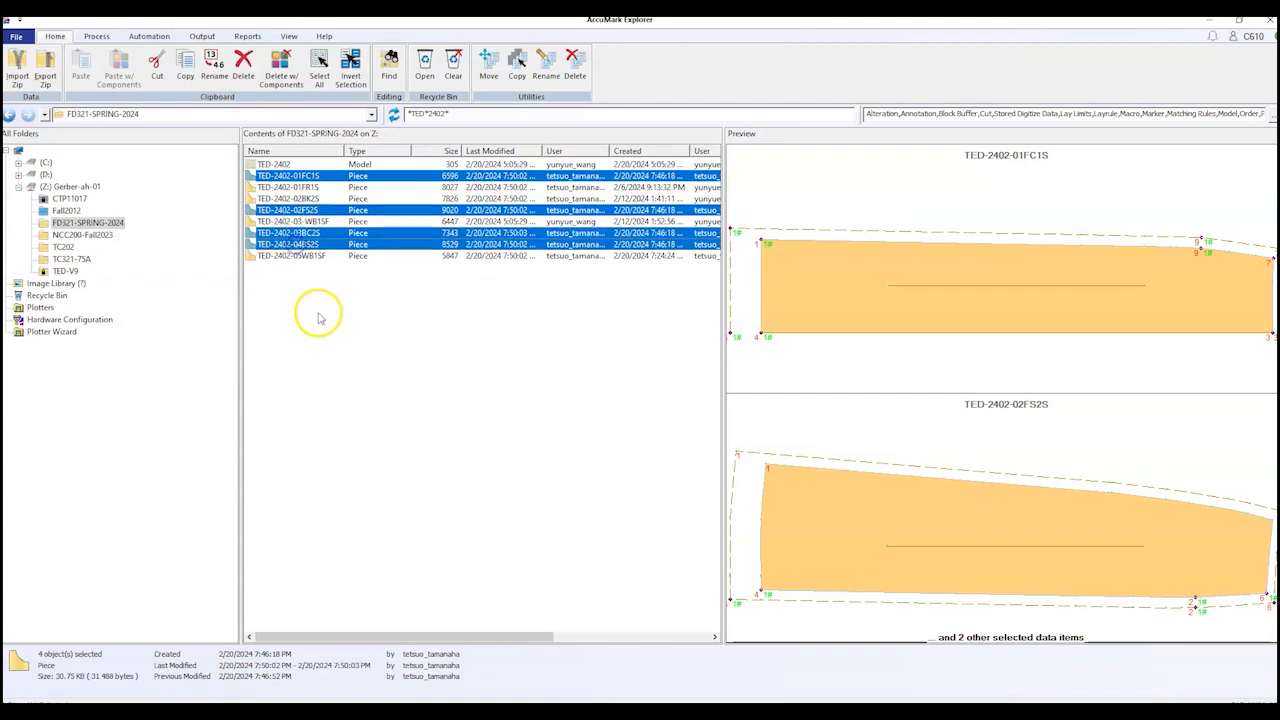
left_click(299, 257, "ctrl")
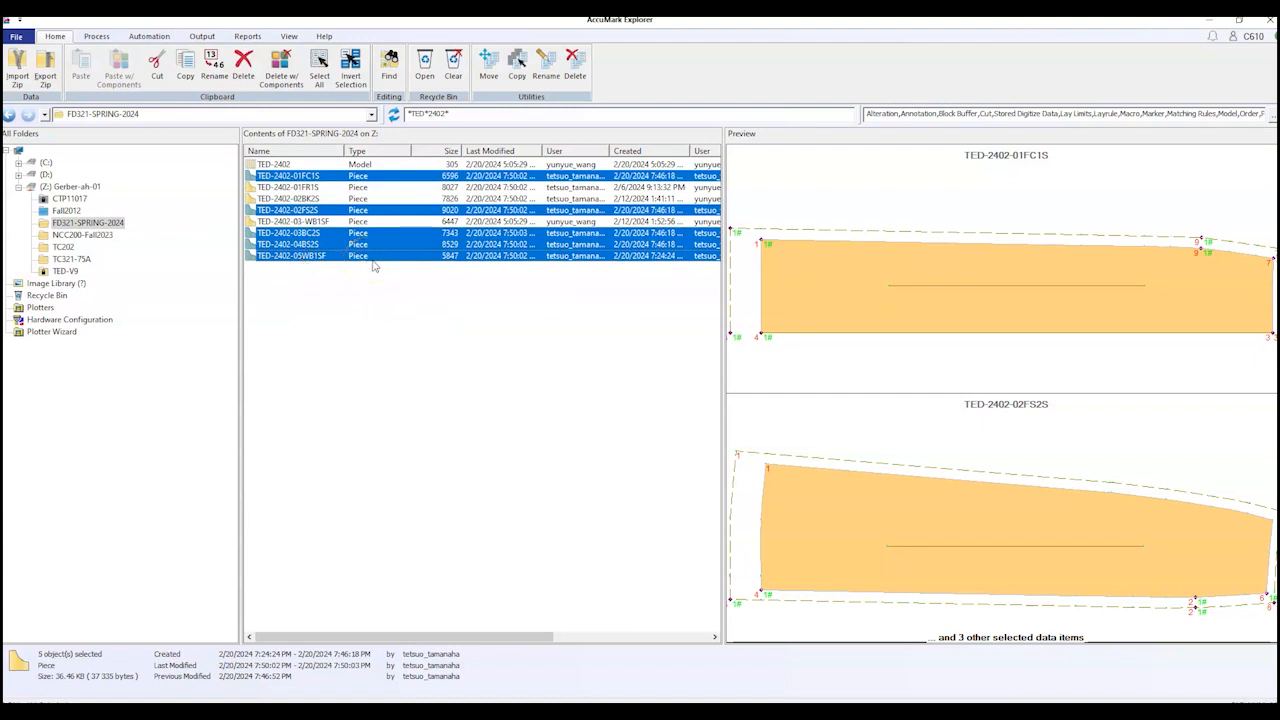
Step: Open the five selected pieces with Model Editor
right_click(307, 246)
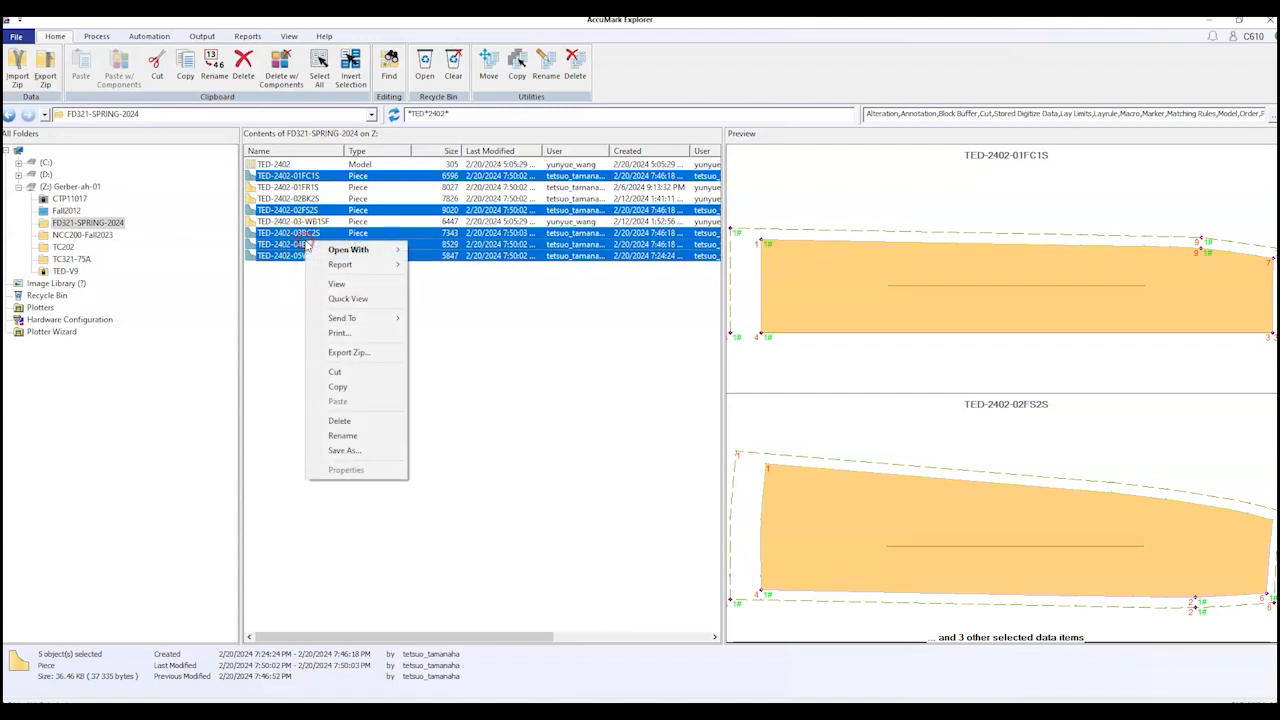
mouse_move(393, 251)
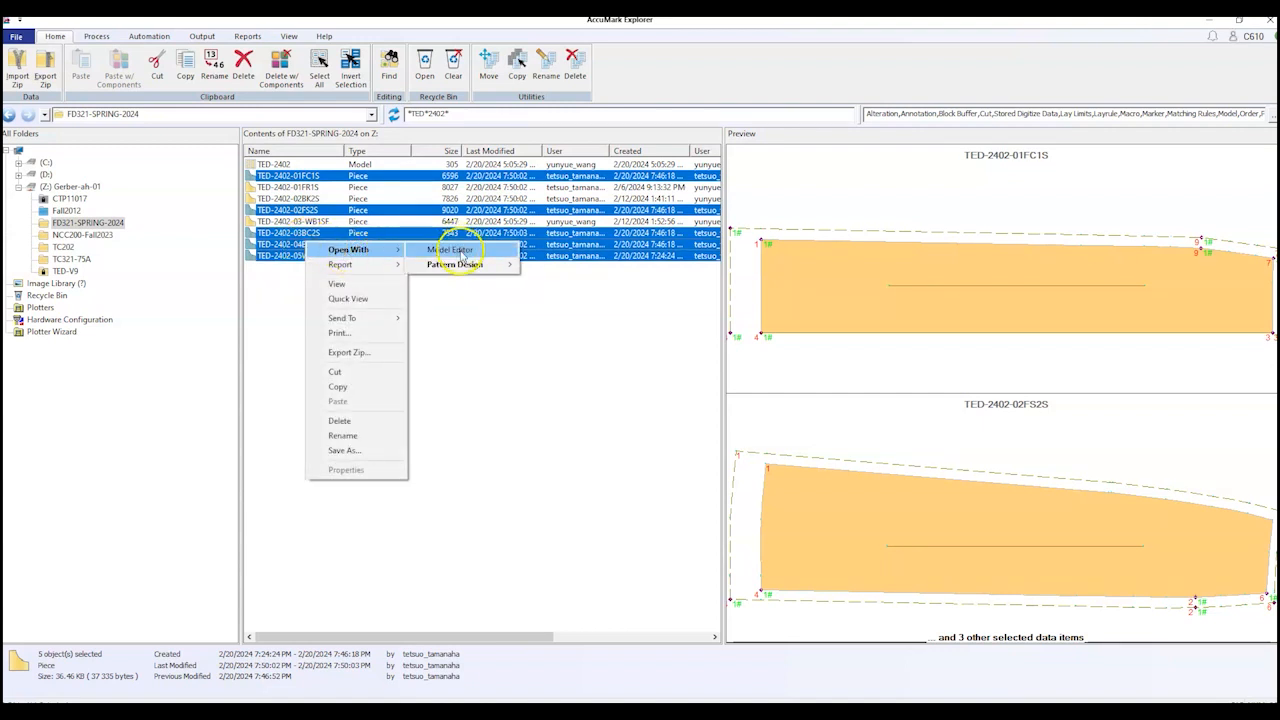
left_click(460, 251)
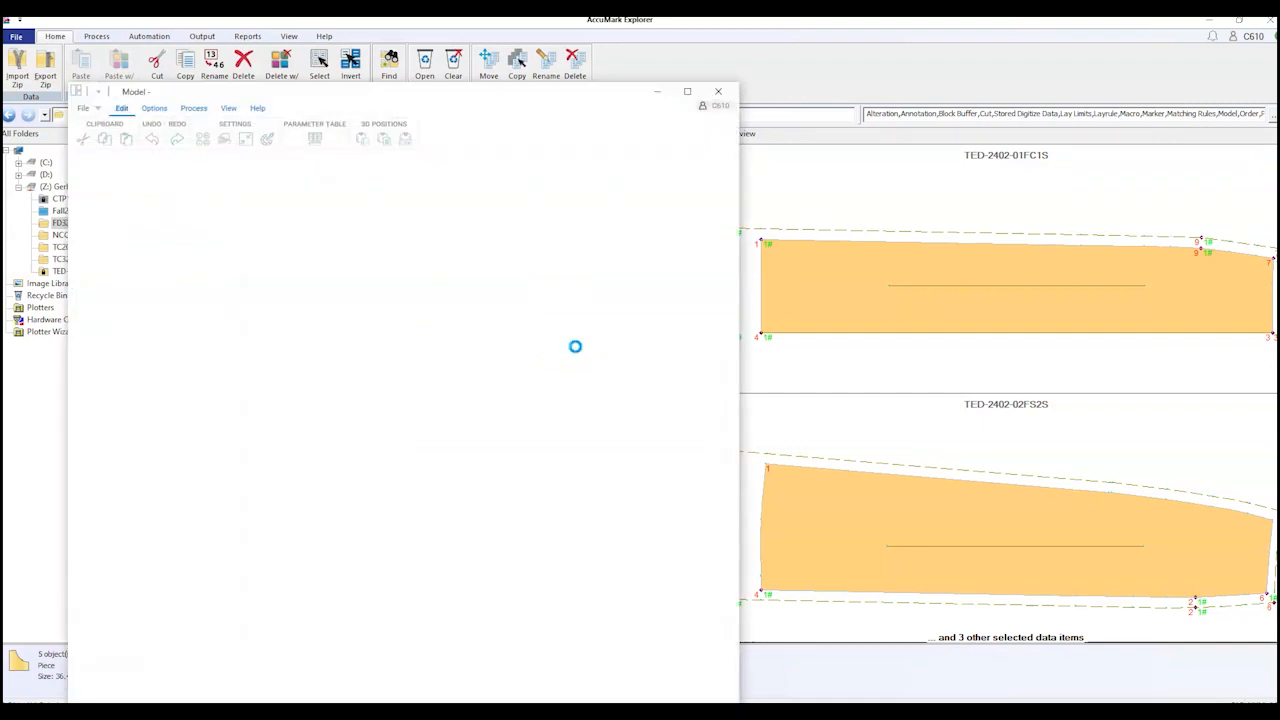
Step: Maximize the Model Editor window and widen the Pieces table's Category and Image columns
left_click(687, 91)
scroll(669, 320, "down", 2)
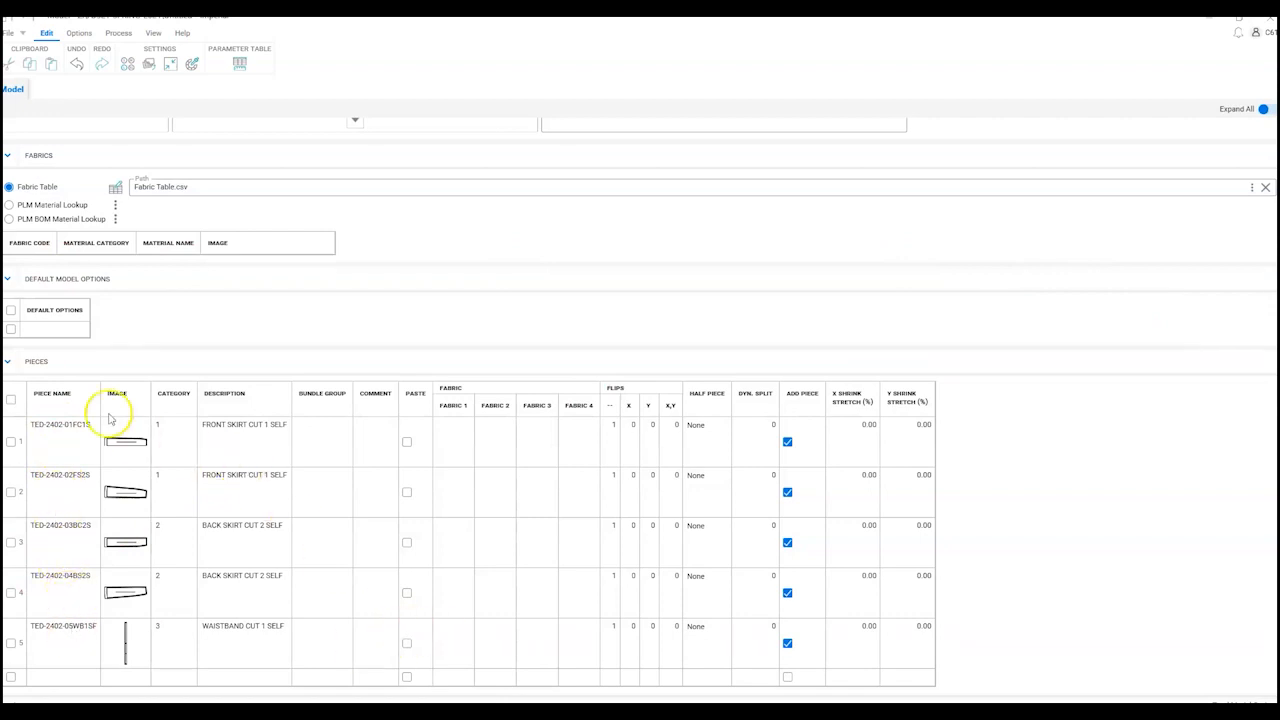
left_click_drag(196, 393, 258, 395)
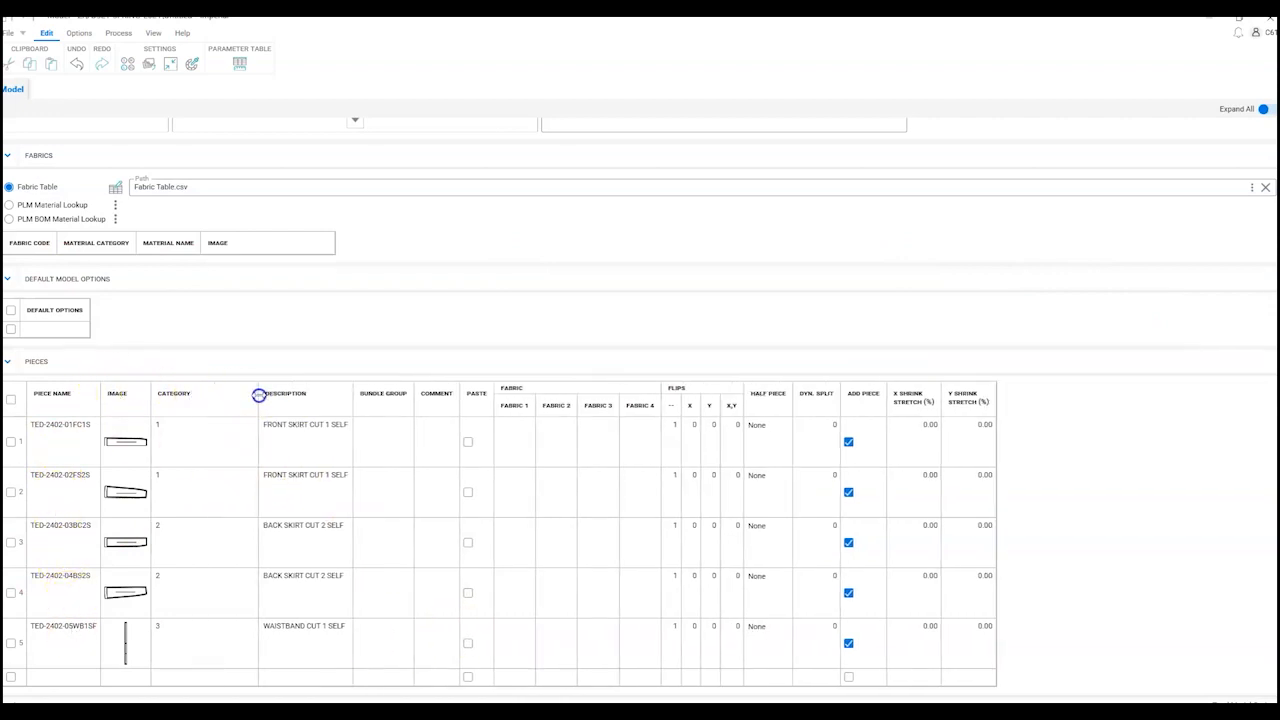
left_click_drag(150, 393, 274, 391)
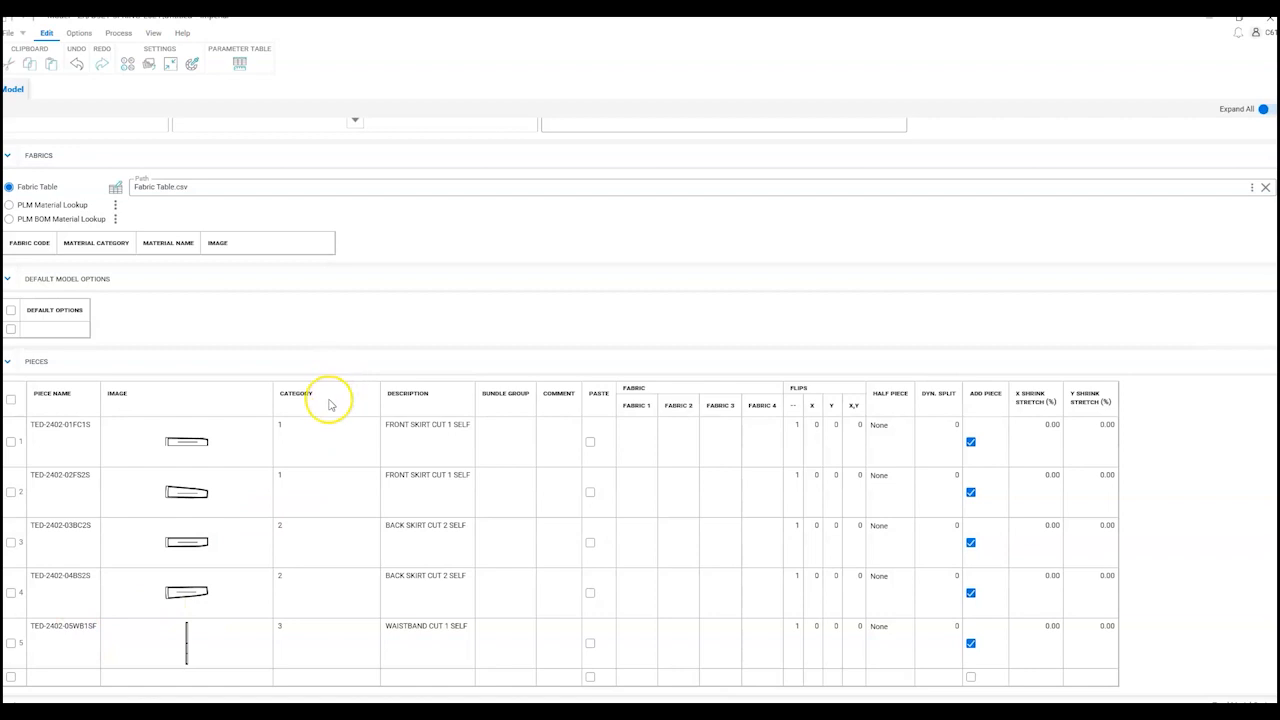
Step: Enter Category values 2, 3, 4 and 5 for pieces 2 through 5
double_click(329, 430)
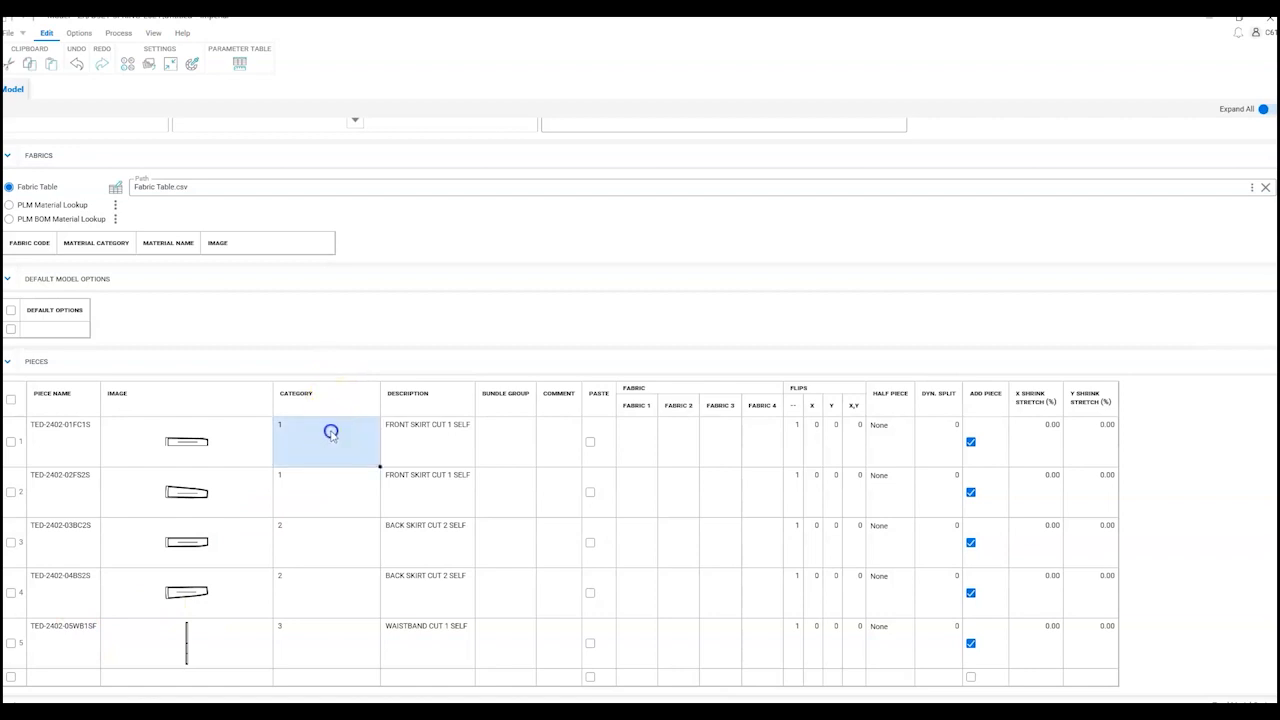
key("Return")
type("2")
key("Return")
type("3")
key("Return")
type("4")
key("Return")
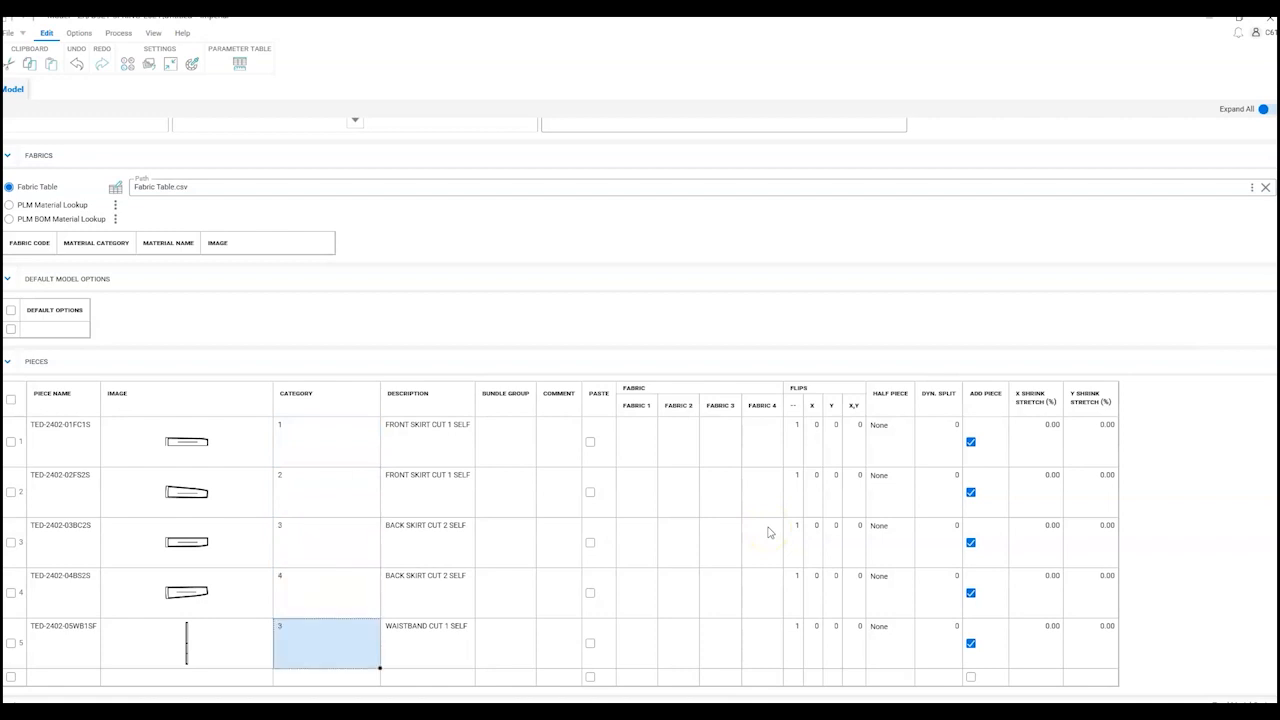
type("5")
key("Return")
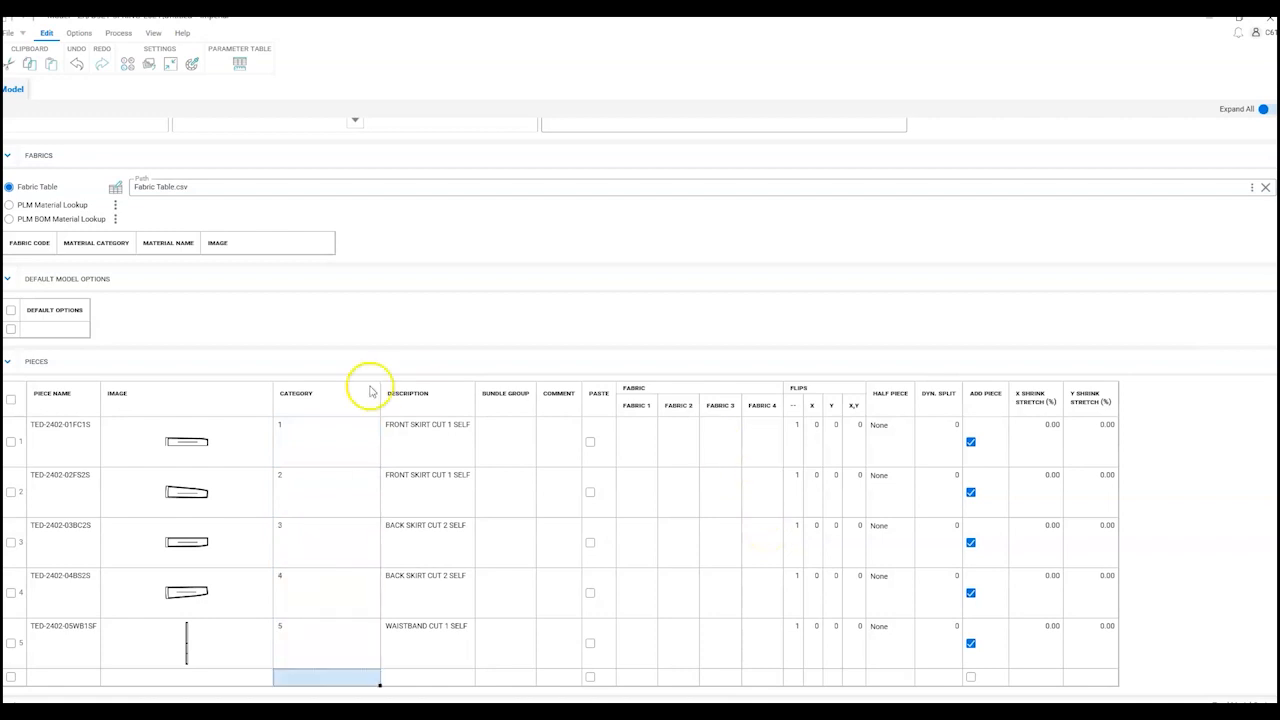
Step: Widen the Description column and describe the pieces, FRONT CENTER X 1 SELF through WAISTBAND X 1 SELF FUSE
left_click_drag(475, 397, 536, 398)
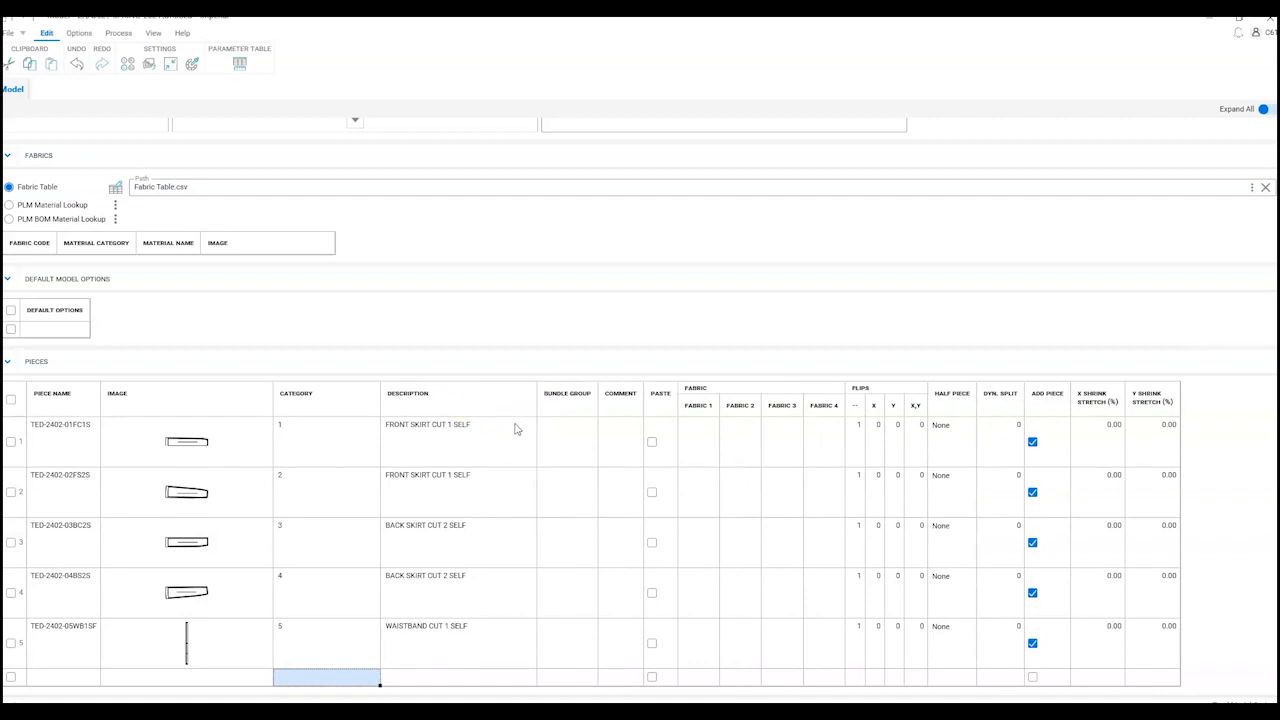
double_click(517, 429)
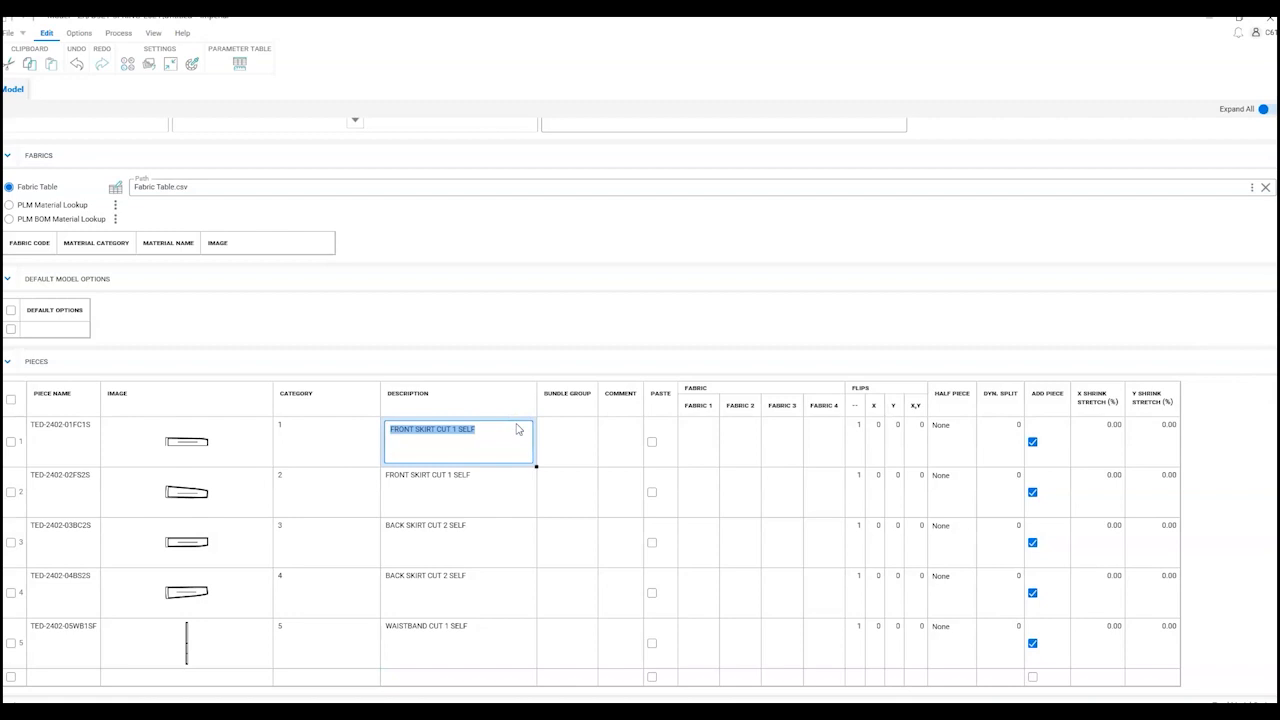
type("FRONT")
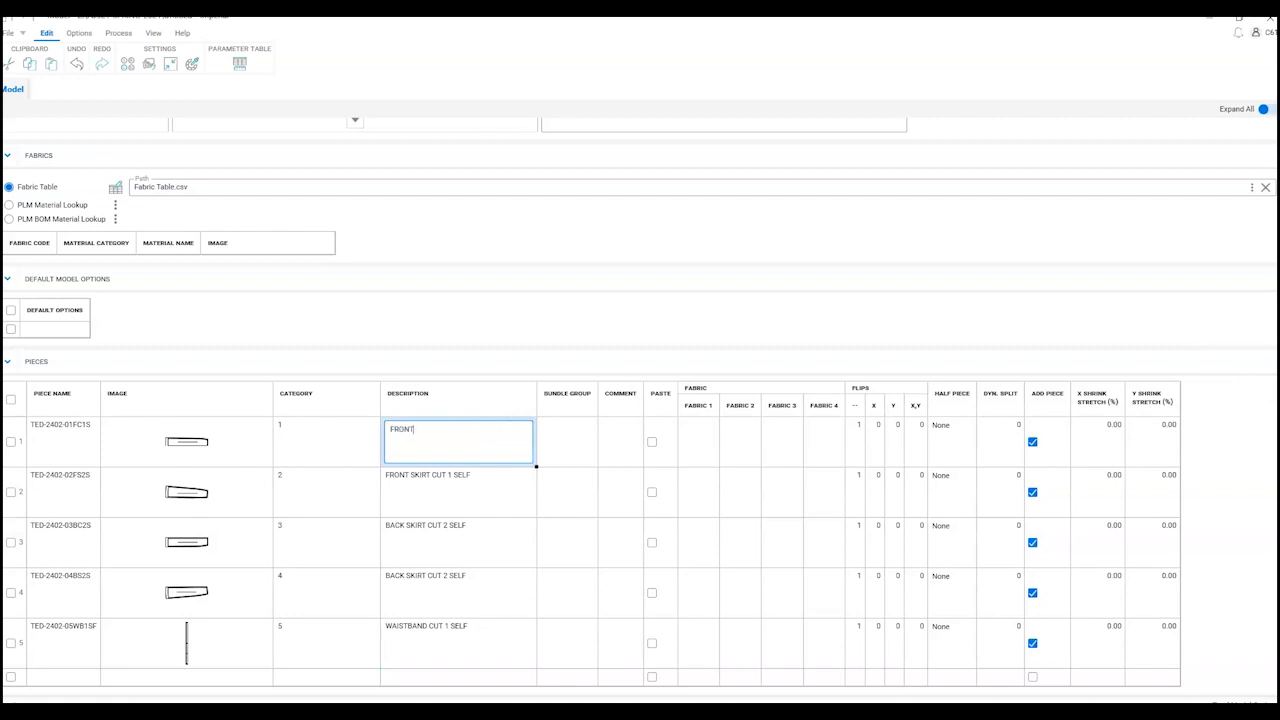
type(" CENTER X 1 SELF")
key("Return")
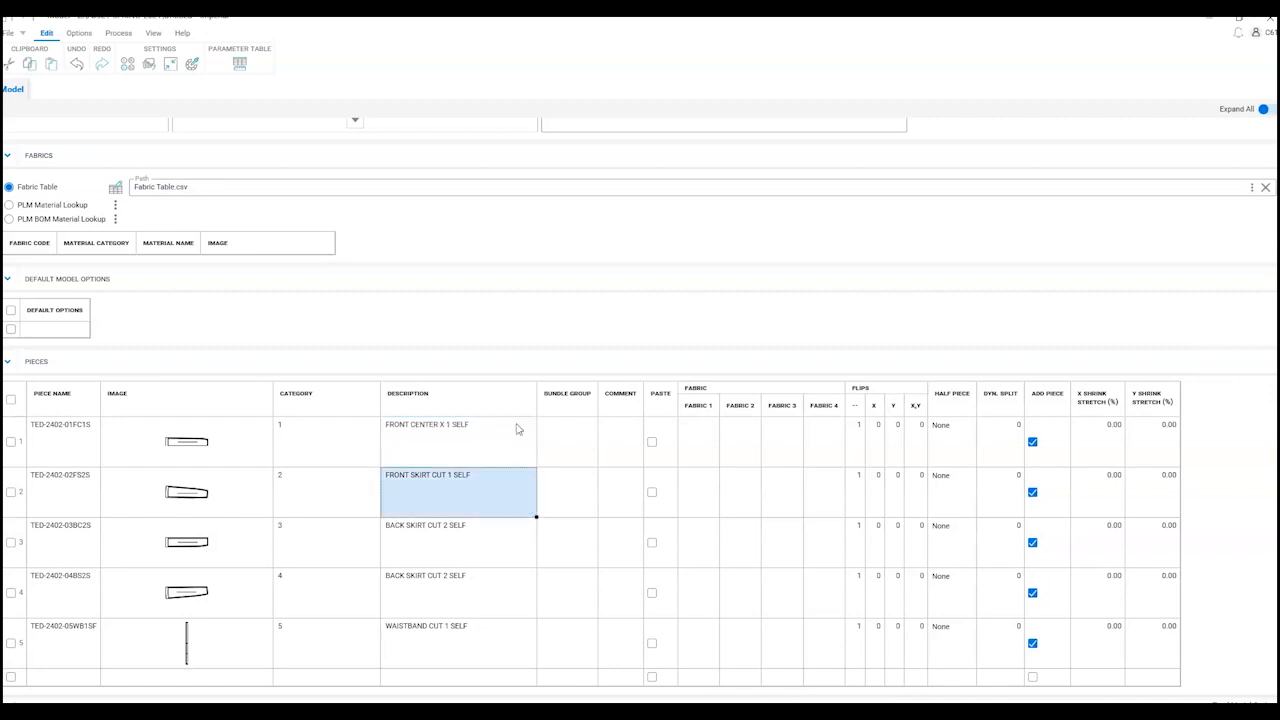
type("FRONT S")
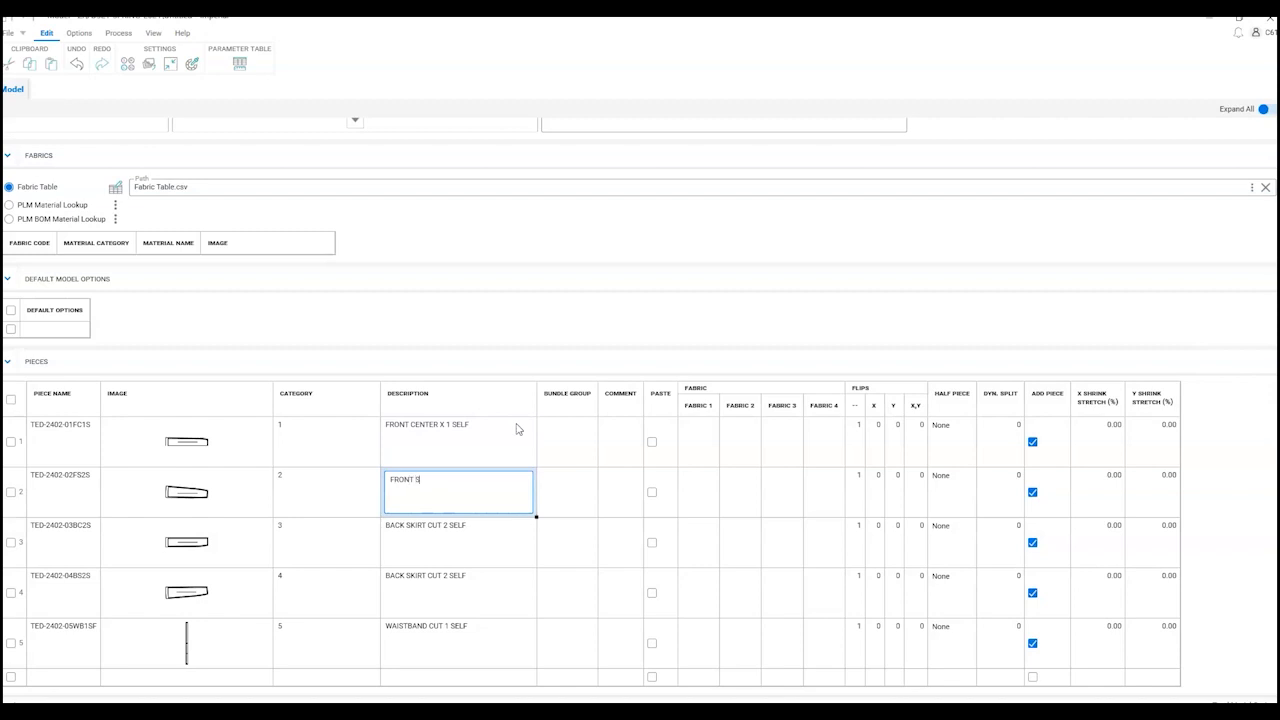
type("IDE X 2 SELT")
key("Return")
type("BACK CENTER X 2 SELF")
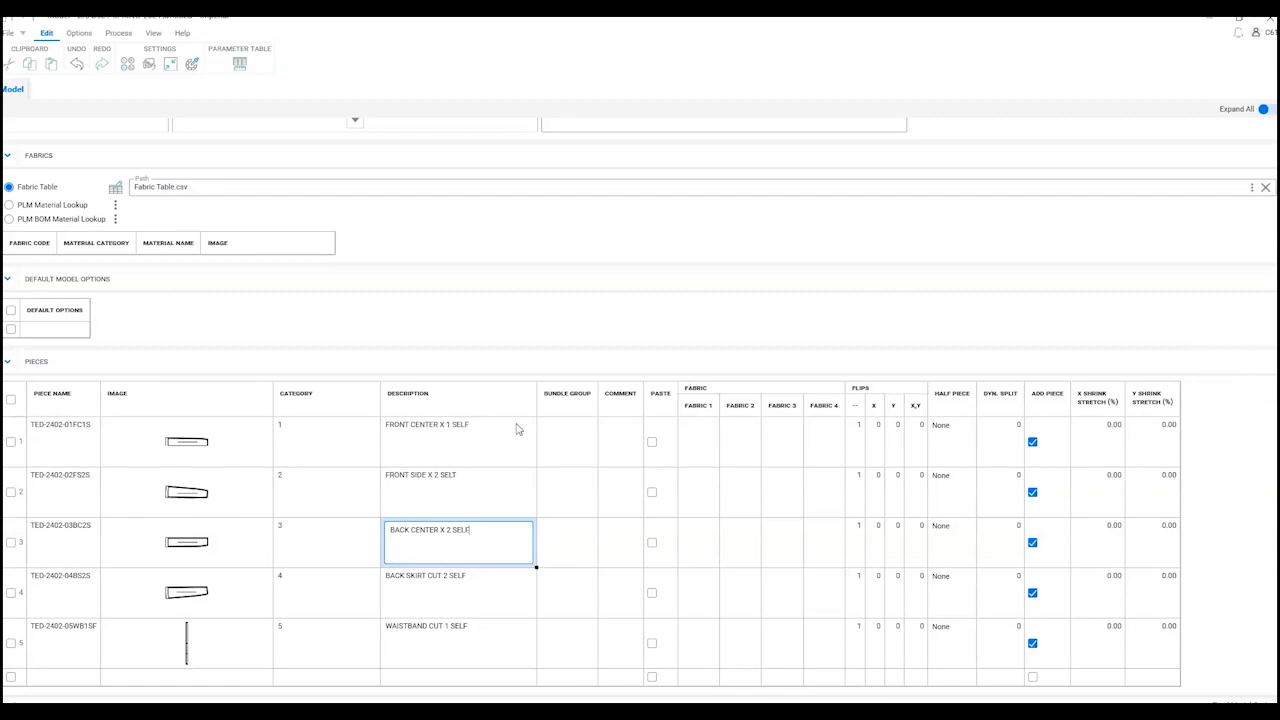
key("Return")
type("BA")
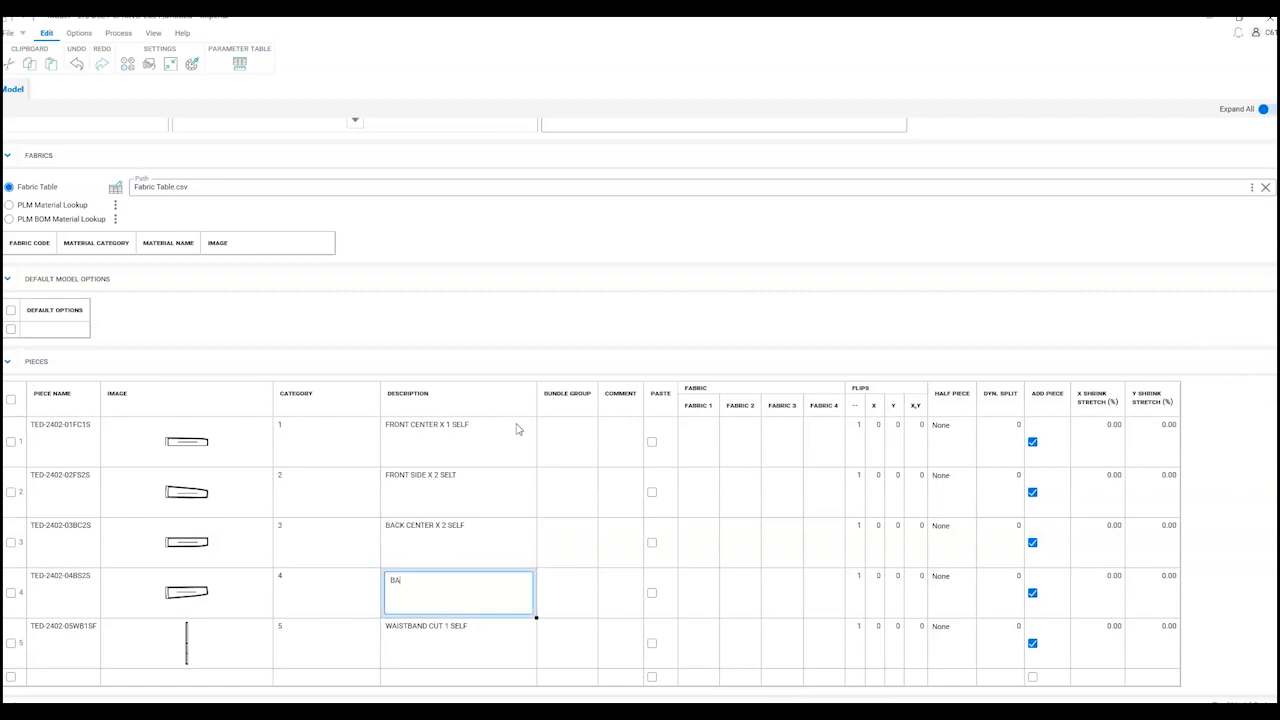
type("CK SIDE X 2 SELF")
key("Return")
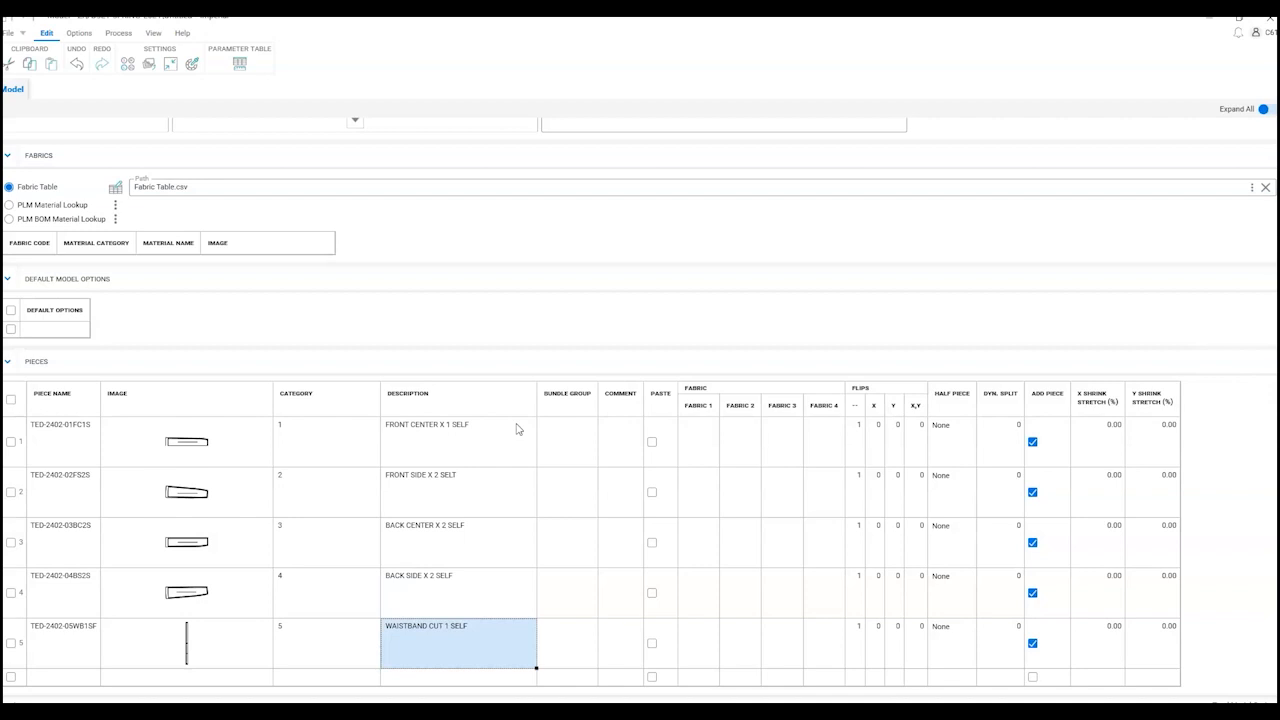
type("WAISTBAND X 1 SELF")
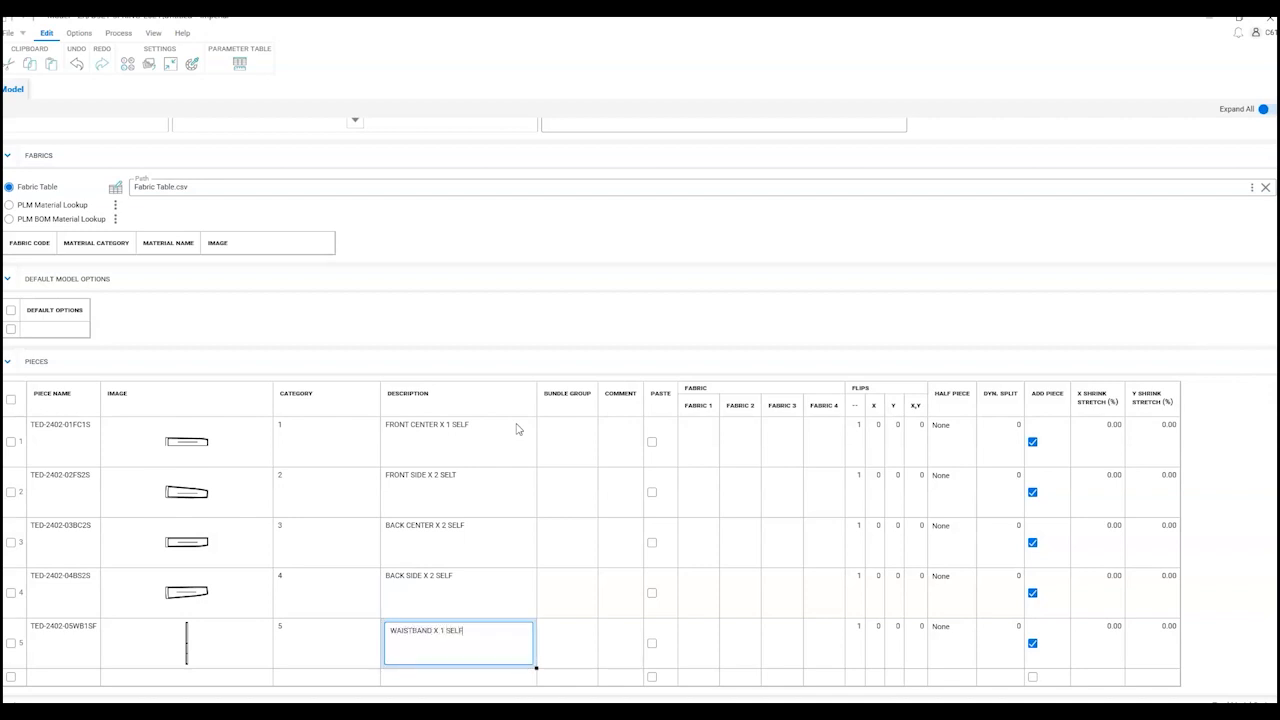
type(" FUSE")
Step: Assign fabric S to all five pieces and fabric F as the waistband's Fabric 2
left_click(700, 440)
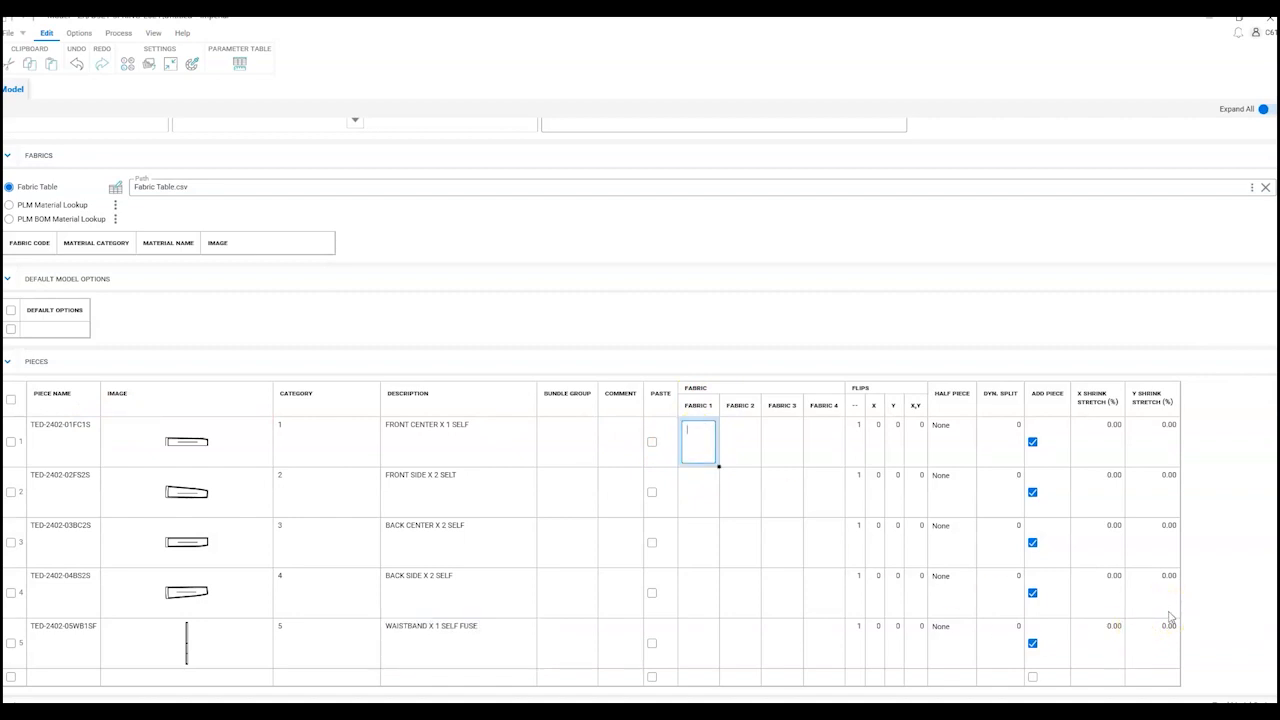
type("S")
key("Return")
type("S")
key("Return")
type("S")
key("Return")
type("S")
key("Return")
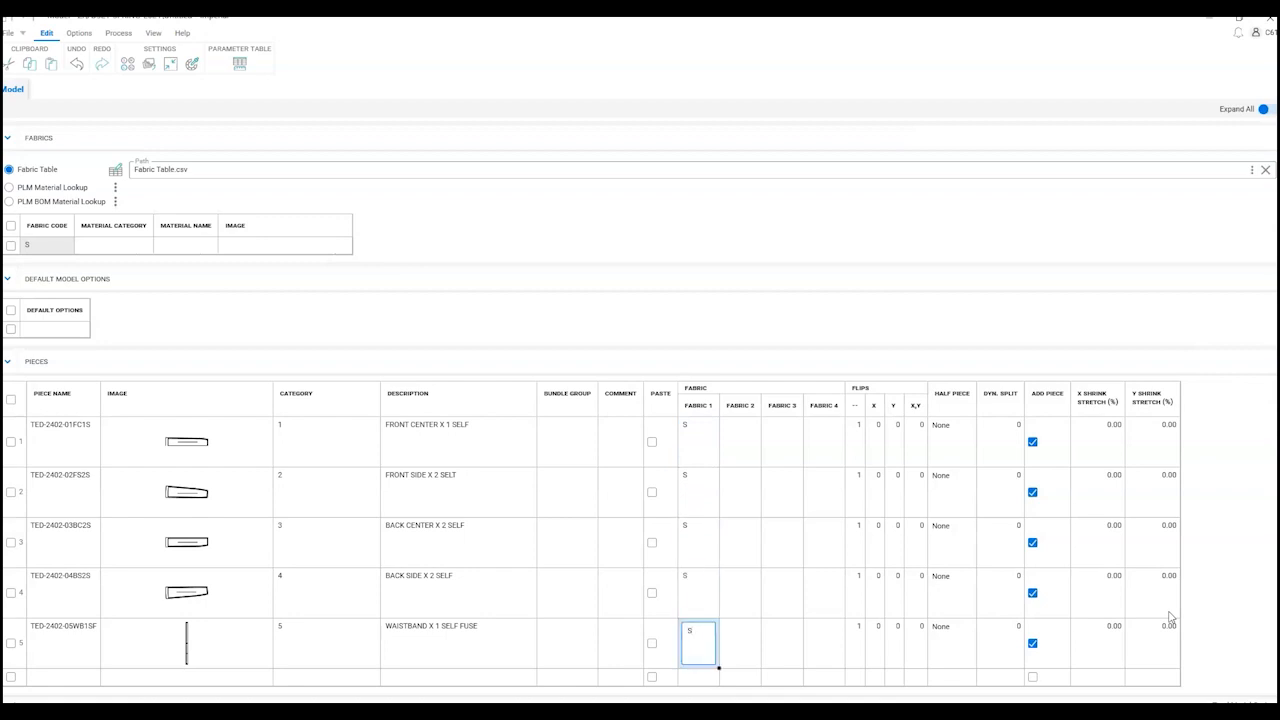
key("Tab")
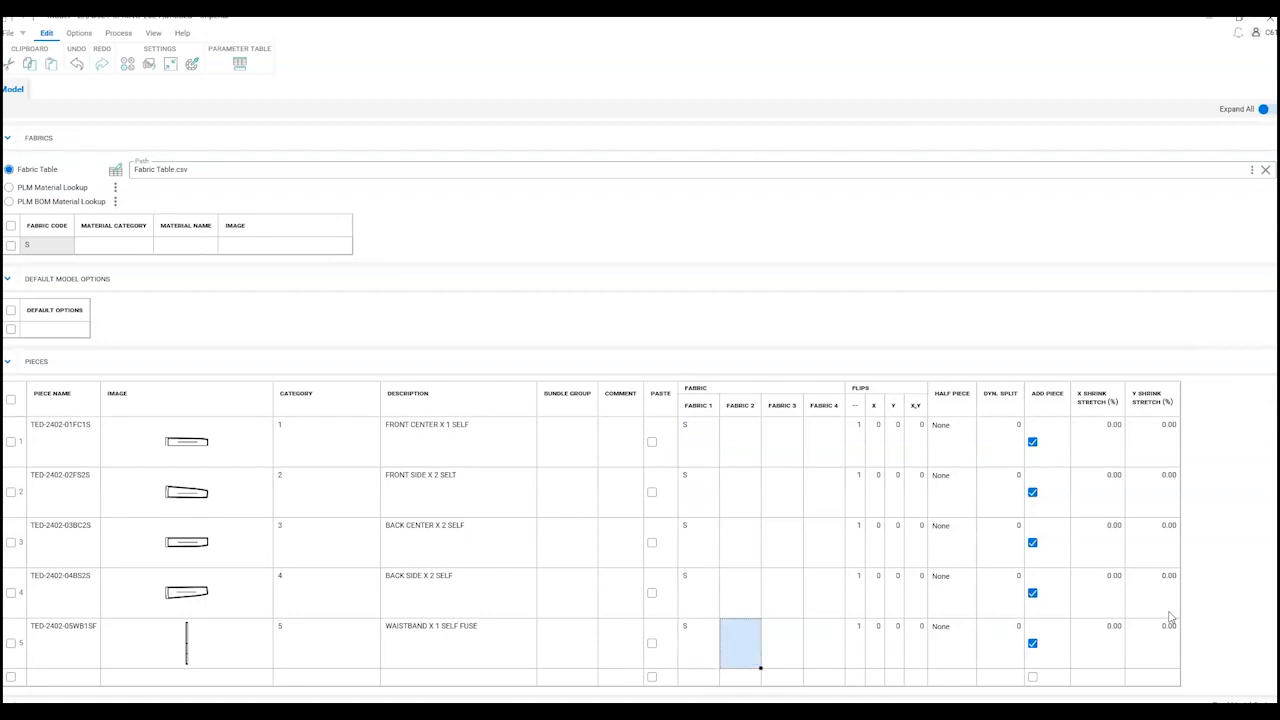
type("F")
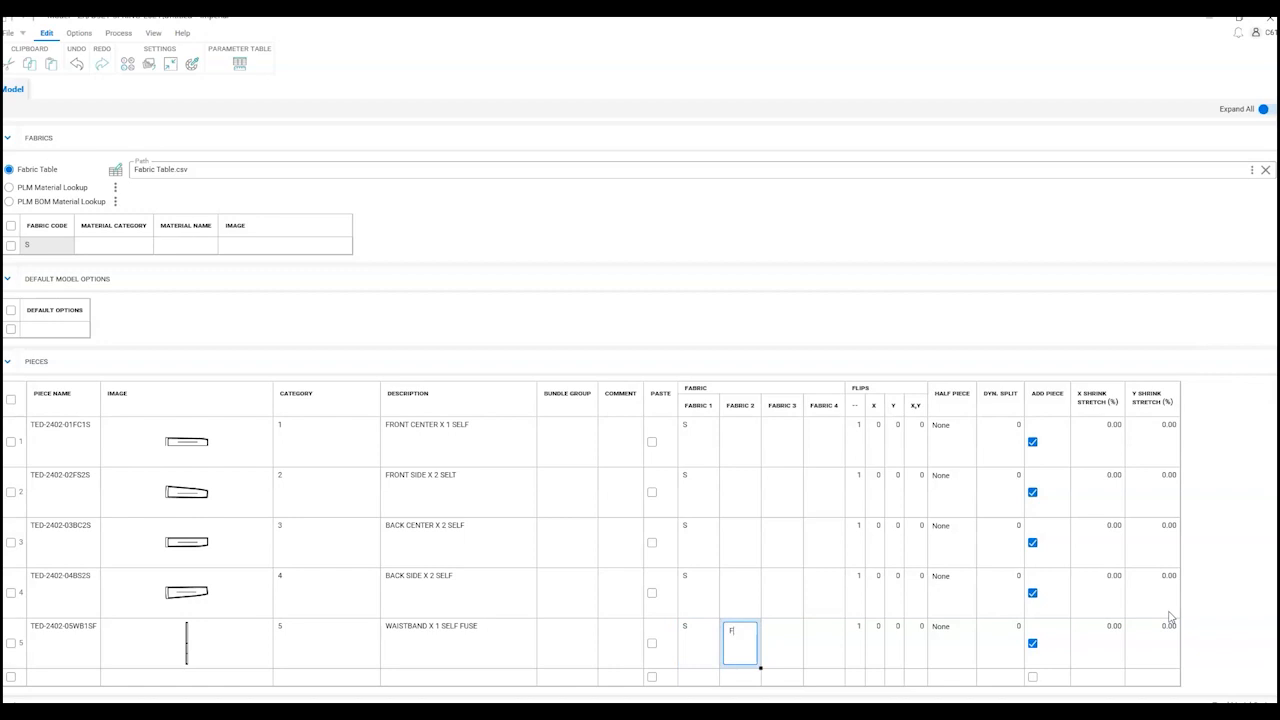
left_click(768, 657)
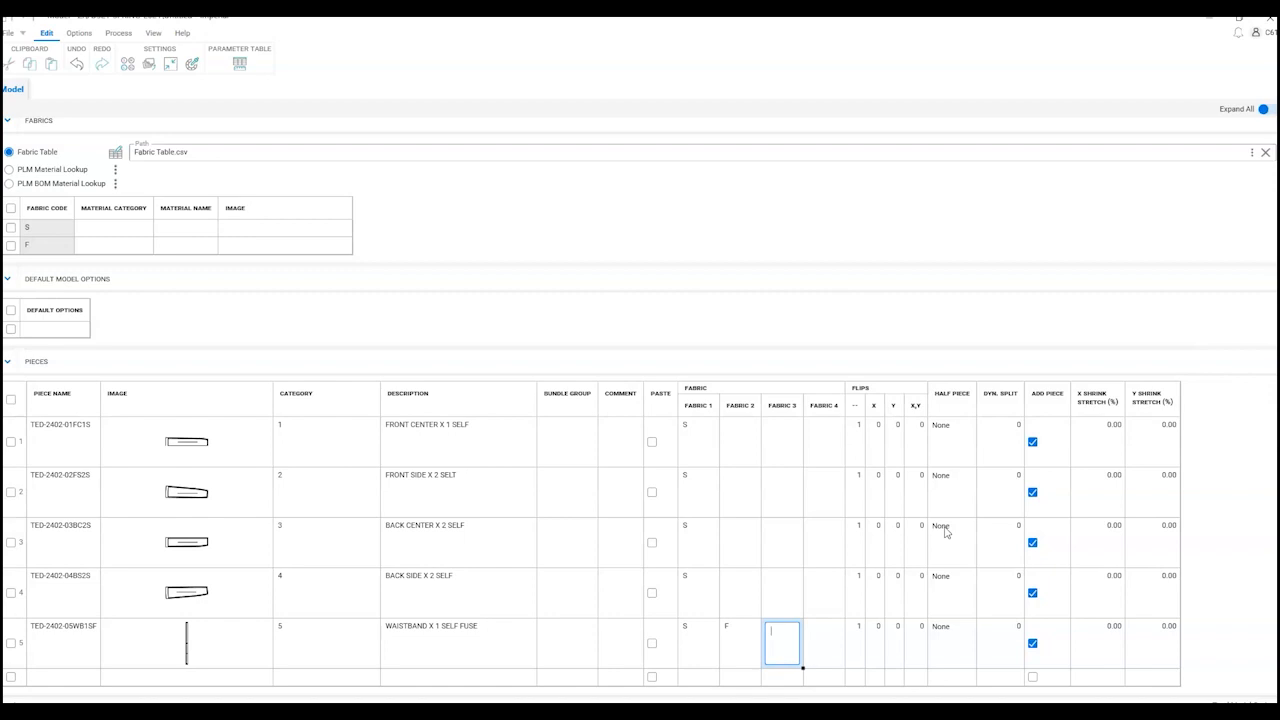
Step: Give the front side, back center and back side pieces an X flip of 1
left_click(876, 488)
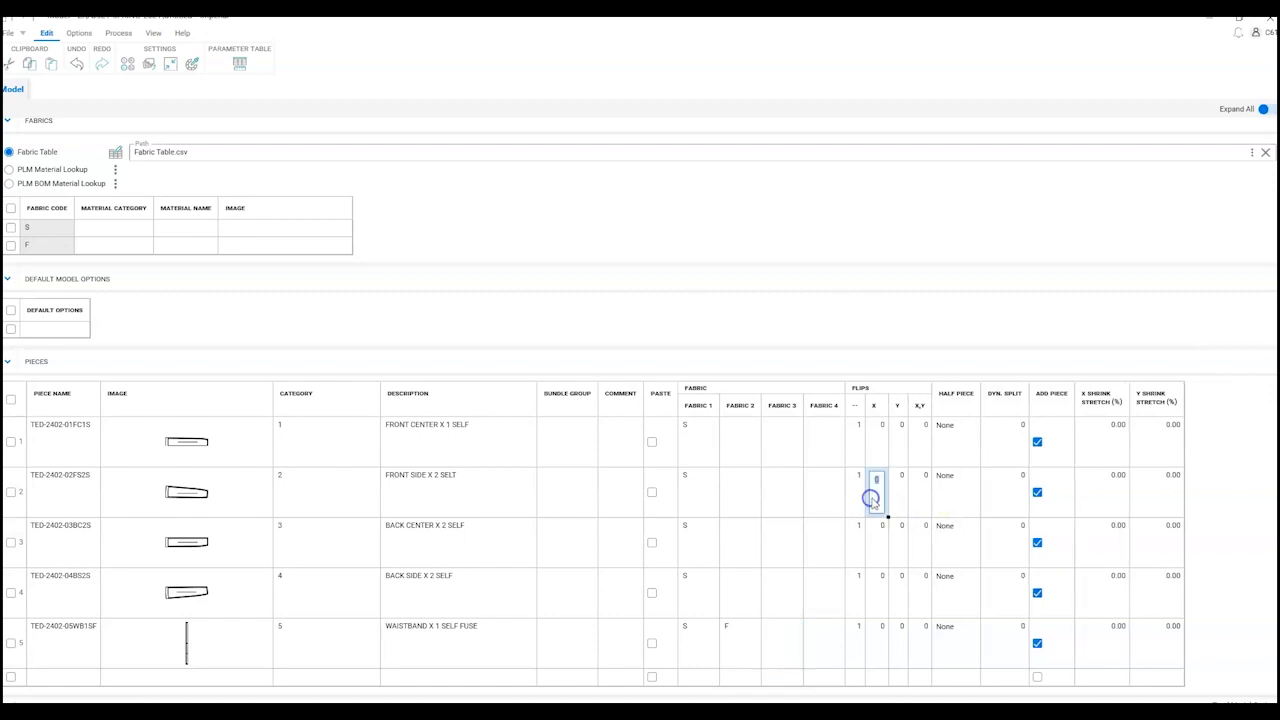
type("1")
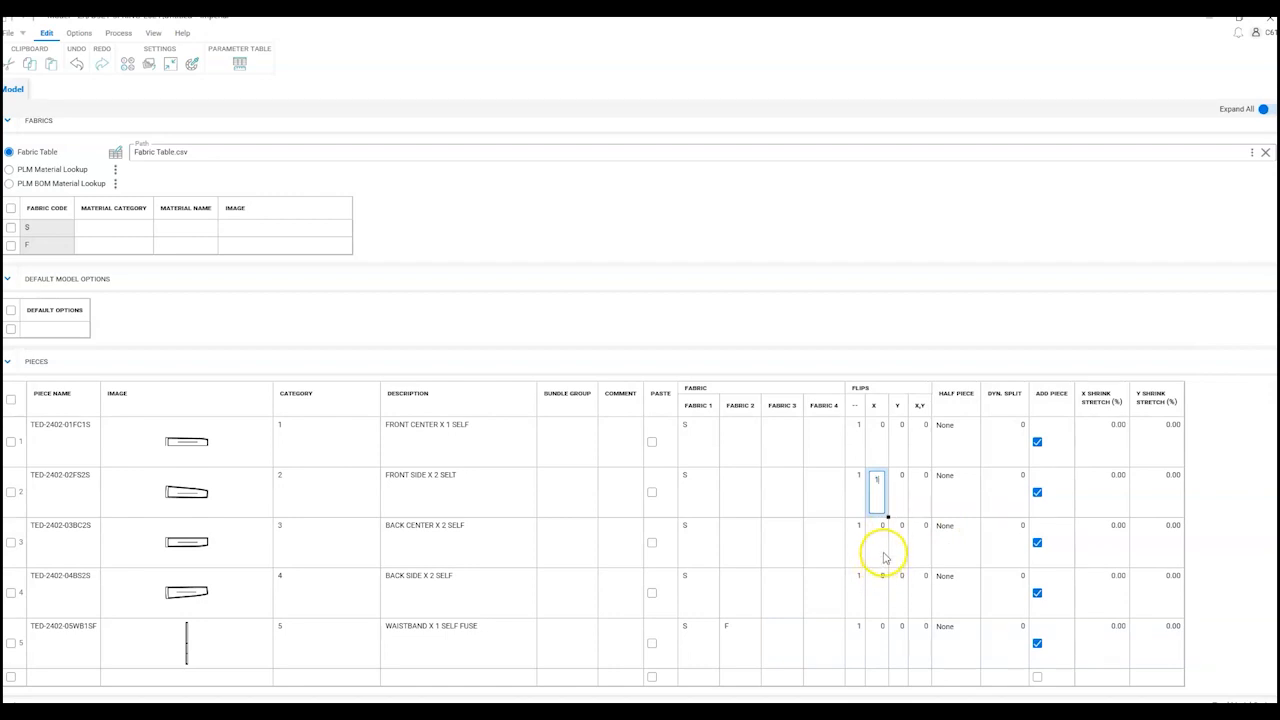
left_click(883, 548)
type("1")
left_click(878, 606)
type("1")
left_click(878, 652)
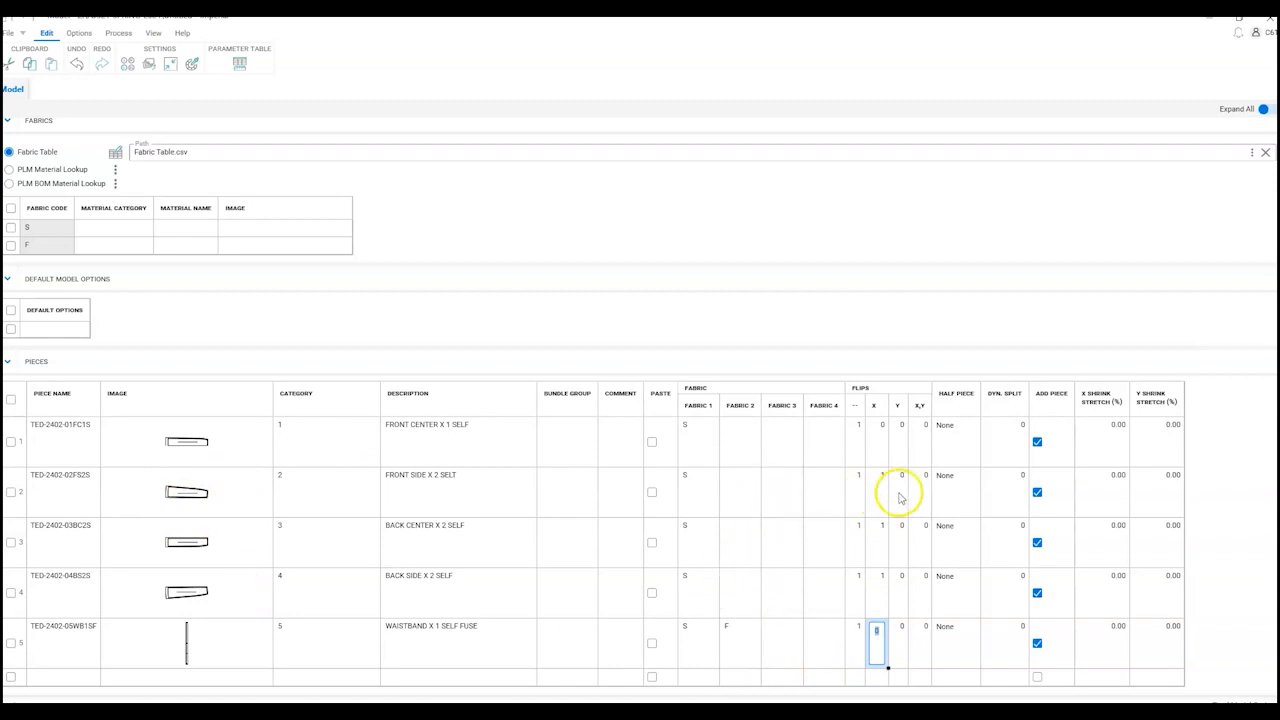
left_click(967, 684)
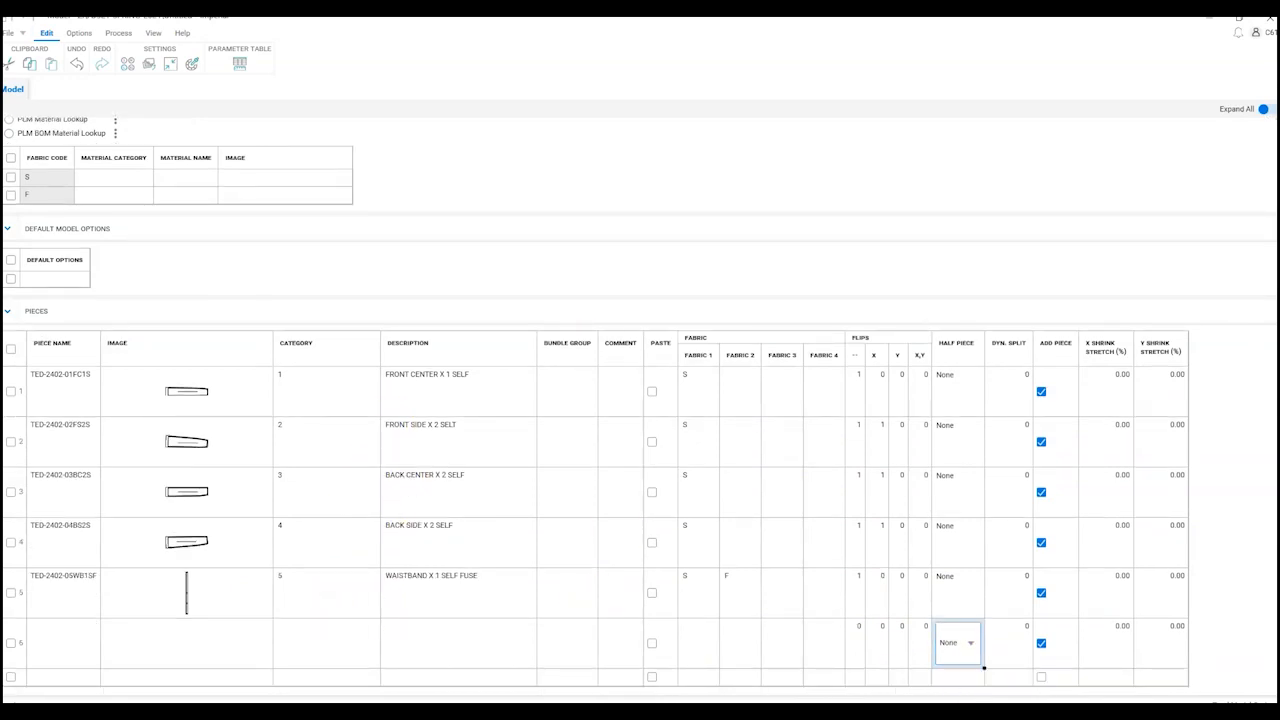
Step: Save the model from the File menu under the name TED-2402
left_click(10, 32)
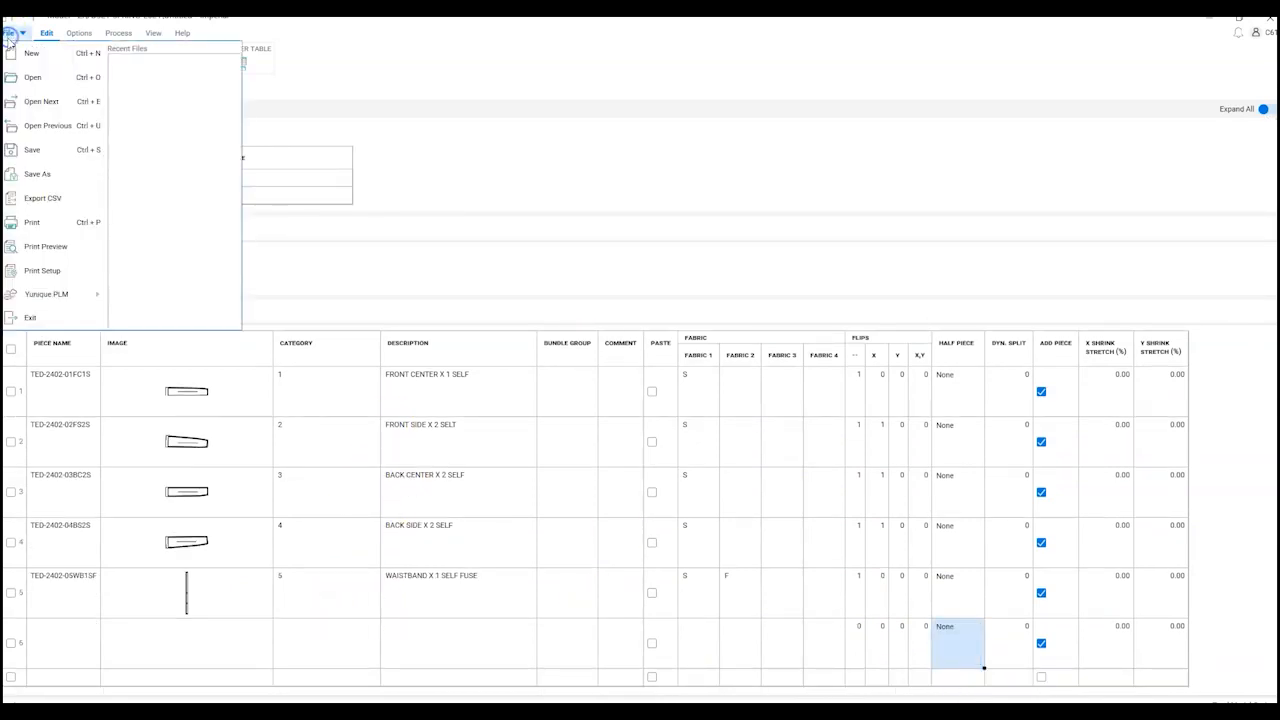
left_click(36, 148)
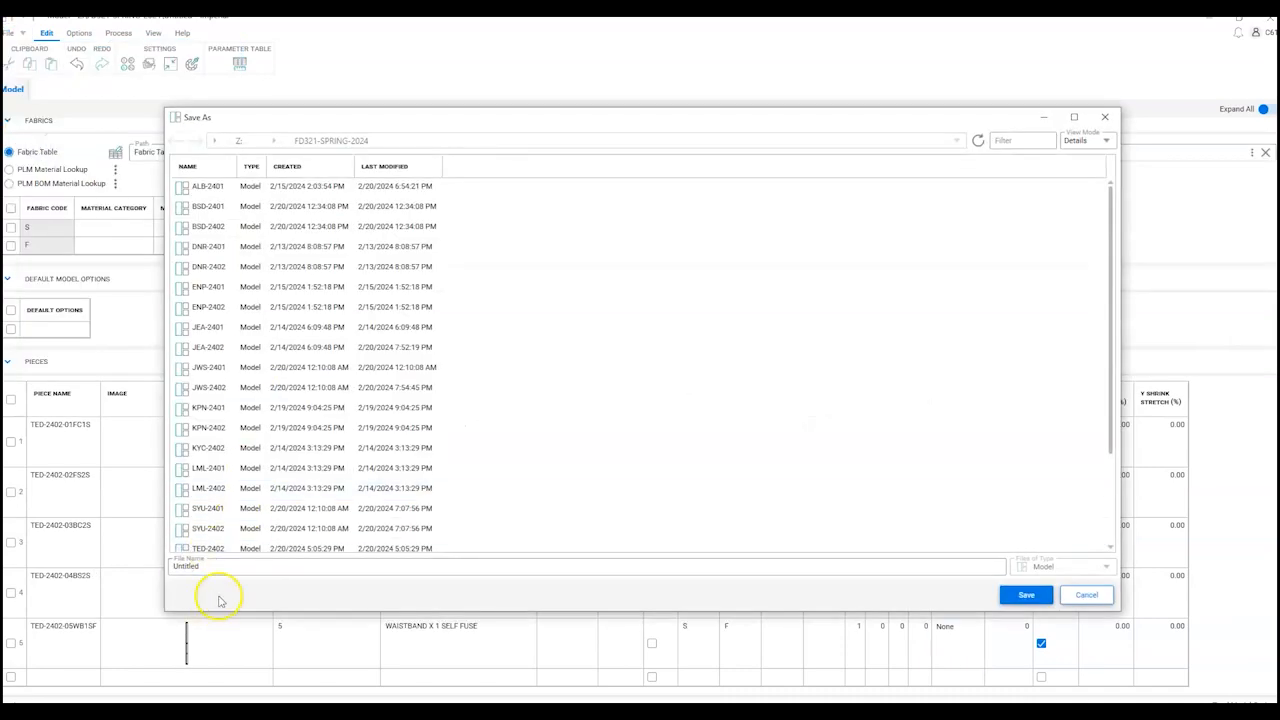
double_click(214, 566)
type("TED")
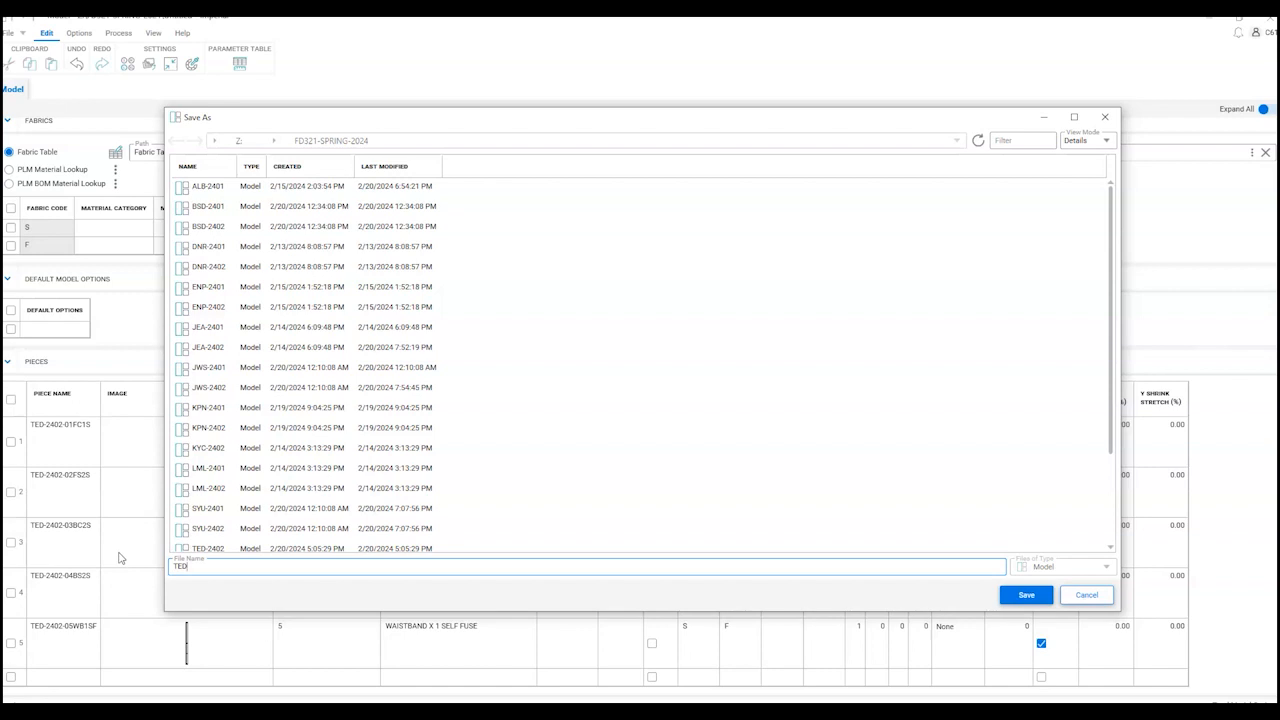
type("-2402")
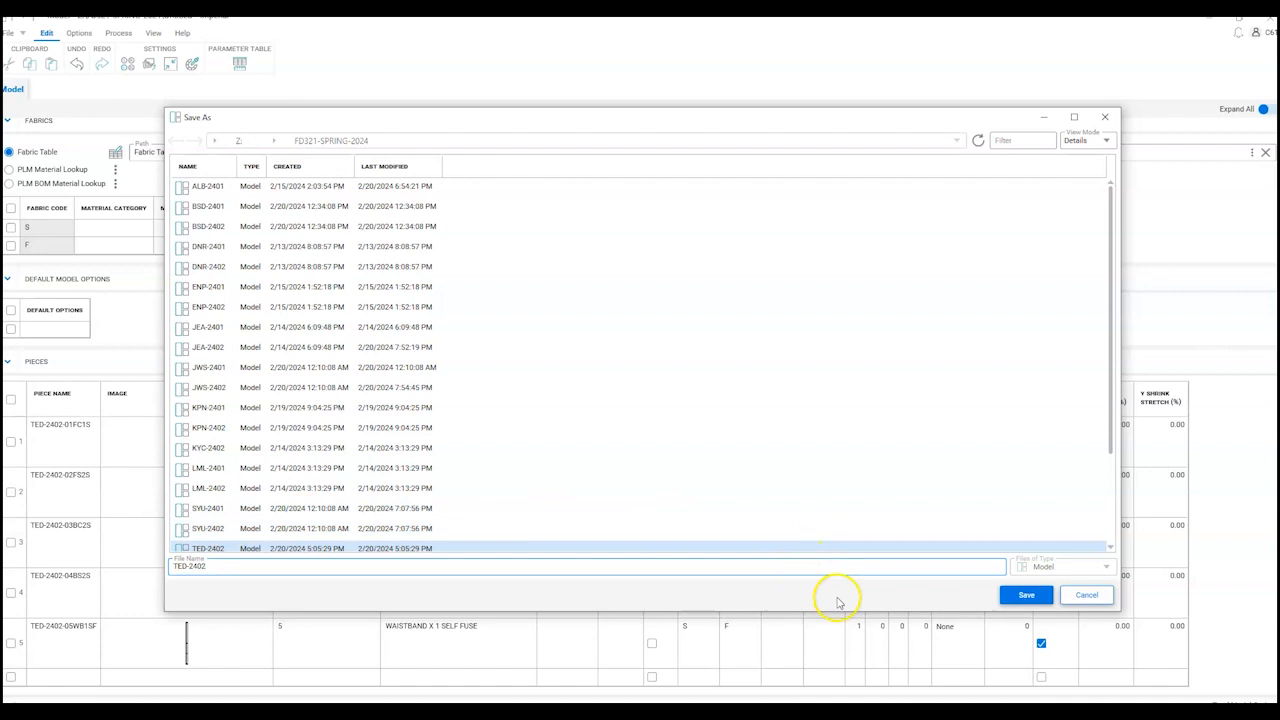
left_click(1030, 598)
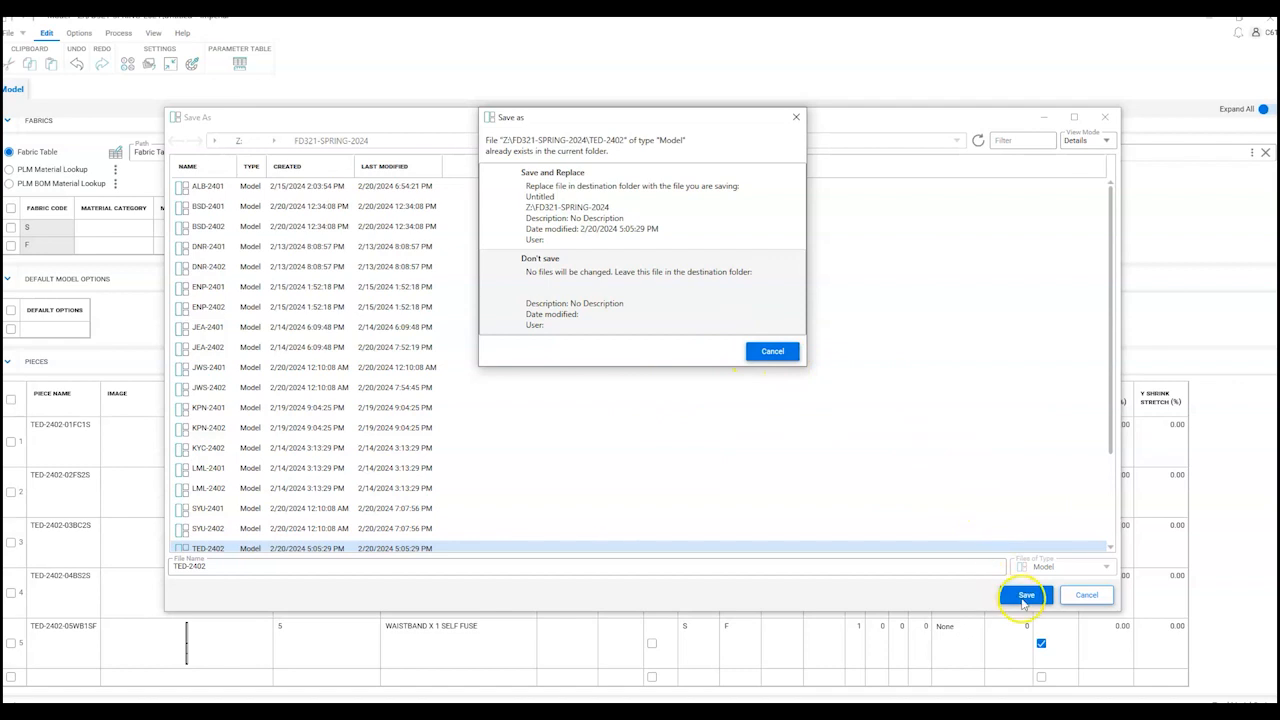
Step: Get past the overwrite prompts and replace the existing TED-2402 model in FD321-SPRING-2024
left_click(775, 351)
left_click(1025, 596)
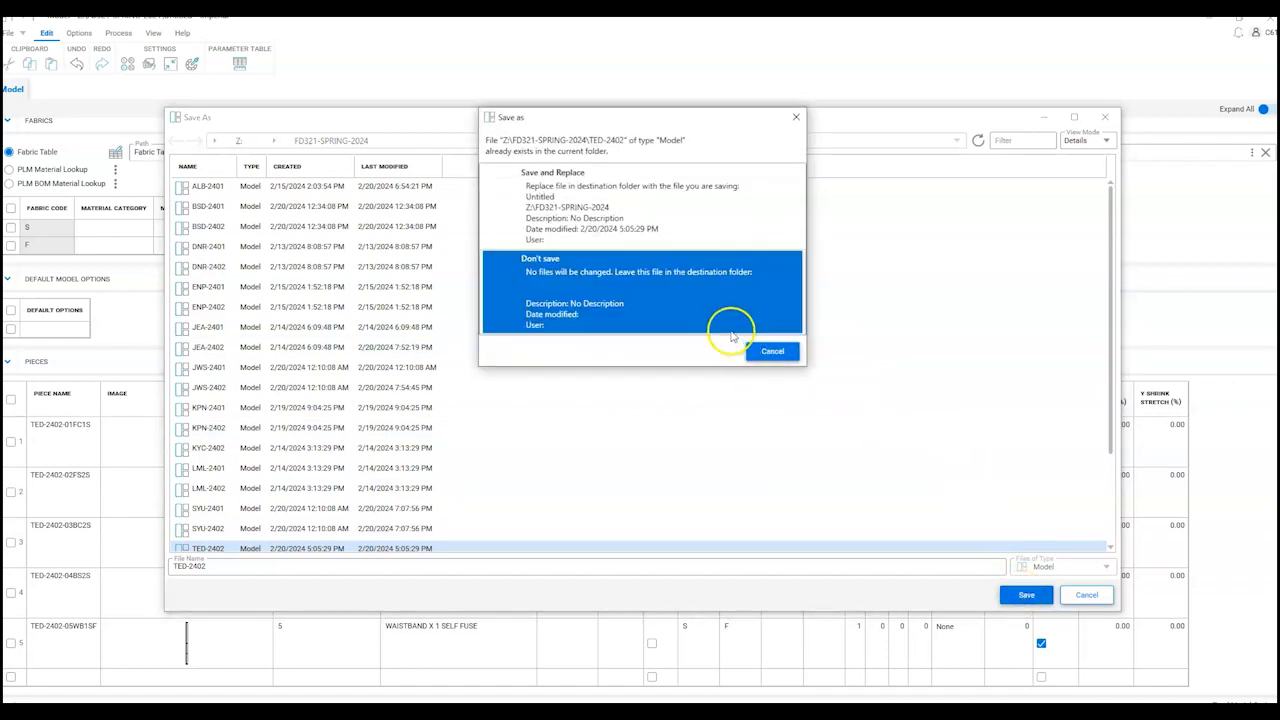
left_click(778, 354)
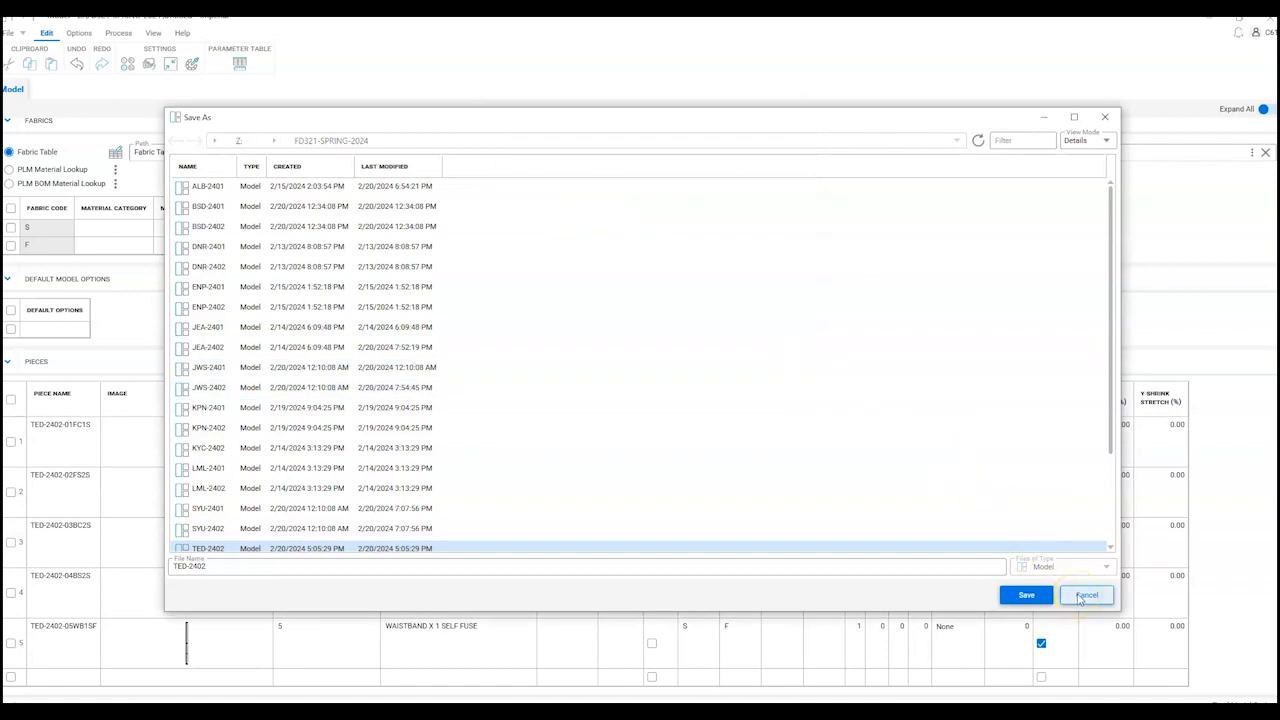
left_click(224, 566)
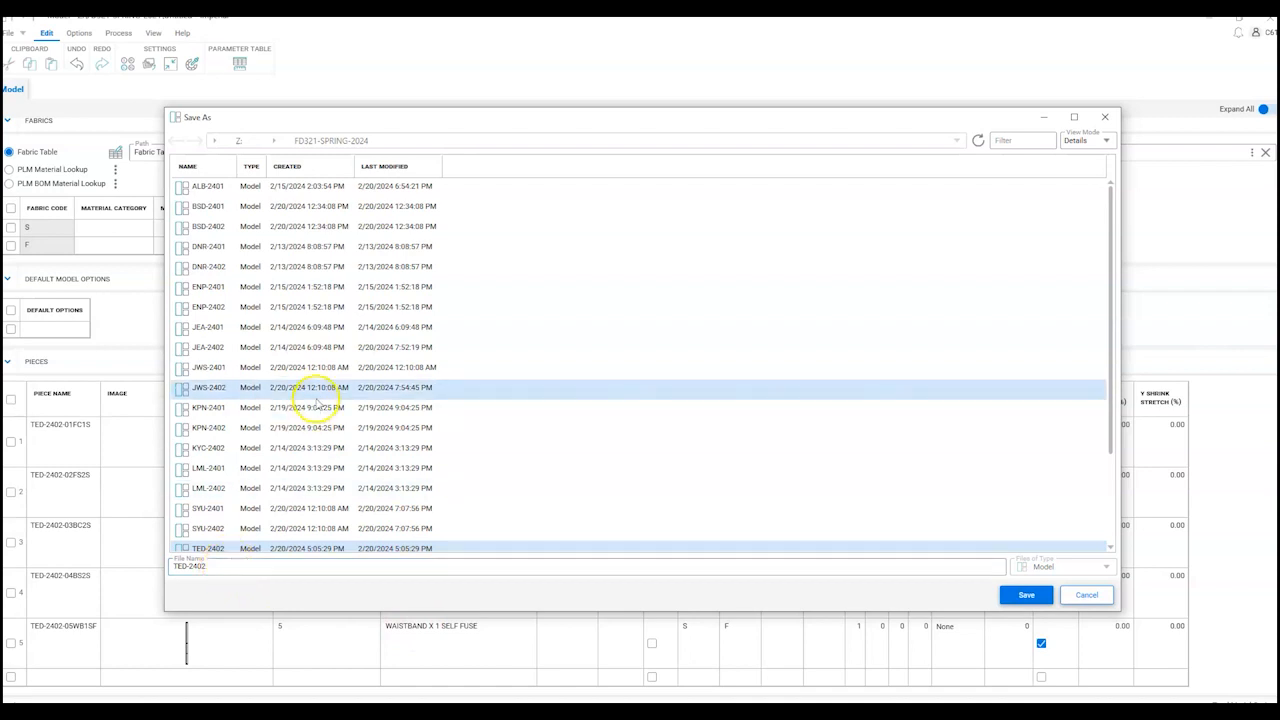
scroll(260, 405, "down", 3)
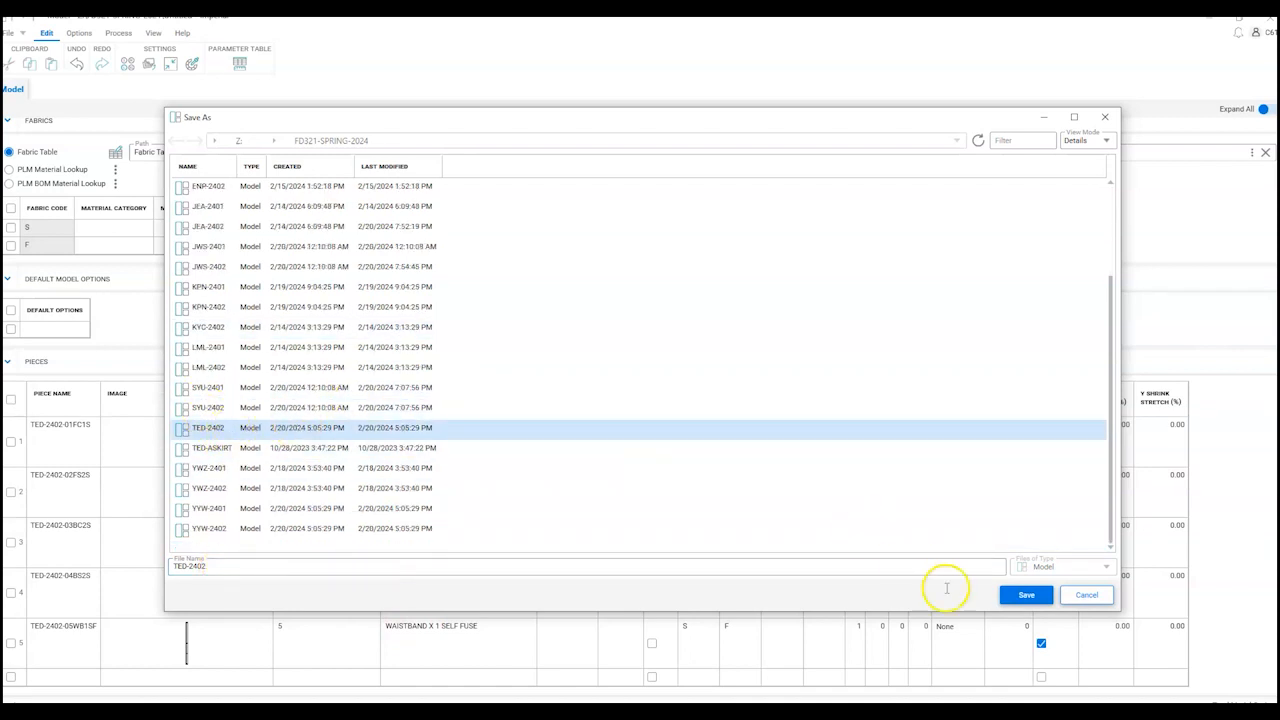
left_click(1025, 596)
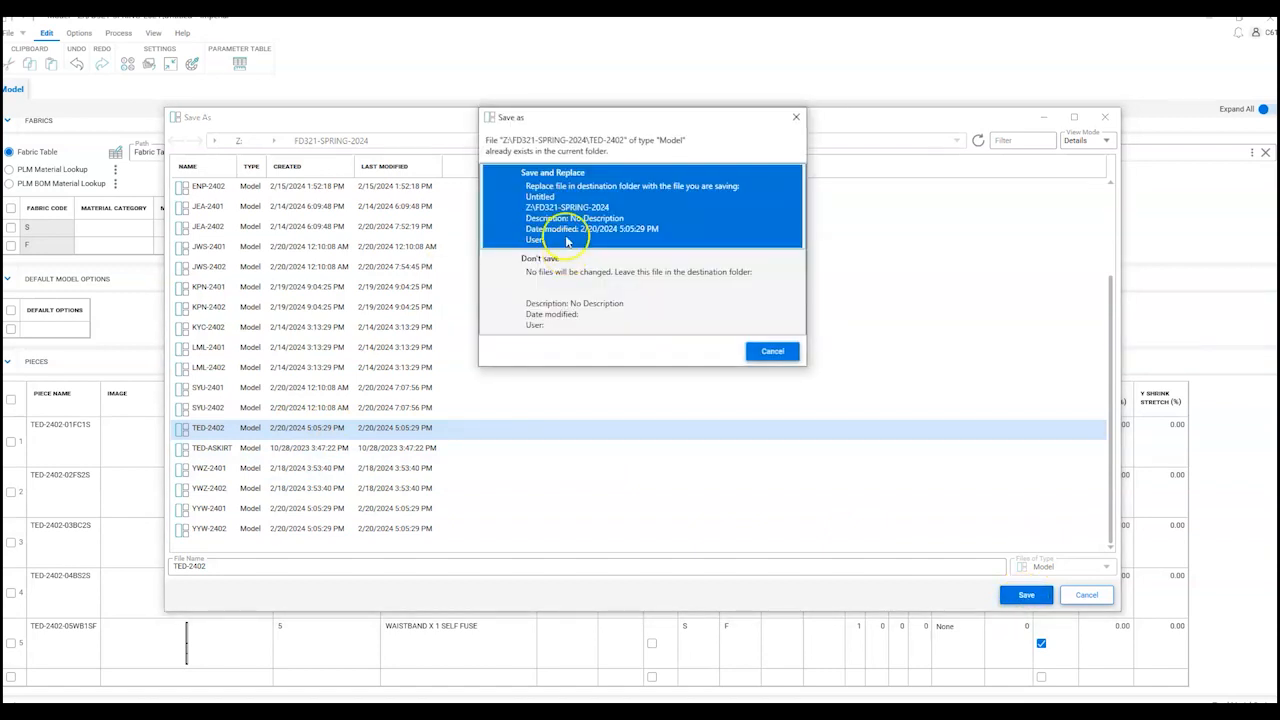
left_click(563, 202)
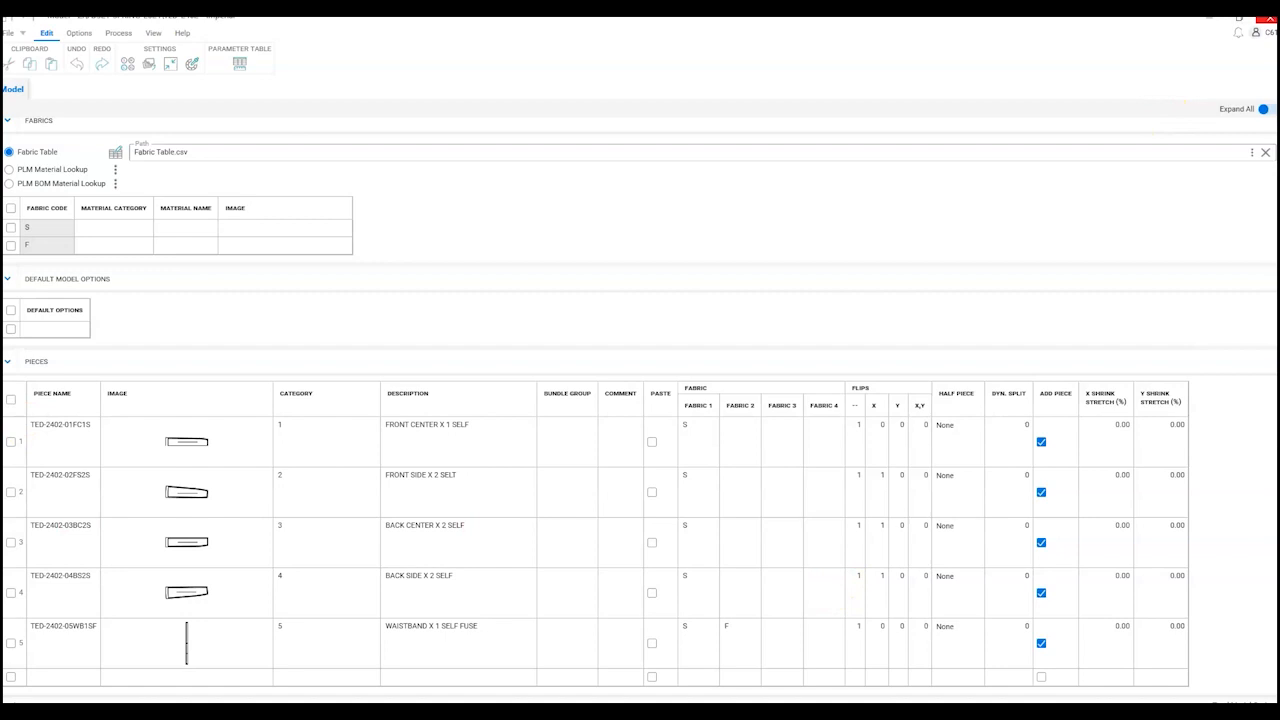
Step: Close Model Editor and select the TED-2402 model in AccuMark Explorer to preview its five pieces
left_click(1270, 18)
left_click(384, 334)
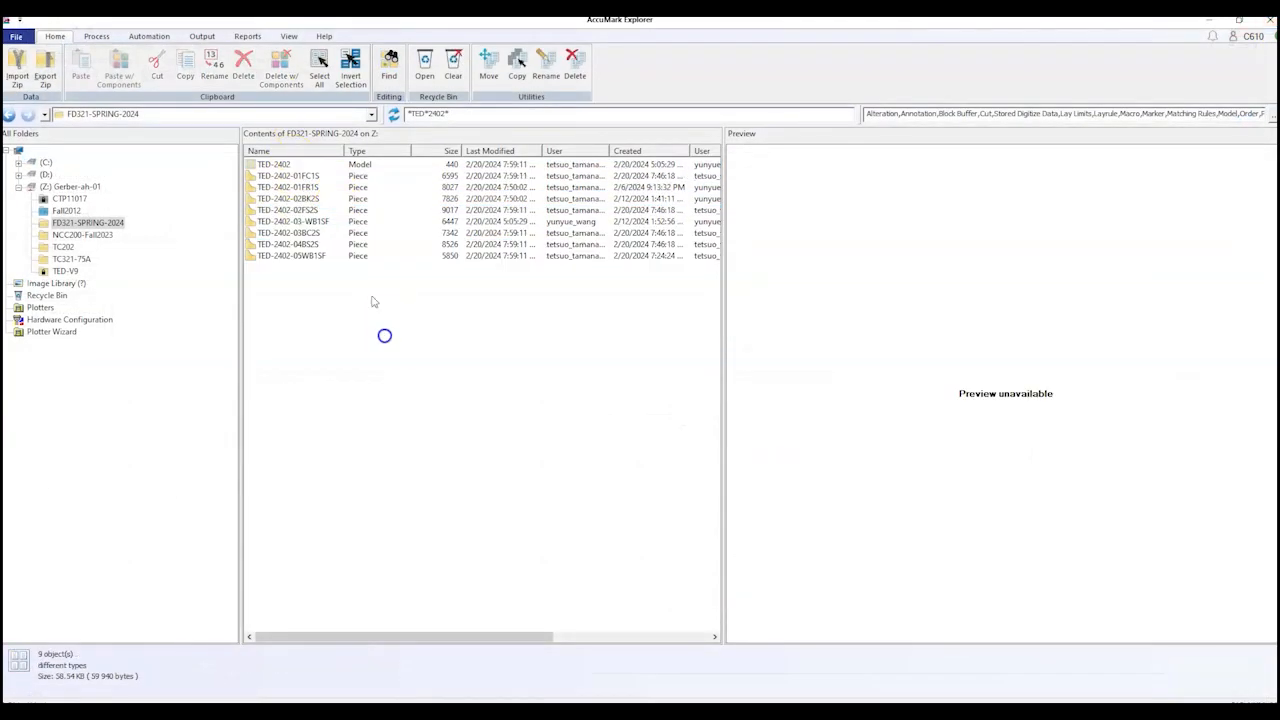
left_click(280, 163)
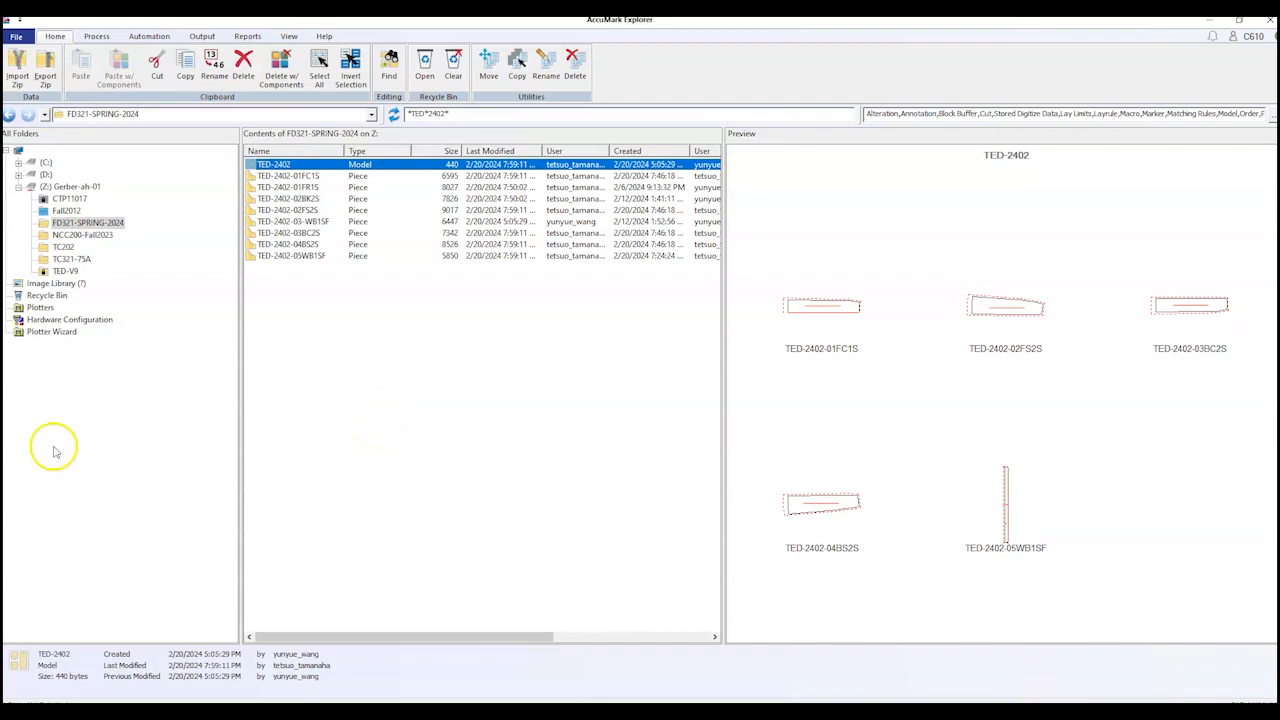
left_click(375, 372)
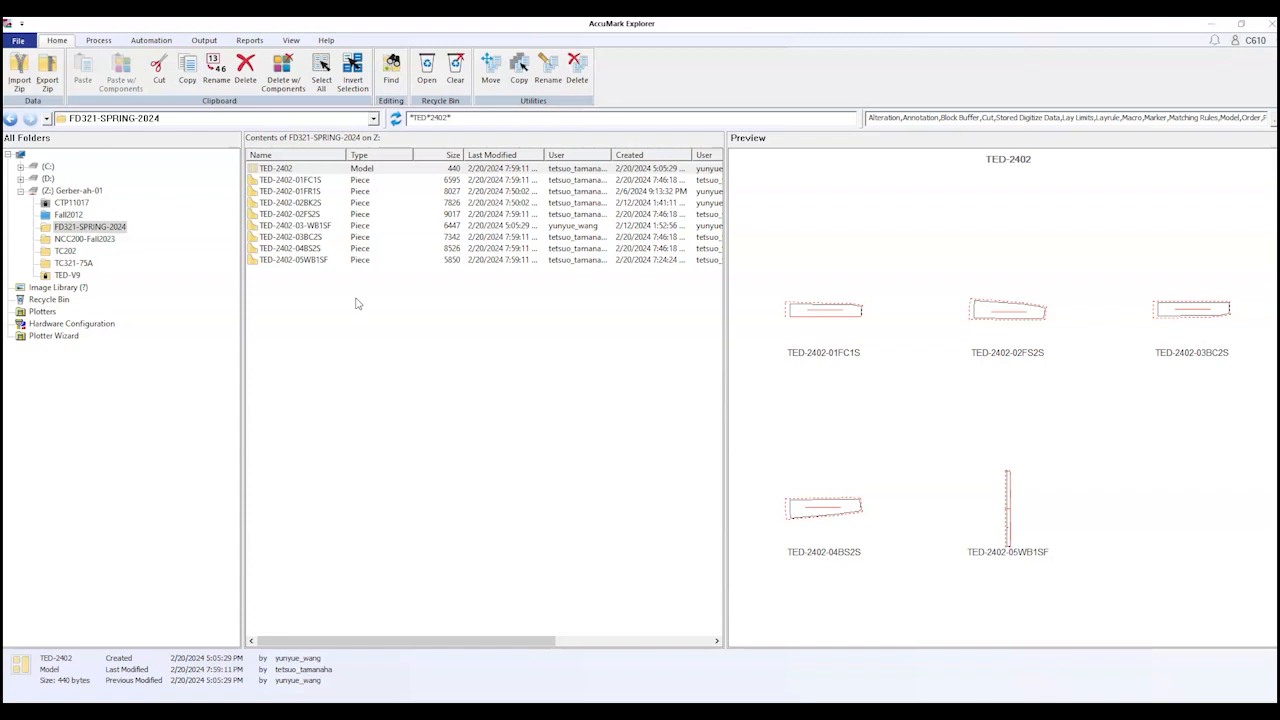
Step: Open File Explorer, browse through This PC to Downloads, and move the window to the right
left_click(386, 690)
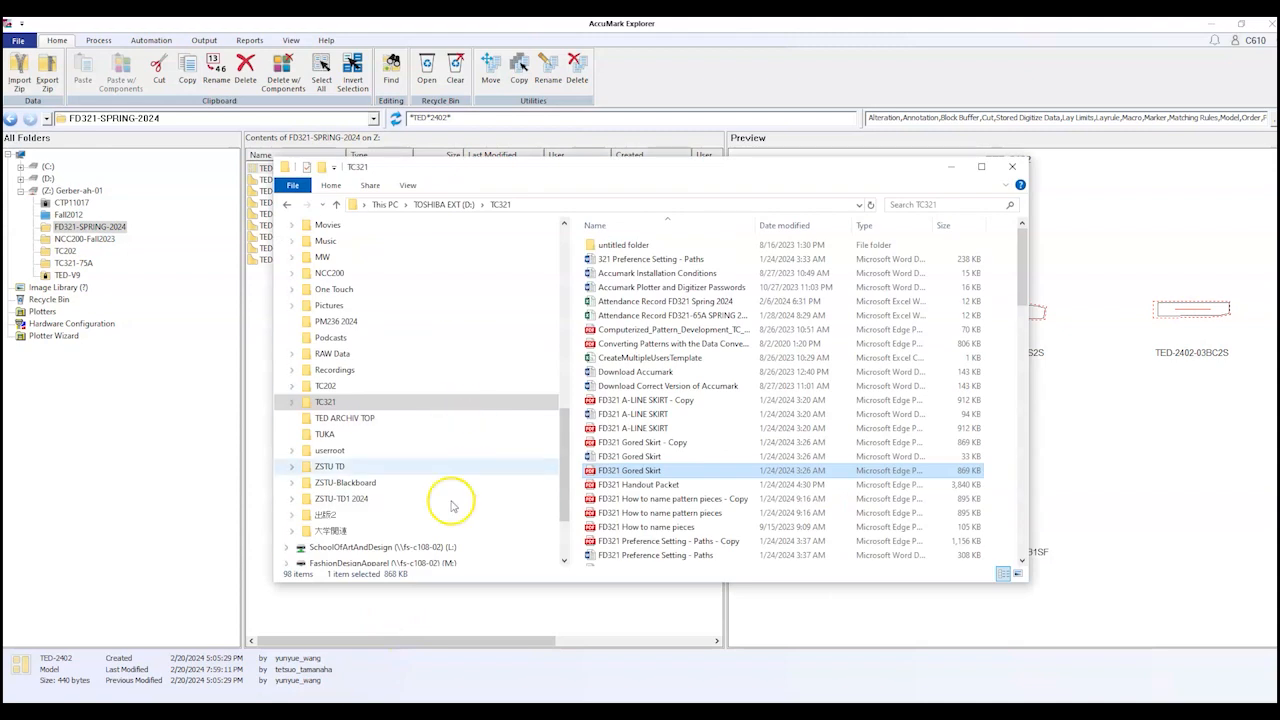
left_click(318, 337)
scroll(320, 325, "up", 7)
scroll(320, 325, "up", 3)
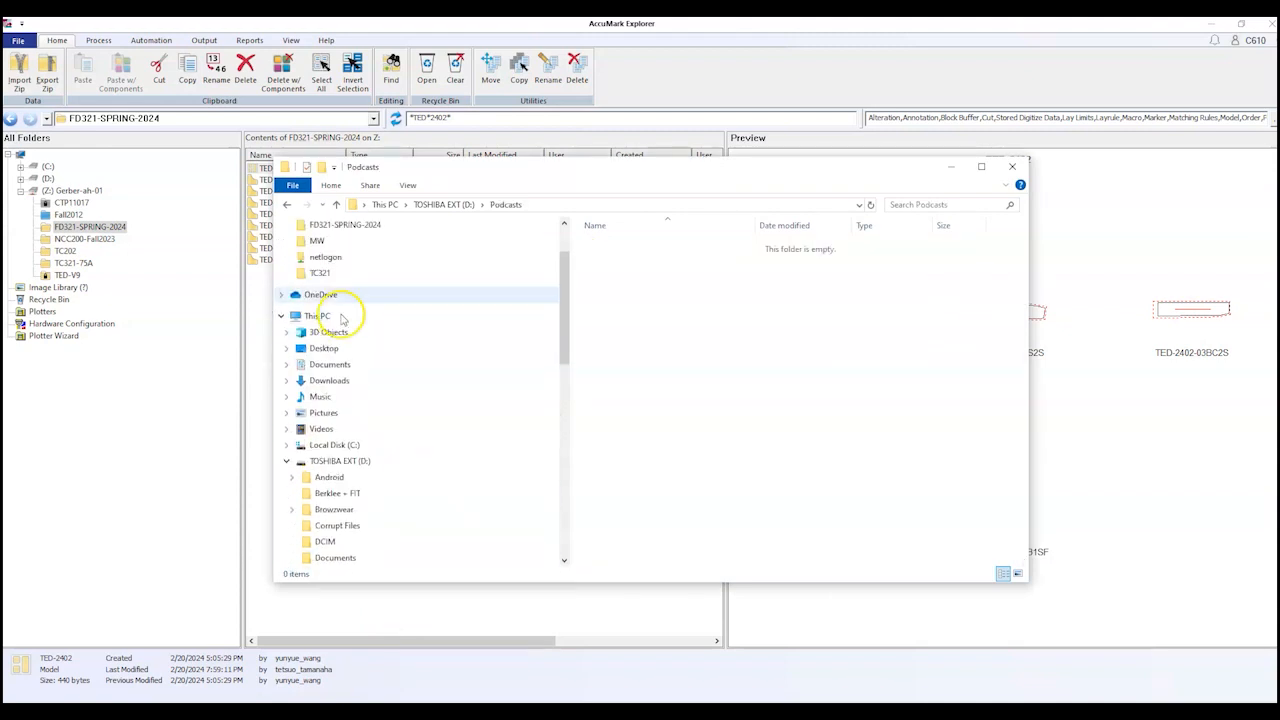
left_click(316, 316)
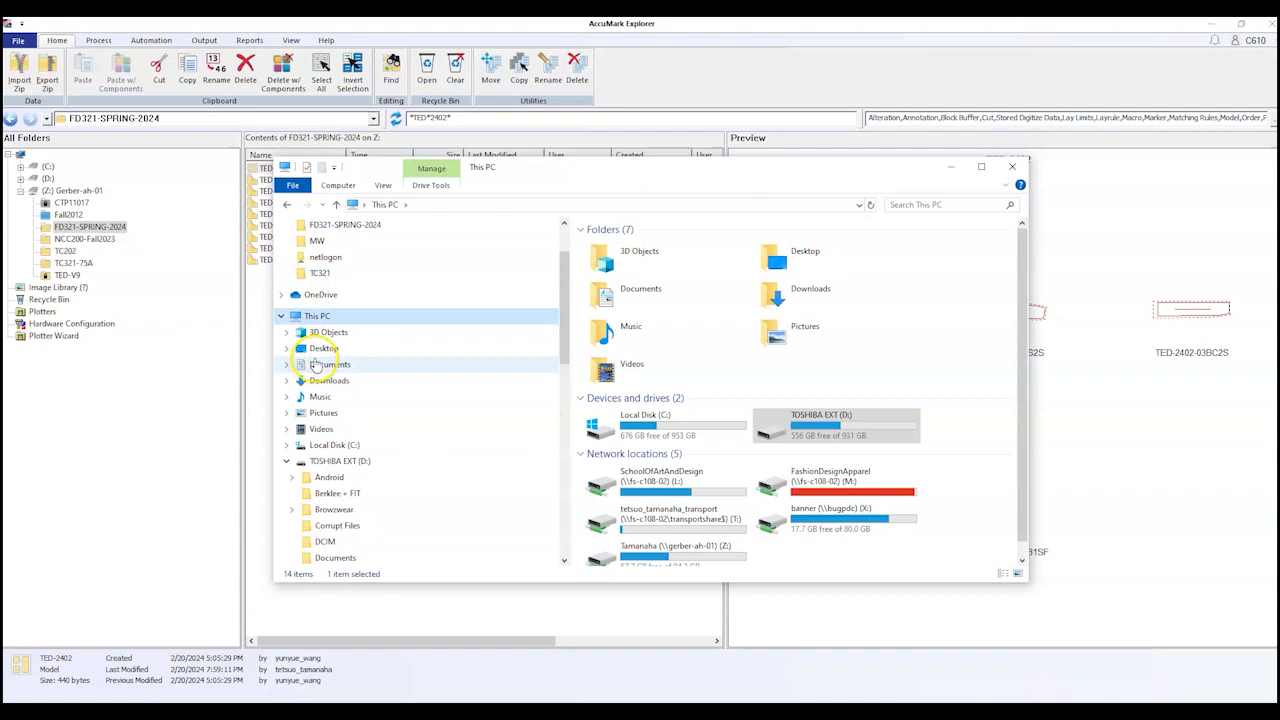
left_click(343, 364)
left_click(343, 381)
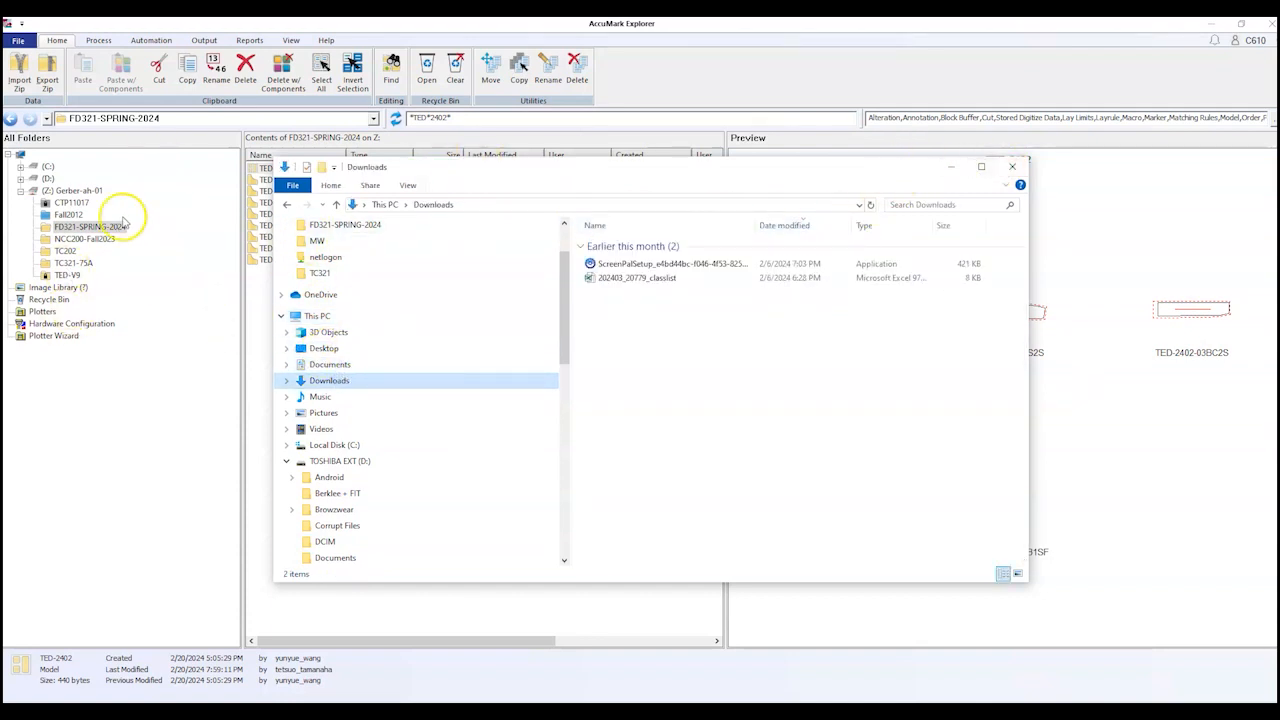
left_click_drag(458, 168, 691, 166)
left_click_drag(265, 191, 418, 474)
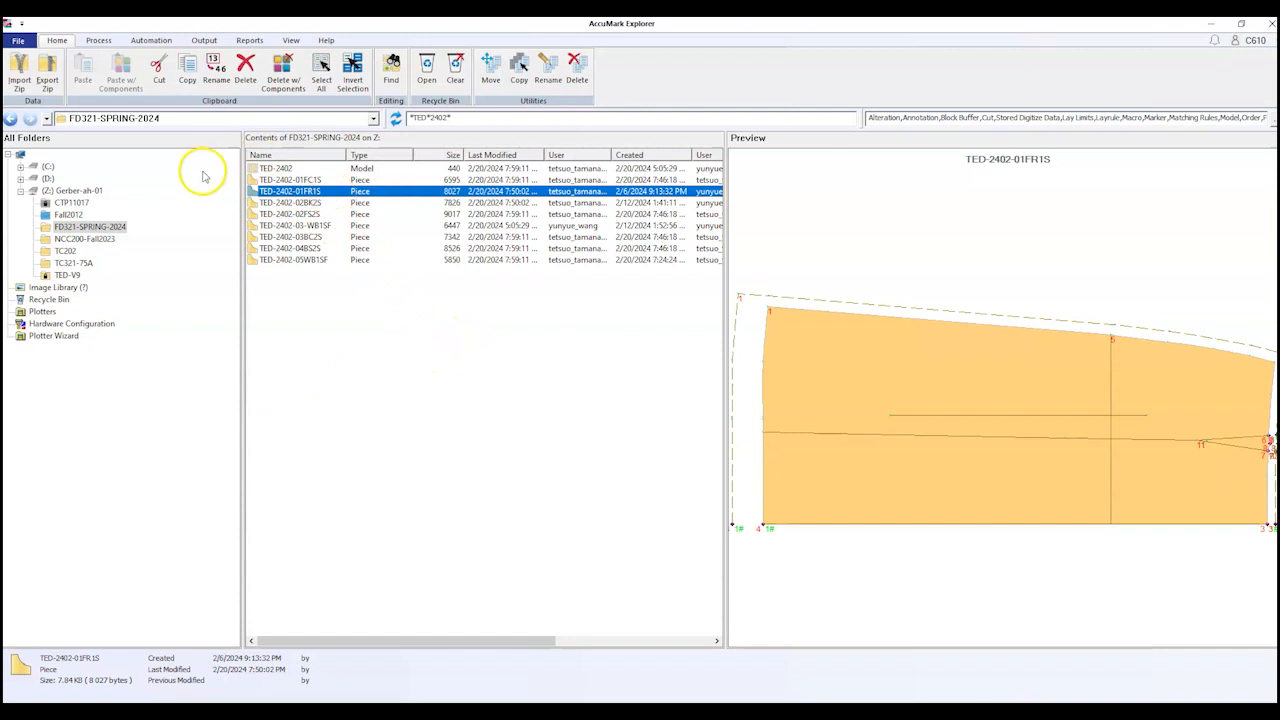
Step: Select the TED-2402 model in the Contents list to preview its five gored skirt pieces
left_click(266, 168)
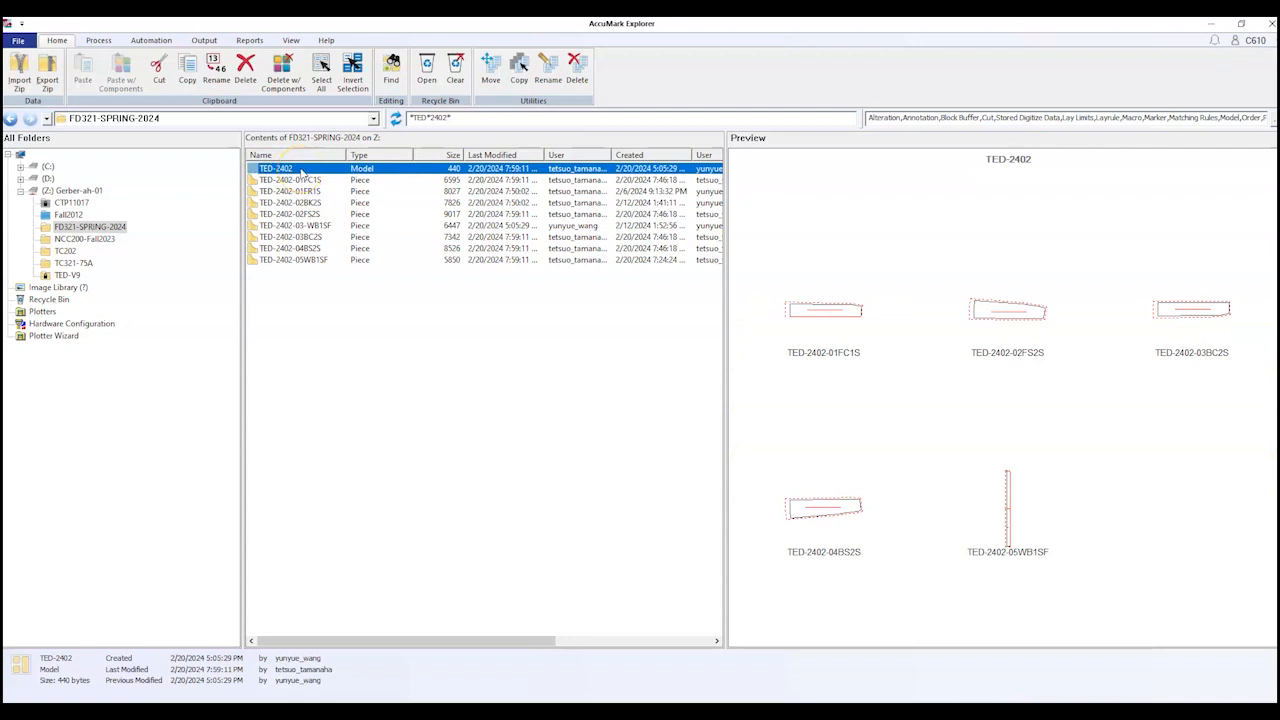
left_click(305, 171)
Step: Export the model as a zip named TED-2402-20FEB24 in Documents
left_click(47, 72)
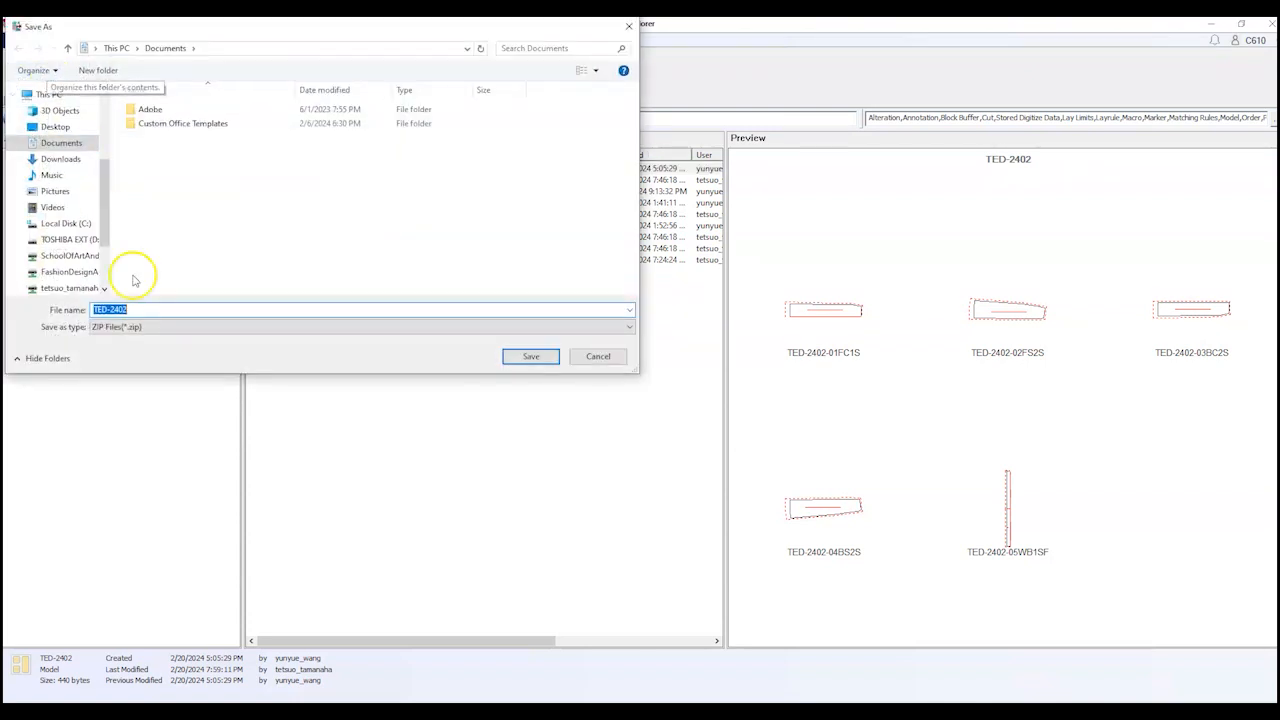
left_click(143, 309)
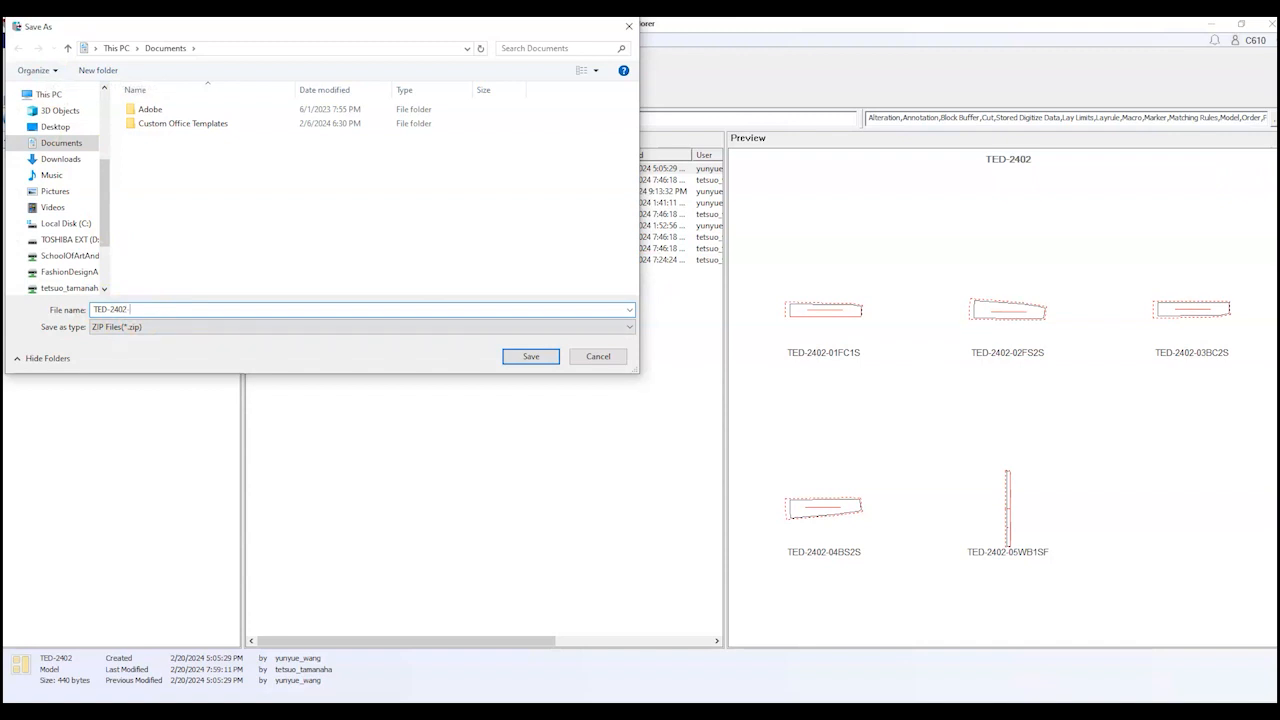
type("-20FEB24")
left_click(522, 357)
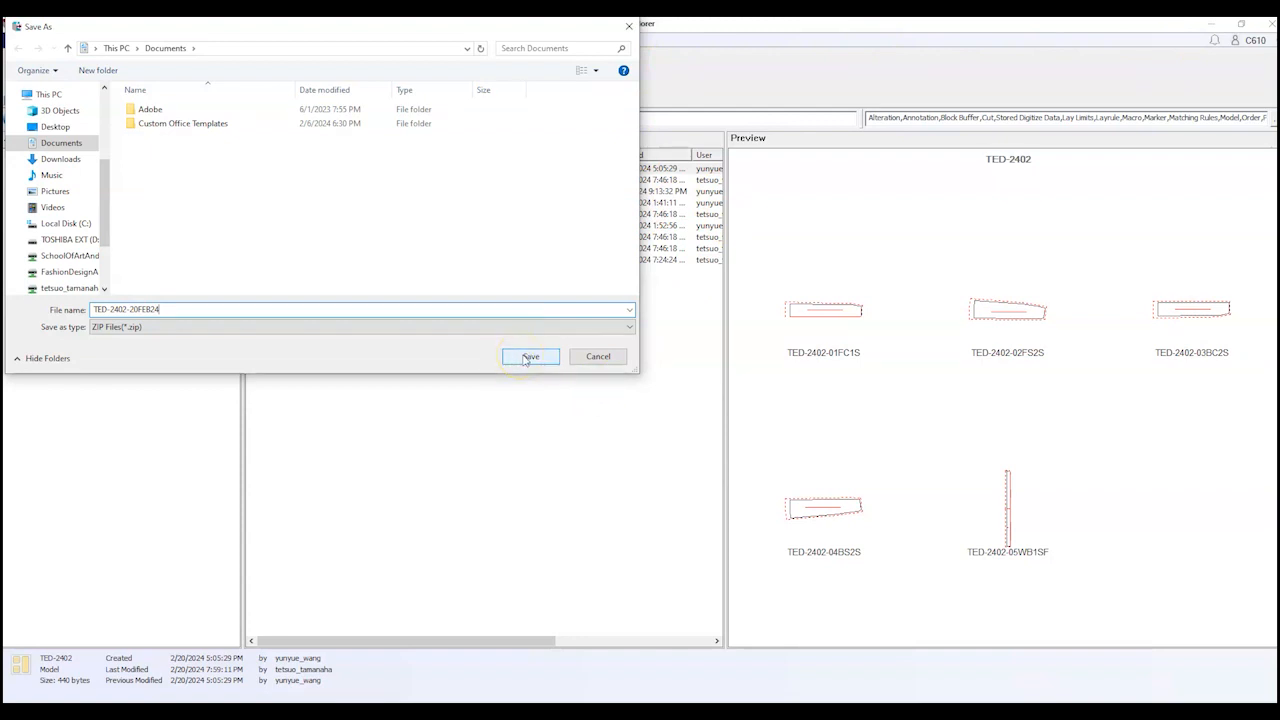
left_click(527, 357)
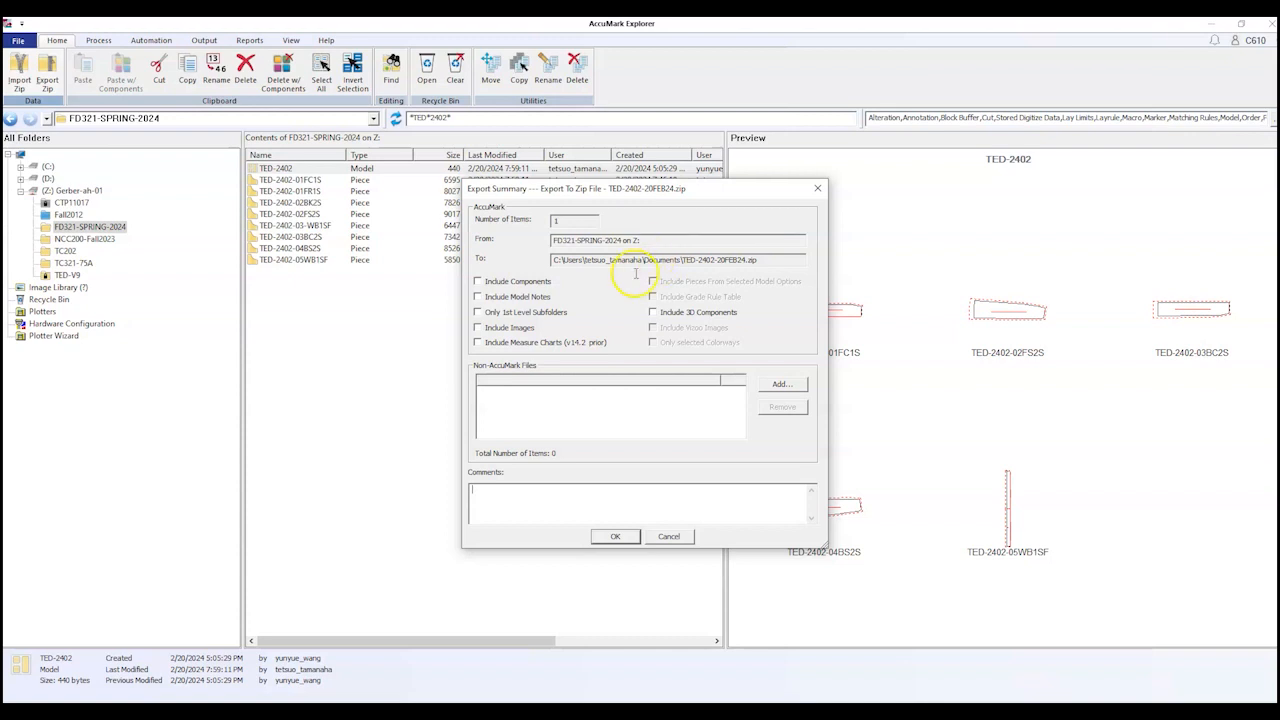
Step: Include the model's components, confirm the export, and dismiss the warning and completion messages
left_click(478, 281)
left_click(620, 536)
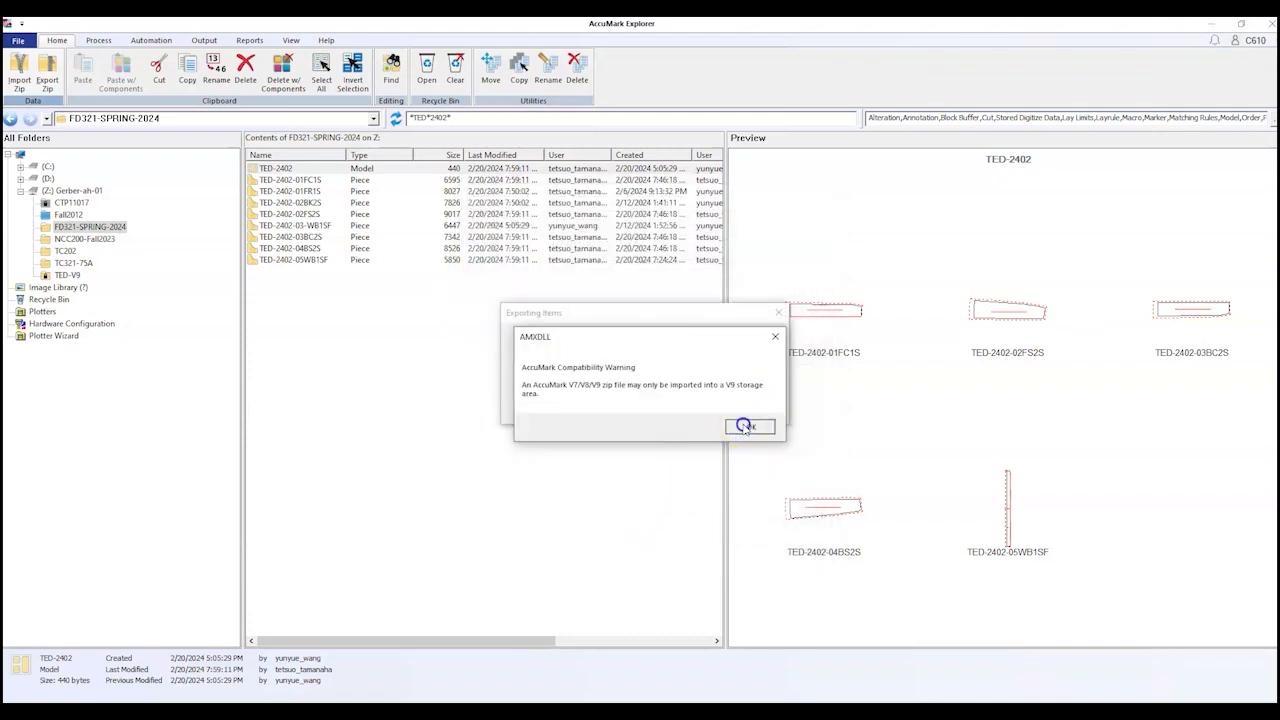
left_click(742, 424)
left_click(672, 401)
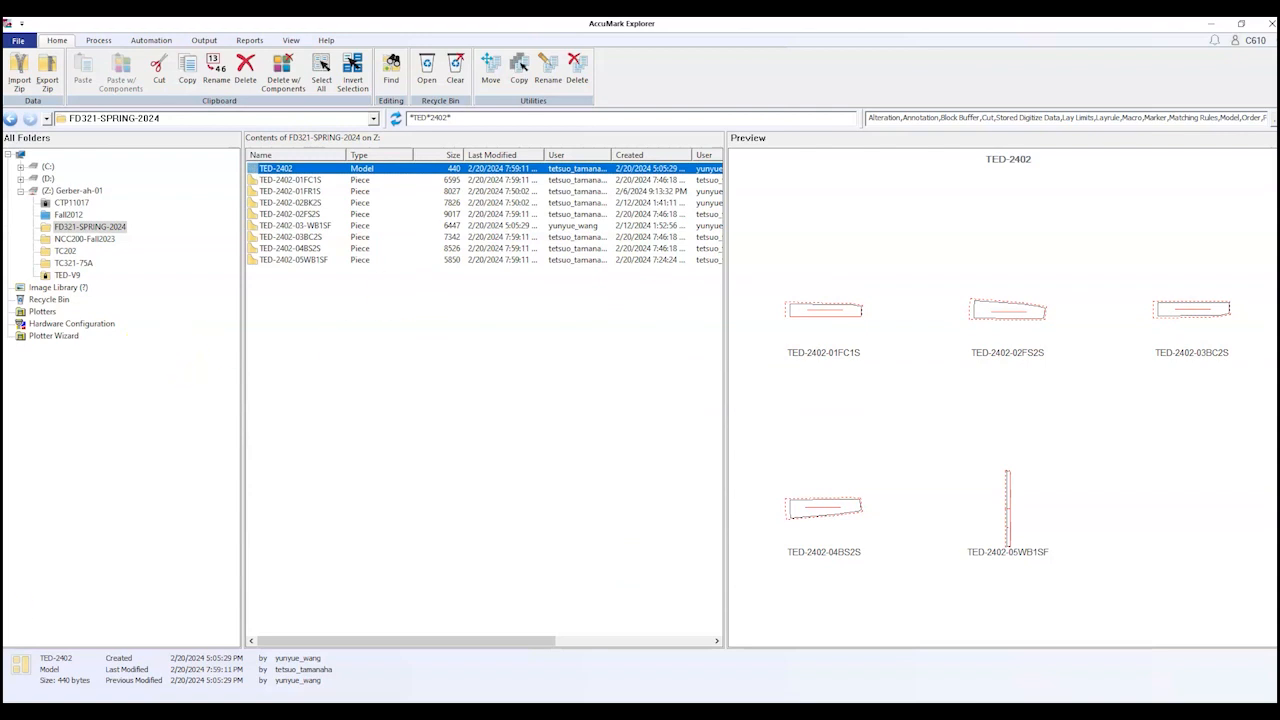
key("alt+Tab")
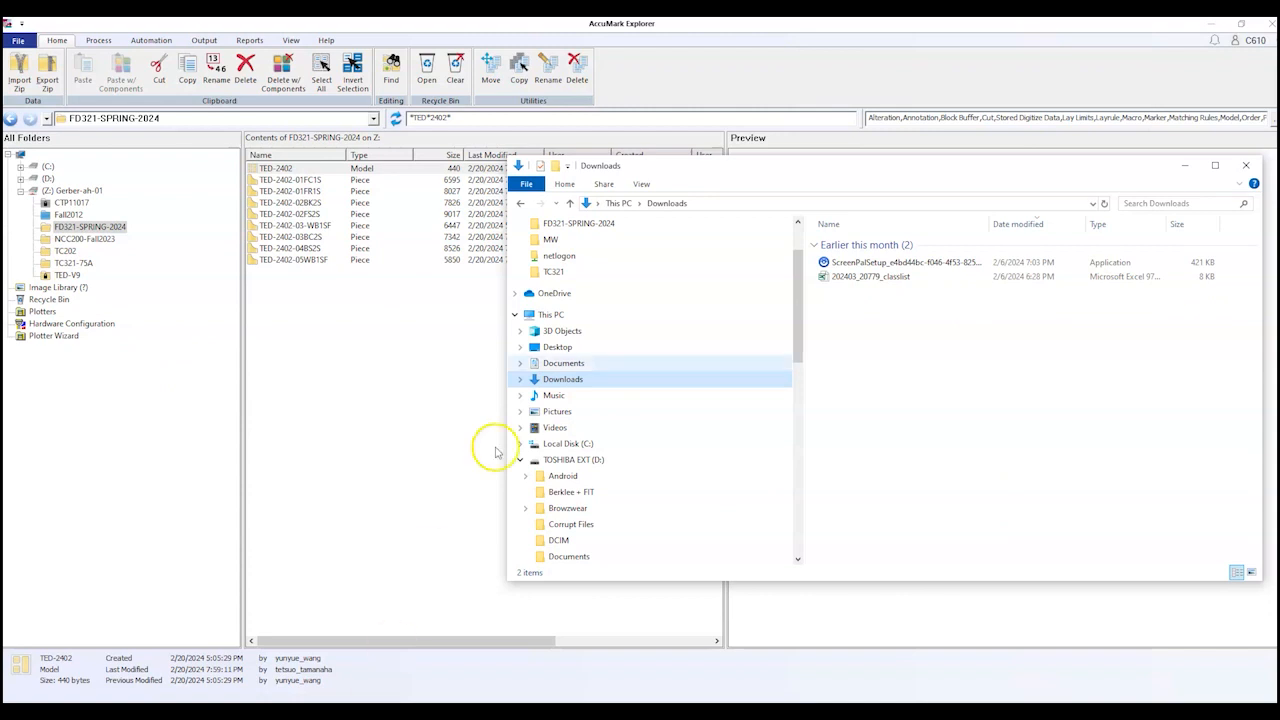
Step: Open Documents in File Explorer and select the new 11 KB TED-2402-20FEB24 zip file
left_click(595, 365)
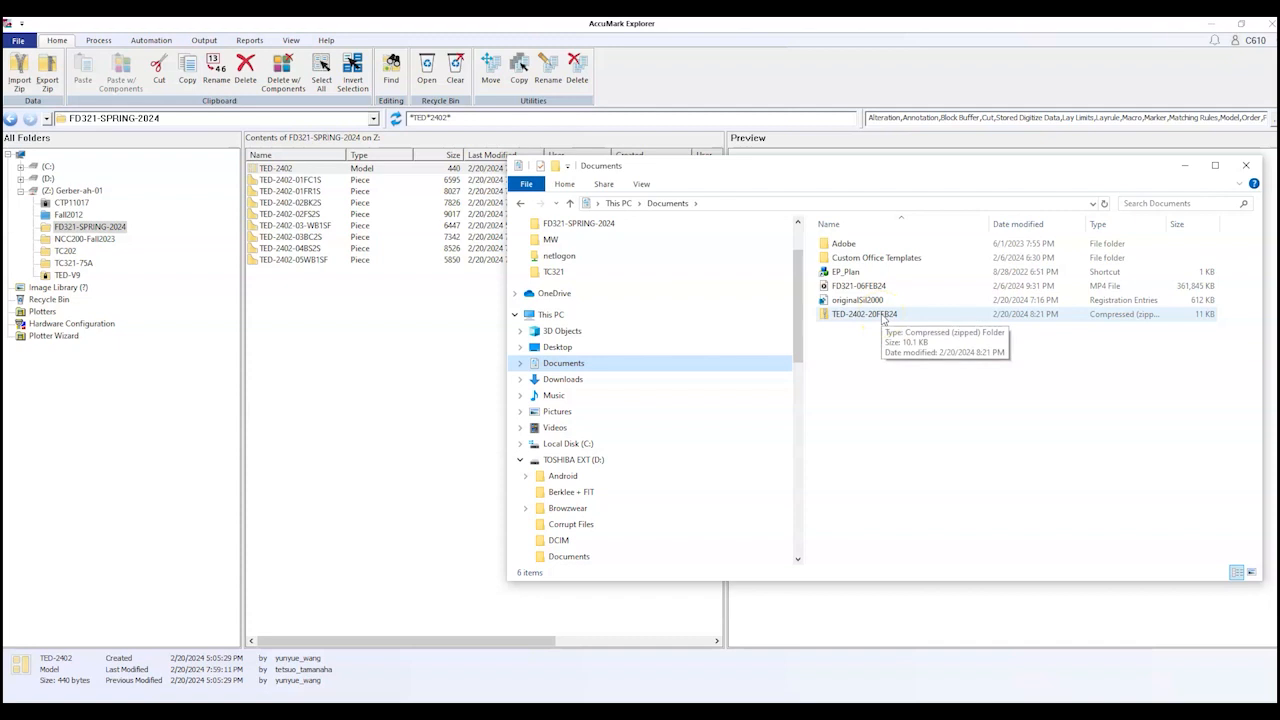
left_click(765, 150)
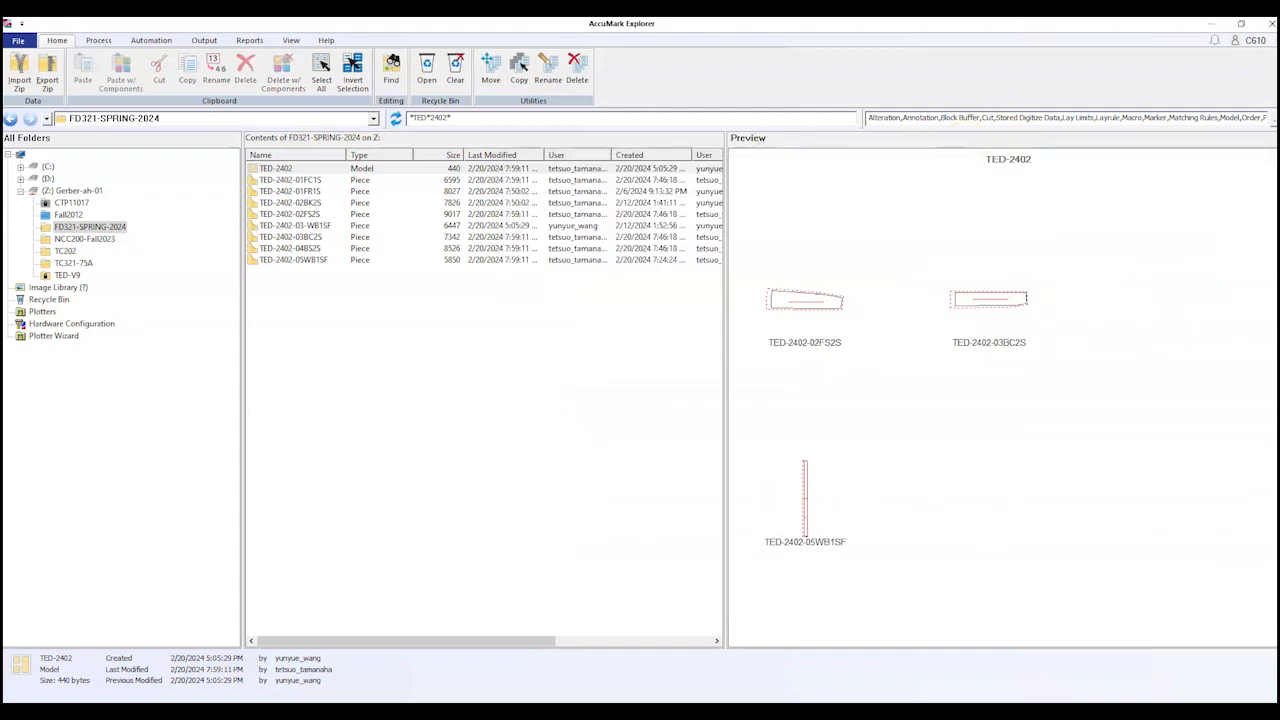
key("alt+Tab")
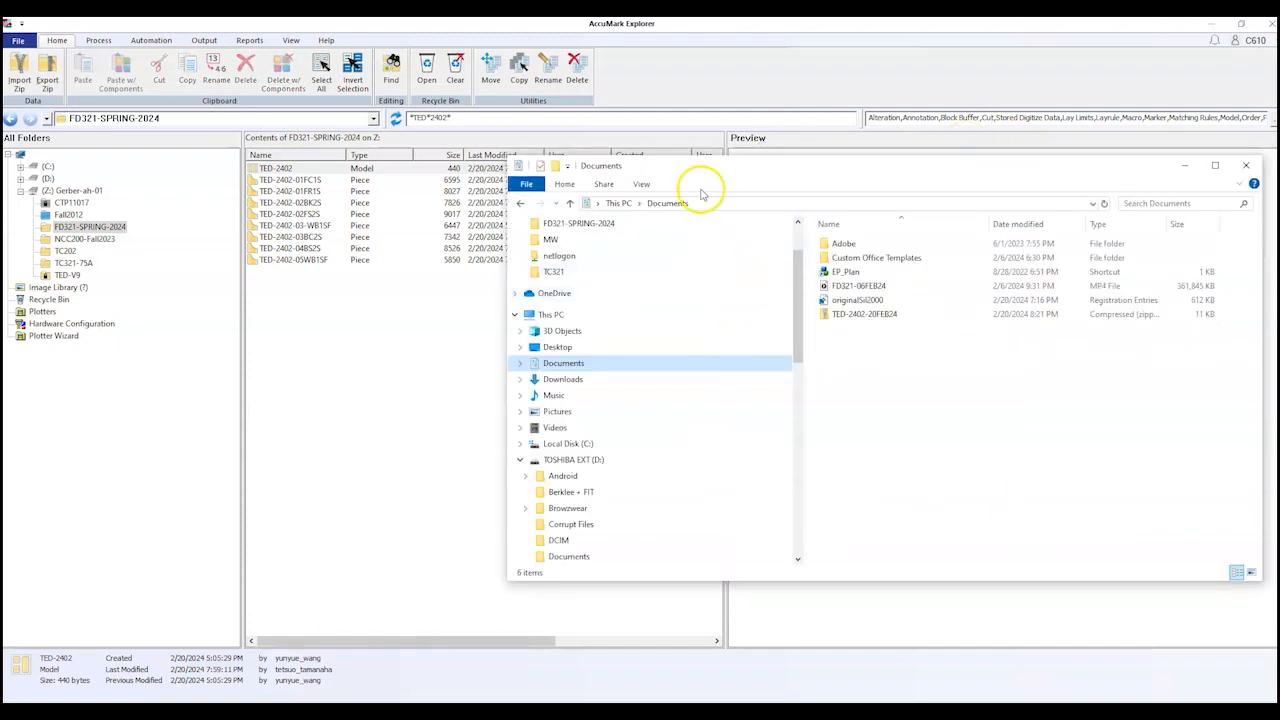
left_click_drag(705, 168, 454, 126)
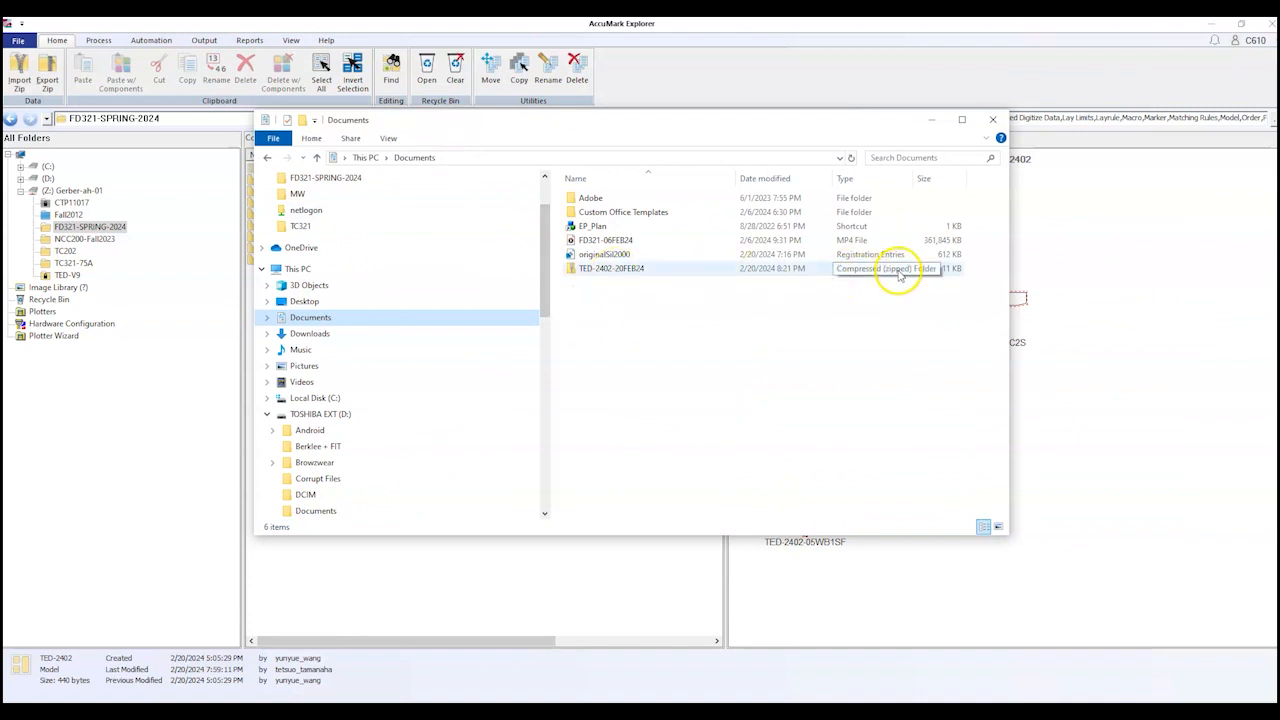
left_click(617, 276)
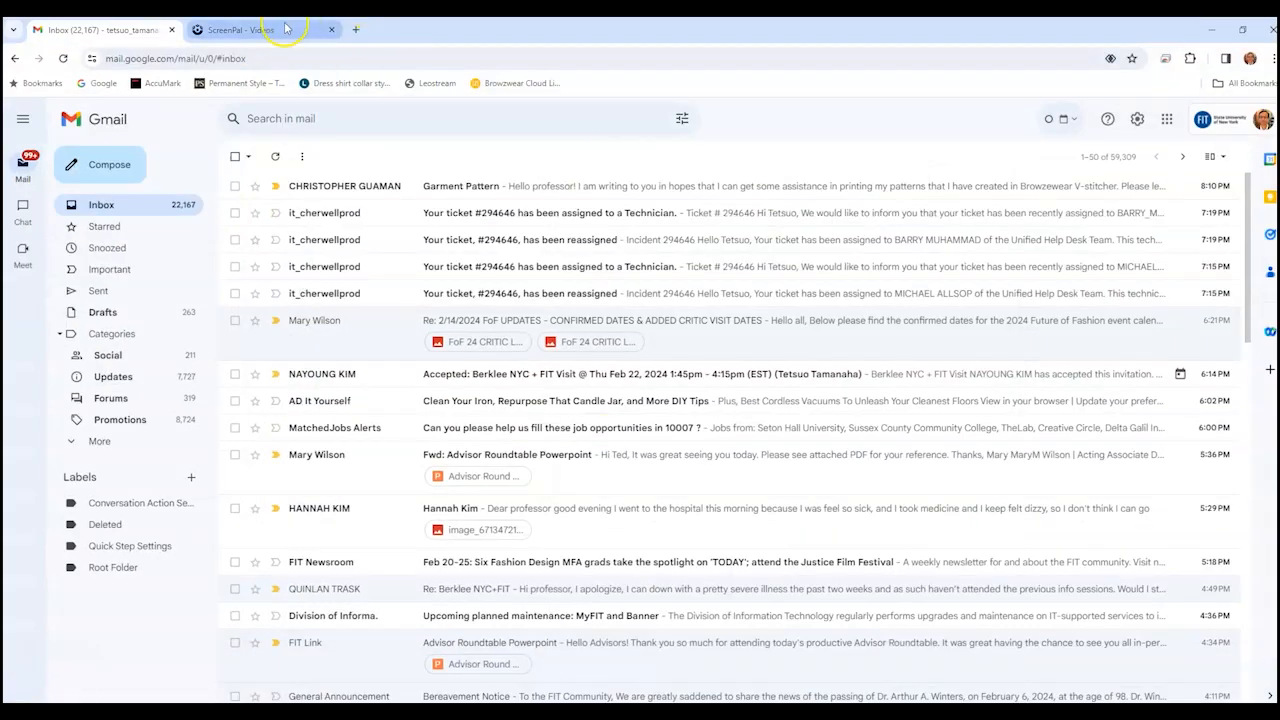
left_click(290, 30)
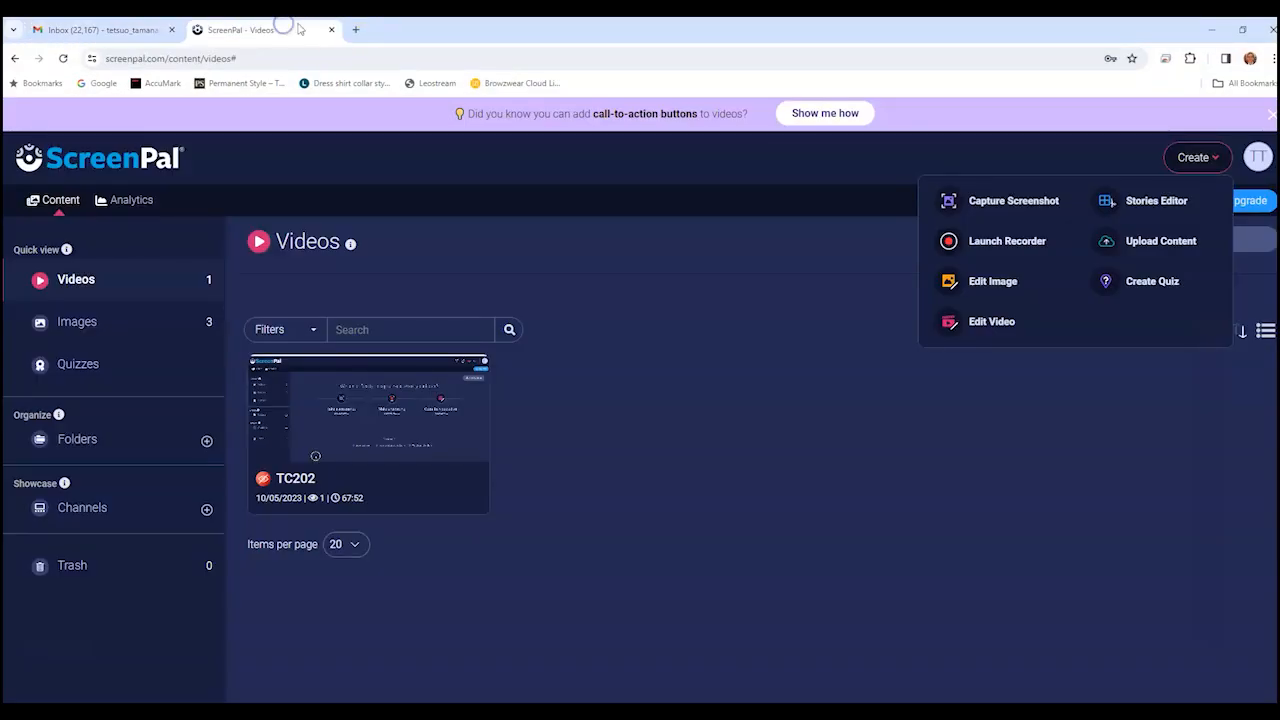
Step: Open a new blank Chrome tab and bring the Documents folder window back to the front
left_click(355, 29)
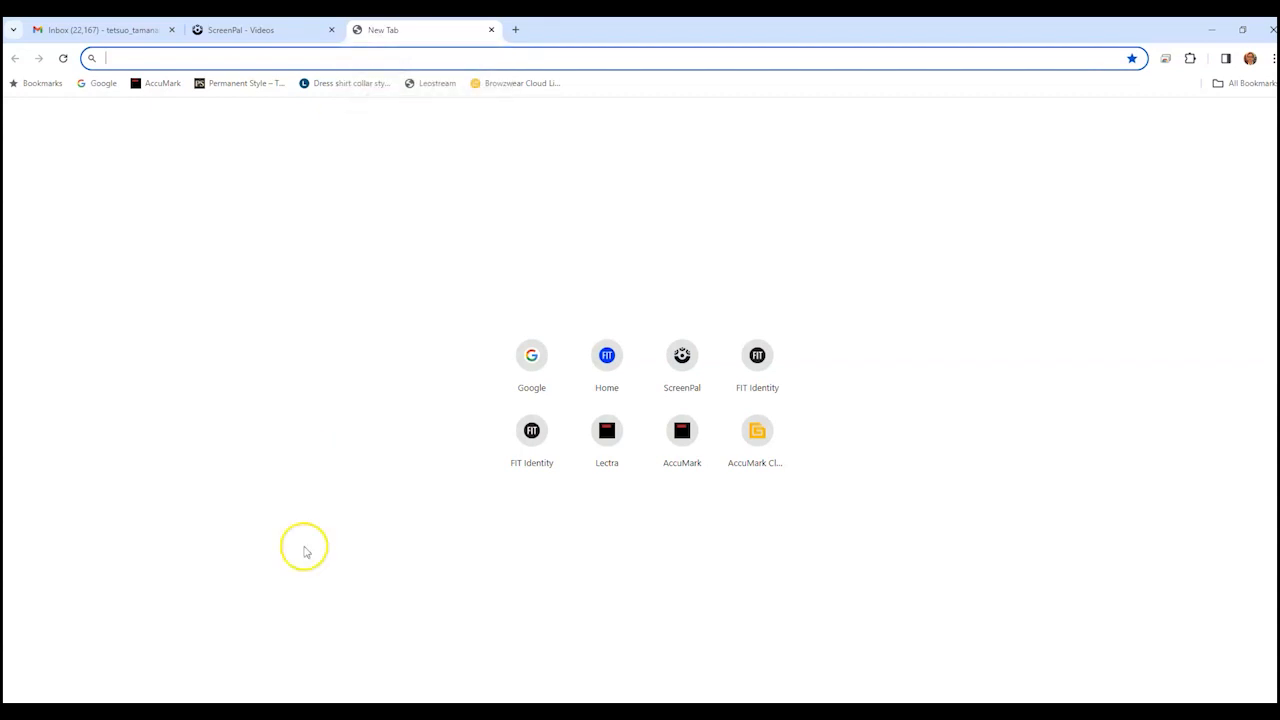
left_click(288, 711)
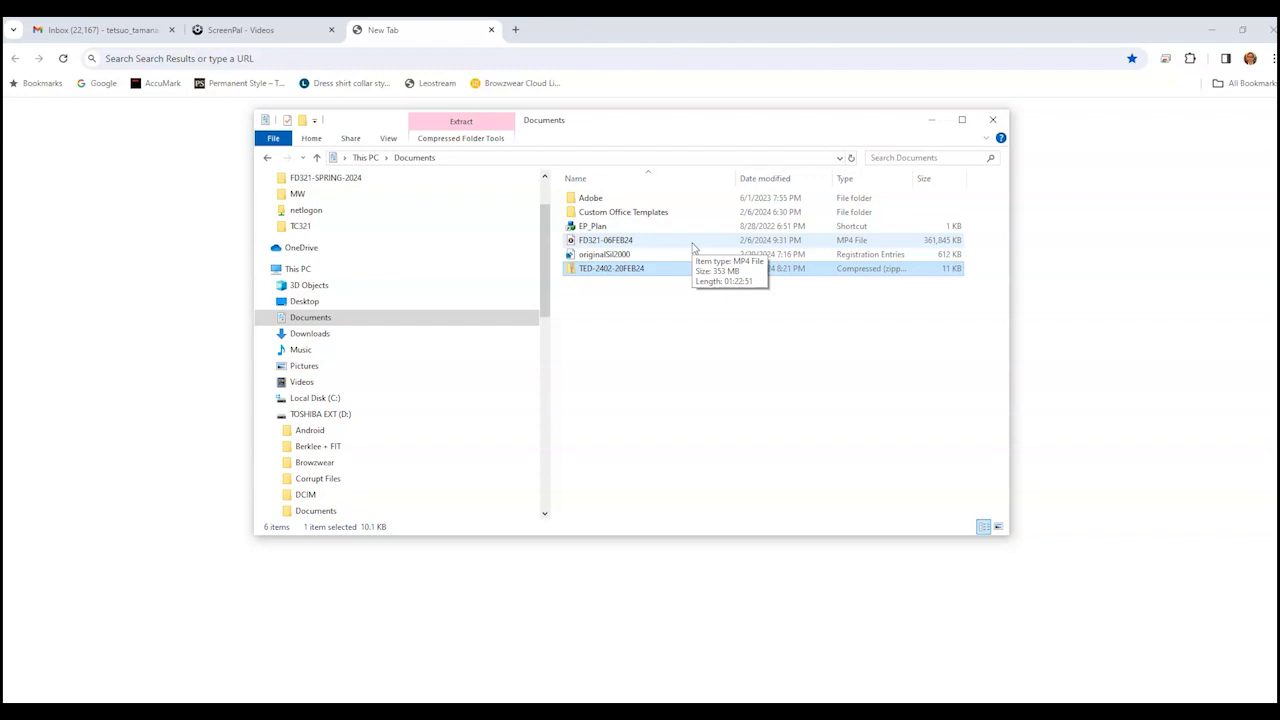
left_click(666, 267)
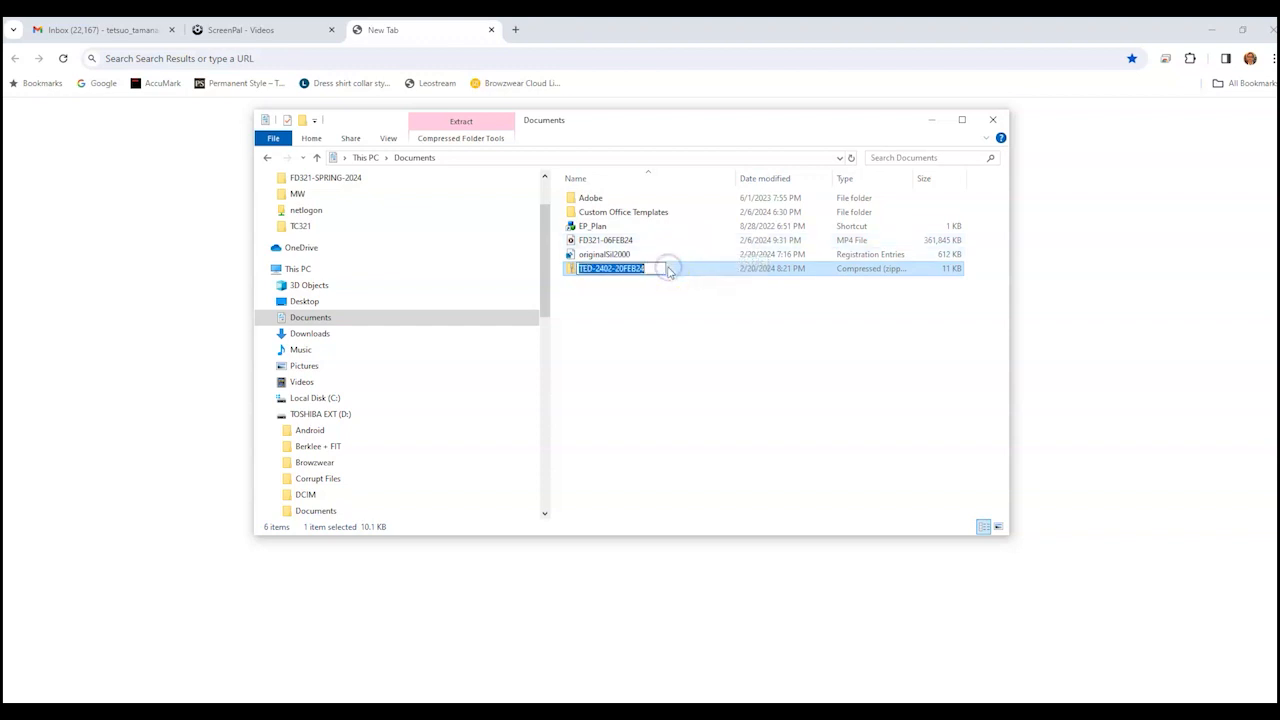
left_click(678, 310)
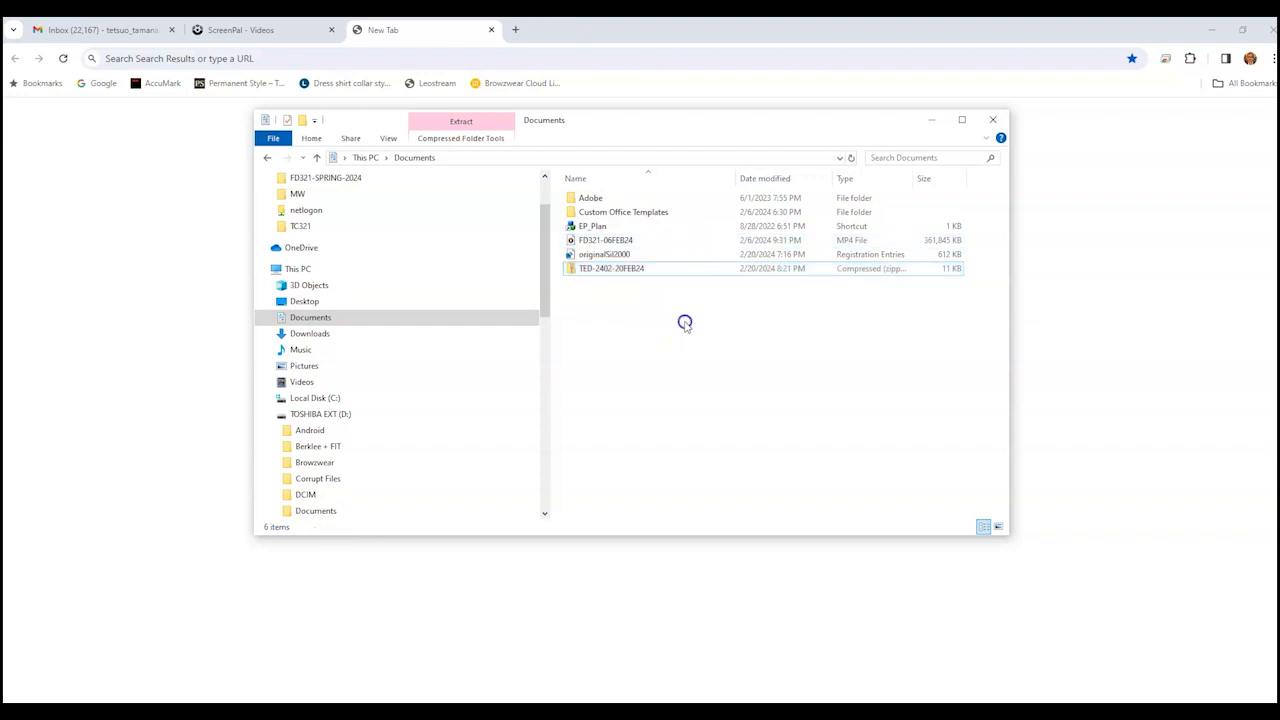
left_click(701, 275)
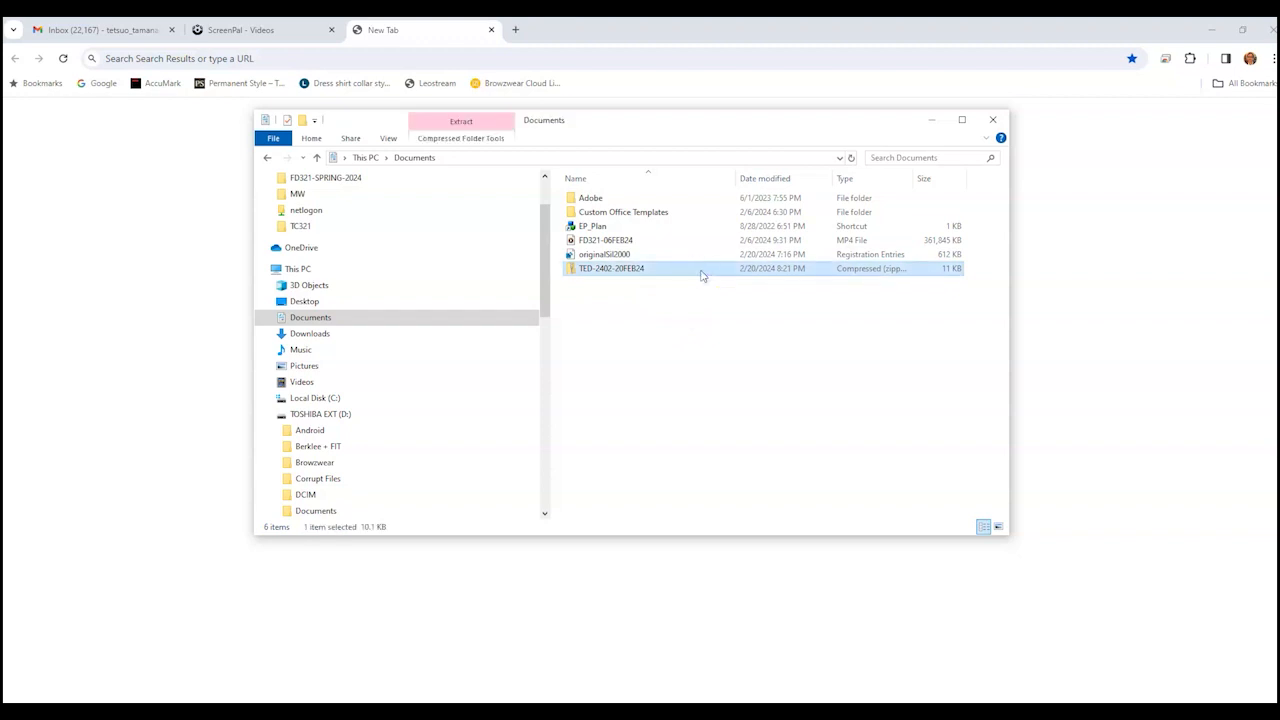